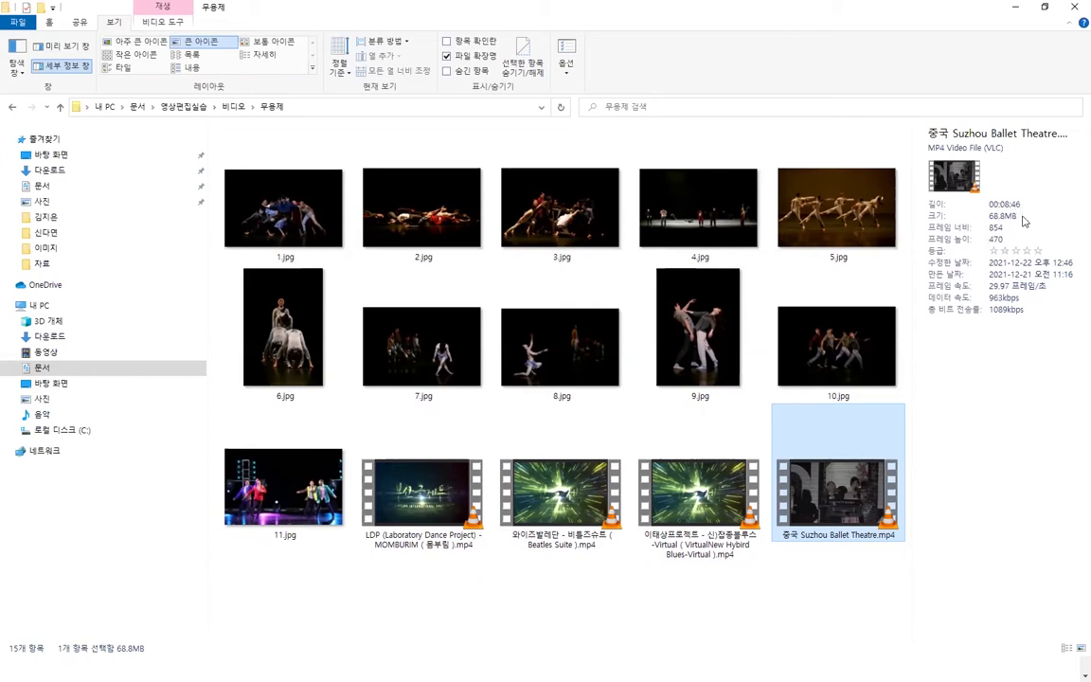
Step: Examine the frame size, frame rate and length details of the four MP4 dance videos in the 무용제 folder
{"action": "key", "text": "alt"}
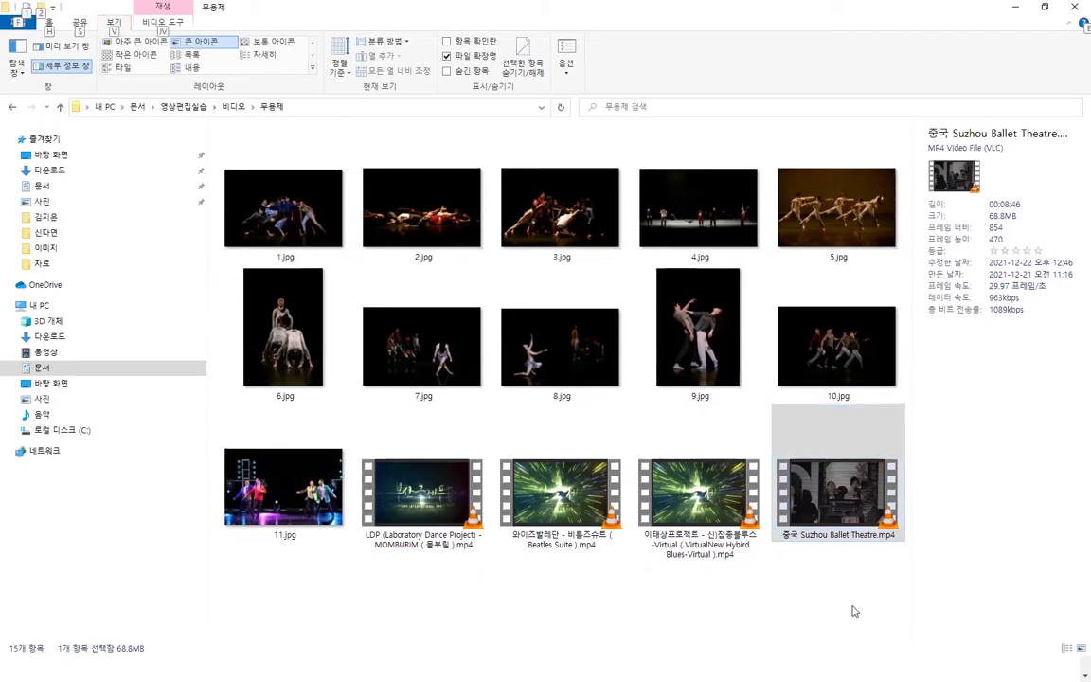
{"action": "left_click", "coordinate": [707, 507]}
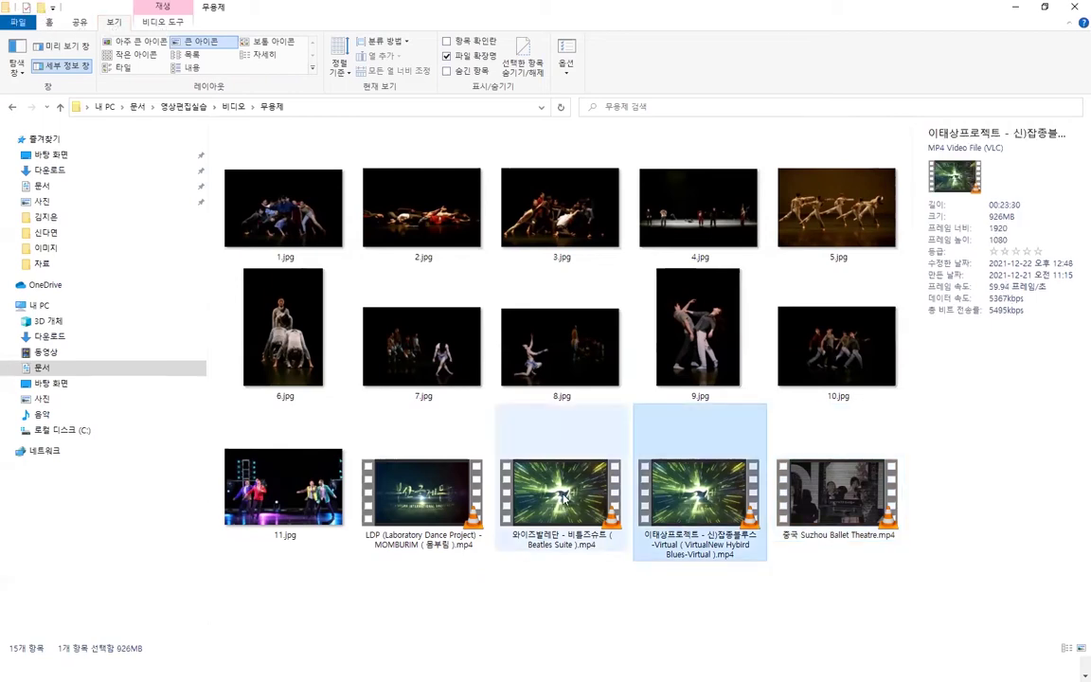
{"action": "left_click", "coordinate": [563, 495]}
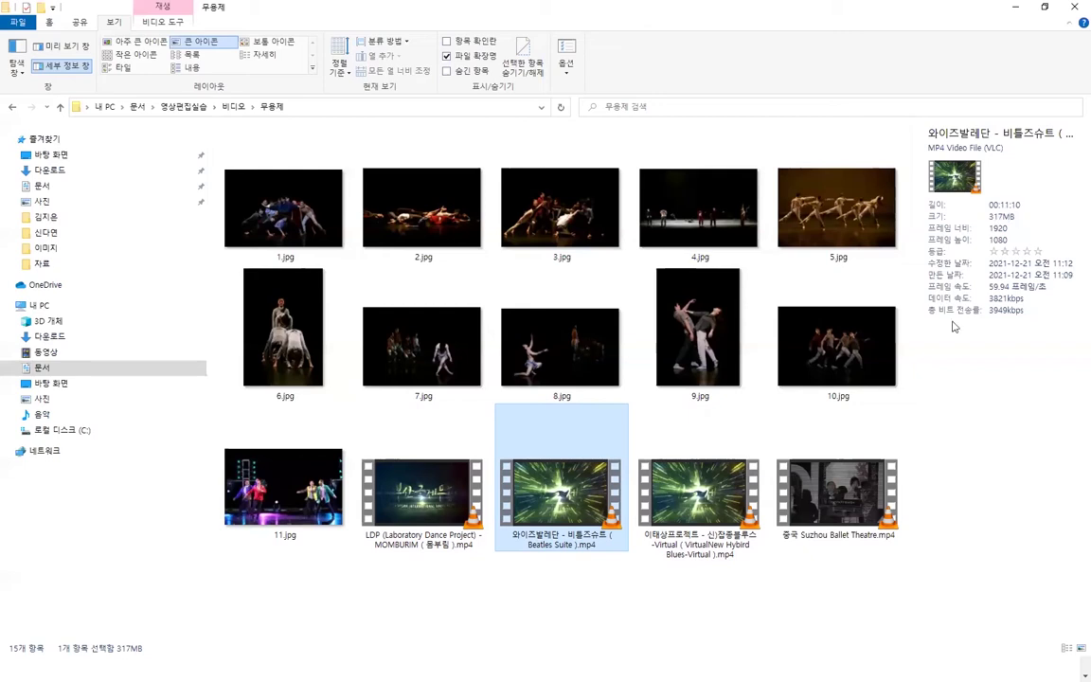
{"action": "left_click", "coordinate": [815, 504]}
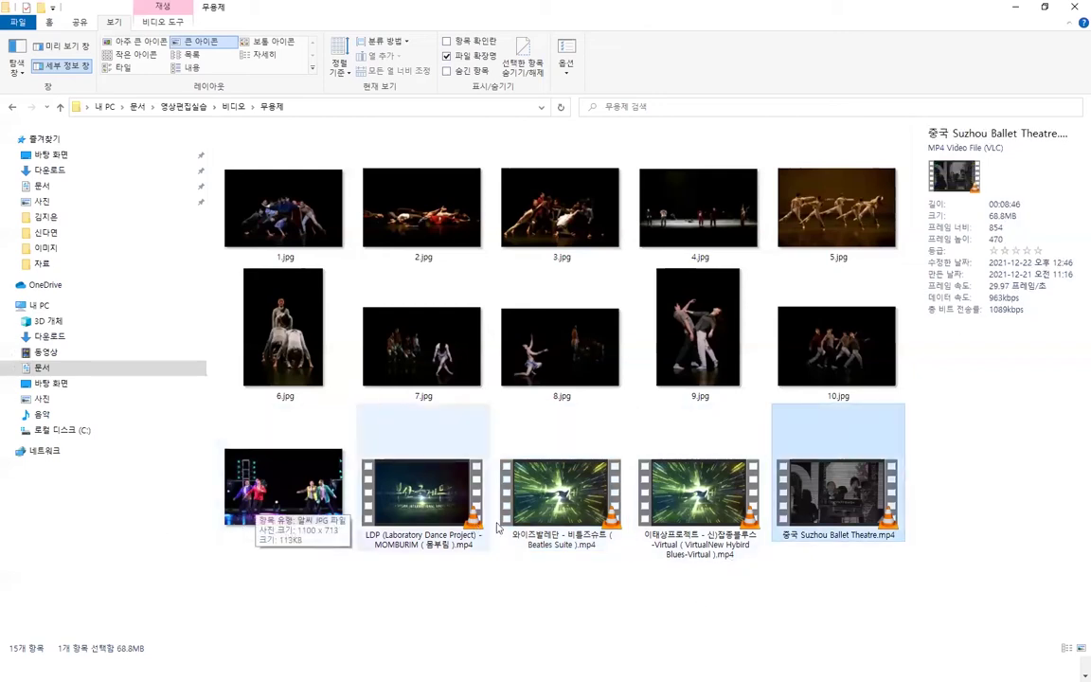
{"action": "left_click", "coordinate": [441, 516]}
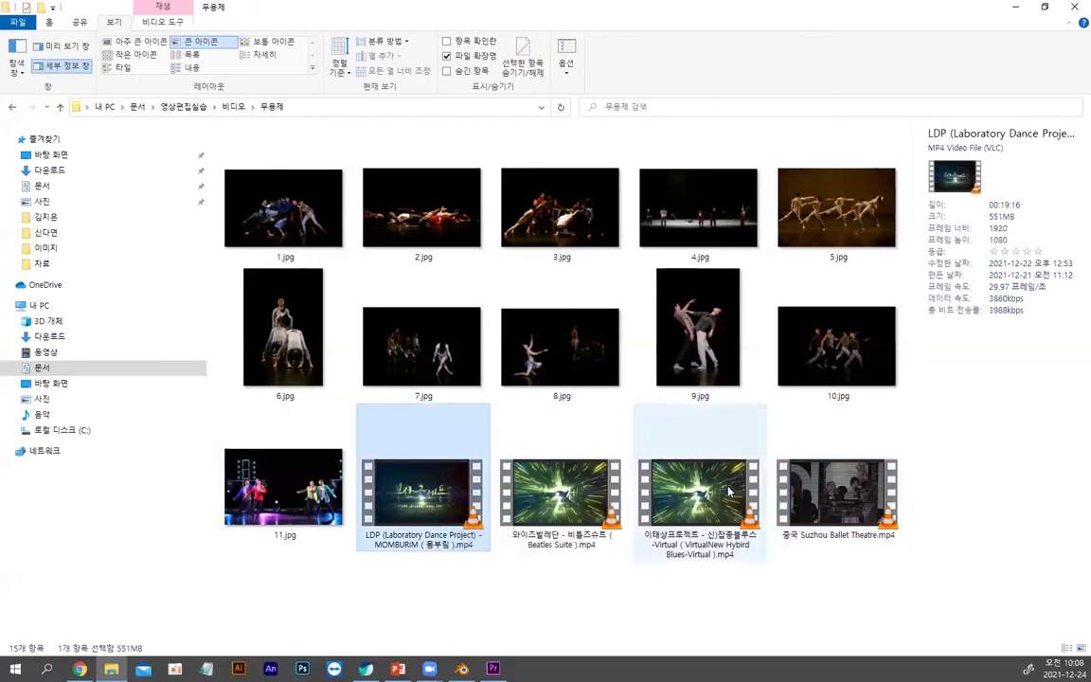
Step: Switch to Premiere Pro, display the 무용제 bin as thumbnails and go up to the project's root level
{"action": "left_click", "coordinate": [493, 669]}
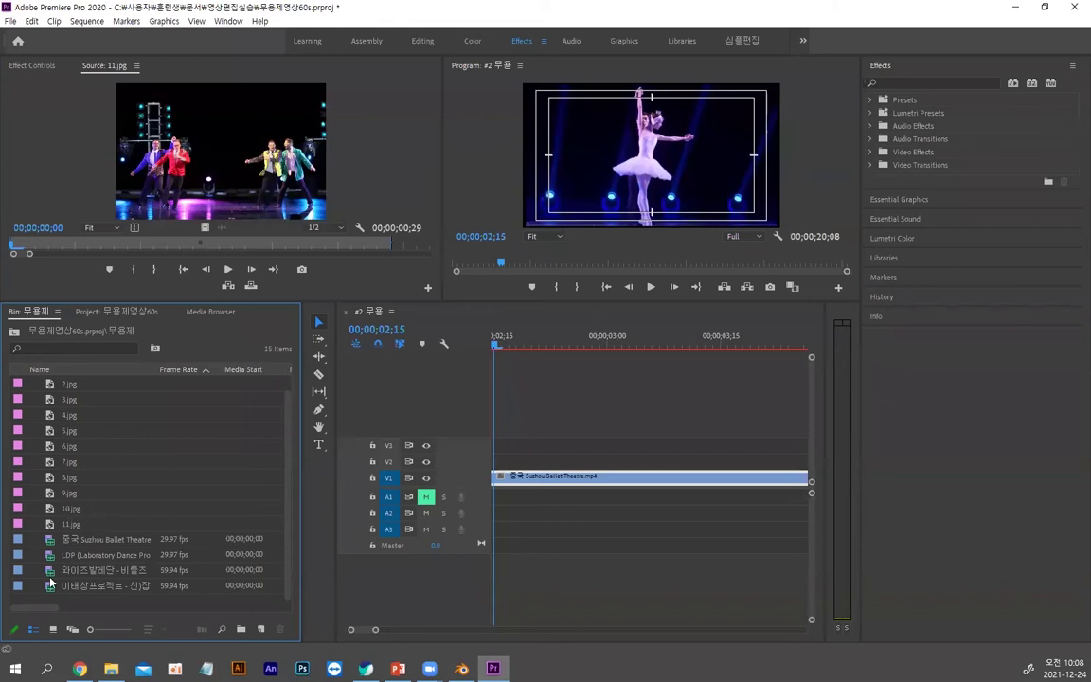
{"action": "left_click", "coordinate": [52, 630]}
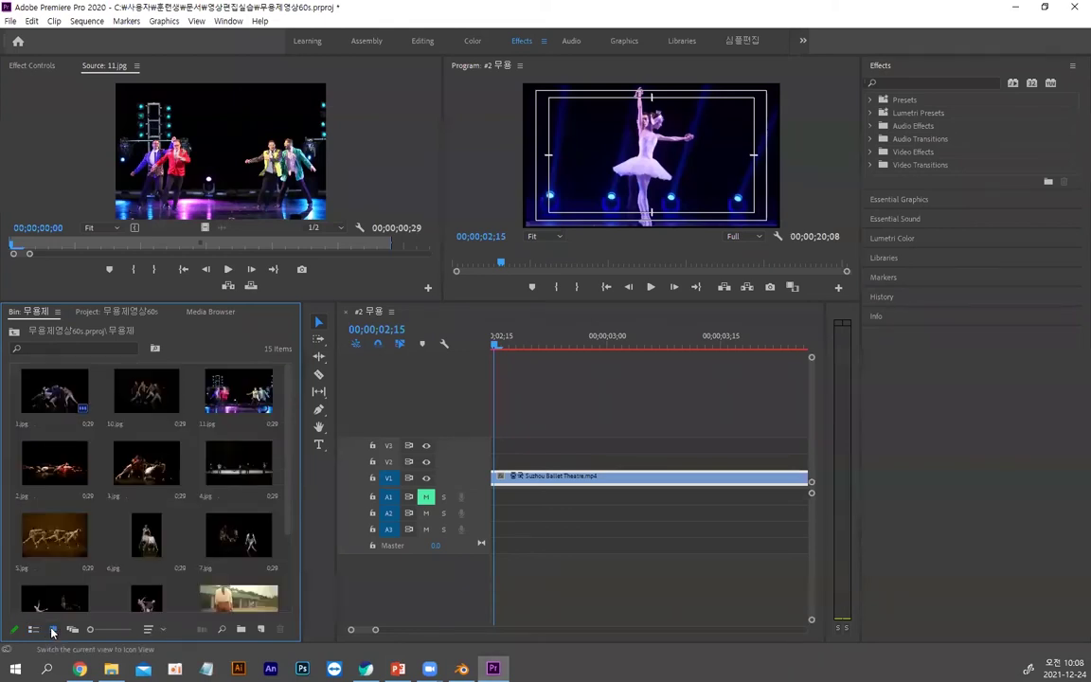
{"action": "left_click", "coordinate": [14, 332]}
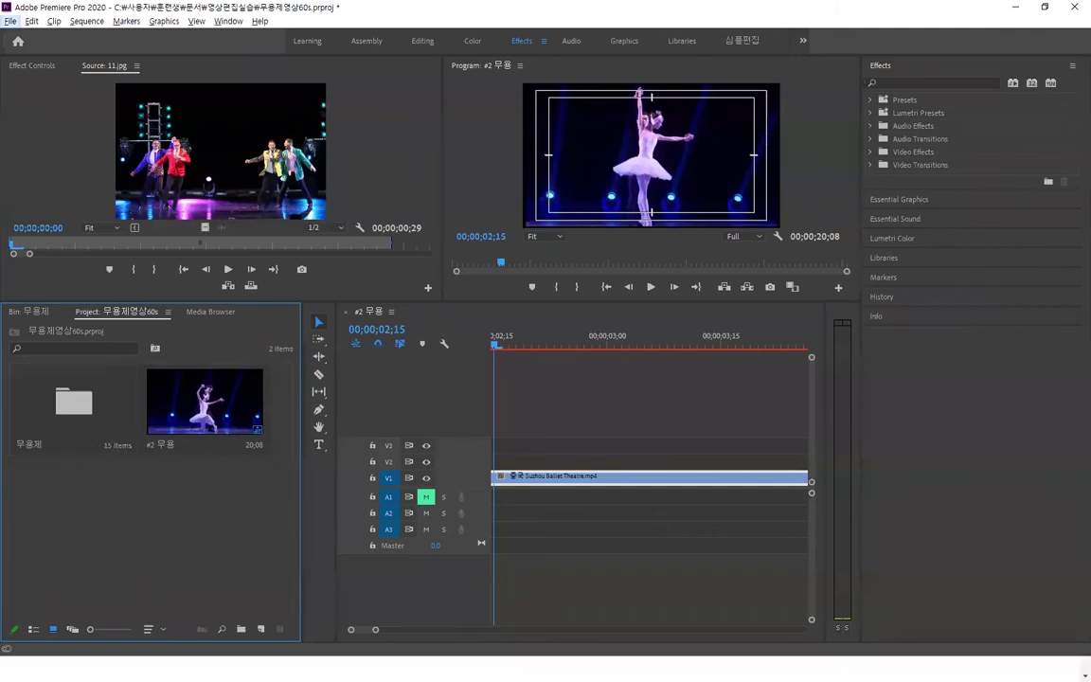
Step: Import the whole 음식 folder from 비디오 > 영상 into the project as a bin
{"action": "double_click", "coordinate": [163, 537]}
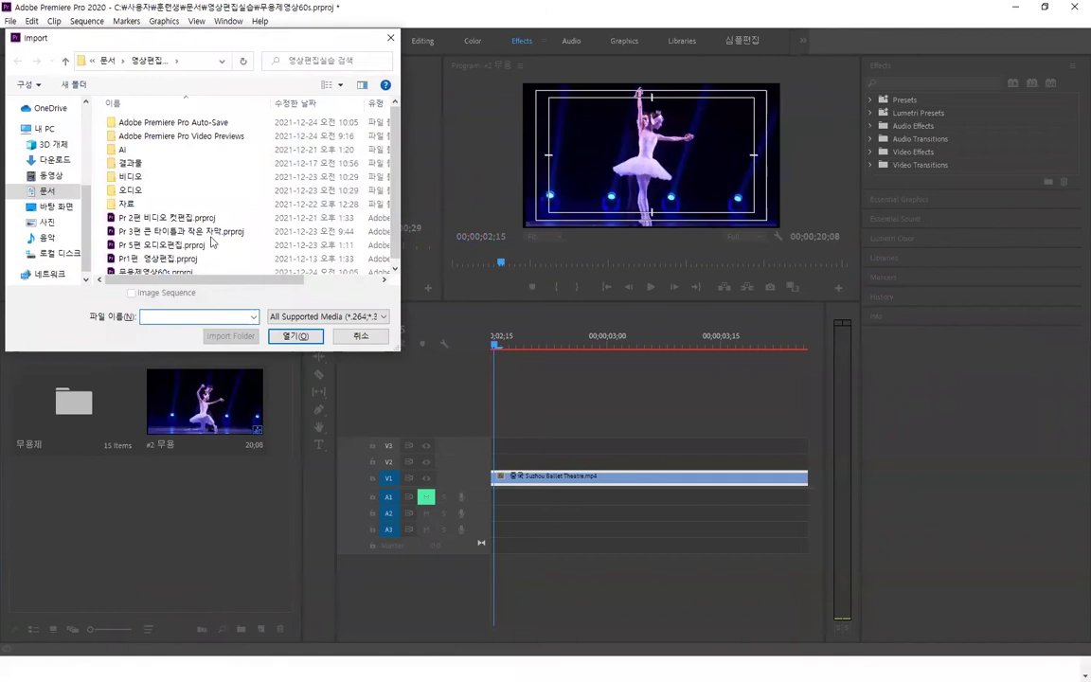
{"action": "double_click", "coordinate": [132, 177]}
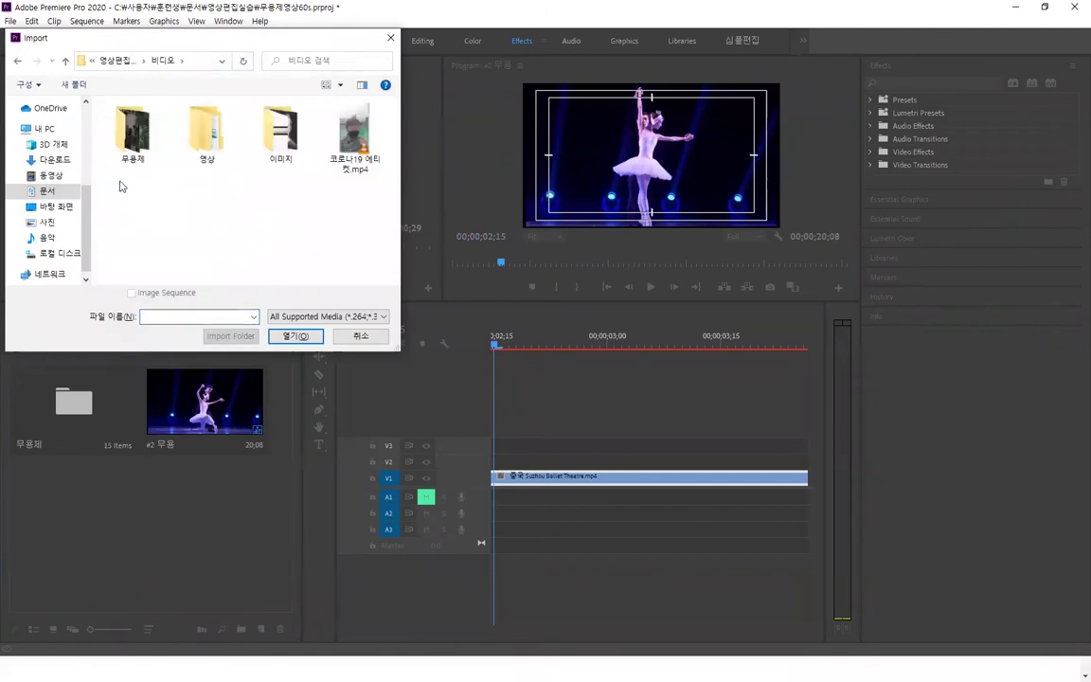
{"action": "double_click", "coordinate": [204, 139]}
{"action": "left_click", "coordinate": [116, 136]}
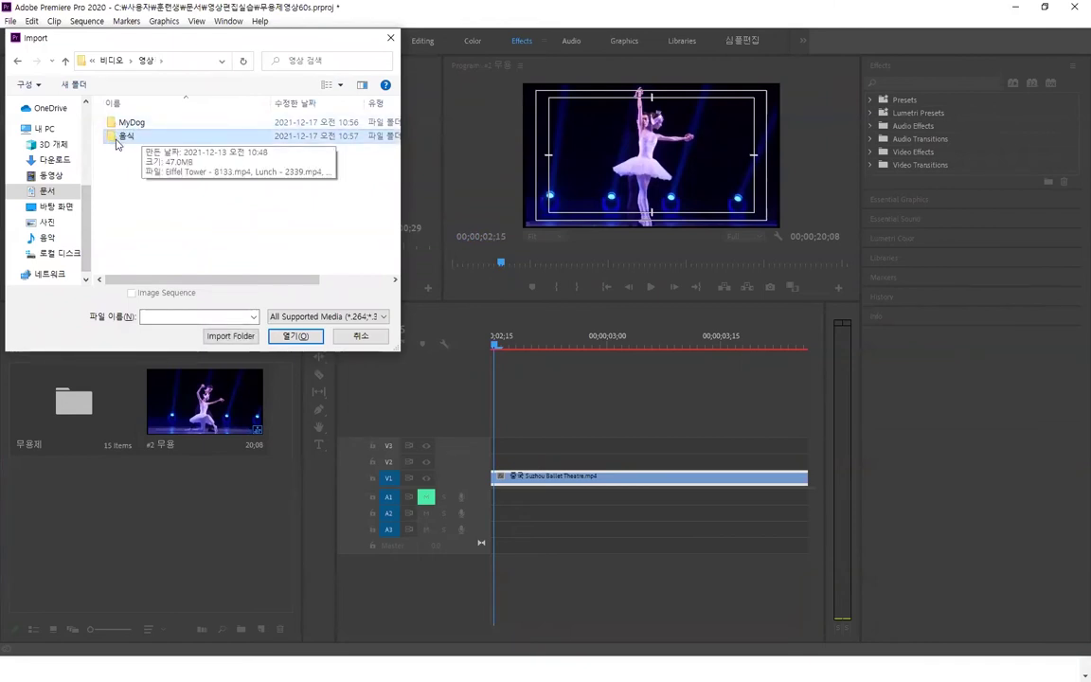
{"action": "left_click", "coordinate": [230, 337]}
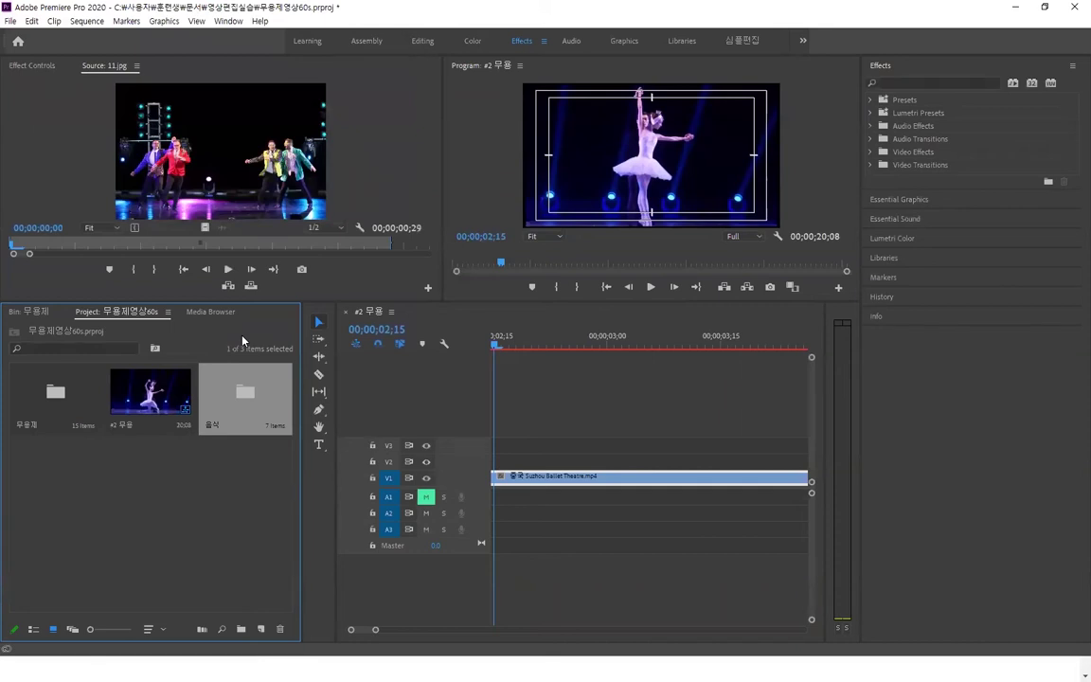
Step: Open the imported 음식 bin and display its clips as a list
{"action": "left_click", "coordinate": [197, 485]}
{"action": "double_click", "coordinate": [232, 407]}
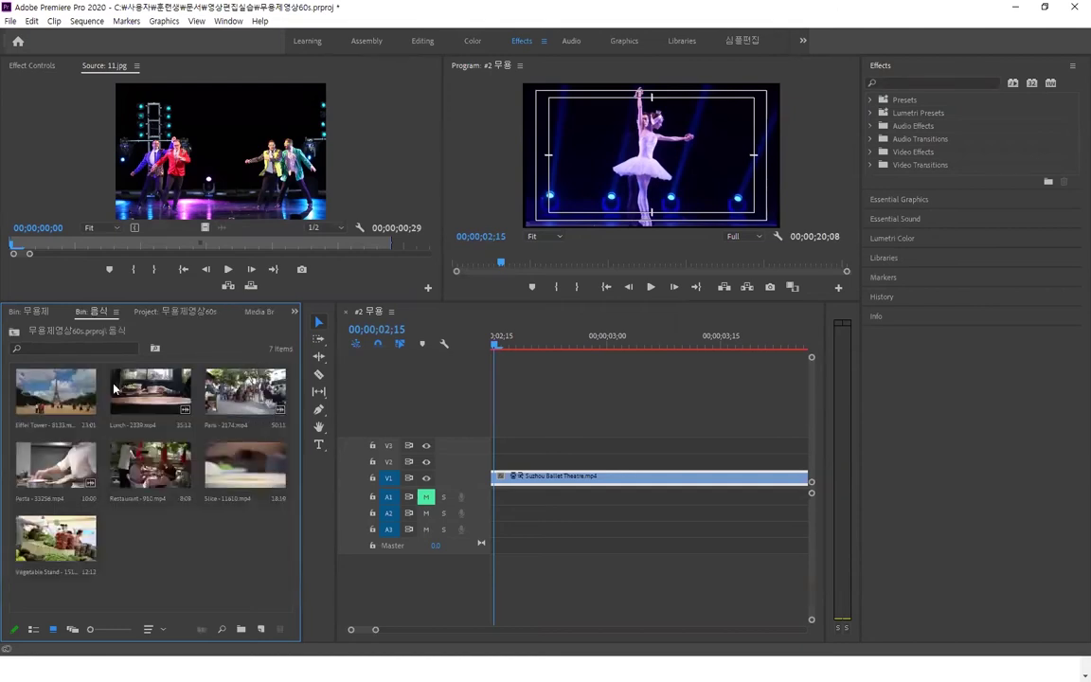
{"action": "left_click", "coordinate": [54, 396]}
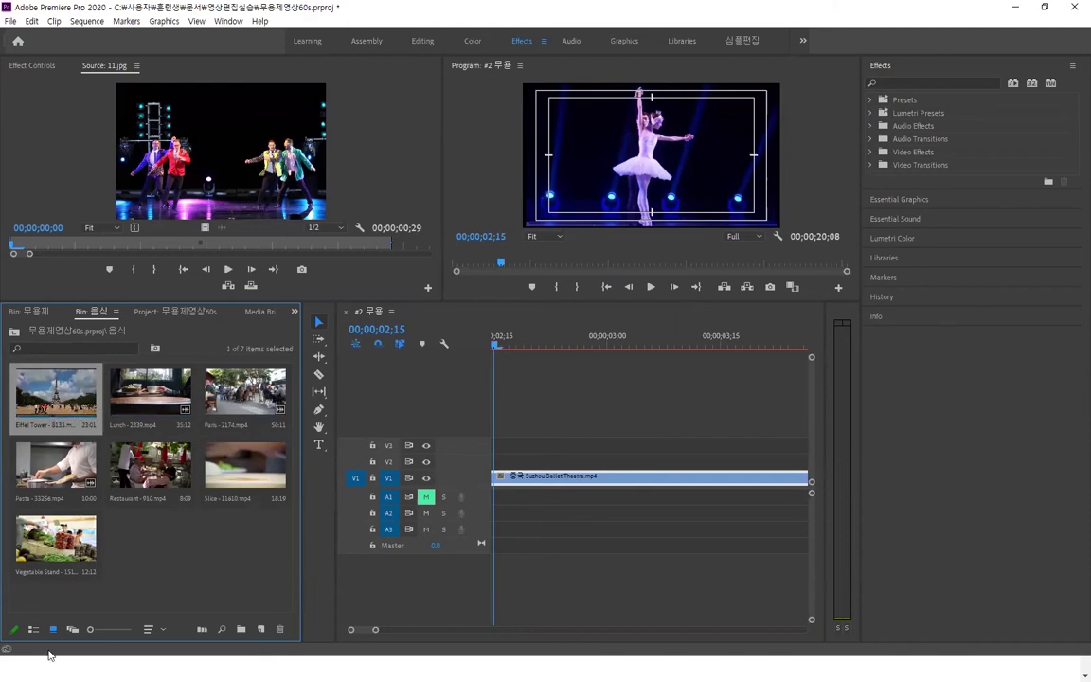
{"action": "left_click", "coordinate": [31, 630]}
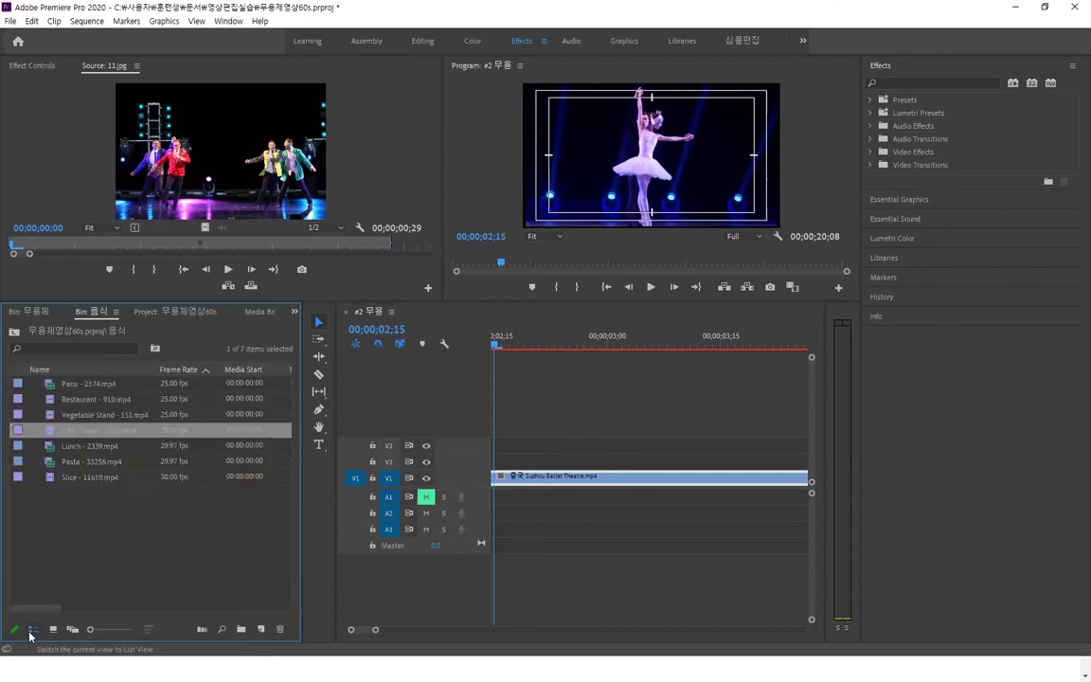
{"action": "left_click", "coordinate": [155, 541]}
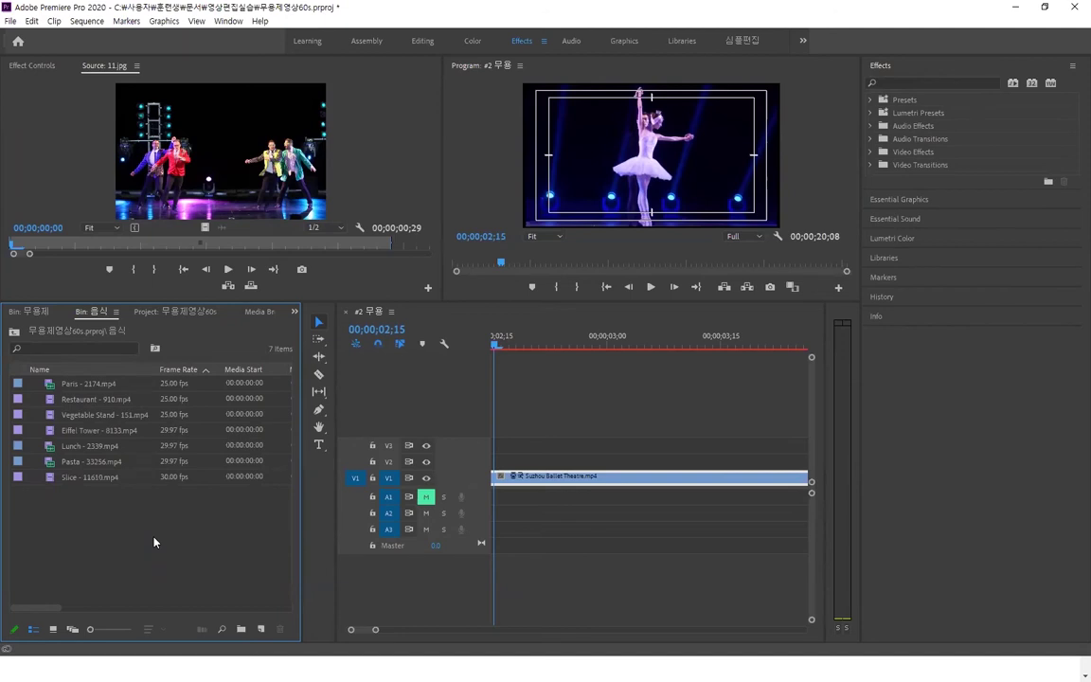
Step: Maximize the 음식 bin, compare its clips in list and thumbnail display, and restore the panel to its normal size
{"action": "key", "text": "grave"}
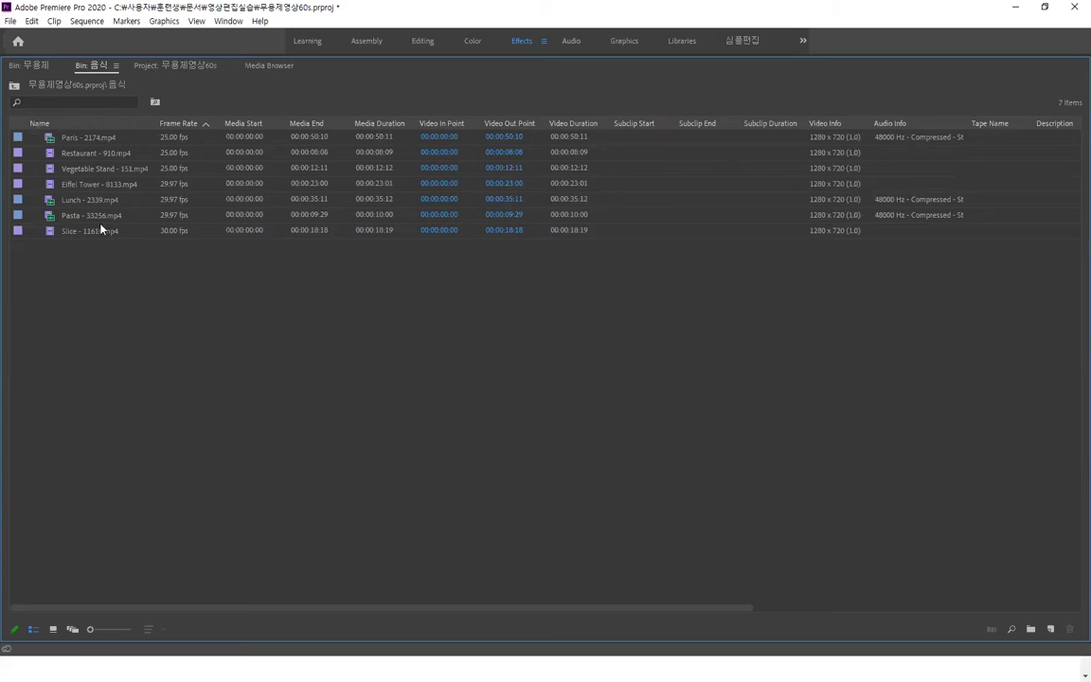
{"action": "left_click", "coordinate": [53, 629]}
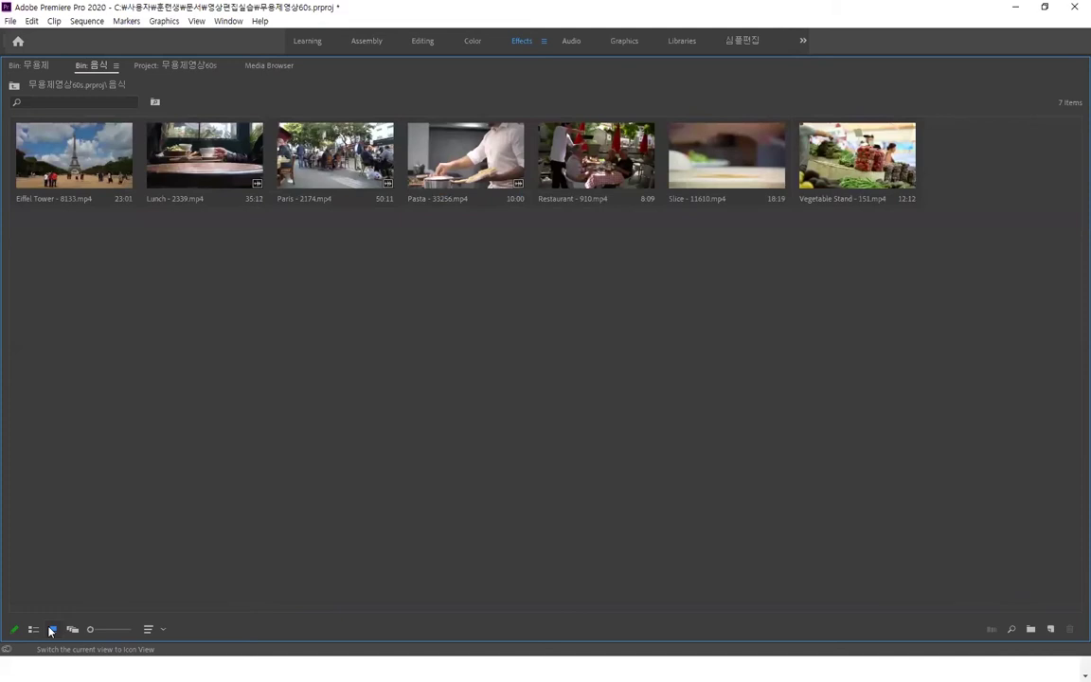
{"action": "left_click", "coordinate": [179, 128]}
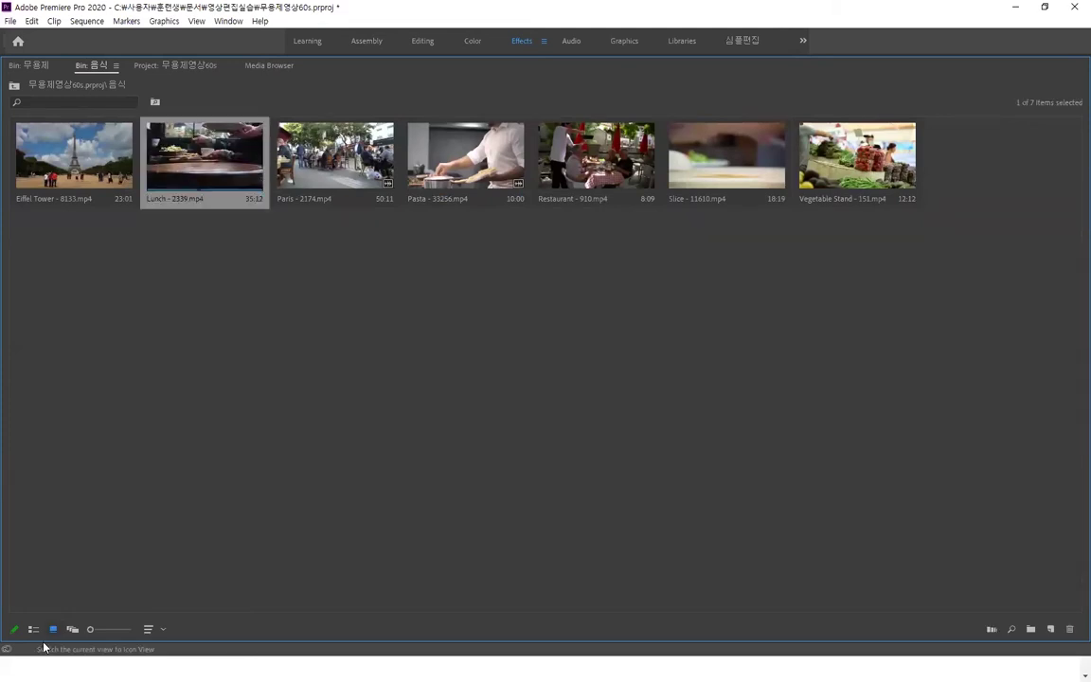
{"action": "left_click", "coordinate": [34, 630]}
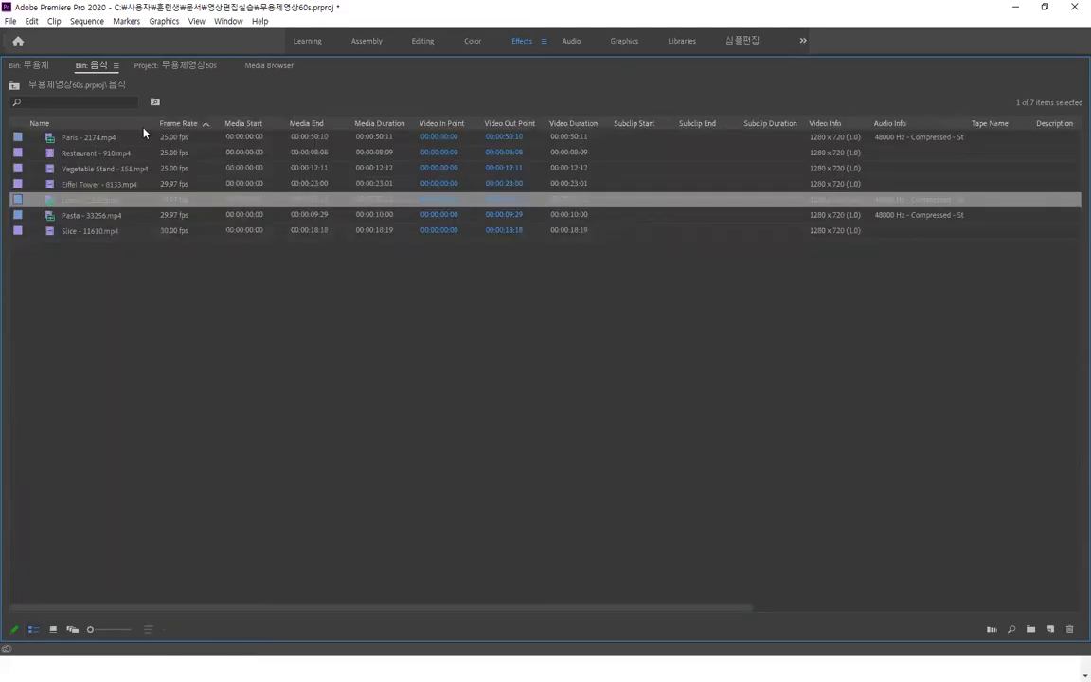
{"action": "left_click", "coordinate": [147, 307]}
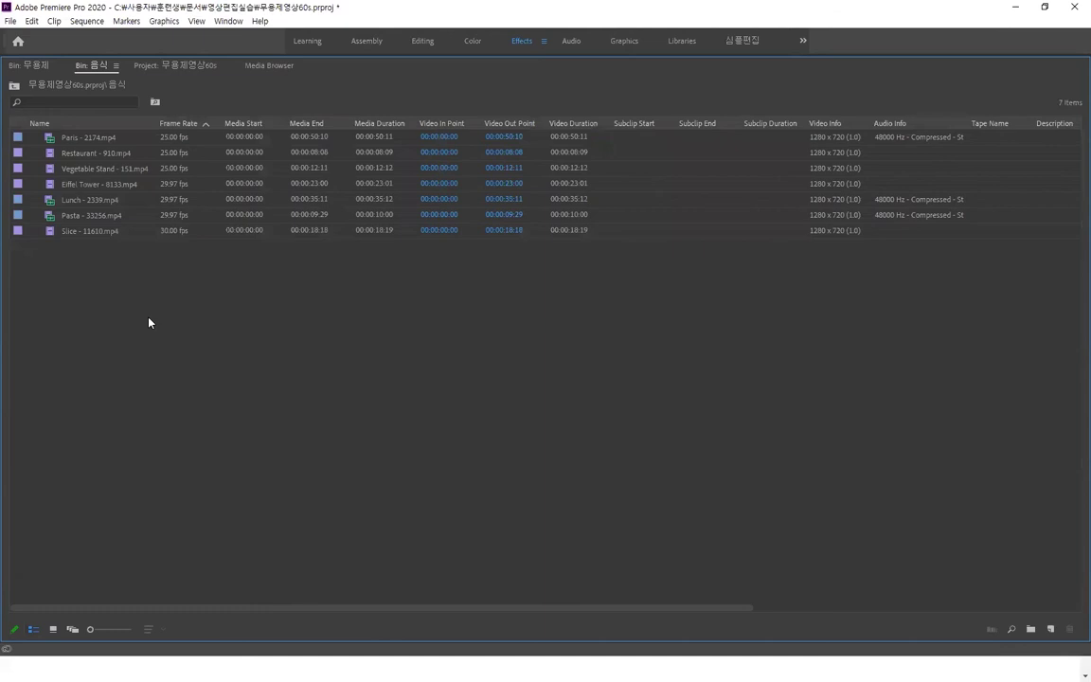
{"action": "key", "text": "grave"}
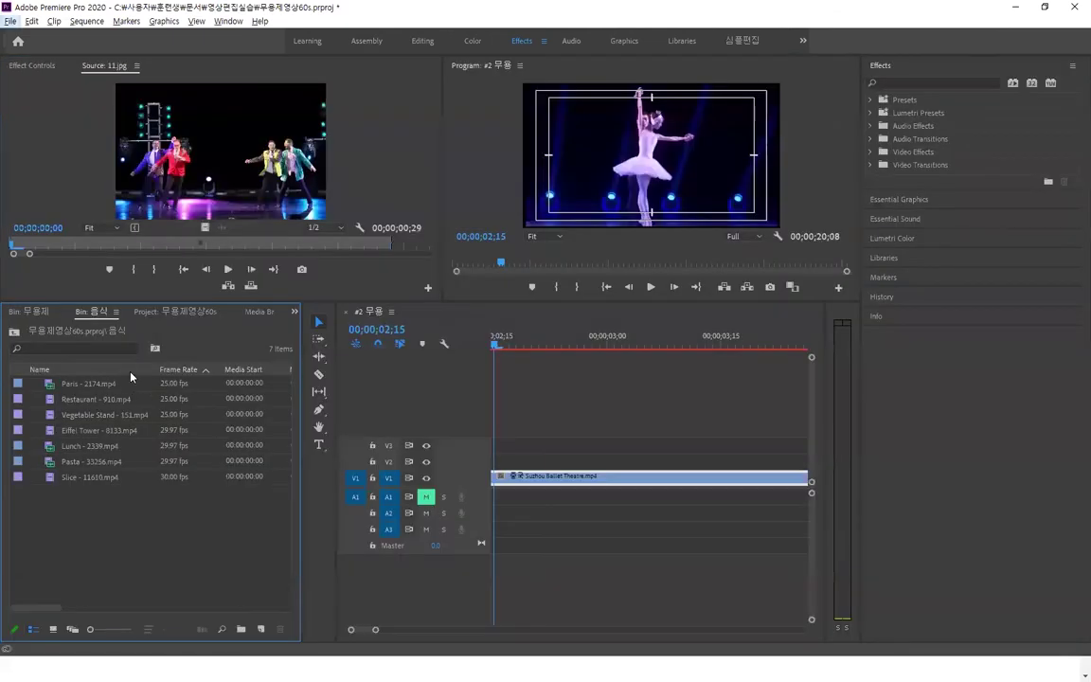
Step: Set the 음식 bin back to thumbnails, return to the project root and select the 무용제 bin
{"action": "left_click", "coordinate": [53, 630]}
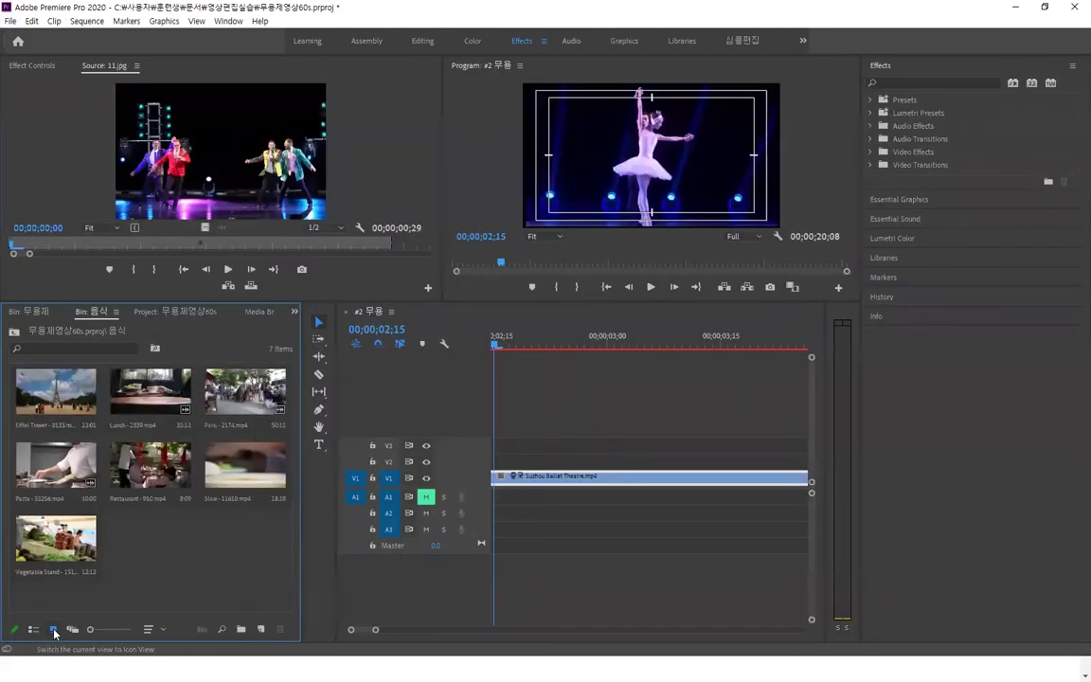
{"action": "left_click", "coordinate": [13, 333]}
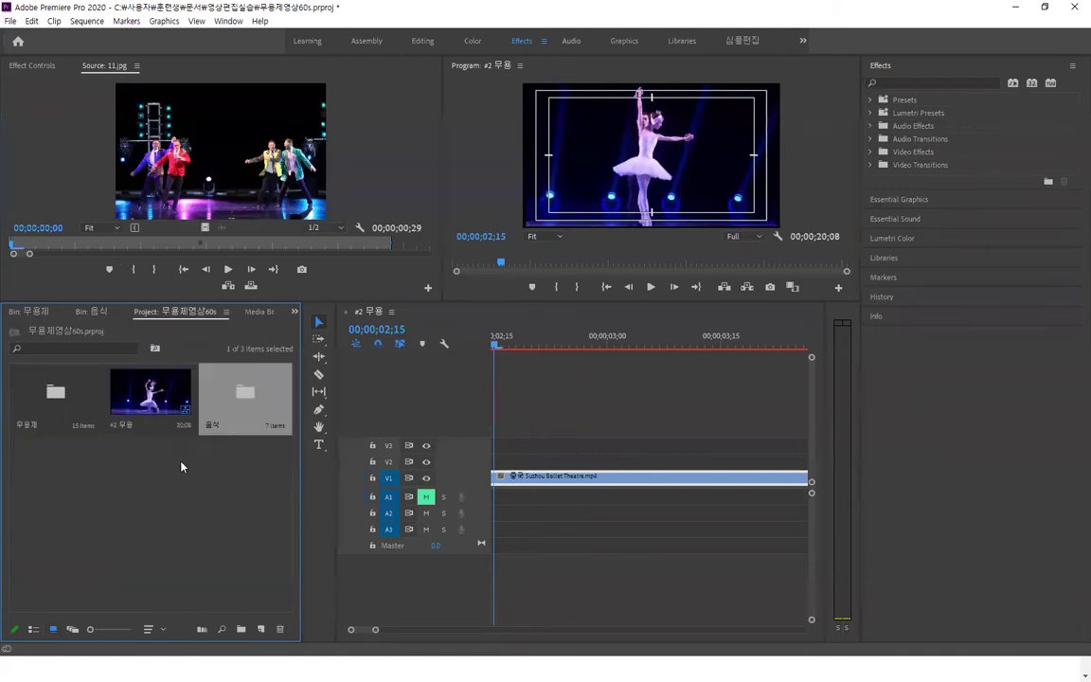
{"action": "left_click", "coordinate": [72, 394]}
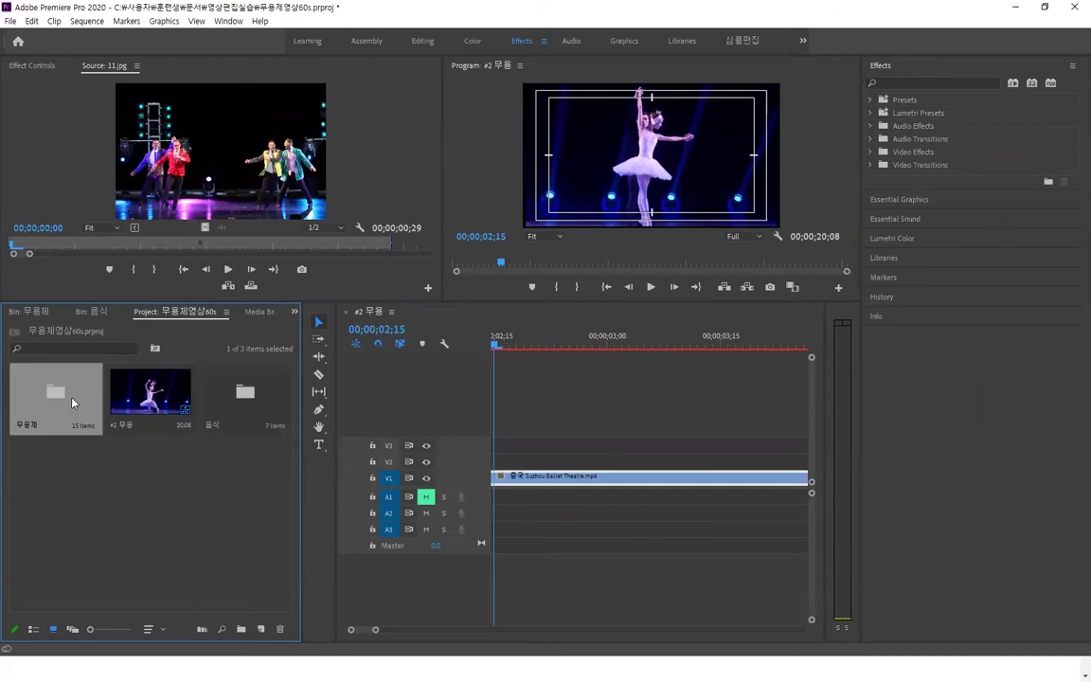
Step: Close the #2 무용 sequence, reopen it from the project and close it again to leave the timeline empty
{"action": "left_click", "coordinate": [347, 312]}
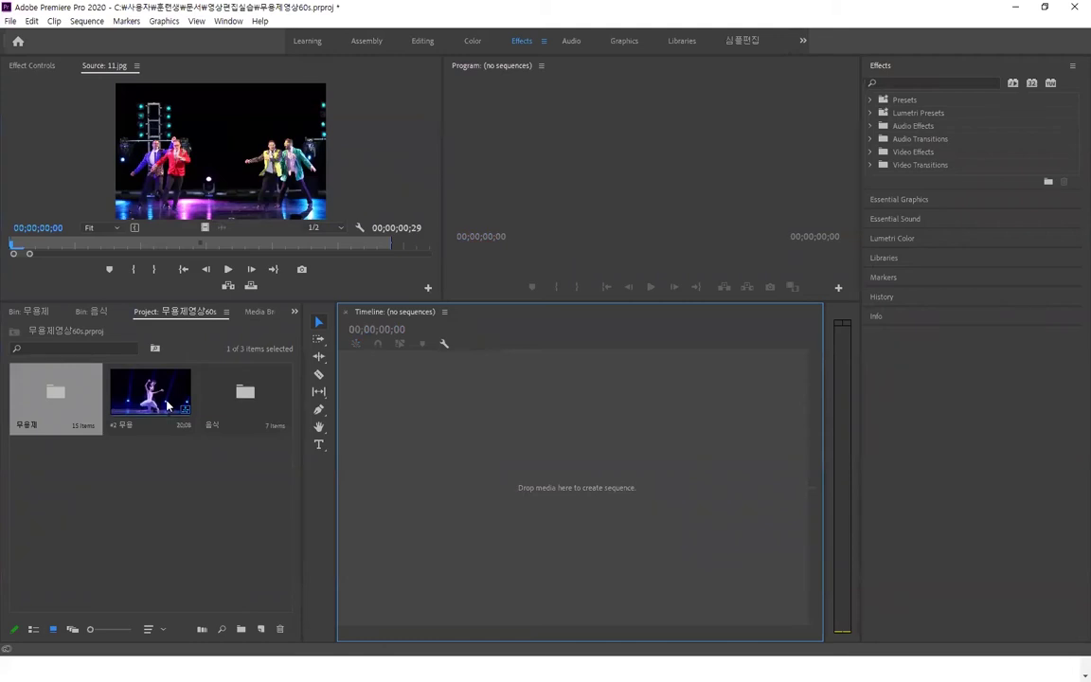
{"action": "double_click", "coordinate": [154, 371]}
{"action": "left_click", "coordinate": [346, 311]}
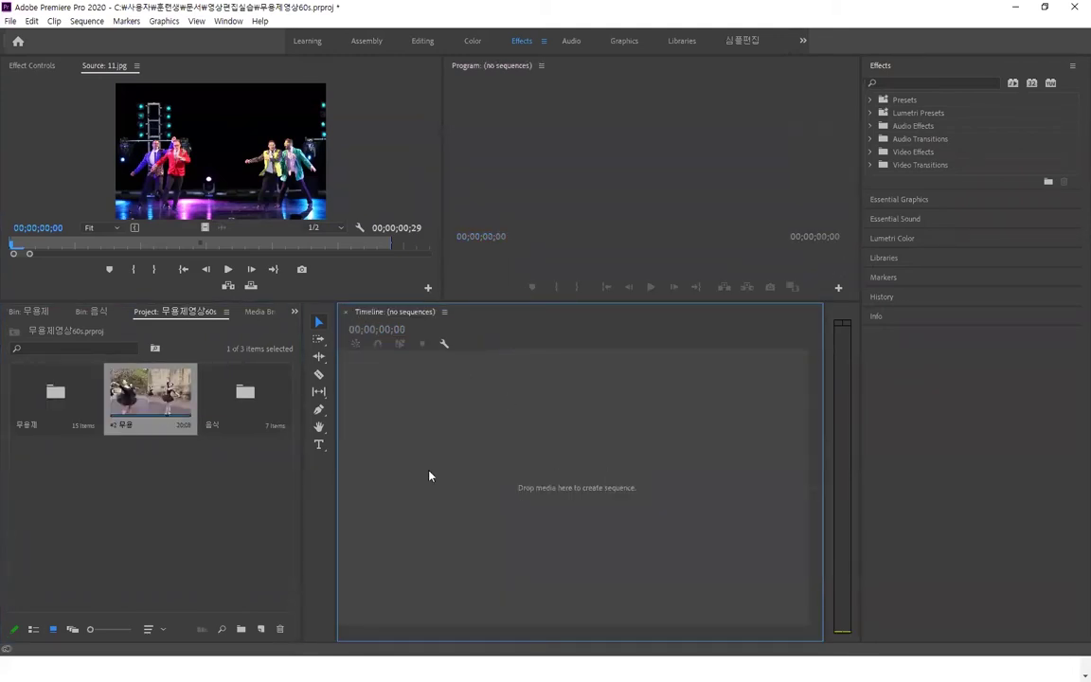
{"action": "left_click", "coordinate": [127, 447]}
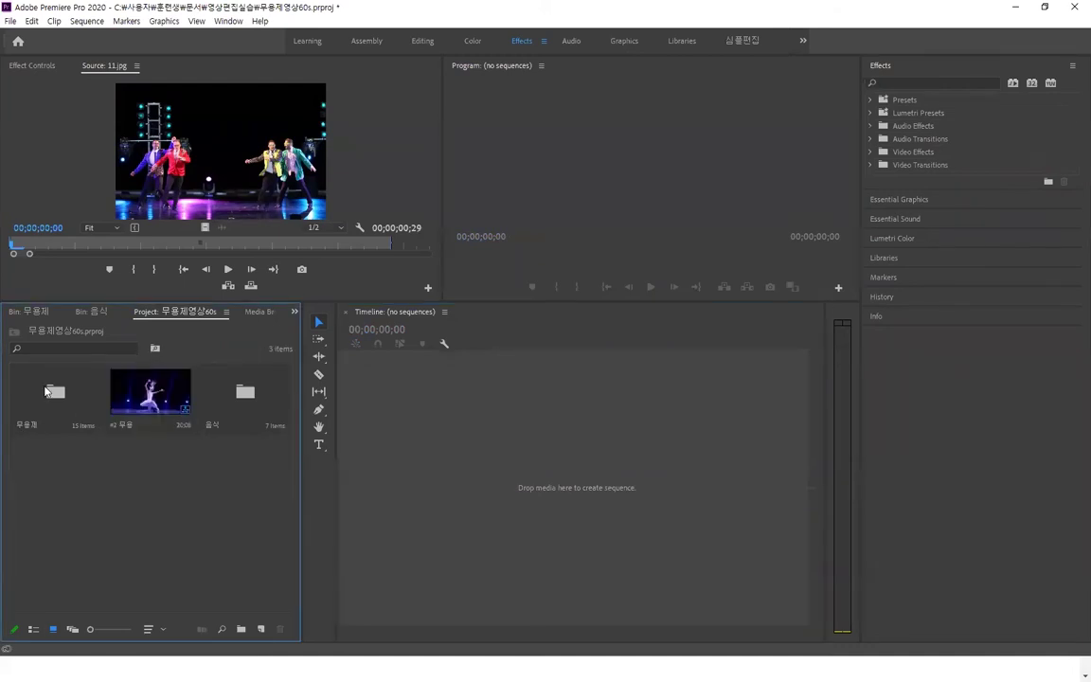
Step: Open the 무용제 bin, display it as a maximized list and examine the frame rate and video info of its items
{"action": "double_click", "coordinate": [49, 391]}
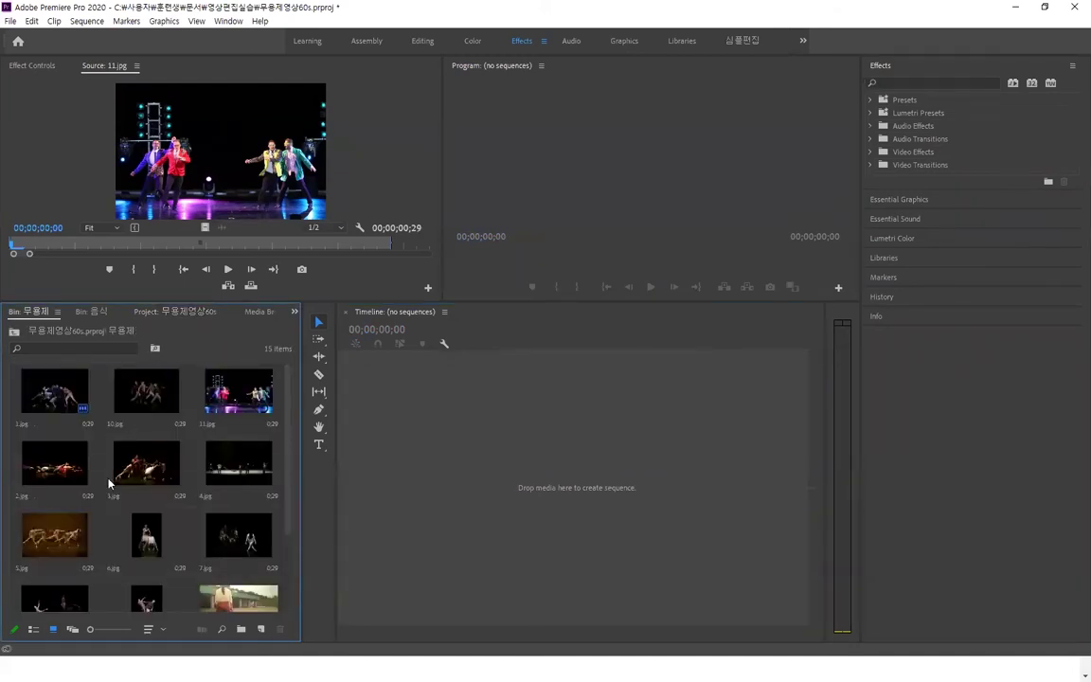
{"action": "left_click", "coordinate": [60, 402]}
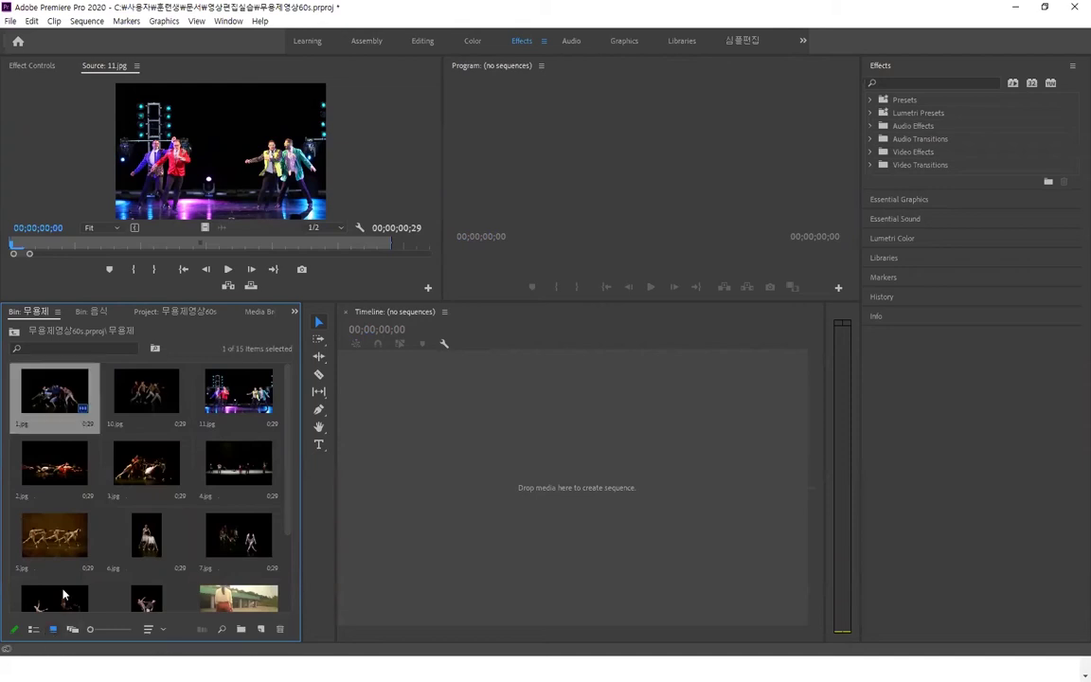
{"action": "scroll", "coordinate": [63, 593], "scroll_direction": "down", "scroll_amount": 2}
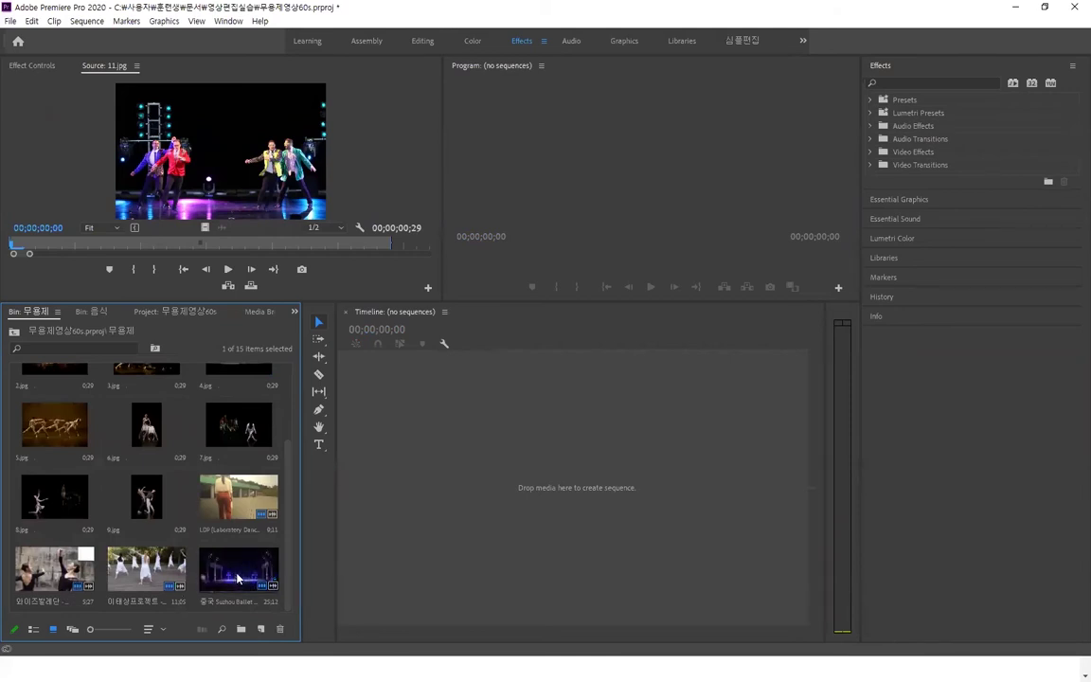
{"action": "left_click", "coordinate": [233, 579]}
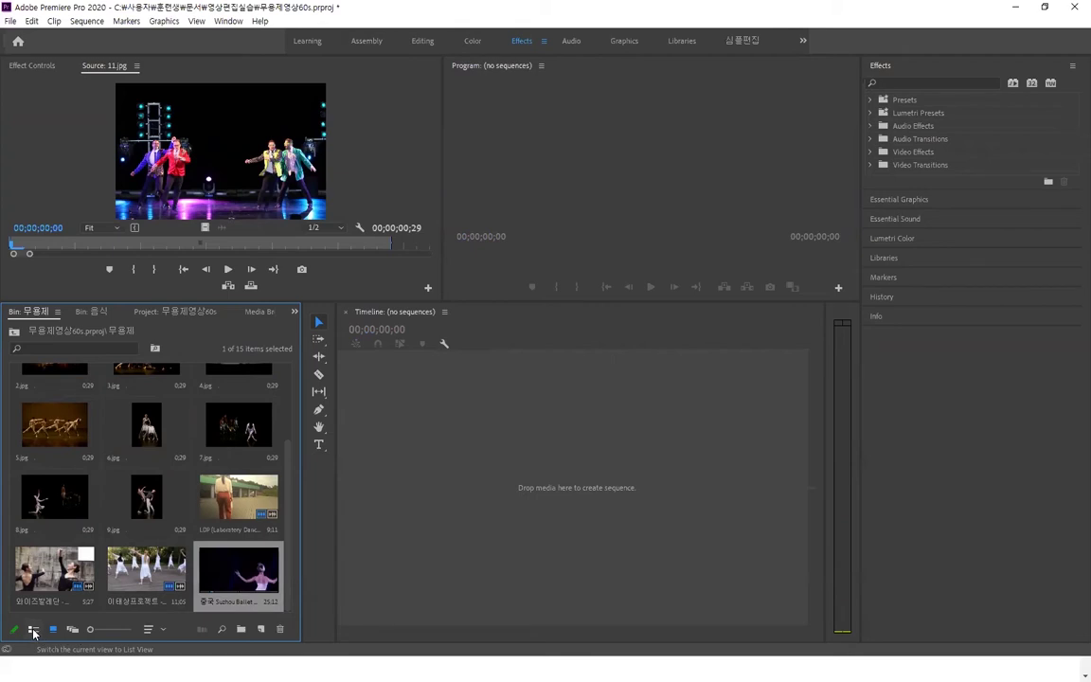
{"action": "left_click", "coordinate": [33, 629]}
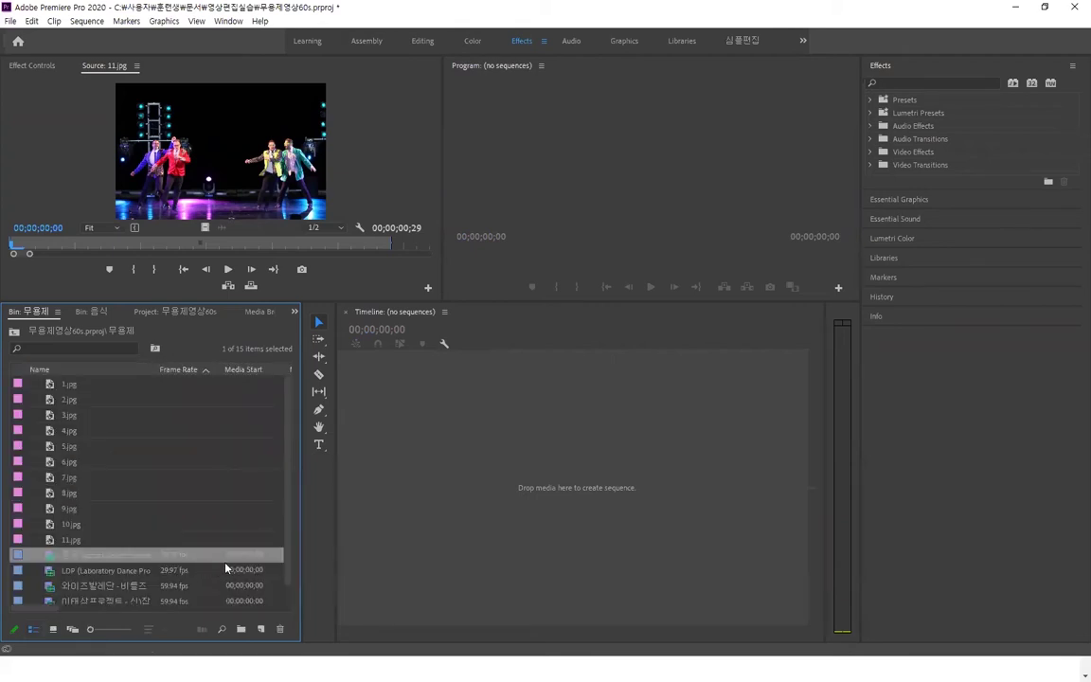
{"action": "key", "text": "grave"}
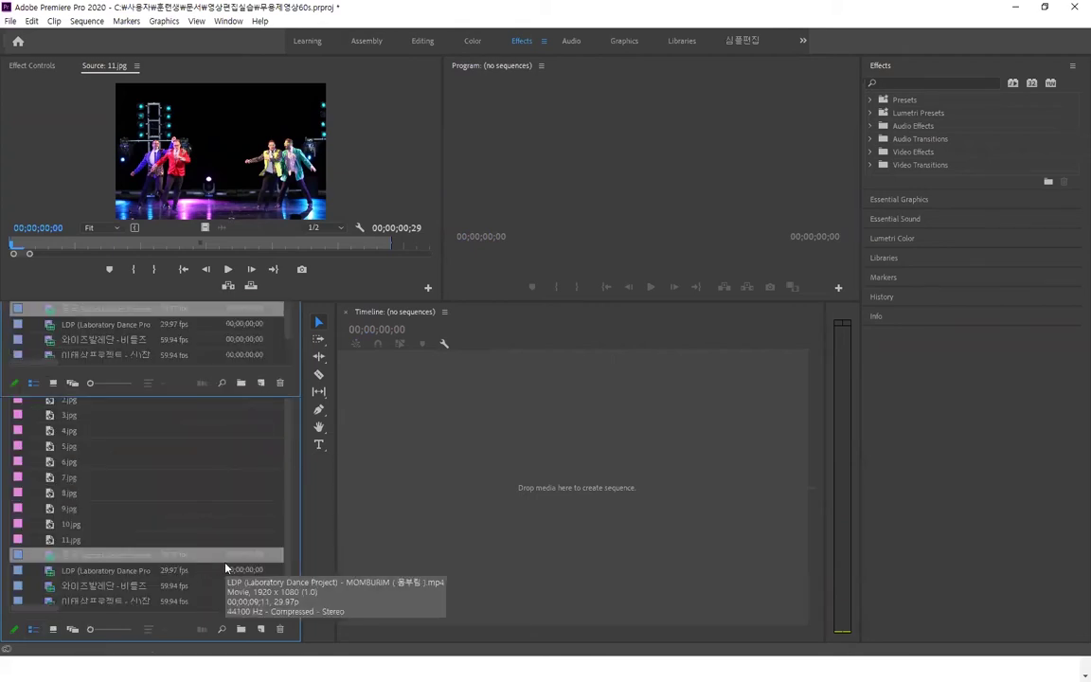
{"action": "left_click", "coordinate": [849, 405]}
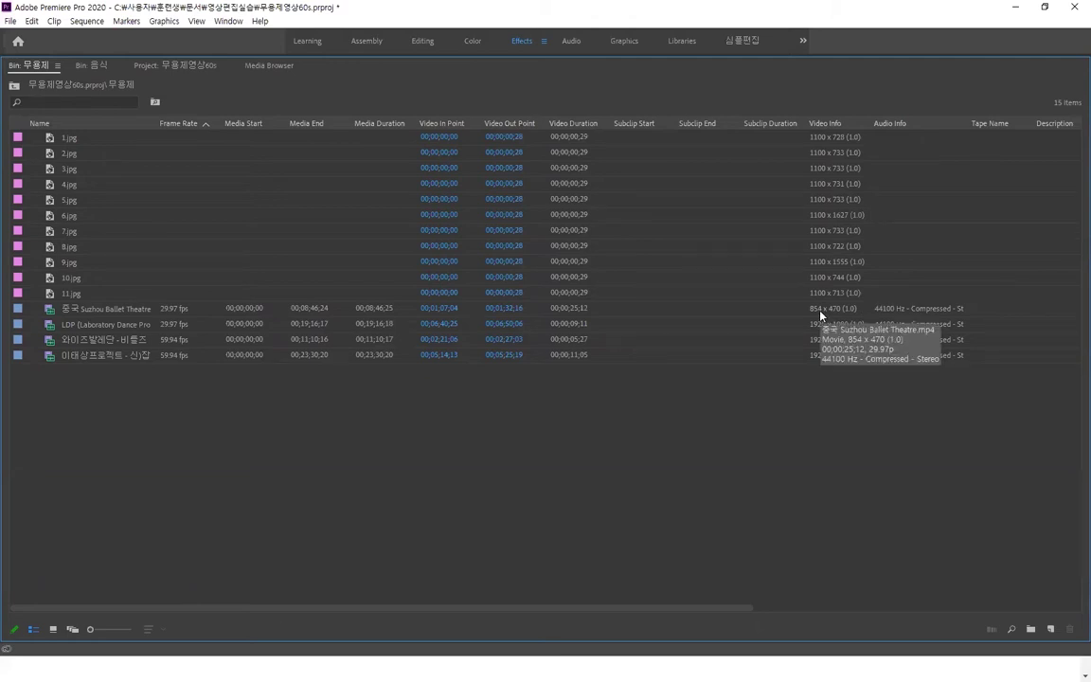
Step: Show the 무용제 bin as thumbnails at normal panel size and load the 중국 Suzhou Ballet Theatre clip into the Source Monitor
{"action": "left_click", "coordinate": [54, 630]}
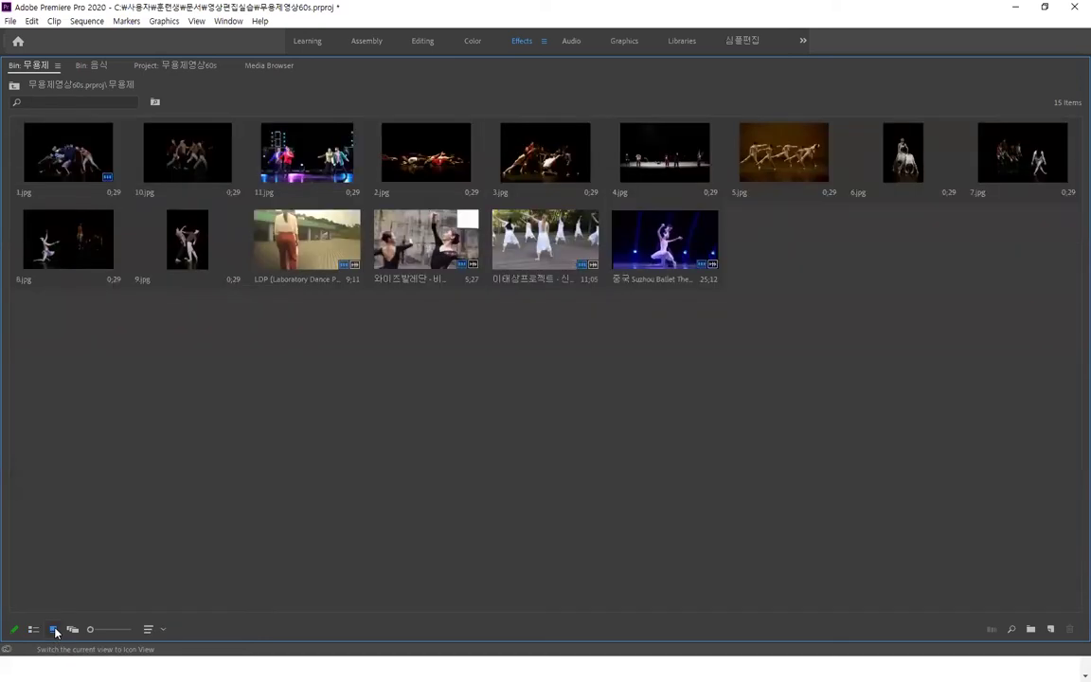
{"action": "key", "text": "grave"}
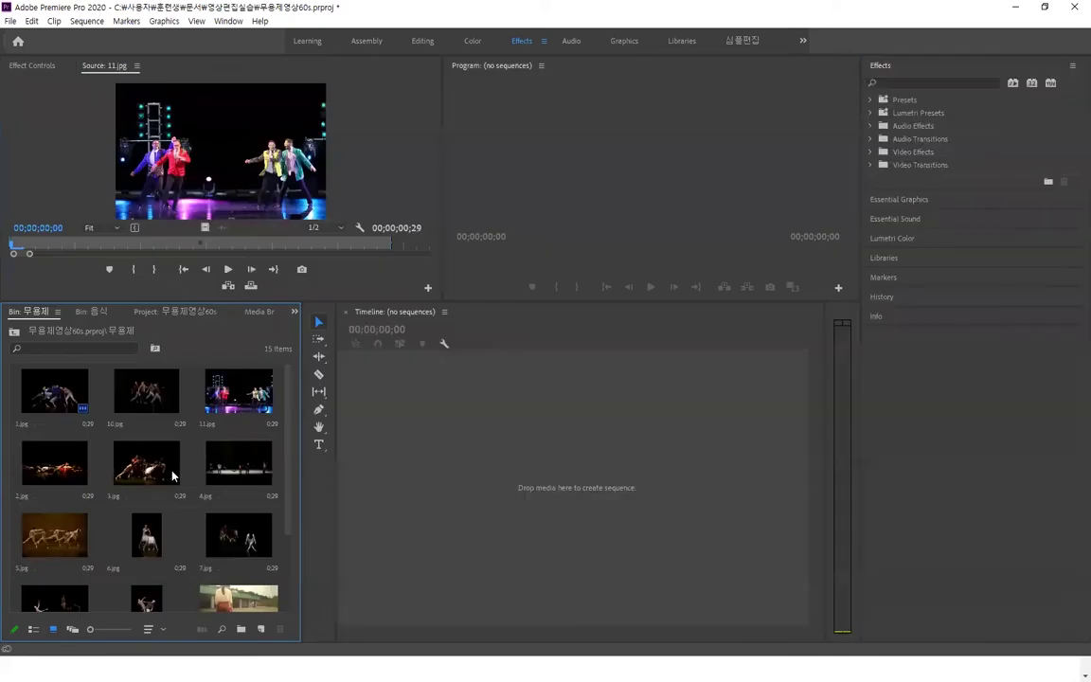
{"action": "scroll", "coordinate": [218, 452], "scroll_direction": "down", "scroll_amount": 3}
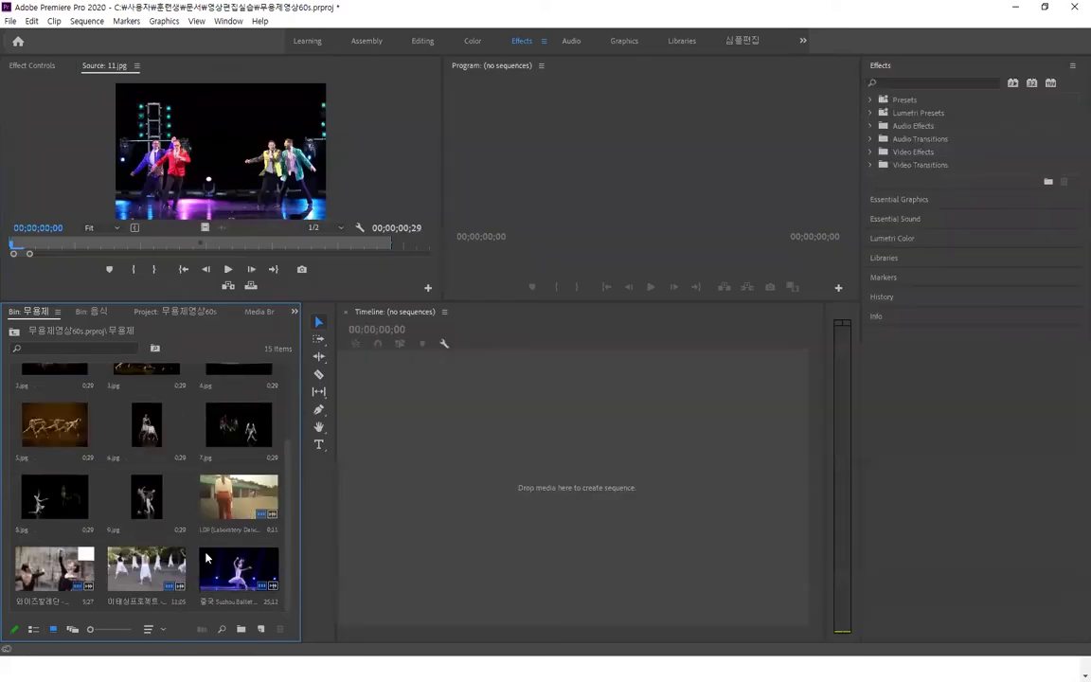
{"action": "mouse_move", "coordinate": [232, 586]}
{"action": "left_mouse_down"}
{"action": "mouse_move", "coordinate": [417, 528]}
{"action": "mouse_move", "coordinate": [601, 502]}
{"action": "mouse_move", "coordinate": [423, 518]}
{"action": "mouse_move", "coordinate": [547, 508]}
{"action": "mouse_move", "coordinate": [180, 568]}
{"action": "mouse_move", "coordinate": [224, 585]}
{"action": "left_mouse_up"}
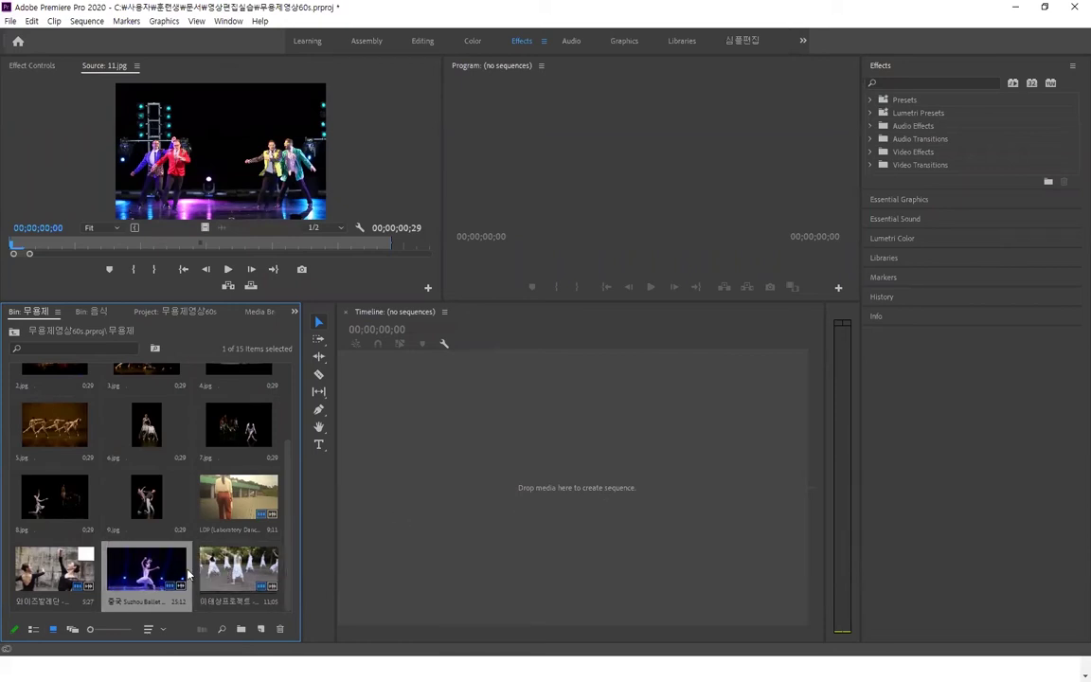
{"action": "double_click", "coordinate": [147, 568]}
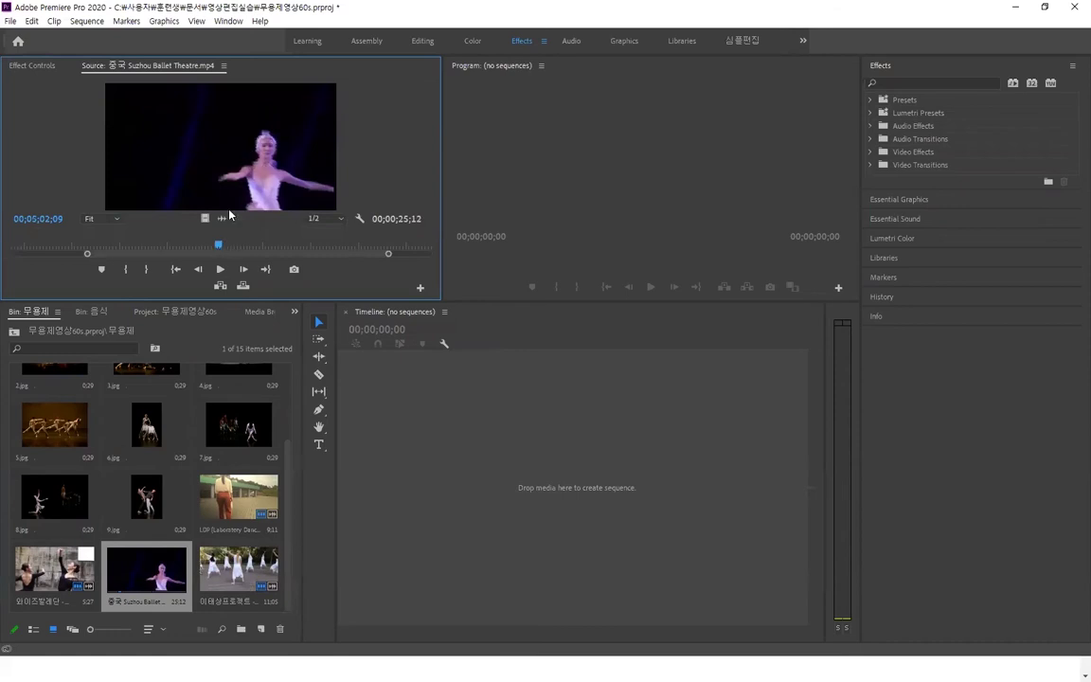
Step: Mark the Suzhou Ballet Theatre source clip's In point at 00;03;53;04 and its Out point at 00;04;02;05
{"action": "left_click_drag", "start_coordinate": [219, 248], "coordinate": [216, 246]}
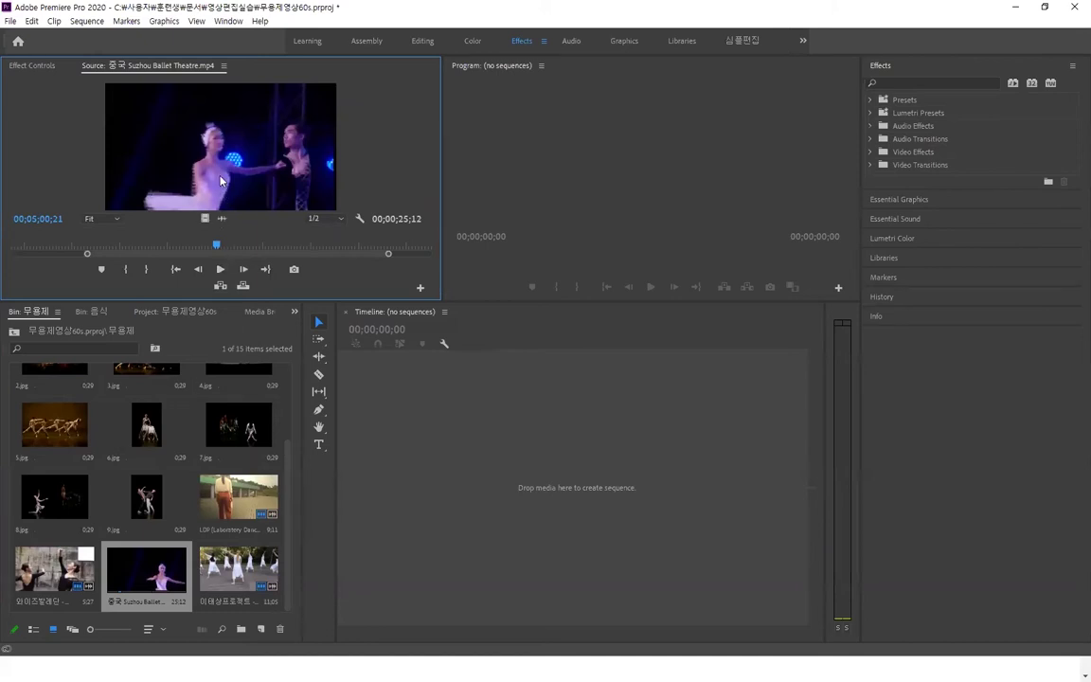
{"action": "left_click_drag", "start_coordinate": [220, 180], "coordinate": [388, 386]}
{"action": "left_click_drag", "start_coordinate": [387, 387], "coordinate": [209, 201]}
{"action": "left_click_drag", "start_coordinate": [216, 245], "coordinate": [108, 246]}
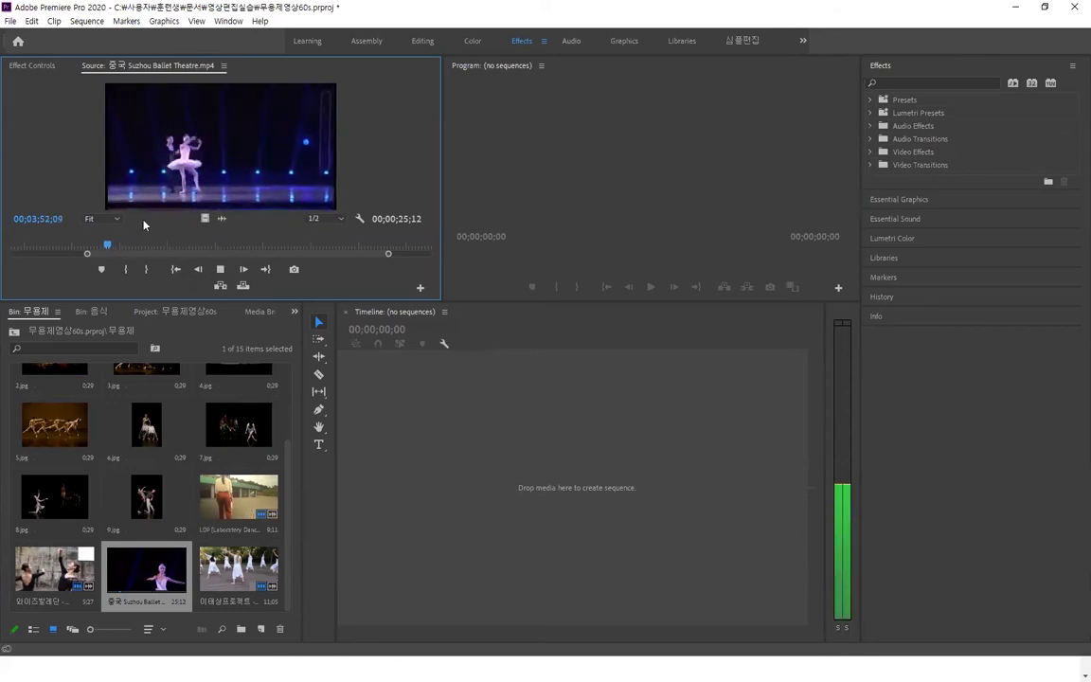
{"action": "key", "text": "space"}
{"action": "key", "text": "space"}
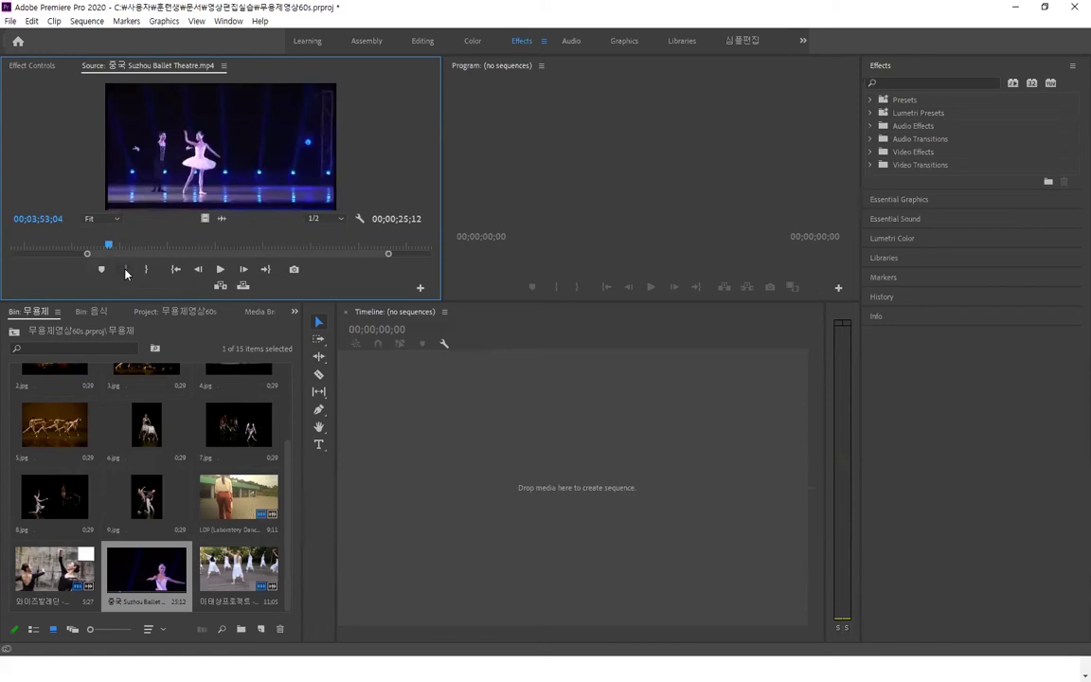
{"action": "left_click", "coordinate": [126, 275]}
{"action": "key", "text": "space"}
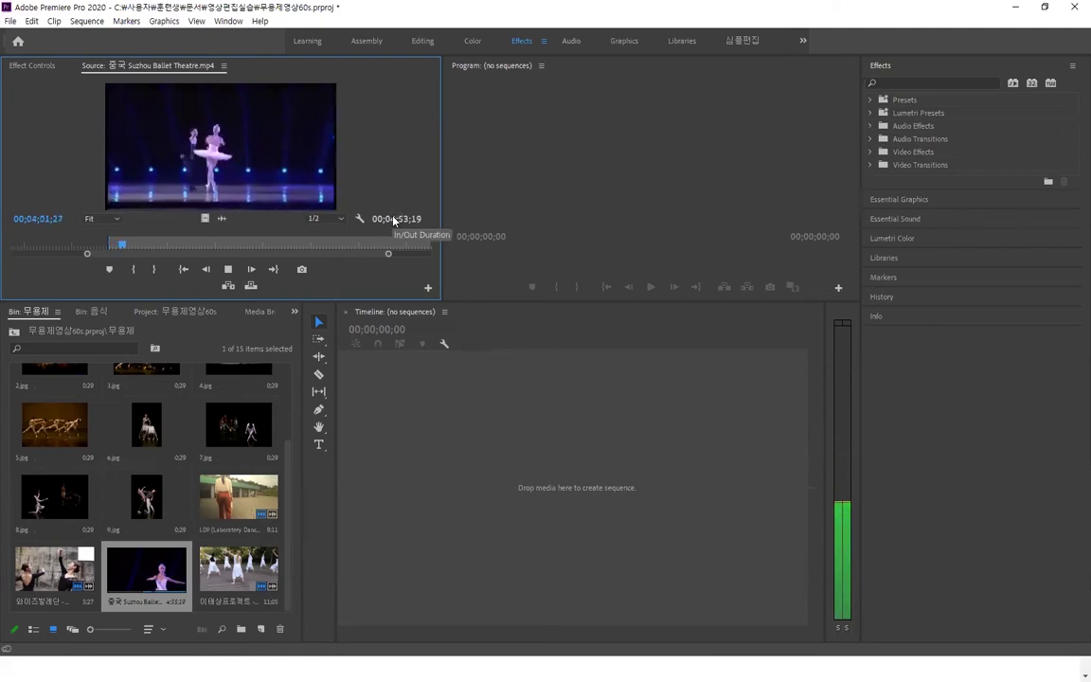
{"action": "key", "text": "space"}
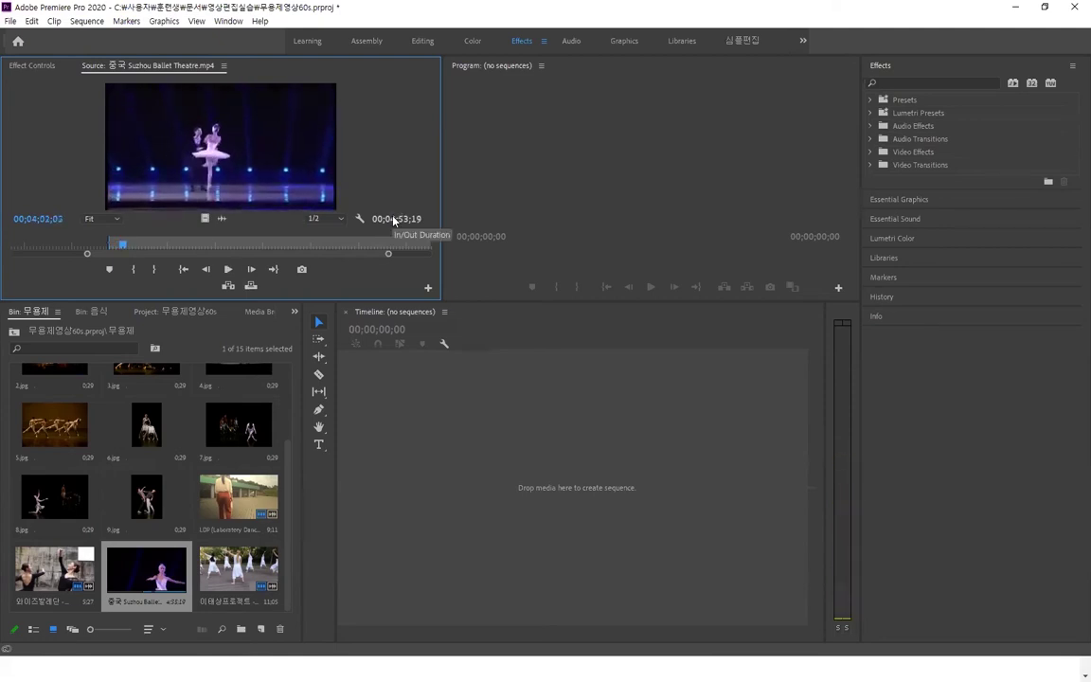
{"action": "left_click", "coordinate": [154, 269]}
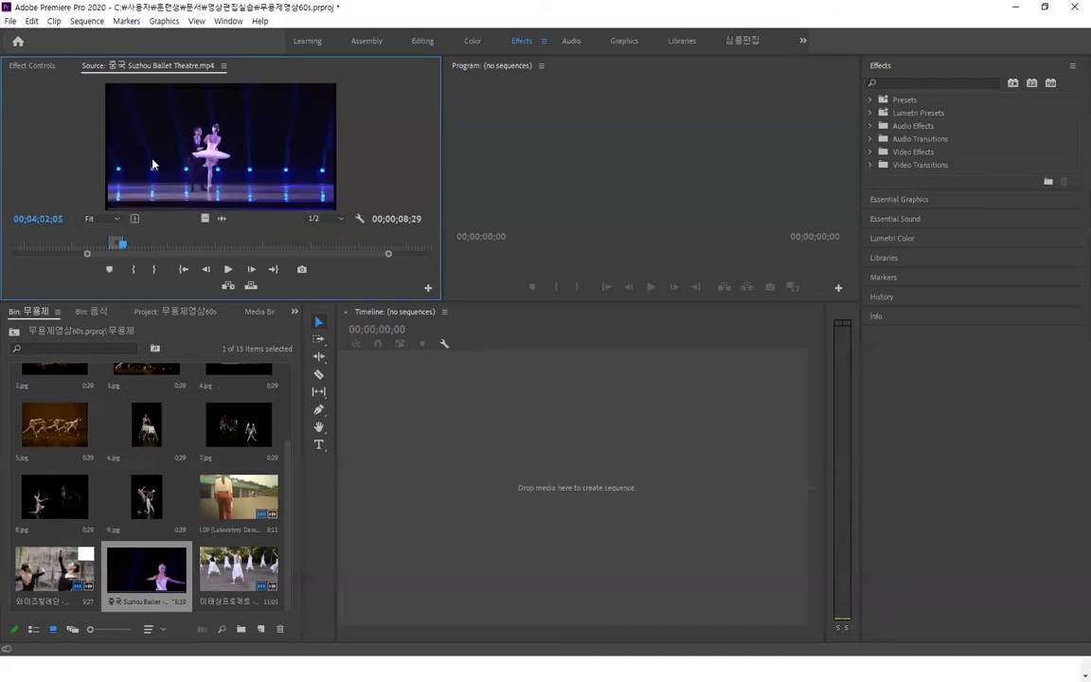
Step: Create a sequence from the marked Suzhou Ballet Theatre range in the empty timeline and return to the project root
{"action": "left_click_drag", "start_coordinate": [152, 162], "coordinate": [389, 402]}
{"action": "left_click_drag", "start_coordinate": [390, 403], "coordinate": [384, 393]}
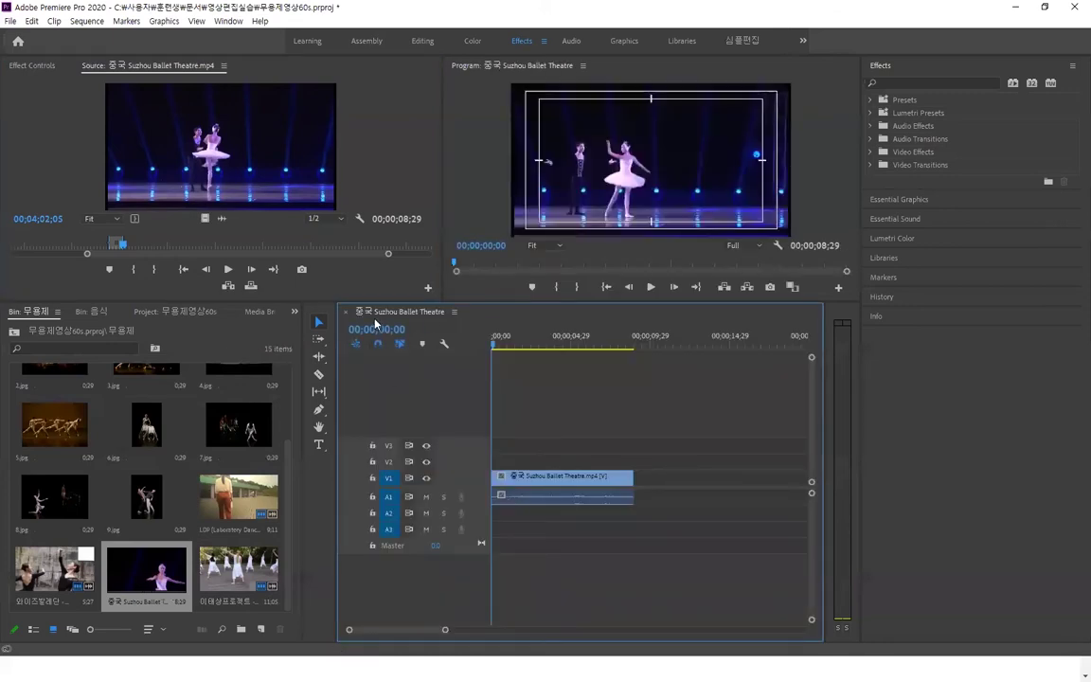
{"action": "left_click", "coordinate": [14, 331]}
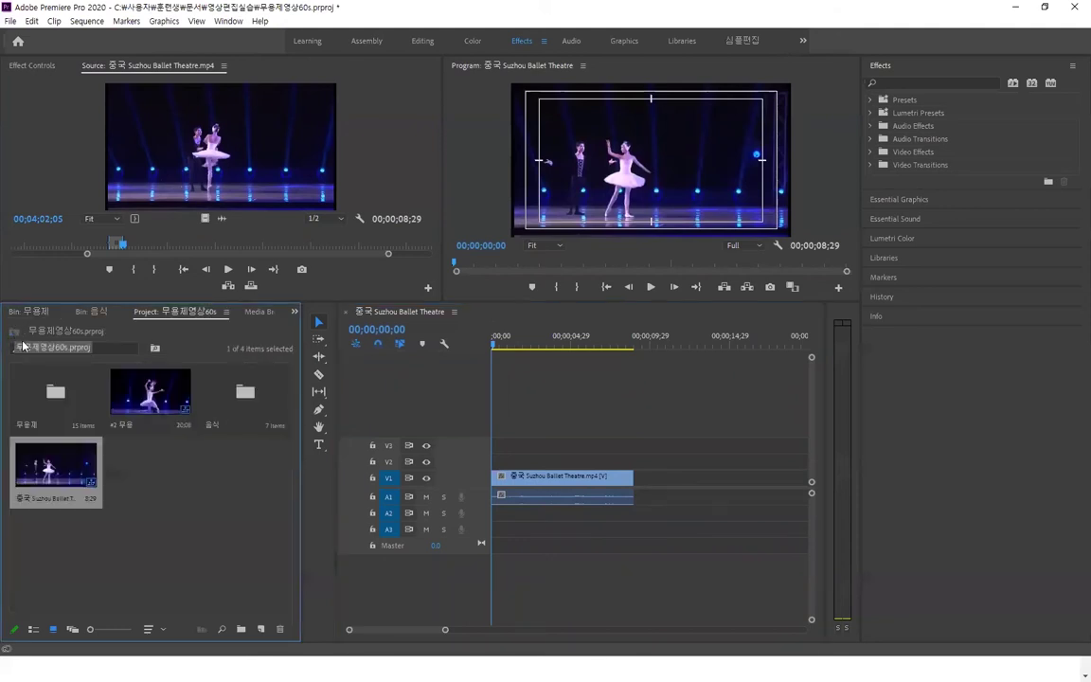
Step: Examine the frame size and timebase in the new Suzhou Ballet Theatre sequence's settings, then close them
{"action": "right_click", "coordinate": [58, 466]}
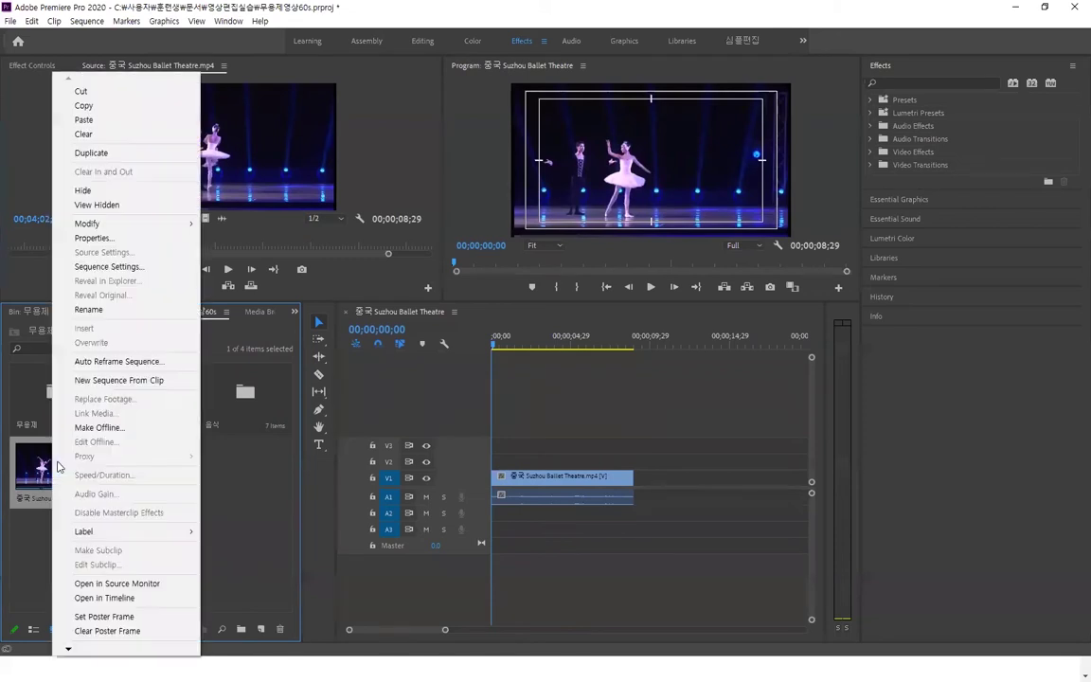
{"action": "left_click", "coordinate": [135, 269]}
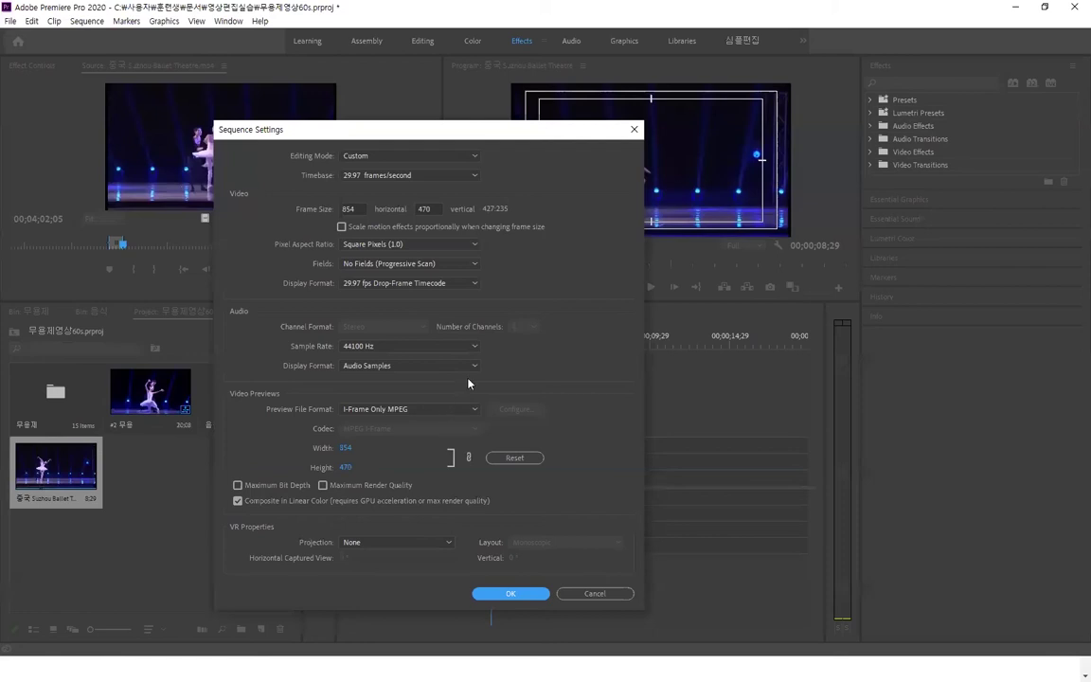
{"action": "left_click", "coordinate": [633, 129]}
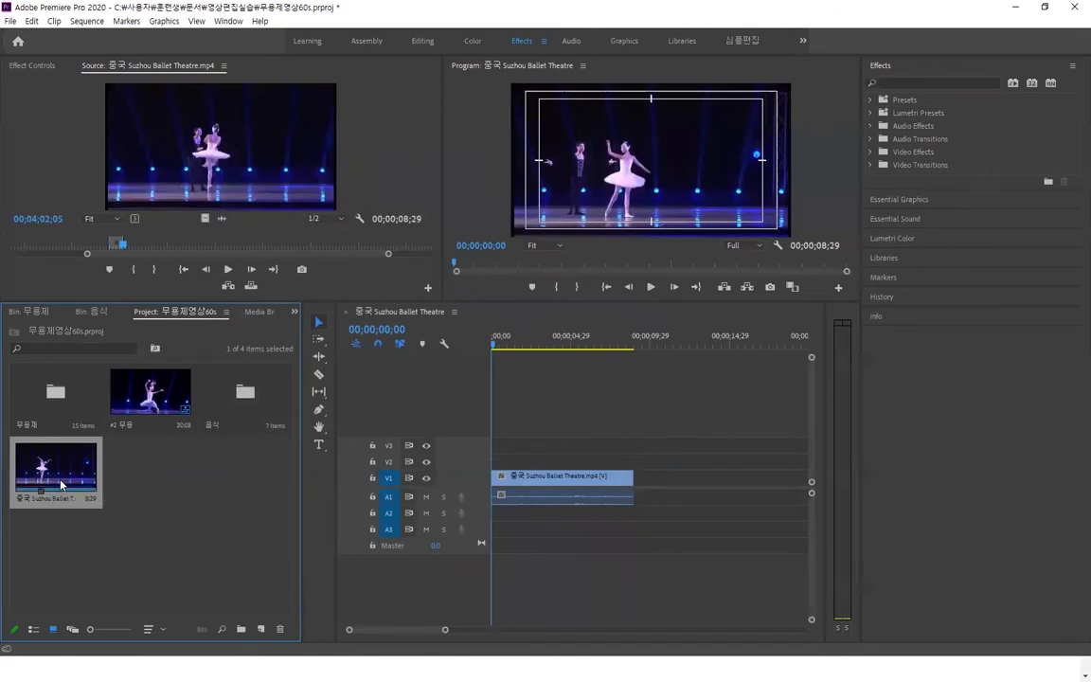
Step: Rename the new Suzhou Ballet Theatre sequence as #1 해외
{"action": "key", "text": "Return"}
{"action": "type", "text": "1"}
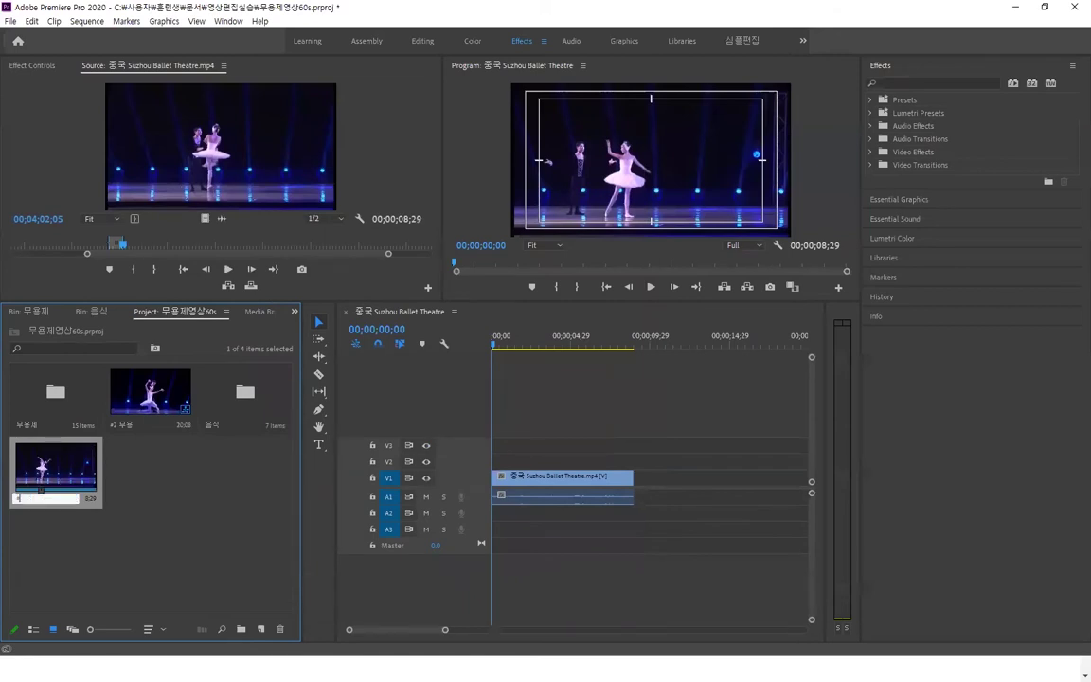
{"action": "type", "text": "1"}
{"action": "key", "text": "BackSpace"}
{"action": "type", "text": "의"}
{"action": "key", "text": "BackSpace"}
{"action": "key", "text": "BackSpace"}
{"action": "type", "text": "으"}
{"action": "key", "text": "BackSpace"}
{"action": "key", "text": "BackSpace"}
{"action": "type", "text": "으"}
{"action": "type", "text": "해외"}
{"action": "key", "text": "Tab"}
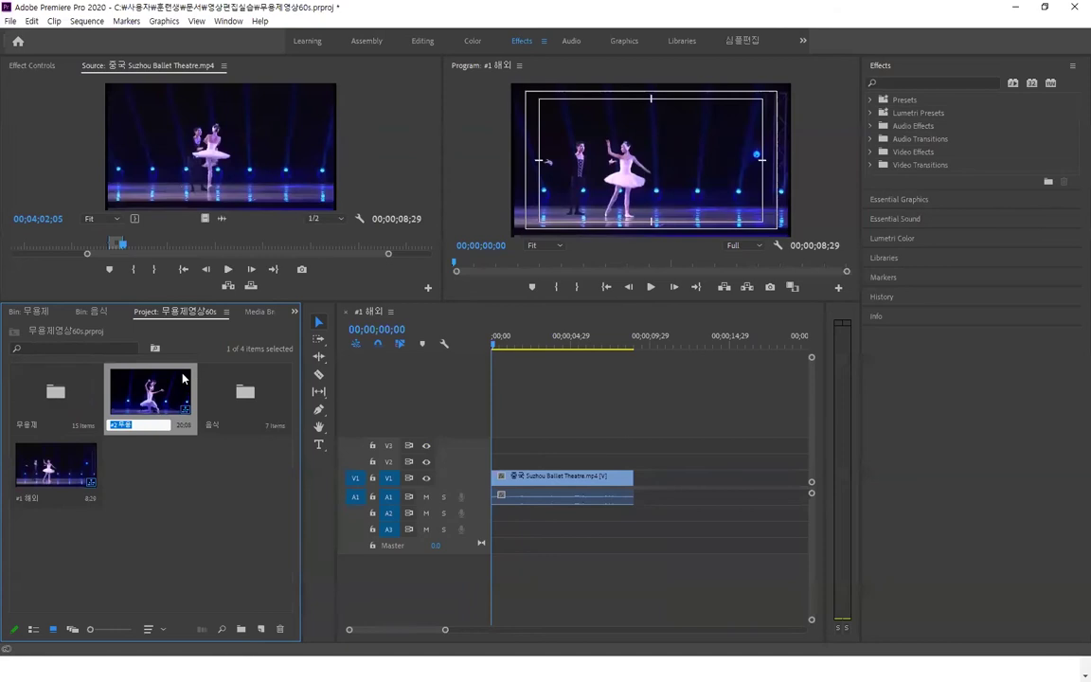
{"action": "left_click", "coordinate": [90, 472]}
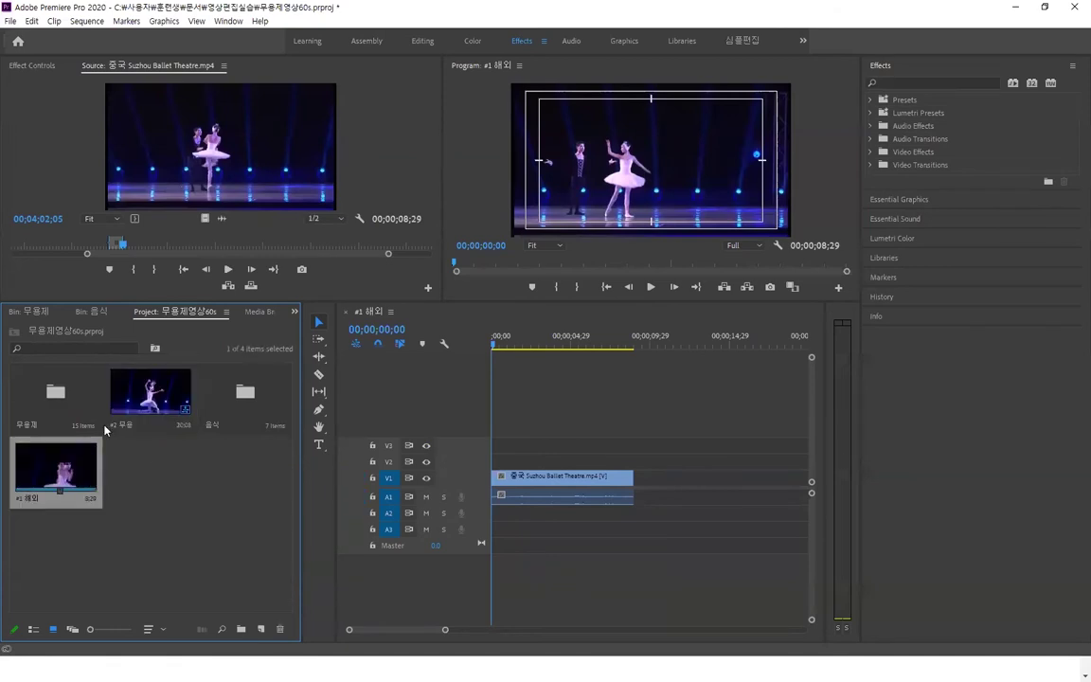
Step: Examine the frame size in the #2 무용 sequence's settings and close them without changes
{"action": "left_click", "coordinate": [145, 393]}
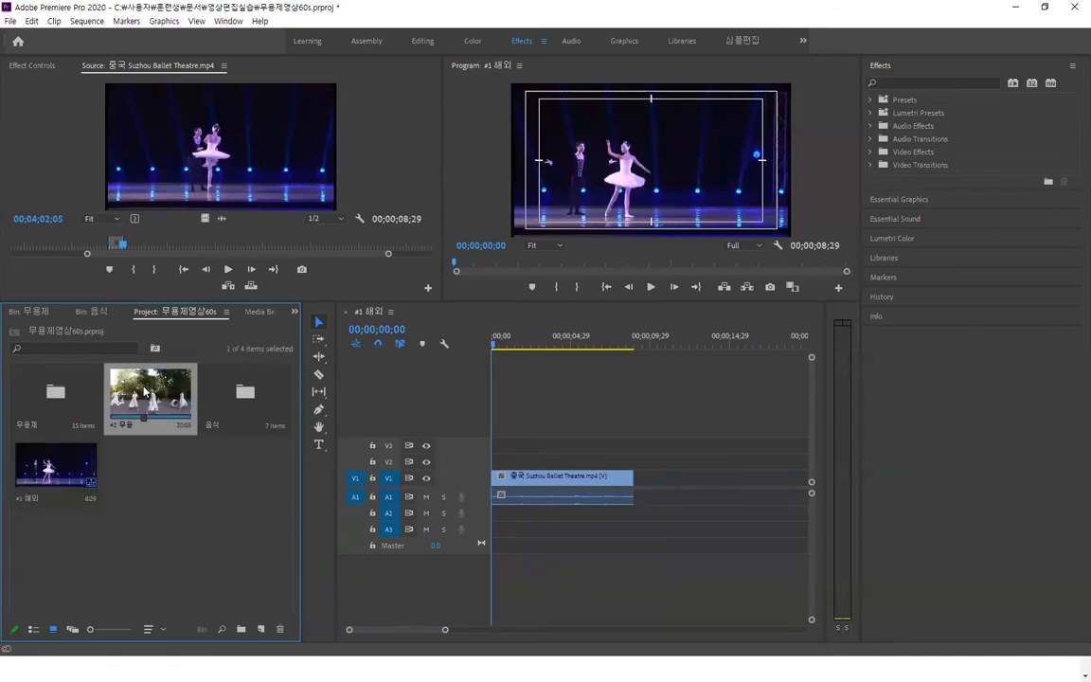
{"action": "right_click", "coordinate": [145, 393]}
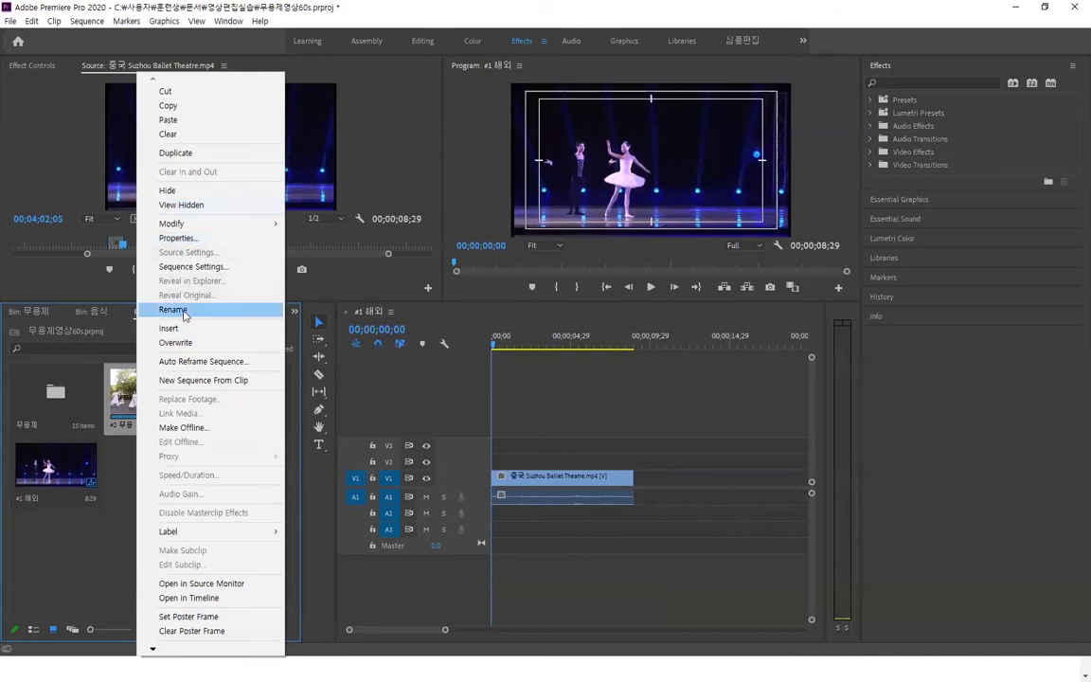
{"action": "left_click", "coordinate": [224, 269]}
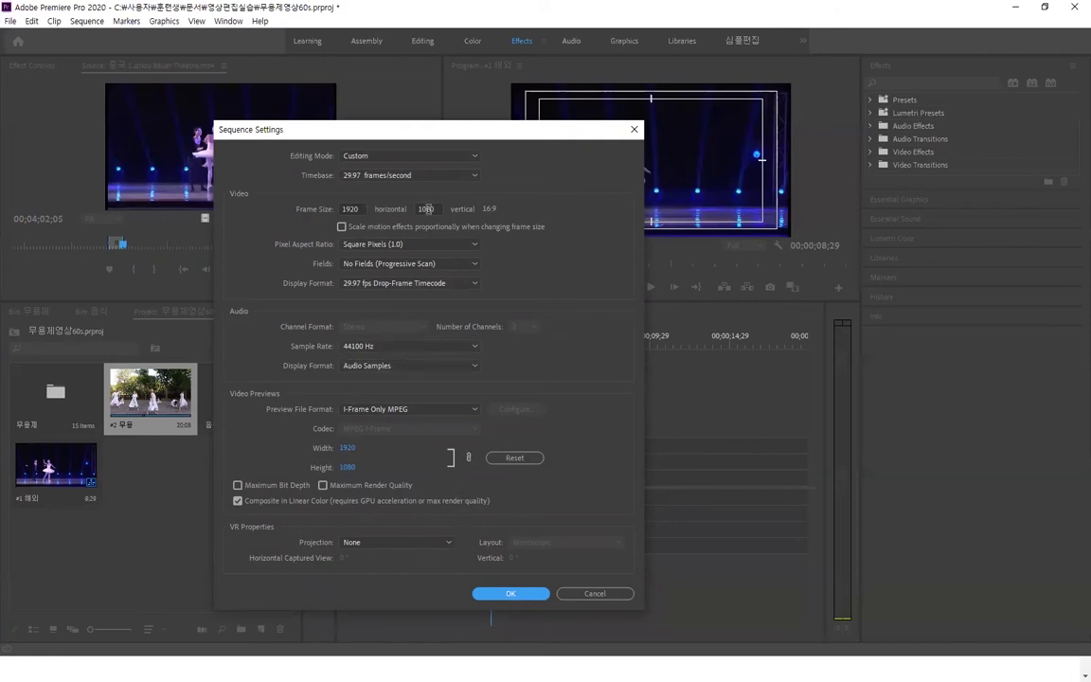
{"action": "left_click", "coordinate": [588, 594]}
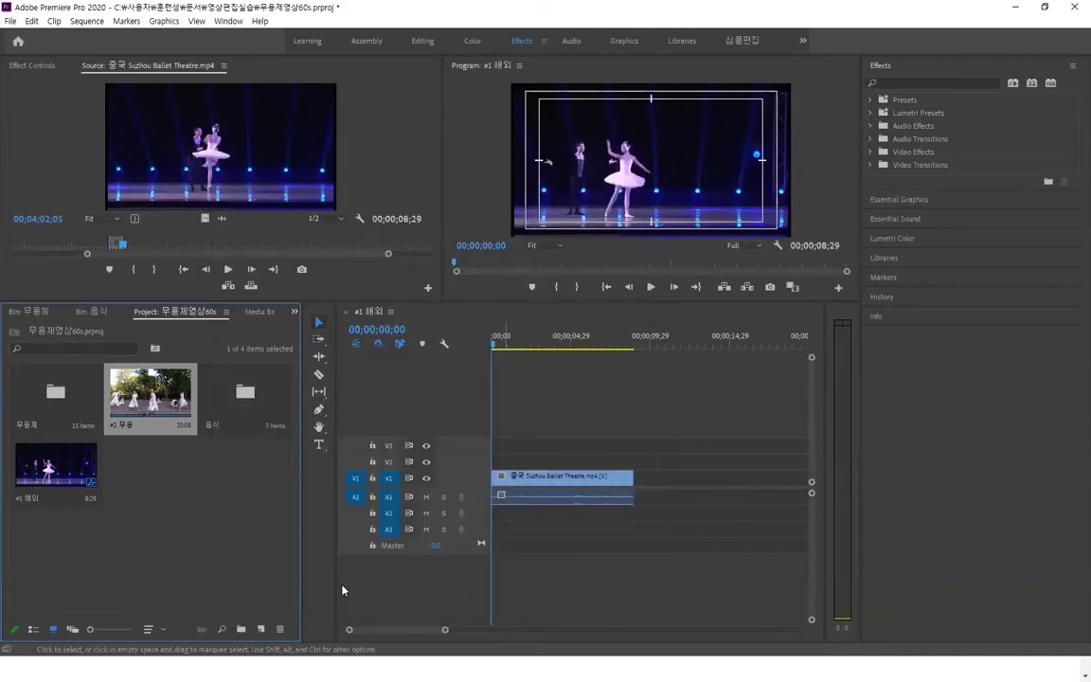
Step: Unlink the Suzhou Ballet Theatre clip's video and audio in the #1 해외 sequence and delete its audio from A1
{"action": "double_click", "coordinate": [45, 465]}
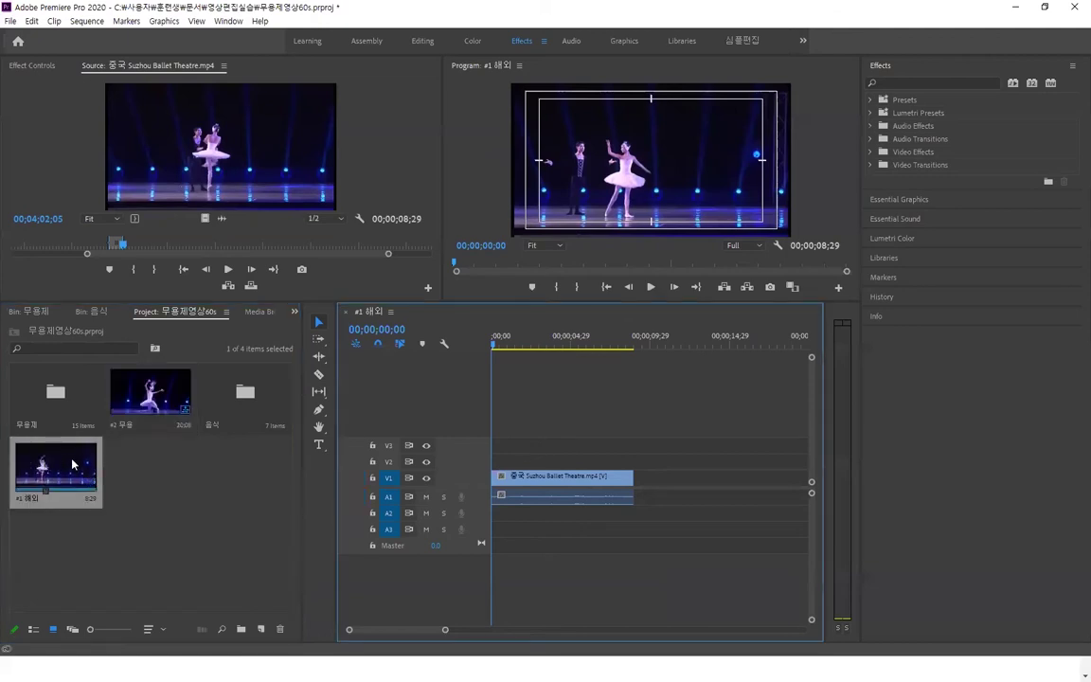
{"action": "left_click", "coordinate": [597, 483]}
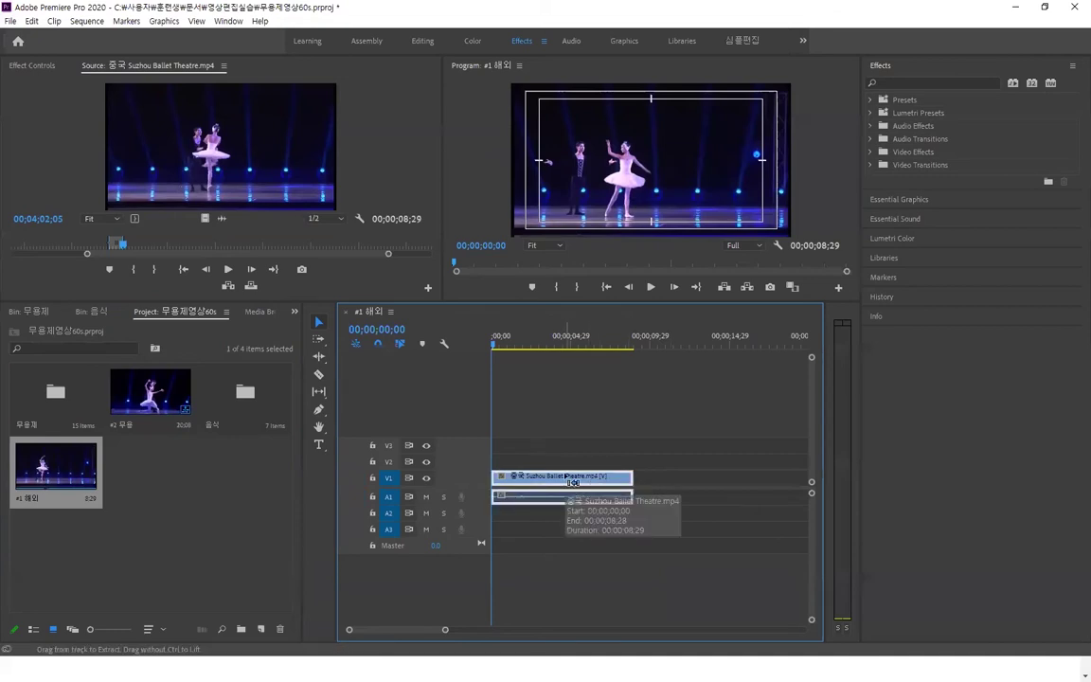
{"action": "key", "text": "ctrl+l"}
{"action": "left_click", "coordinate": [559, 502]}
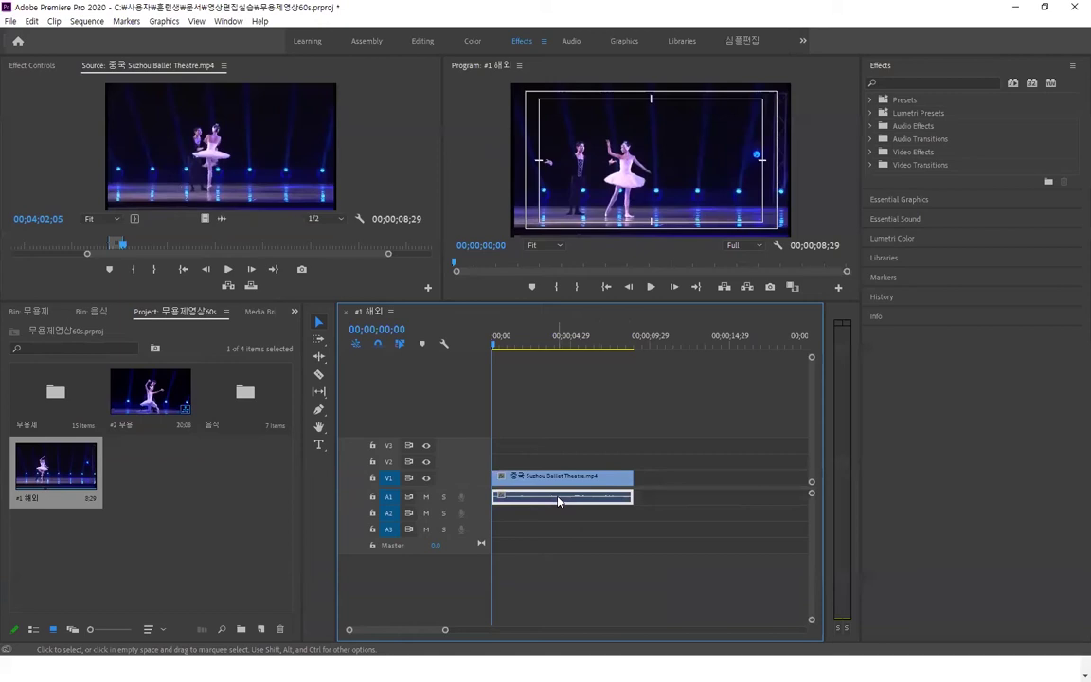
{"action": "key", "text": "Delete"}
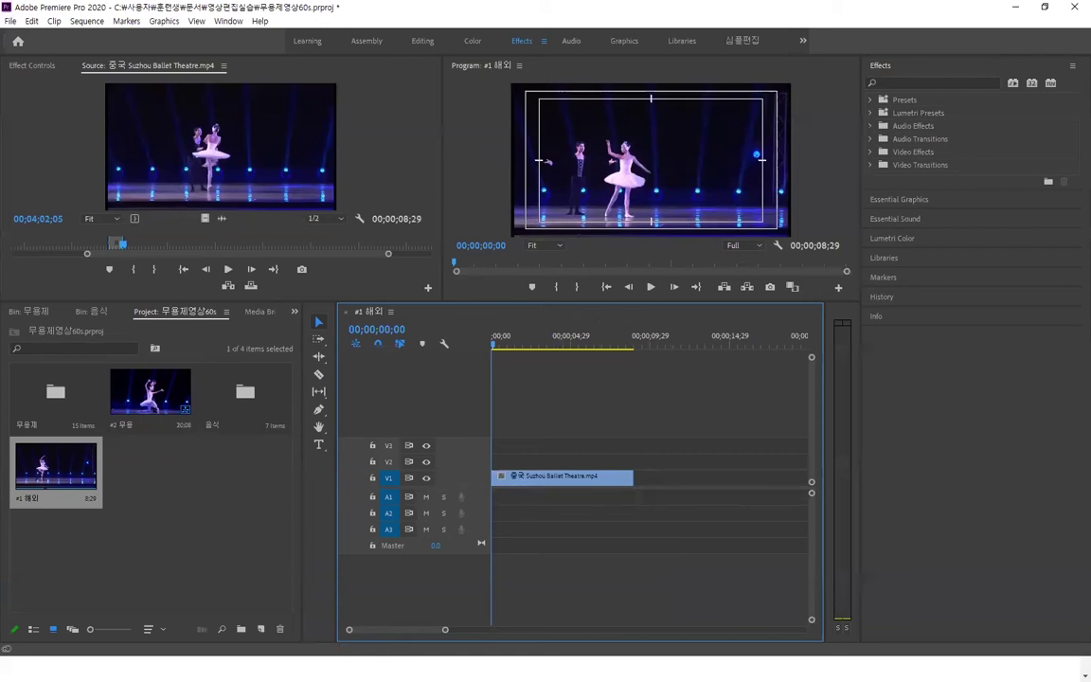
Step: Load the LDP (Laboratory Dance Project) clip from the 무용제 bin into the Source Monitor and move its playhead to 00;07;47;00
{"action": "double_click", "coordinate": [44, 379]}
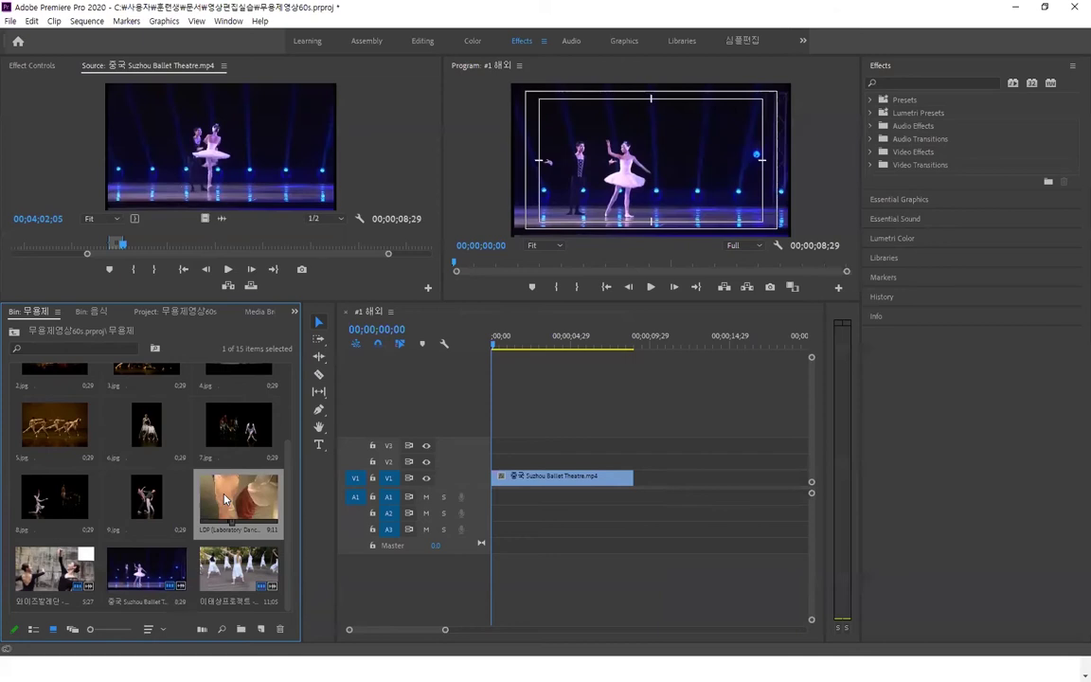
{"action": "double_click", "coordinate": [224, 499]}
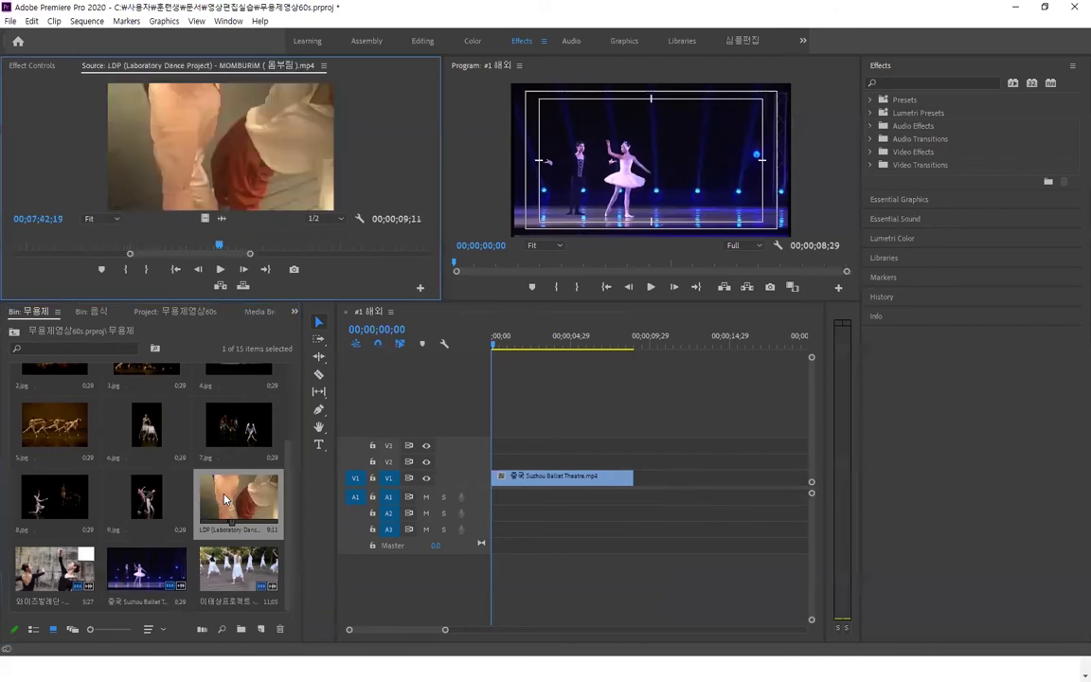
{"action": "left_click", "coordinate": [249, 247]}
{"action": "scroll", "coordinate": [251, 240], "scroll_direction": "down", "scroll_amount": 5}
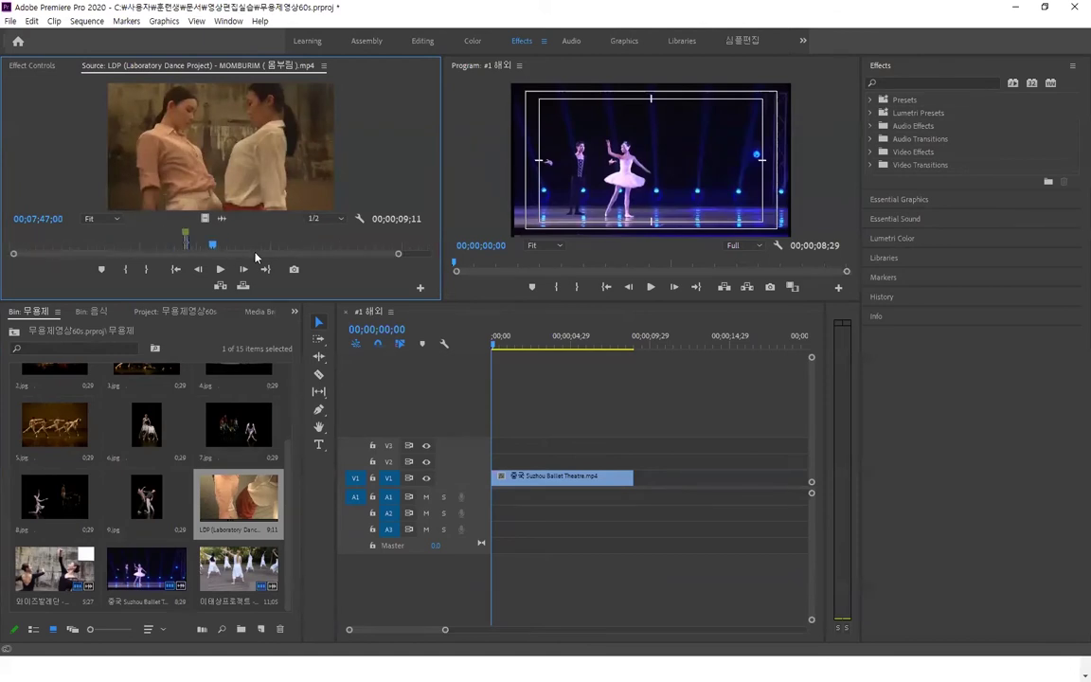
{"action": "scroll", "coordinate": [404, 261], "scroll_direction": "down", "scroll_amount": 2}
{"action": "left_click", "coordinate": [575, 398]}
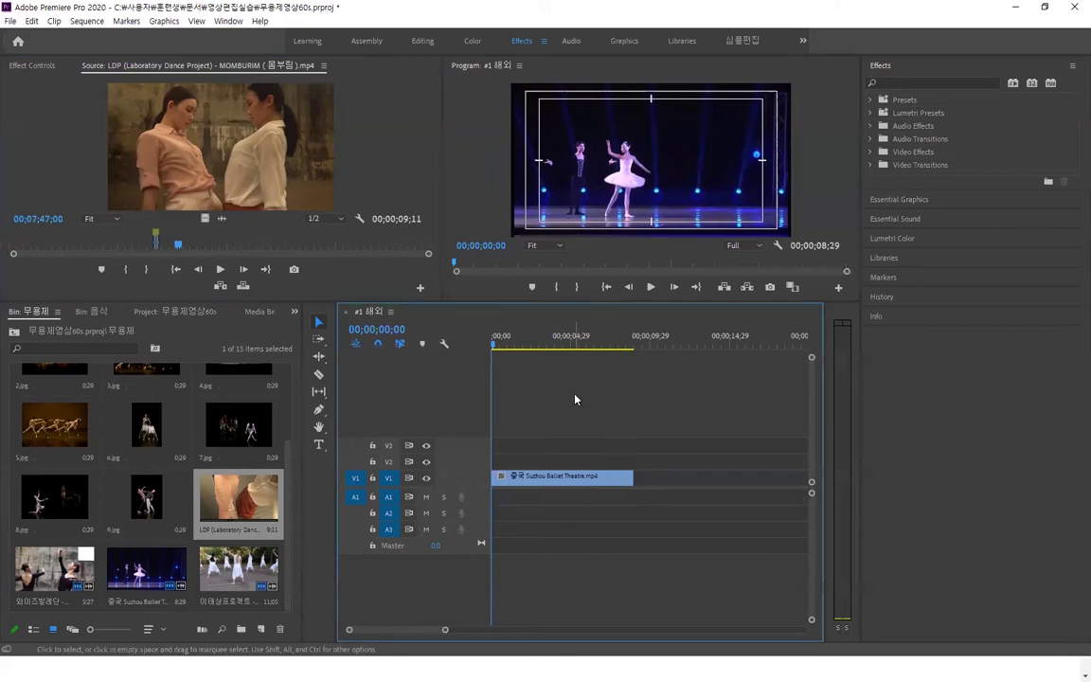
{"action": "key", "text": "equal"}
{"action": "key", "text": "minus"}
{"action": "key", "text": "minus"}
{"action": "key", "text": "minus"}
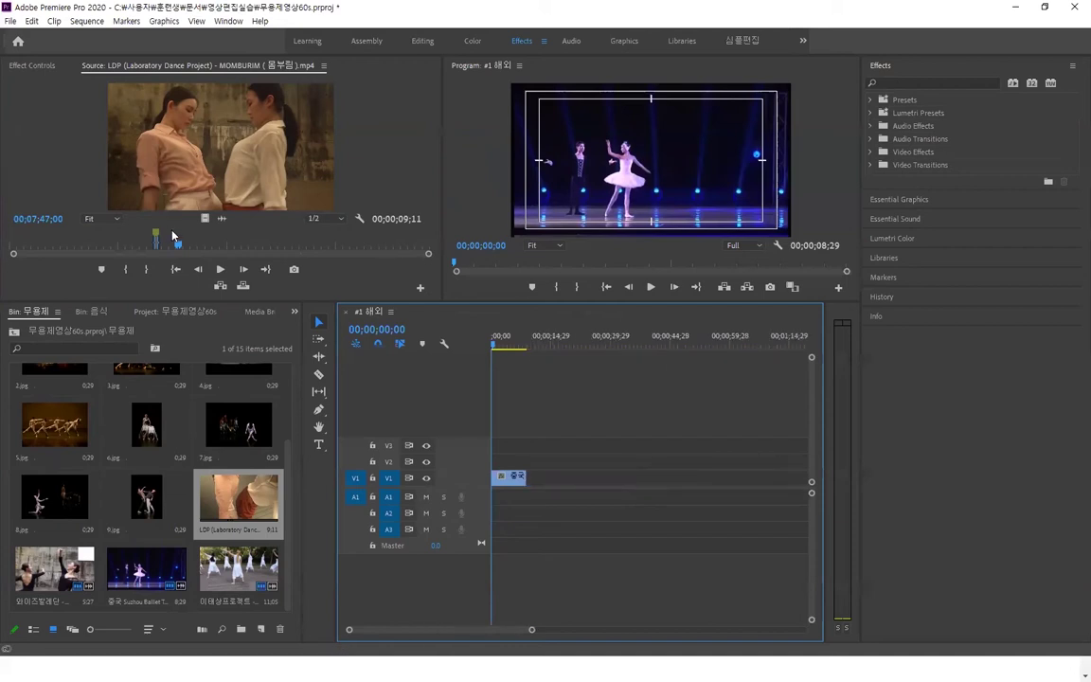
{"action": "key", "text": "equal"}
{"action": "key", "text": "equal"}
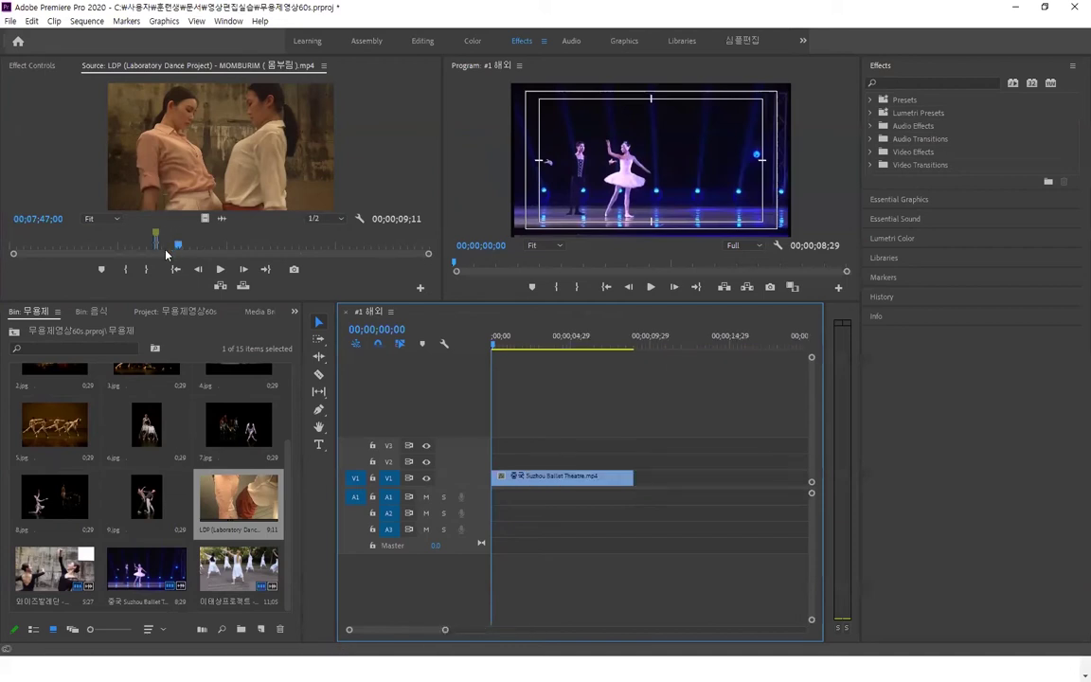
Step: Clear the In and Out points of the LDP (Laboratory Dance Project) clip in the Source Monitor
{"action": "left_click", "coordinate": [168, 240]}
{"action": "key", "text": "equal"}
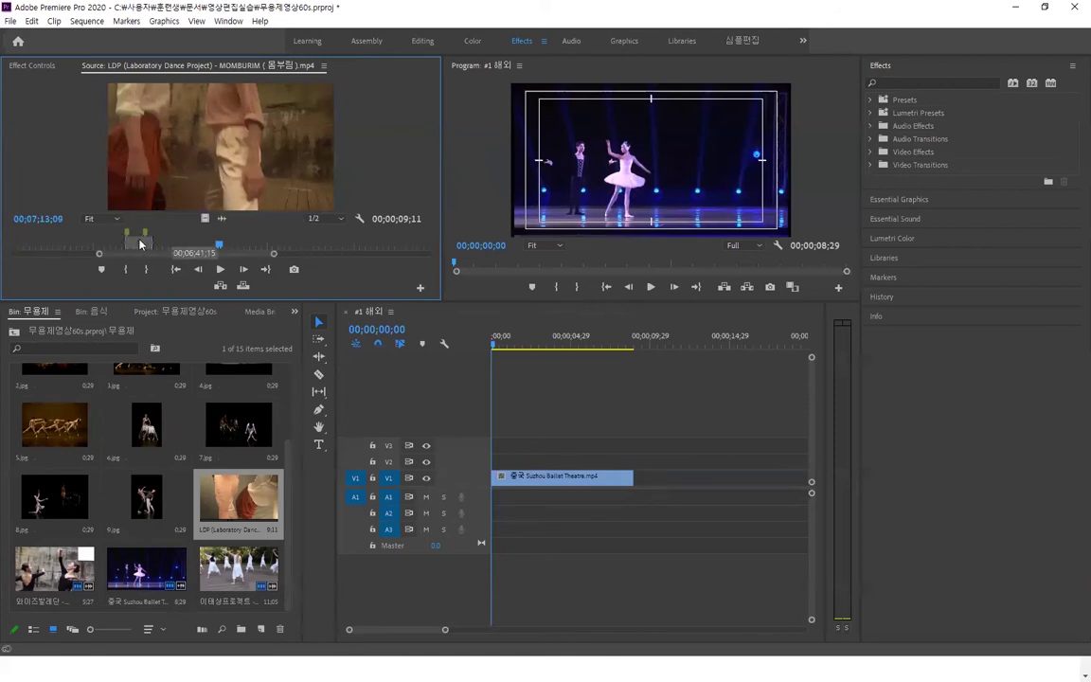
{"action": "right_click", "coordinate": [183, 227]}
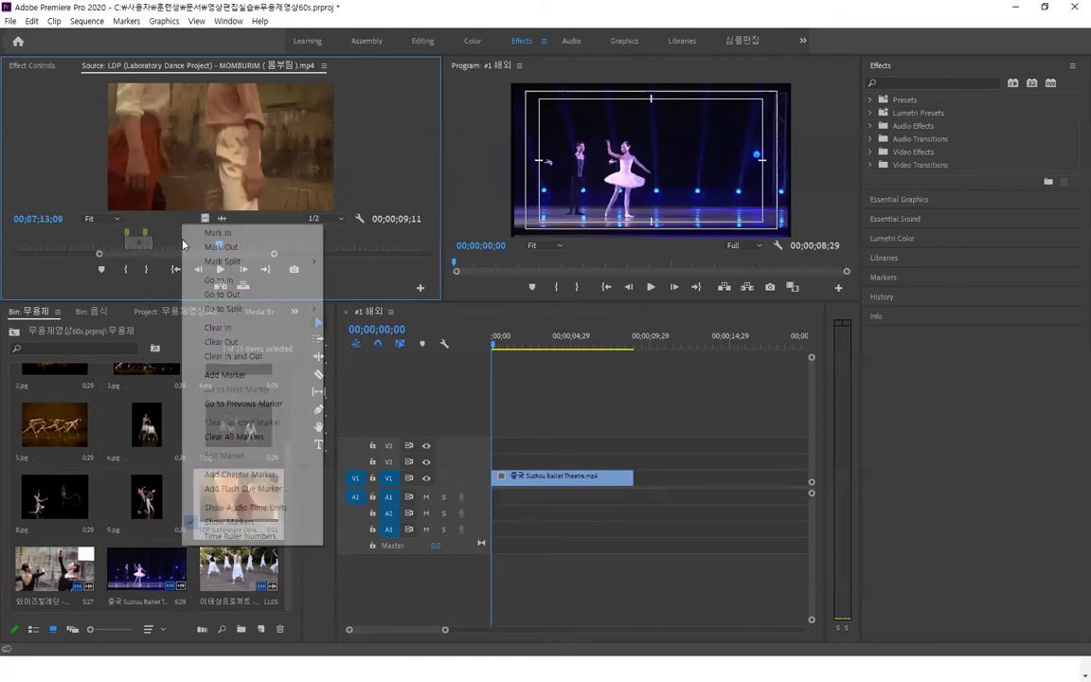
{"action": "left_click", "coordinate": [229, 356]}
Step: Mark a new In point at 00;06;15;16 on the LDP source clip
{"action": "left_click_drag", "start_coordinate": [219, 244], "coordinate": [83, 245]}
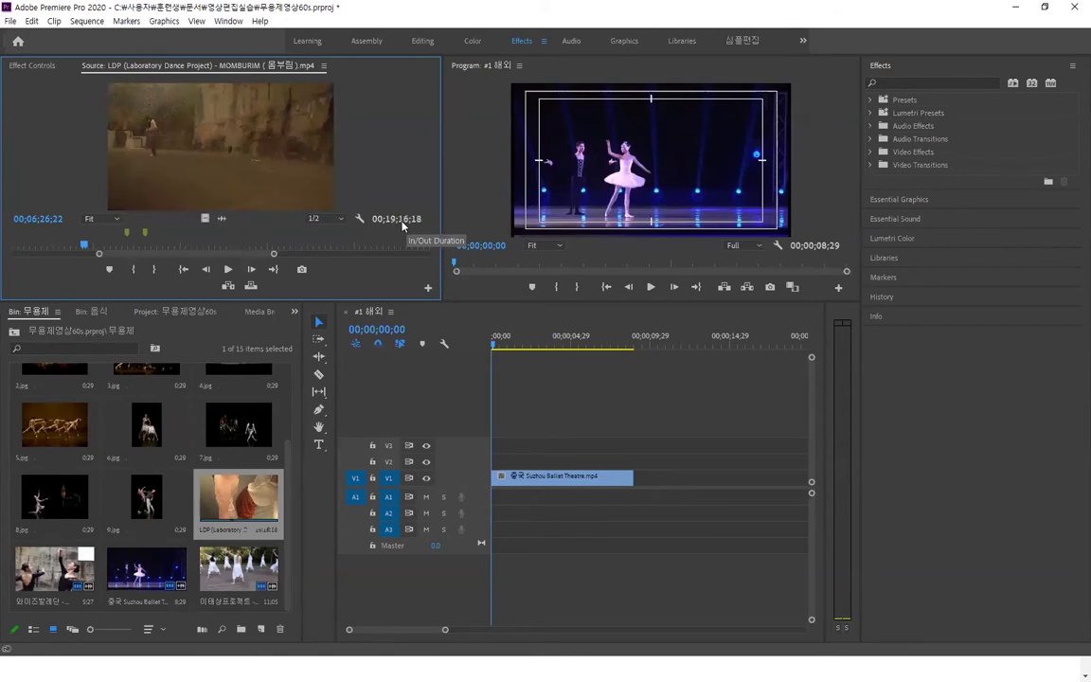
{"action": "left_click", "coordinate": [79, 248]}
{"action": "left_click_drag", "start_coordinate": [80, 248], "coordinate": [50, 248]}
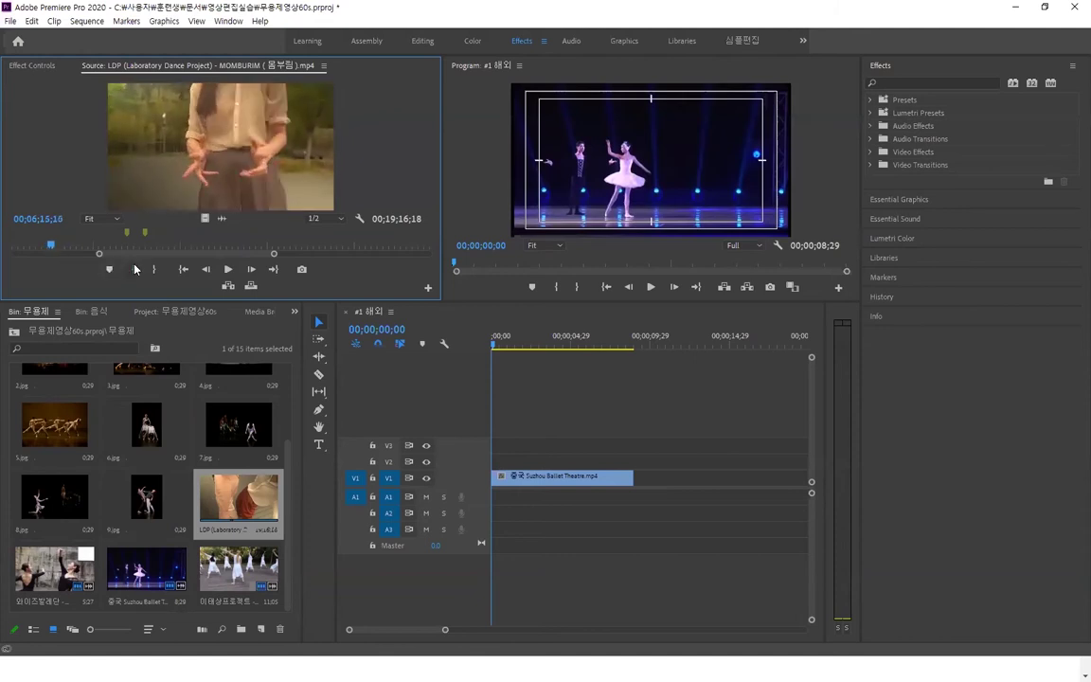
{"action": "key", "text": "i"}
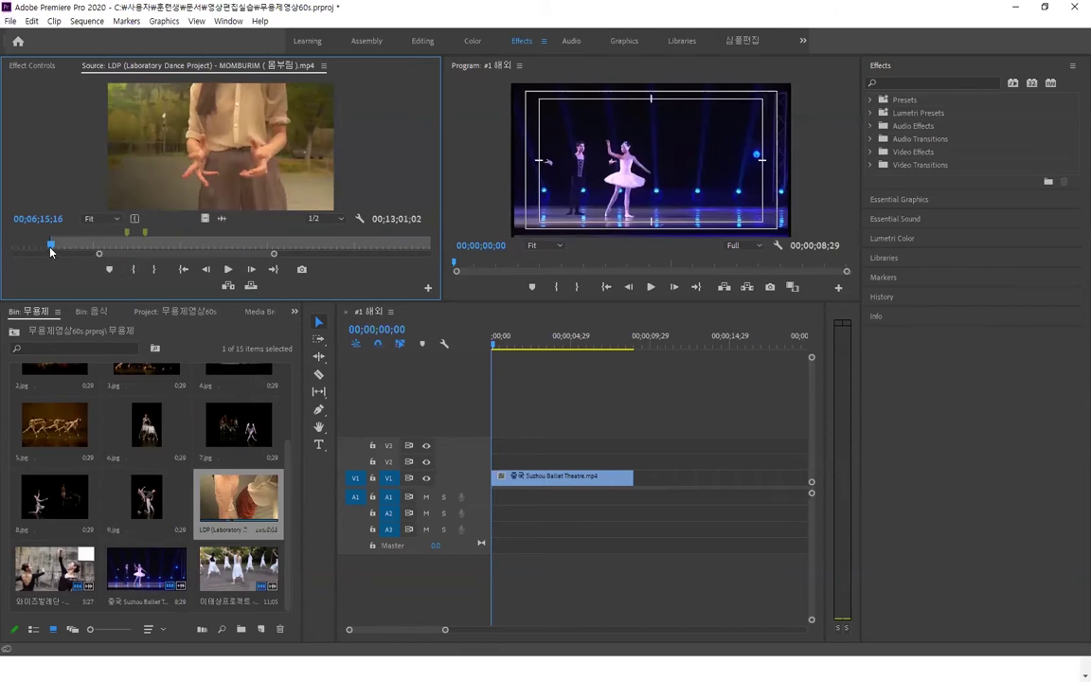
Step: Mark the LDP source clip's Out point at 00;06;24;28 and return the playhead to its In point
{"action": "left_click", "coordinate": [53, 246]}
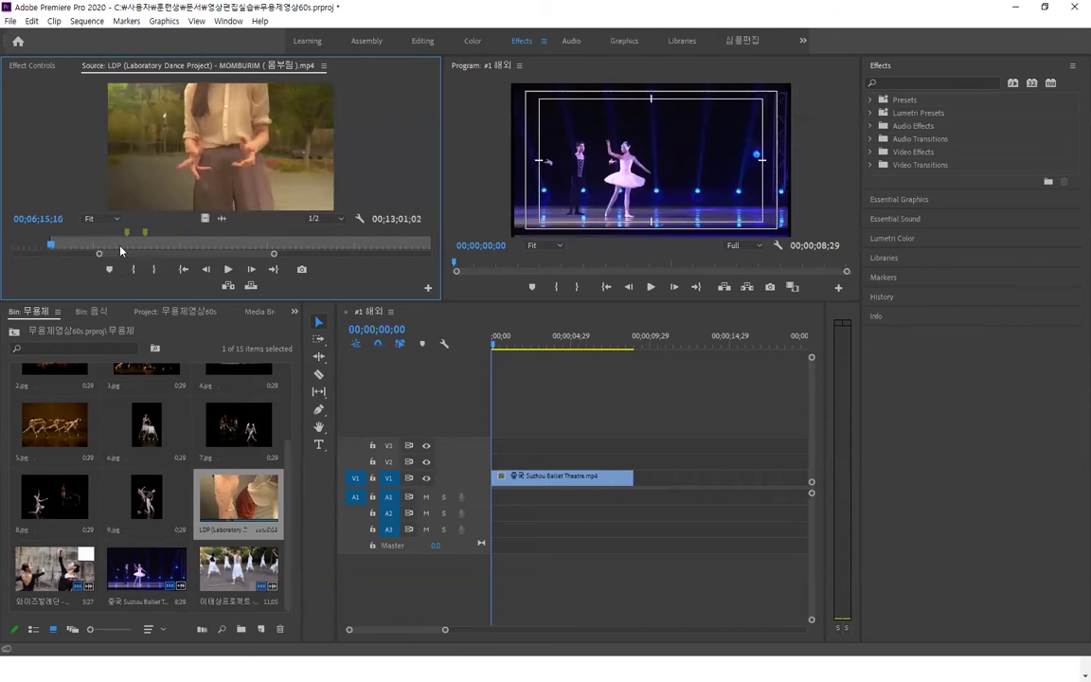
{"action": "left_click_drag", "start_coordinate": [50, 248], "coordinate": [79, 248]}
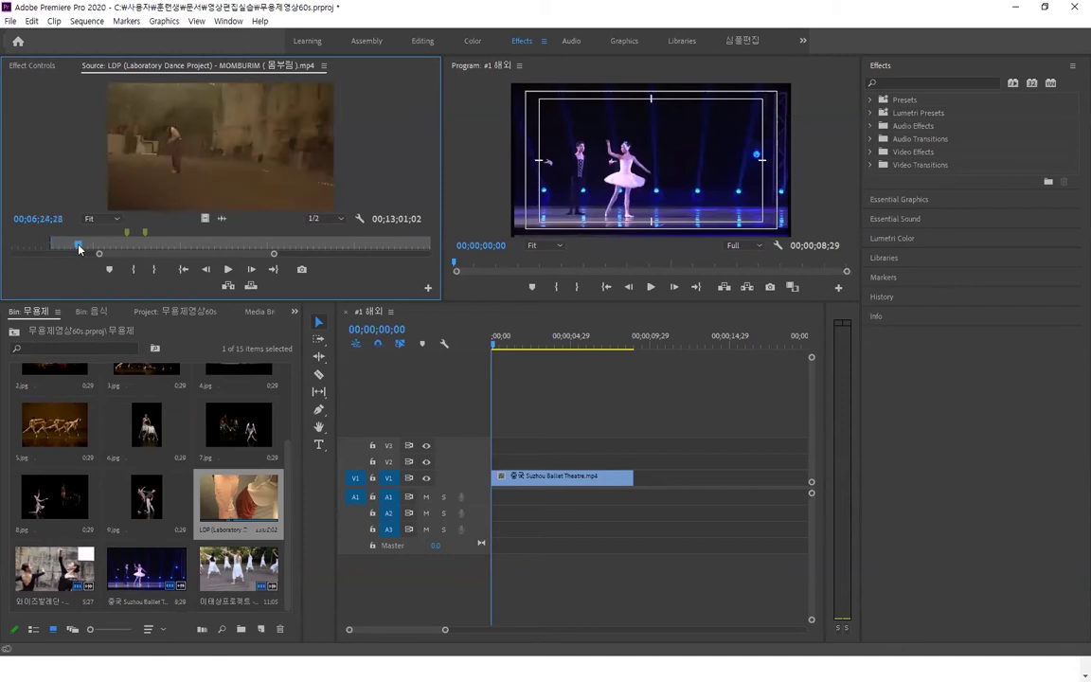
{"action": "left_click", "coordinate": [151, 270]}
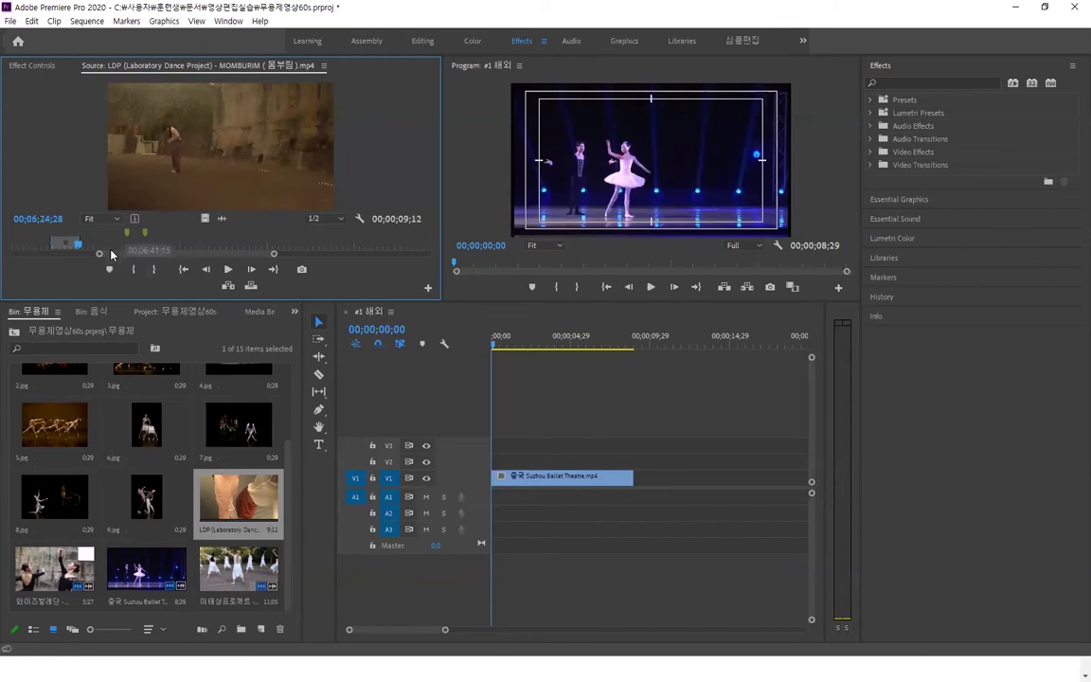
{"action": "left_click", "coordinate": [178, 269]}
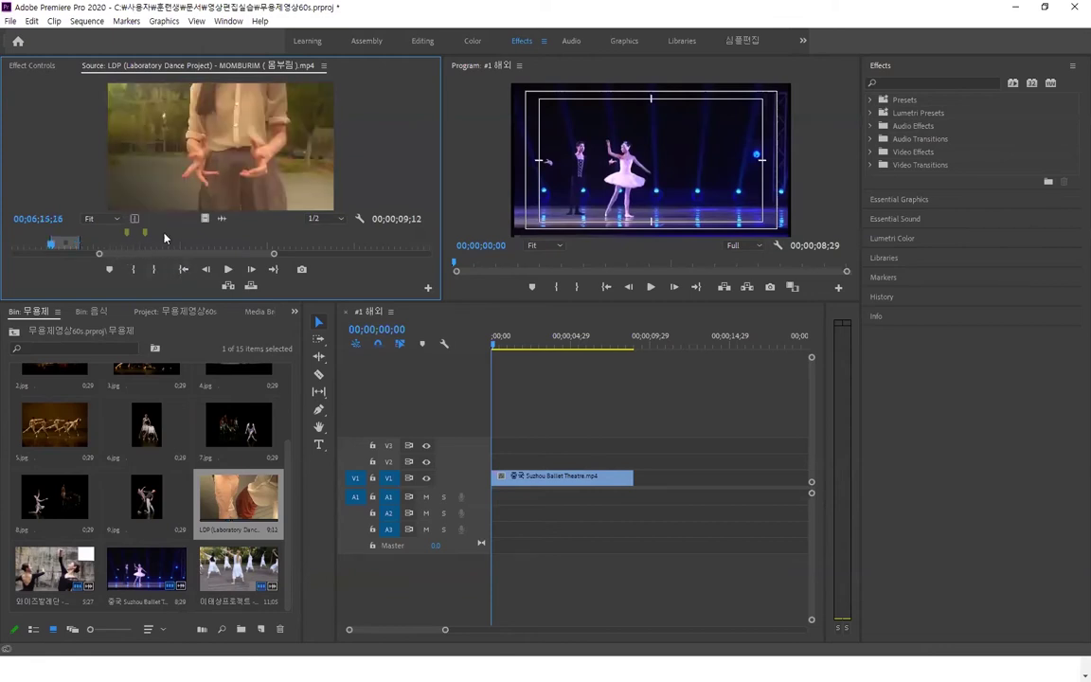
Step: Try placing only the LDP clip's marked video on V2 beyond the Suzhou Ballet Theatre clip, and undo the placement
{"action": "left_click_drag", "start_coordinate": [204, 215], "coordinate": [703, 461]}
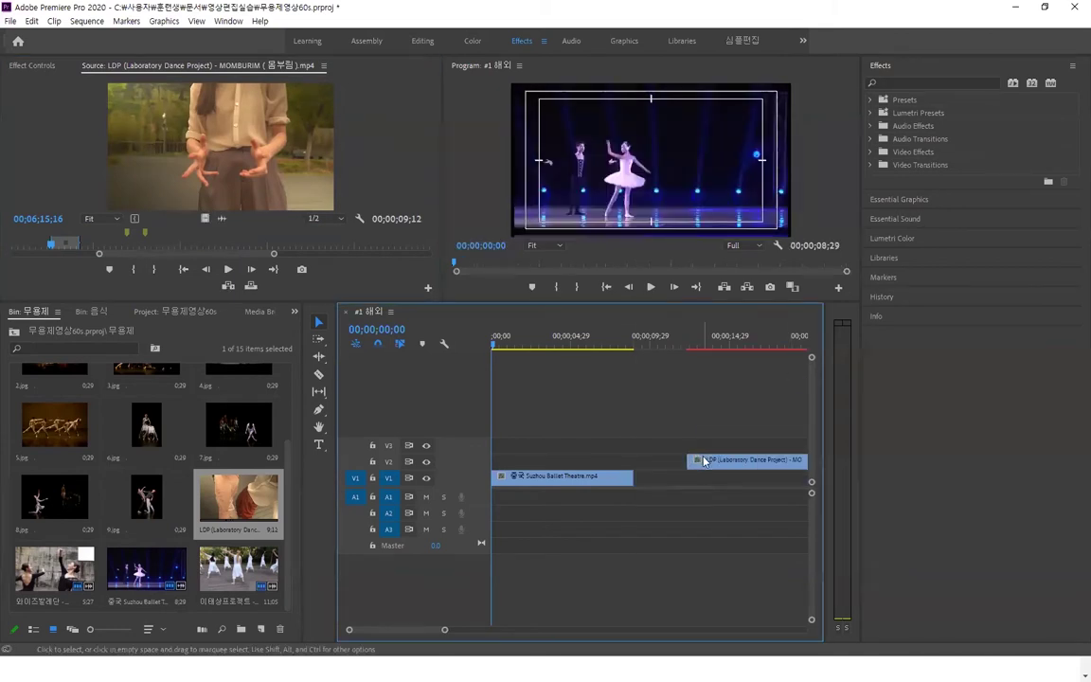
{"action": "key", "text": "ctrl+z"}
Step: Insert the marked LDP range directly after the Suzhou Ballet Theatre clip at 00;00;08;29 in the #1 해외 sequence
{"action": "left_click", "coordinate": [599, 479]}
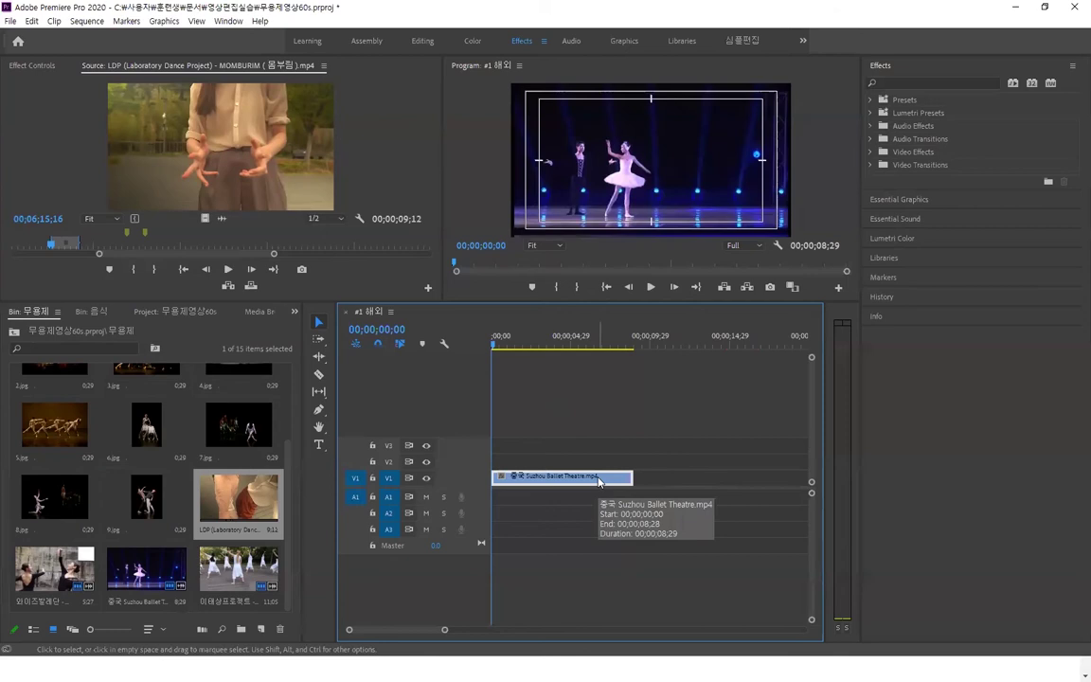
{"action": "key", "text": "End"}
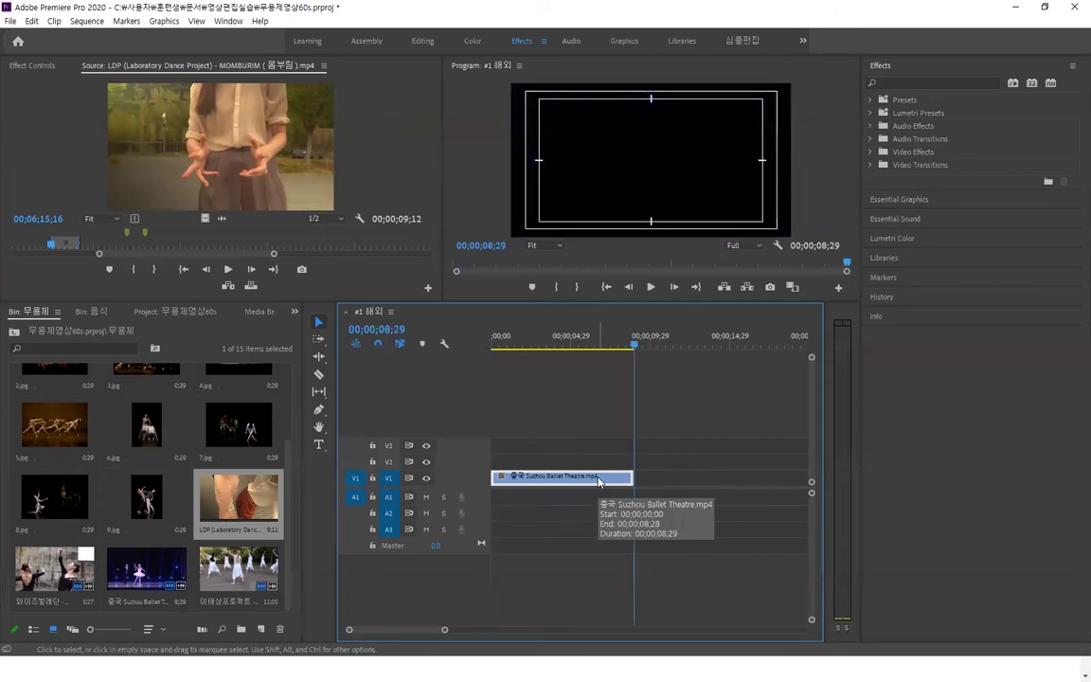
{"action": "left_click", "coordinate": [228, 288]}
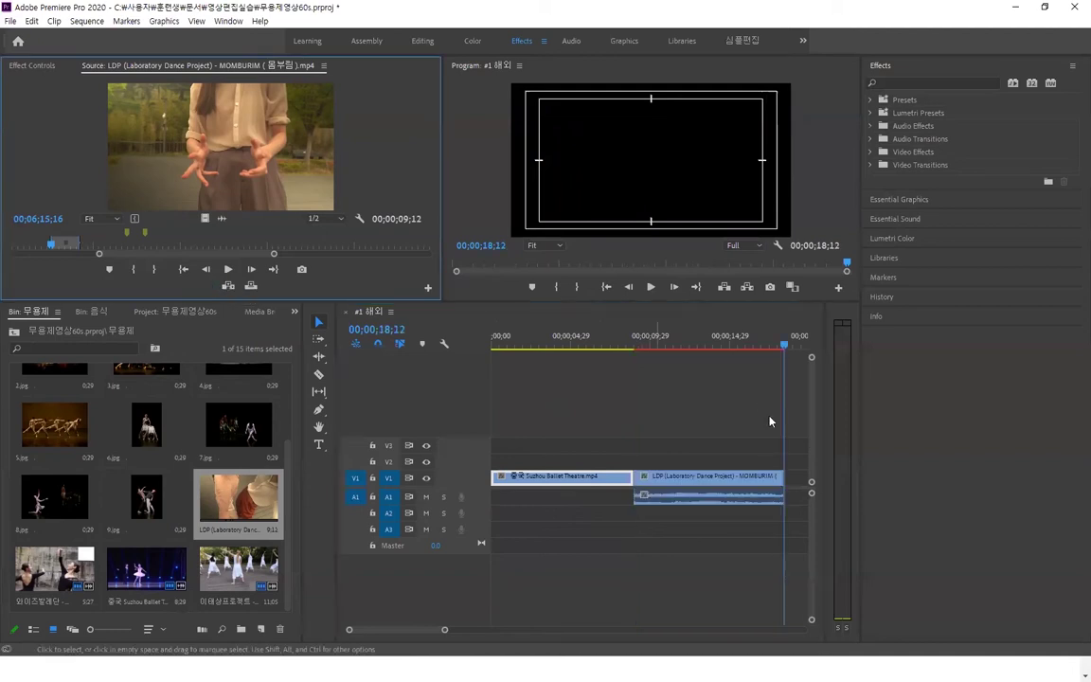
Step: Delete only the LDP clip's audio from A1, keeping its video on V1
{"action": "left_click", "coordinate": [712, 479]}
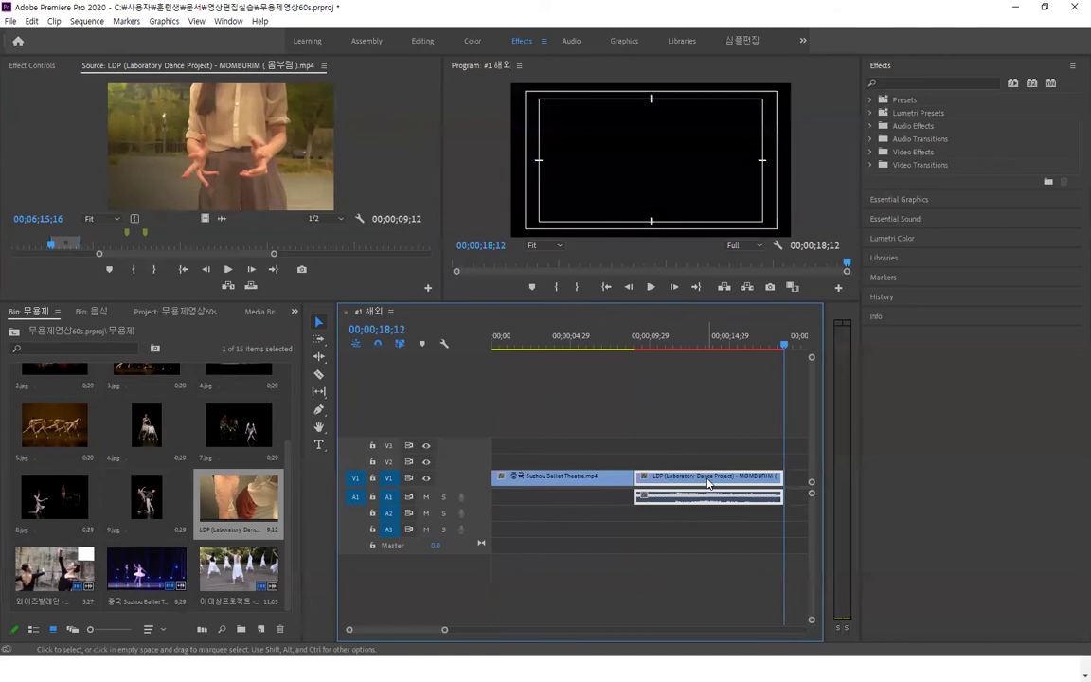
{"action": "left_click", "coordinate": [696, 499], "text": "alt"}
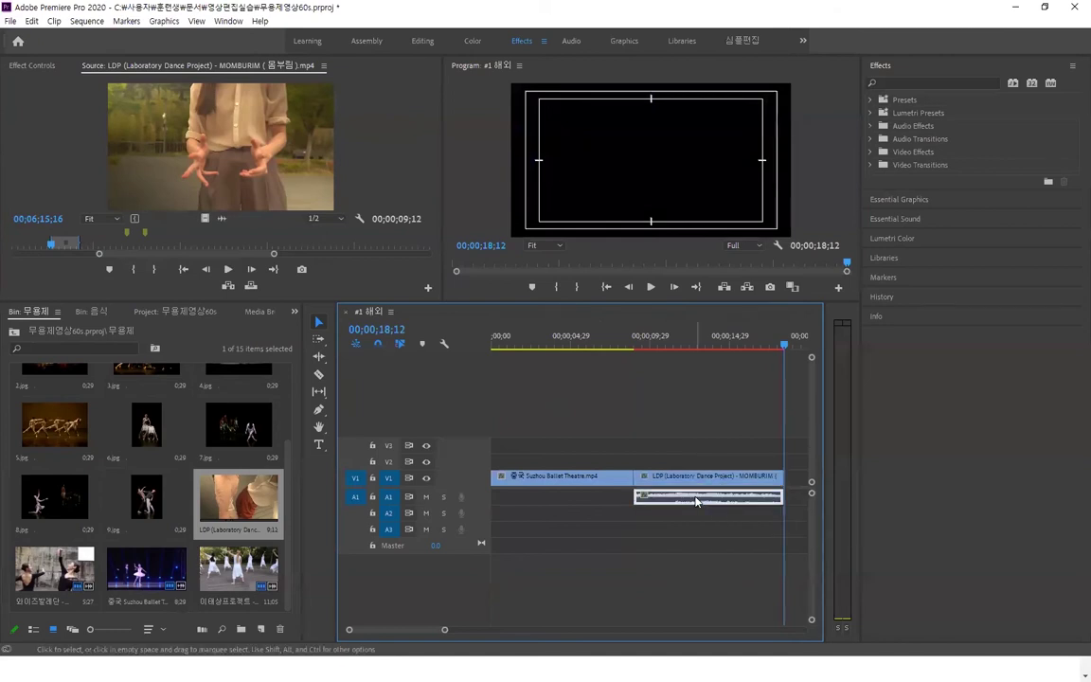
{"action": "key", "text": "Delete"}
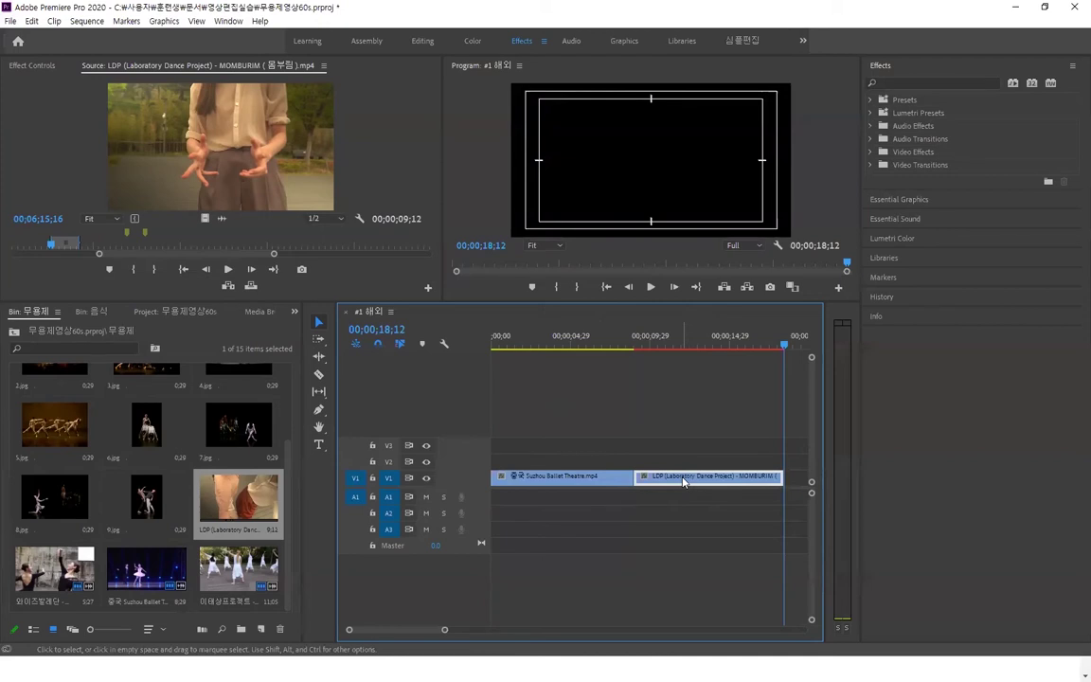
Step: Go to the LDP clip's start at 00;00;08;29 and apply Scale to Frame Size to the clip
{"action": "key", "text": "Home"}
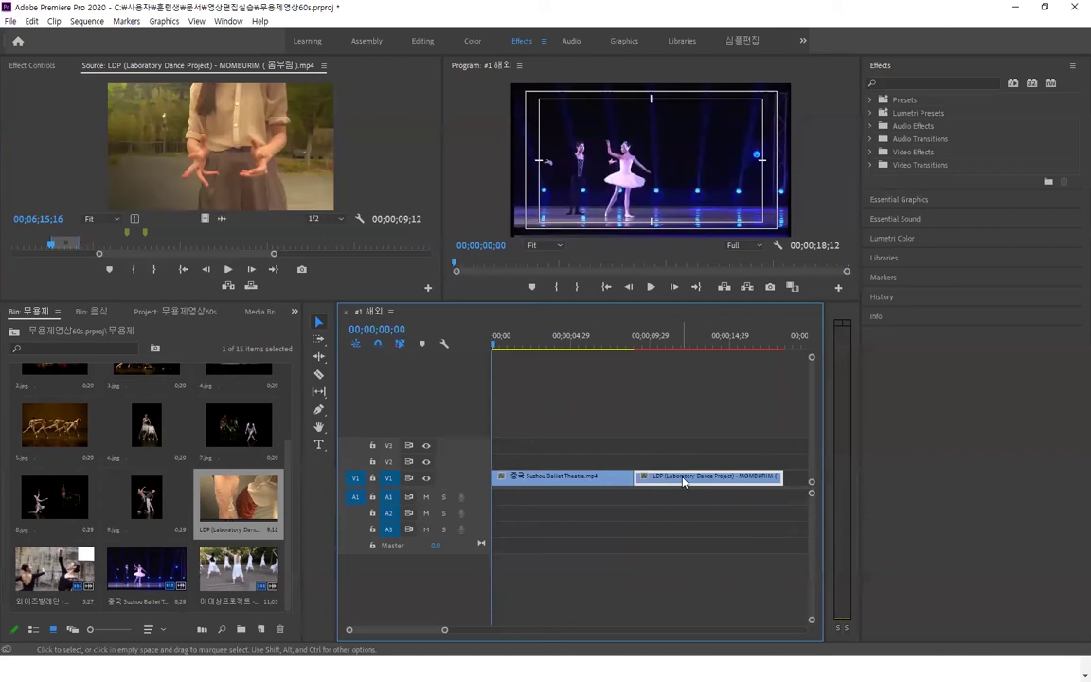
{"action": "key", "text": "End"}
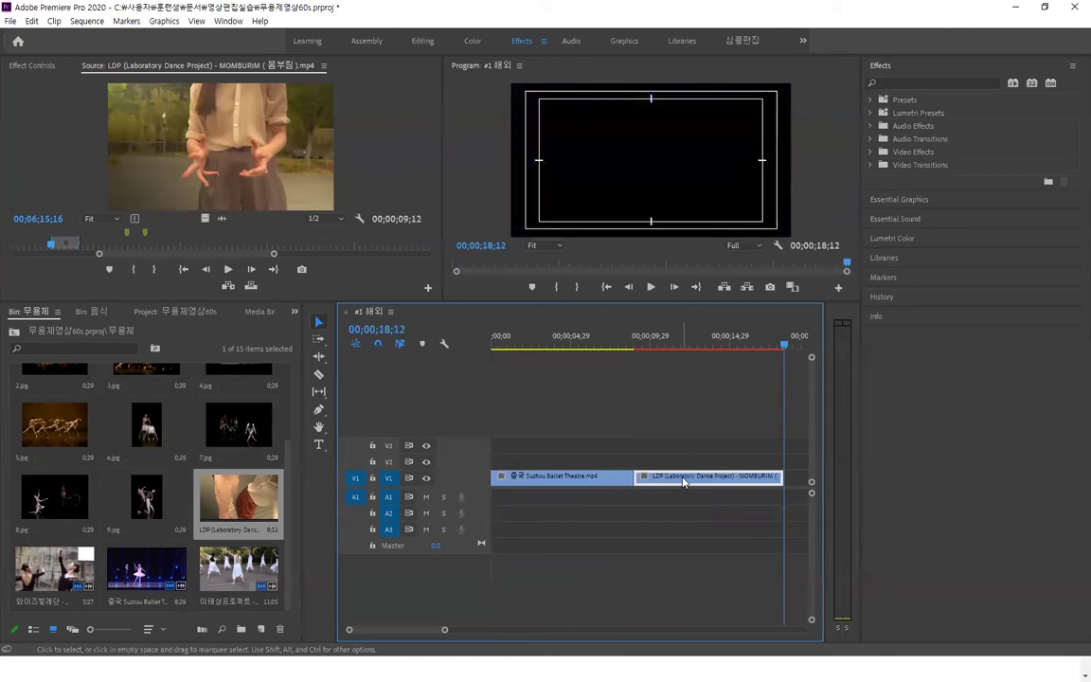
{"action": "key", "text": "Up"}
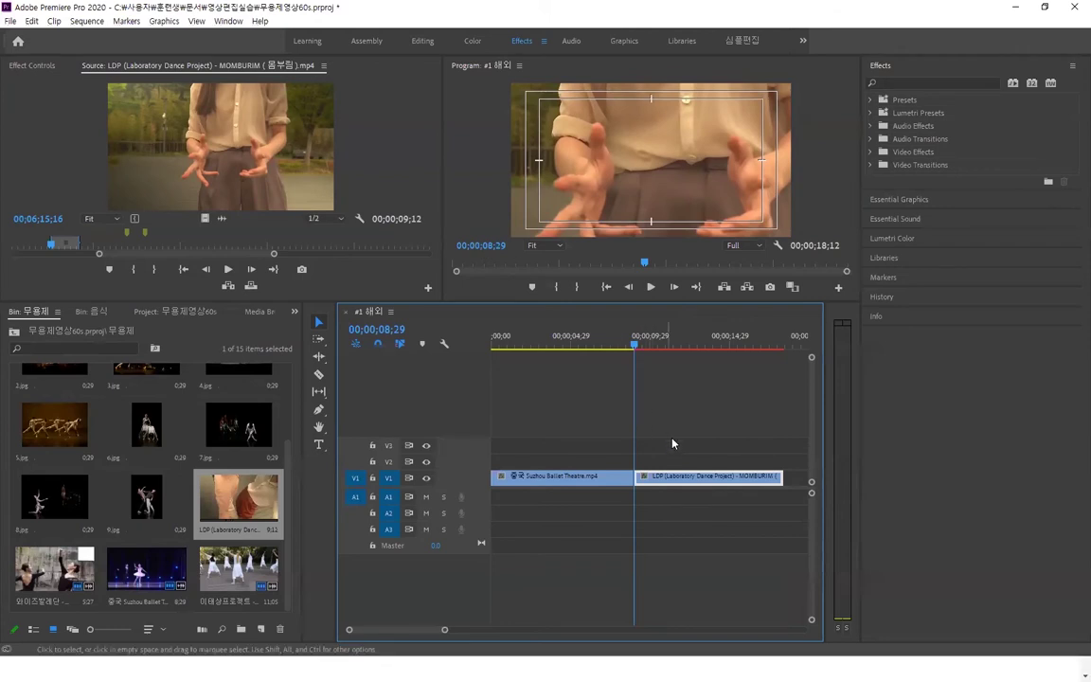
{"action": "right_click", "coordinate": [674, 477]}
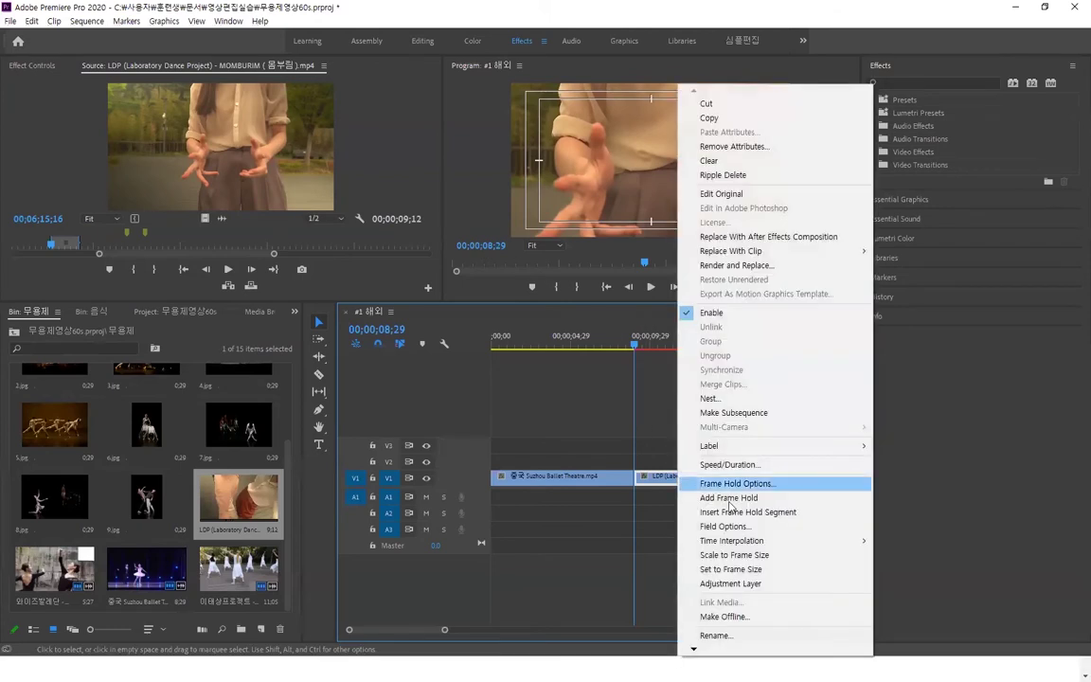
{"action": "left_click", "coordinate": [730, 555]}
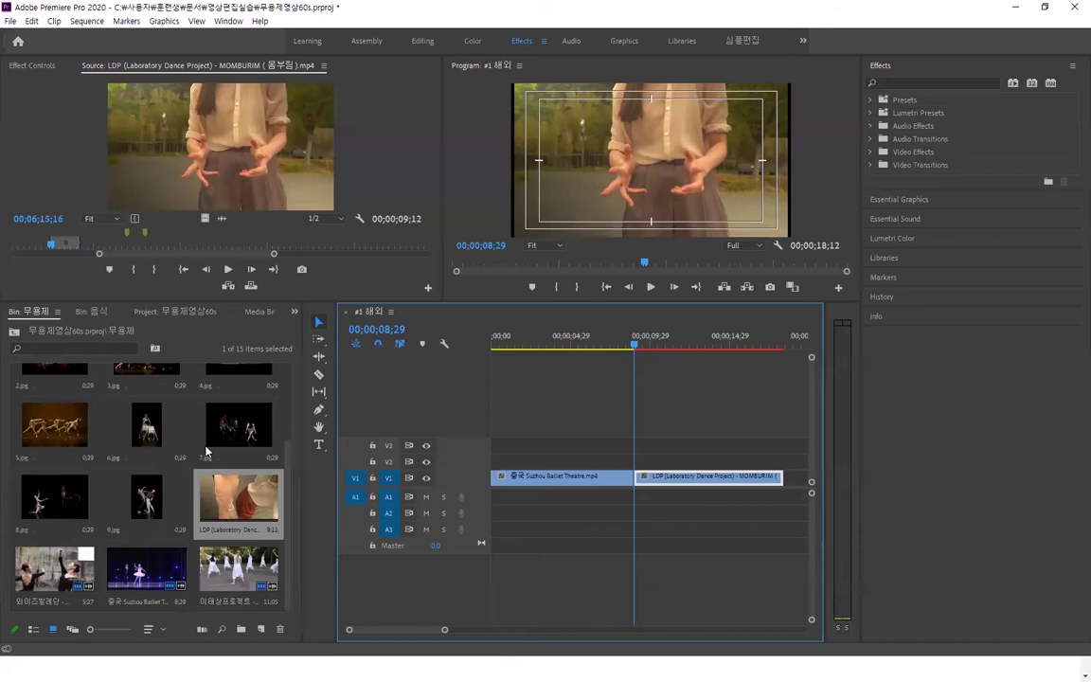
Step: Set the #1 해외 sequence's frame size to 1920 by 1080 in its sequence settings and accept the deletion of its previews
{"action": "left_click", "coordinate": [14, 335]}
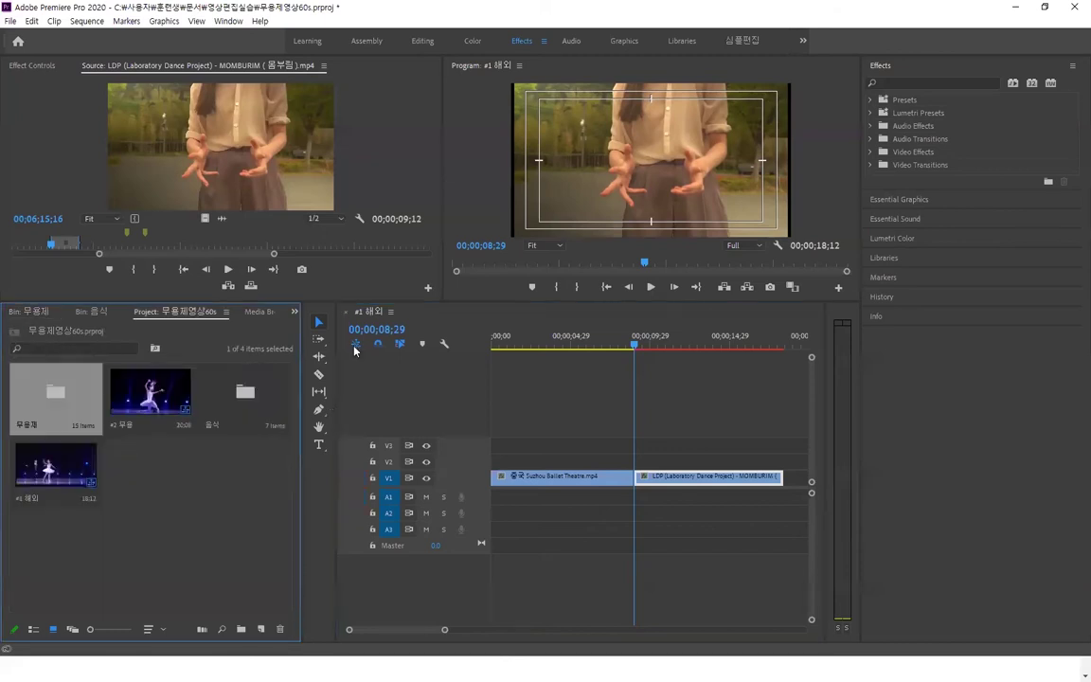
{"action": "left_click", "coordinate": [72, 476]}
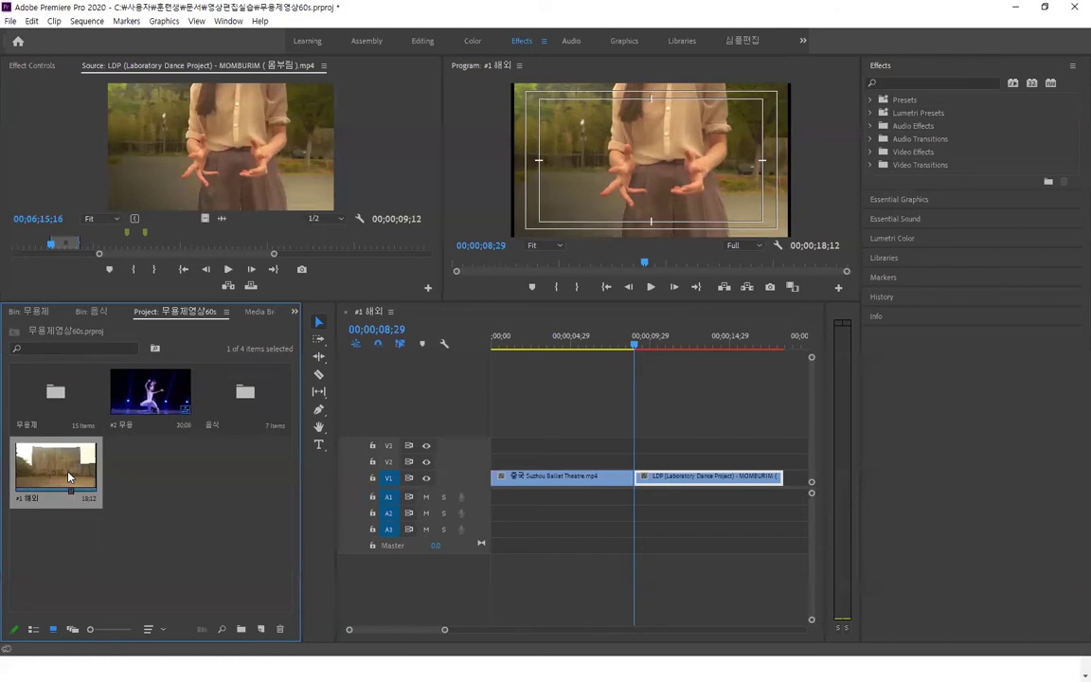
{"action": "right_click", "coordinate": [66, 475]}
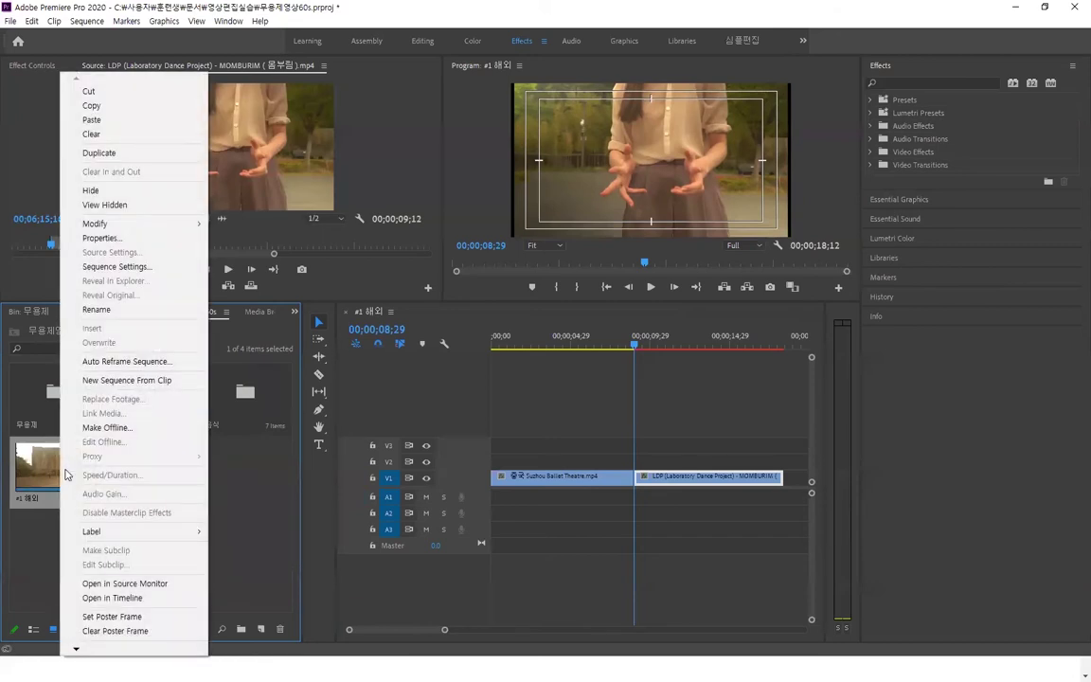
{"action": "left_click", "coordinate": [141, 268]}
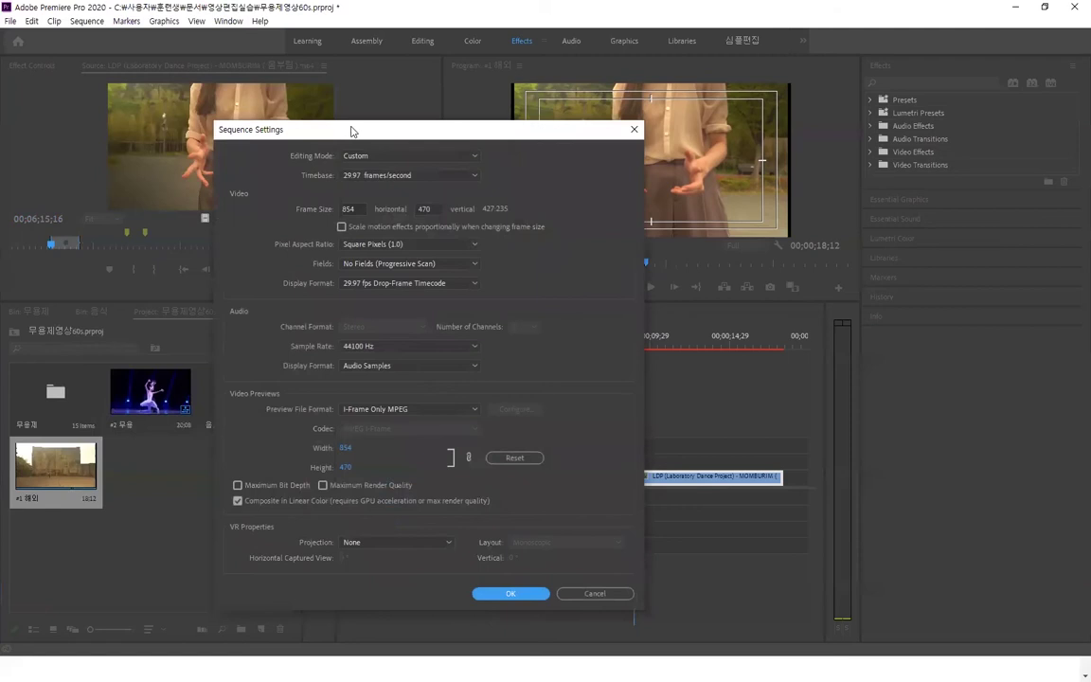
{"action": "left_click_drag", "start_coordinate": [360, 134], "coordinate": [221, 103]}
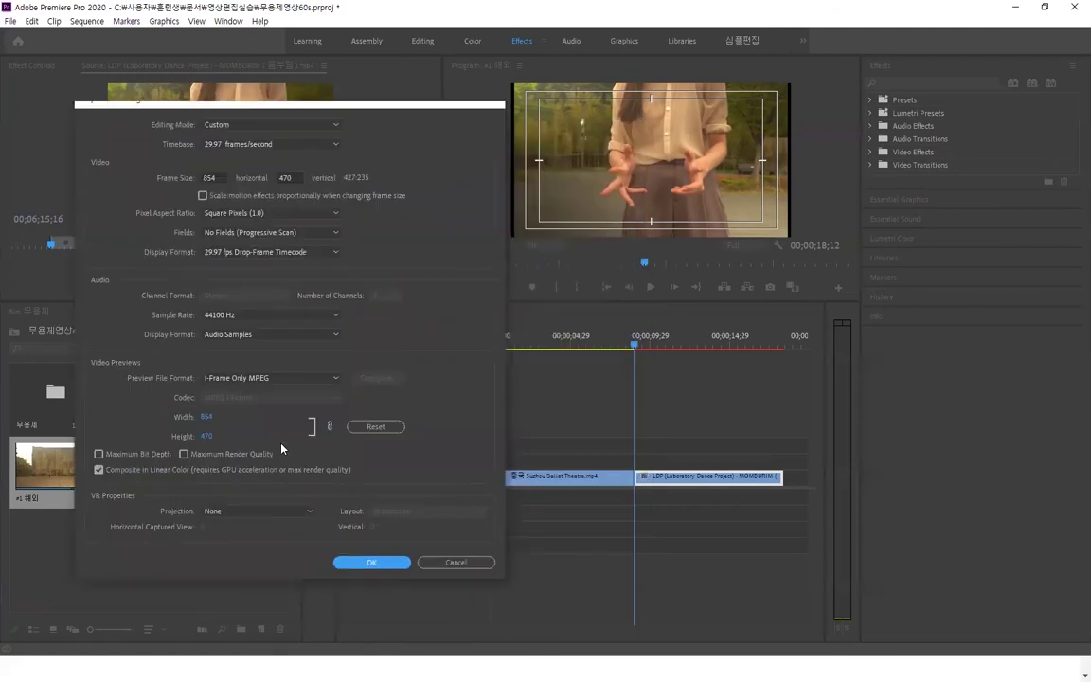
{"action": "left_click", "coordinate": [216, 177]}
{"action": "type", "text": "1920"}
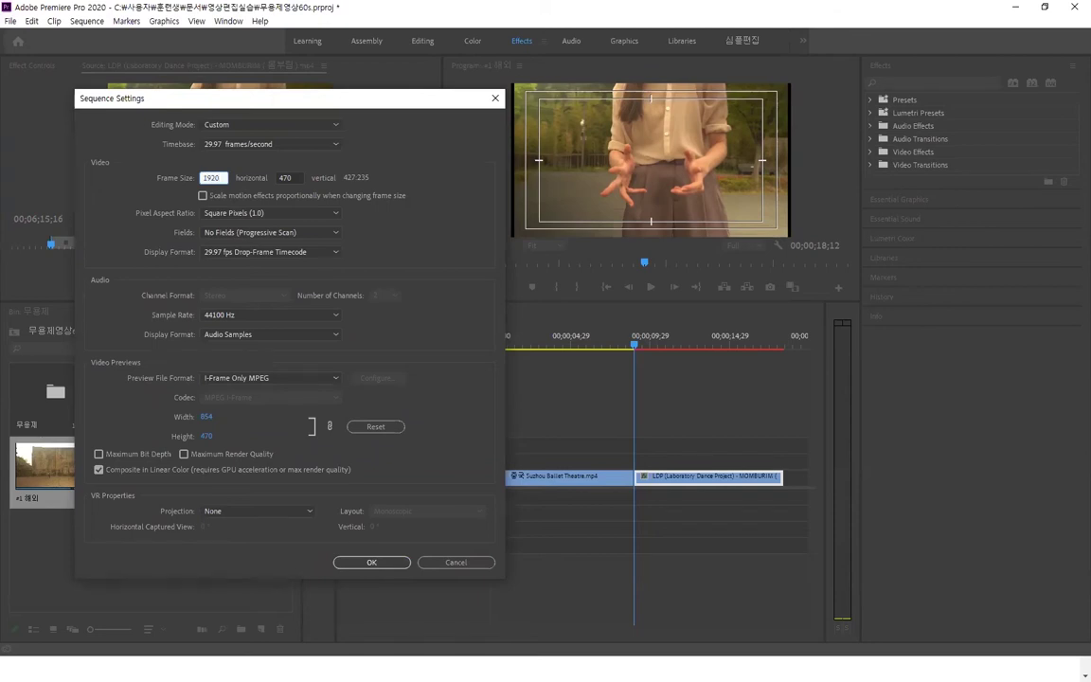
{"action": "key", "text": "Tab"}
{"action": "type", "text": "1080"}
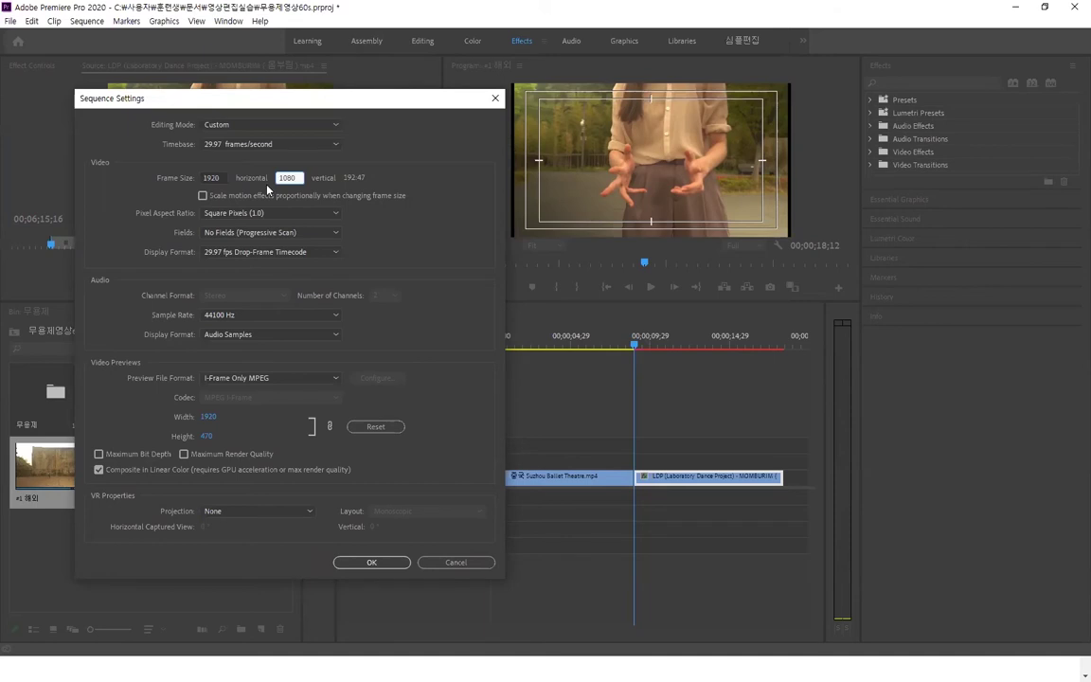
{"action": "left_click", "coordinate": [361, 220]}
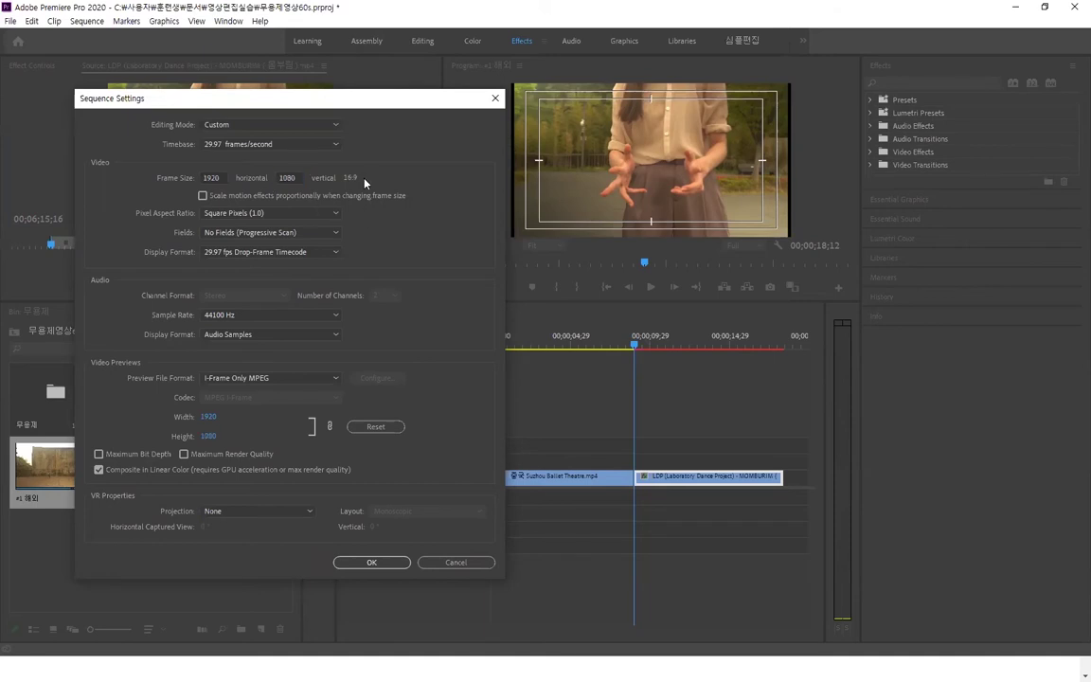
{"action": "left_click", "coordinate": [368, 563]}
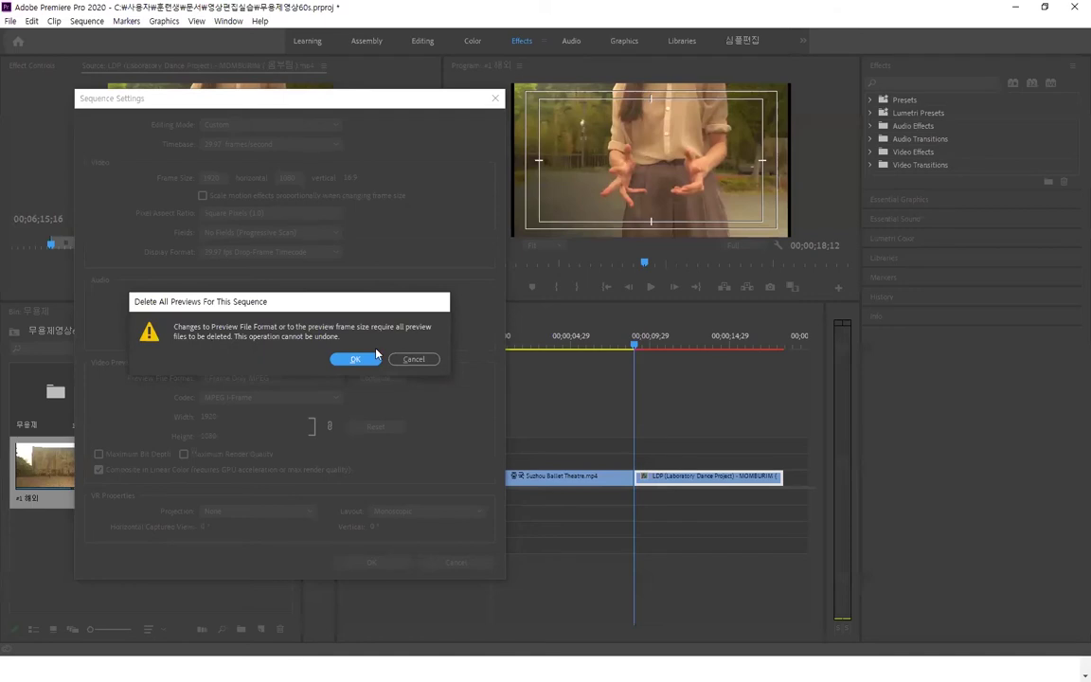
{"action": "left_click", "coordinate": [355, 359]}
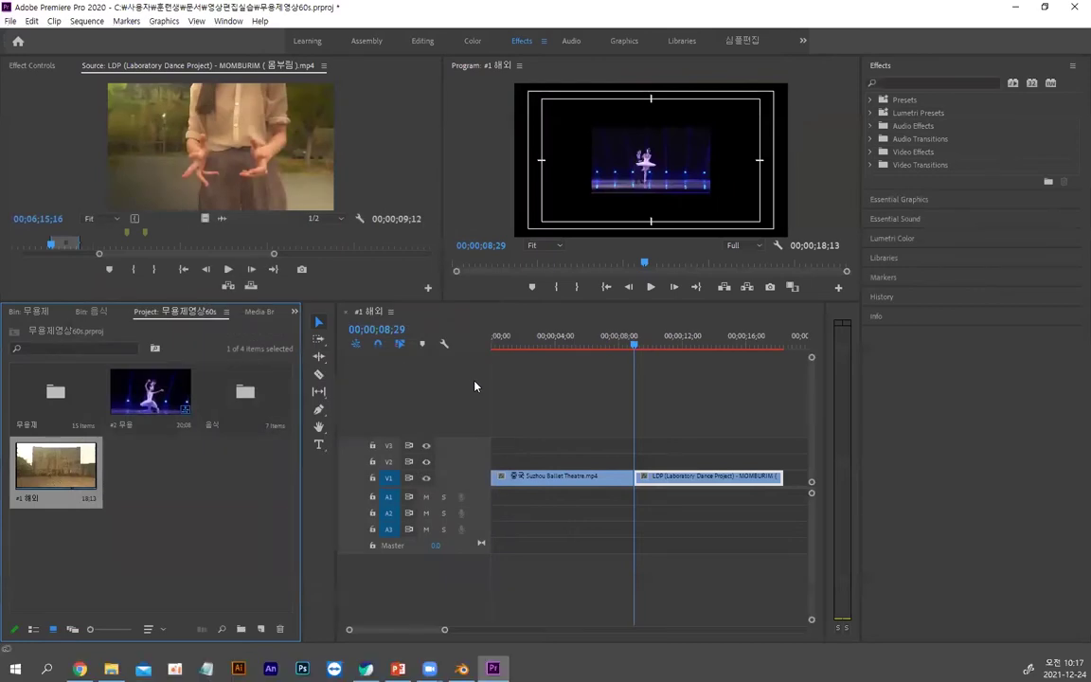
Step: Check how the LDP and Suzhou Ballet Theatre clips fill the resized frame, ending at the sequence start
{"action": "left_click_drag", "start_coordinate": [639, 345], "coordinate": [659, 349]}
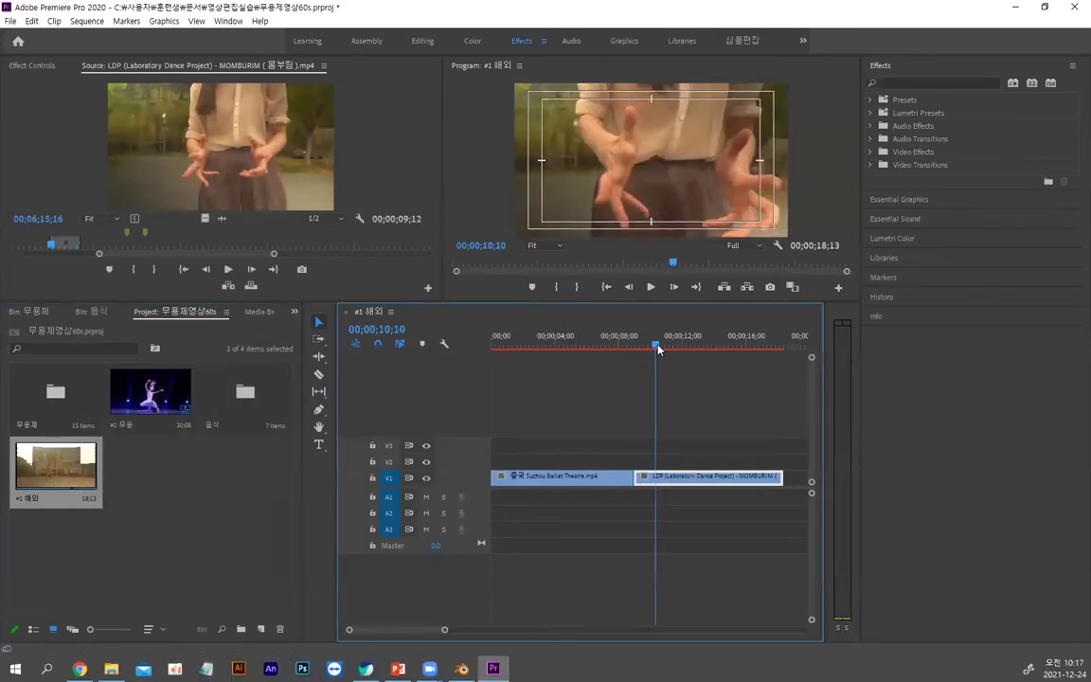
{"action": "key", "text": "alt"}
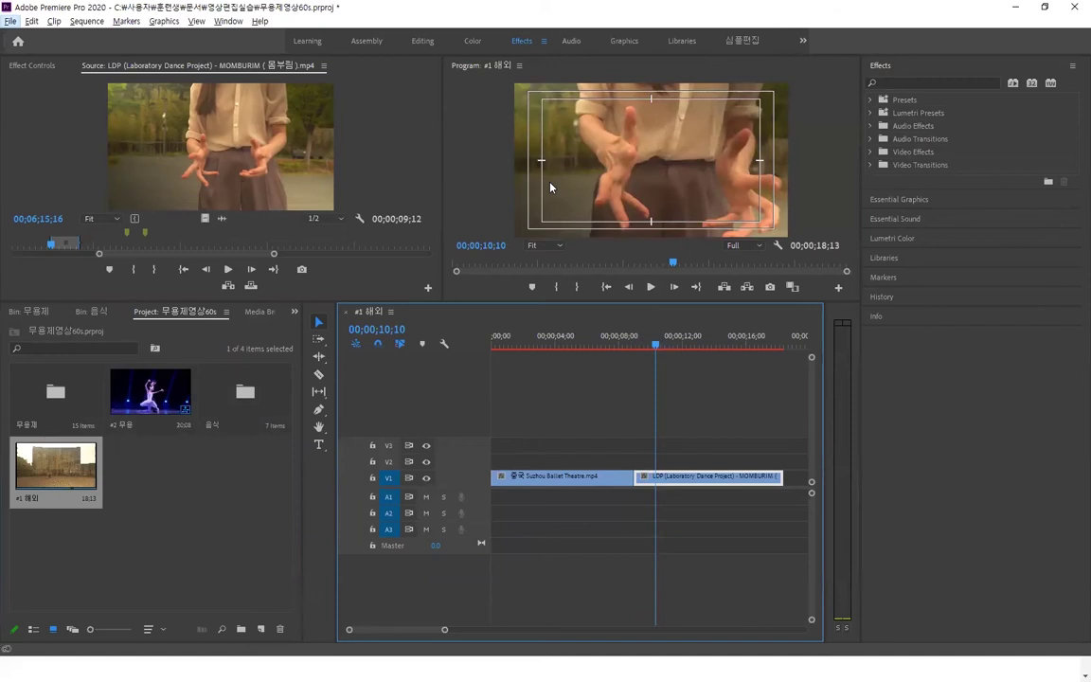
{"action": "key", "text": "alt"}
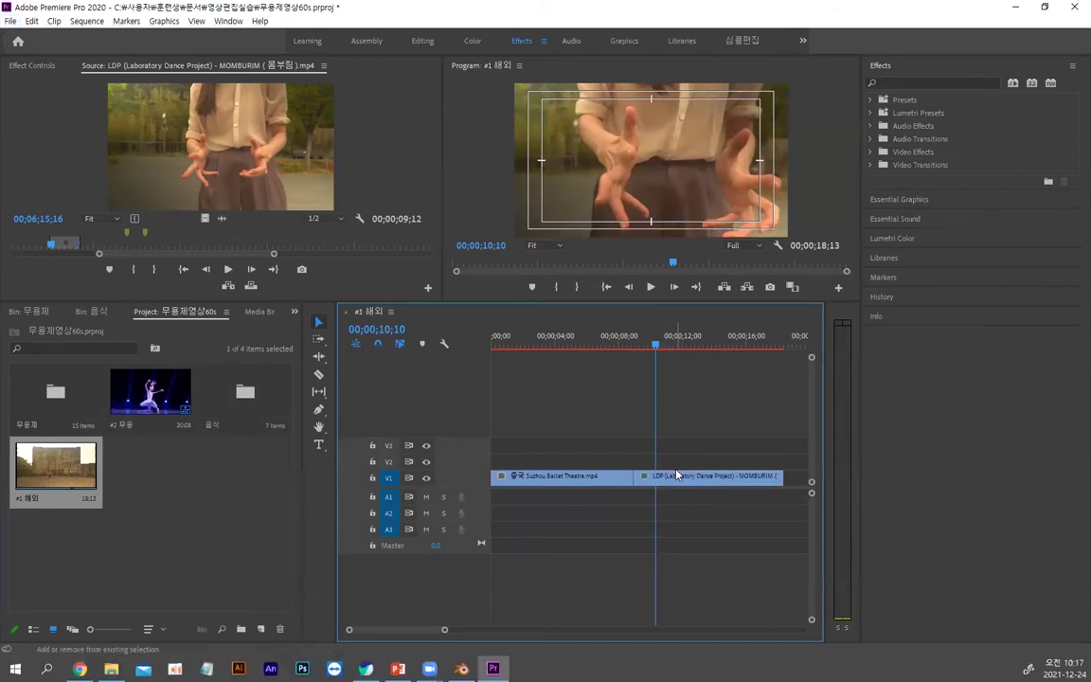
{"action": "key", "text": "Home"}
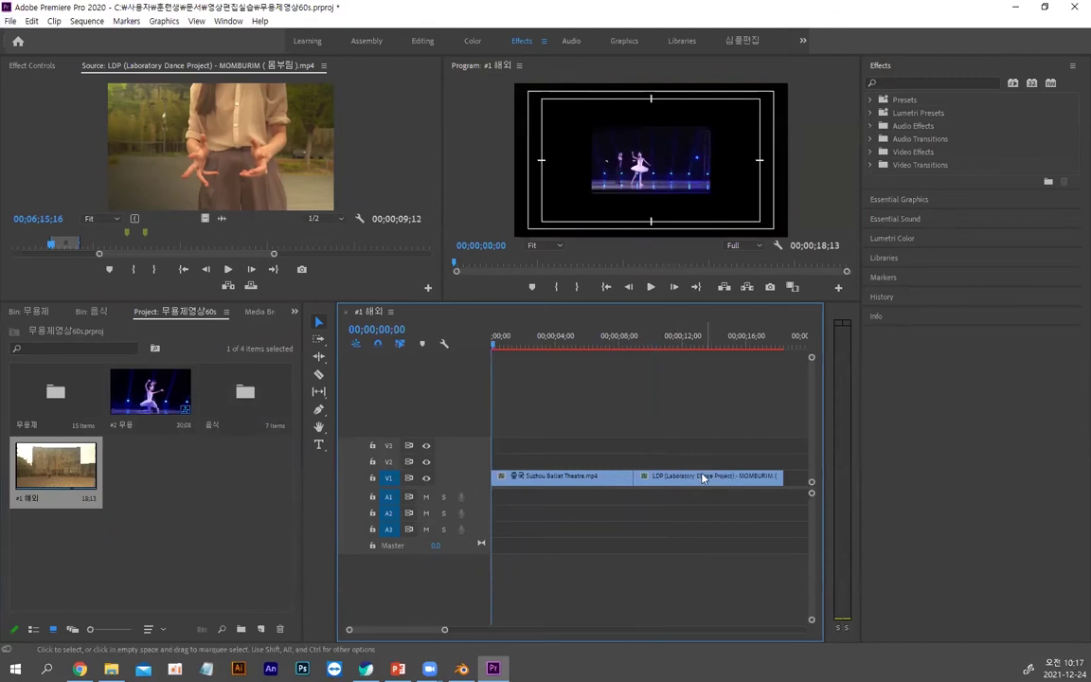
Step: Apply Scale to Frame Size to the Suzhou Ballet Theatre clip and check both clips by scrubbing to 00;00;09;23
{"action": "key", "text": "alt"}
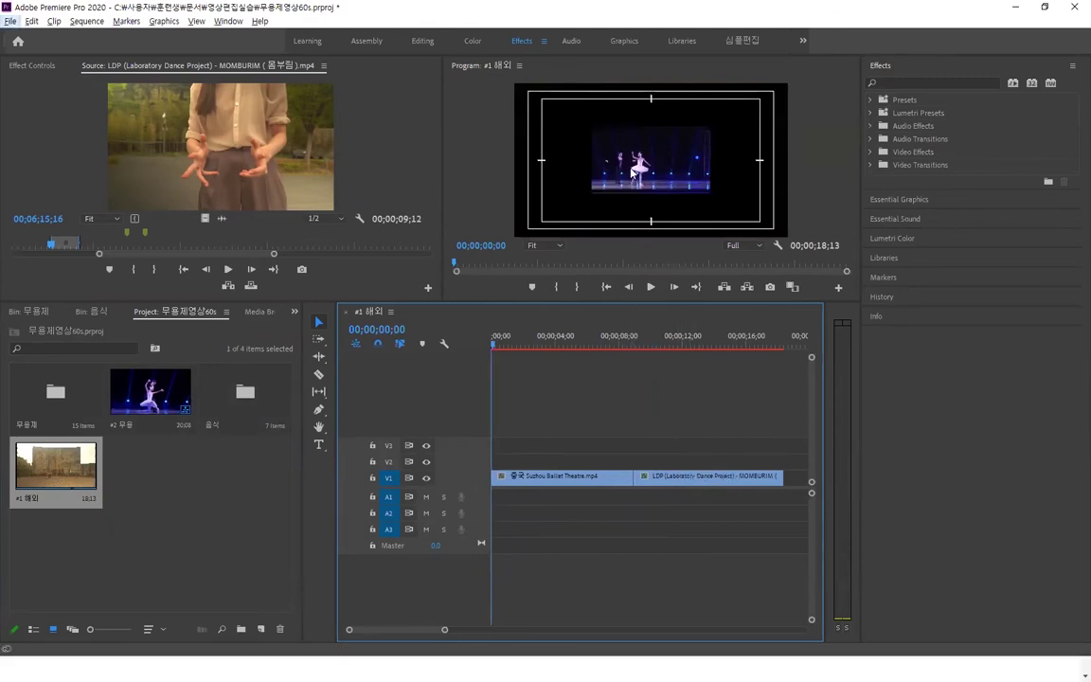
{"action": "left_click", "coordinate": [551, 479]}
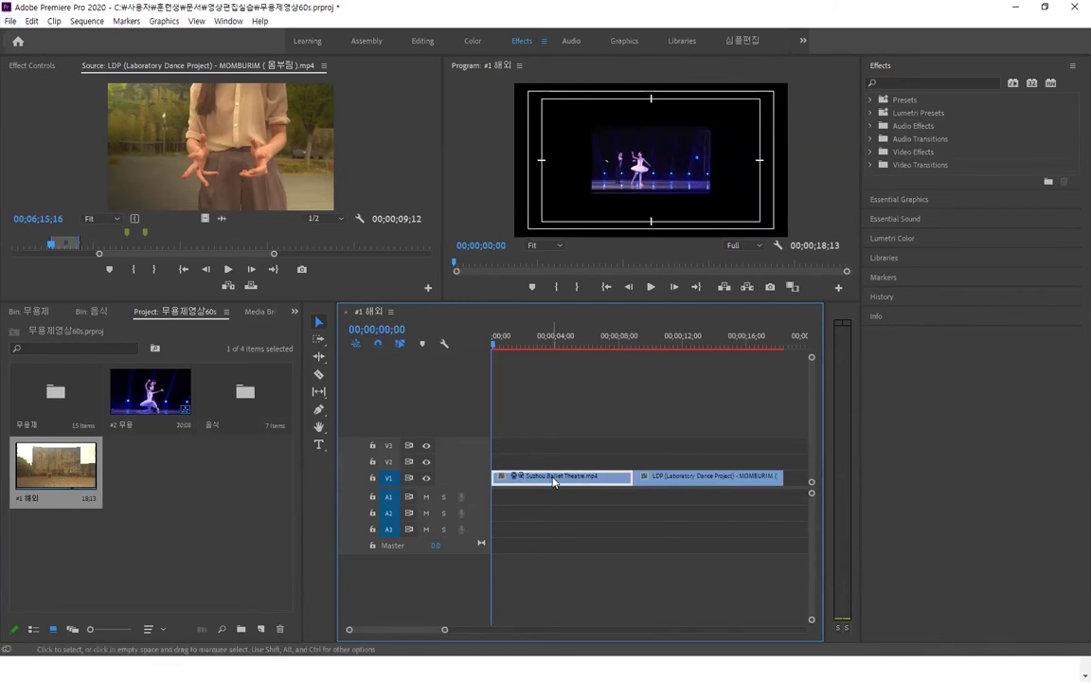
{"action": "right_click", "coordinate": [554, 481]}
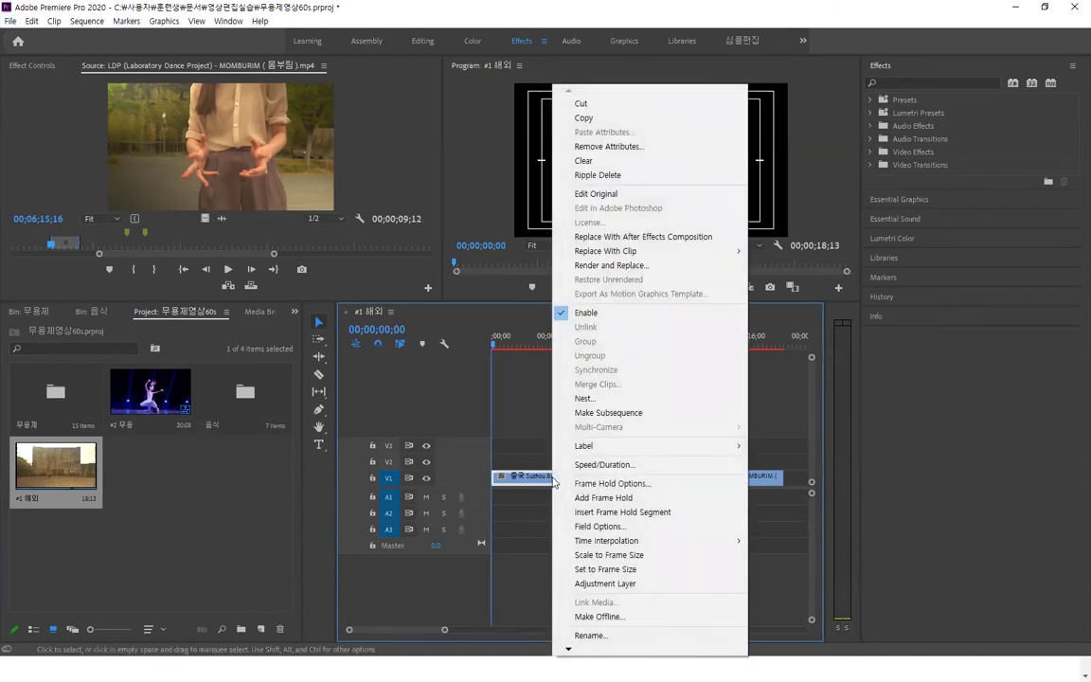
{"action": "left_click", "coordinate": [623, 559]}
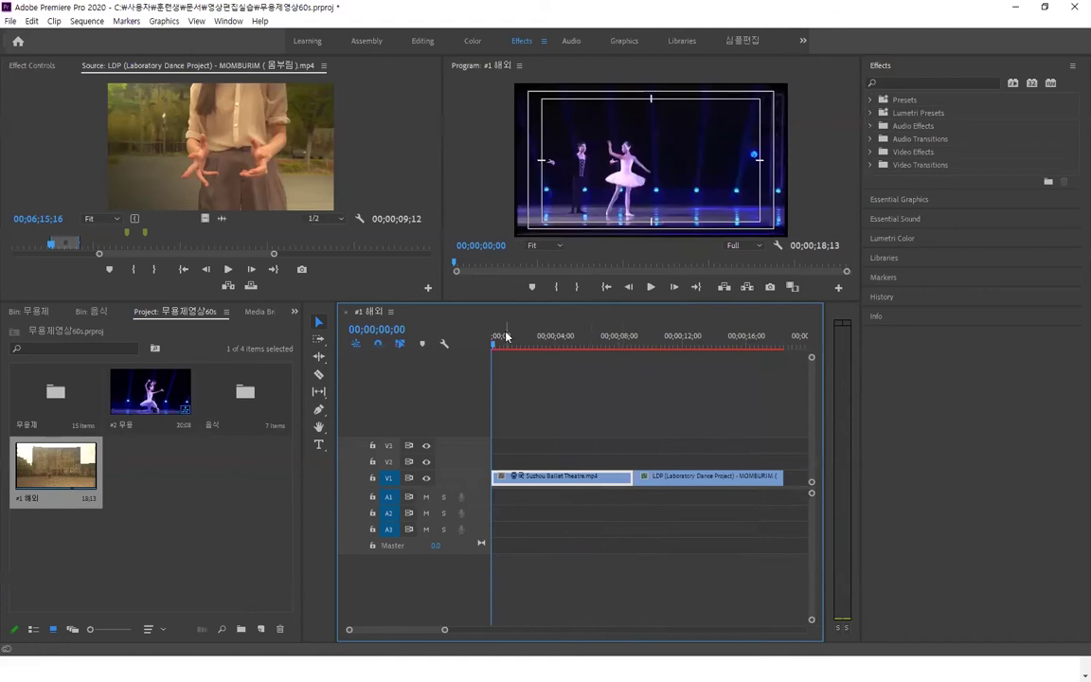
{"action": "left_click_drag", "start_coordinate": [505, 336], "coordinate": [564, 337]}
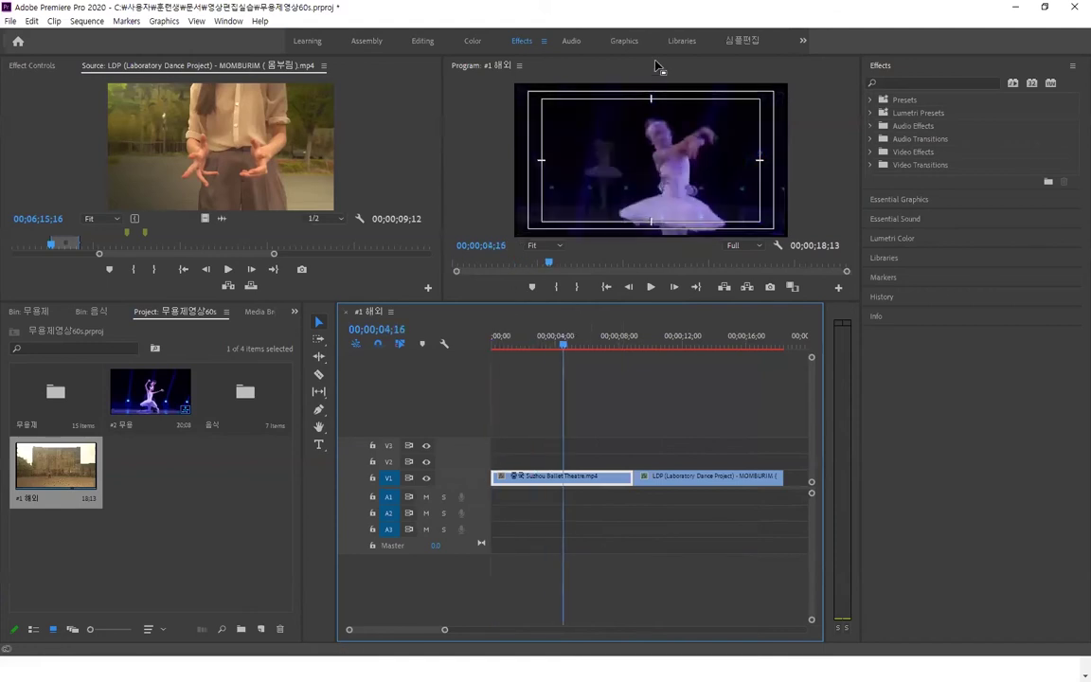
{"action": "key", "text": "alt"}
{"action": "left_click_drag", "start_coordinate": [565, 349], "coordinate": [646, 349]}
Step: Load the 이태상프로젝트 clip from the 무용제 bin as source and preview its marked section from 00;05;14;13
{"action": "left_click", "coordinate": [99, 433]}
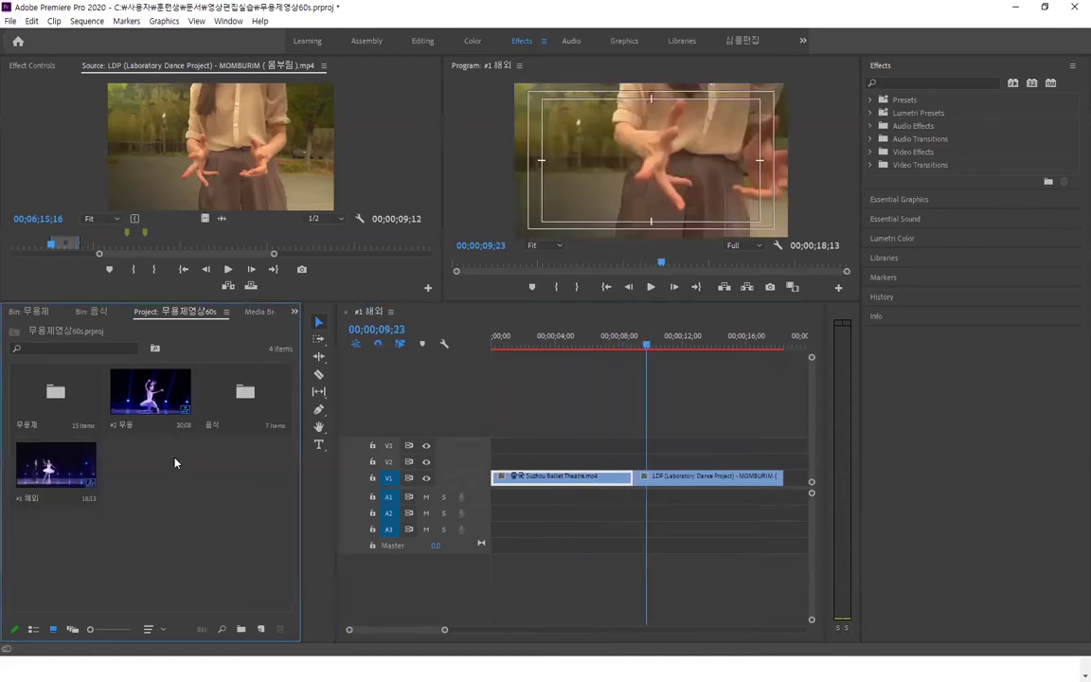
{"action": "double_click", "coordinate": [56, 398]}
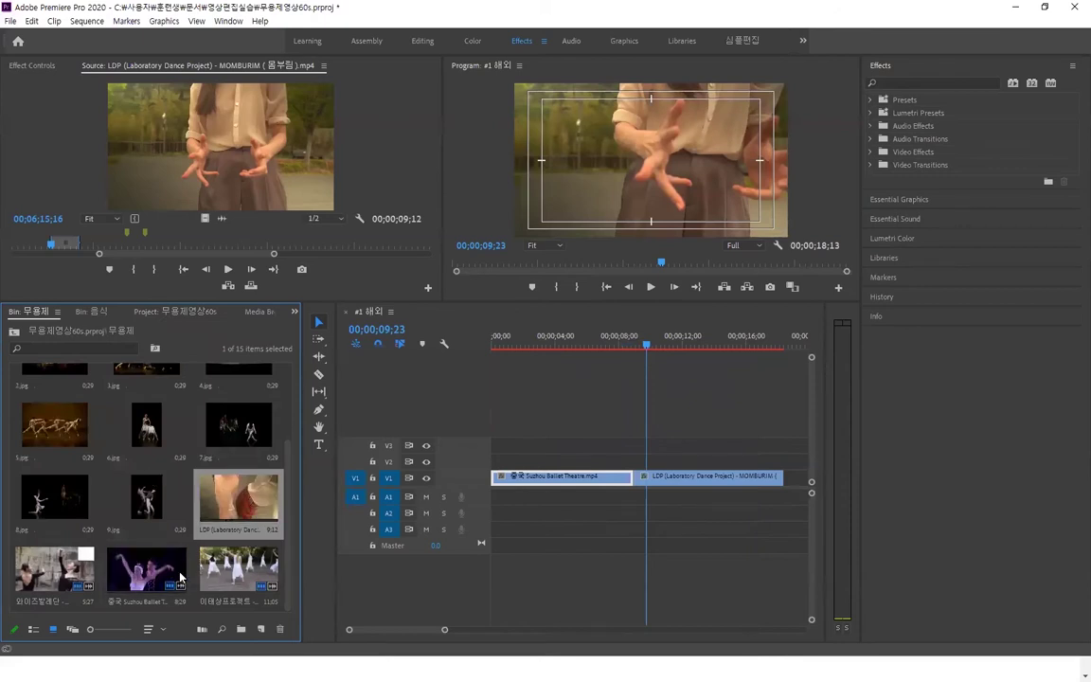
{"action": "double_click", "coordinate": [238, 568]}
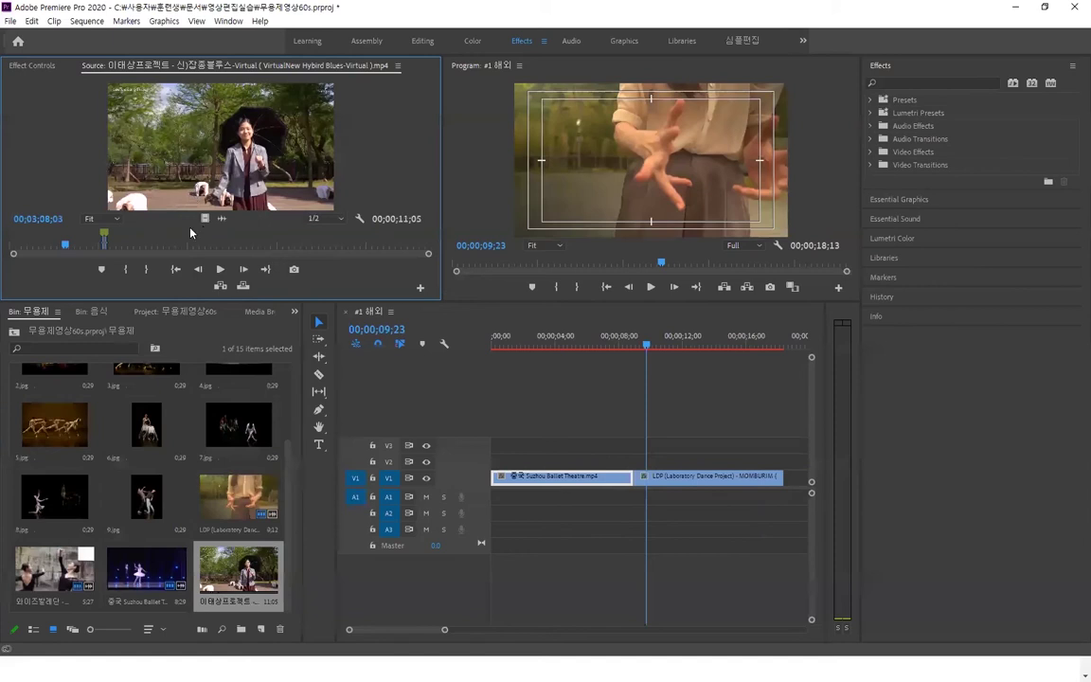
{"action": "left_click", "coordinate": [102, 245]}
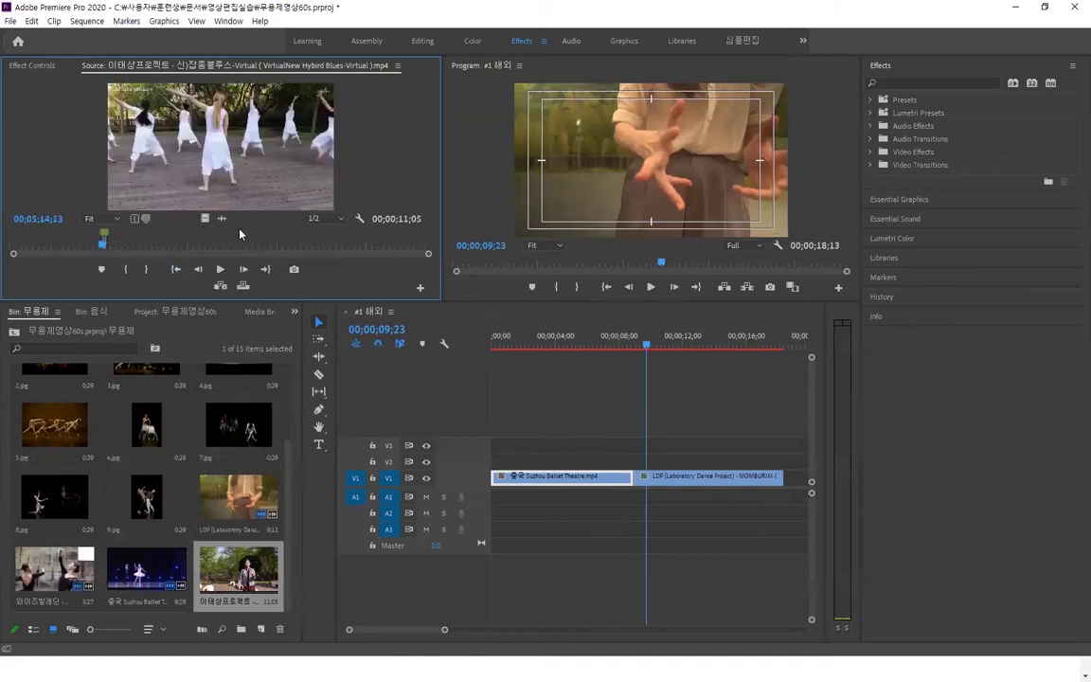
{"action": "key", "text": "space"}
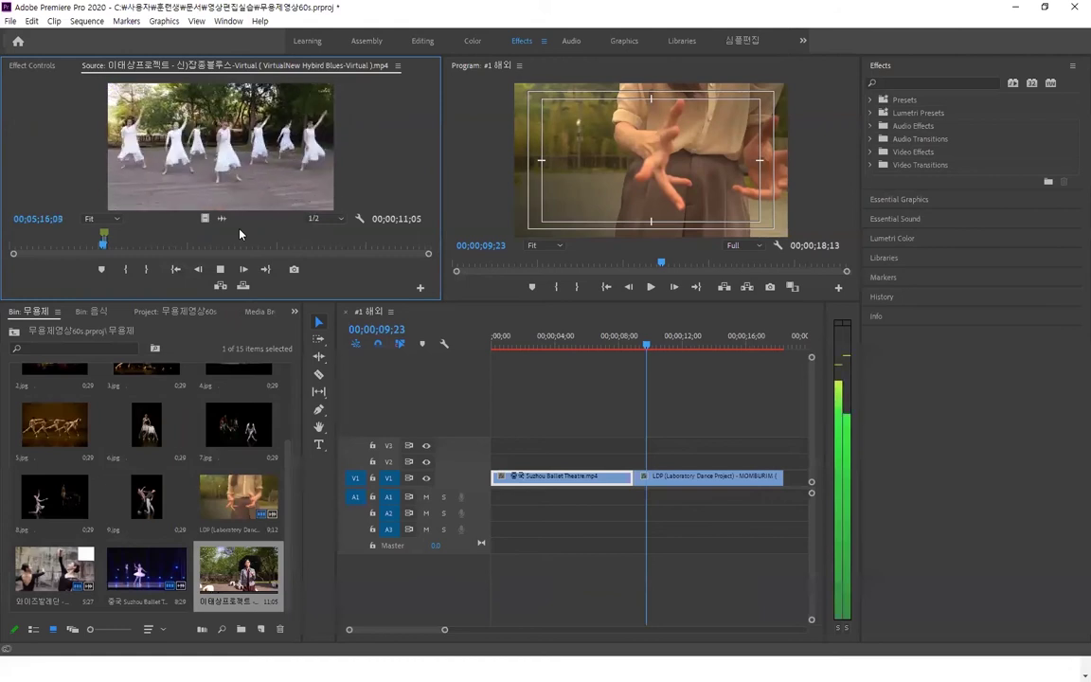
{"action": "key", "text": "space"}
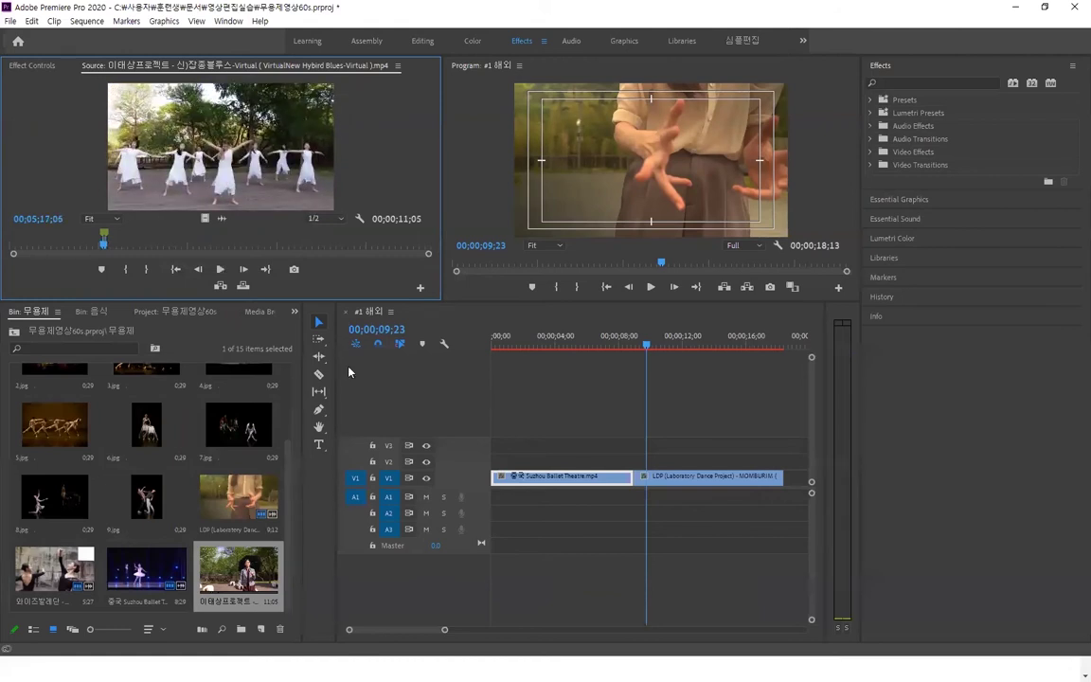
Step: Place only the video of the marked 이태상프로젝트 section on V1 at the sequence end, 00;00;18;13
{"action": "left_click", "coordinate": [700, 481]}
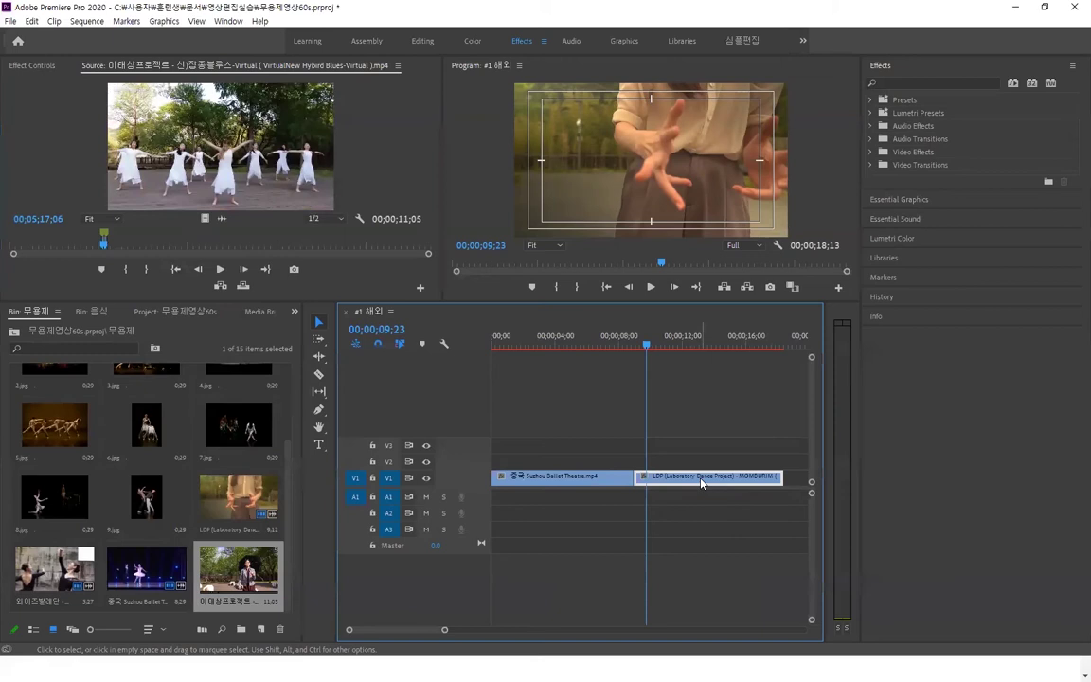
{"action": "key", "text": "End"}
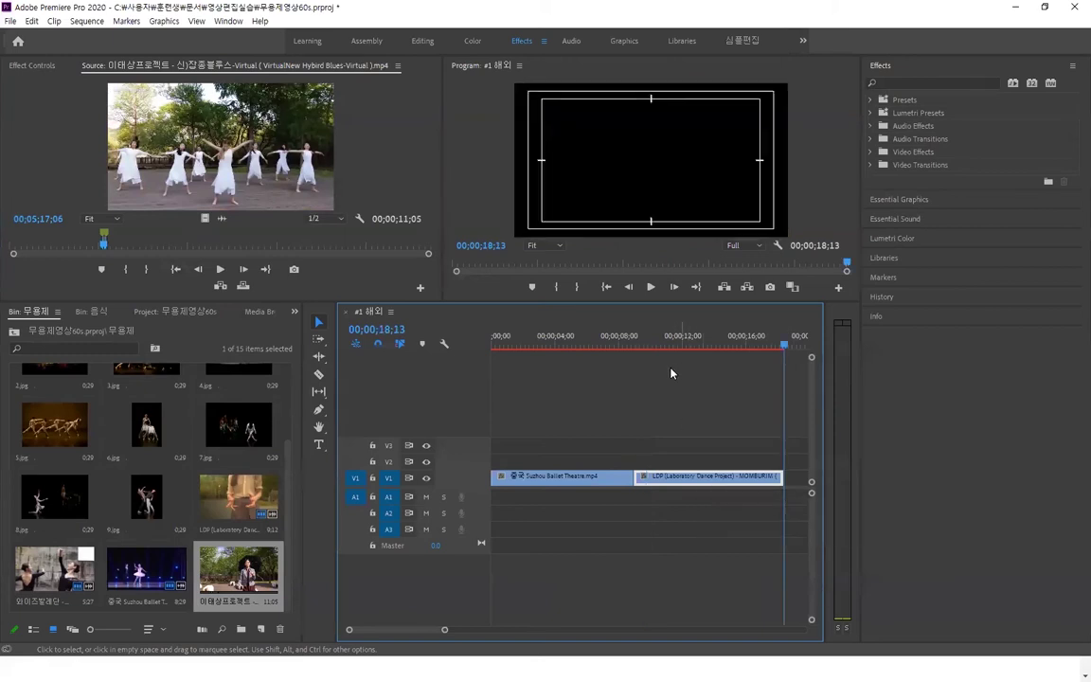
{"action": "key", "text": "minus"}
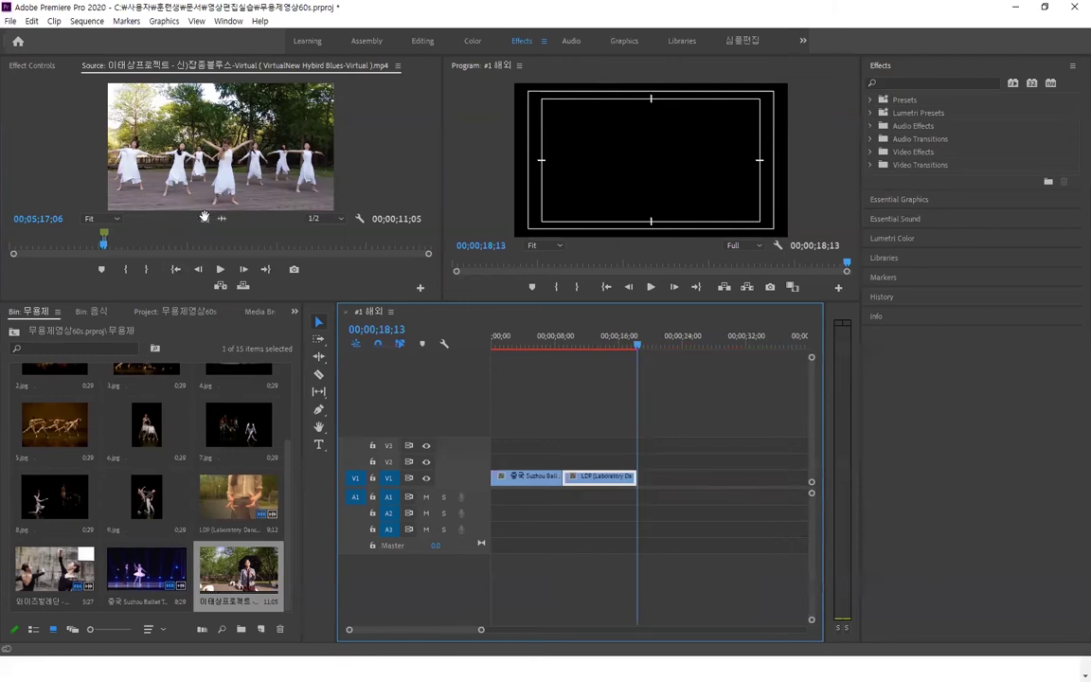
{"action": "left_click", "coordinate": [205, 217]}
{"action": "left_click_drag", "start_coordinate": [205, 218], "coordinate": [644, 481]}
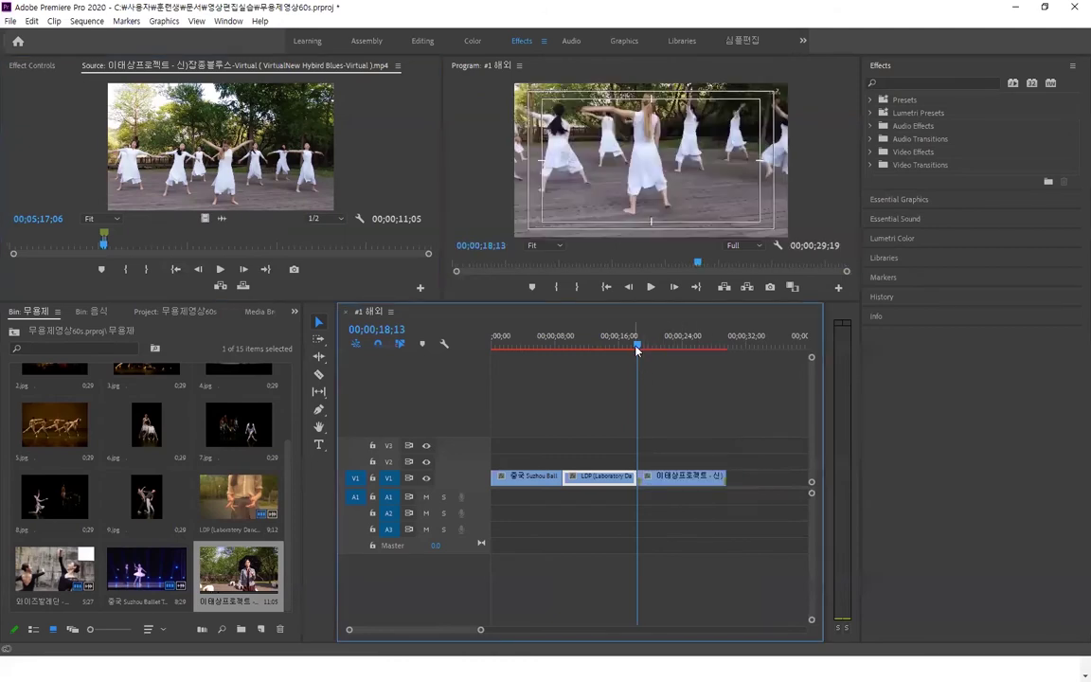
Step: Check how the 이태상프로젝트 clip fills the frame, returning to its start at 00;00;18;13 and the source to its In point
{"action": "left_click", "coordinate": [693, 476]}
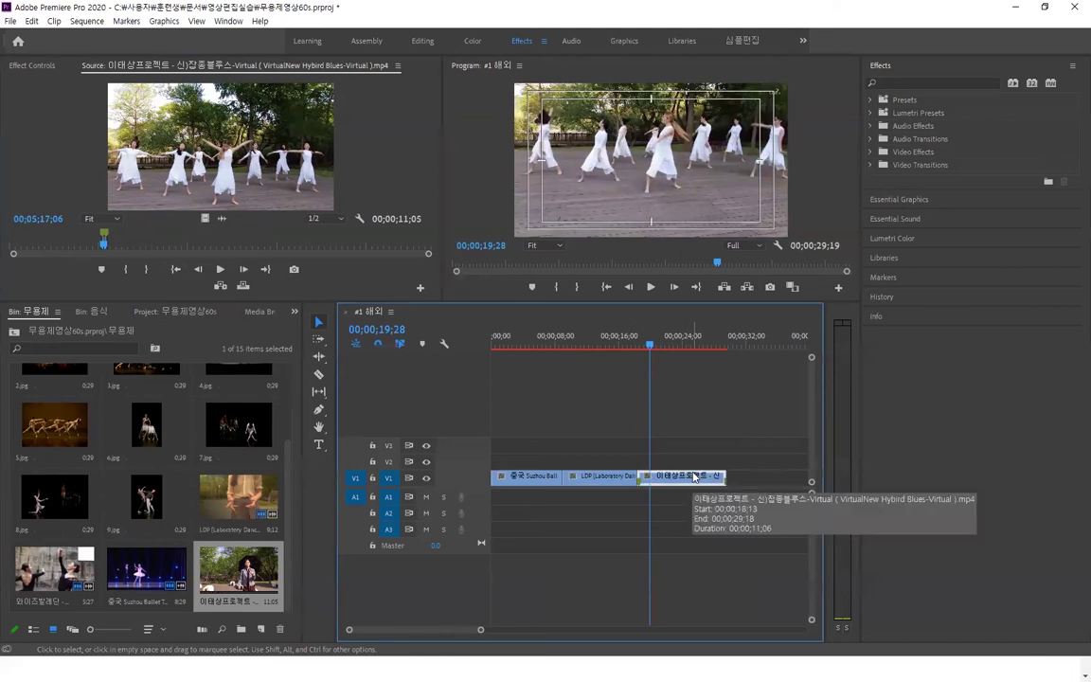
{"action": "key", "text": "shift"}
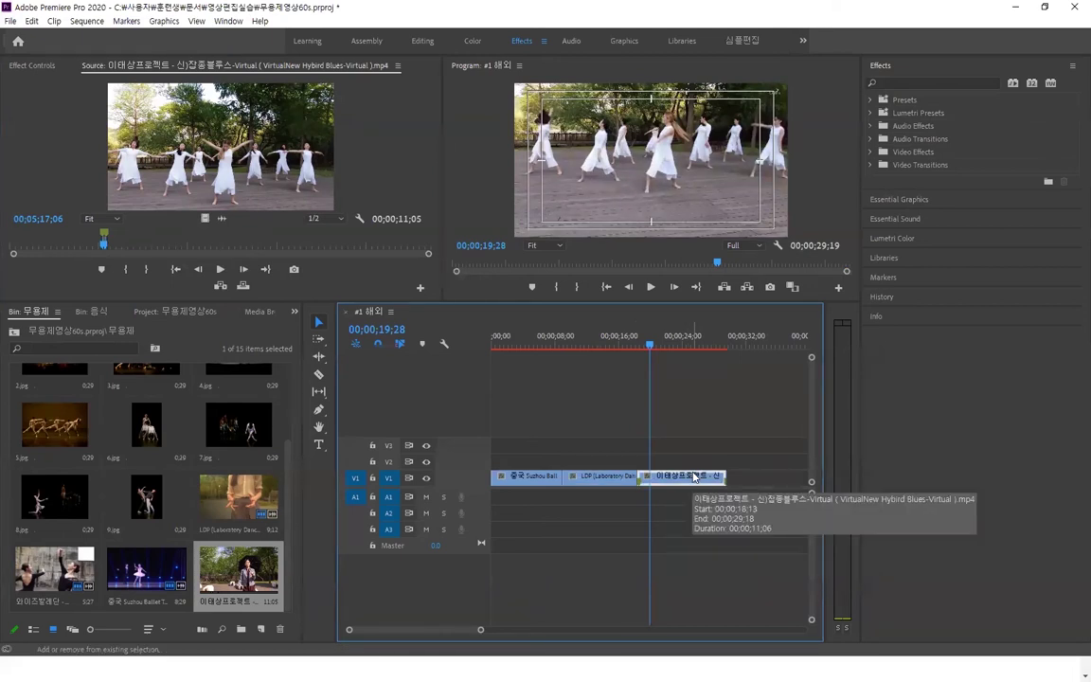
{"action": "key", "text": "Up"}
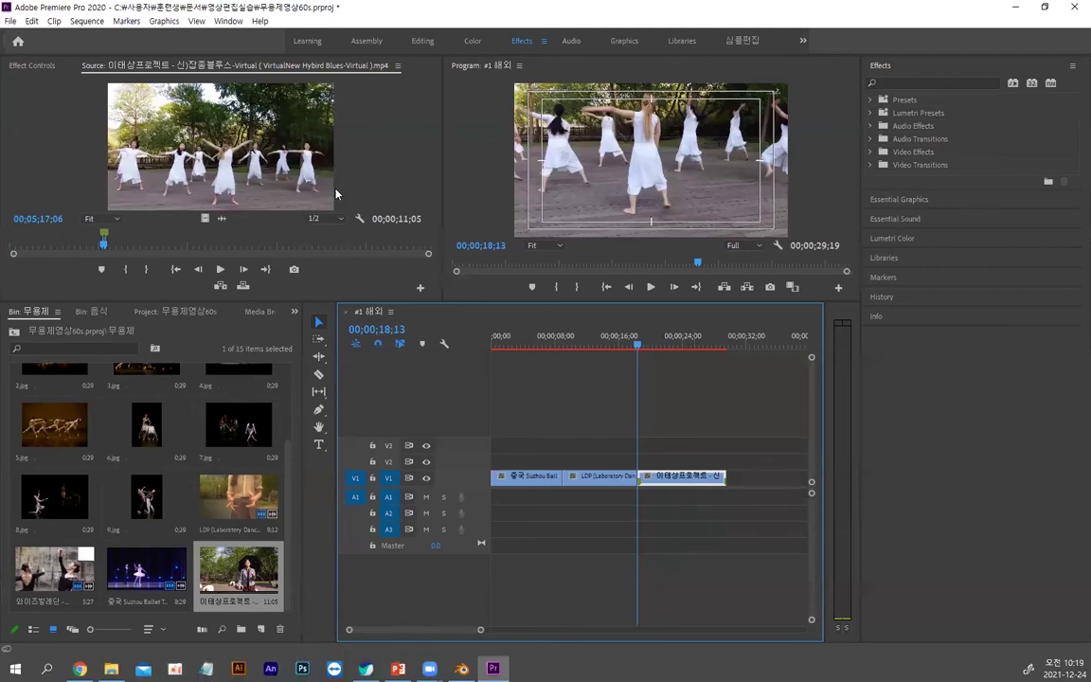
{"action": "key", "text": "ctrl+s"}
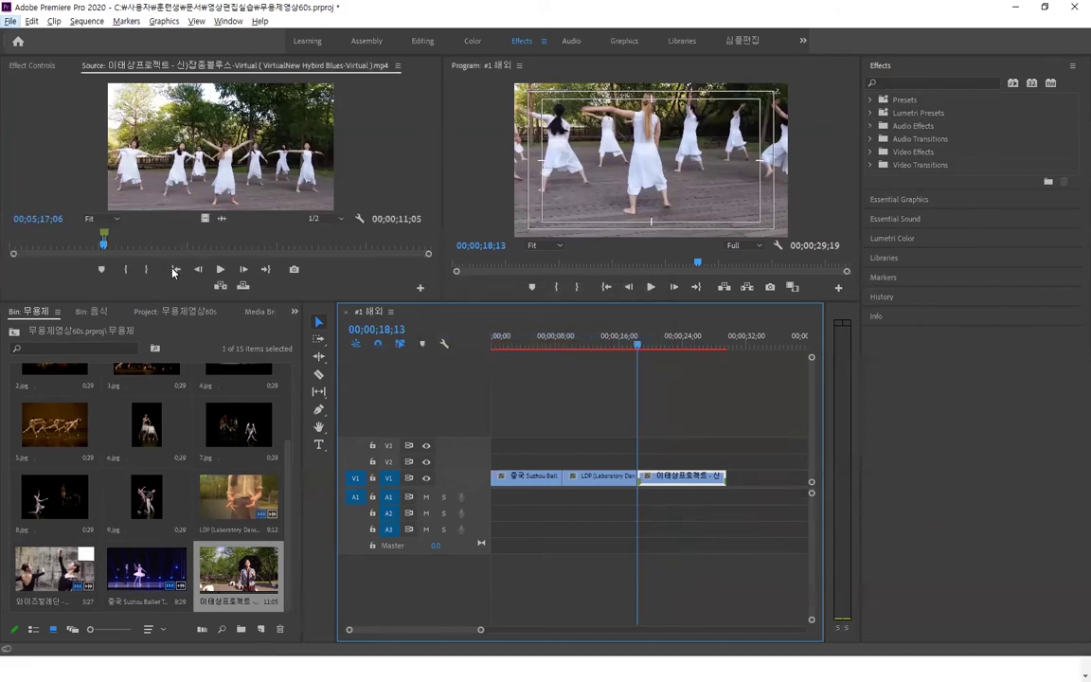
{"action": "left_click", "coordinate": [174, 270]}
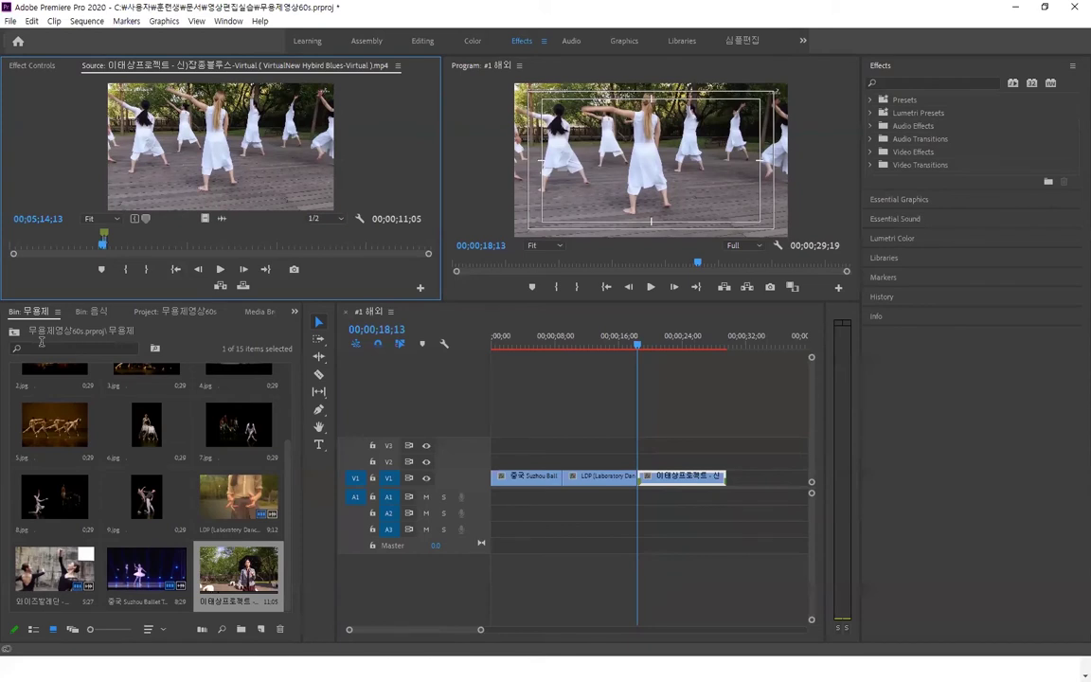
Step: Delete the #1 해외 sequence from the top level of the 무용제영상60s project
{"action": "left_click", "coordinate": [14, 334]}
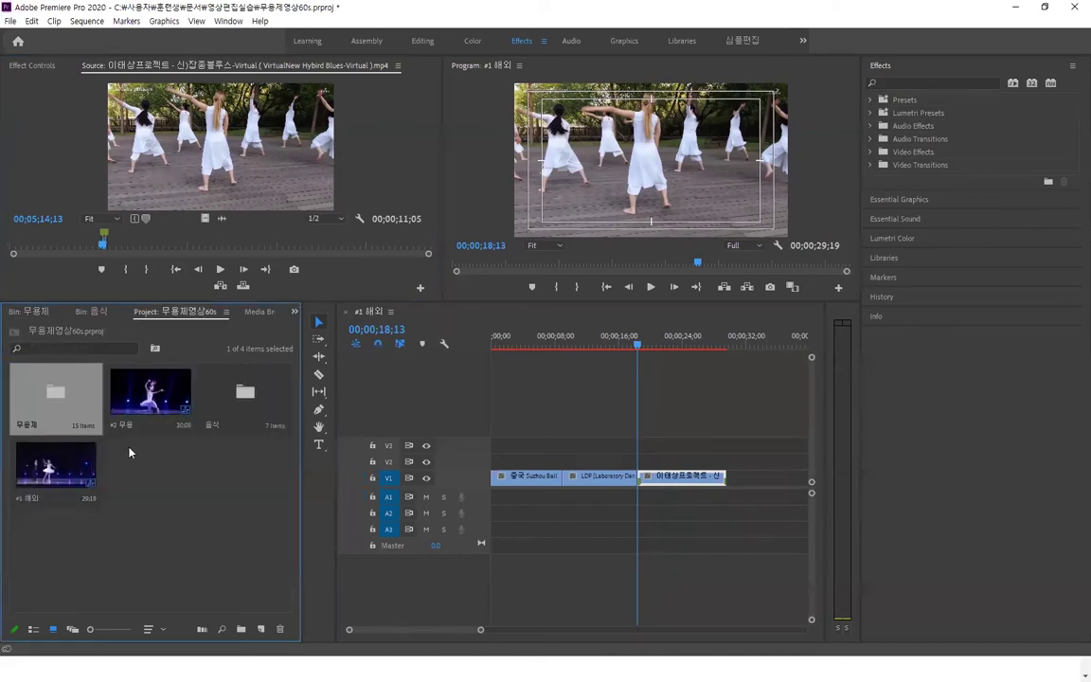
{"action": "left_click", "coordinate": [119, 418]}
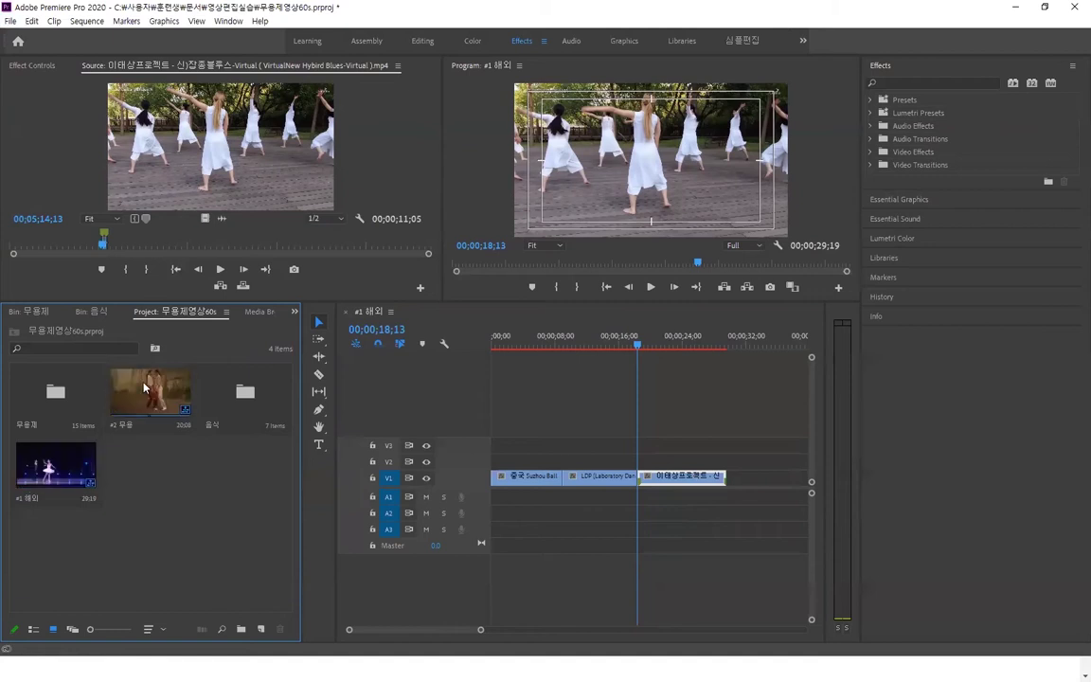
{"action": "left_click", "coordinate": [79, 469]}
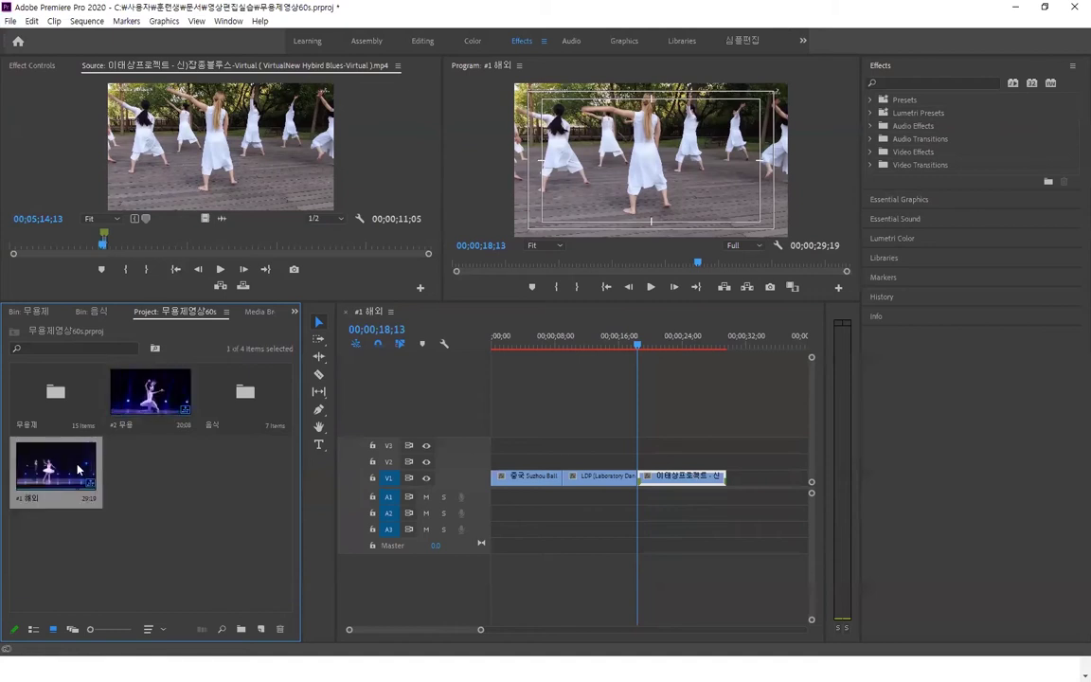
{"action": "key", "text": "Delete"}
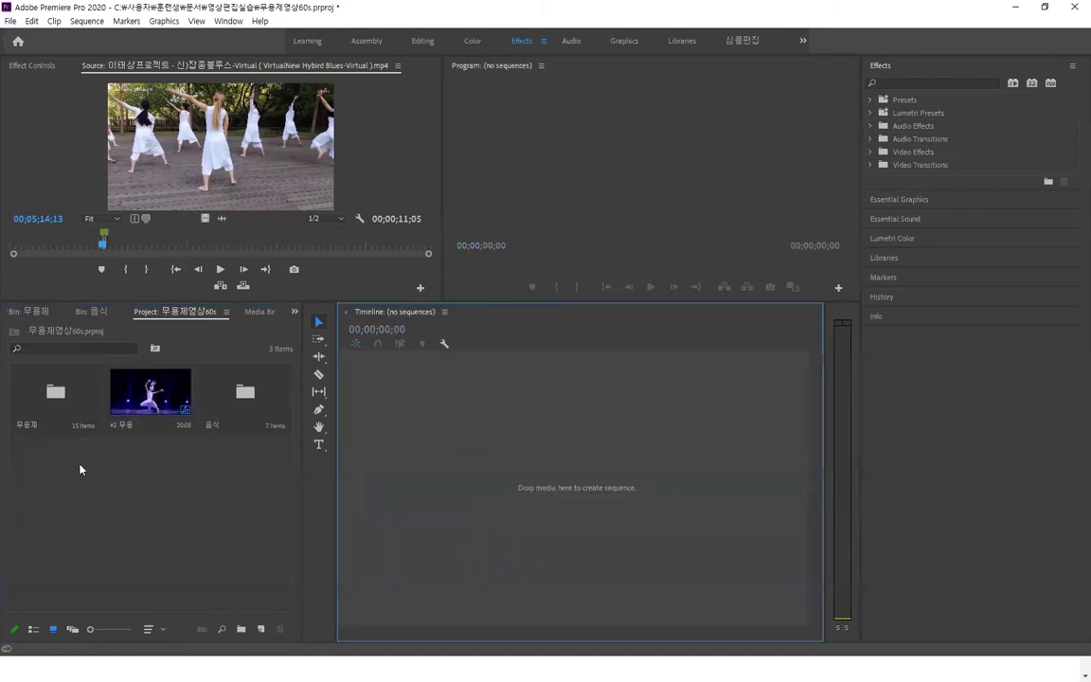
Step: Open the #2 무용 sequence to view its timeline, and close it again
{"action": "left_click", "coordinate": [156, 403]}
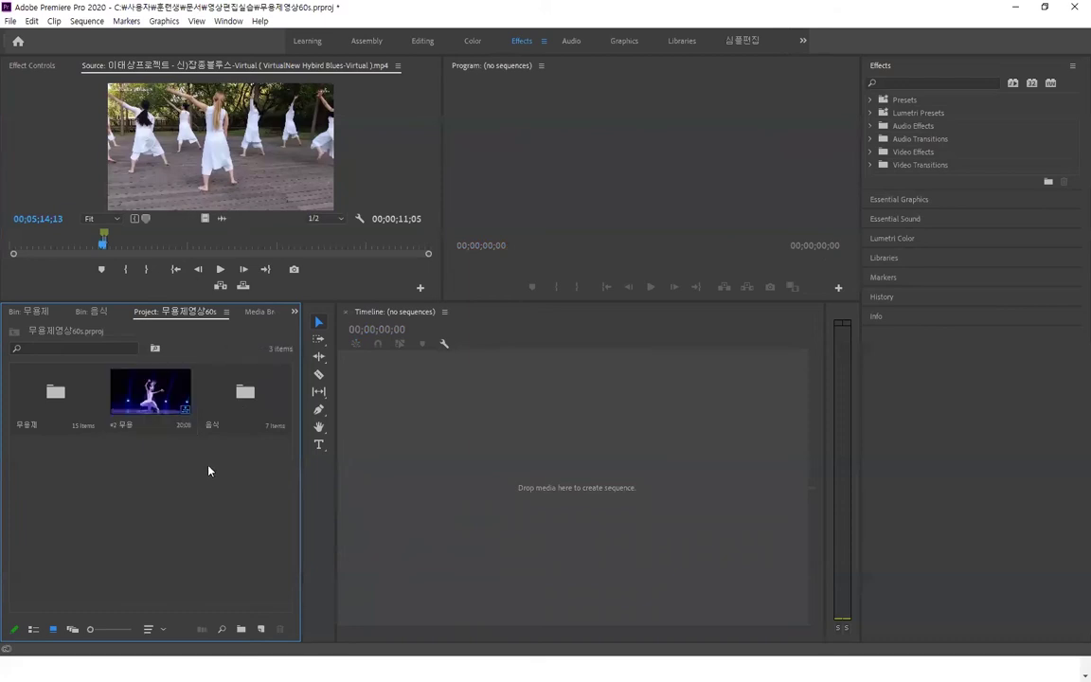
{"action": "double_click", "coordinate": [133, 388]}
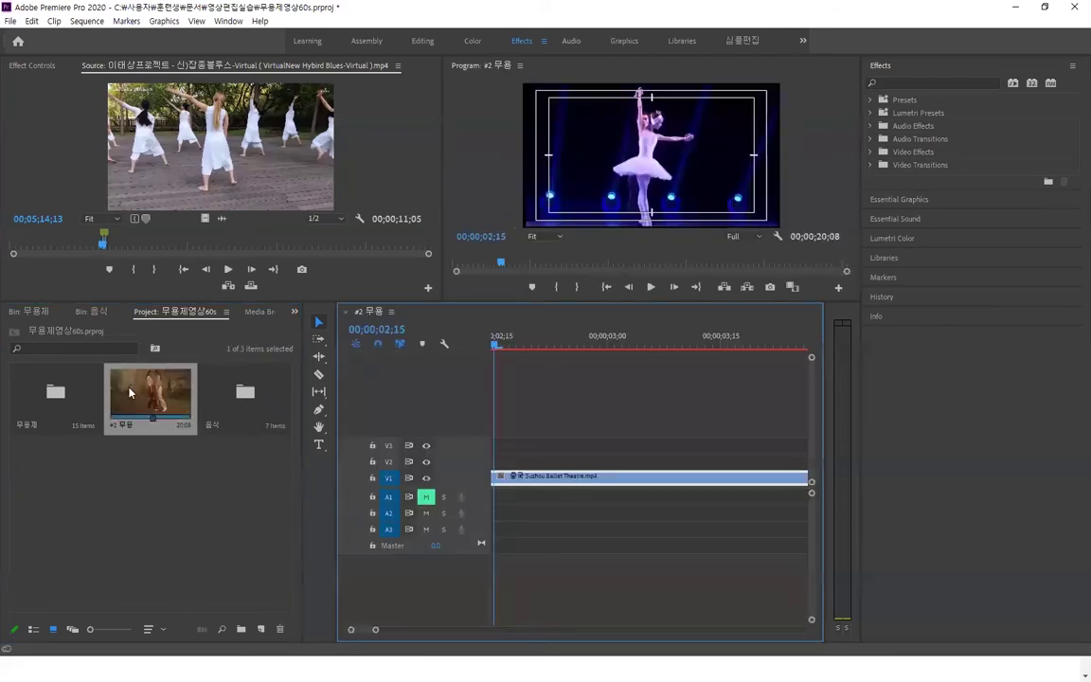
{"action": "left_click", "coordinate": [152, 420]}
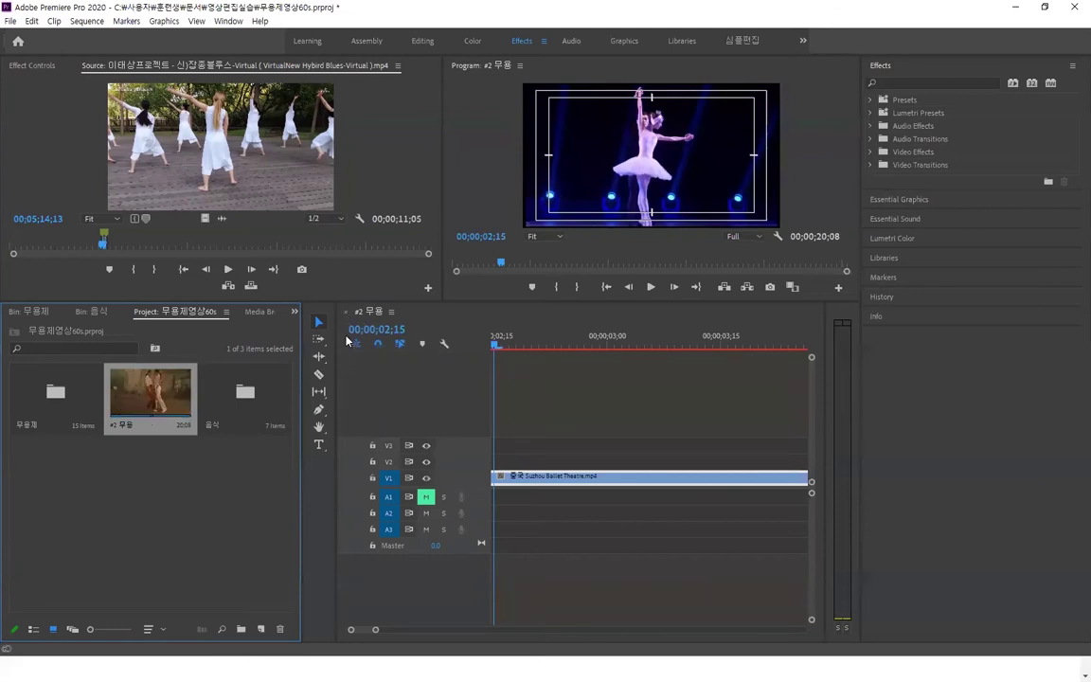
{"action": "left_click", "coordinate": [347, 311]}
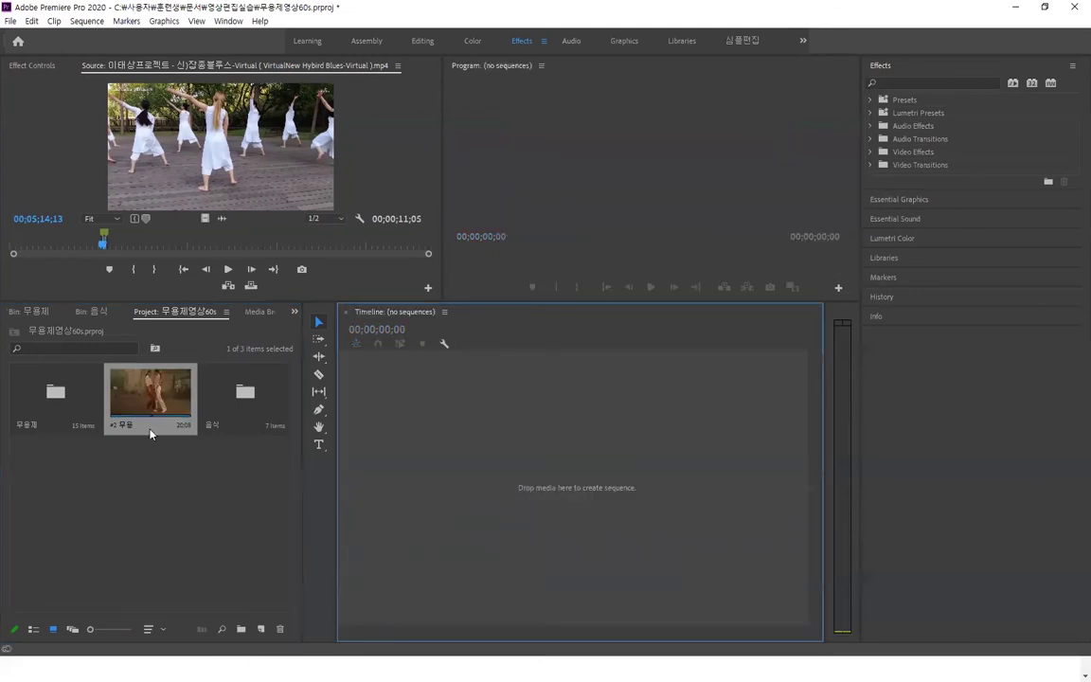
{"action": "left_click", "coordinate": [90, 477]}
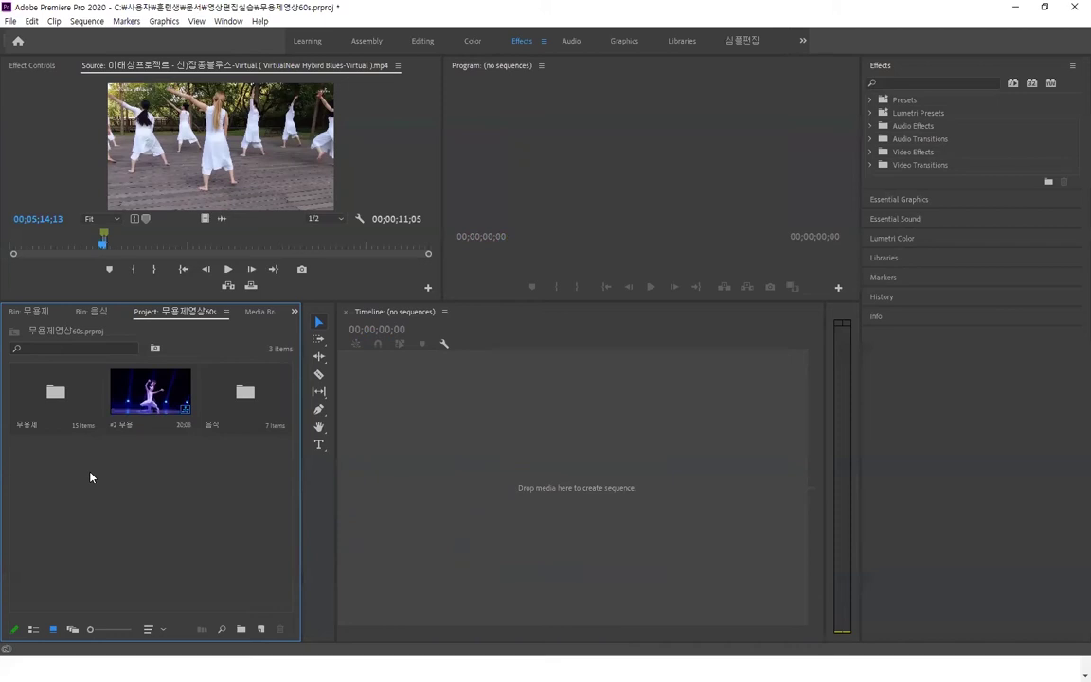
Step: Open the #2 무용 sequence in the timeline and display the project items as a list
{"action": "double_click", "coordinate": [129, 389]}
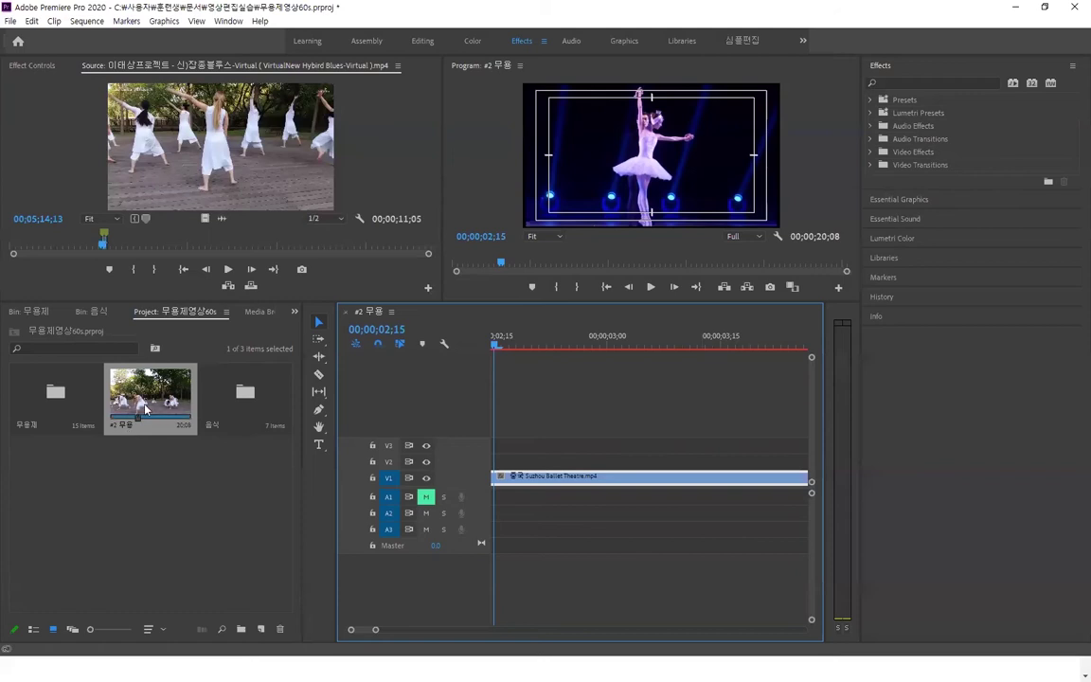
{"action": "left_click", "coordinate": [34, 630]}
{"action": "left_click", "coordinate": [75, 448]}
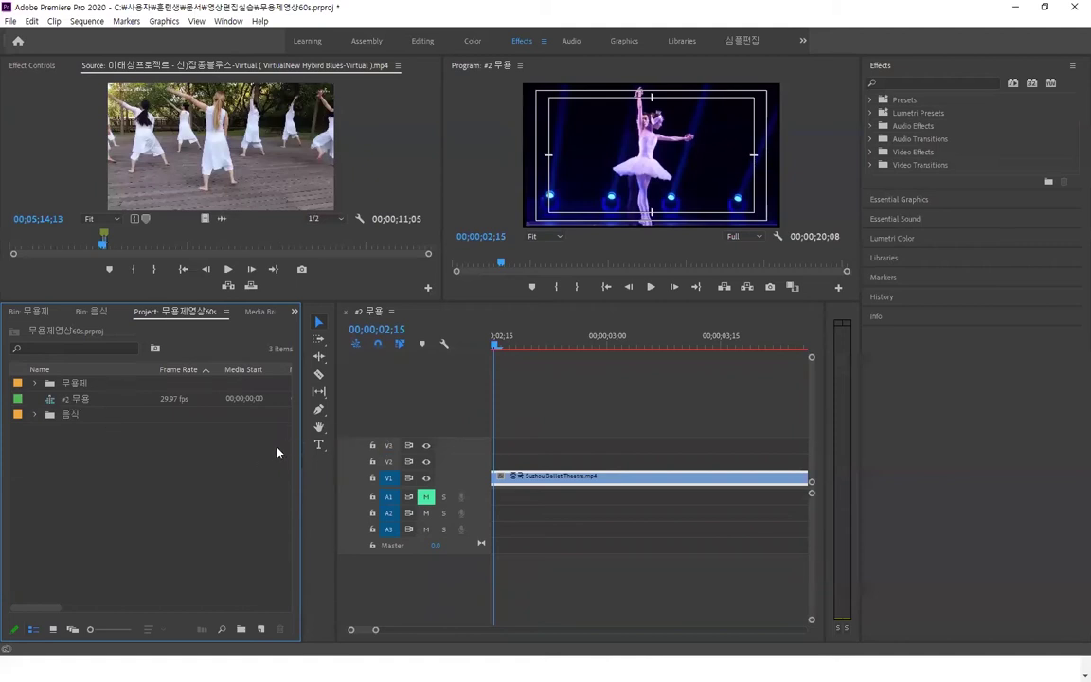
Step: Delete the 음식 bin from the project
{"action": "key", "text": "alt"}
{"action": "key", "text": "alt"}
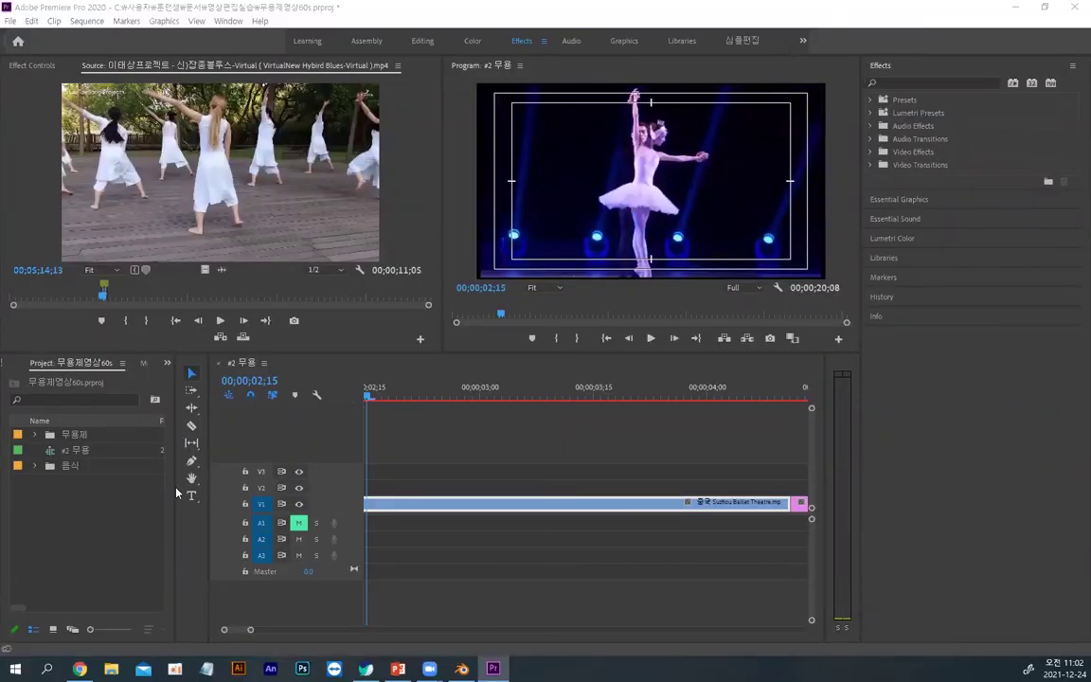
{"action": "left_click", "coordinate": [99, 489]}
{"action": "type", "text": "식"}
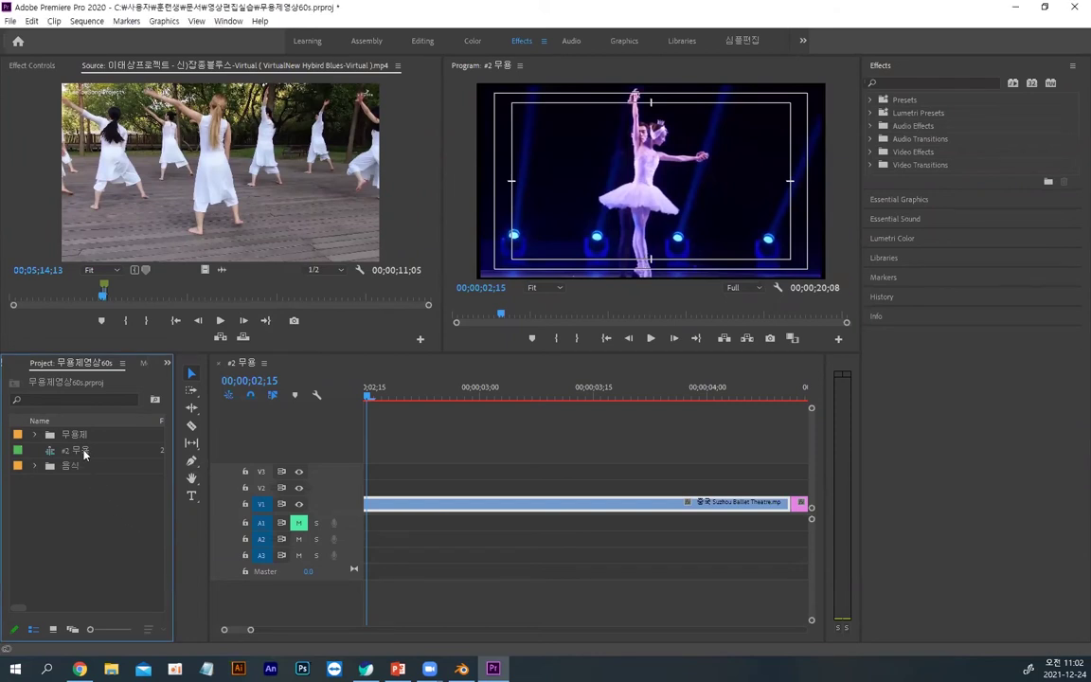
{"action": "left_click", "coordinate": [62, 470]}
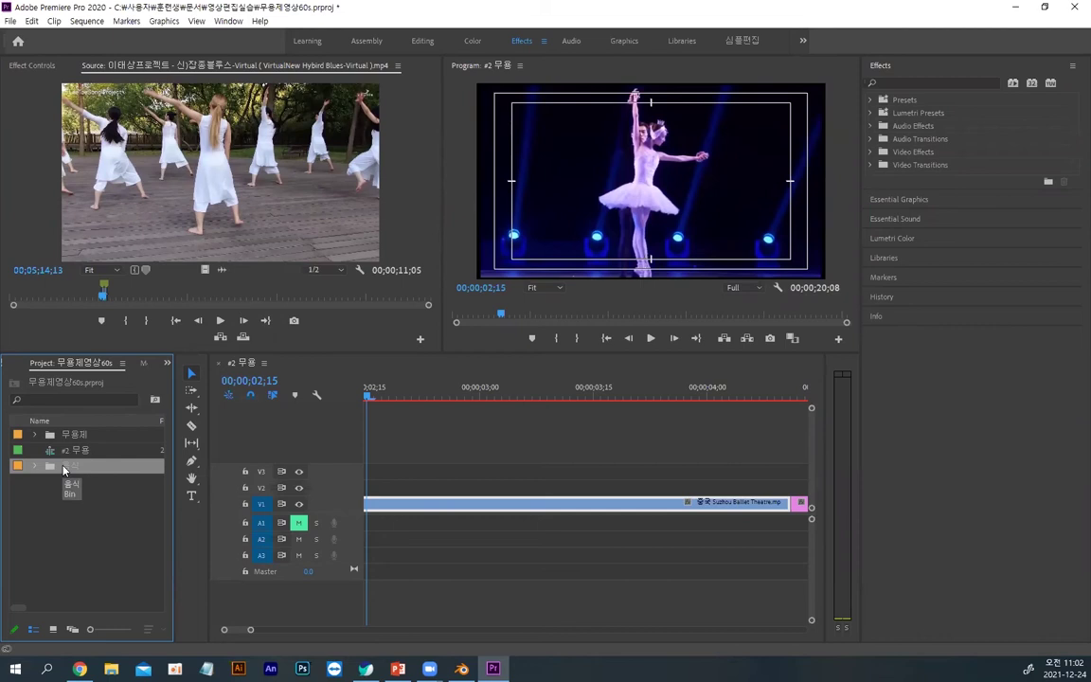
{"action": "key", "text": "Delete"}
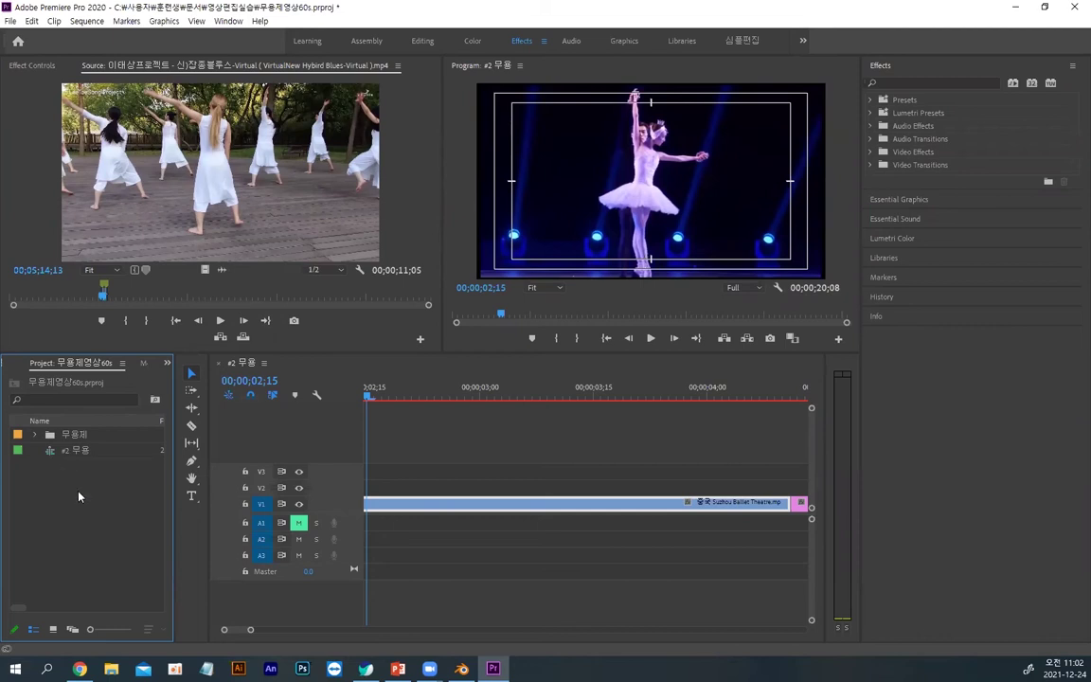
Step: Import the whole 부산 folder from the 비디오 folder into the project as a bin
{"action": "double_click", "coordinate": [78, 496]}
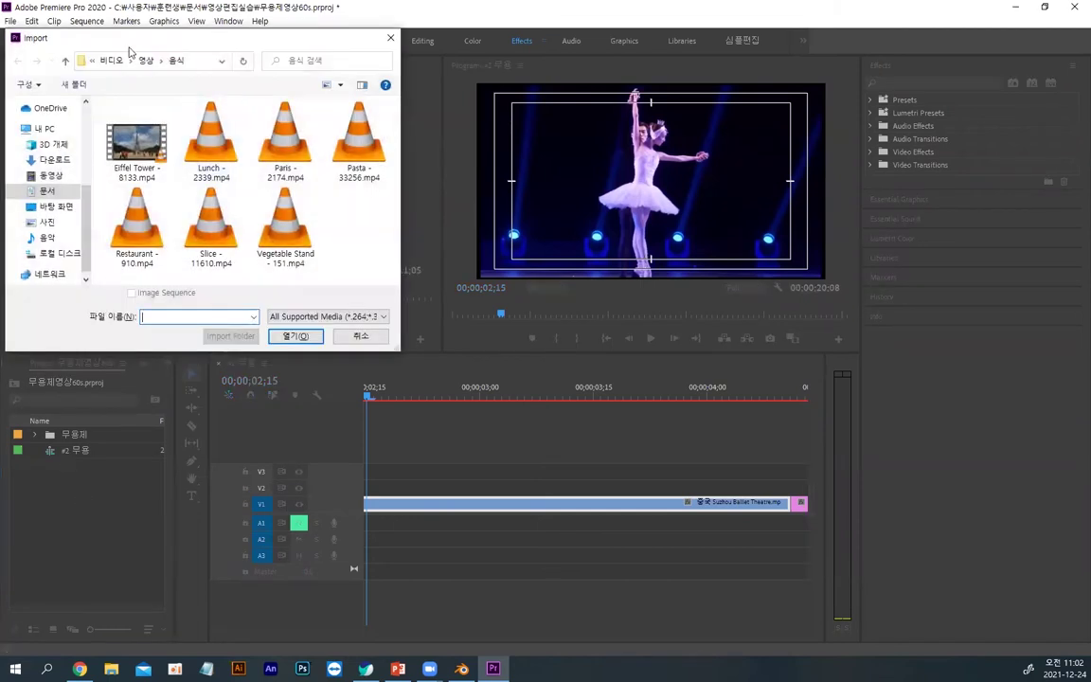
{"action": "left_click", "coordinate": [110, 60]}
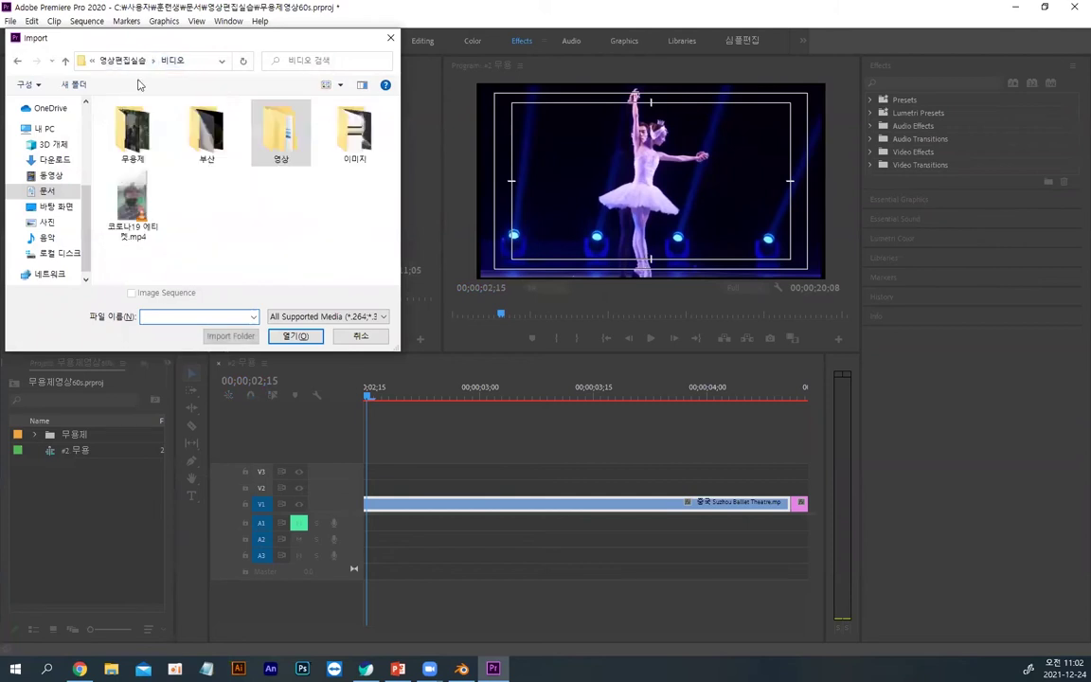
{"action": "double_click", "coordinate": [207, 133]}
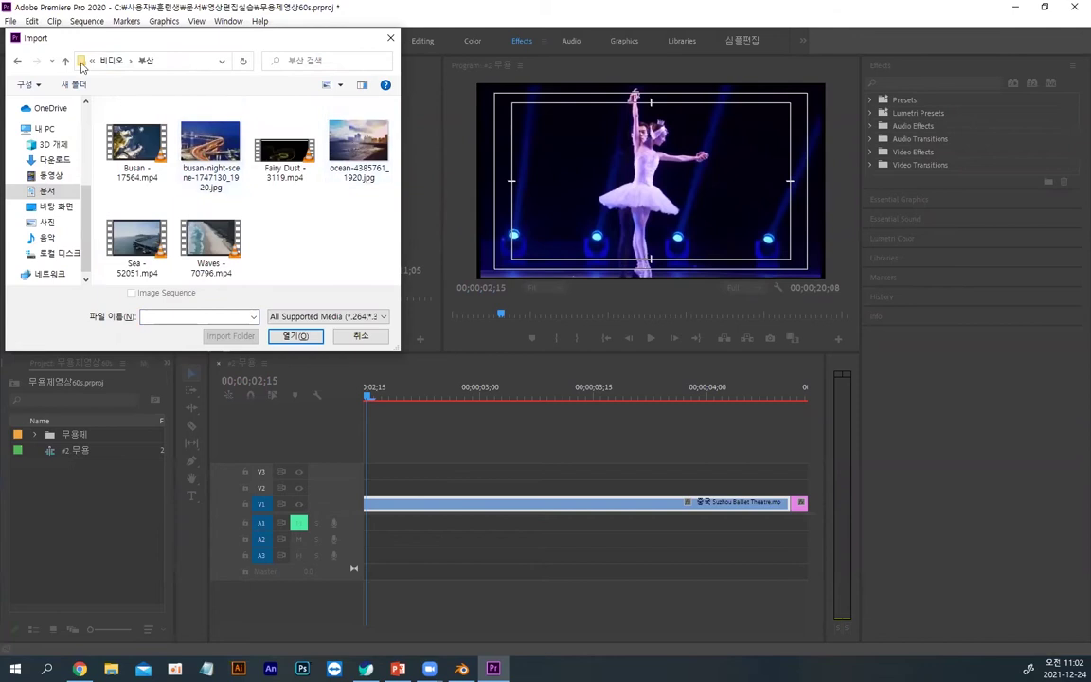
{"action": "left_click", "coordinate": [111, 60]}
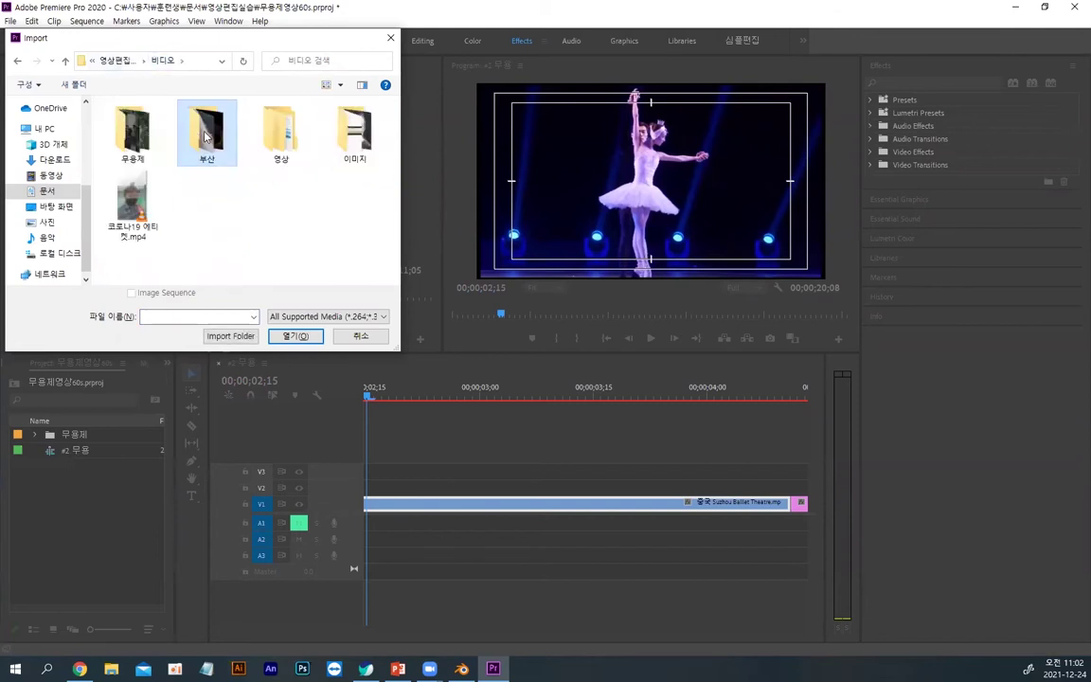
{"action": "left_click", "coordinate": [237, 337]}
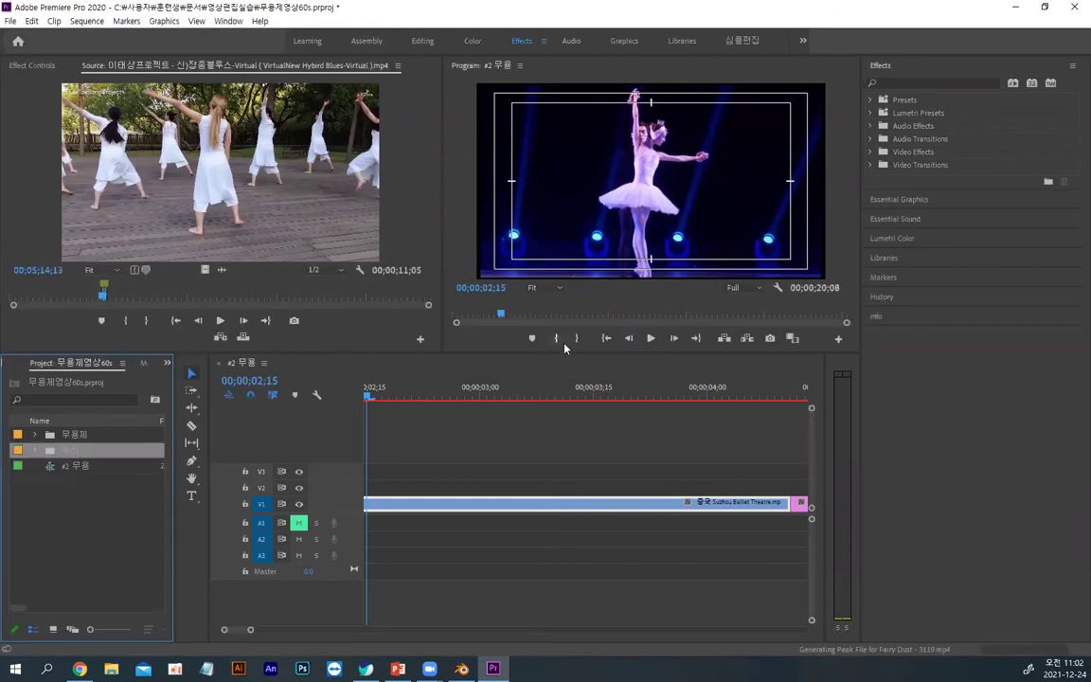
Step: Open the 부산 bin from the project's icon view and close the #2 무용 sequence in the timeline
{"action": "left_click", "coordinate": [54, 629]}
{"action": "left_click", "coordinate": [130, 531]}
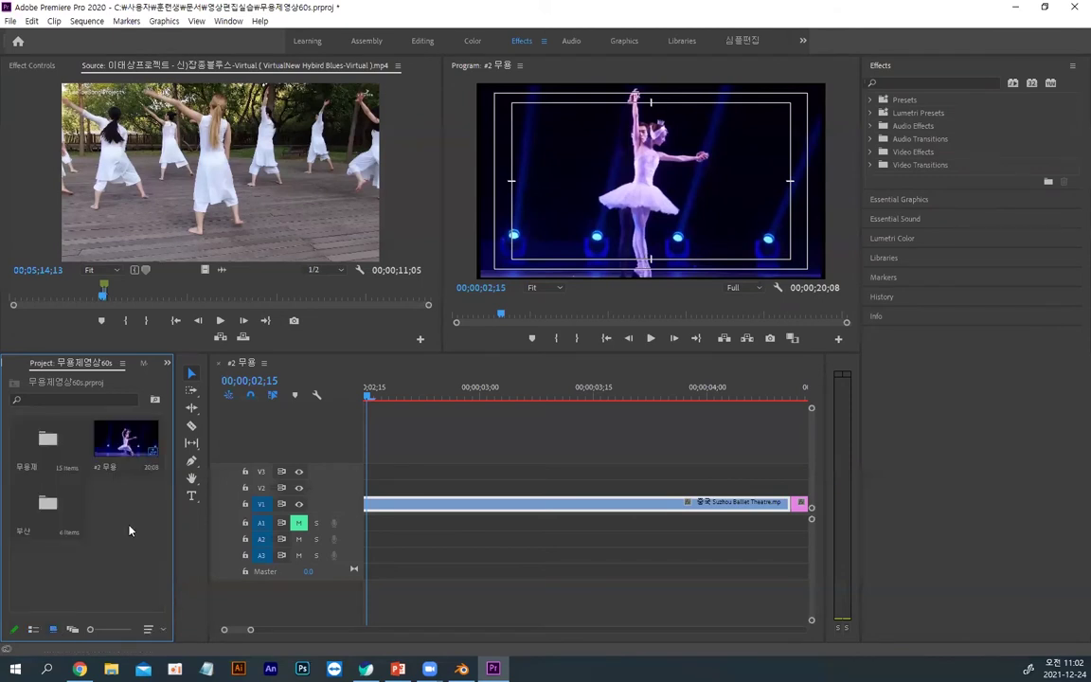
{"action": "double_click", "coordinate": [47, 506]}
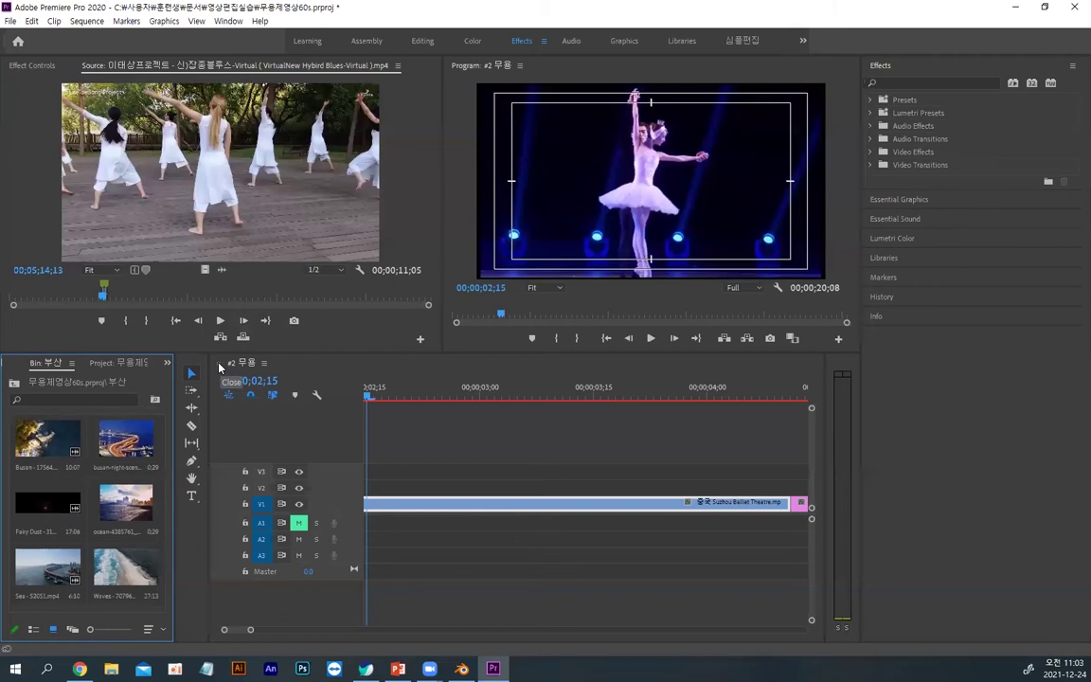
{"action": "left_click", "coordinate": [219, 367]}
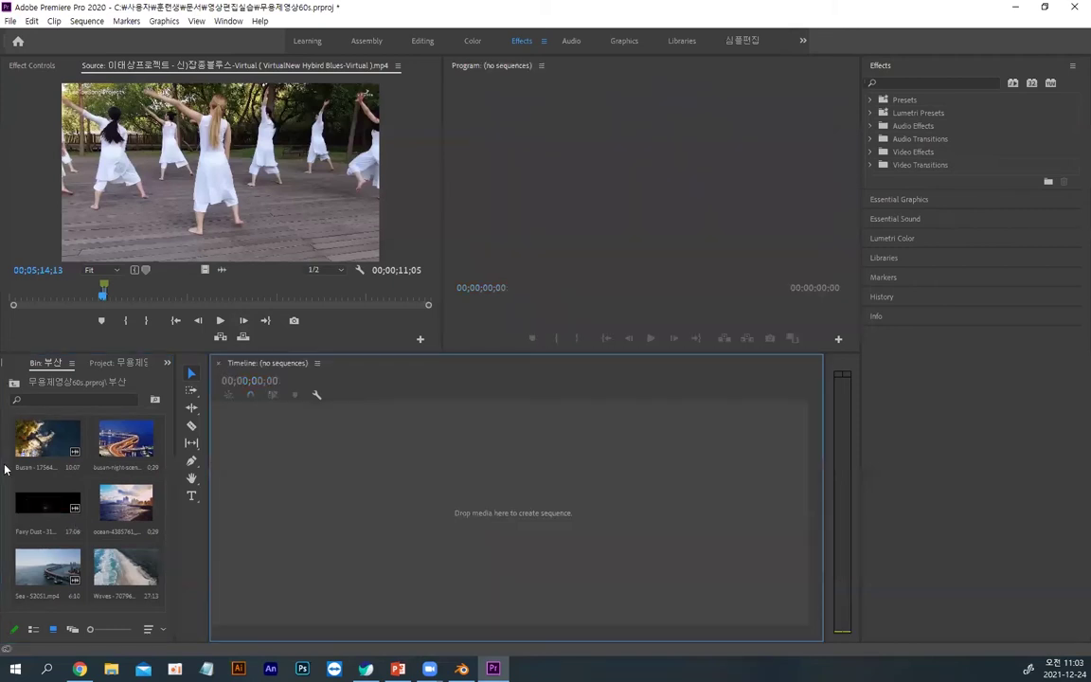
Step: Display the 부산 bin as a list in a maximized panel to examine its clips' frame rates, durations and frame sizes
{"action": "left_click", "coordinate": [52, 448]}
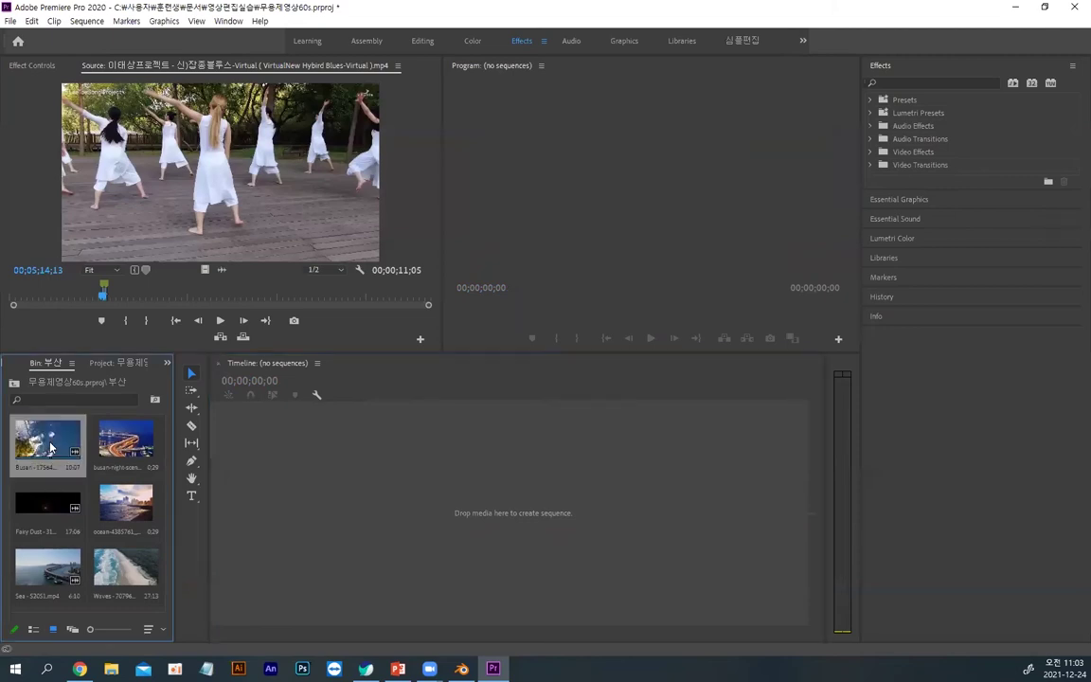
{"action": "left_click", "coordinate": [33, 629]}
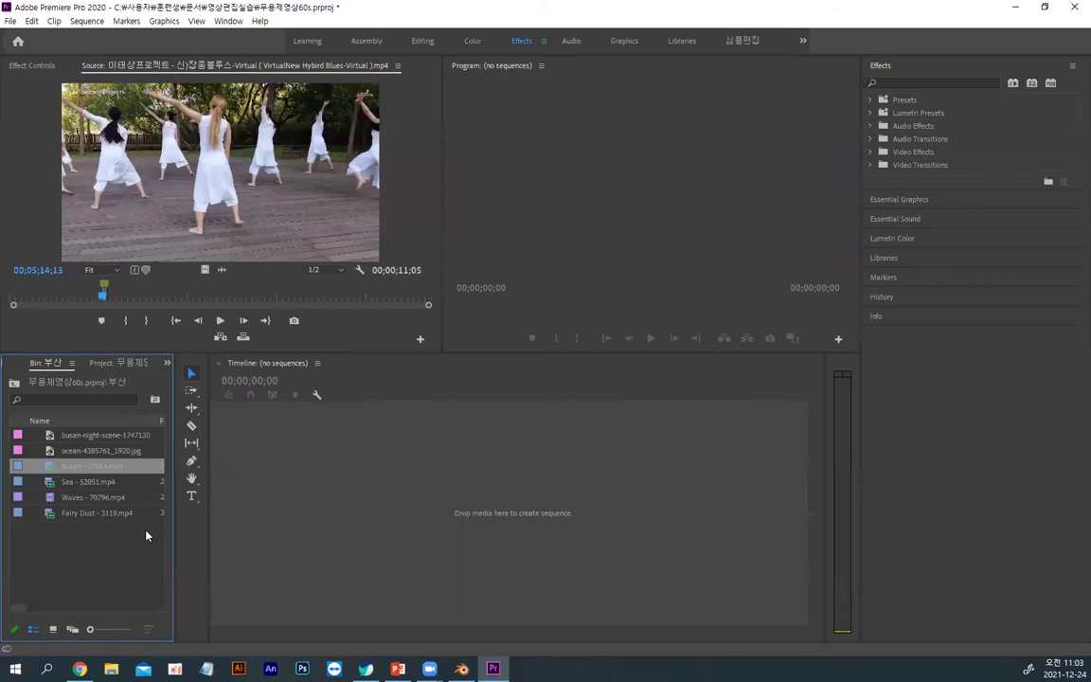
{"action": "key", "text": "grave"}
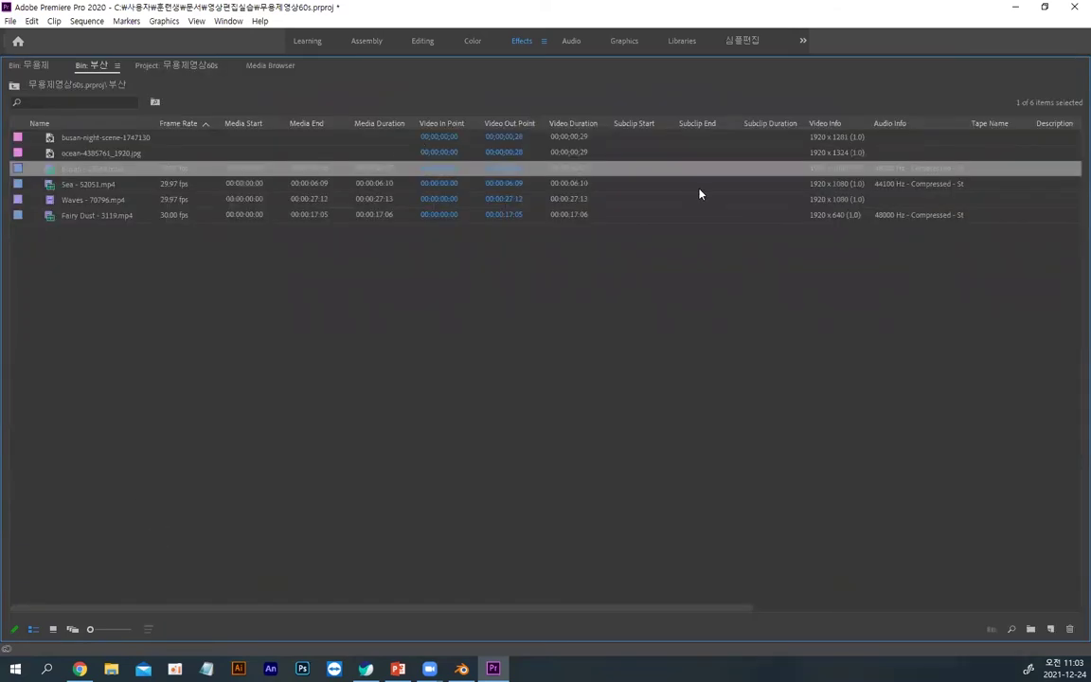
{"action": "left_click", "coordinate": [474, 282]}
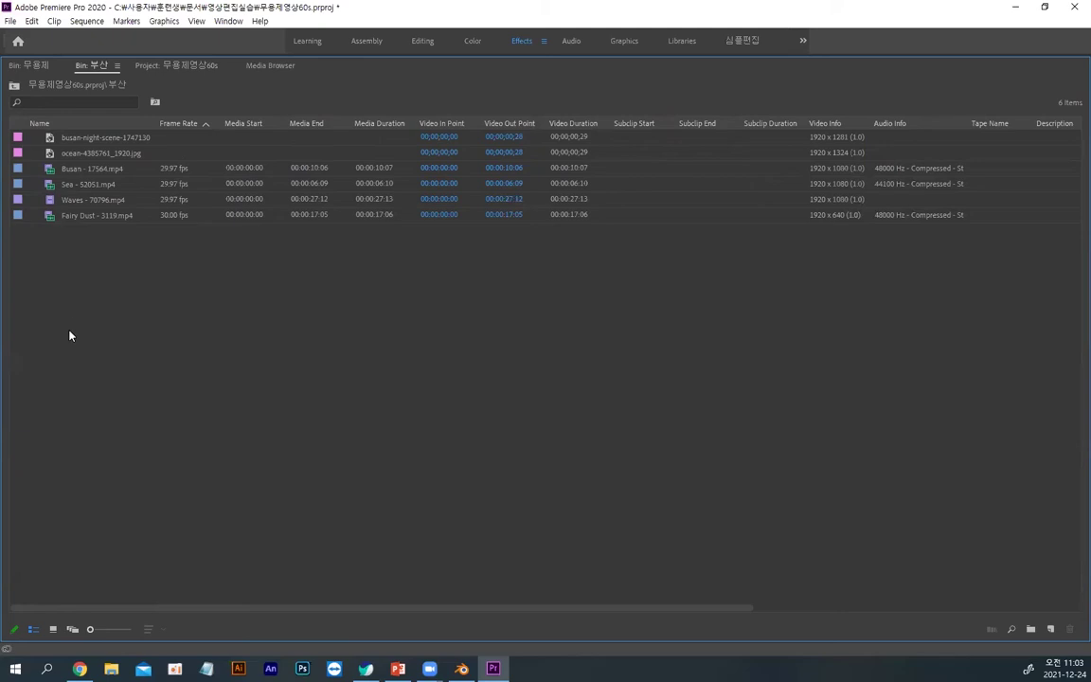
Step: Open Sea - 52051.mp4 from the 부산 bin's icon view in the Source monitor and set its Out point at 00:00:02:28
{"action": "left_click", "coordinate": [54, 630]}
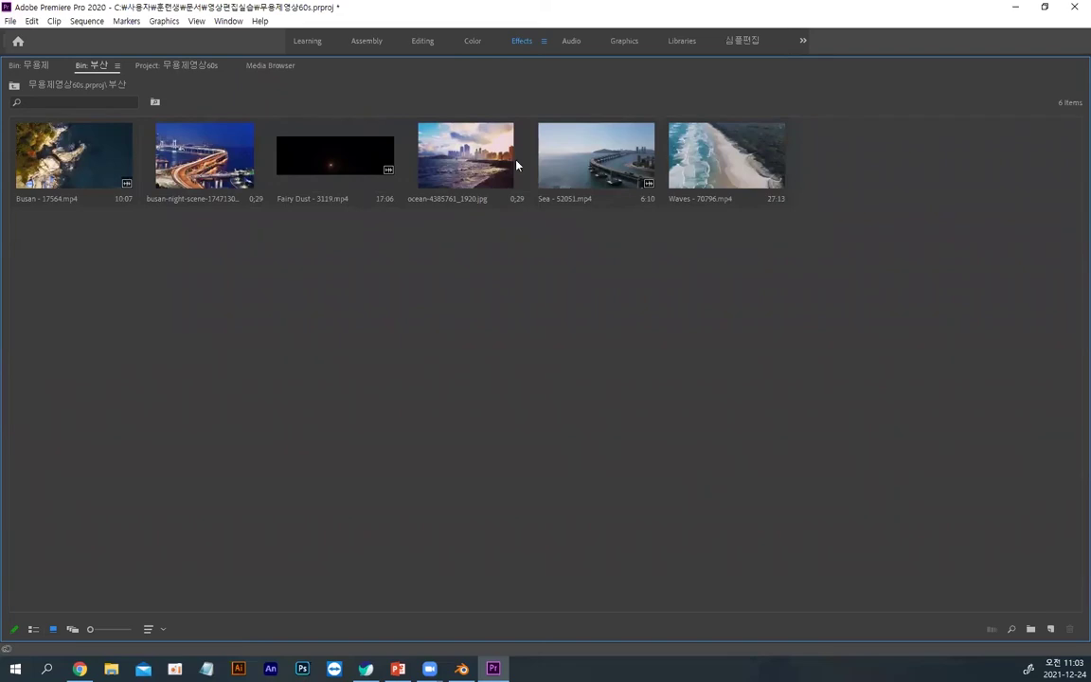
{"action": "double_click", "coordinate": [599, 160]}
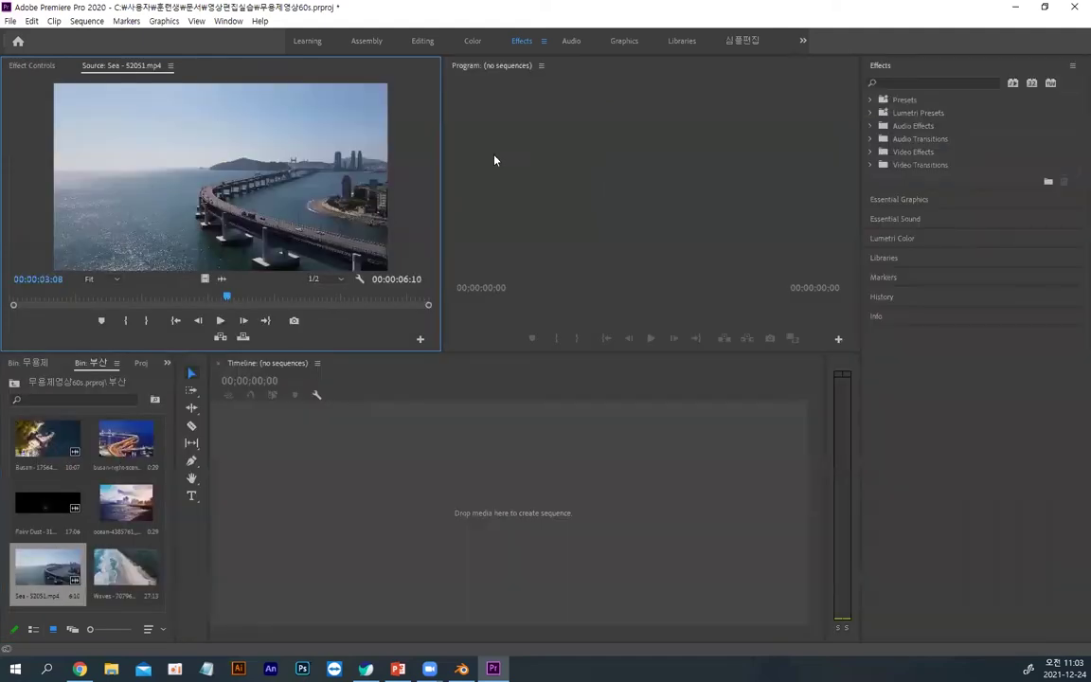
{"action": "left_click_drag", "start_coordinate": [227, 297], "coordinate": [54, 295]}
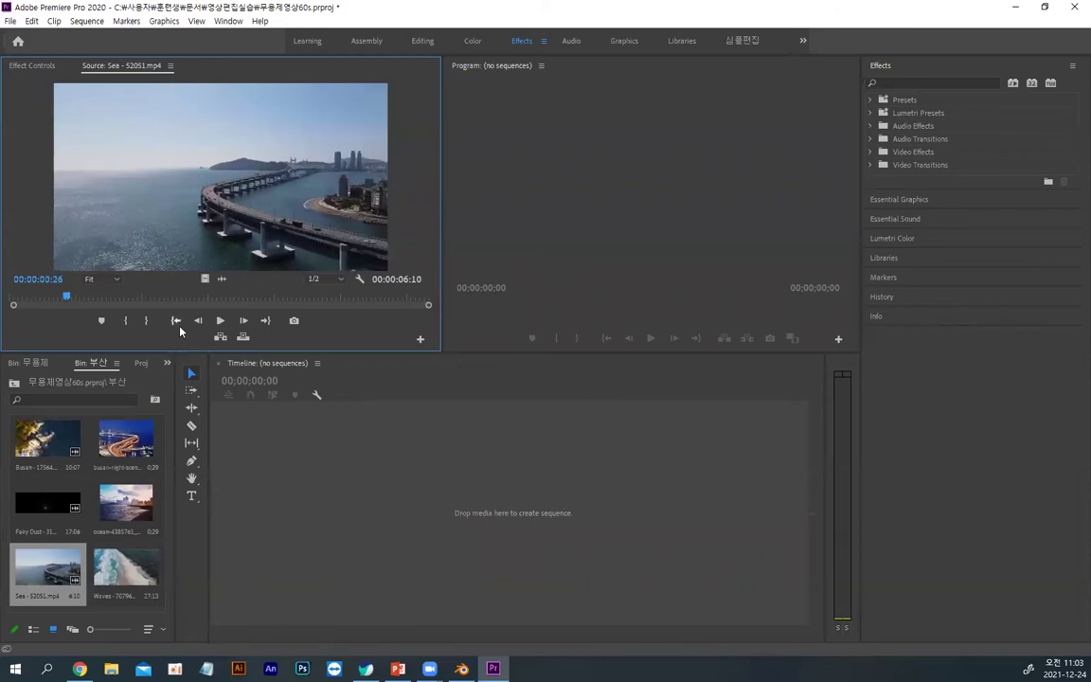
{"action": "key", "text": "space"}
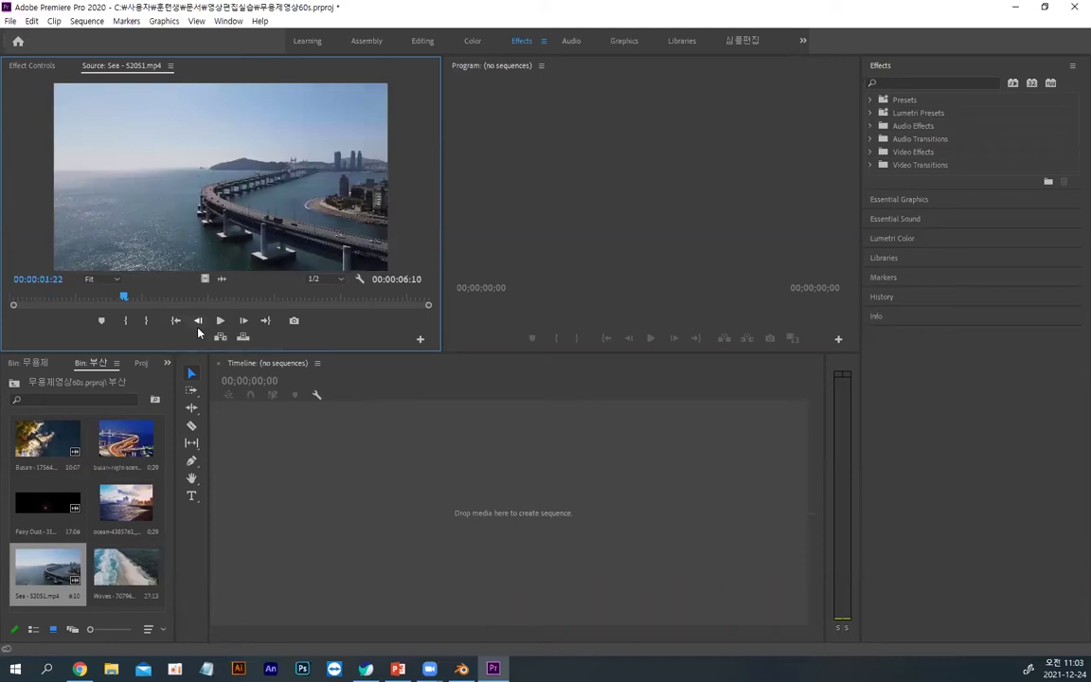
{"action": "key", "text": "Right"}
{"action": "key", "text": "Right"}
{"action": "key", "text": "Right"}
{"action": "key", "text": "Right"}
{"action": "key", "text": "Right"}
{"action": "key", "text": "Right"}
{"action": "key", "text": "Right"}
{"action": "key", "text": "Right"}
{"action": "key", "text": "Right"}
{"action": "key", "text": "Right"}
{"action": "key", "text": "Right"}
{"action": "key", "text": "Right"}
{"action": "key", "text": "Right"}
{"action": "key", "text": "Right"}
{"action": "key", "text": "Right"}
{"action": "key", "text": "Right"}
{"action": "key", "text": "Right"}
{"action": "key", "text": "Right"}
{"action": "key", "text": "Right"}
{"action": "key", "text": "Right"}
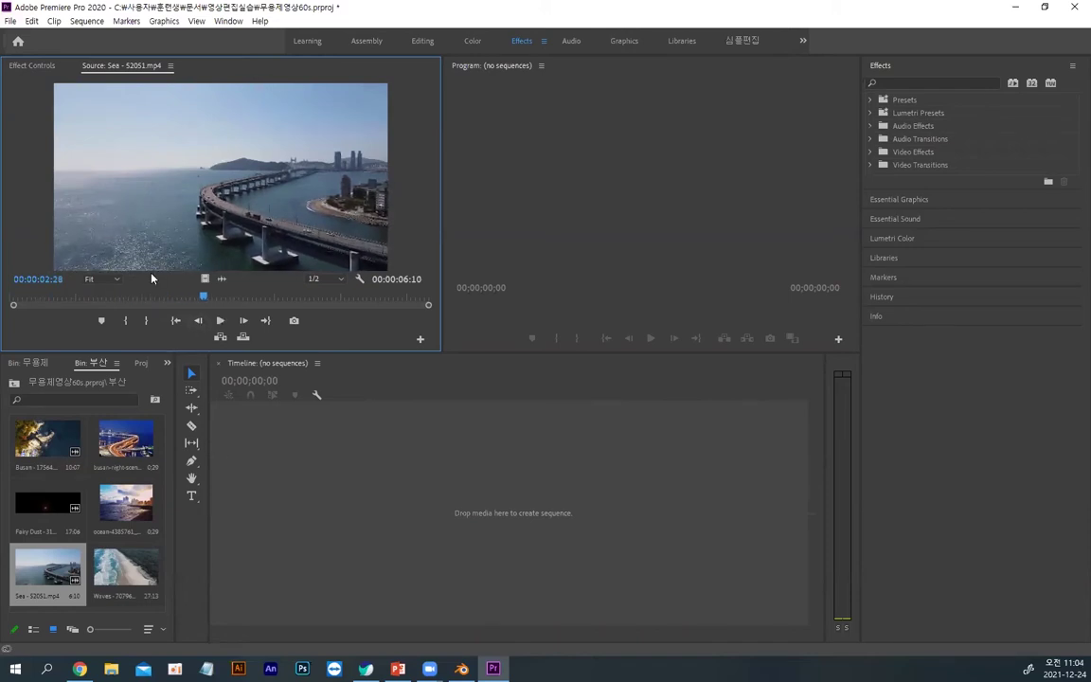
{"action": "left_click", "coordinate": [145, 323]}
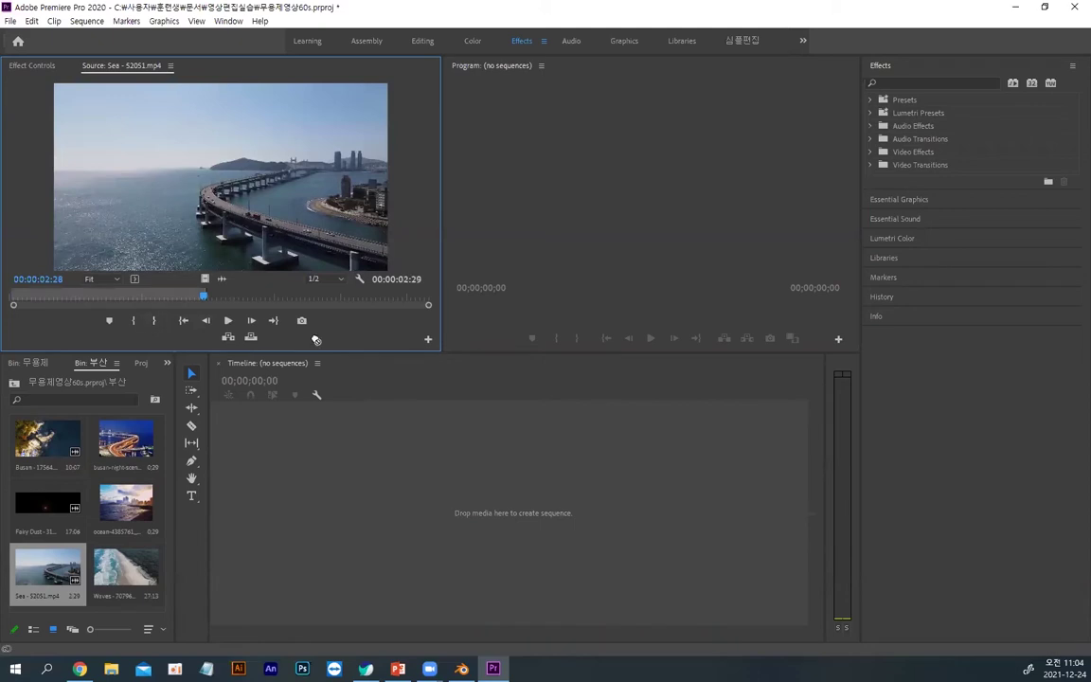
Step: Create a sequence from the trimmed Sea - 52051.mp4 clip and rename it #2-오프닝 in the top level of the project
{"action": "left_click_drag", "start_coordinate": [303, 437], "coordinate": [302, 439]}
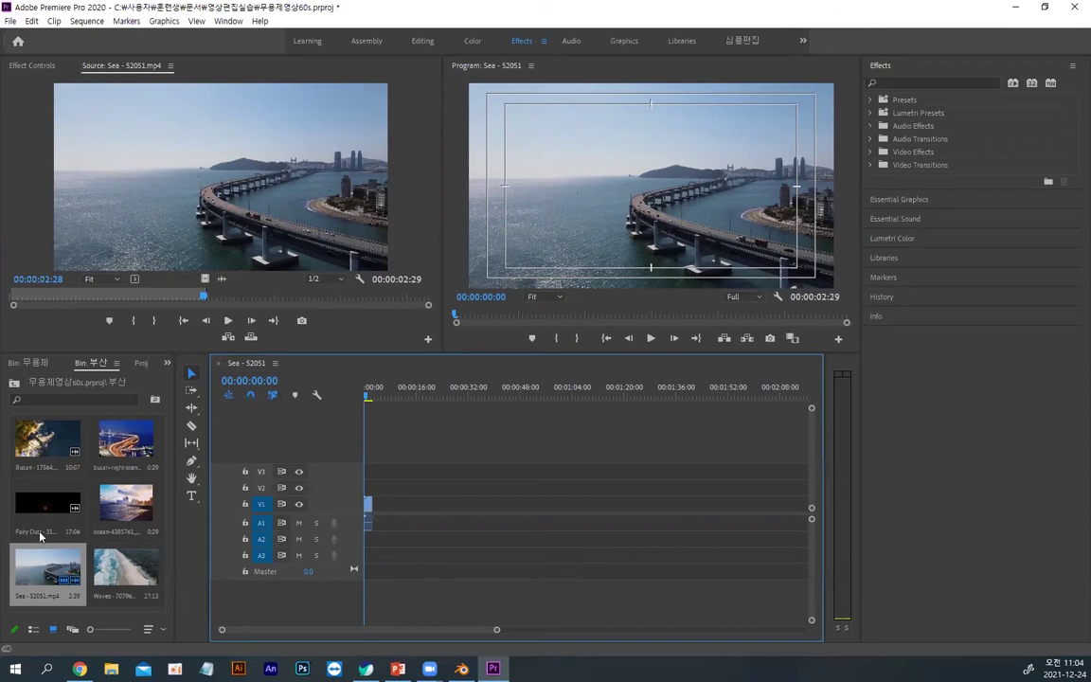
{"action": "left_click", "coordinate": [15, 384]}
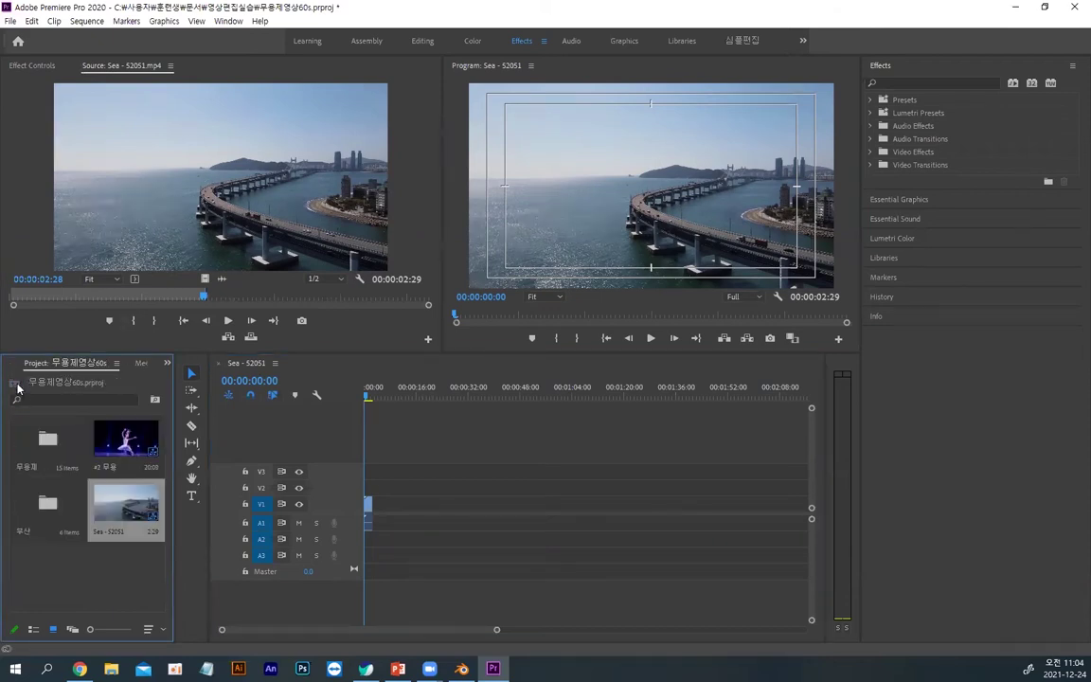
{"action": "left_click", "coordinate": [107, 533]}
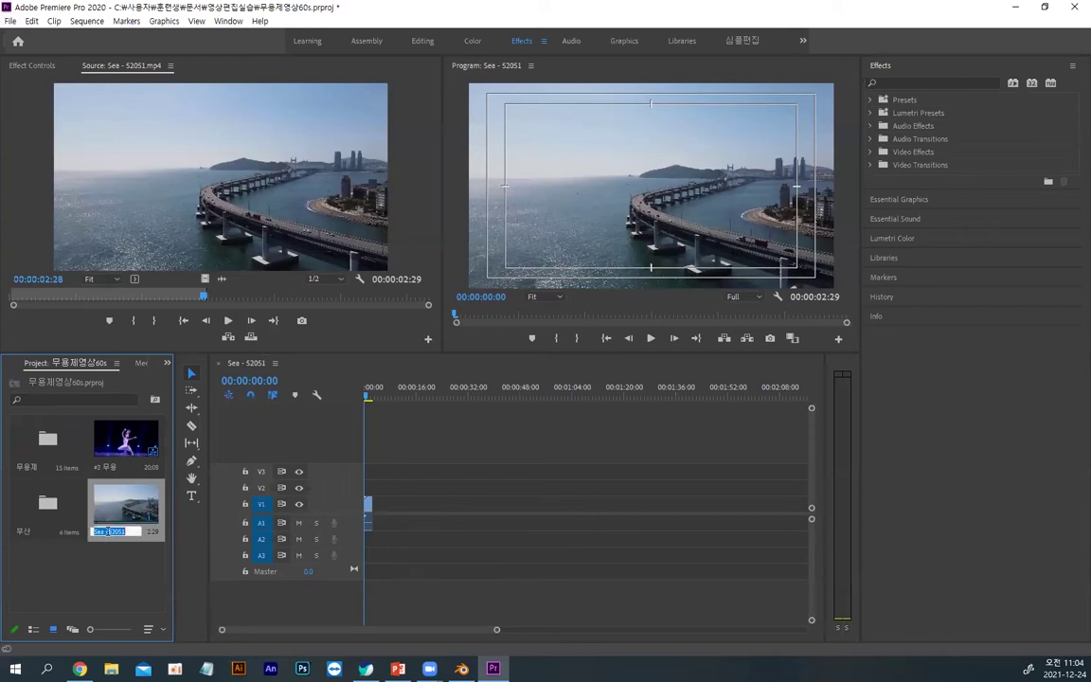
{"action": "type", "text": "ㅂ"}
{"action": "type", "text": "2"}
{"action": "type", "text": " ㅂ"}
{"action": "type", "text": "ㅜ"}
{"action": "type", "text": "ㅇㅛㅇ"}
{"action": "left_click", "coordinate": [110, 566]}
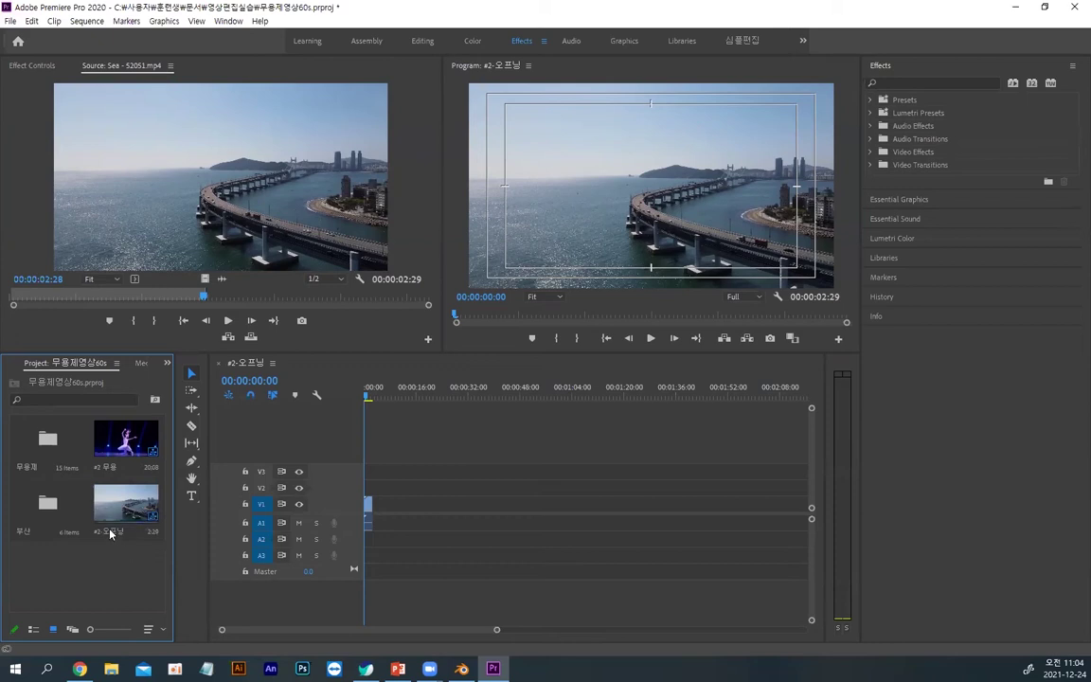
Step: Correct the number in the opening sequence's name so that it reads #1-오프닝
{"action": "left_click", "coordinate": [110, 533]}
{"action": "left_click", "coordinate": [95, 532]}
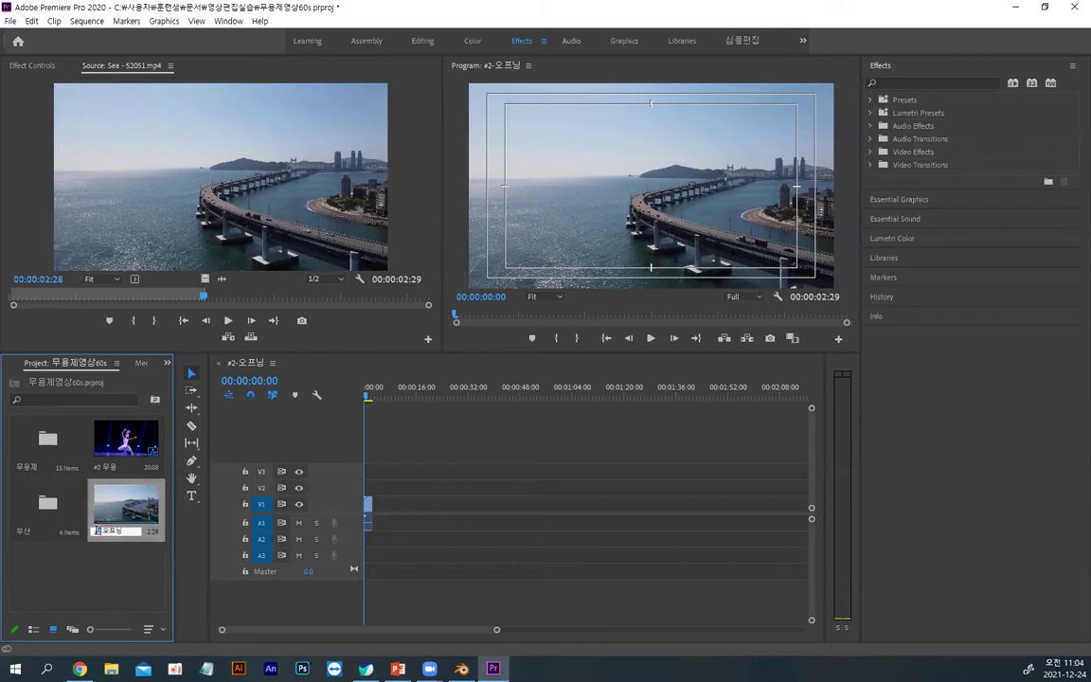
{"action": "type", "text": "1"}
{"action": "key", "text": "Return"}
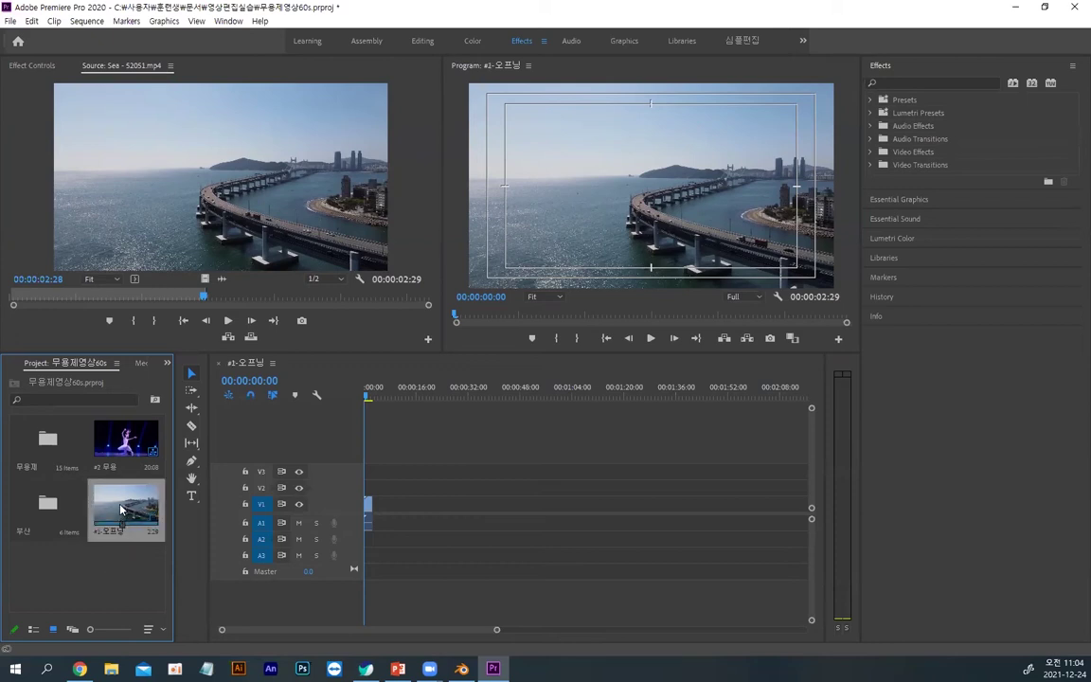
Step: Open Busan - 17564.mp4 from the 부산 bin in the Source monitor and set its Out point at 00:00:05:29
{"action": "left_click", "coordinate": [409, 462]}
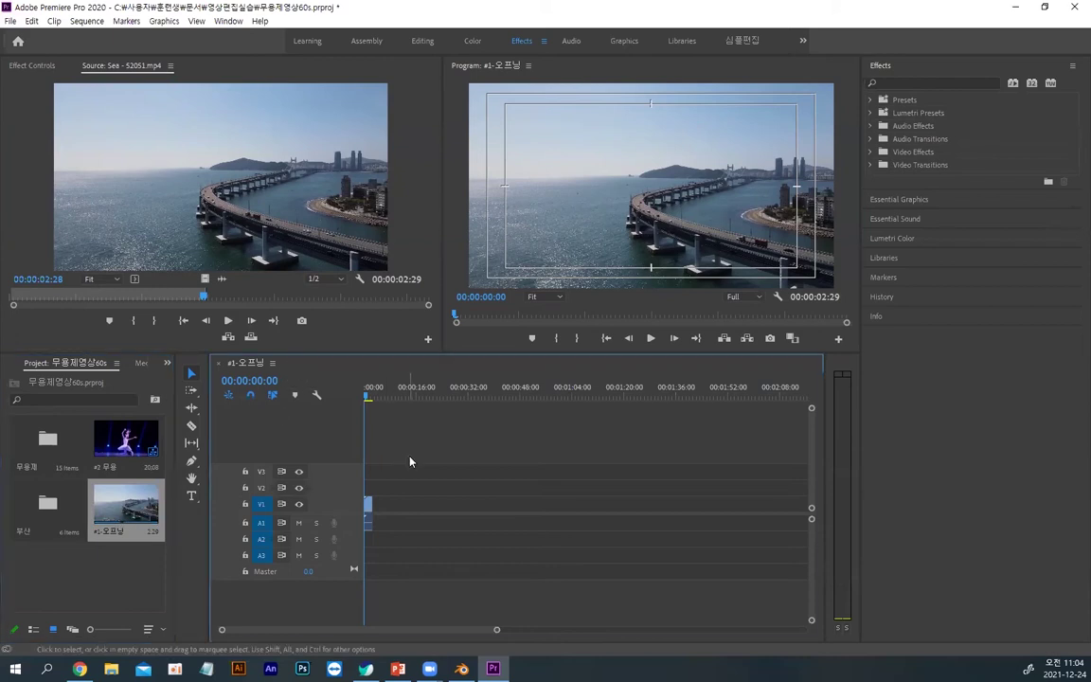
{"action": "key", "text": "equal"}
{"action": "key", "text": "equal"}
{"action": "key", "text": "equal"}
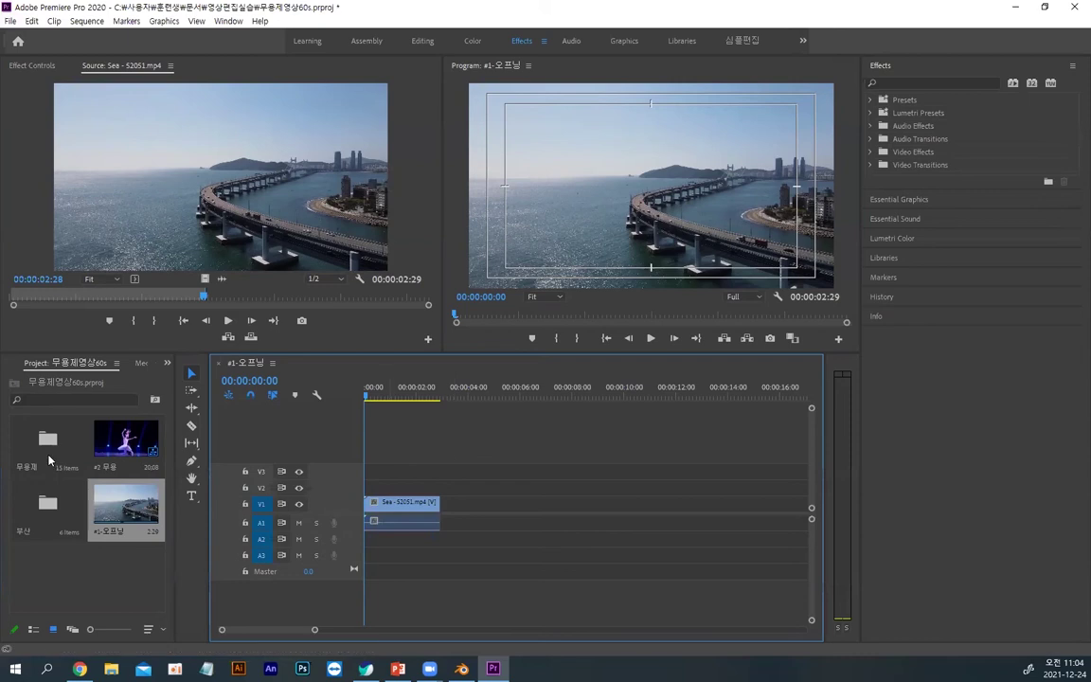
{"action": "double_click", "coordinate": [48, 502]}
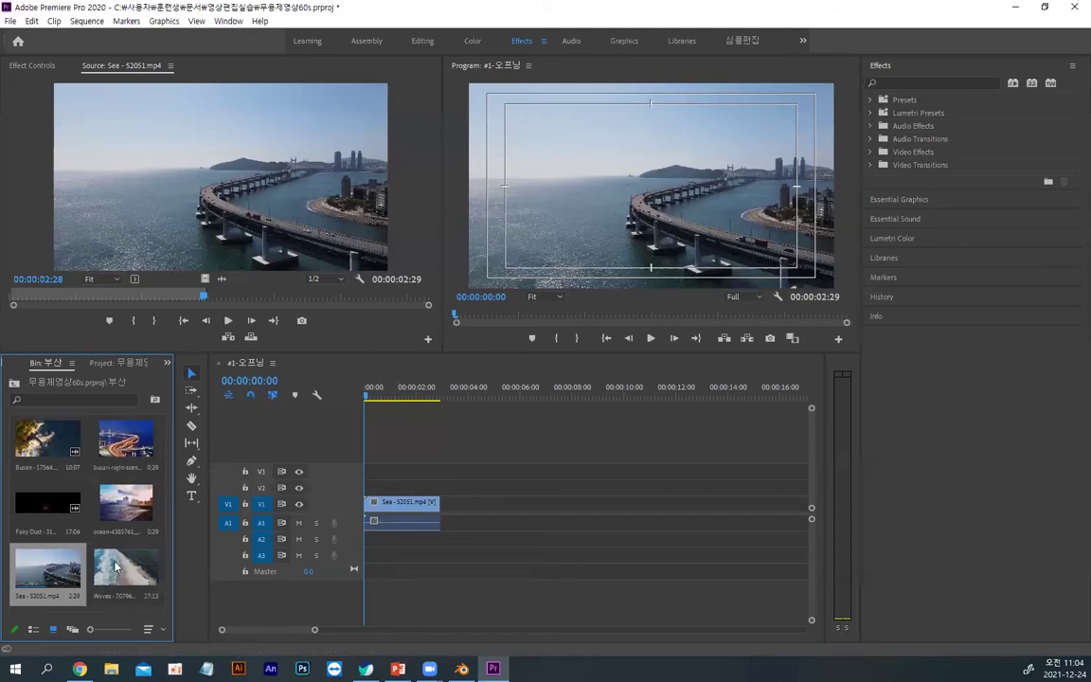
{"action": "left_click", "coordinate": [386, 512]}
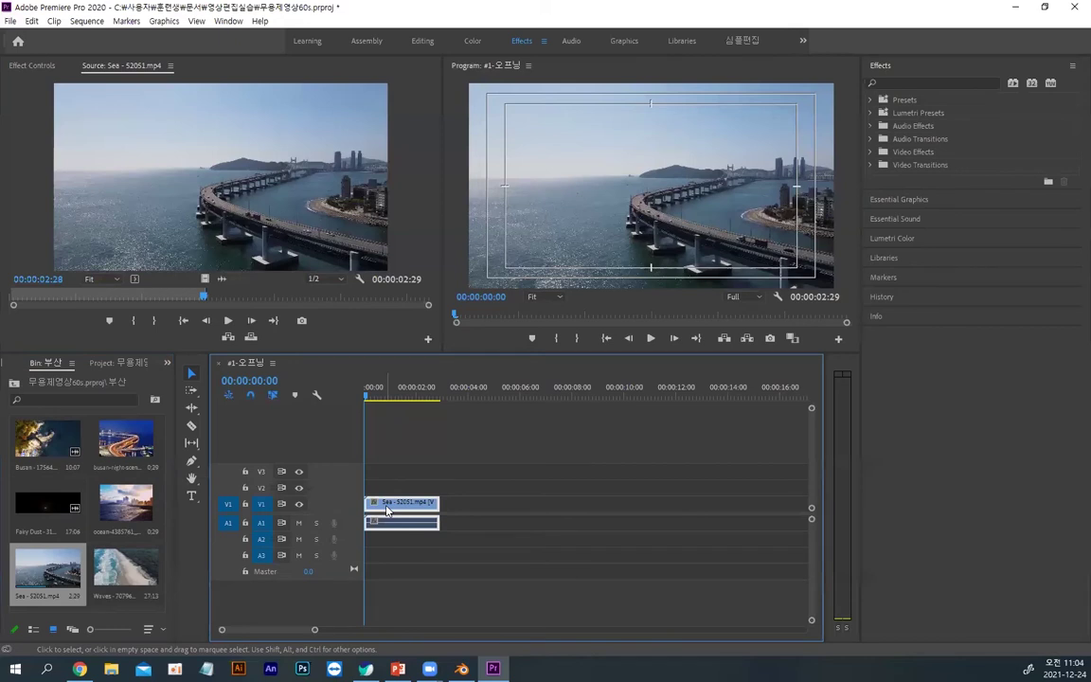
{"action": "left_click", "coordinate": [126, 446]}
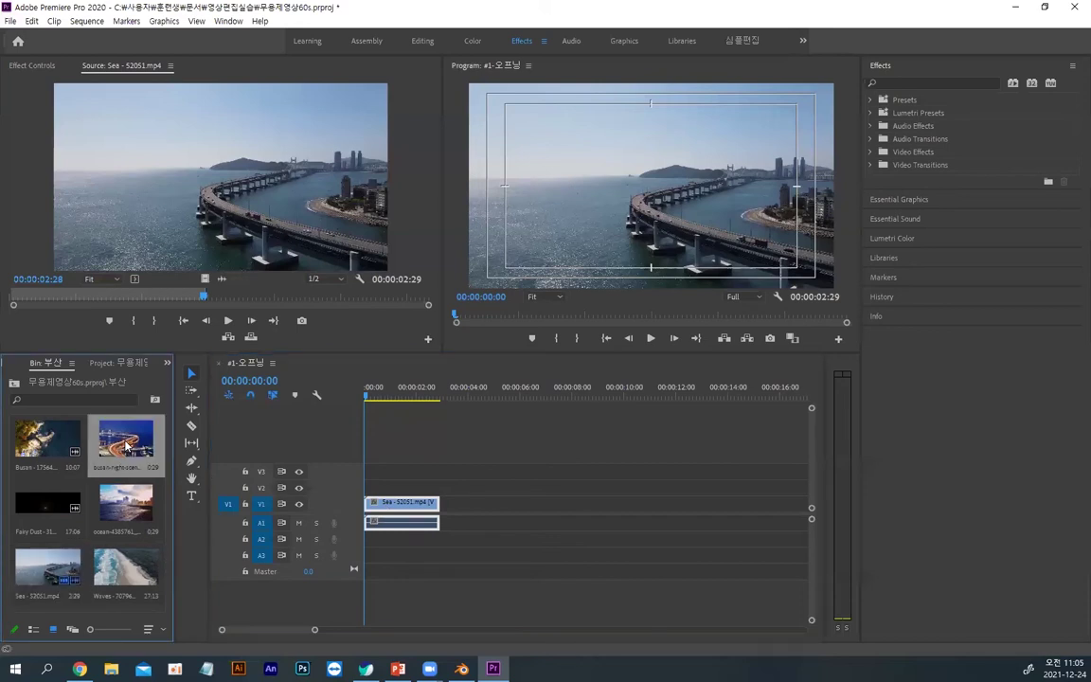
{"action": "left_click", "coordinate": [42, 443]}
{"action": "double_click", "coordinate": [41, 443]}
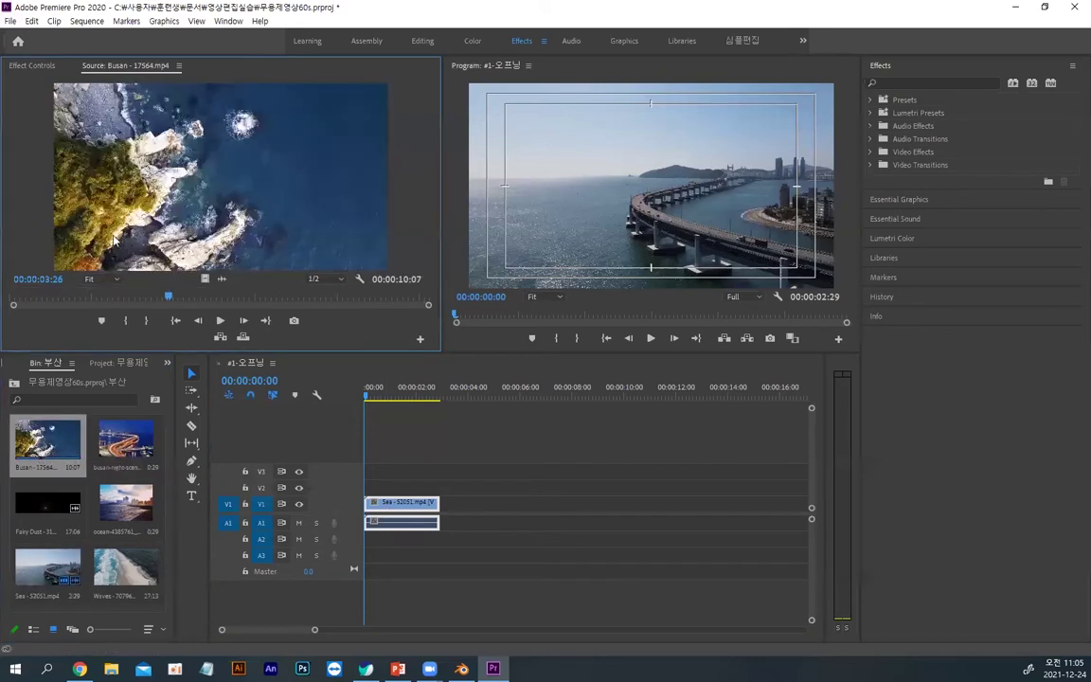
{"action": "left_click_drag", "start_coordinate": [112, 301], "coordinate": [254, 303]}
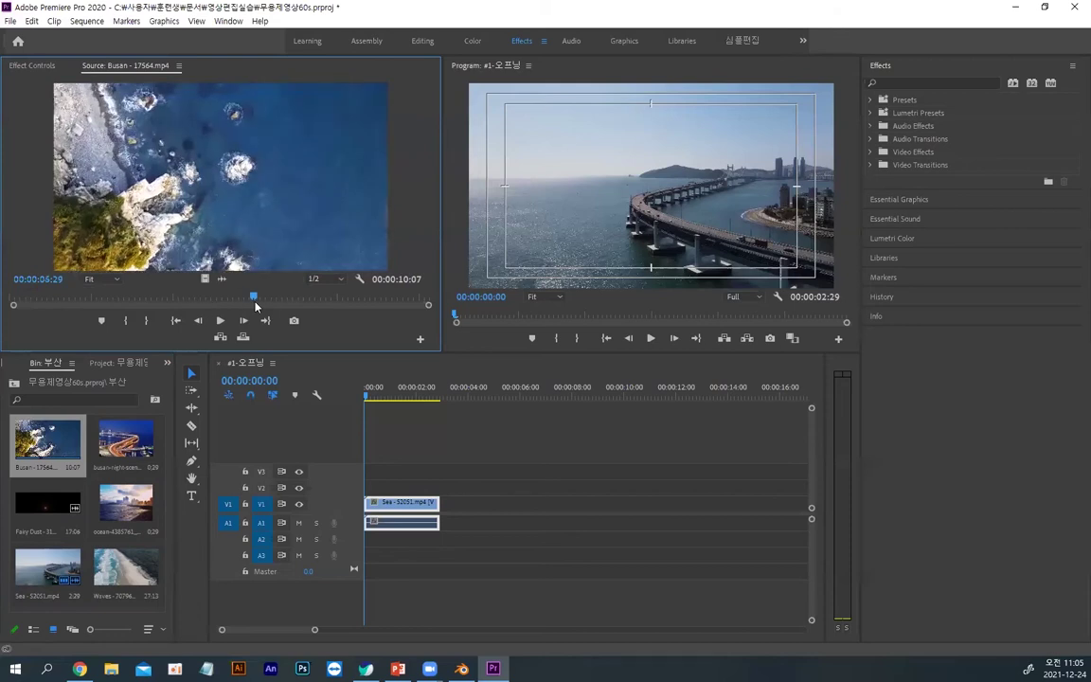
{"action": "key", "text": "o"}
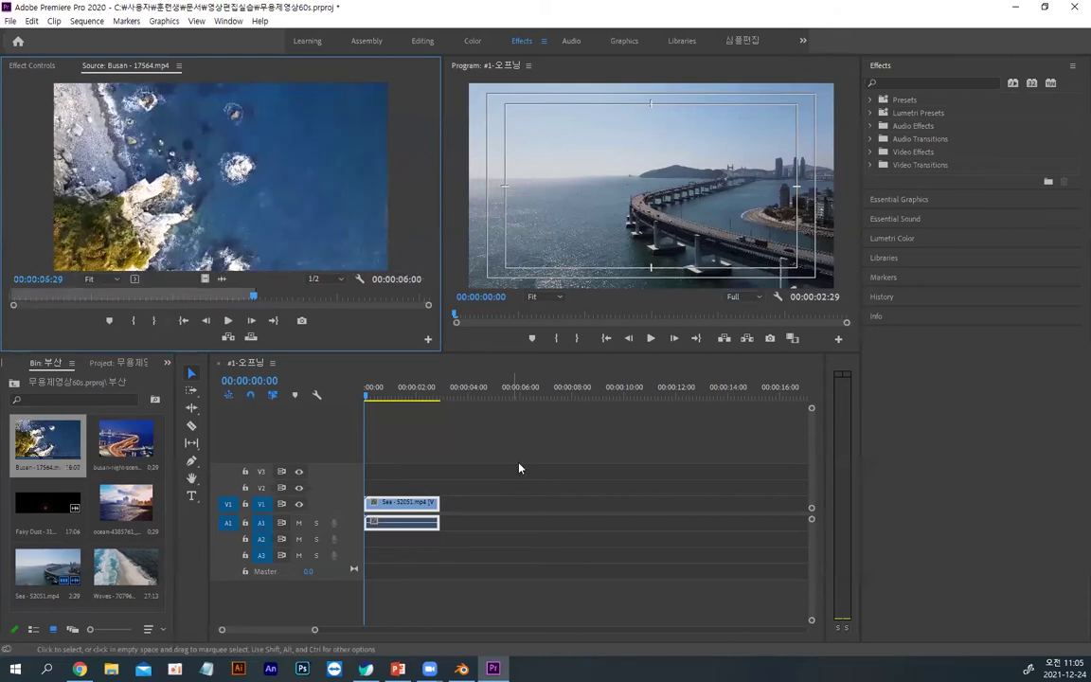
Step: Try inserting the trimmed Busan - 17564.mp4 into the middle of the Sea clip at 00:00:00:25 and undo the insertion
{"action": "left_click", "coordinate": [421, 512]}
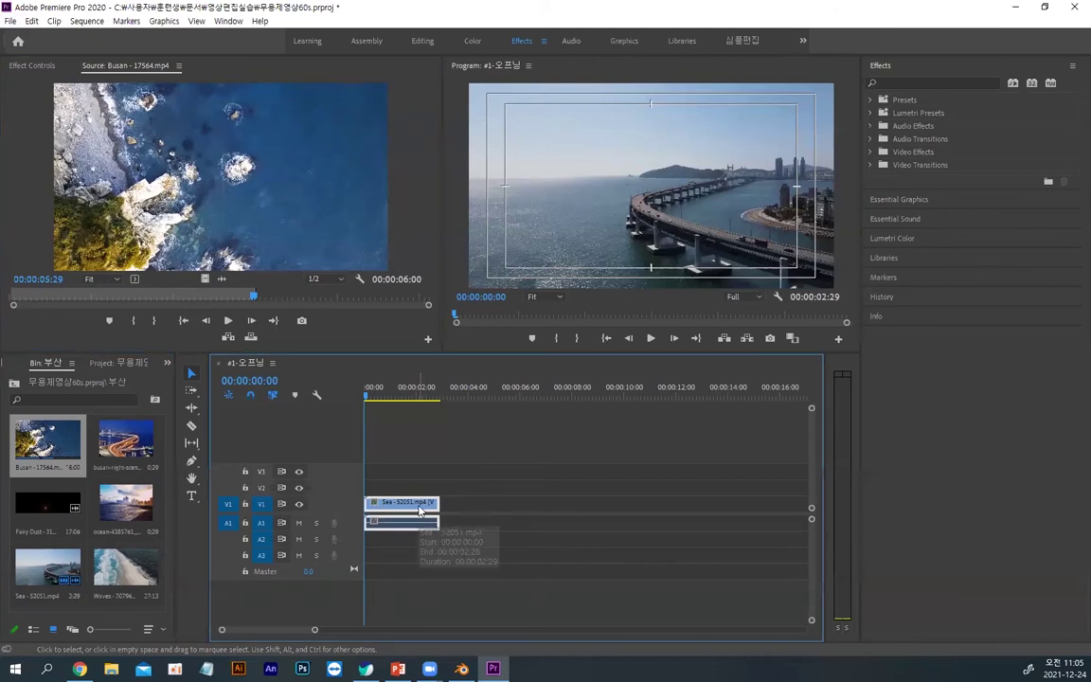
{"action": "key", "text": "End"}
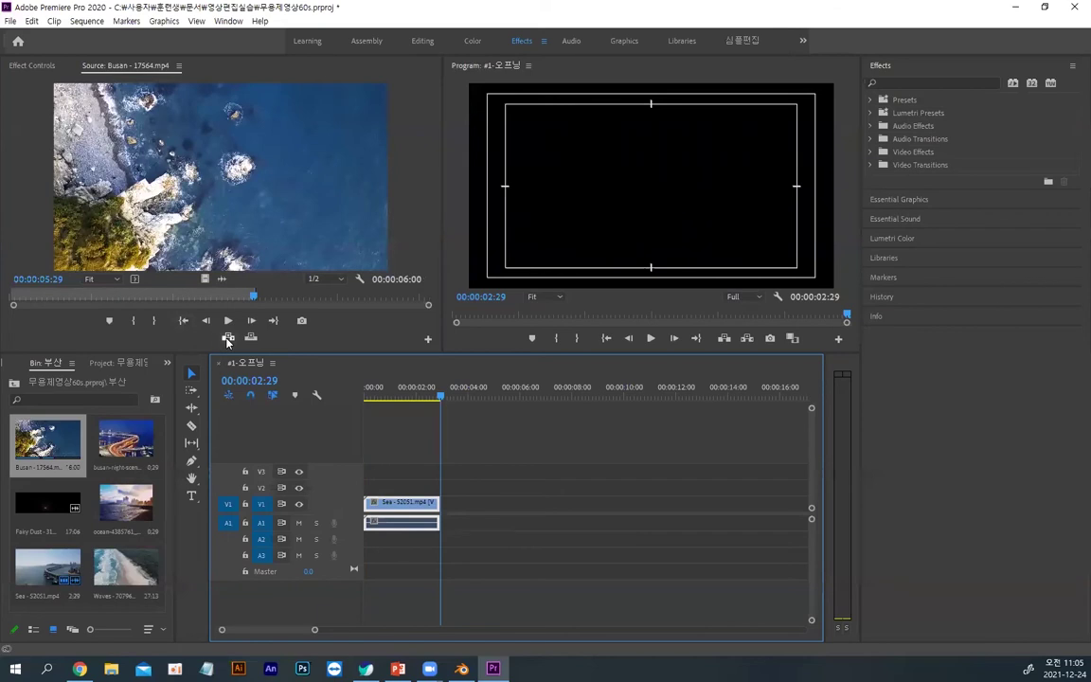
{"action": "left_click", "coordinate": [386, 398]}
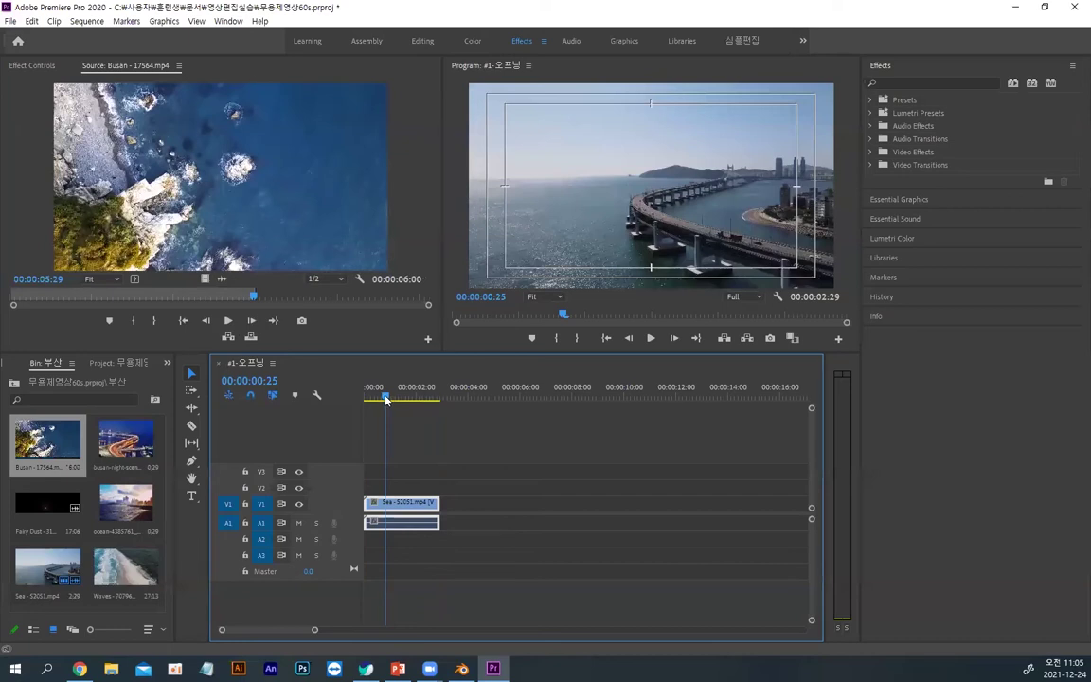
{"action": "left_click", "coordinate": [229, 338]}
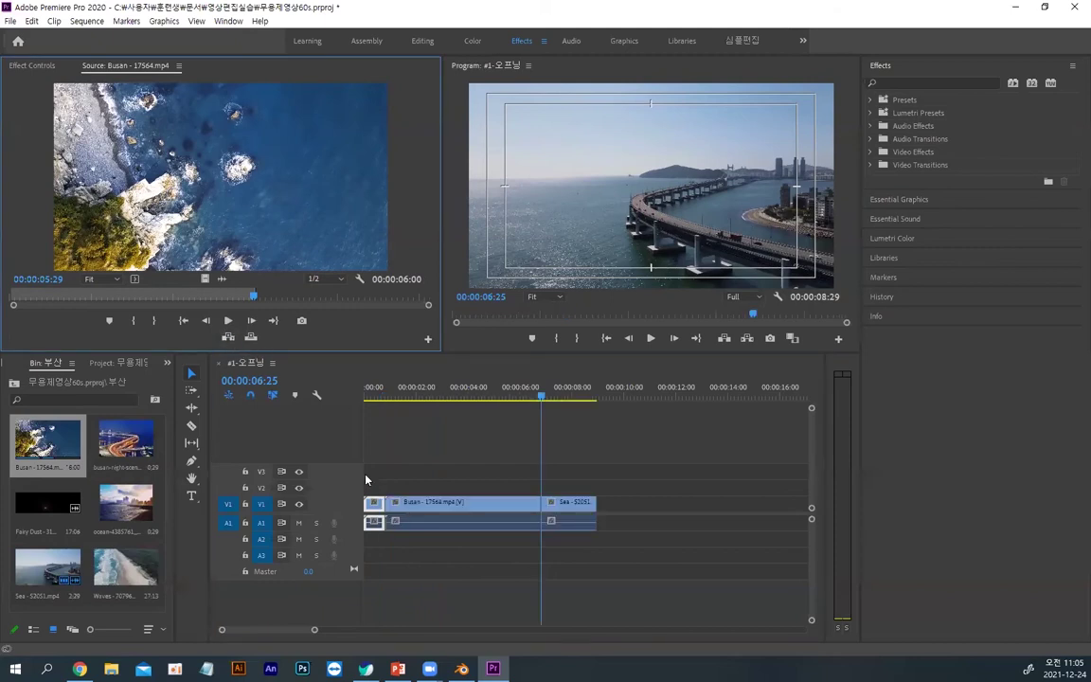
{"action": "key", "text": "ctrl+z"}
Step: Insert the trimmed Busan - 17564.mp4 directly after the Sea clip, cut it at 00:00:05:29 and delete the part behind the cut
{"action": "left_click", "coordinate": [418, 509]}
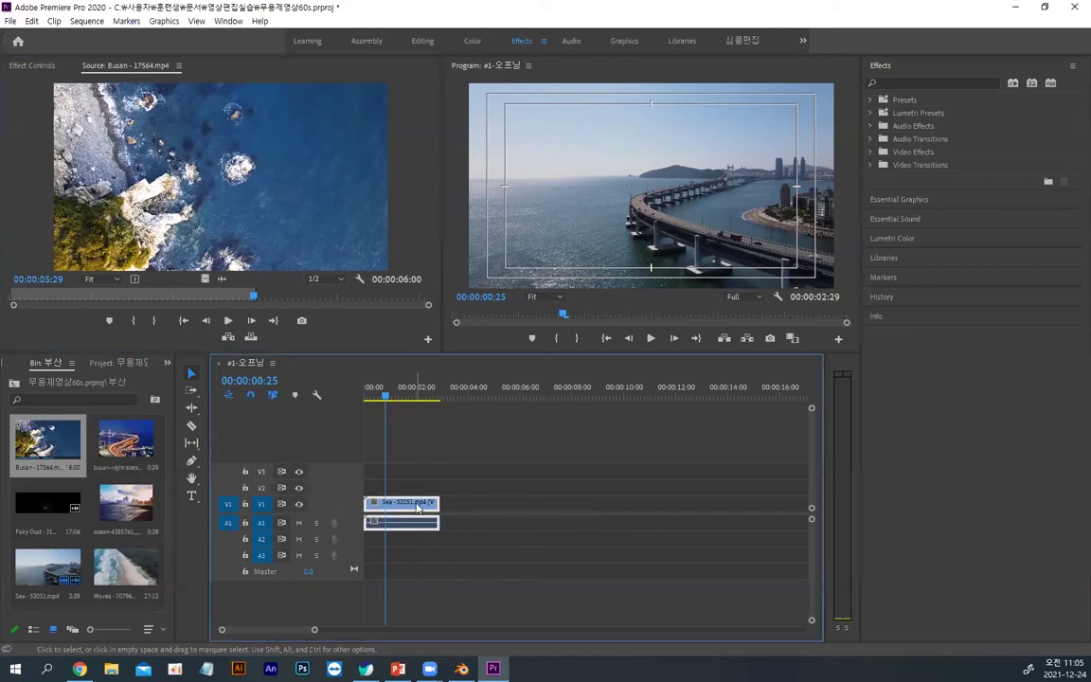
{"action": "key", "text": "Down"}
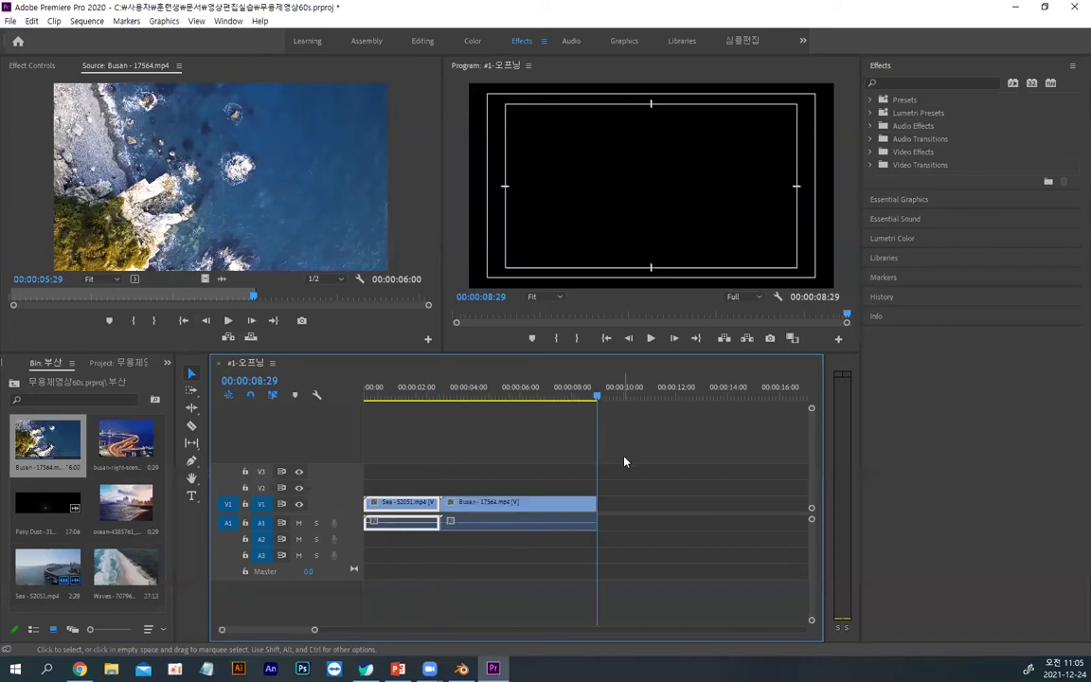
{"action": "left_click_drag", "start_coordinate": [600, 402], "coordinate": [521, 426]}
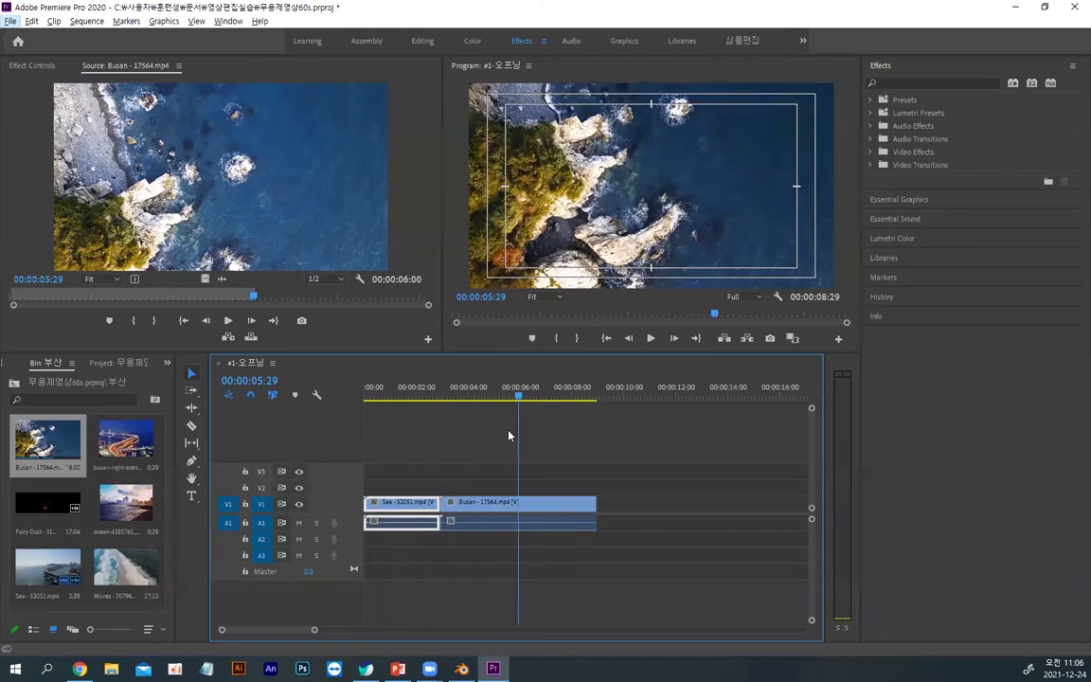
{"action": "left_click", "coordinate": [540, 490]}
{"action": "key", "text": "ctrl+k"}
{"action": "left_click_drag", "start_coordinate": [548, 488], "coordinate": [586, 555]}
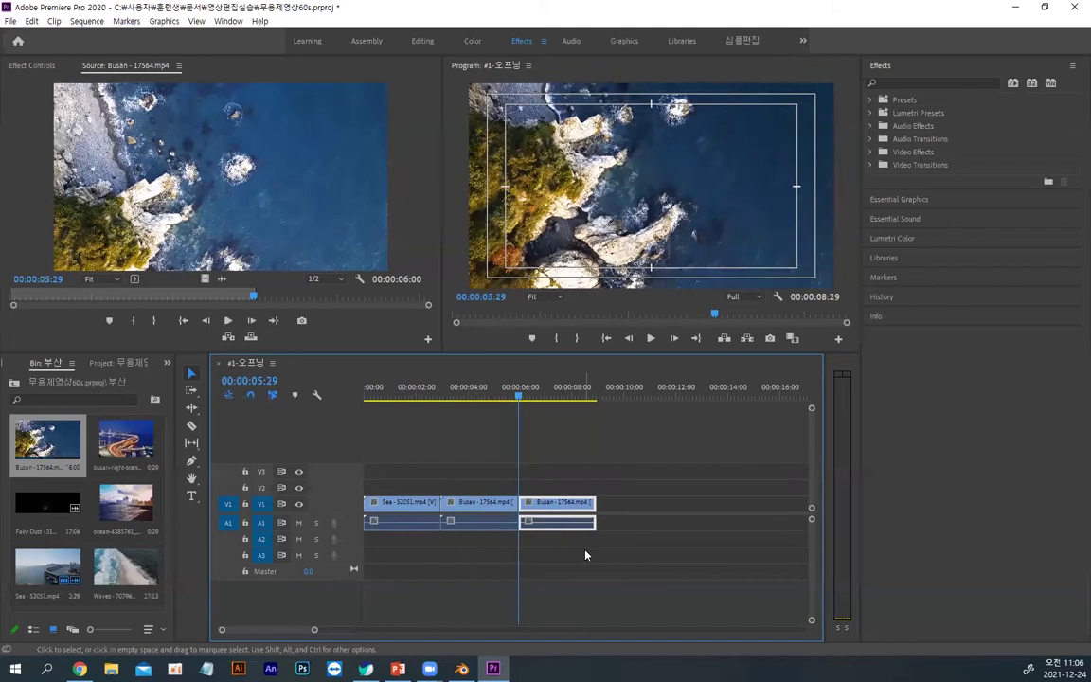
{"action": "key", "text": "Delete"}
Step: Cut the Sea - 52051.mp4 clip at 00:00:02:03, delete its remainder and ripple delete the gap before the Busan clip
{"action": "mouse_move", "coordinate": [520, 400]}
{"action": "left_mouse_down"}
{"action": "mouse_move", "coordinate": [367, 400]}
{"action": "mouse_move", "coordinate": [436, 409]}
{"action": "mouse_move", "coordinate": [358, 410]}
{"action": "mouse_move", "coordinate": [411, 413]}
{"action": "left_mouse_up"}
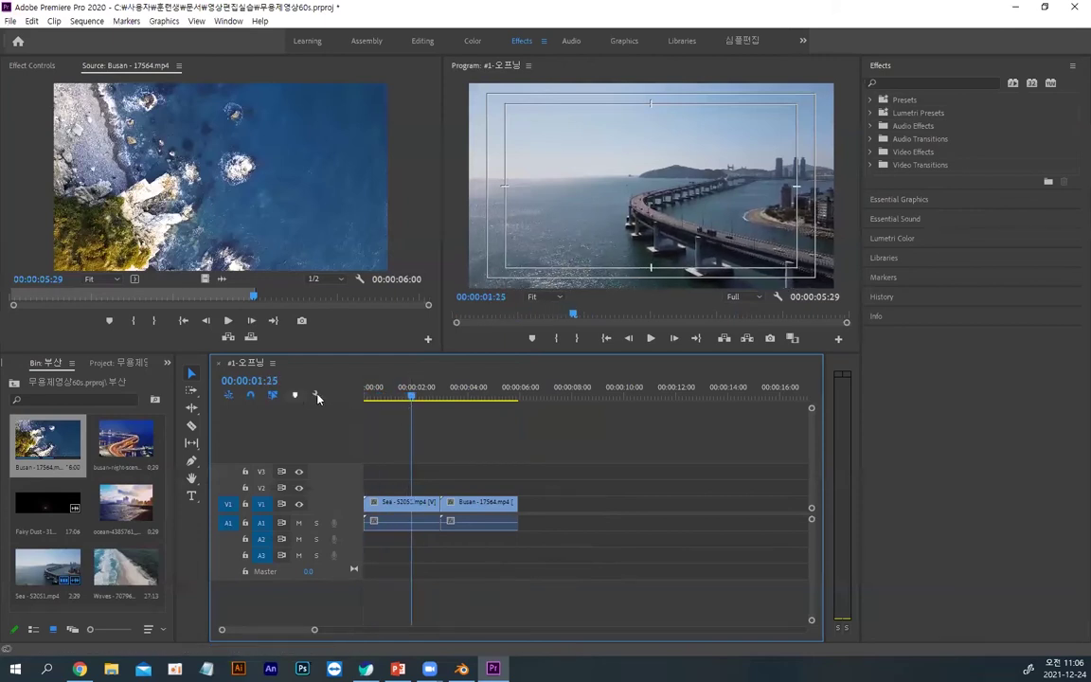
{"action": "left_click", "coordinate": [419, 398]}
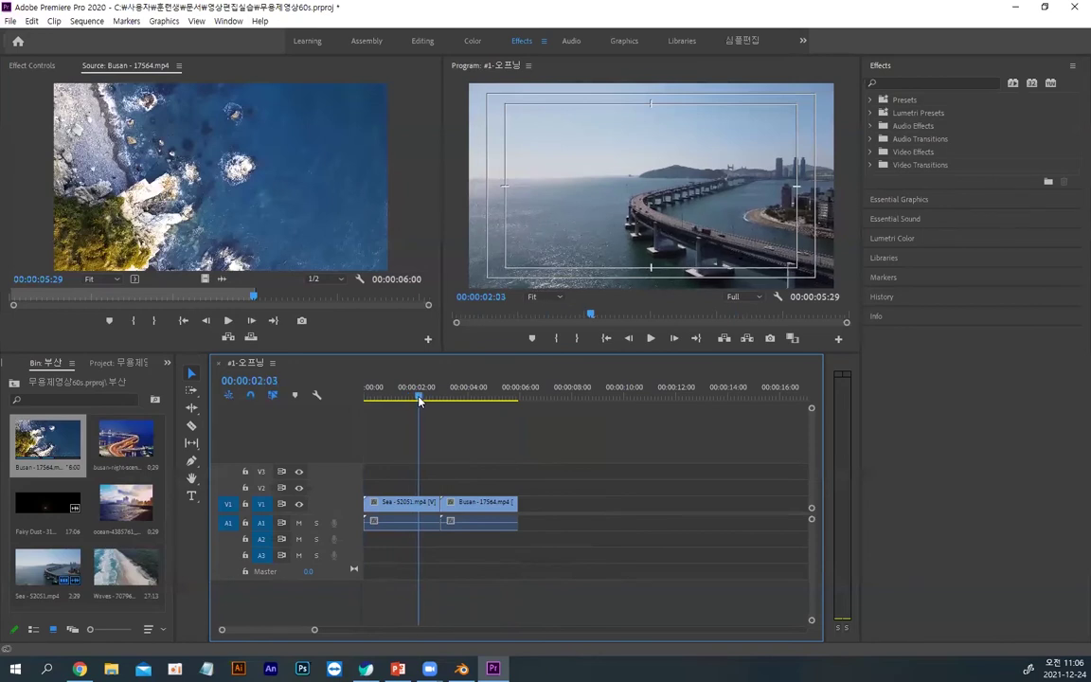
{"action": "key", "text": "ctrl+k"}
{"action": "left_click", "coordinate": [430, 503]}
{"action": "key", "text": "Delete"}
{"action": "right_click", "coordinate": [428, 503]}
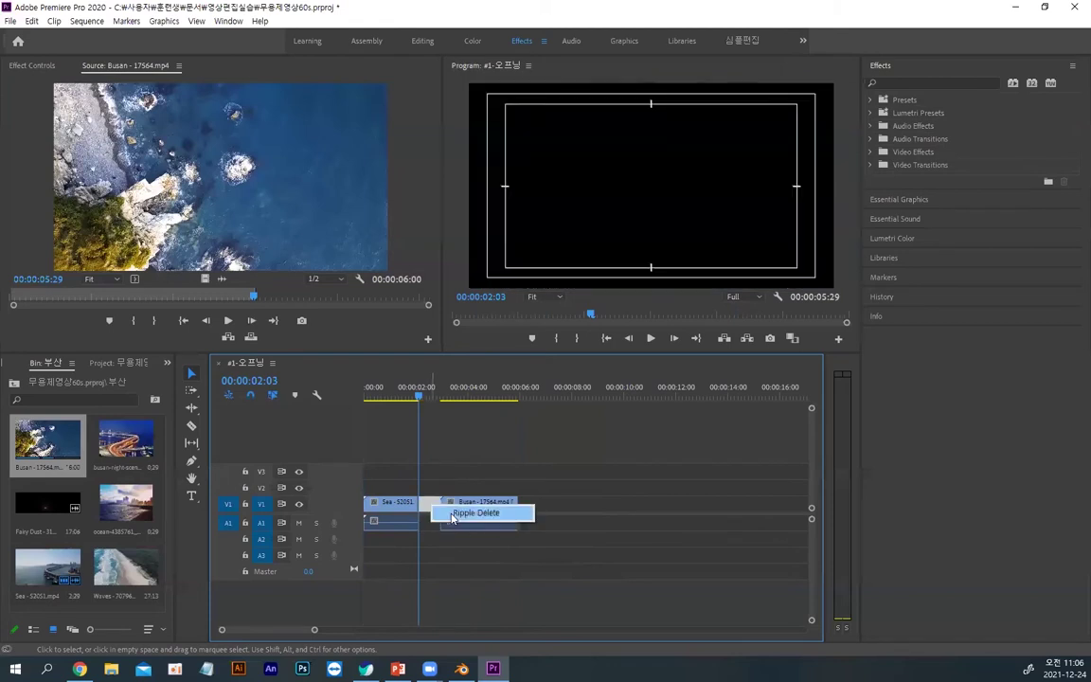
{"action": "left_click", "coordinate": [461, 511]}
Step: Cut the Busan - 17564.mp4 clip at 00:00:03:25 in the sequence and delete the part behind the cut
{"action": "left_click_drag", "start_coordinate": [415, 393], "coordinate": [463, 401]}
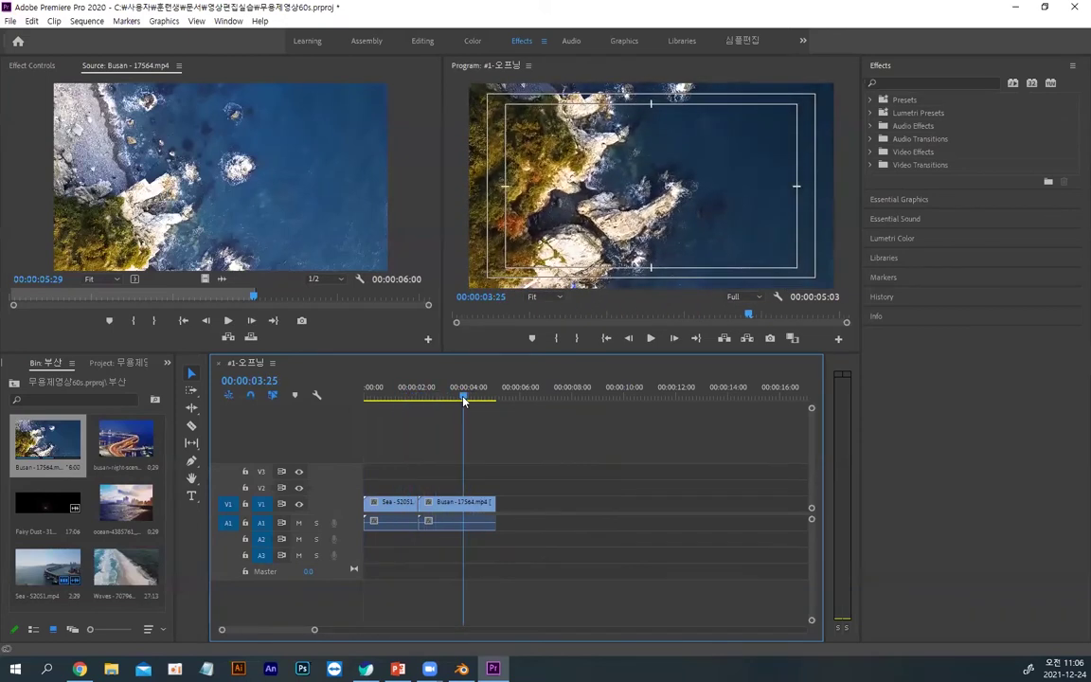
{"action": "key", "text": "ctrl+k"}
{"action": "left_click", "coordinate": [474, 515]}
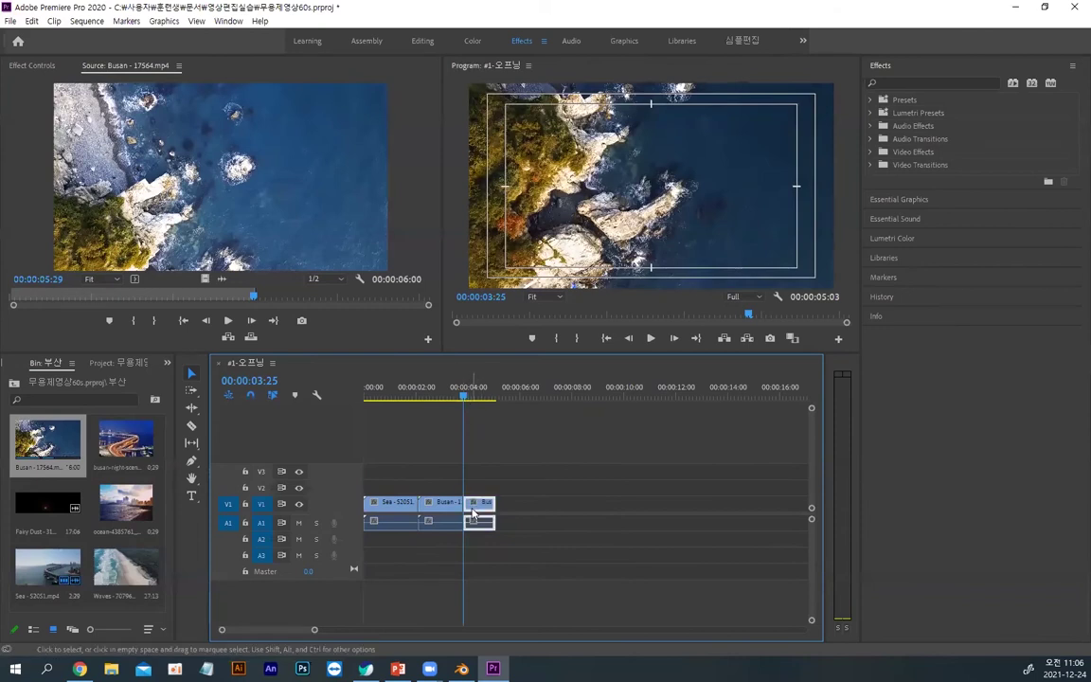
{"action": "key", "text": "Delete"}
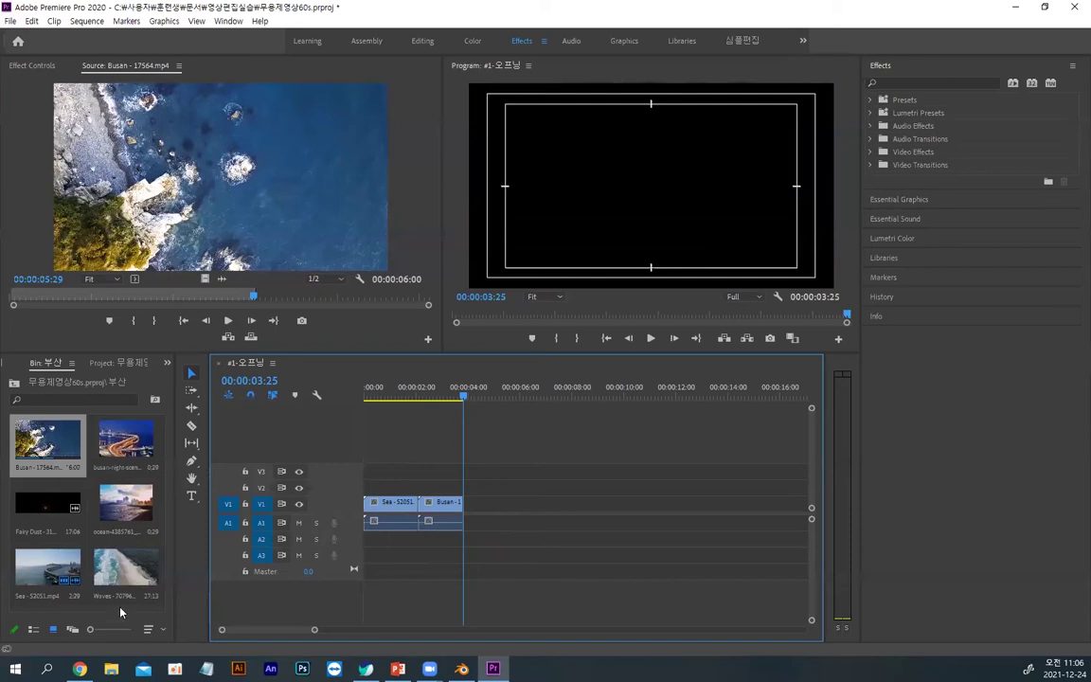
Step: Preview the Fairy Dust clip in the Source monitor and place the busan-night-scene image on V1 directly after the Busan clip
{"action": "double_click", "coordinate": [57, 504]}
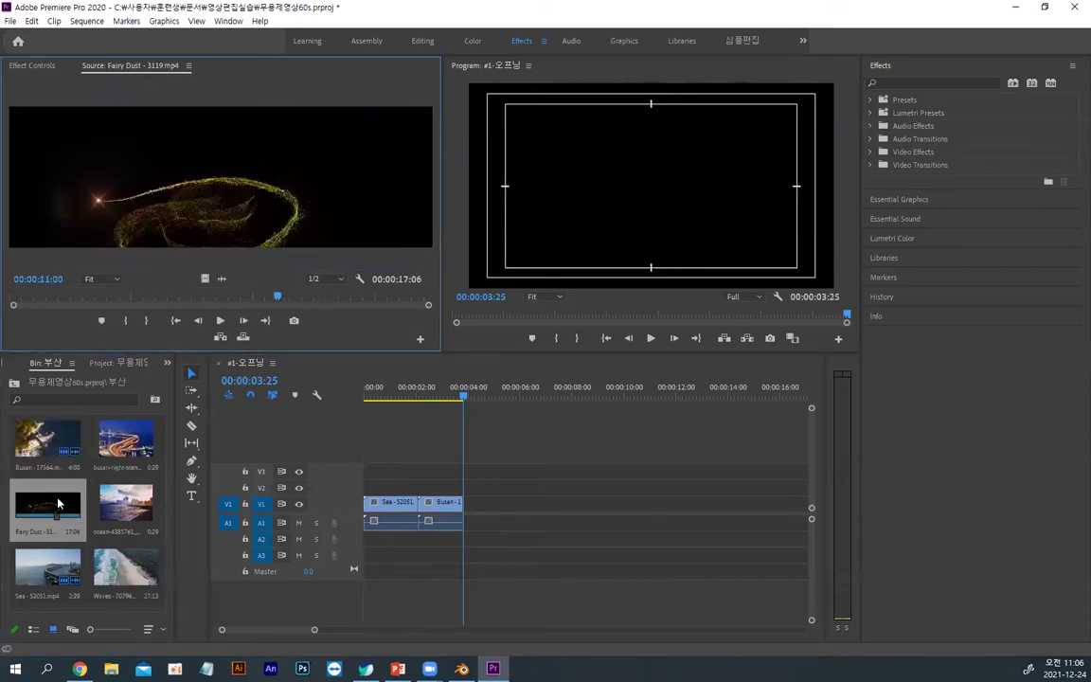
{"action": "left_click", "coordinate": [220, 321]}
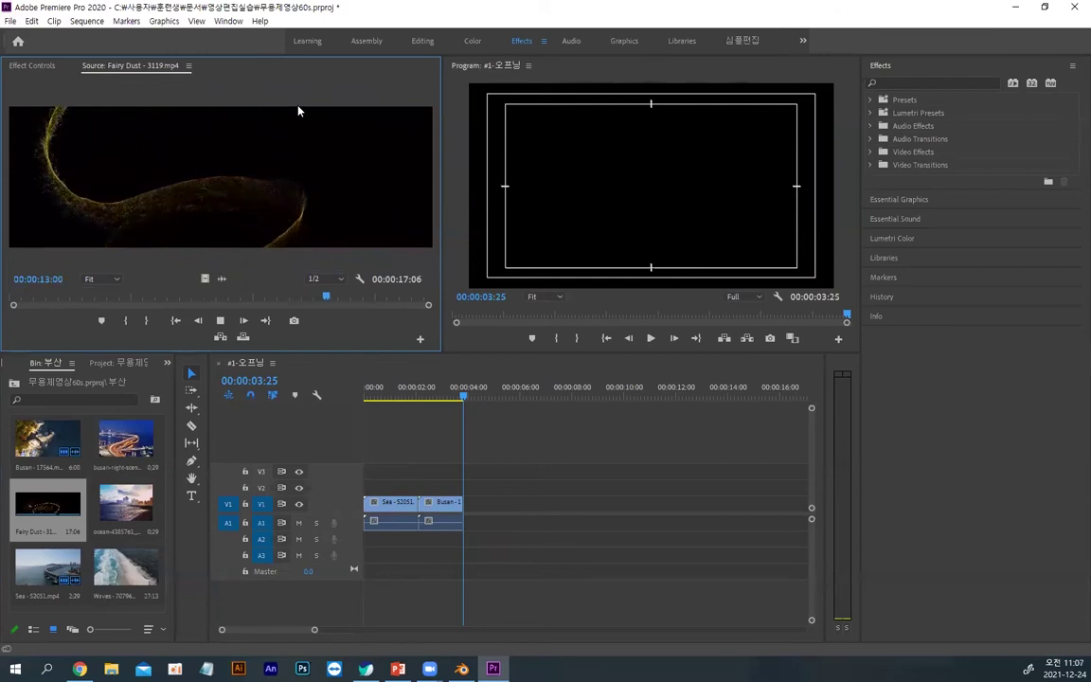
{"action": "key", "text": "space"}
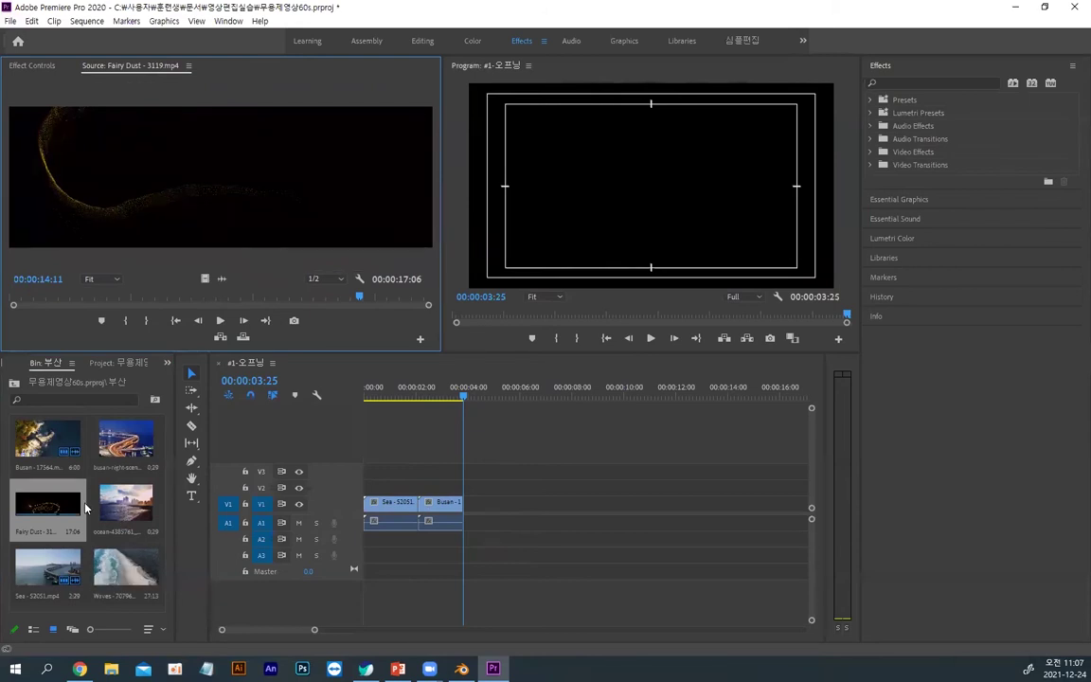
{"action": "left_click", "coordinate": [121, 442]}
{"action": "left_click_drag", "start_coordinate": [121, 442], "coordinate": [474, 507]}
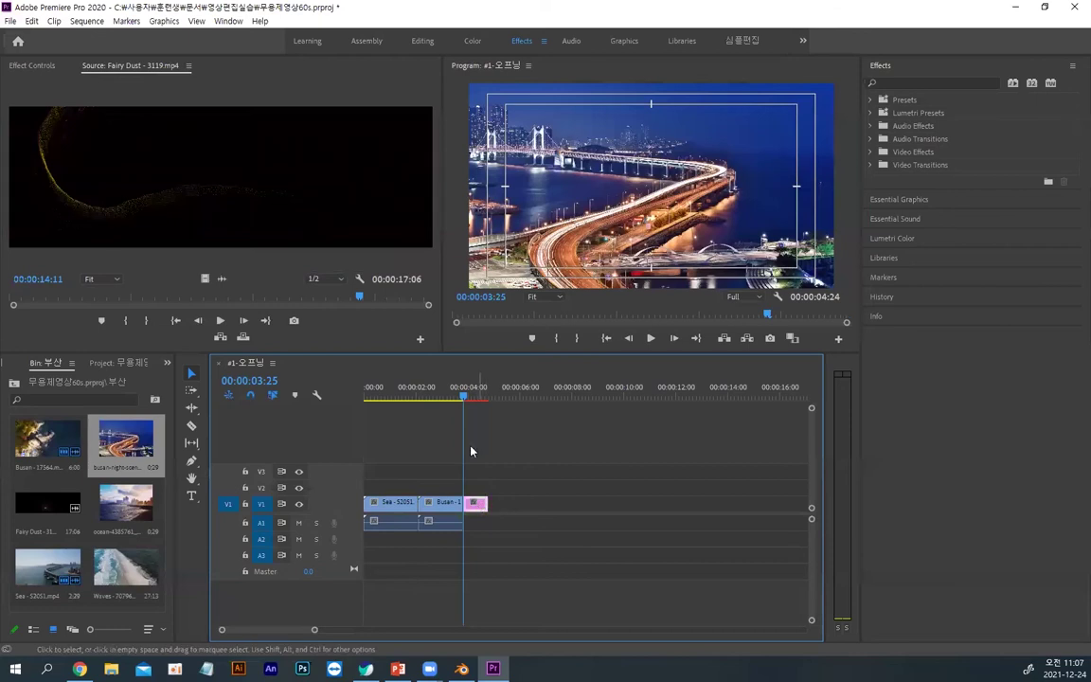
Step: Extend the end of the busan-night-scene image on V1 to 00:00:05:00
{"action": "left_click", "coordinate": [248, 382]}
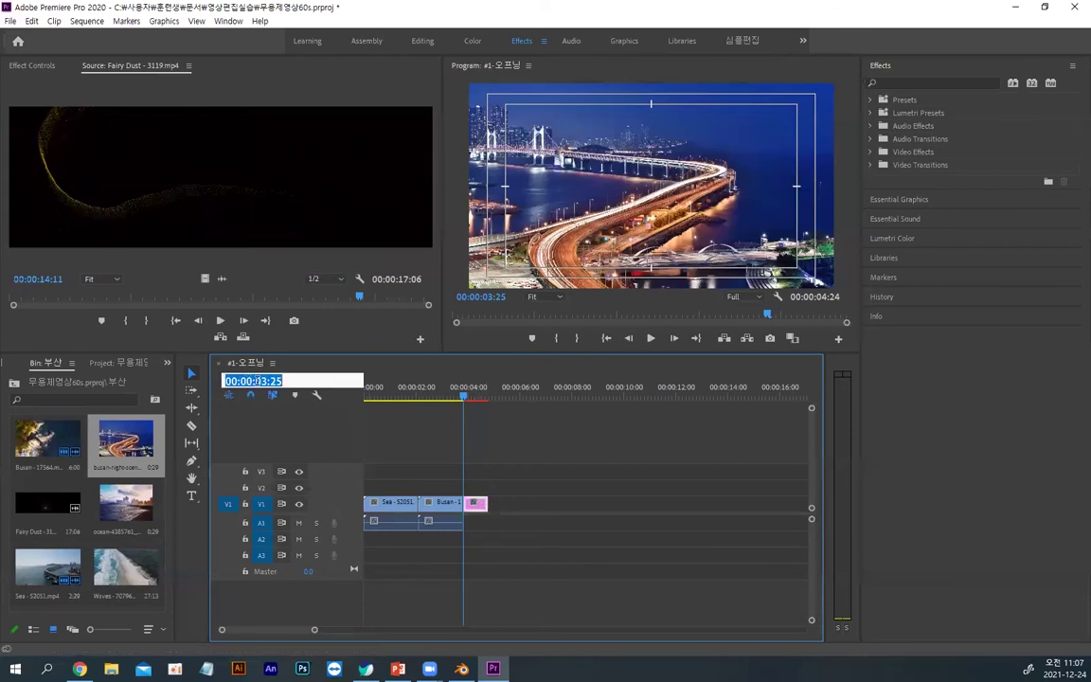
{"action": "type", "text": "5."}
{"action": "key", "text": "Return"}
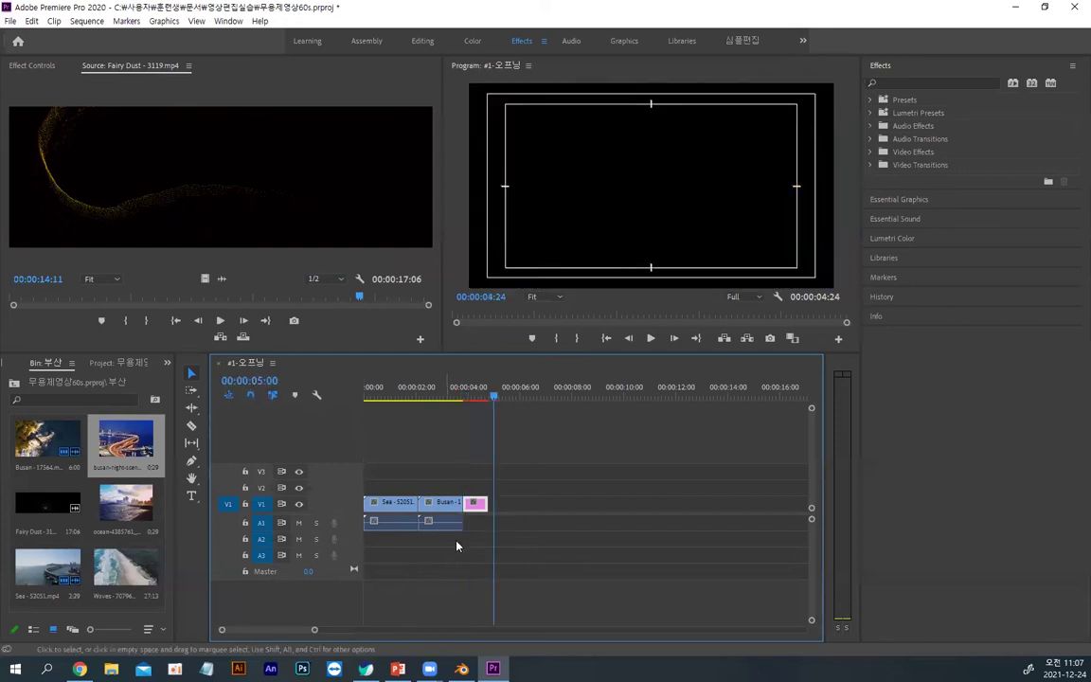
{"action": "left_click_drag", "start_coordinate": [482, 504], "coordinate": [492, 504]}
Step: Delete only the audio portions of the Sea and Busan clips from track A1, keeping their video
{"action": "left_click_drag", "start_coordinate": [444, 560], "coordinate": [382, 508]}
{"action": "left_click_drag", "start_coordinate": [455, 563], "coordinate": [388, 528]}
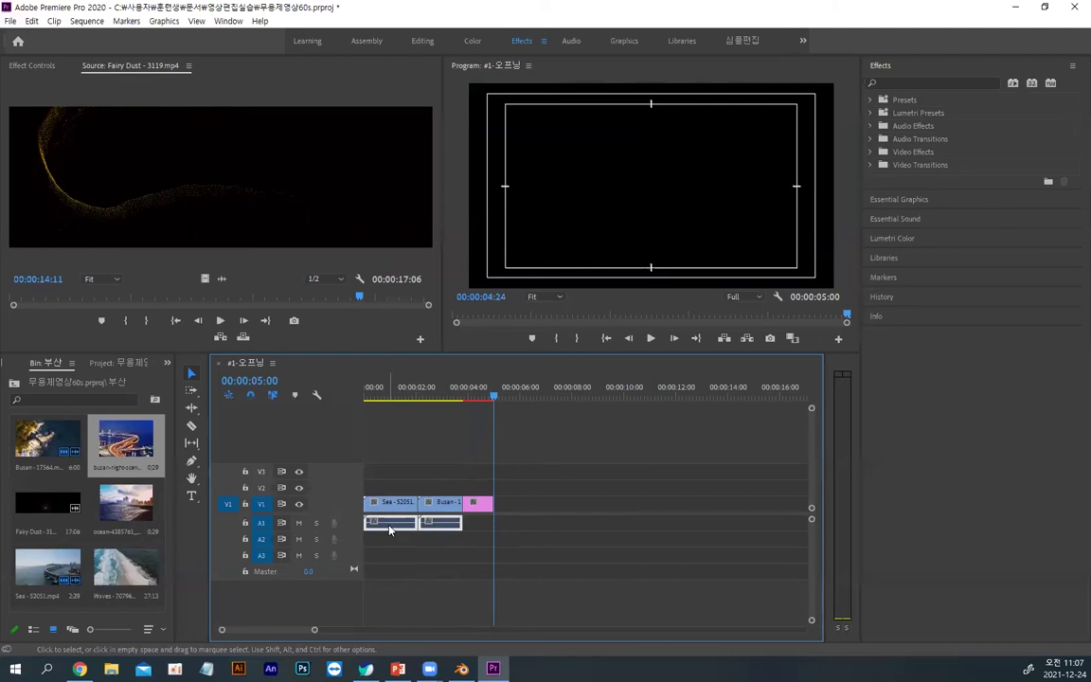
{"action": "key", "text": "Delete"}
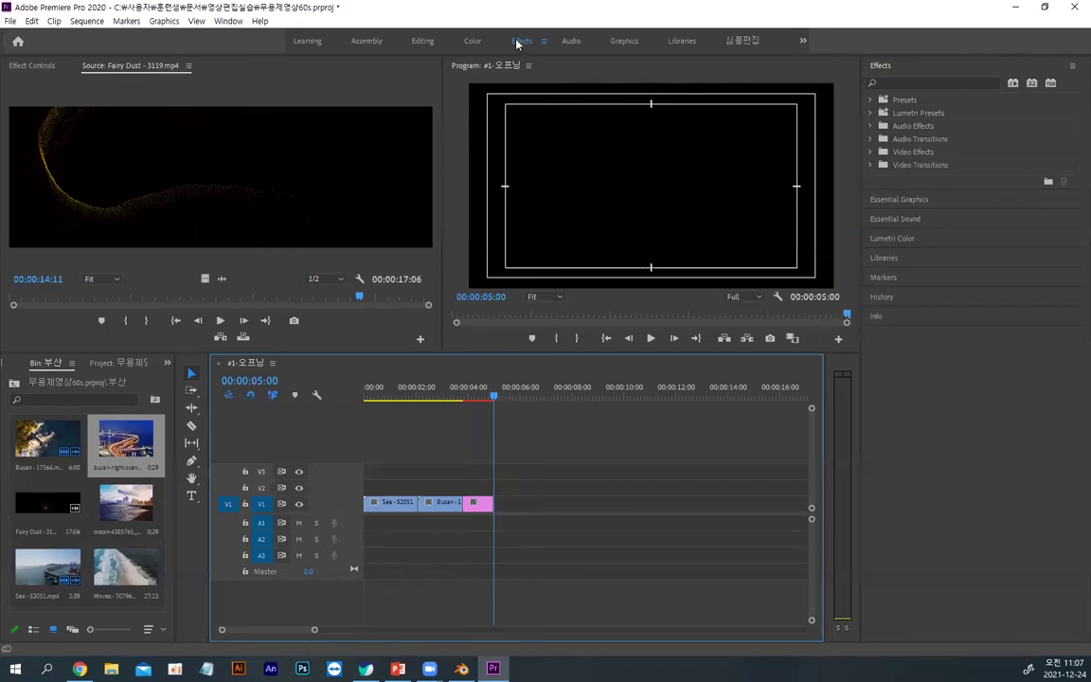
Step: Apply a Cross Dissolve between the Sea and Busan clips and shift it so that it is centered on the cut
{"action": "left_click", "coordinate": [871, 165]}
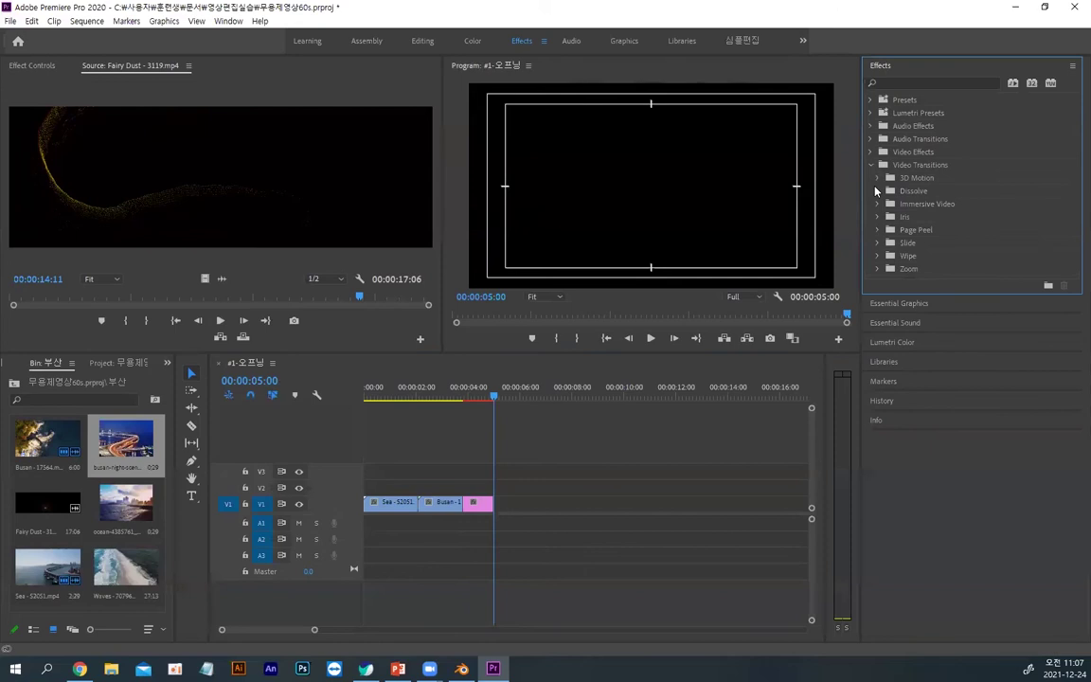
{"action": "left_click", "coordinate": [877, 190]}
{"action": "left_click_drag", "start_coordinate": [929, 216], "coordinate": [427, 510]}
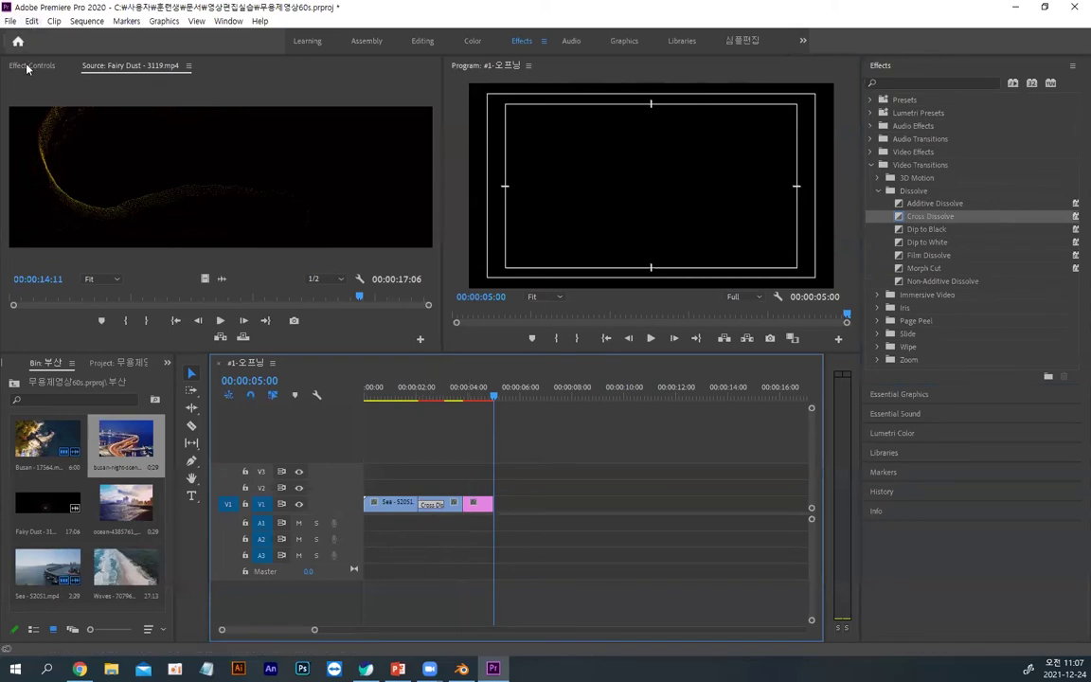
{"action": "left_click", "coordinate": [28, 66]}
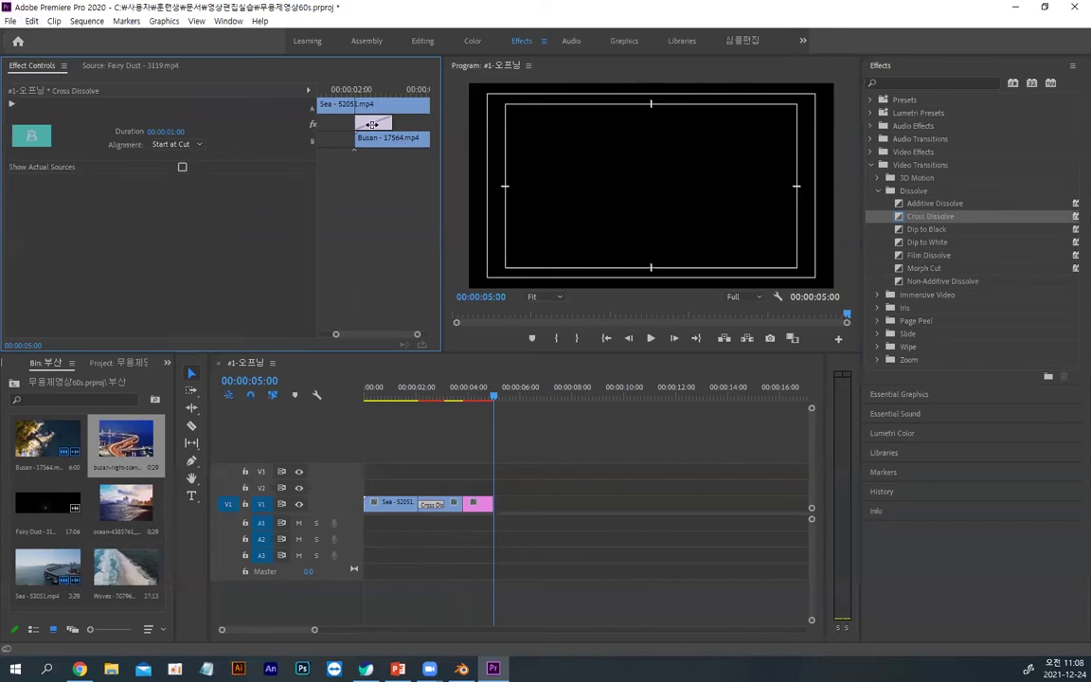
{"action": "left_click_drag", "start_coordinate": [372, 124], "coordinate": [353, 124]}
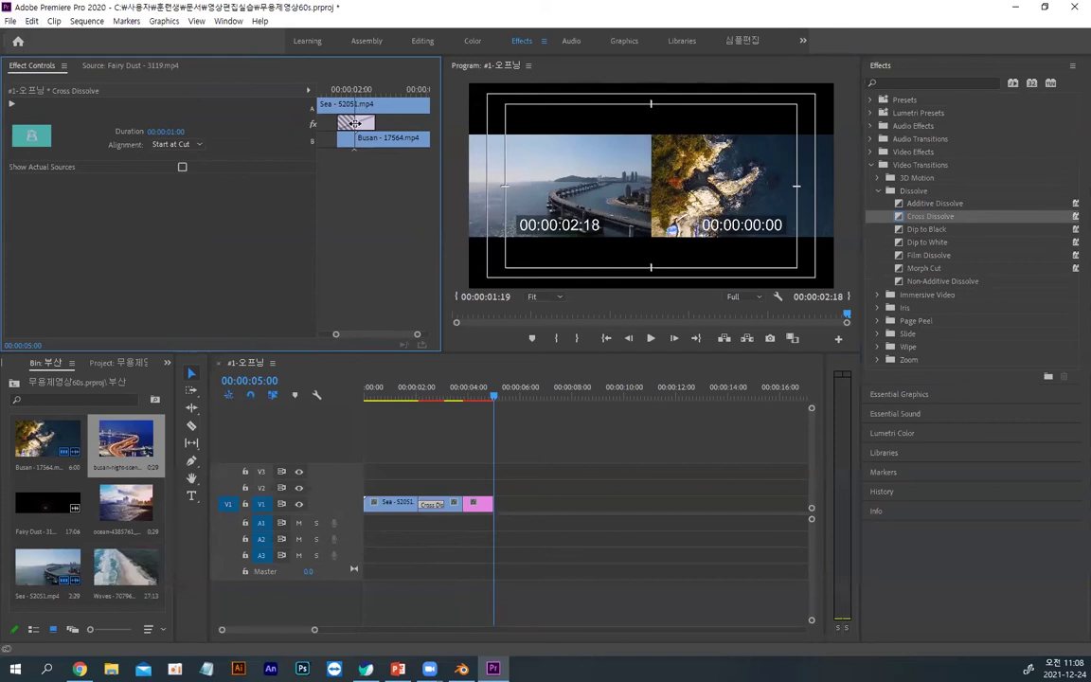
{"action": "left_click_drag", "start_coordinate": [354, 125], "coordinate": [351, 124]}
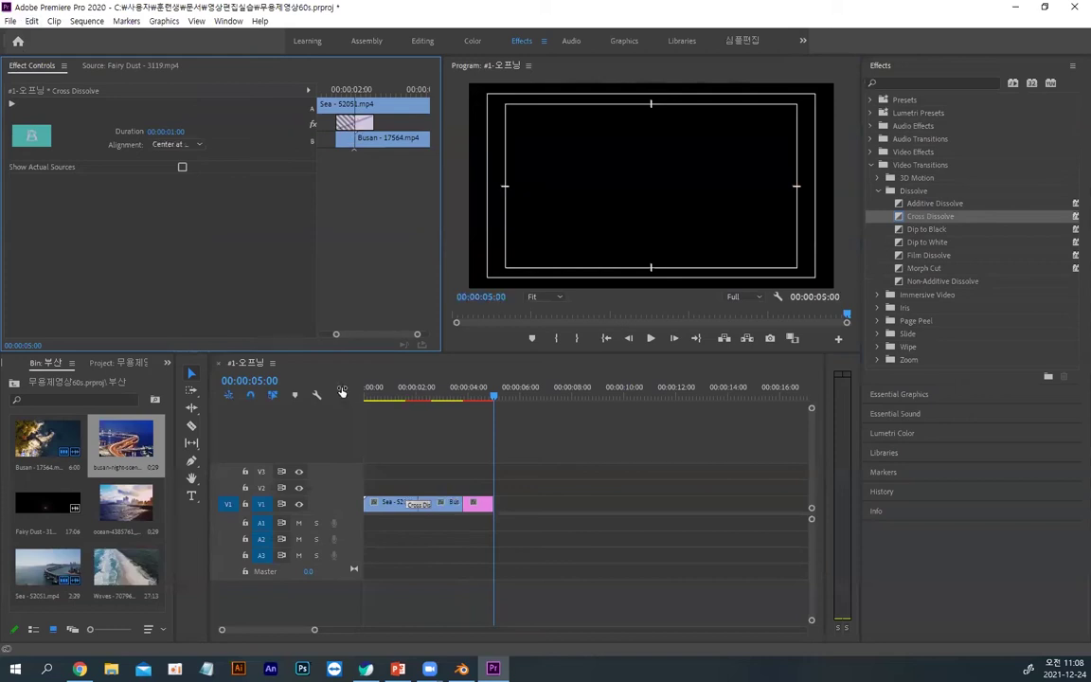
Step: Play back the dissolve from 00:00:00:28 and move the cut between the Busan clip and the busan-night-scene image to 00:00:03:04
{"action": "left_click_drag", "start_coordinate": [471, 396], "coordinate": [389, 397]}
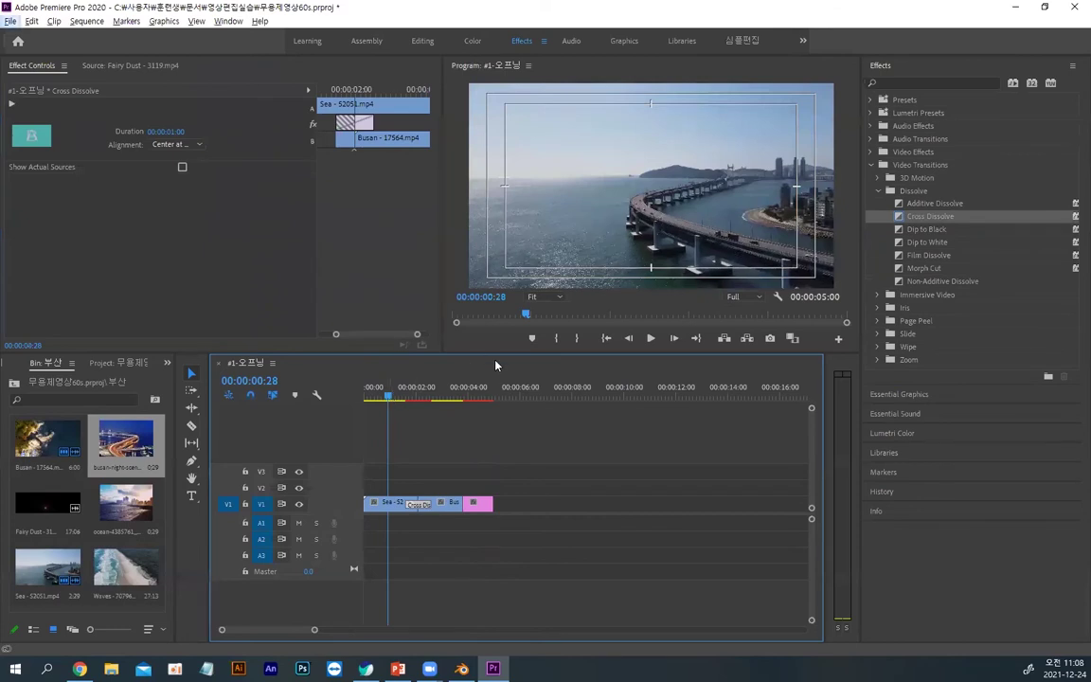
{"action": "key", "text": "alt+space"}
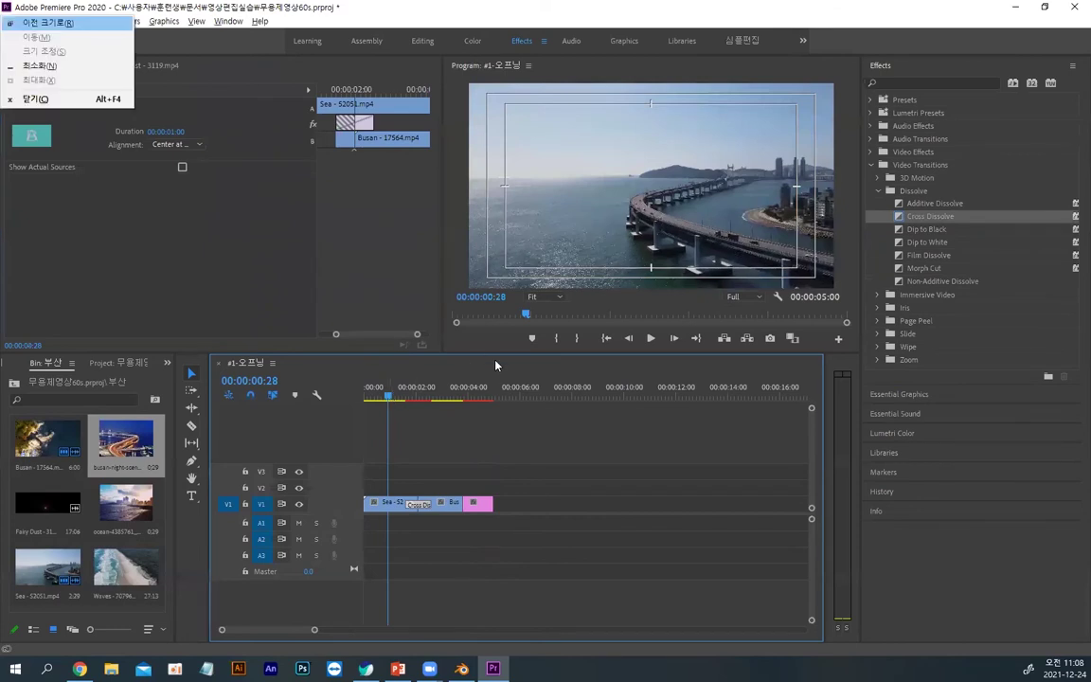
{"action": "left_click", "coordinate": [651, 338]}
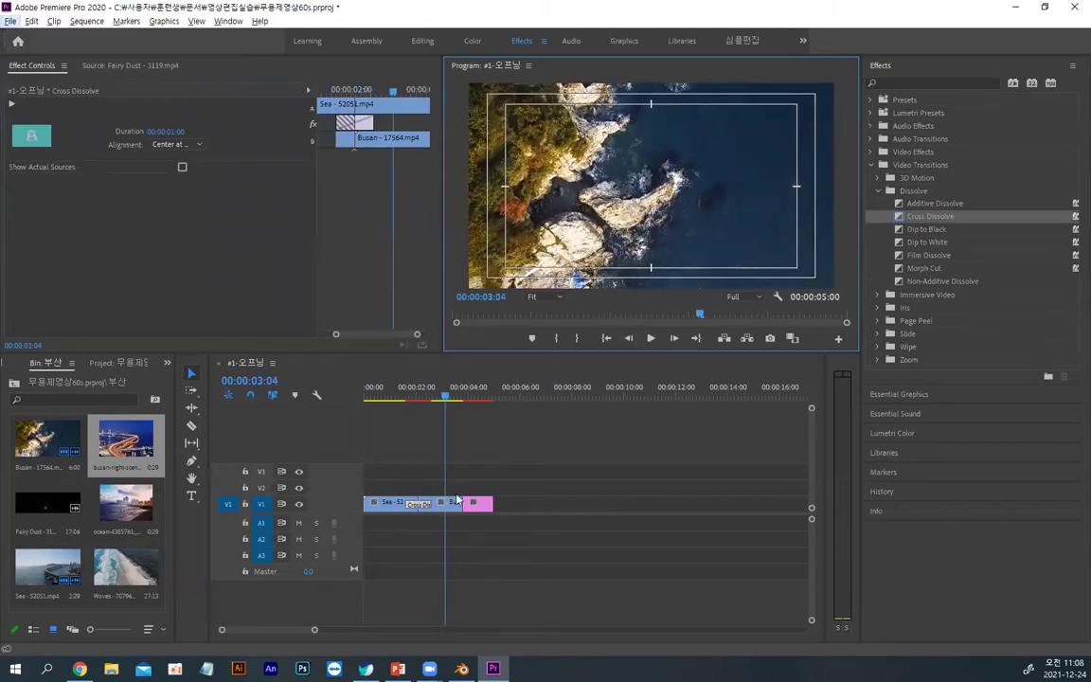
{"action": "left_click", "coordinate": [450, 502]}
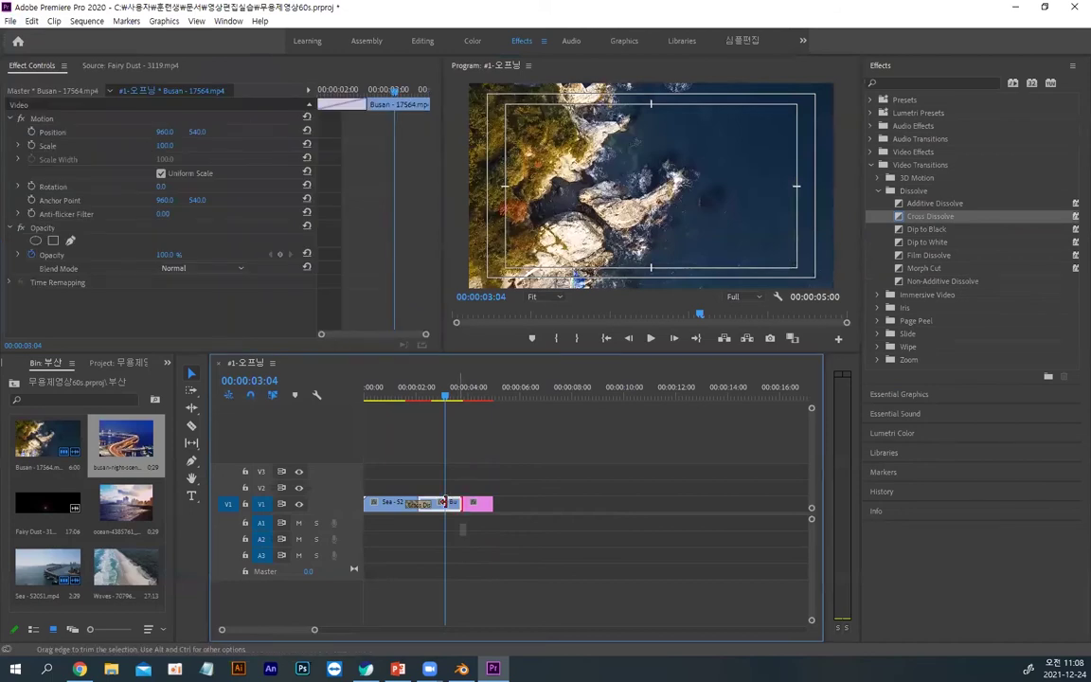
{"action": "left_click_drag", "start_coordinate": [443, 502], "coordinate": [453, 503]}
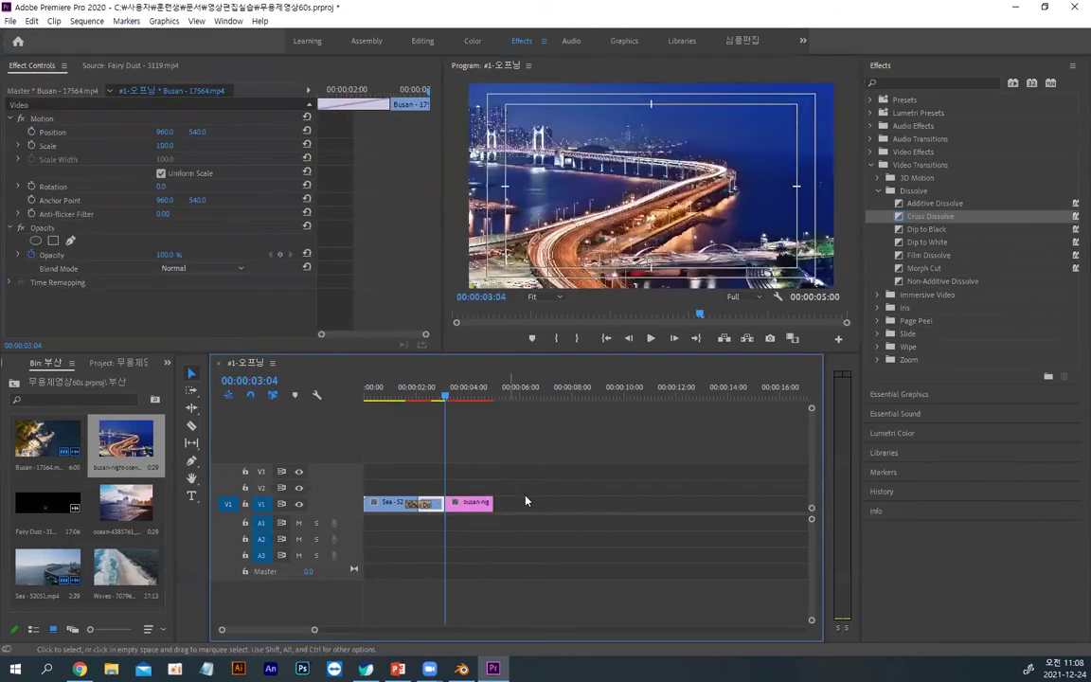
{"action": "left_click", "coordinate": [436, 502]}
{"action": "left_click", "coordinate": [452, 503]}
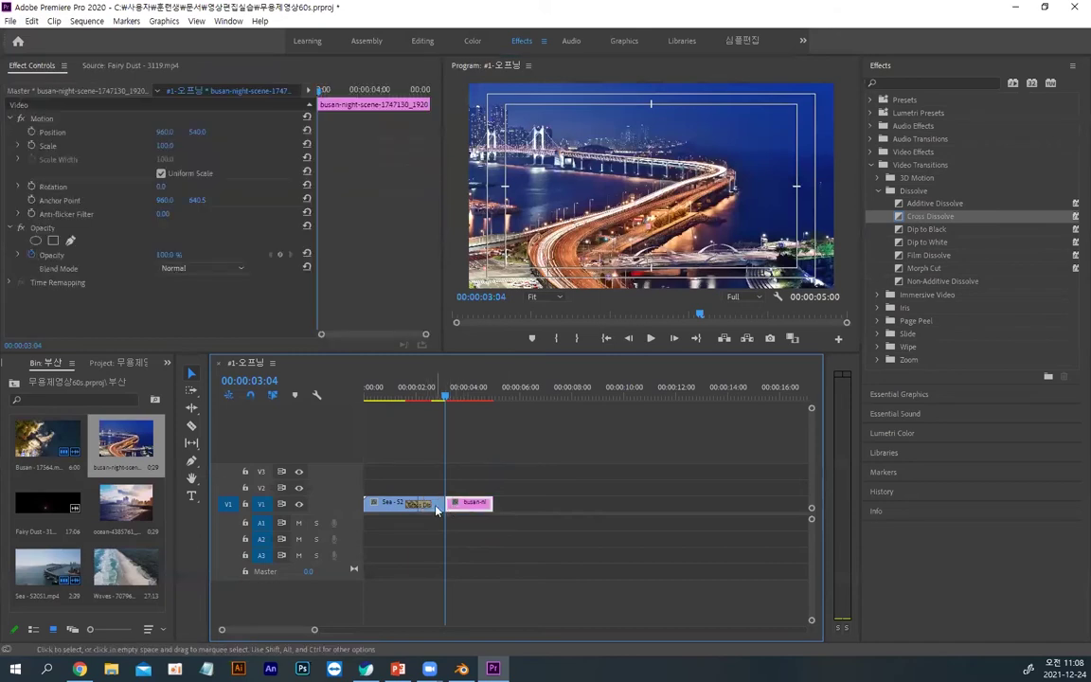
{"action": "left_click", "coordinate": [438, 504]}
{"action": "left_click", "coordinate": [459, 509]}
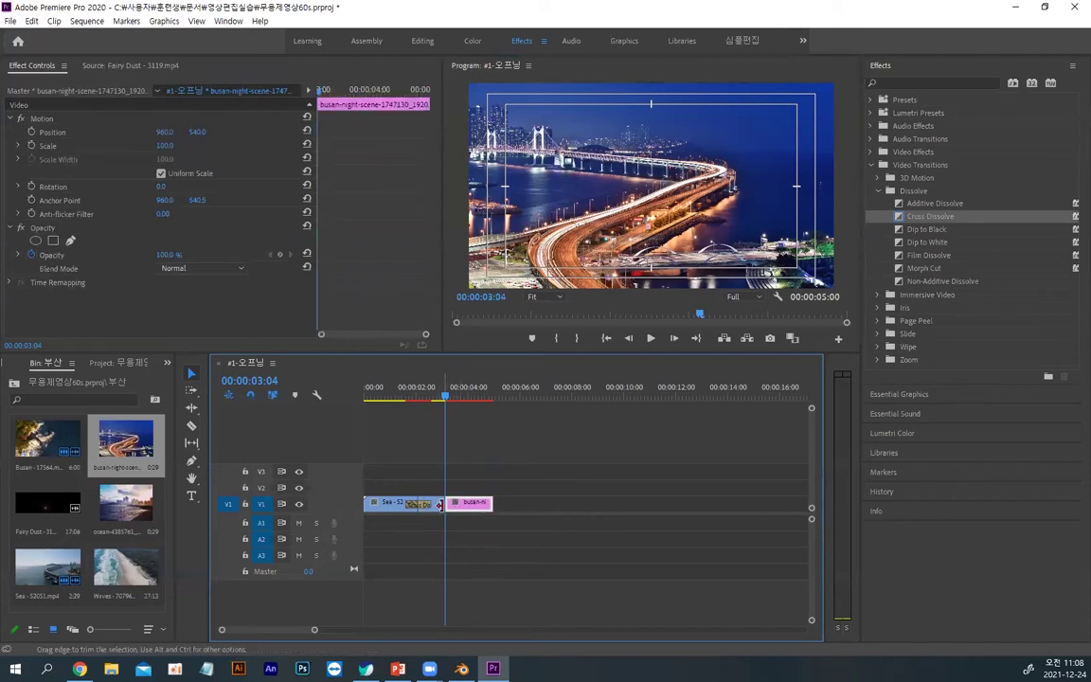
{"action": "left_click", "coordinate": [439, 505]}
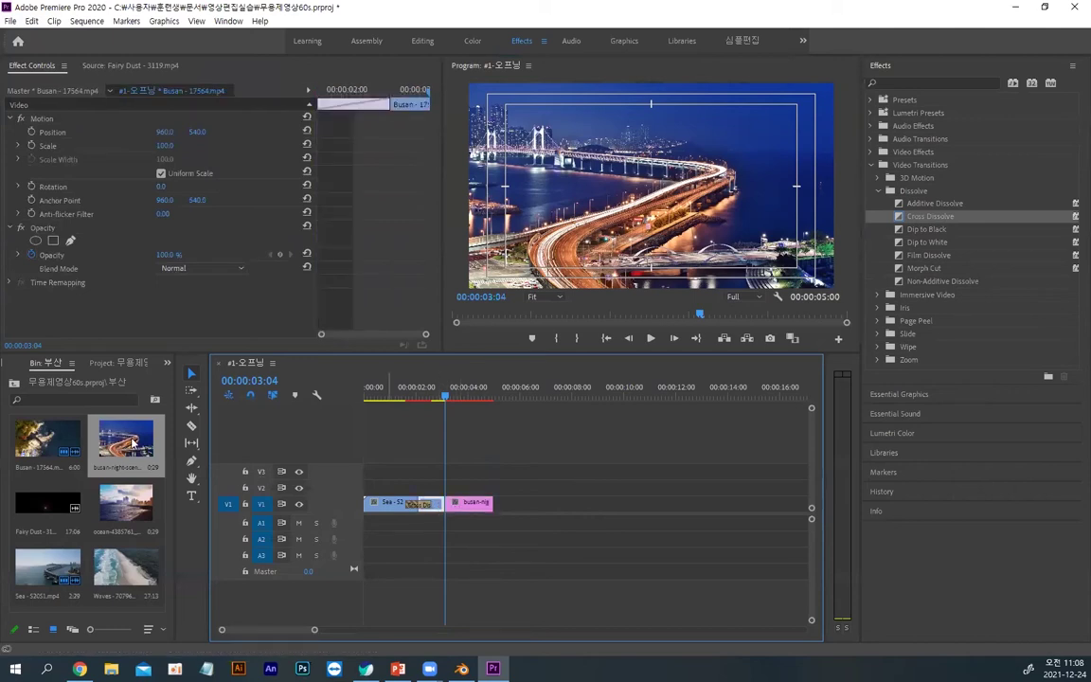
Step: Shift the busan-night-scene image away from the Busan clip on V1 and ripple delete the gap between them
{"action": "left_click", "coordinate": [188, 413]}
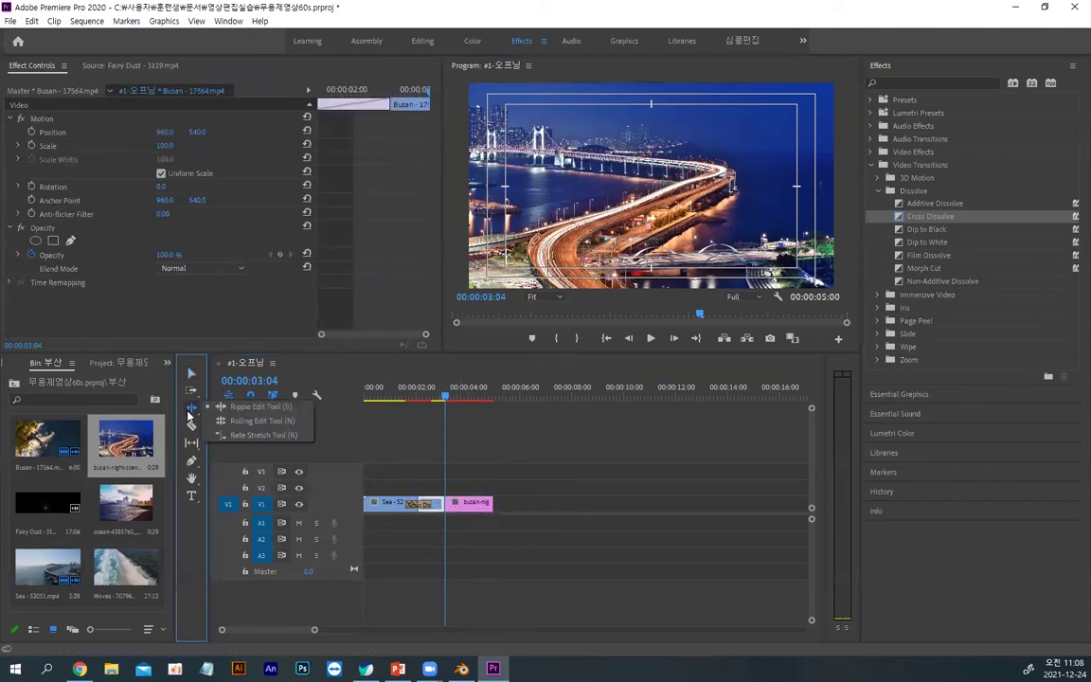
{"action": "left_click", "coordinate": [417, 432]}
{"action": "left_click", "coordinate": [192, 372]}
{"action": "left_click", "coordinate": [431, 422]}
{"action": "left_click_drag", "start_coordinate": [476, 507], "coordinate": [491, 506]}
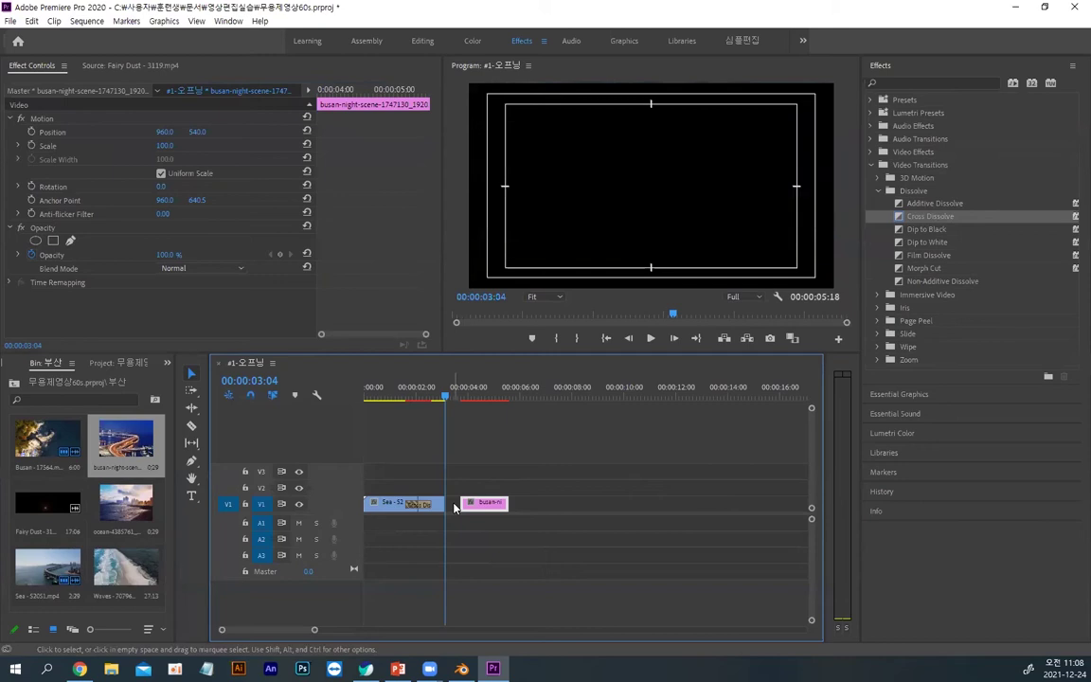
{"action": "left_click", "coordinate": [454, 507]}
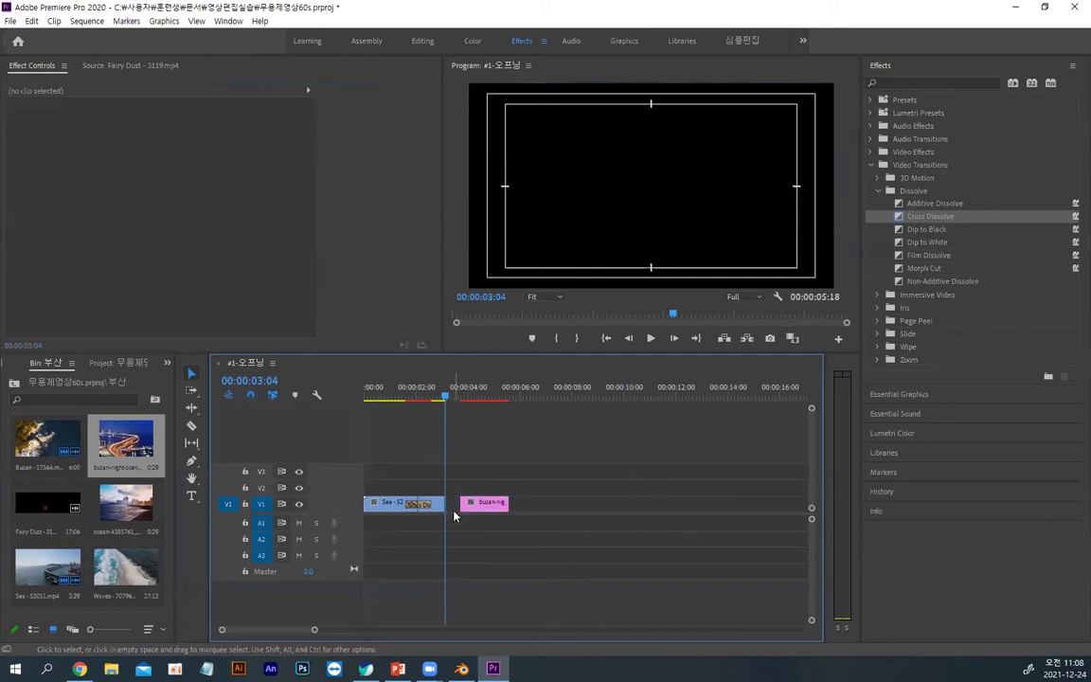
{"action": "right_click", "coordinate": [454, 507]}
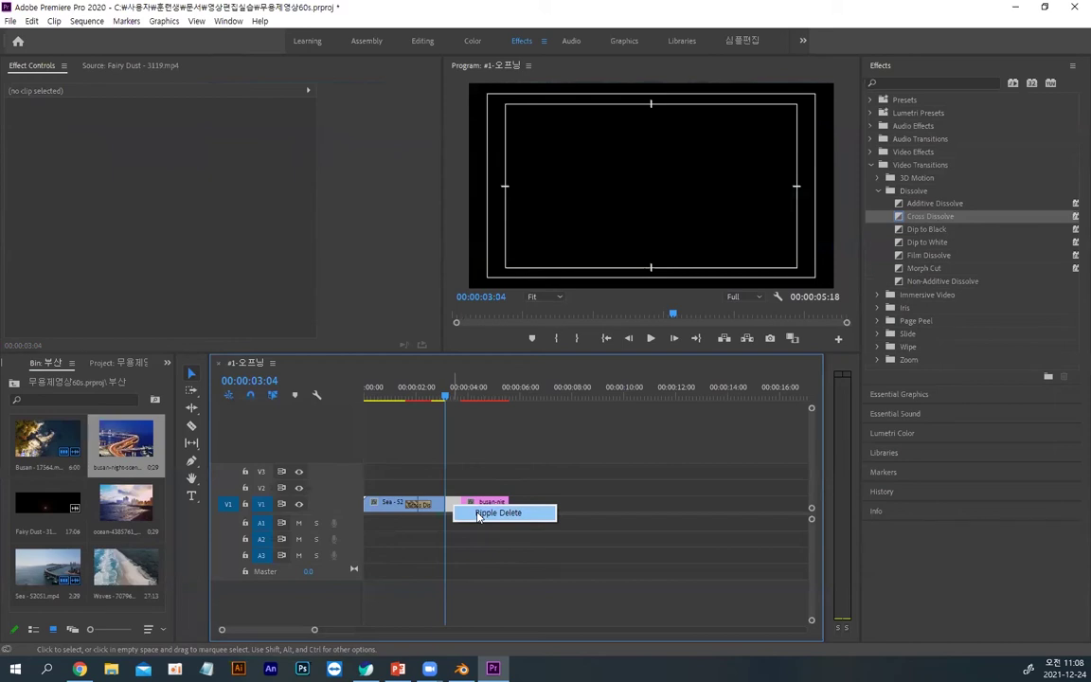
{"action": "left_click", "coordinate": [479, 513]}
Step: Move the busan-night-scene image away, extend the end of the Busan clip to about 00:00:03:16, and ripple delete the remaining gap
{"action": "left_click_drag", "start_coordinate": [479, 507], "coordinate": [519, 511]}
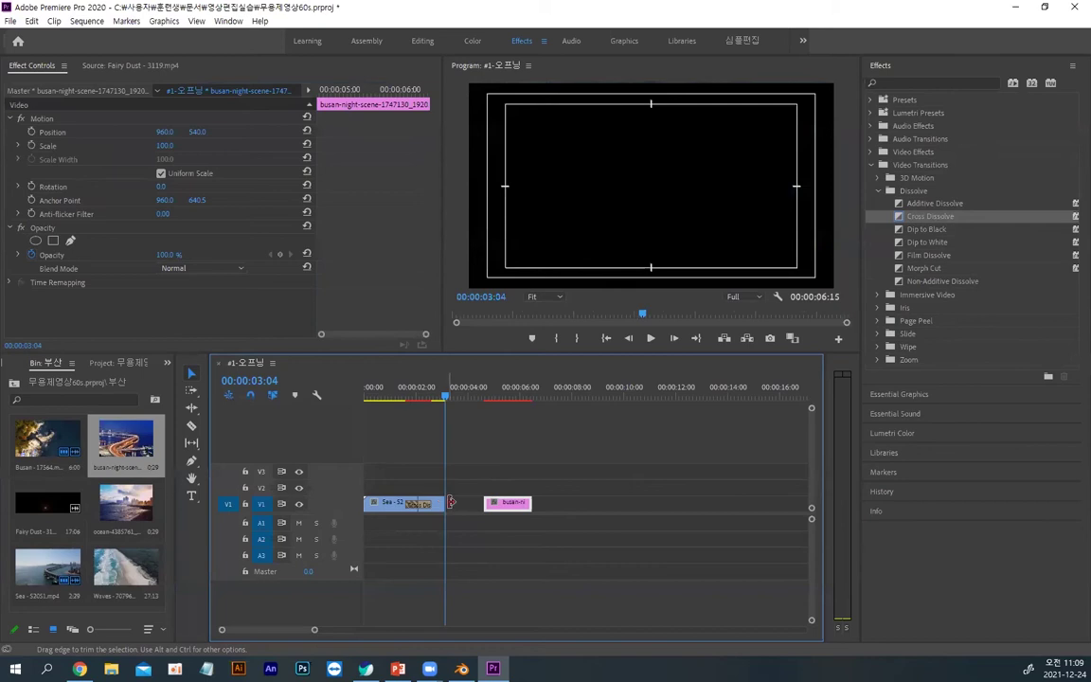
{"action": "left_click_drag", "start_coordinate": [448, 503], "coordinate": [452, 503]}
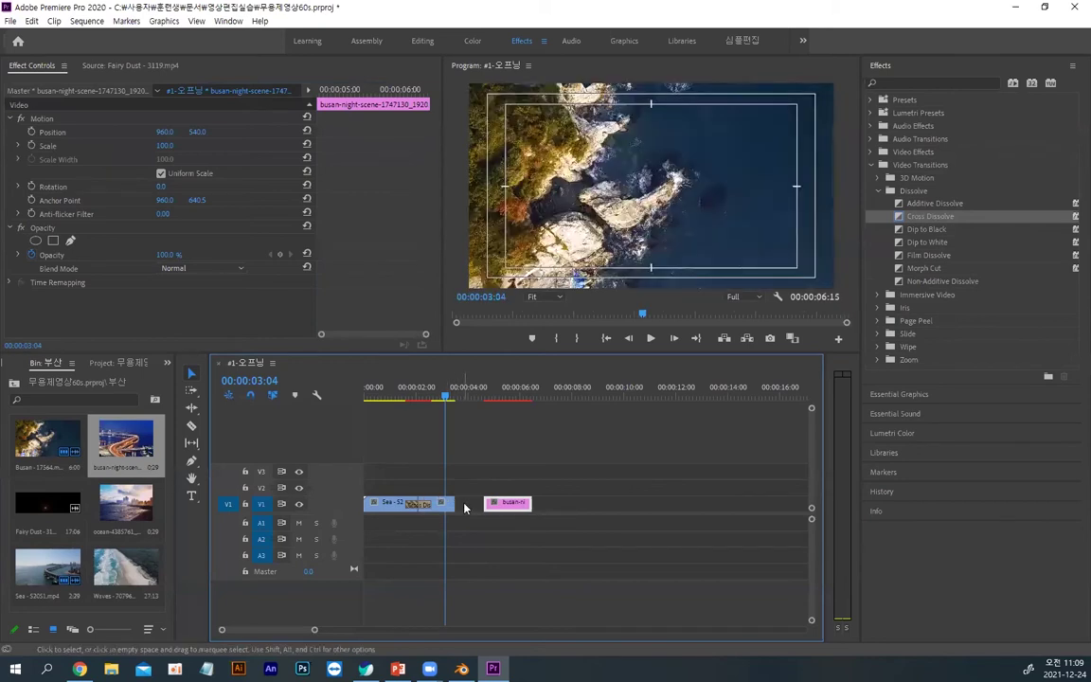
{"action": "right_click", "coordinate": [465, 504]}
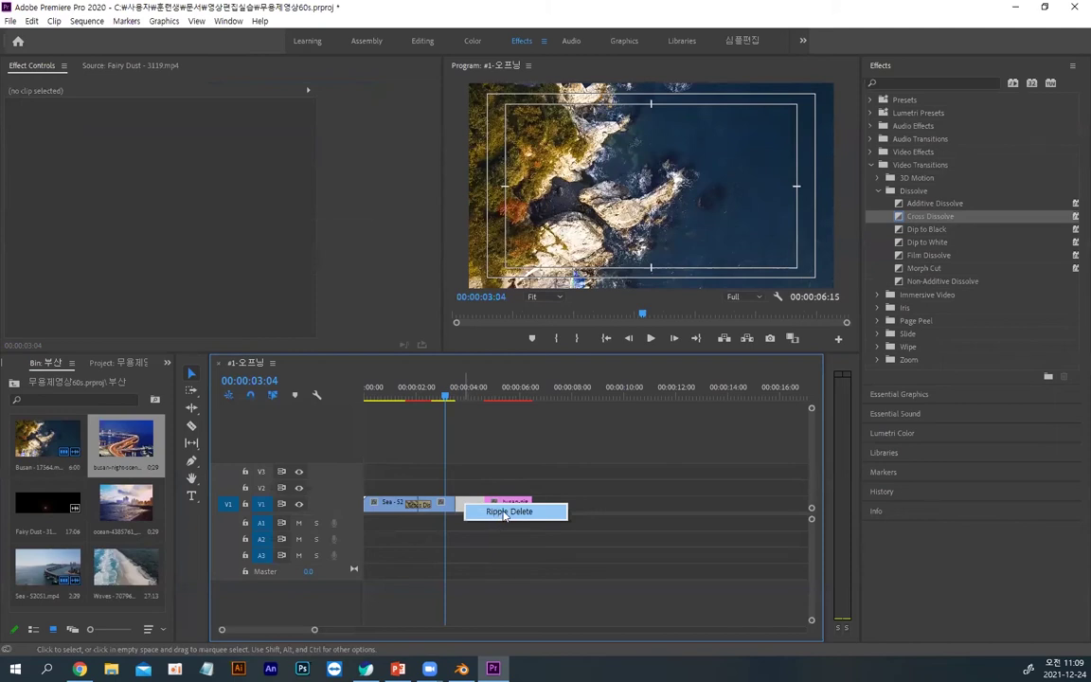
{"action": "left_click", "coordinate": [508, 511]}
Step: Separate the busan-night-scene image from the Busan clip and ripple-extend the Busan clip's end to about 00:00:04:00
{"action": "left_click", "coordinate": [474, 503]}
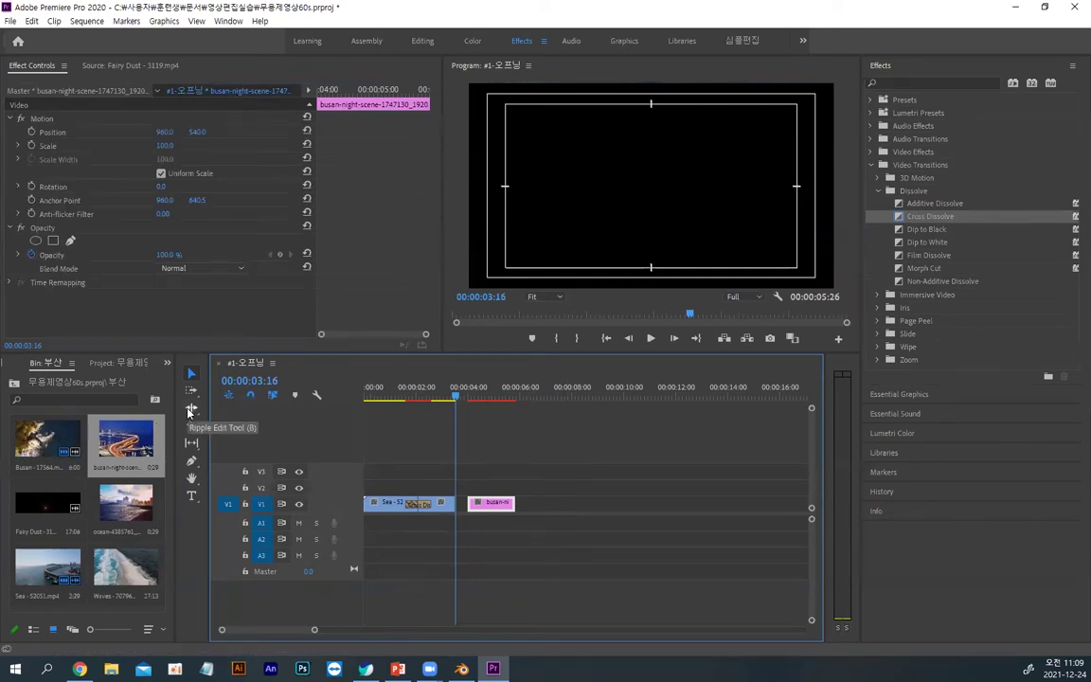
{"action": "left_click", "coordinate": [189, 411]}
{"action": "left_click", "coordinate": [450, 503]}
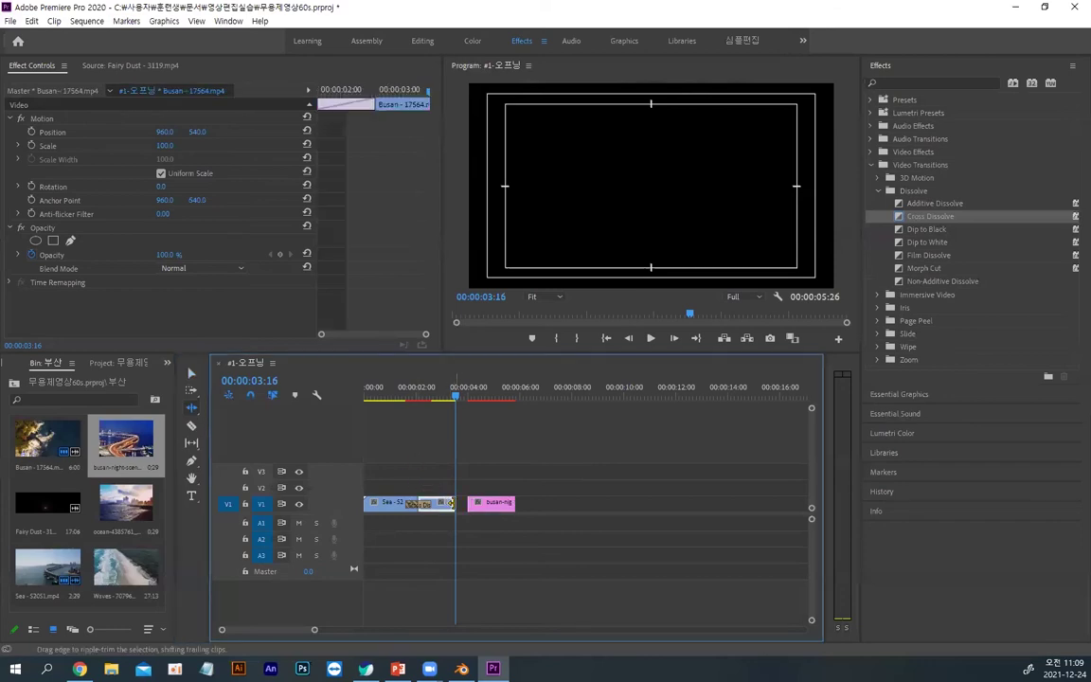
{"action": "mouse_move", "coordinate": [452, 502]}
{"action": "left_mouse_down"}
{"action": "mouse_move", "coordinate": [478, 503]}
{"action": "mouse_move", "coordinate": [466, 503]}
{"action": "left_mouse_up"}
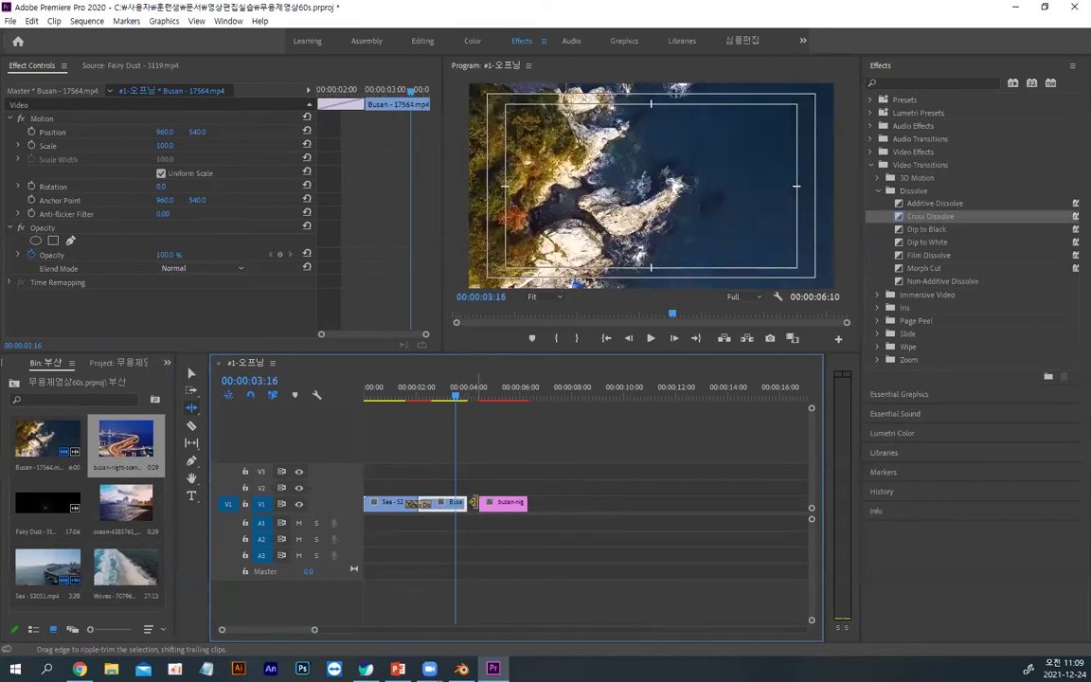
Step: Ripple delete the gap between the extended Busan clip and the busan-night-scene image
{"action": "right_click", "coordinate": [489, 511]}
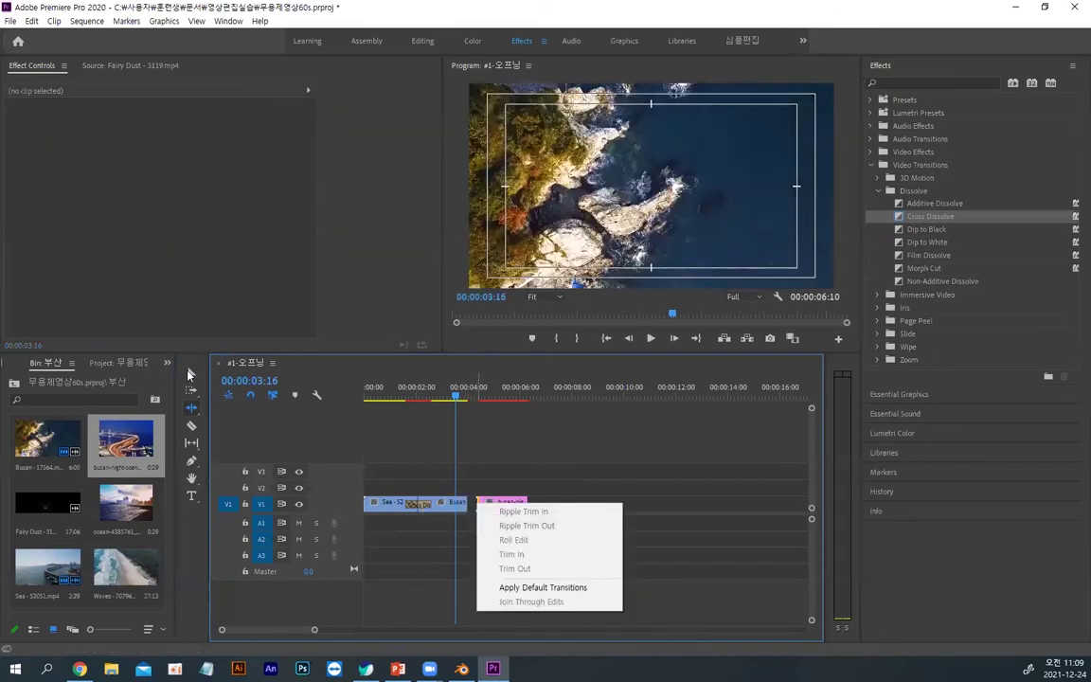
{"action": "left_click", "coordinate": [407, 540]}
{"action": "key", "text": "v"}
{"action": "left_click", "coordinate": [472, 503]}
{"action": "right_click", "coordinate": [473, 509]}
{"action": "left_click", "coordinate": [488, 512]}
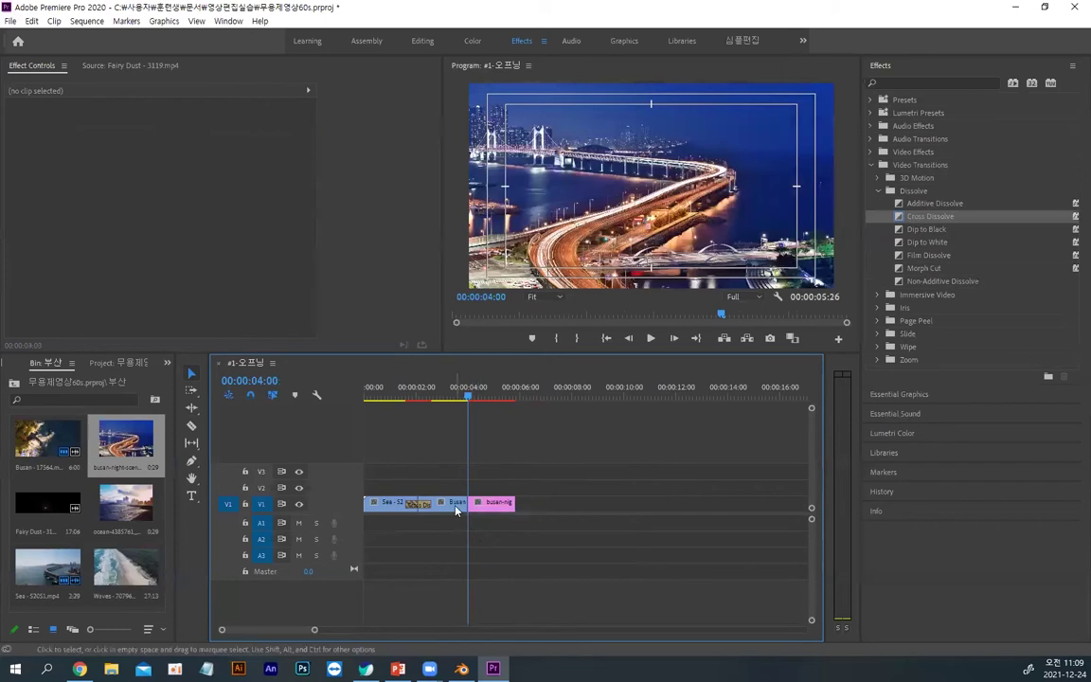
Step: Ripple-trim the end of the Busan clip back to about 00:00:03:04 so the sequence lasts 00:00:05:00
{"action": "left_click", "coordinate": [456, 509]}
{"action": "left_click", "coordinate": [192, 407]}
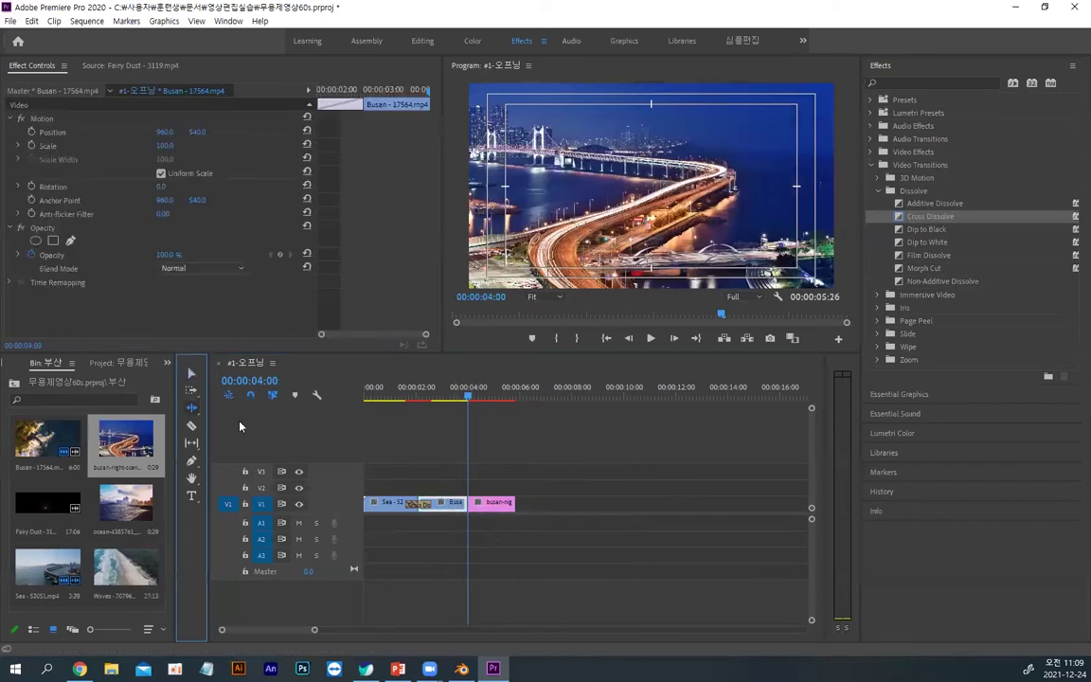
{"action": "mouse_move", "coordinate": [457, 503]}
{"action": "left_mouse_down"}
{"action": "mouse_move", "coordinate": [445, 503]}
{"action": "mouse_move", "coordinate": [472, 504]}
{"action": "mouse_move", "coordinate": [439, 502]}
{"action": "left_mouse_up"}
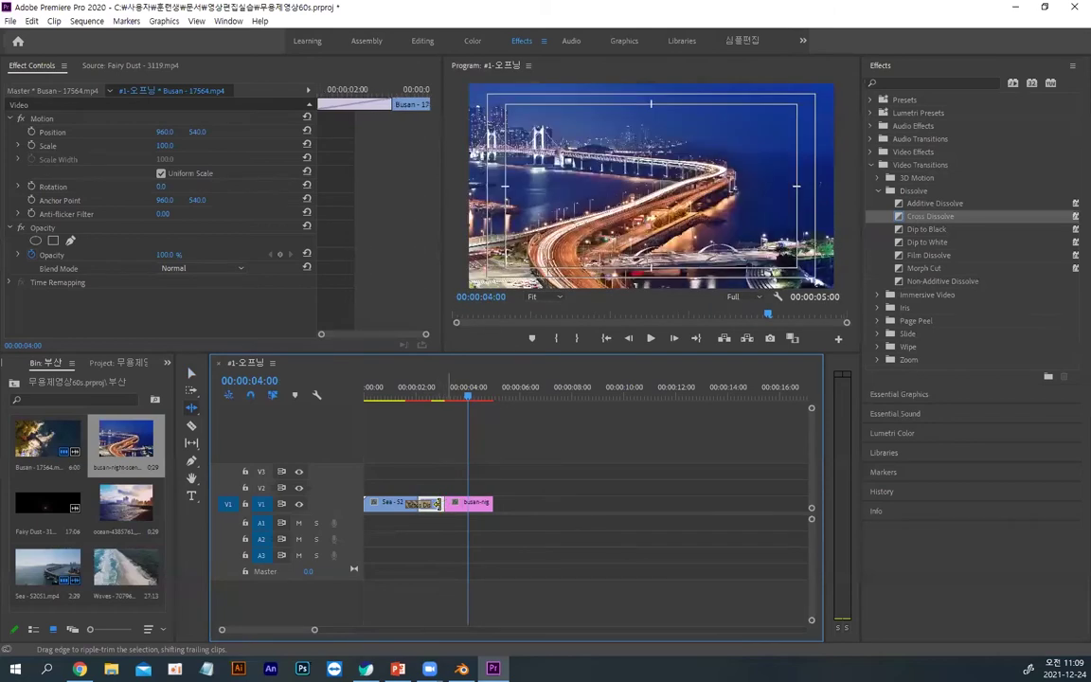
Step: Ripple-extend the end of the Busan clip slightly and ripple-shorten the Sea clip's end, bringing the sequence to 00:00:04:25
{"action": "left_click_drag", "start_coordinate": [441, 503], "coordinate": [452, 503]}
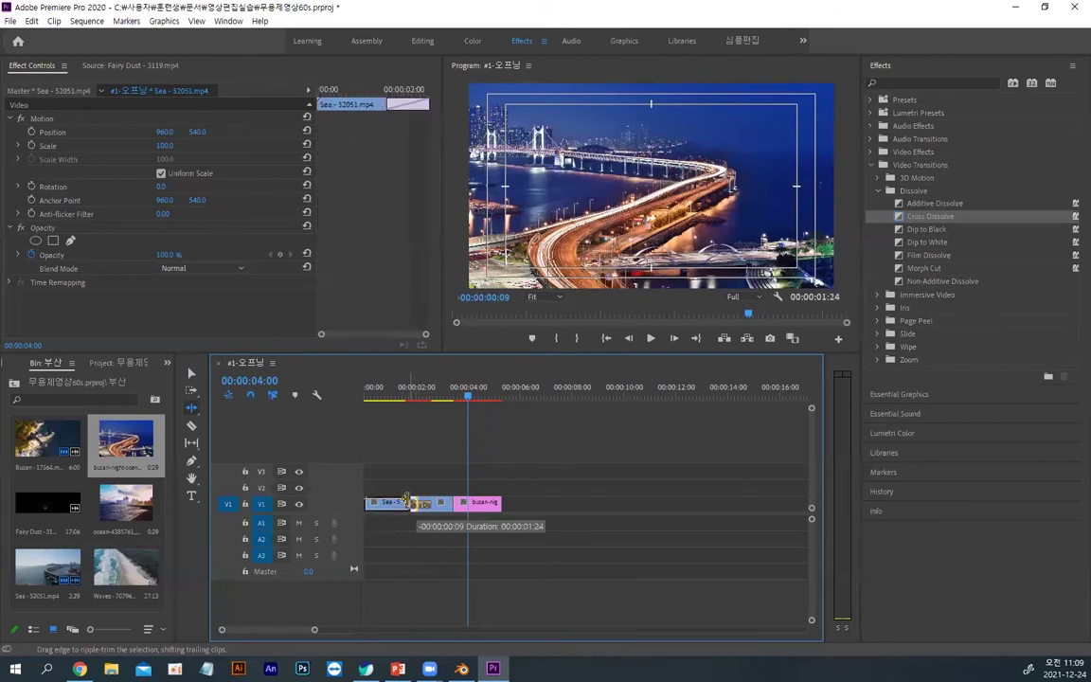
{"action": "left_click_drag", "start_coordinate": [414, 502], "coordinate": [406, 503]}
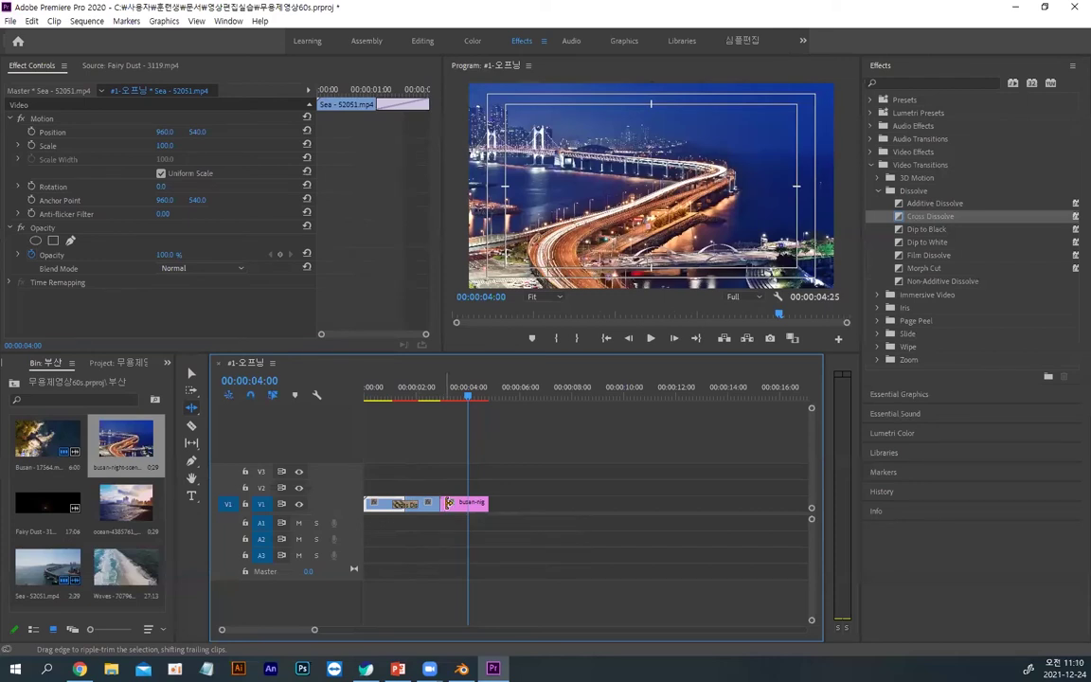
{"action": "left_click", "coordinate": [189, 375]}
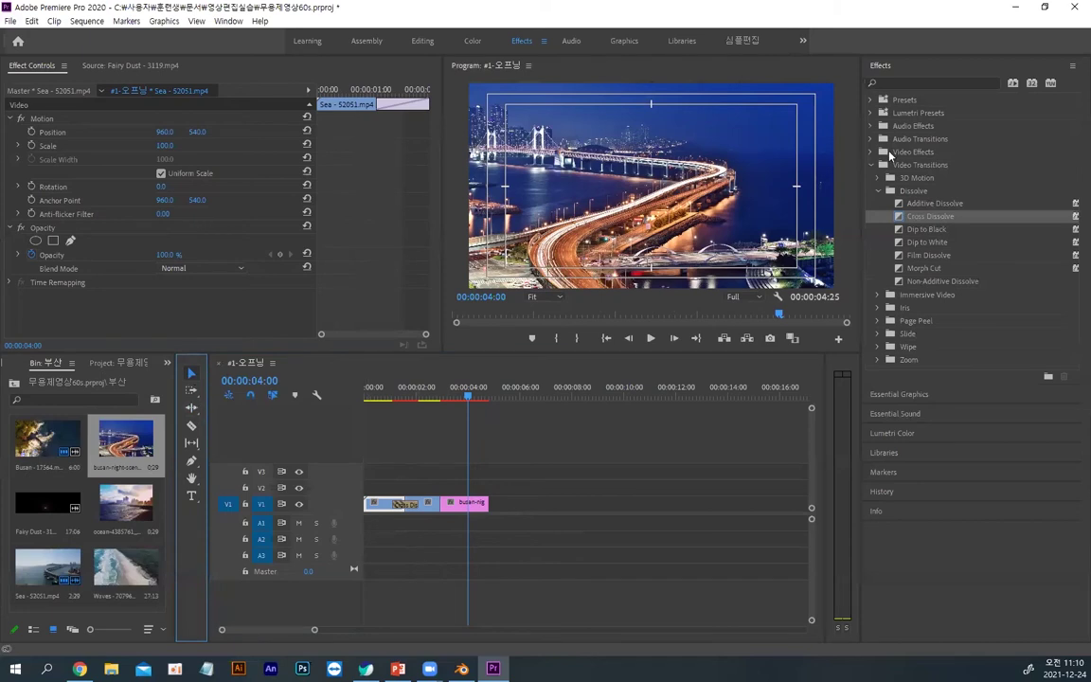
Step: Apply a shortened Cross Dissolve between the Busan clip and the busan-night-scene image, and shorten the Sea–Busan dissolve to 00:00:00:24
{"action": "left_click_drag", "start_coordinate": [928, 216], "coordinate": [439, 507]}
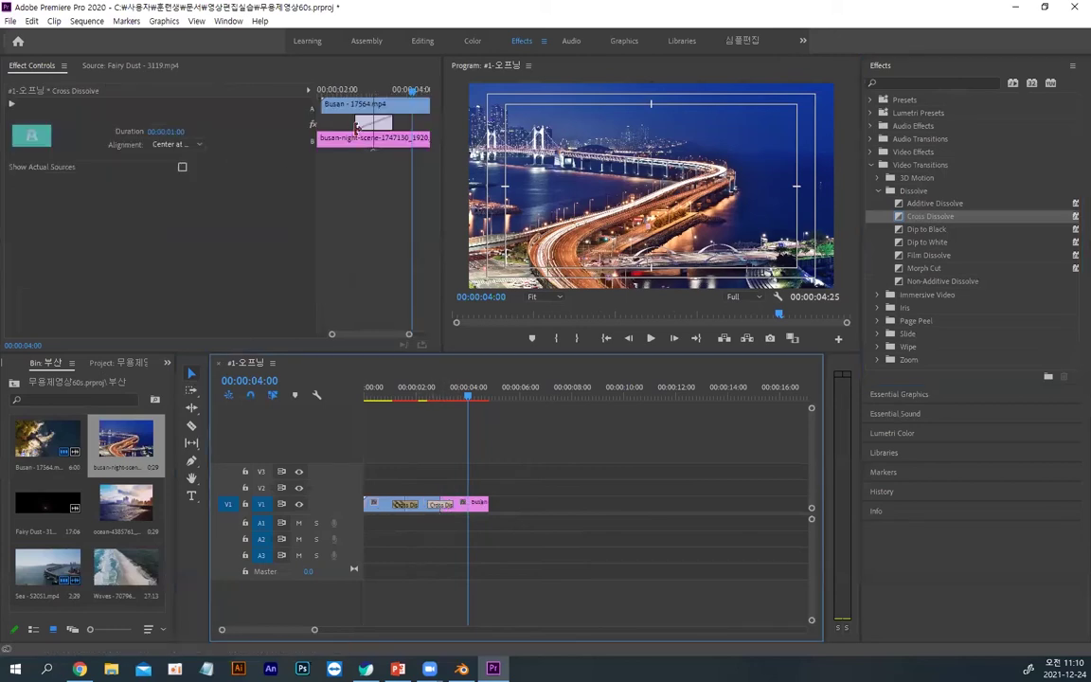
{"action": "left_click_drag", "start_coordinate": [359, 123], "coordinate": [382, 122]}
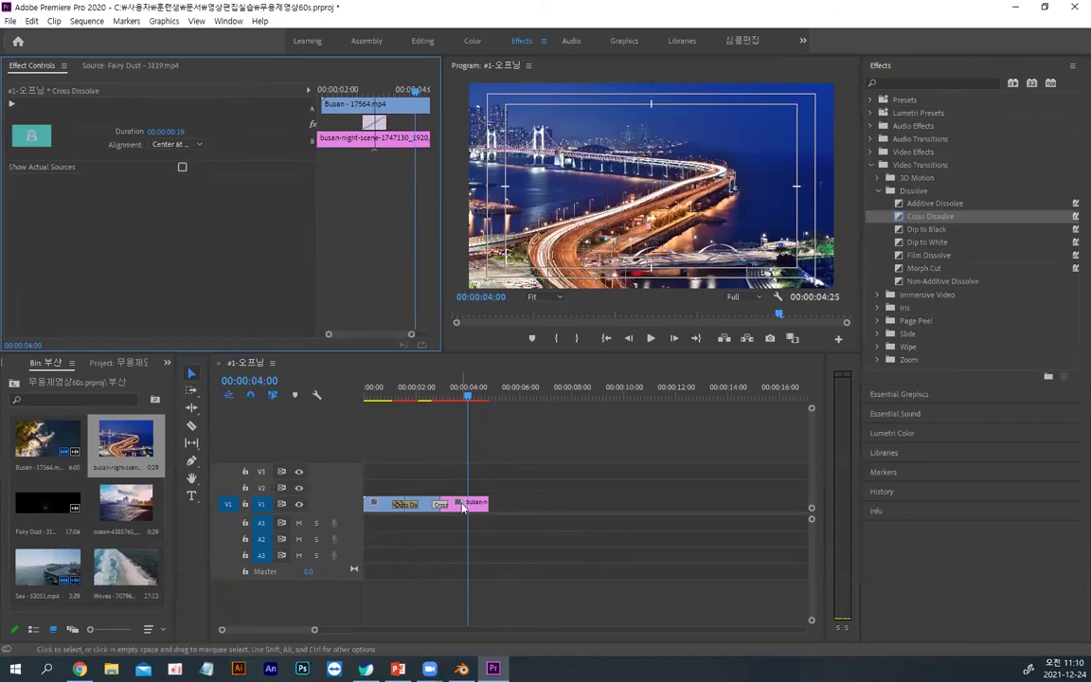
{"action": "left_click", "coordinate": [442, 502]}
{"action": "left_click_drag", "start_coordinate": [443, 502], "coordinate": [408, 503]}
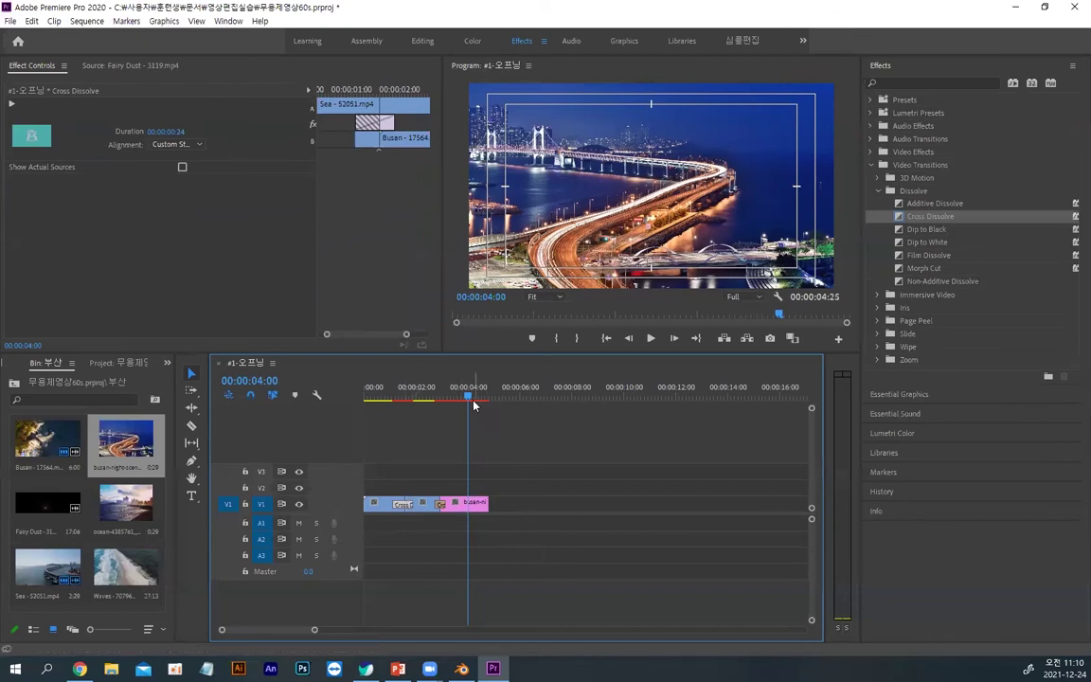
Step: Add a sequence marker at 00:00:05:00 and extend the end of the busan-night-scene image to it
{"action": "left_click", "coordinate": [254, 380]}
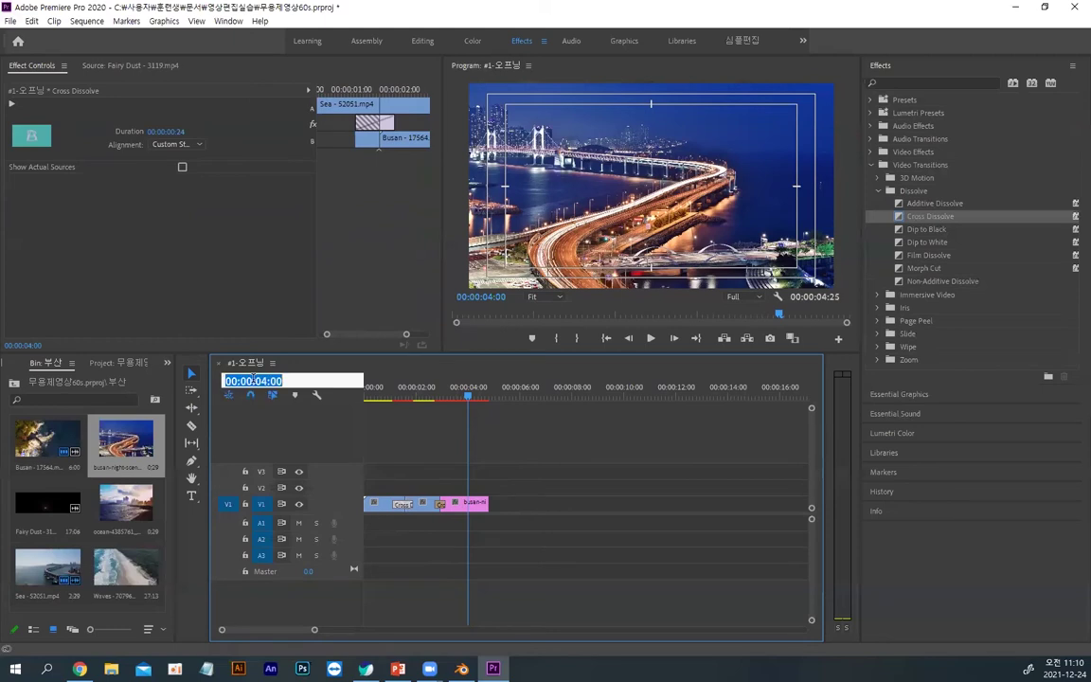
{"action": "type", "text": "5."}
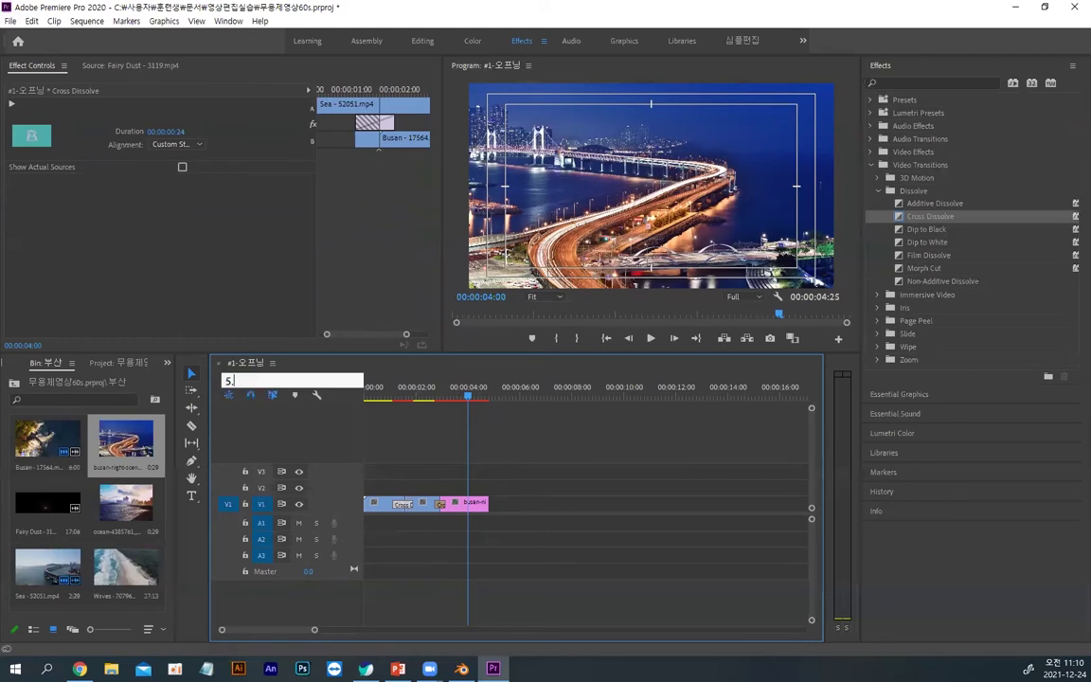
{"action": "key", "text": "Return"}
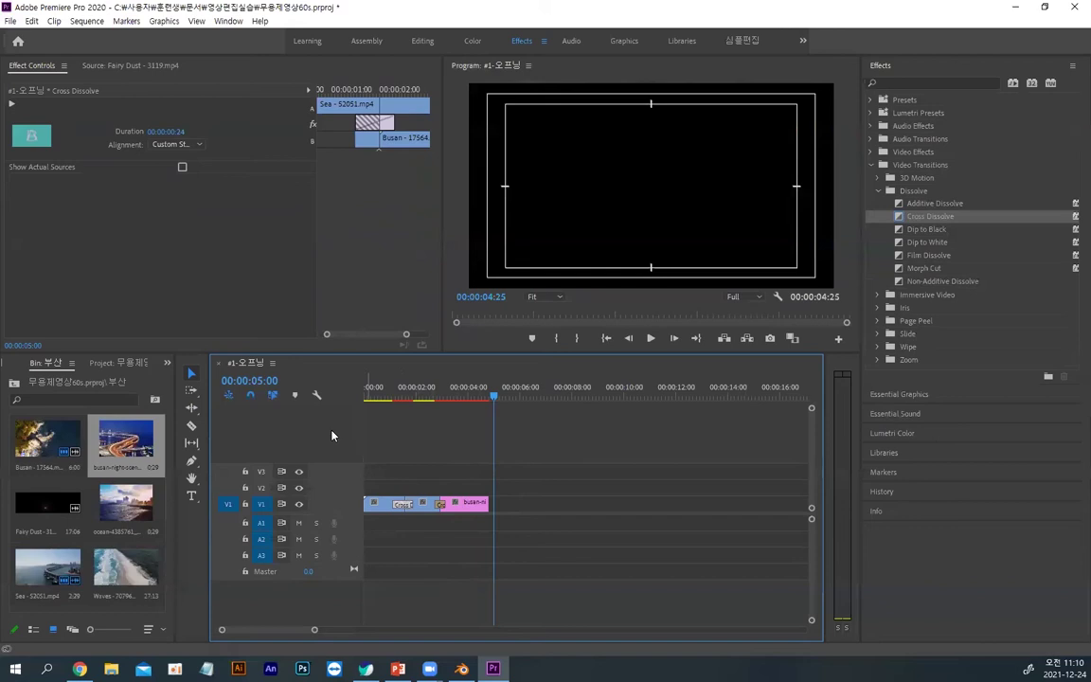
{"action": "left_click", "coordinate": [533, 338]}
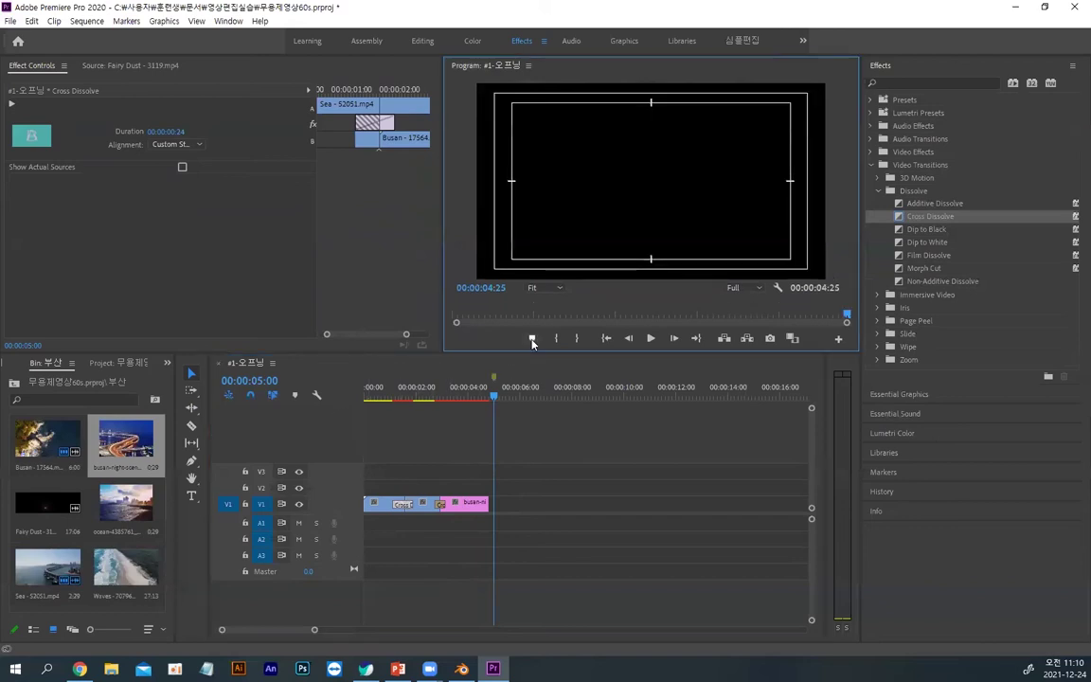
{"action": "left_click_drag", "start_coordinate": [487, 503], "coordinate": [490, 503]}
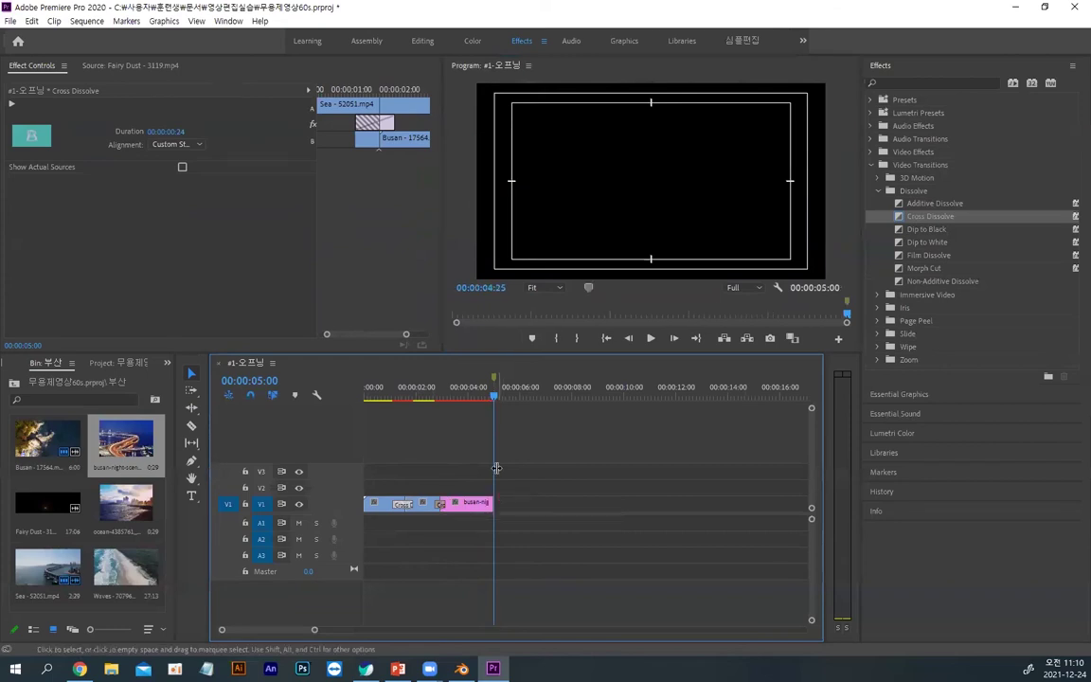
Step: Scrub back through the sequence to 00:00:01:01 and render its previews for playback
{"action": "left_click", "coordinate": [485, 397]}
{"action": "left_click_drag", "start_coordinate": [485, 397], "coordinate": [390, 397]}
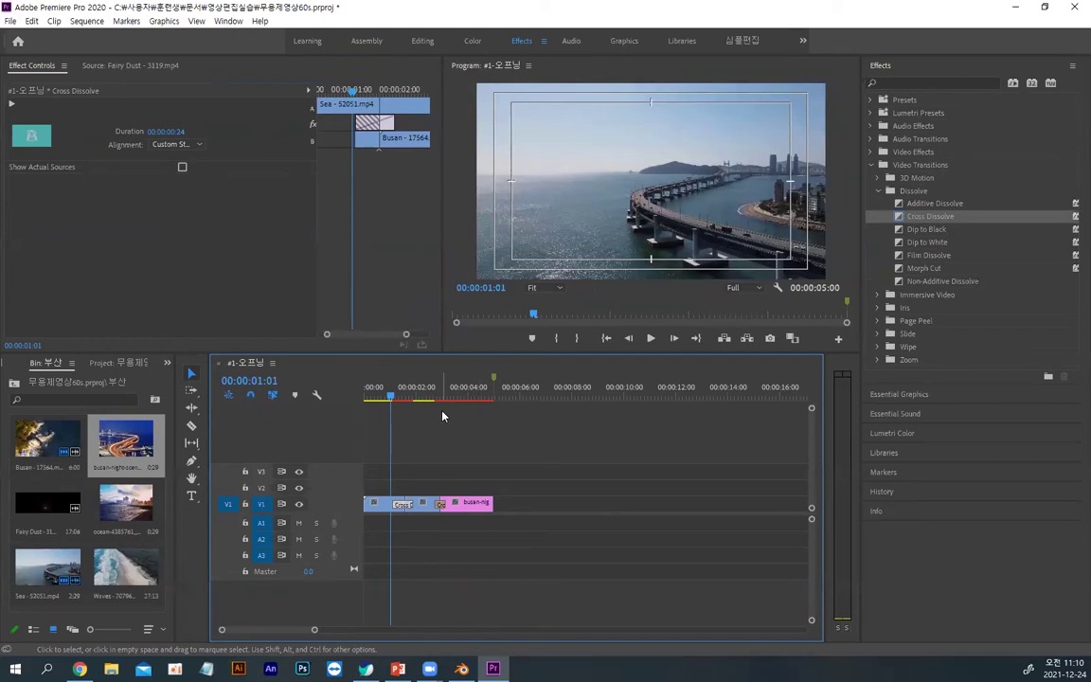
{"action": "key", "text": "alt+f"}
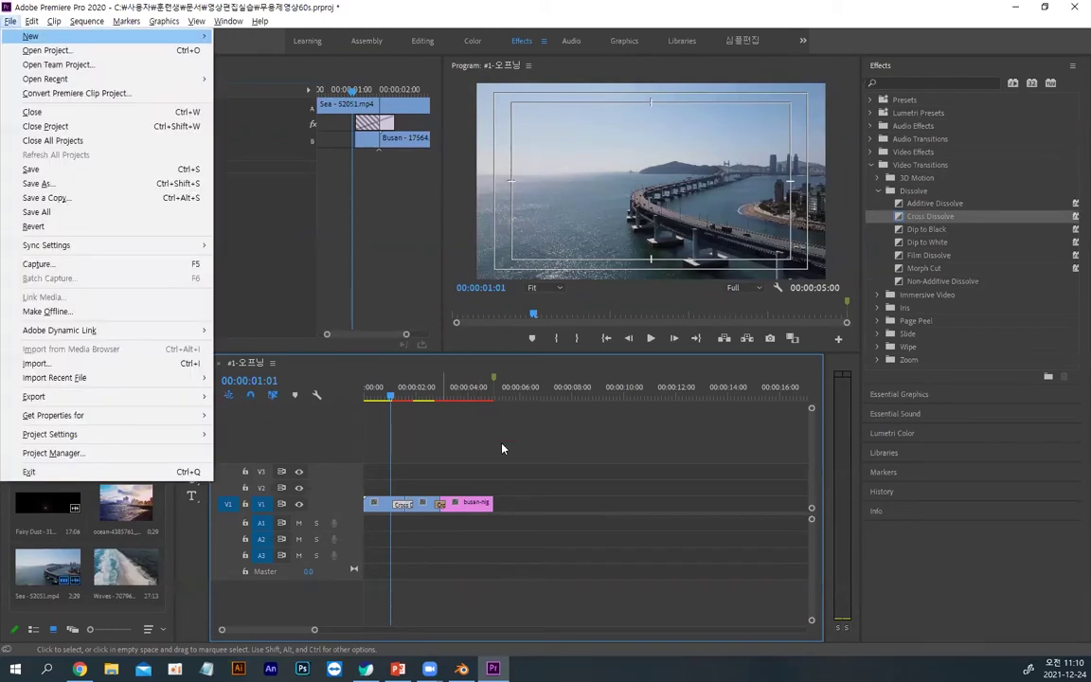
{"action": "left_click", "coordinate": [480, 541]}
{"action": "key", "text": "Return"}
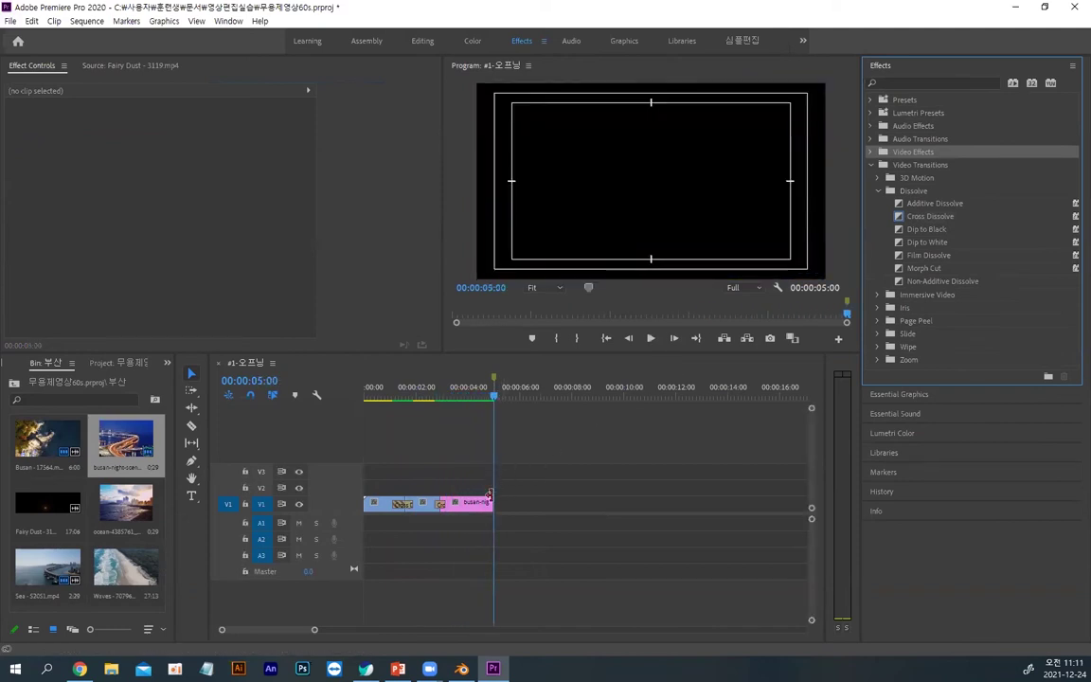
Step: Open Fairy Dust - 3119.mp4 as the source and move the sequence playhead to the start of the busan-night-scene image
{"action": "double_click", "coordinate": [49, 509]}
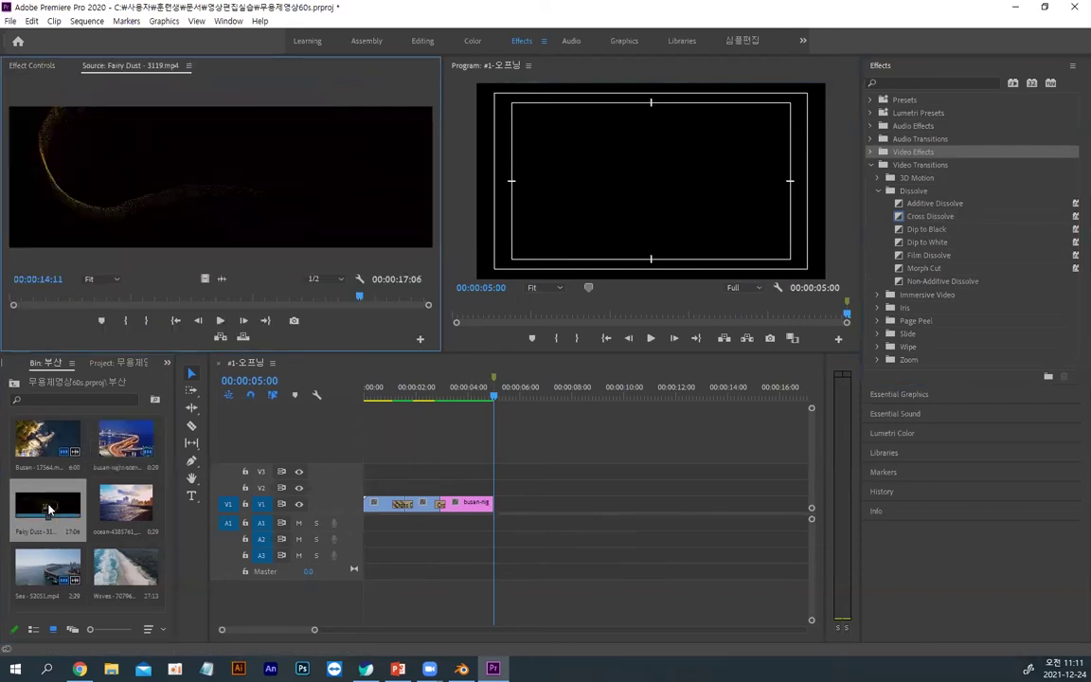
{"action": "left_click", "coordinate": [459, 498]}
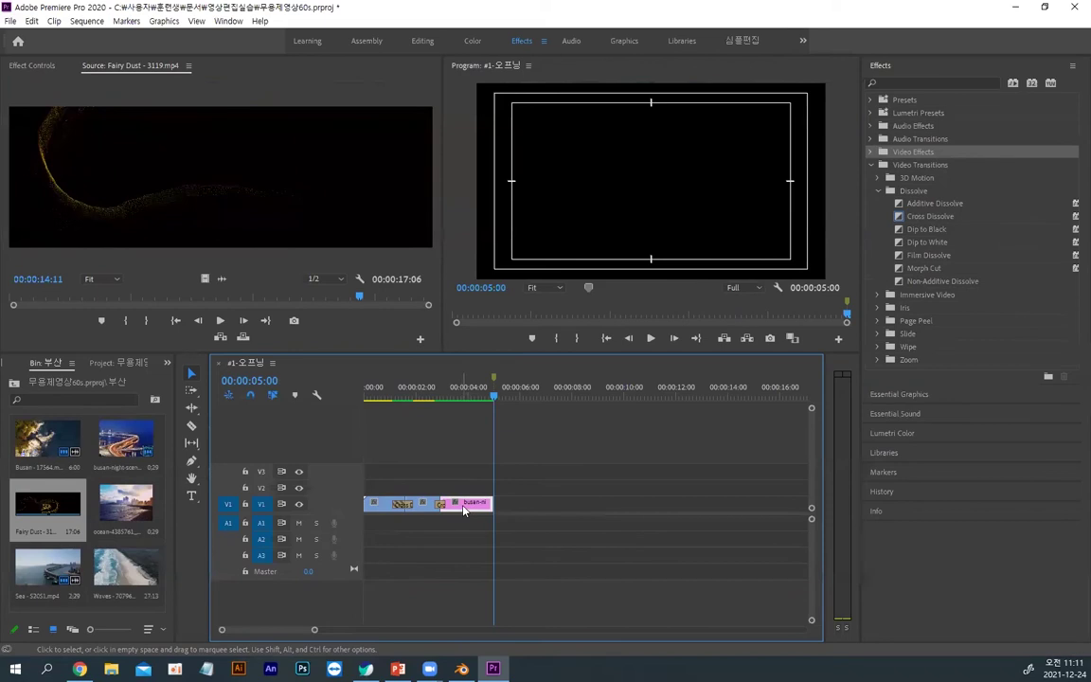
{"action": "left_click", "coordinate": [453, 555]}
{"action": "key", "text": "Home"}
{"action": "key", "text": "End"}
{"action": "left_click", "coordinate": [473, 506]}
{"action": "key", "text": "Up"}
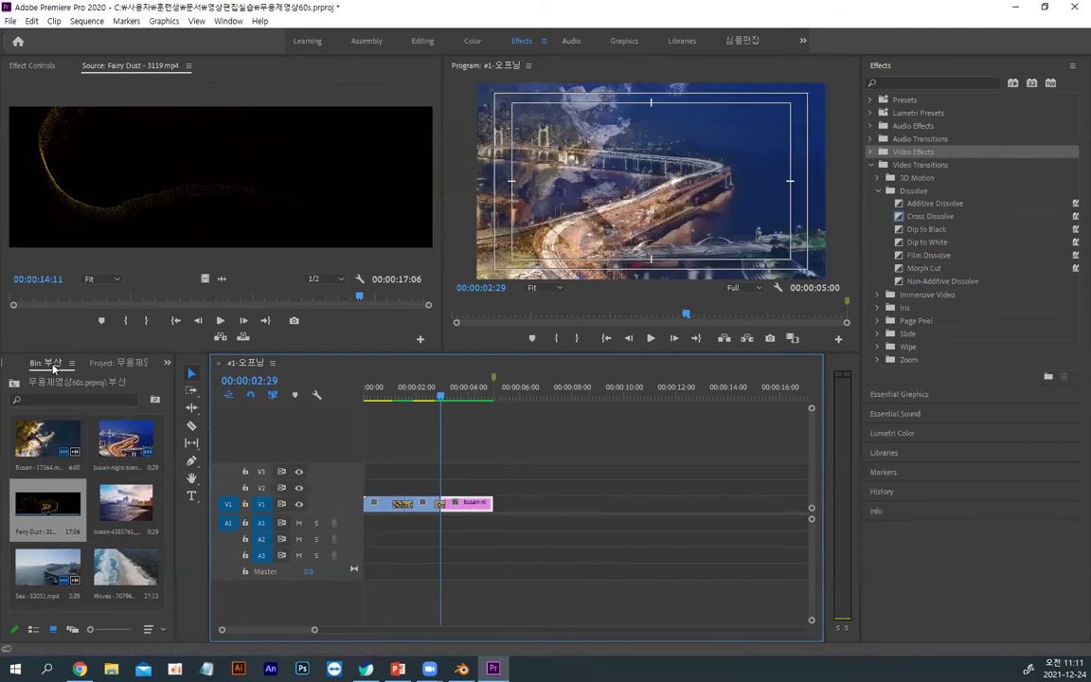
Step: Mark an In point shortly after 00:00:05:19 and an Out point at 00:00:11:05 in the Fairy Dust source clip
{"action": "left_click", "coordinate": [49, 509]}
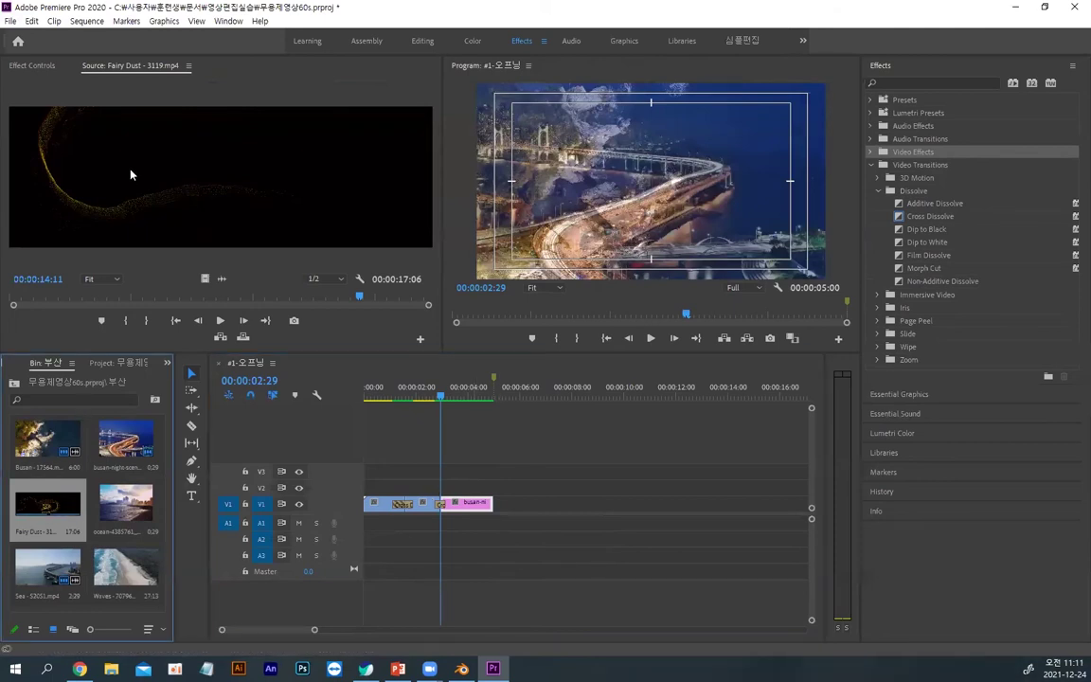
{"action": "left_click_drag", "start_coordinate": [361, 299], "coordinate": [49, 281]}
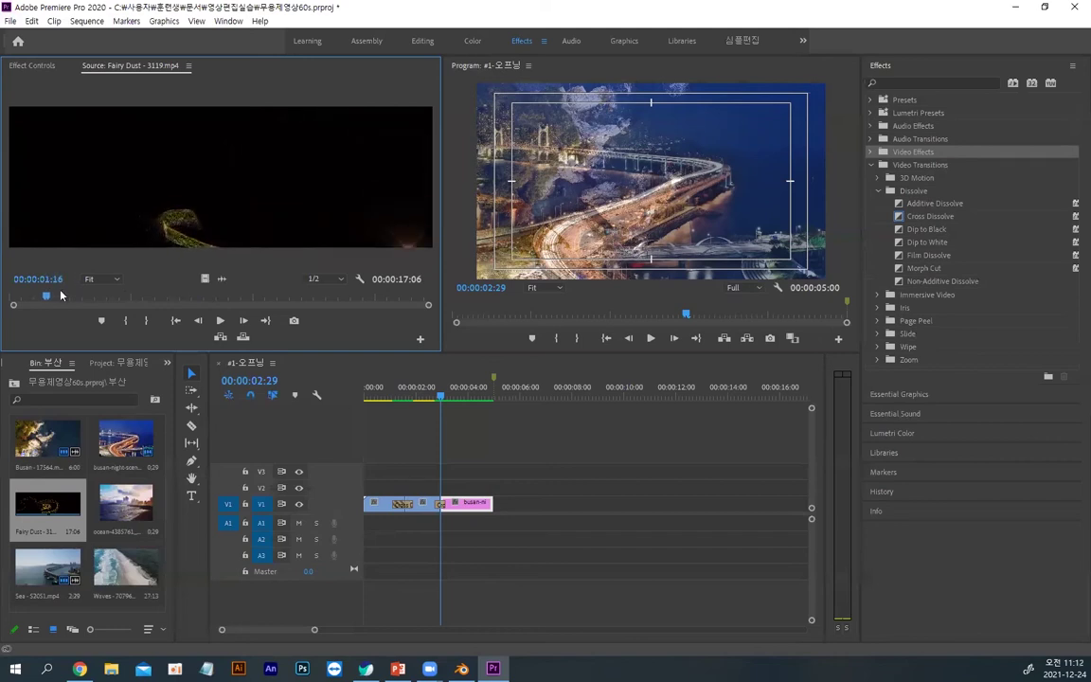
{"action": "left_click", "coordinate": [124, 322]}
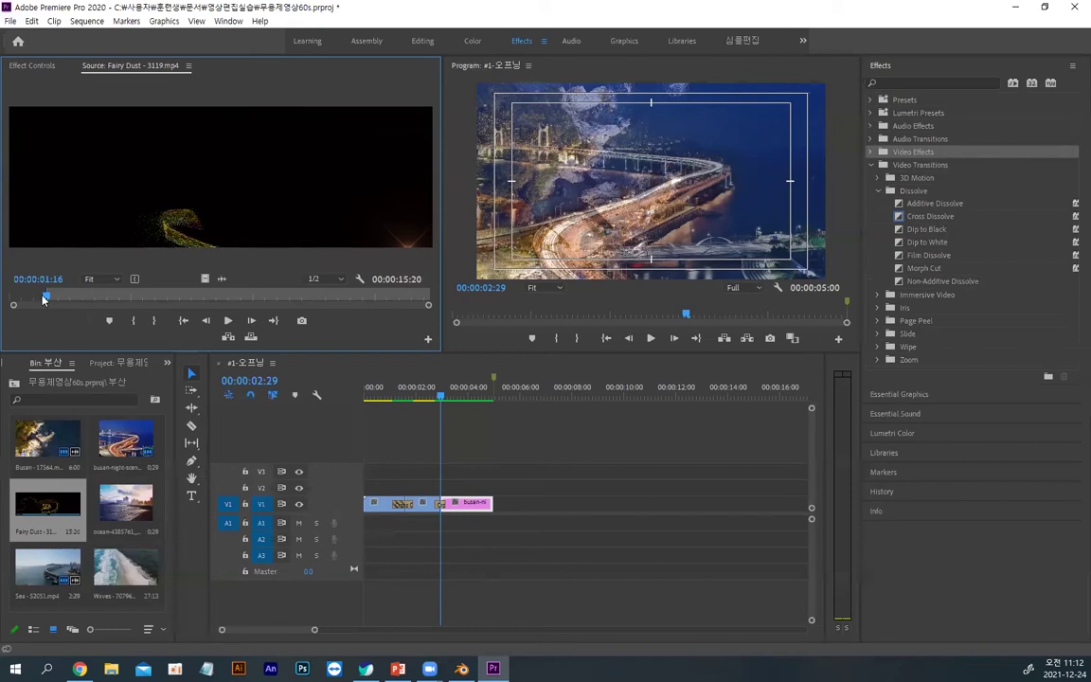
{"action": "left_click_drag", "start_coordinate": [46, 296], "coordinate": [149, 301]}
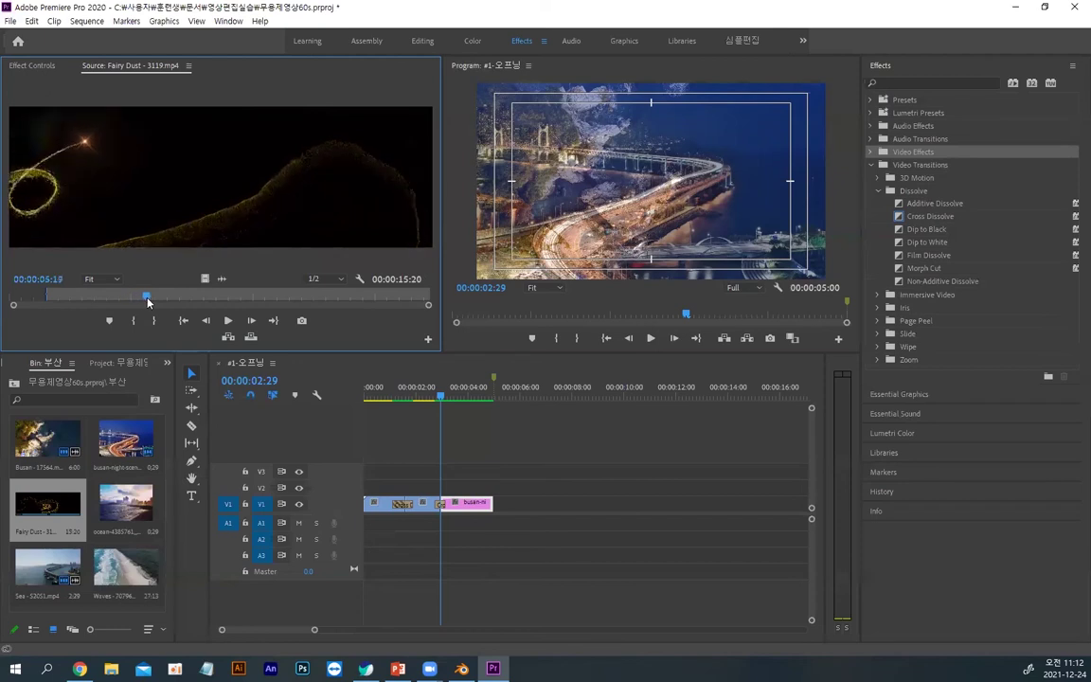
{"action": "left_click", "coordinate": [131, 320]}
{"action": "left_click", "coordinate": [163, 300]}
{"action": "left_click_drag", "start_coordinate": [163, 300], "coordinate": [282, 307]}
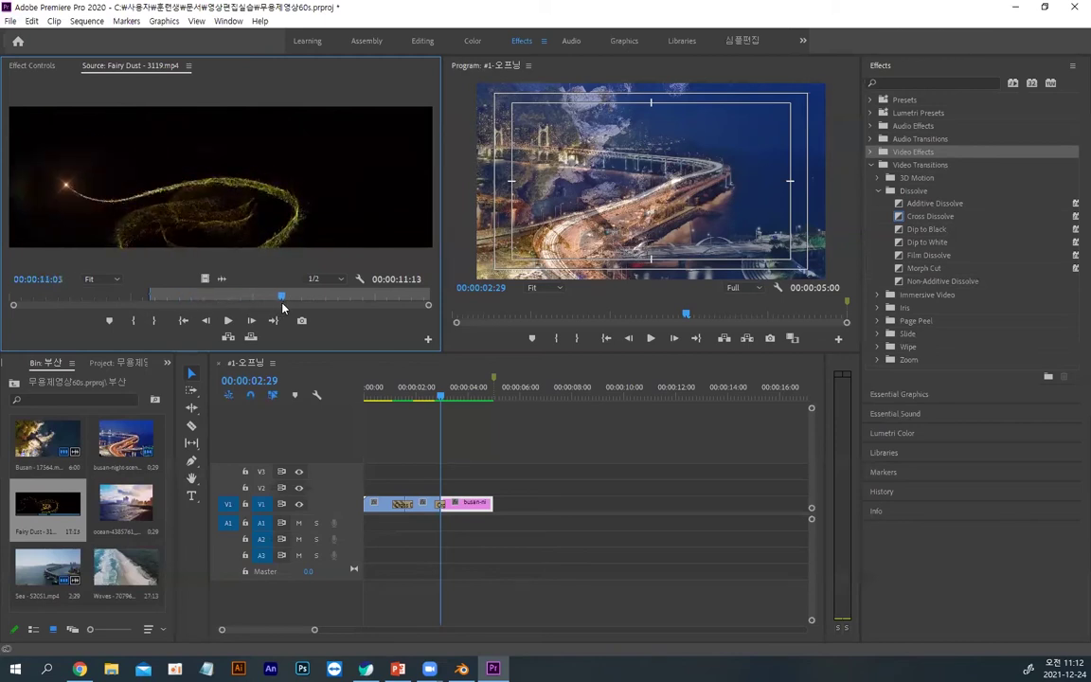
{"action": "left_click", "coordinate": [155, 320]}
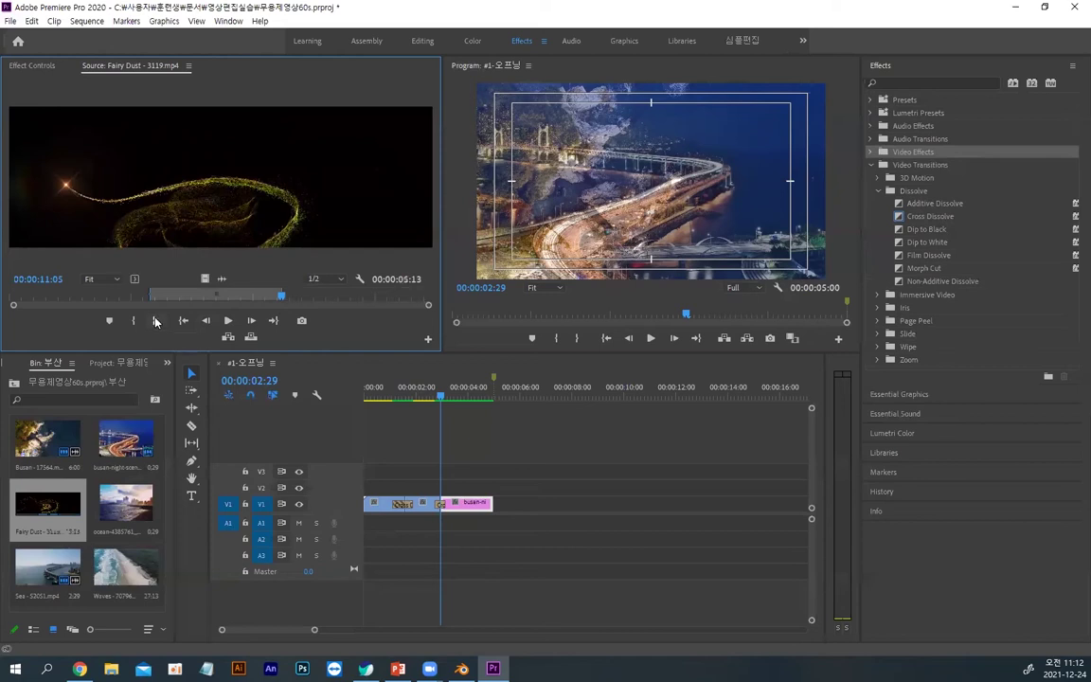
Step: Place only the marked Fairy Dust video on V2 above the busan-night-scene image and trim its end to the five-second marker
{"action": "left_click_drag", "start_coordinate": [205, 278], "coordinate": [434, 492]}
{"action": "left_click", "coordinate": [532, 490]}
{"action": "left_click_drag", "start_coordinate": [531, 490], "coordinate": [493, 485]}
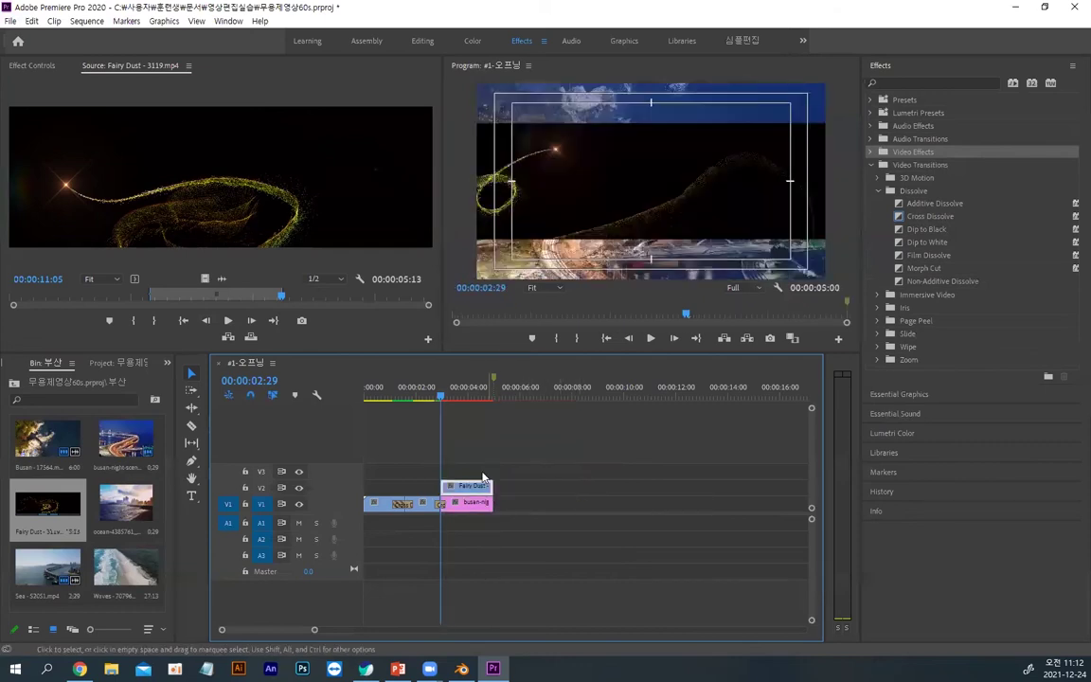
{"action": "left_click", "coordinate": [450, 400]}
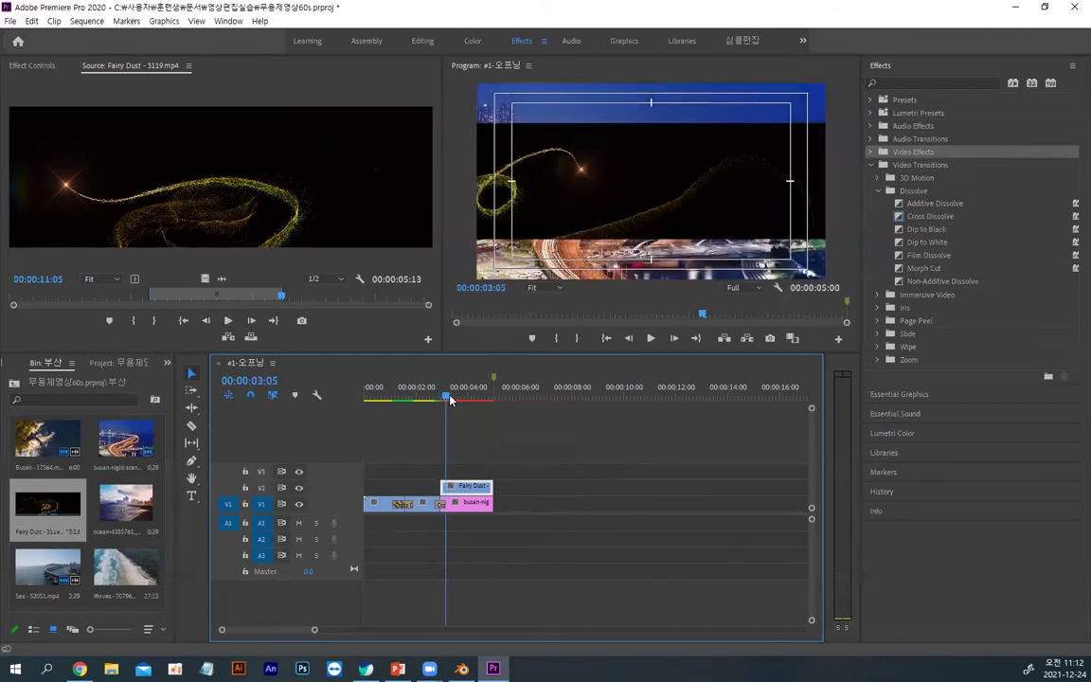
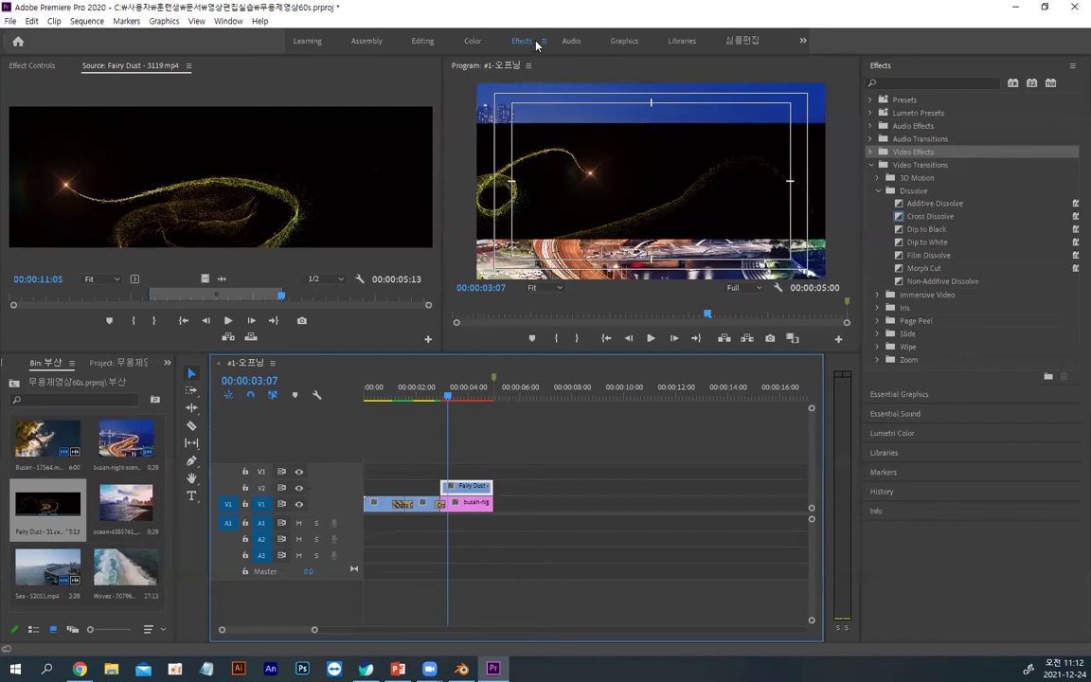
Step: Shorten the Cross Dissolve between the Sea and Busan clips on V1
{"action": "left_click", "coordinate": [393, 507]}
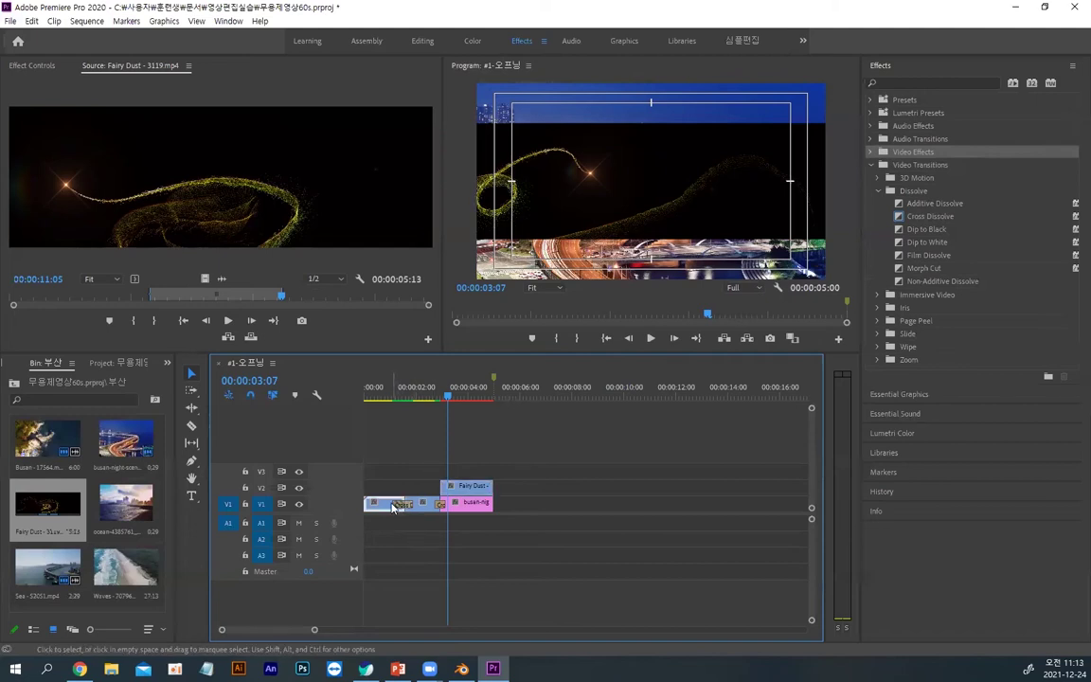
{"action": "left_click_drag", "start_coordinate": [398, 503], "coordinate": [403, 503]}
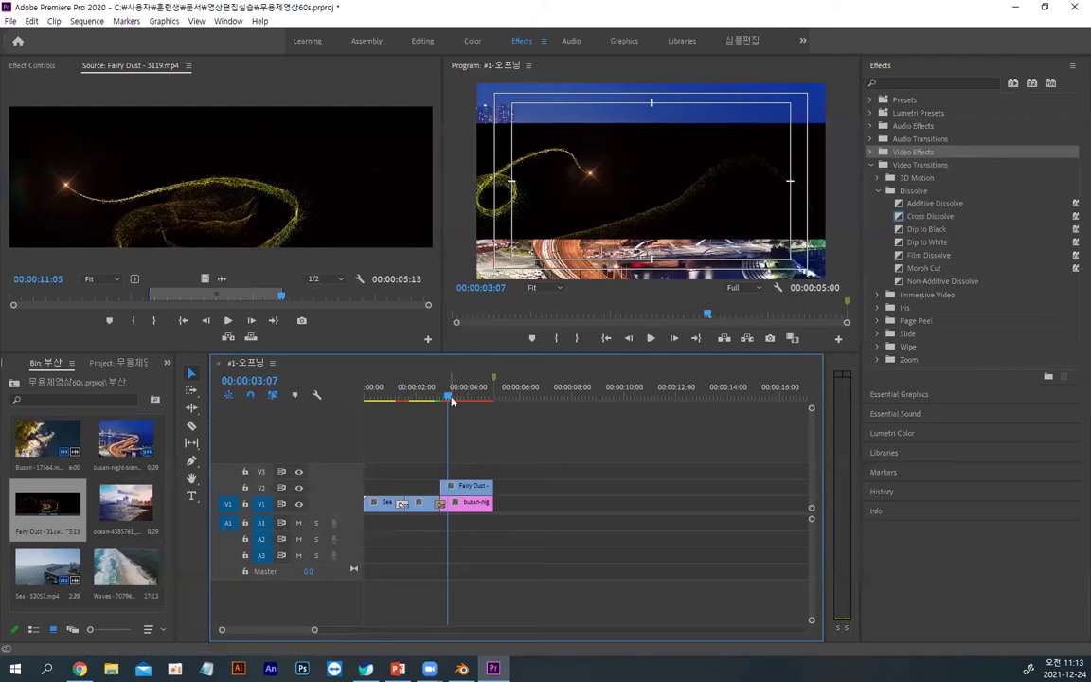
{"action": "left_click", "coordinate": [193, 374]}
Step: Show the Fairy Dust clip's effect settings and collapse its Motion and Opacity groups
{"action": "left_click", "coordinate": [473, 490]}
{"action": "left_click", "coordinate": [34, 66]}
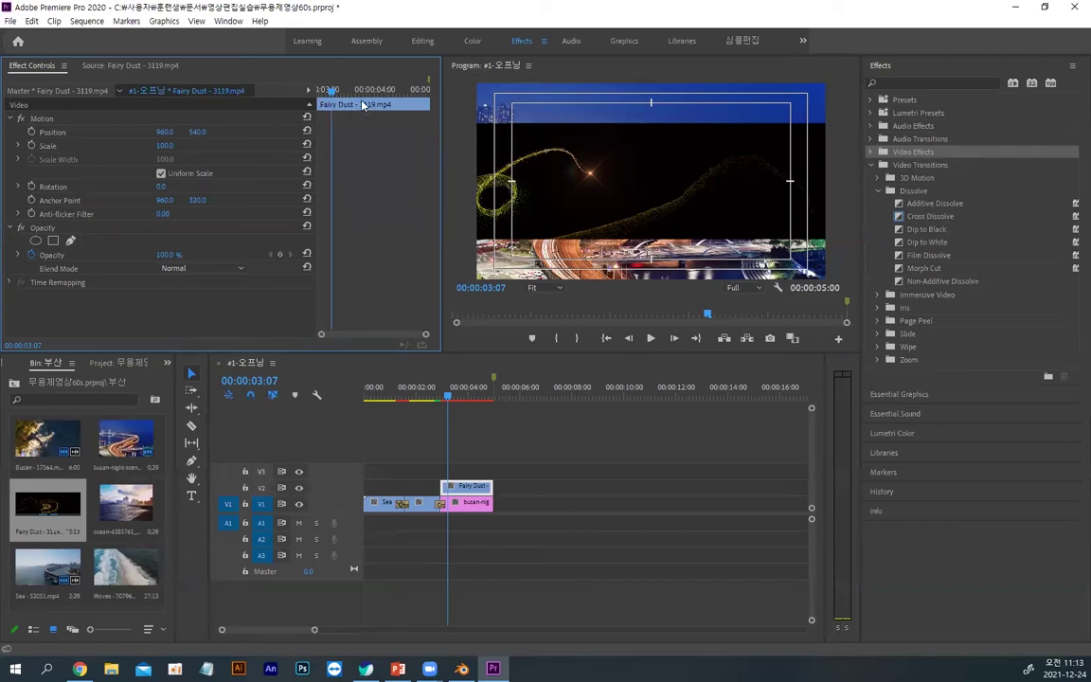
{"action": "left_click", "coordinate": [395, 470]}
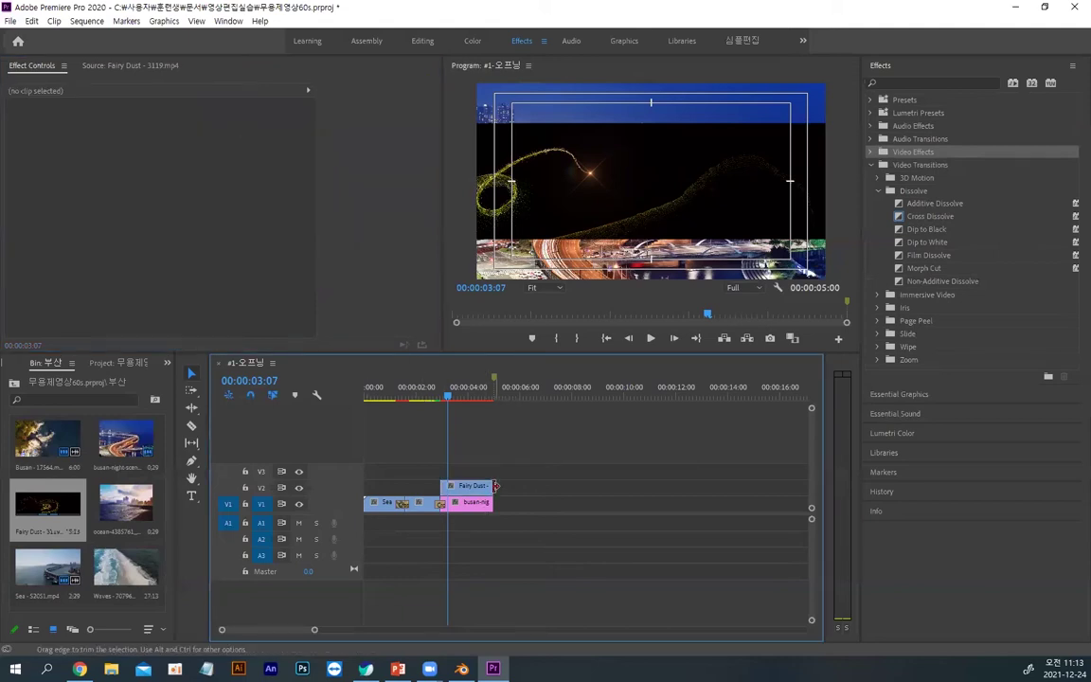
{"action": "left_click", "coordinate": [477, 486]}
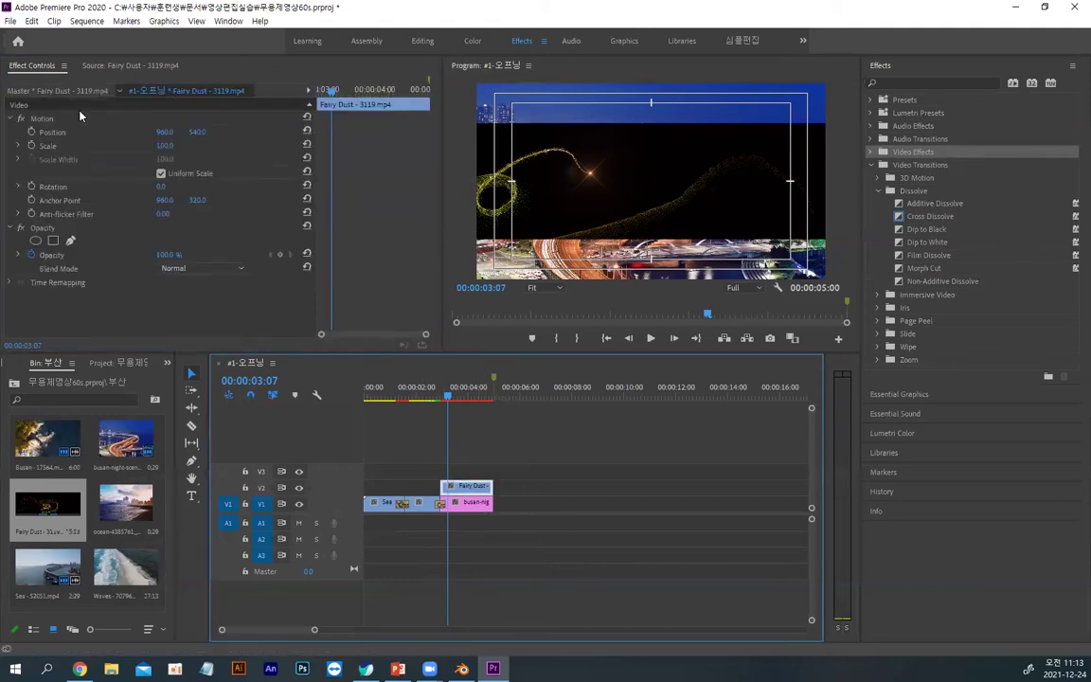
{"action": "left_click", "coordinate": [11, 119]}
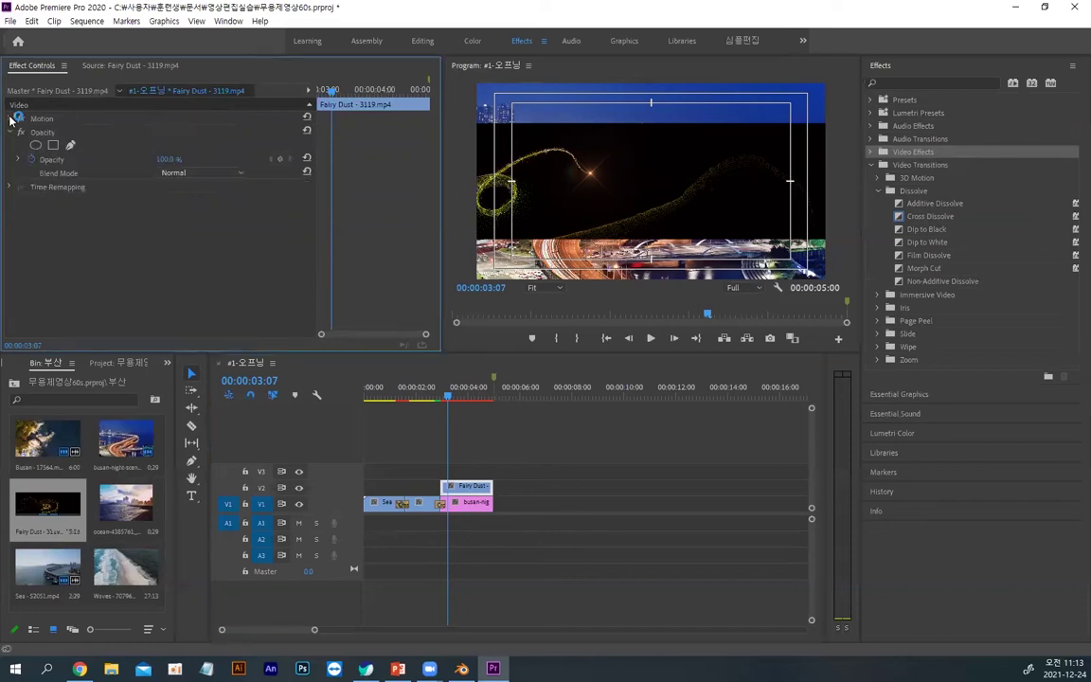
{"action": "left_click", "coordinate": [10, 132]}
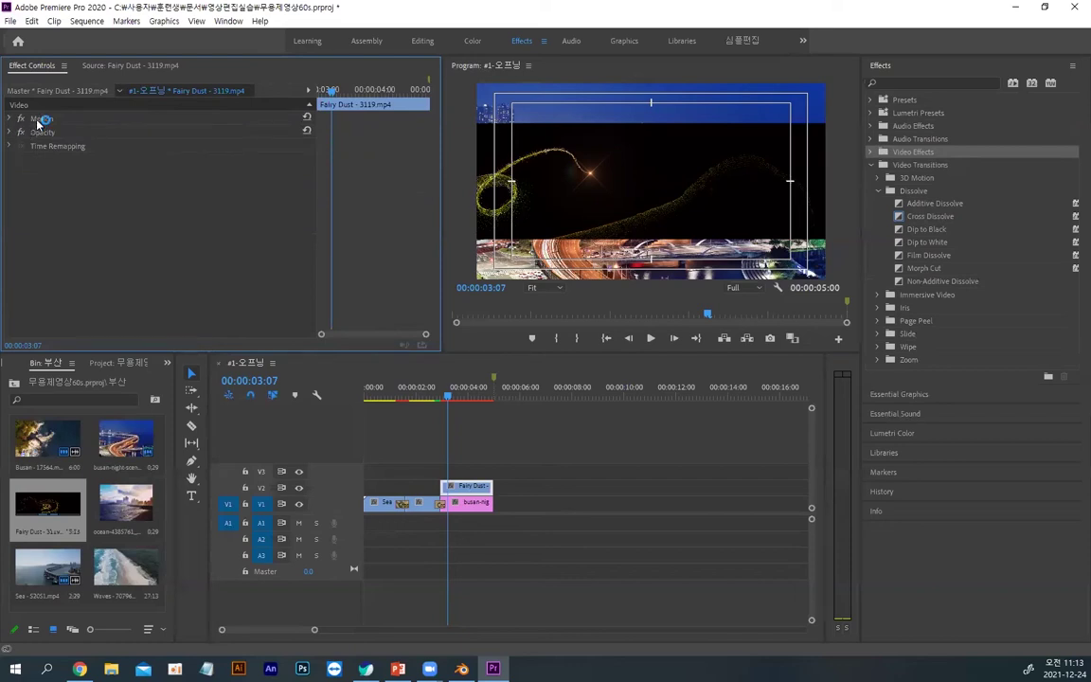
Step: Enlarge and reposition the Fairy Dust clip directly in the program preview with its Motion handles until it covers the whole frame
{"action": "left_click", "coordinate": [45, 119]}
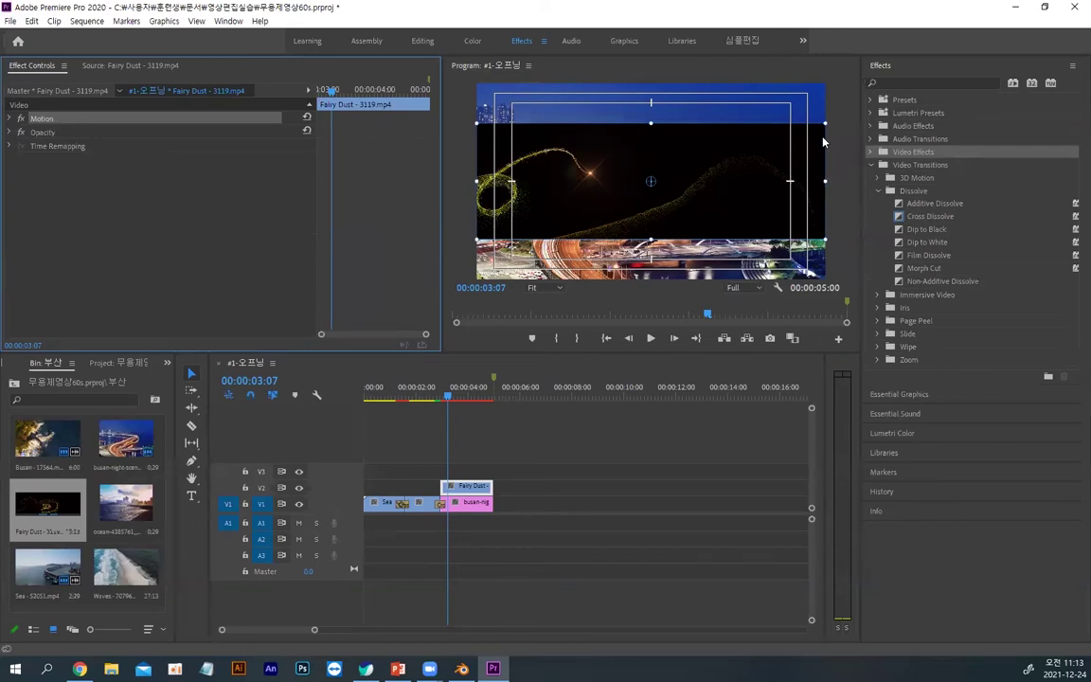
{"action": "left_click_drag", "start_coordinate": [823, 141], "coordinate": [717, 168]}
{"action": "left_click_drag", "start_coordinate": [679, 114], "coordinate": [681, 90]}
{"action": "left_click_drag", "start_coordinate": [634, 159], "coordinate": [687, 150]}
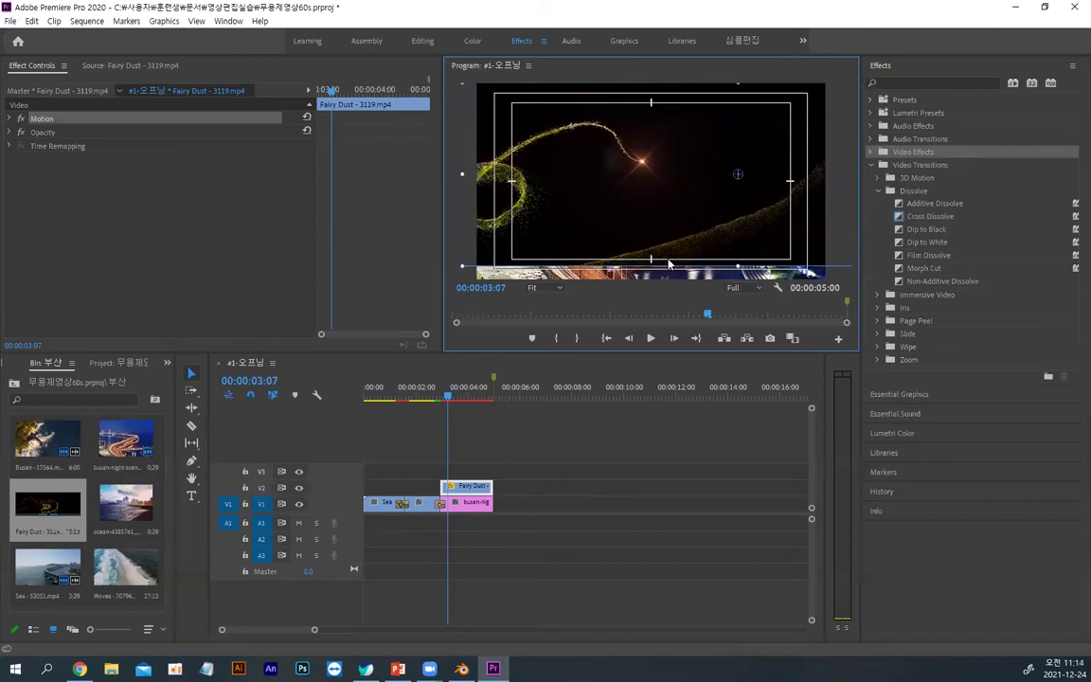
{"action": "left_click_drag", "start_coordinate": [663, 239], "coordinate": [637, 222]}
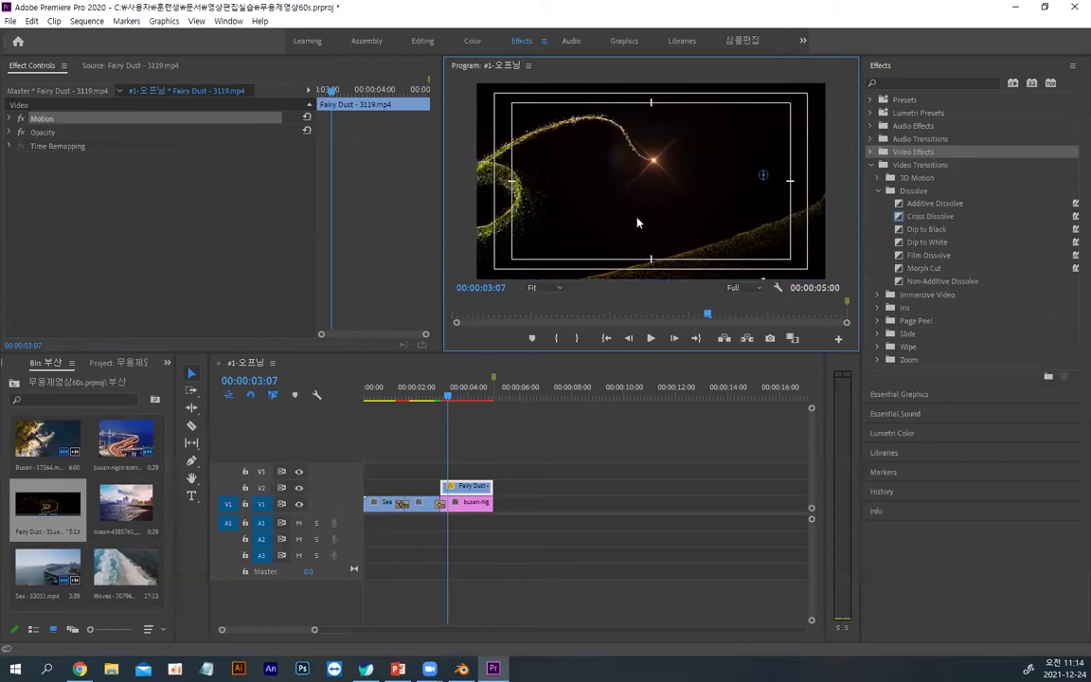
Step: Deselect the Fairy Dust clip, then reselect it and redisplay its Motion controls in the program preview
{"action": "left_click", "coordinate": [562, 556]}
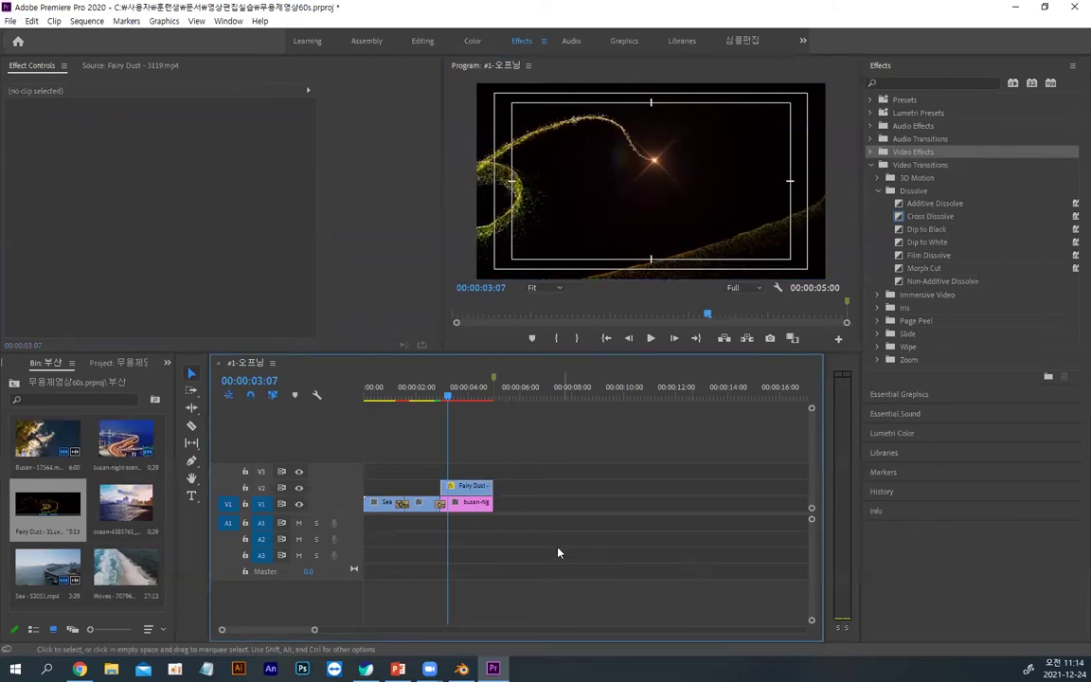
{"action": "left_click", "coordinate": [468, 486]}
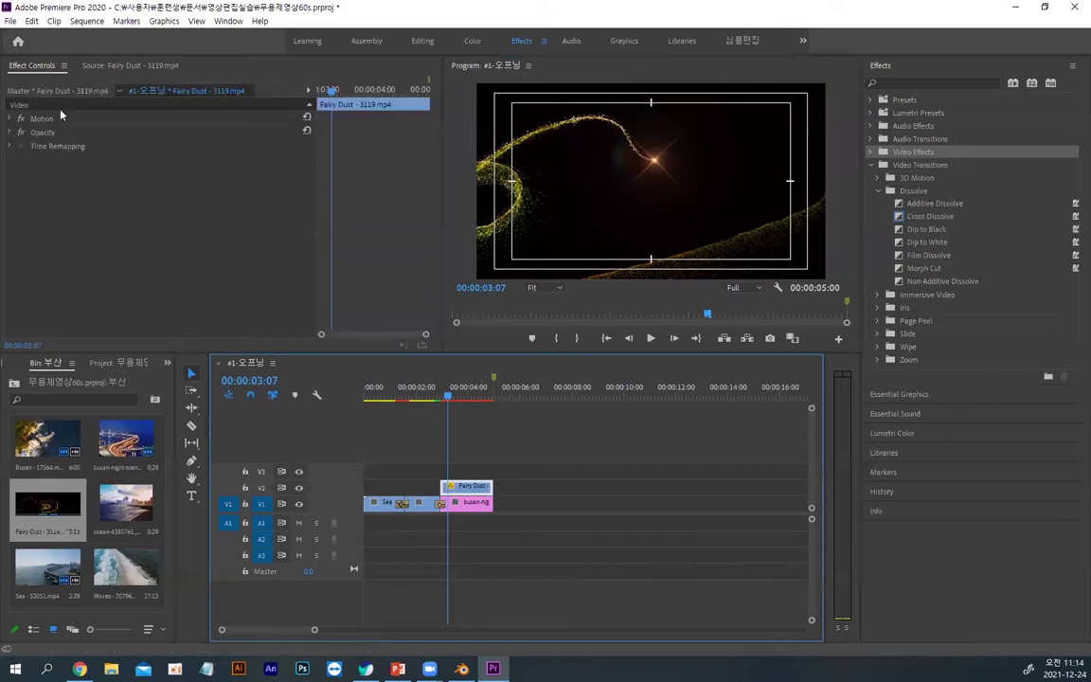
{"action": "left_click", "coordinate": [29, 120]}
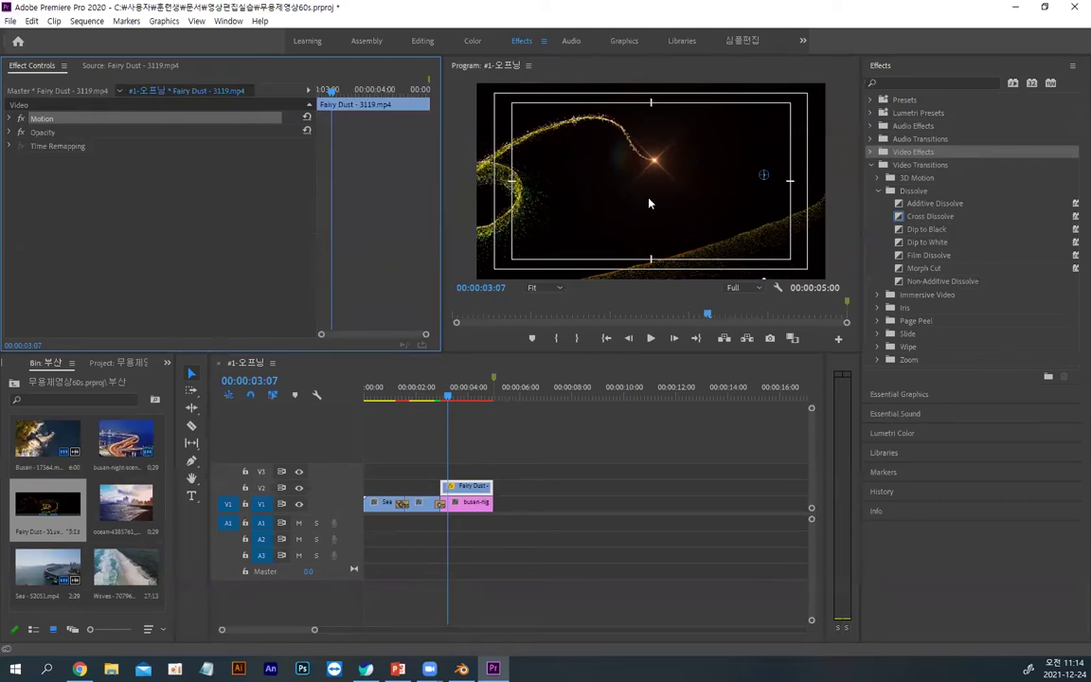
{"action": "left_click", "coordinate": [624, 195]}
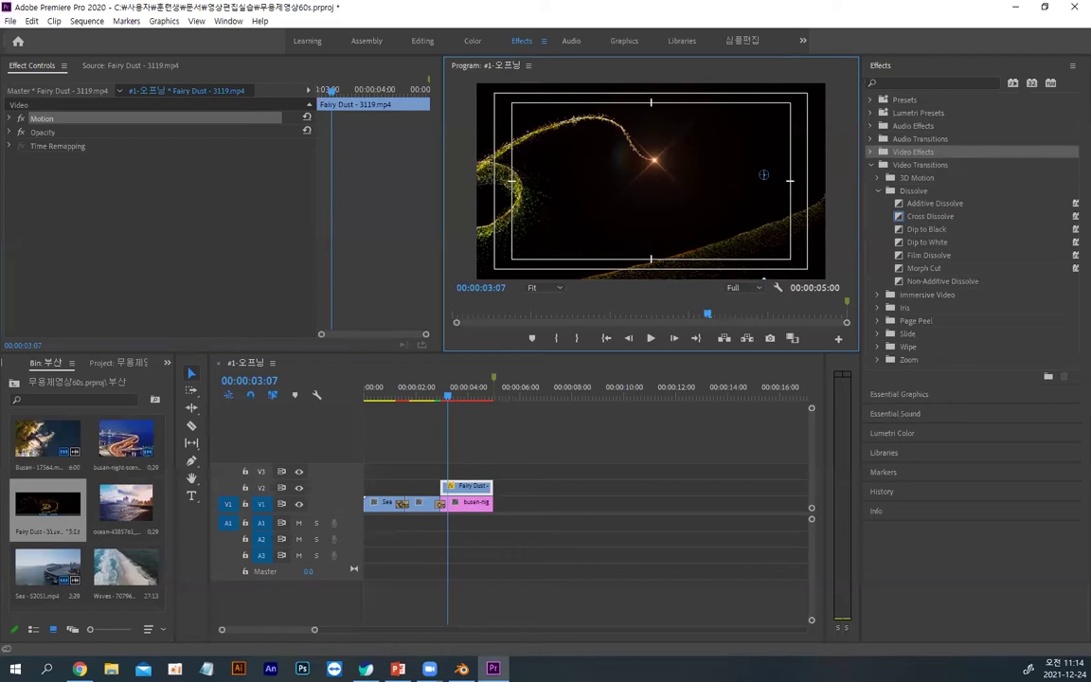
Step: Open the #2 무용 sequence from the project root and scale the Suzhou Ballet Theatre clip up slightly to fill the frame
{"action": "left_click", "coordinate": [14, 383]}
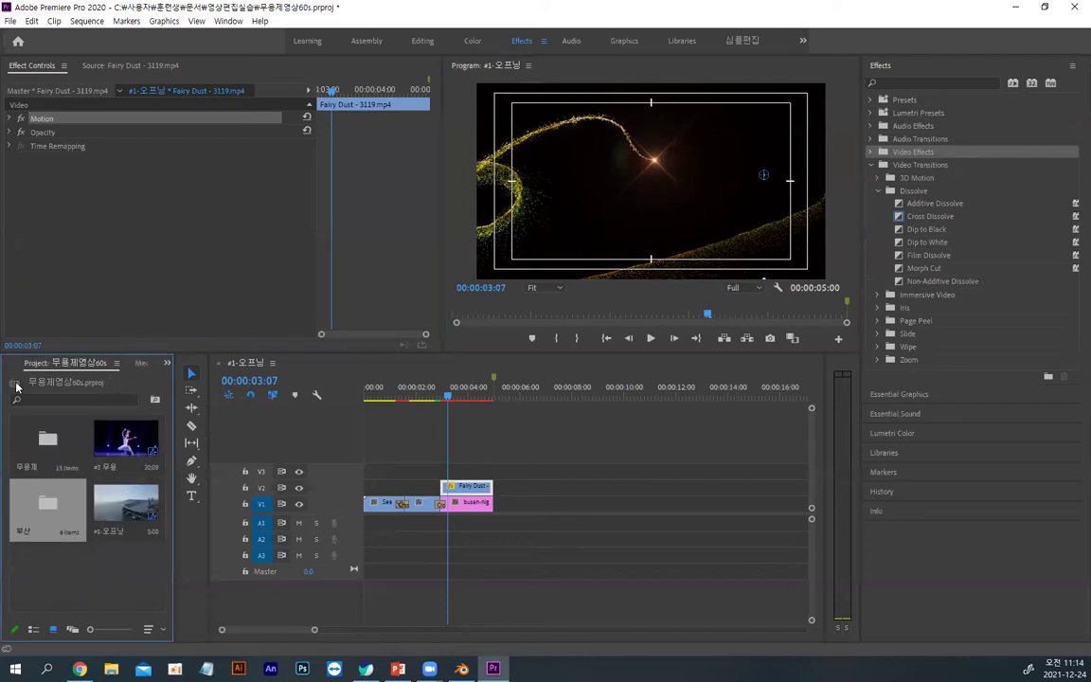
{"action": "left_click", "coordinate": [101, 497]}
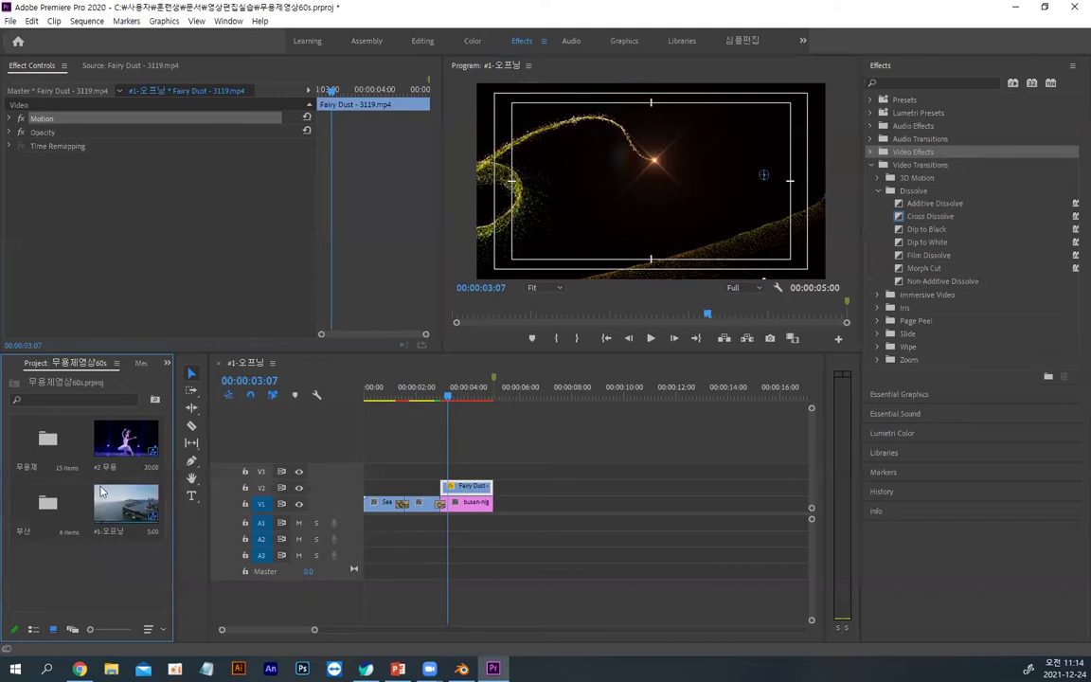
{"action": "double_click", "coordinate": [128, 443]}
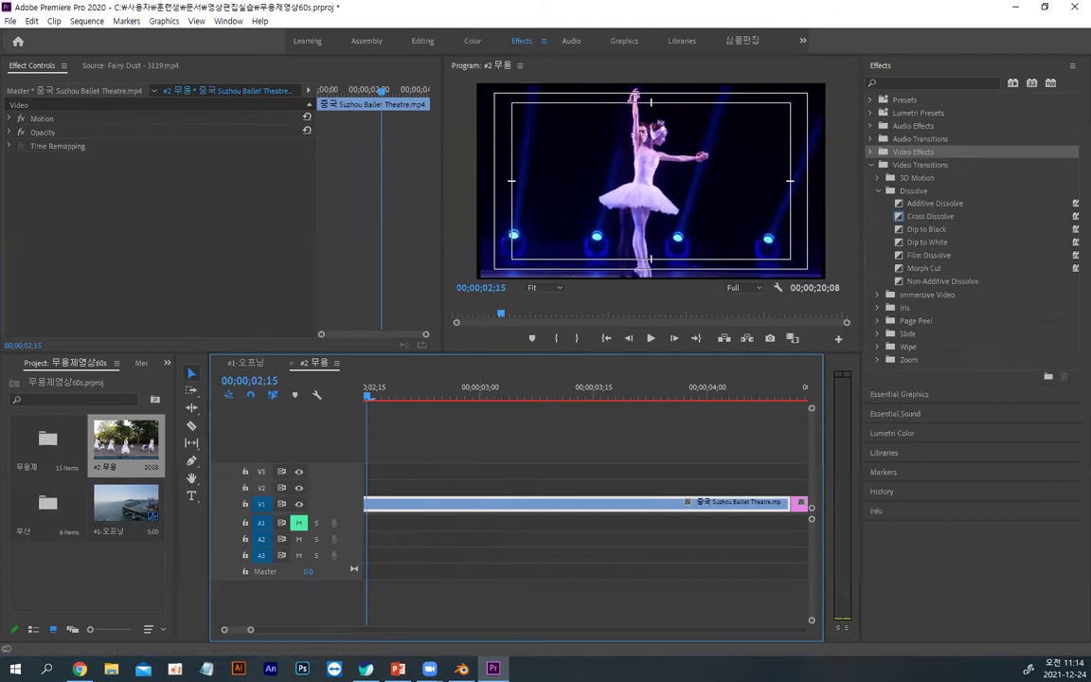
{"action": "left_click", "coordinate": [30, 117]}
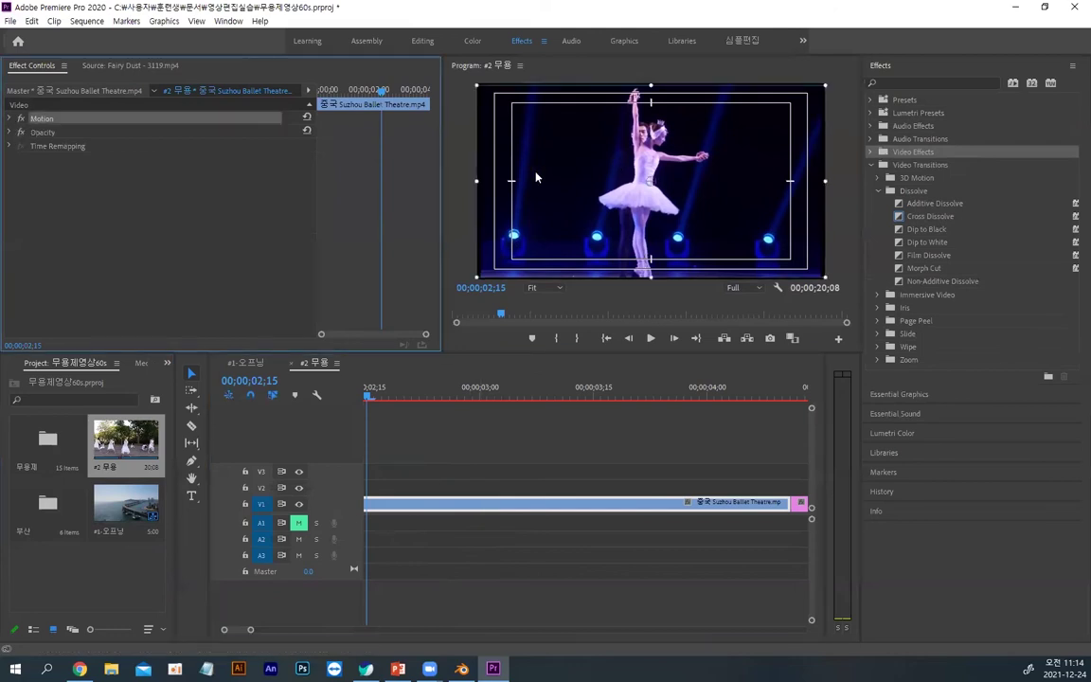
{"action": "left_click_drag", "start_coordinate": [477, 180], "coordinate": [472, 180]}
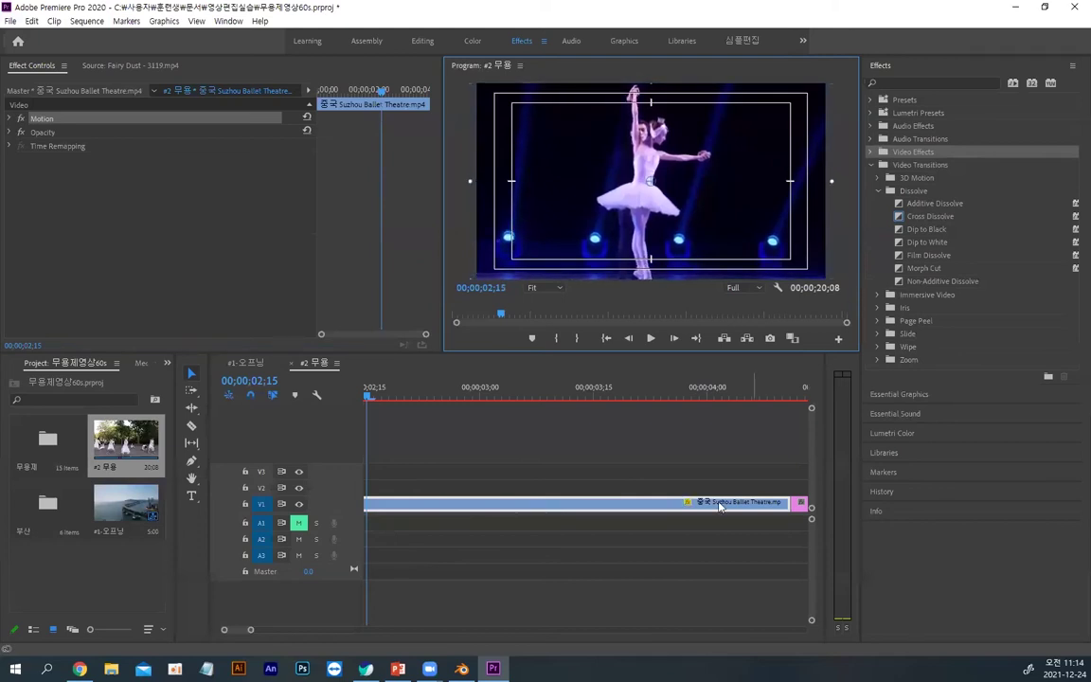
Step: Place the playhead at 00;00;04;27 over the 1.jpg clip and activate that clip's Motion effect for direct editing
{"action": "left_click", "coordinate": [661, 569]}
{"action": "key", "text": "minus"}
{"action": "key", "text": "minus"}
{"action": "key", "text": "minus"}
{"action": "key", "text": "minus"}
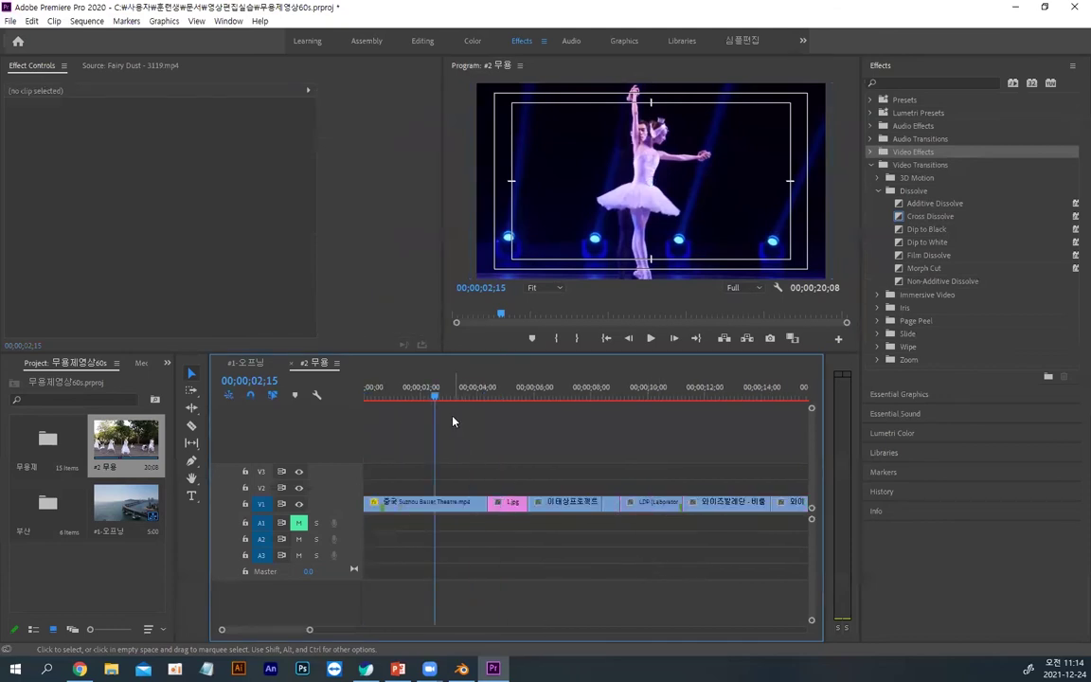
{"action": "left_click", "coordinate": [500, 396]}
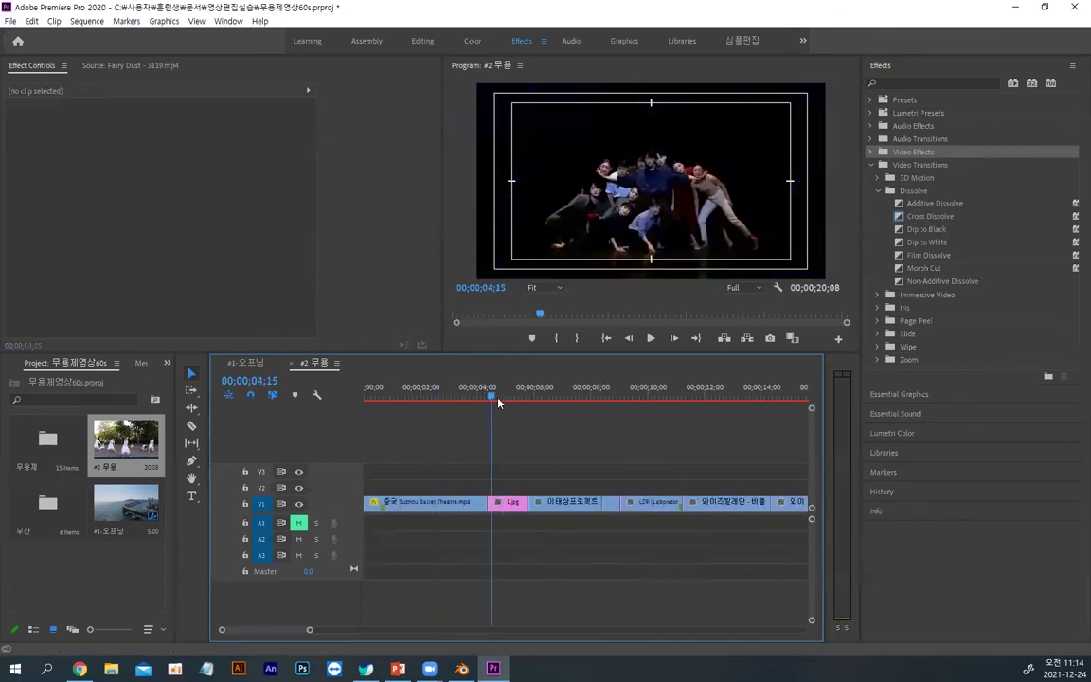
{"action": "left_click", "coordinate": [509, 501]}
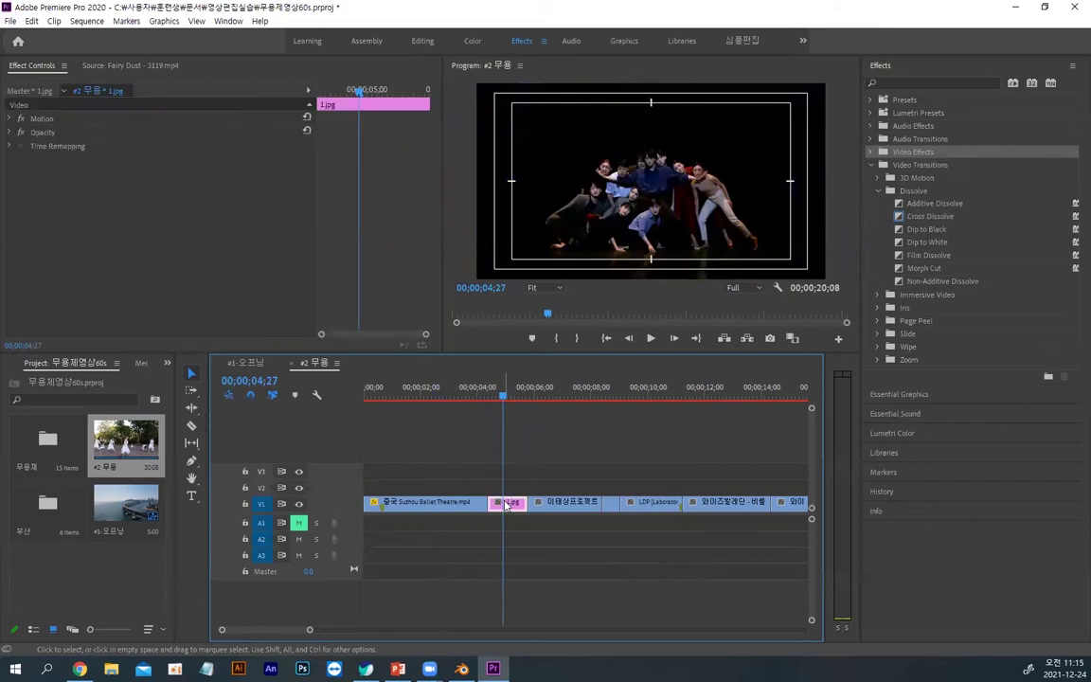
{"action": "left_click", "coordinate": [43, 119]}
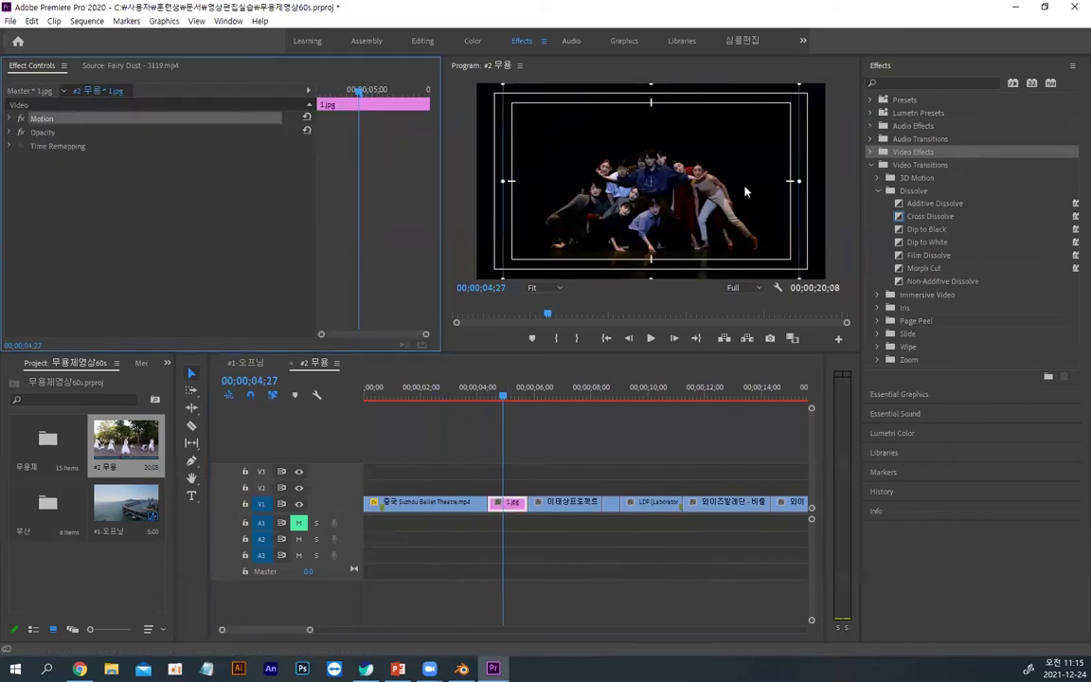
Step: Move the 1.jpg image toward the right of the frame and shrink it slightly with its Motion handles
{"action": "left_click", "coordinate": [806, 181]}
{"action": "left_click_drag", "start_coordinate": [806, 181], "coordinate": [714, 196]}
{"action": "left_click_drag", "start_coordinate": [536, 151], "coordinate": [657, 195]}
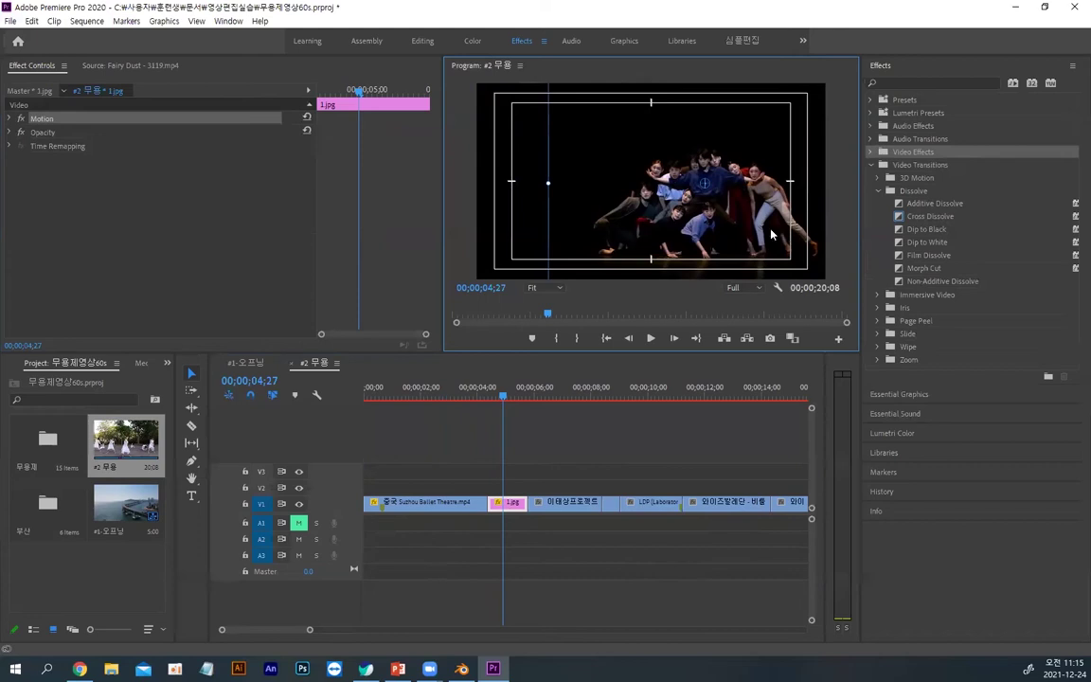
{"action": "left_click_drag", "start_coordinate": [578, 209], "coordinate": [560, 183]}
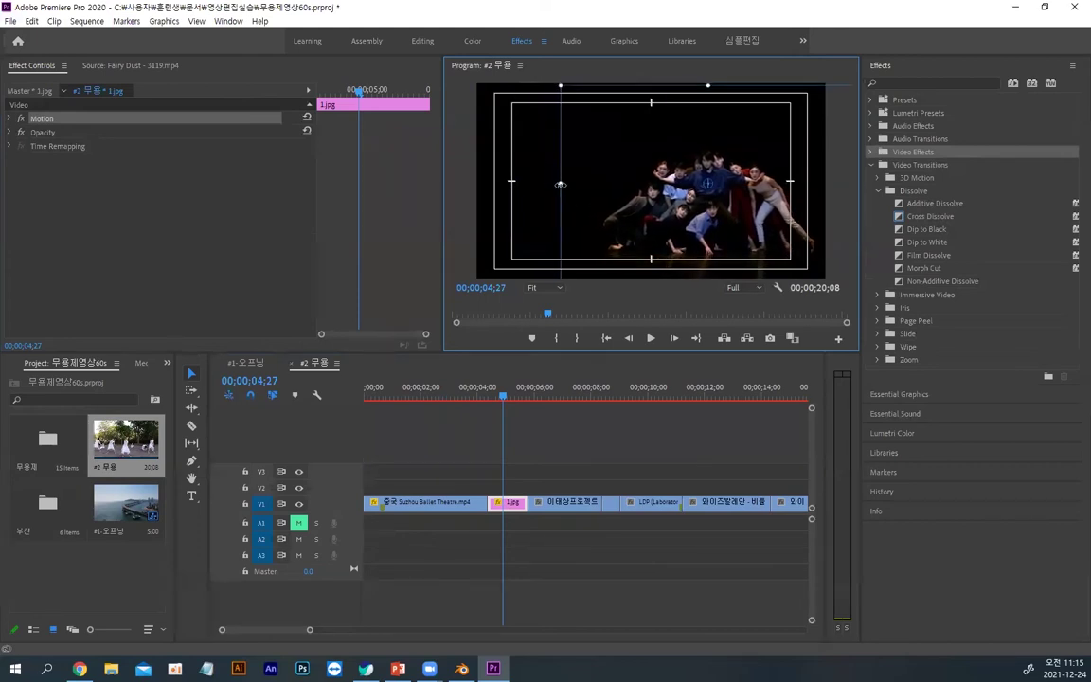
{"action": "left_click_drag", "start_coordinate": [625, 193], "coordinate": [563, 184]}
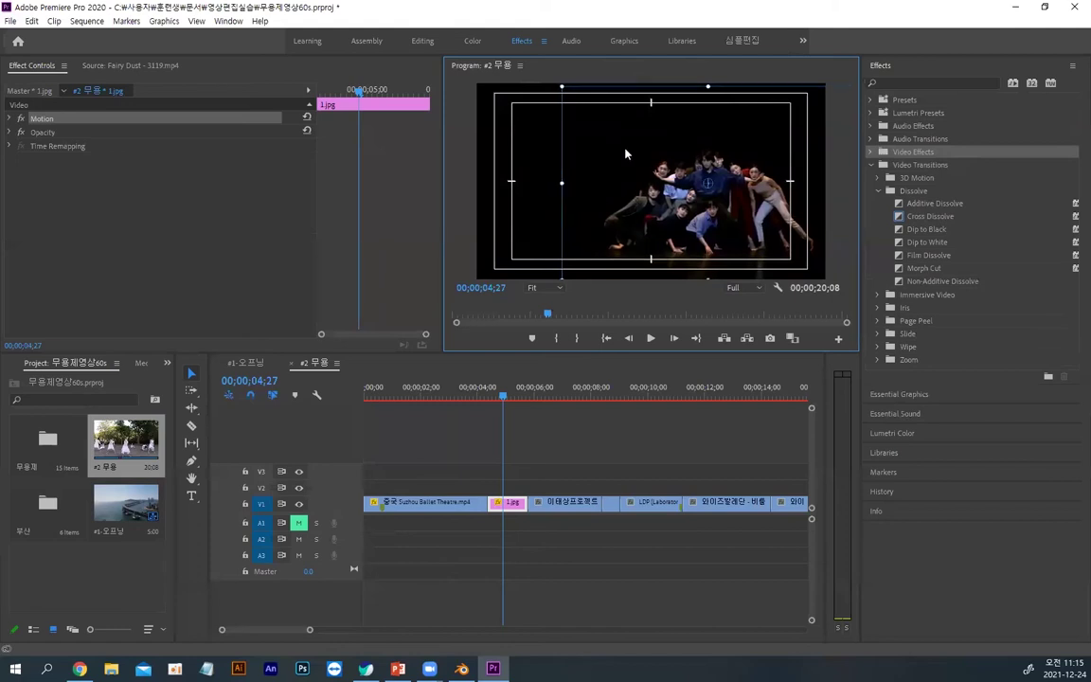
Step: Check the framing of the remaining clips in the #2 무용 sequence, scrubbing from 이태상프로젝트 through to 00;00;14;13
{"action": "left_click", "coordinate": [566, 502]}
{"action": "left_click_drag", "start_coordinate": [516, 395], "coordinate": [555, 395]}
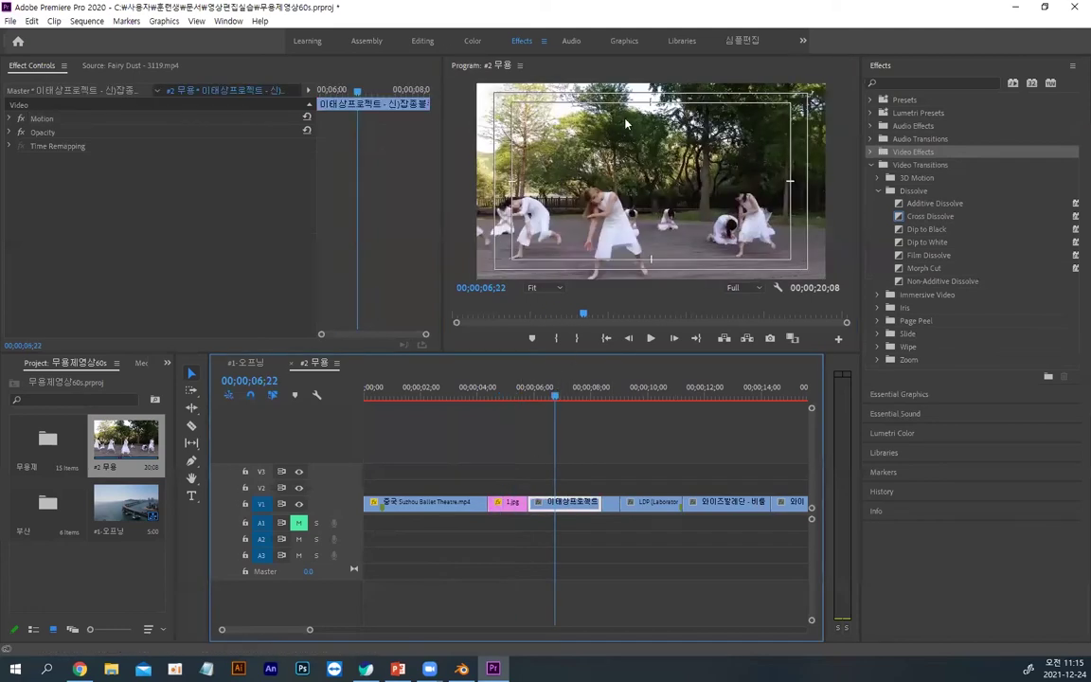
{"action": "left_click", "coordinate": [559, 396]}
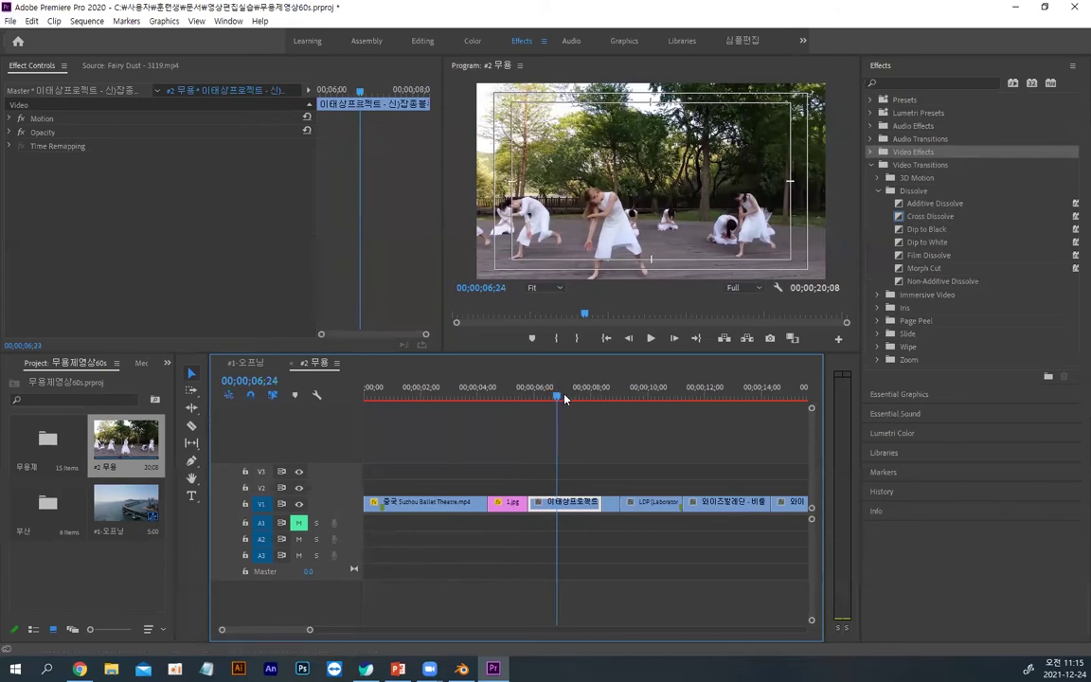
{"action": "left_click", "coordinate": [614, 395]}
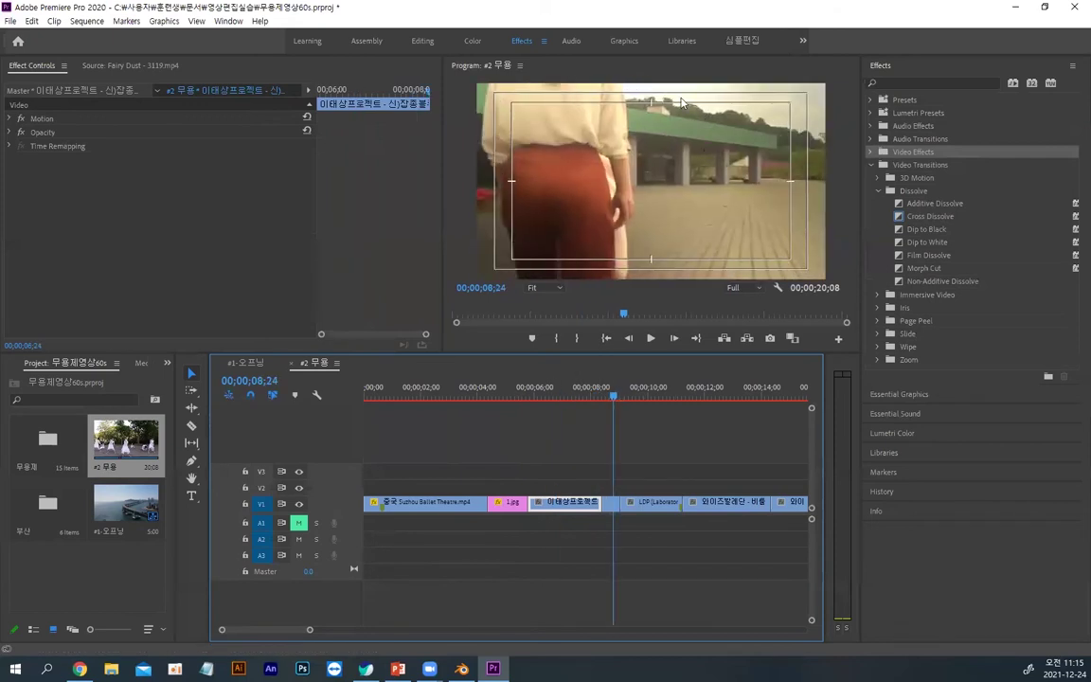
{"action": "key", "text": "alt"}
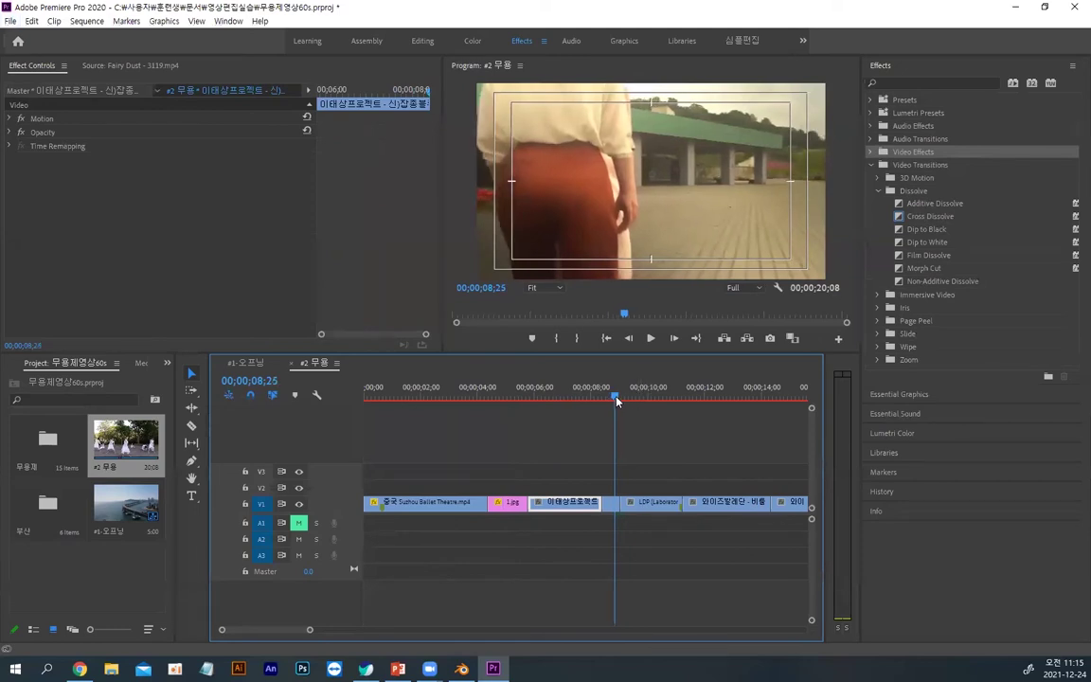
{"action": "left_click", "coordinate": [622, 398]}
{"action": "mouse_move", "coordinate": [623, 402]}
{"action": "left_mouse_down"}
{"action": "mouse_move", "coordinate": [612, 401]}
{"action": "mouse_move", "coordinate": [623, 402]}
{"action": "left_mouse_up"}
{"action": "left_click_drag", "start_coordinate": [619, 402], "coordinate": [777, 406]}
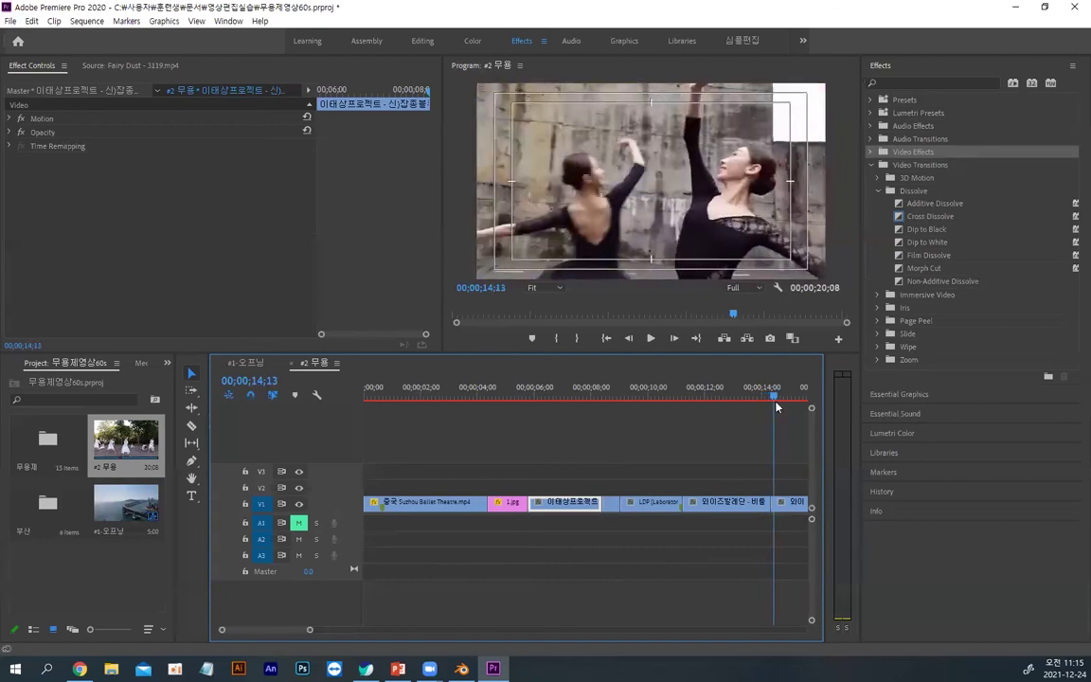
Step: Save the project, render the whole #2 무용 sequence and play back its opening up to 00;00;01;16
{"action": "key", "text": "ctrl+s"}
{"action": "key", "text": "alt+f"}
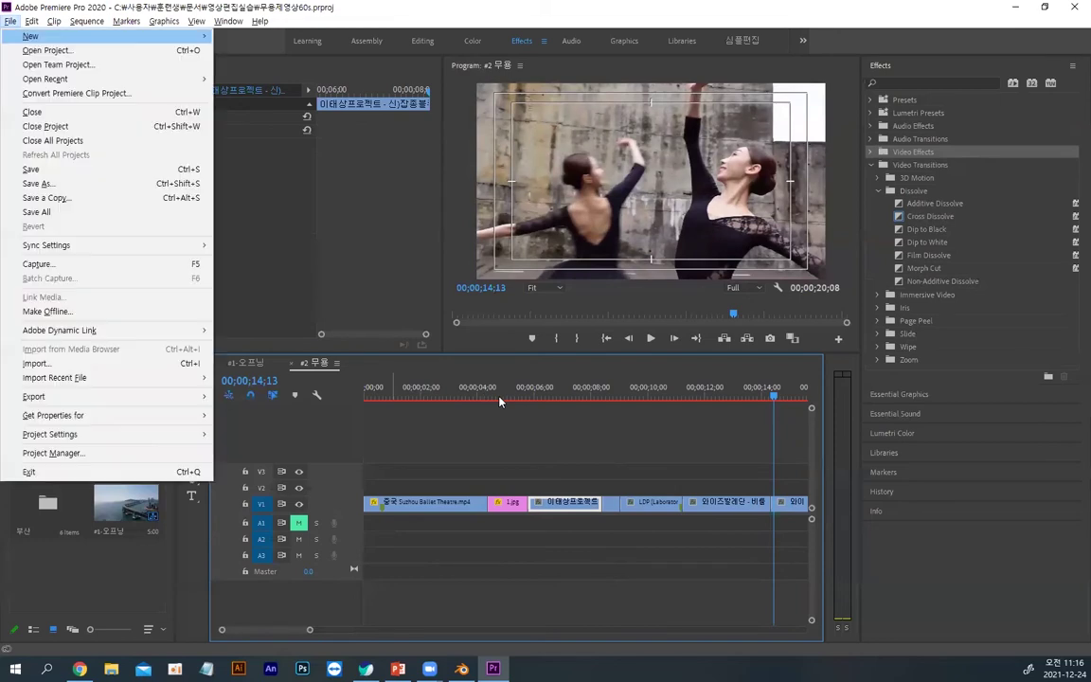
{"action": "key", "text": "Escape"}
{"action": "left_click", "coordinate": [498, 440]}
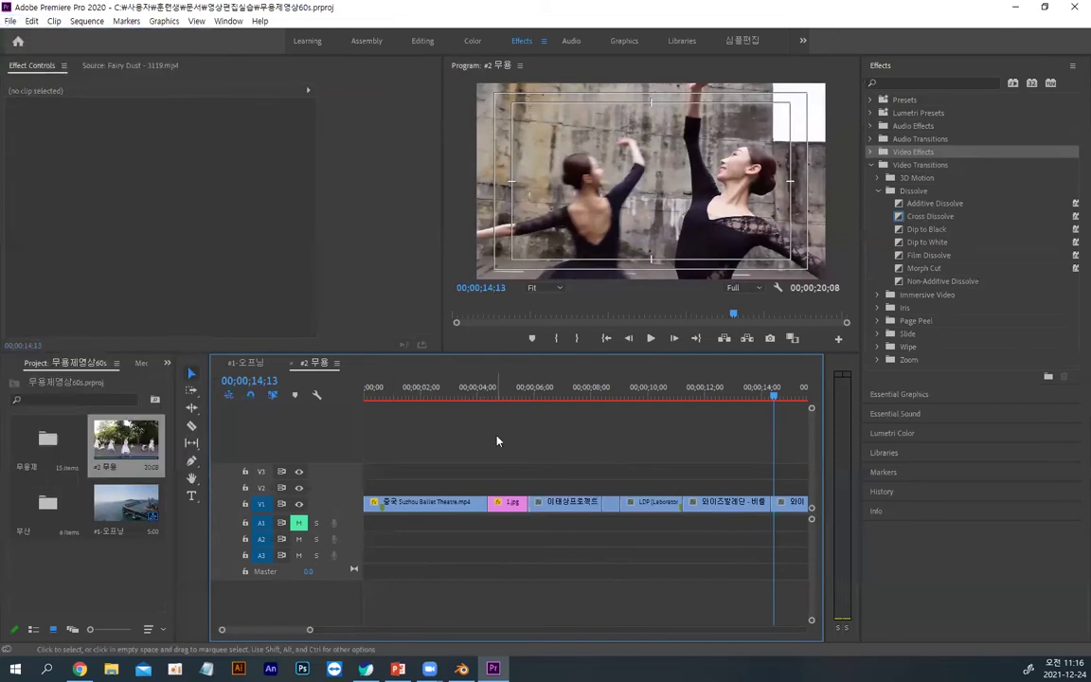
{"action": "key", "text": "Return"}
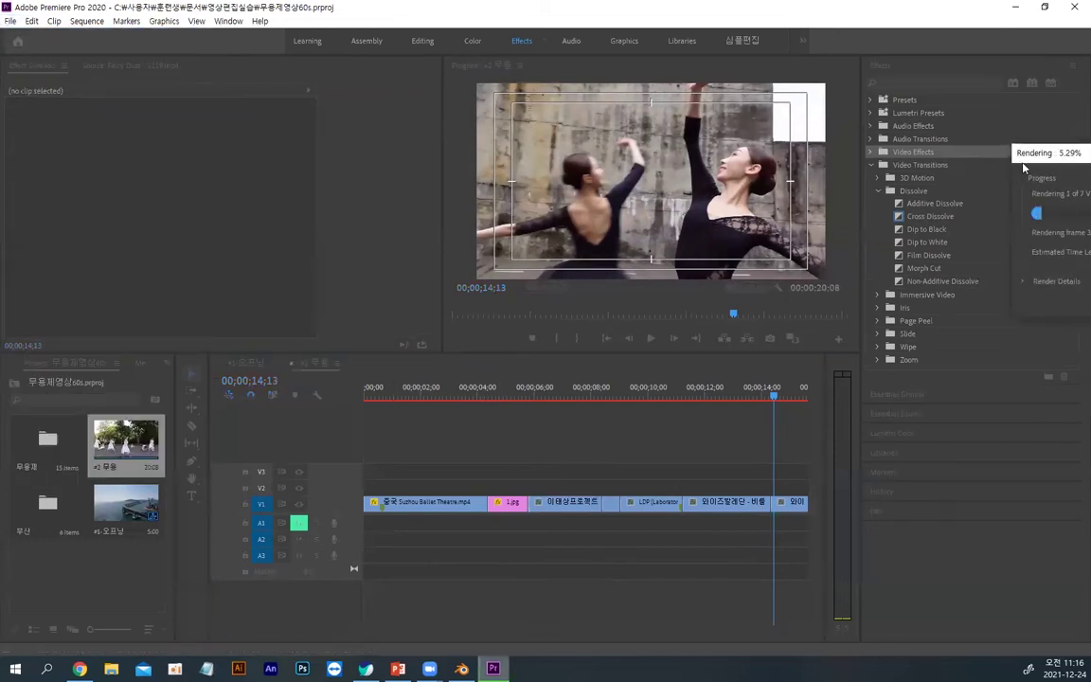
{"action": "left_click_drag", "start_coordinate": [1023, 166], "coordinate": [599, 230]}
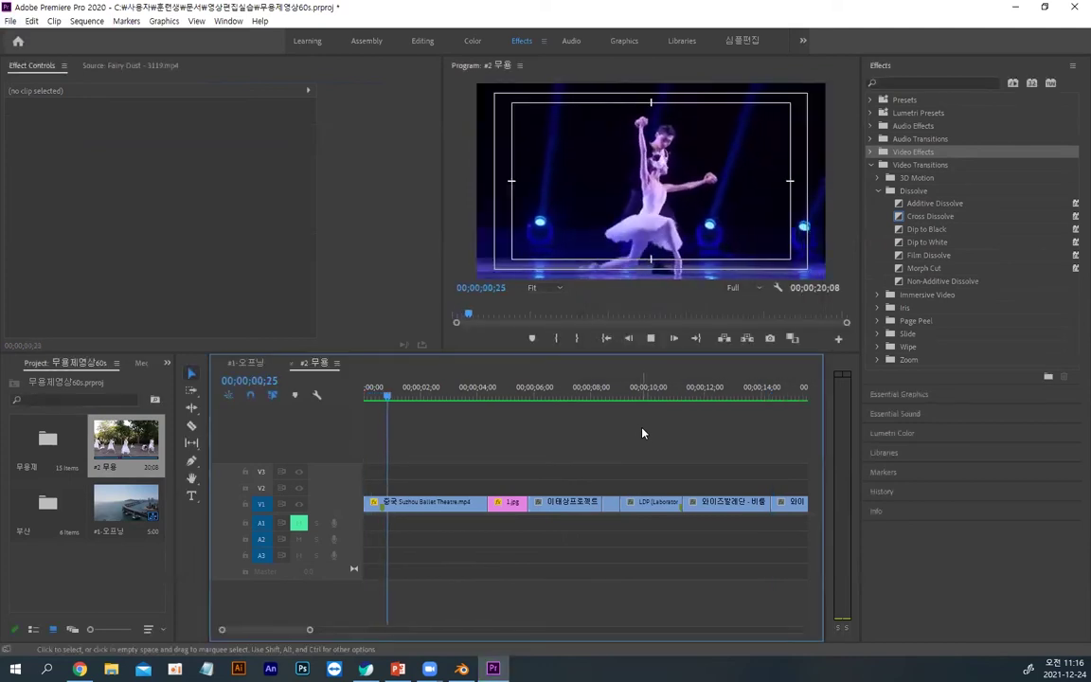
{"action": "key", "text": "alt"}
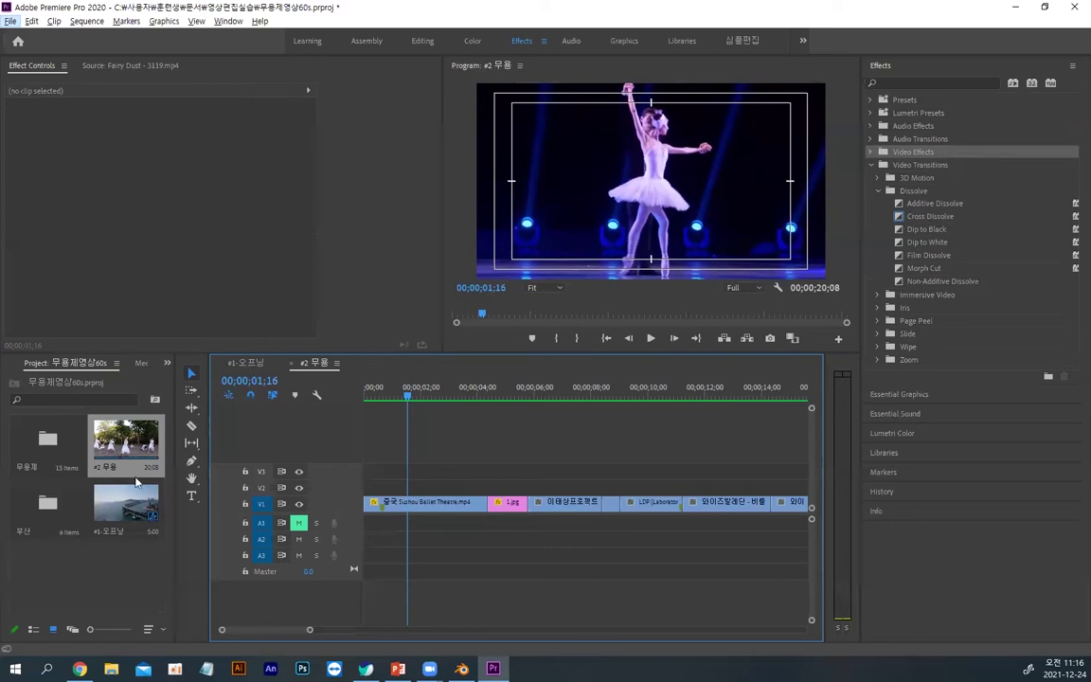
Step: Return to the #1-오프닝 sequence and expand the Opacity settings of the Fairy Dust clip
{"action": "left_click", "coordinate": [248, 366]}
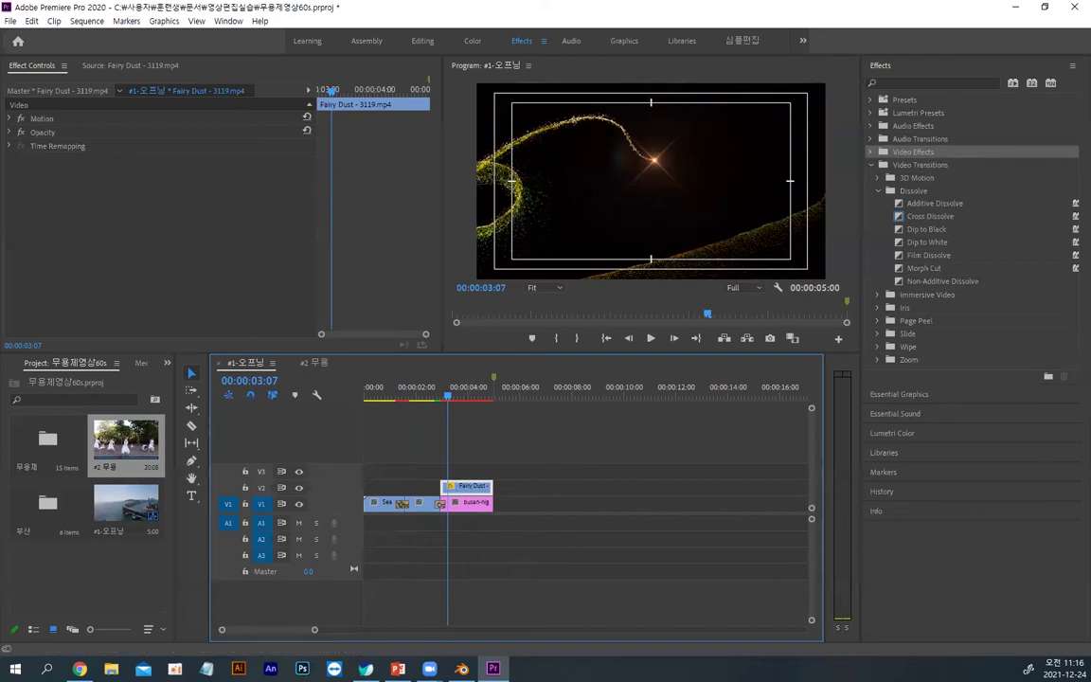
{"action": "left_click", "coordinate": [10, 133]}
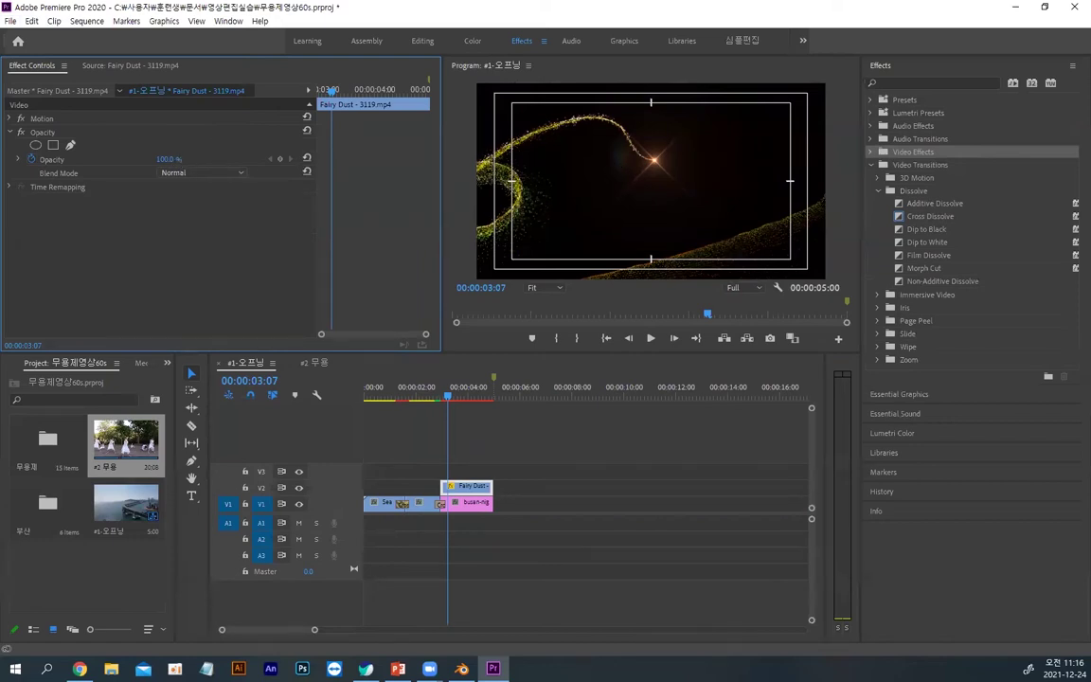
Step: Try lowering the Fairy Dust clip's opacity to 76%, and restore it to 100%
{"action": "left_click", "coordinate": [167, 159]}
{"action": "type", "text": "93"}
{"action": "key", "text": "Return"}
{"action": "left_click_drag", "start_coordinate": [166, 159], "coordinate": [464, 157]}
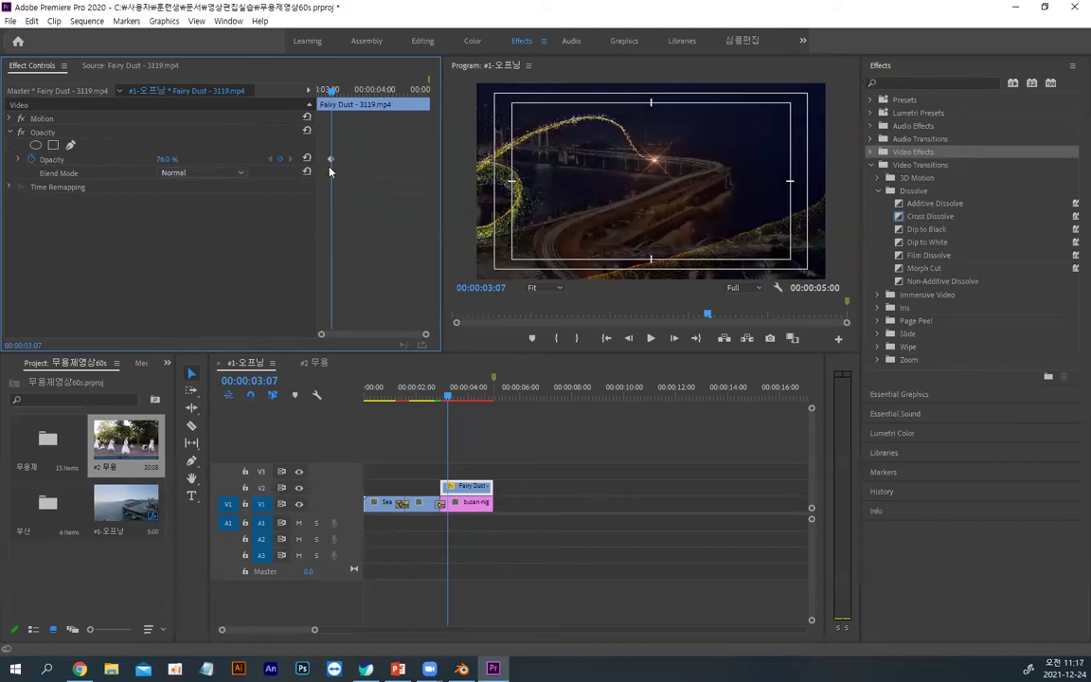
{"action": "left_click", "coordinate": [166, 159]}
{"action": "type", "text": "100"}
{"action": "key", "text": "Return"}
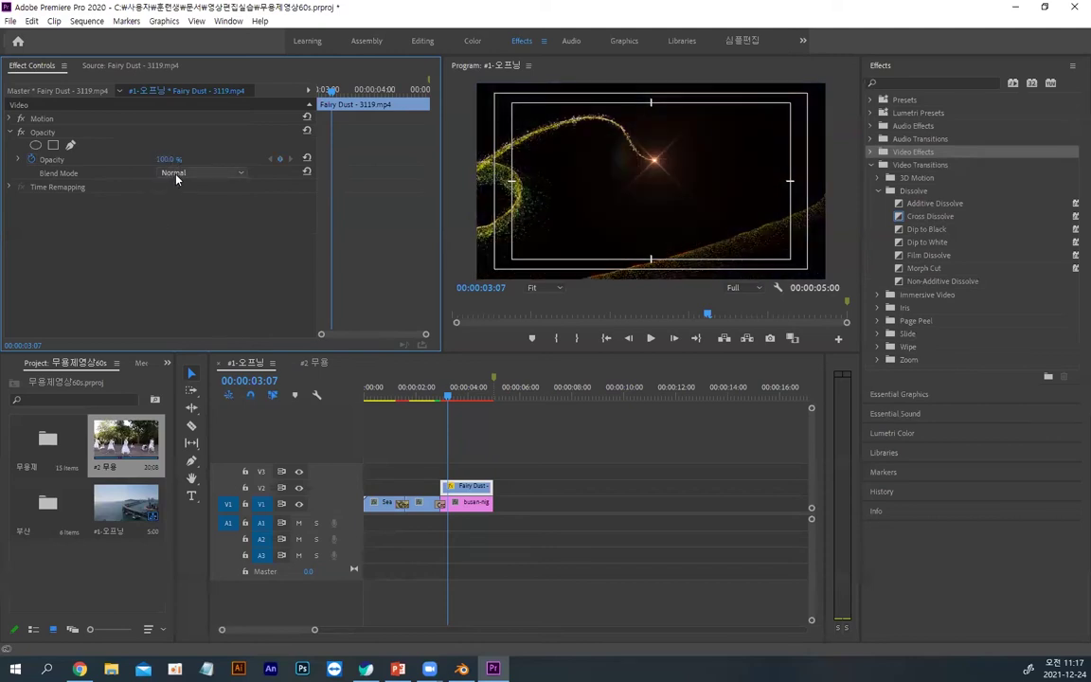
Step: Set the Fairy Dust clip's blend mode to Screen so it overlays the night bridge image
{"action": "left_click", "coordinate": [176, 174]}
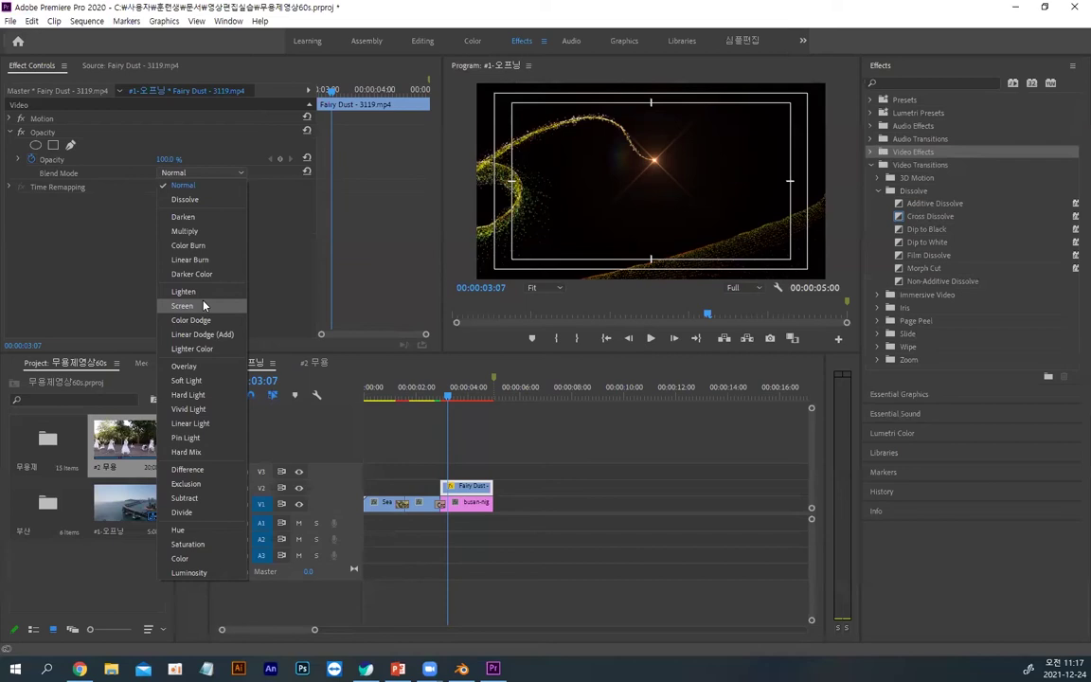
{"action": "left_click", "coordinate": [204, 305]}
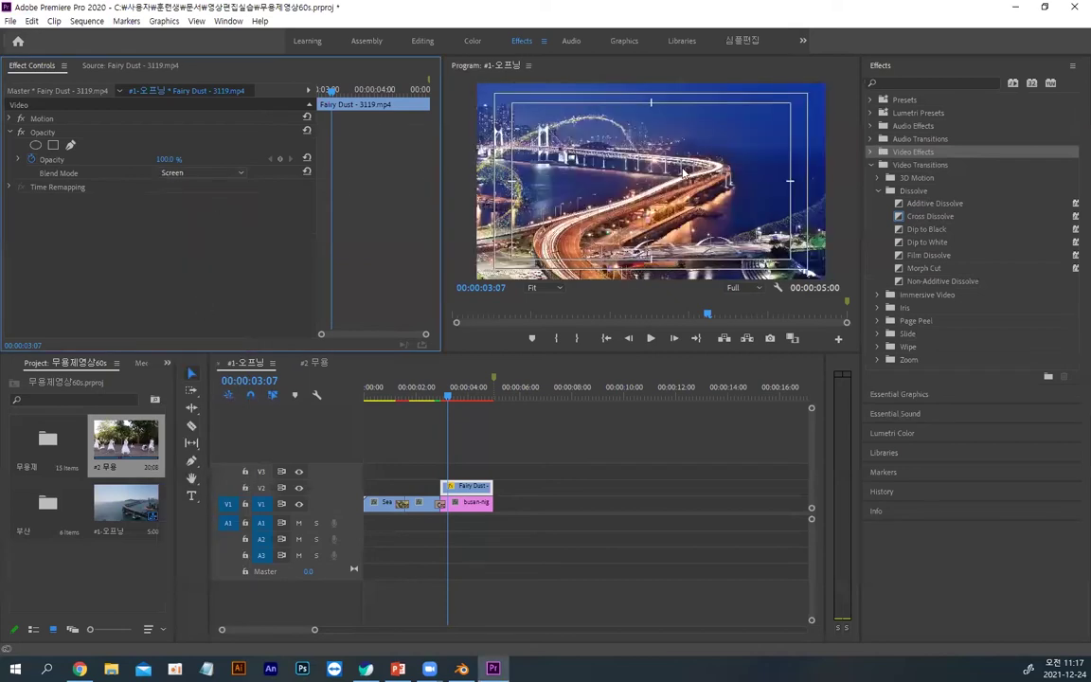
Step: Enlarge the program preview and scrub from 00:00:02:20 to 00:00:04:08 to check the blended Fairy Dust overlay
{"action": "left_click", "coordinate": [436, 396]}
{"action": "key", "text": "Left"}
{"action": "key", "text": "Left"}
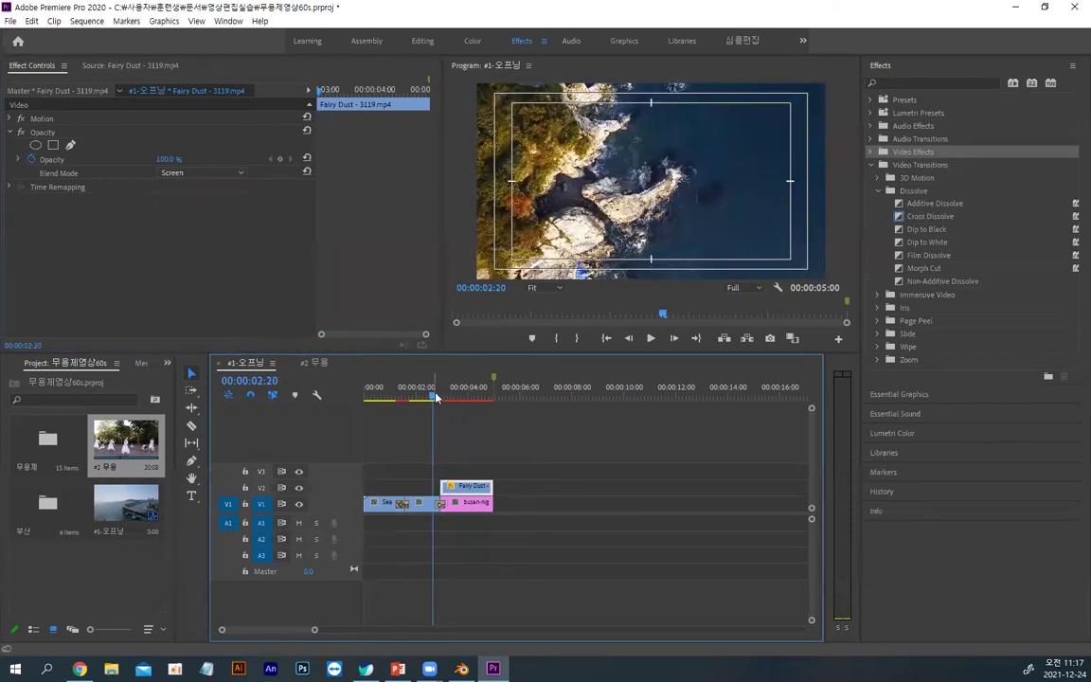
{"action": "left_click_drag", "start_coordinate": [407, 352], "coordinate": [334, 407]}
{"action": "left_click_drag", "start_coordinate": [438, 482], "coordinate": [474, 481]}
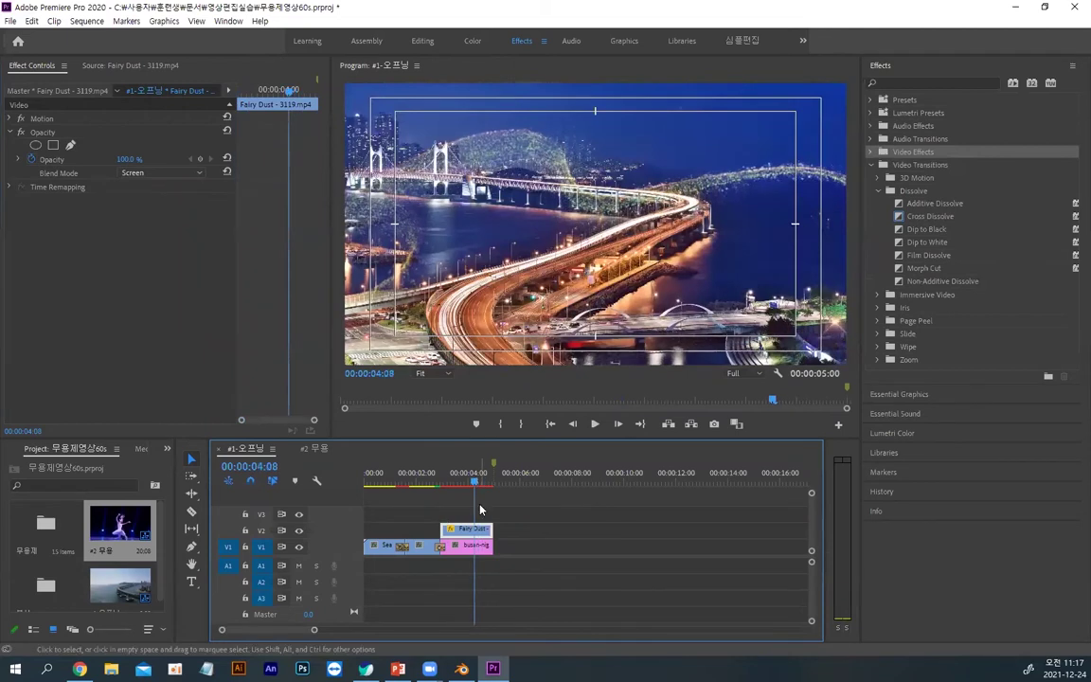
Step: Select the Fairy Dust and busan-night-scene clips together and extend their ends to about 00:00:06:04
{"action": "left_click_drag", "start_coordinate": [479, 502], "coordinate": [520, 546]}
{"action": "key", "text": "alt"}
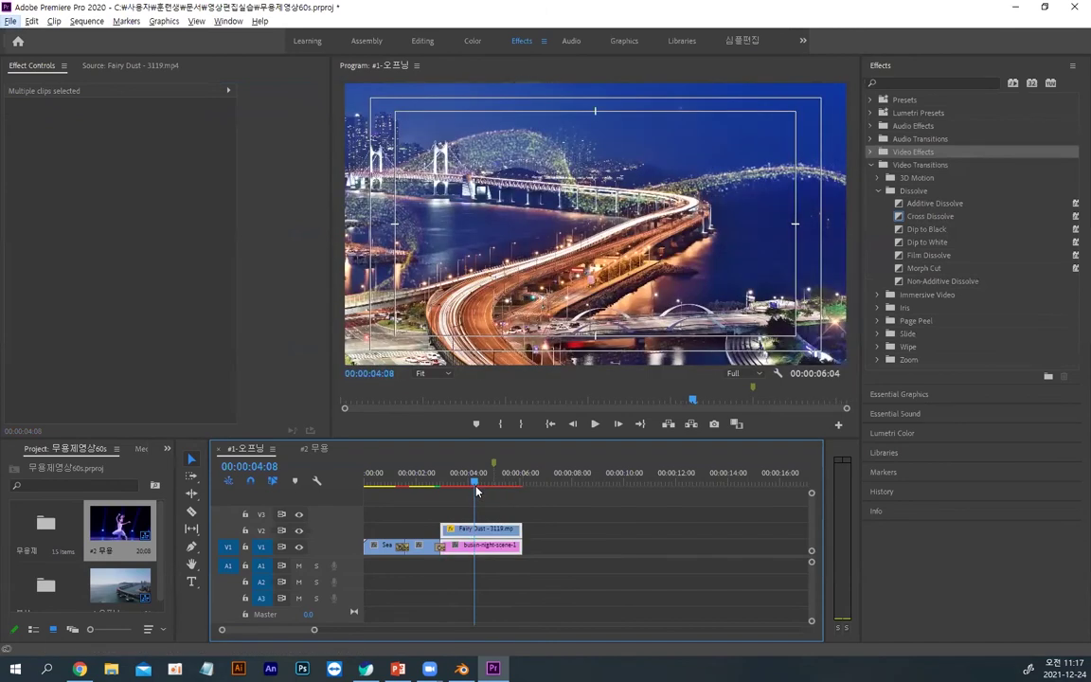
Step: Render and play the sequence from its start, and lengthen the Fairy Dust clip and night-scene image to a duration of 00:00:06:28
{"action": "left_click_drag", "start_coordinate": [477, 491], "coordinate": [364, 491]}
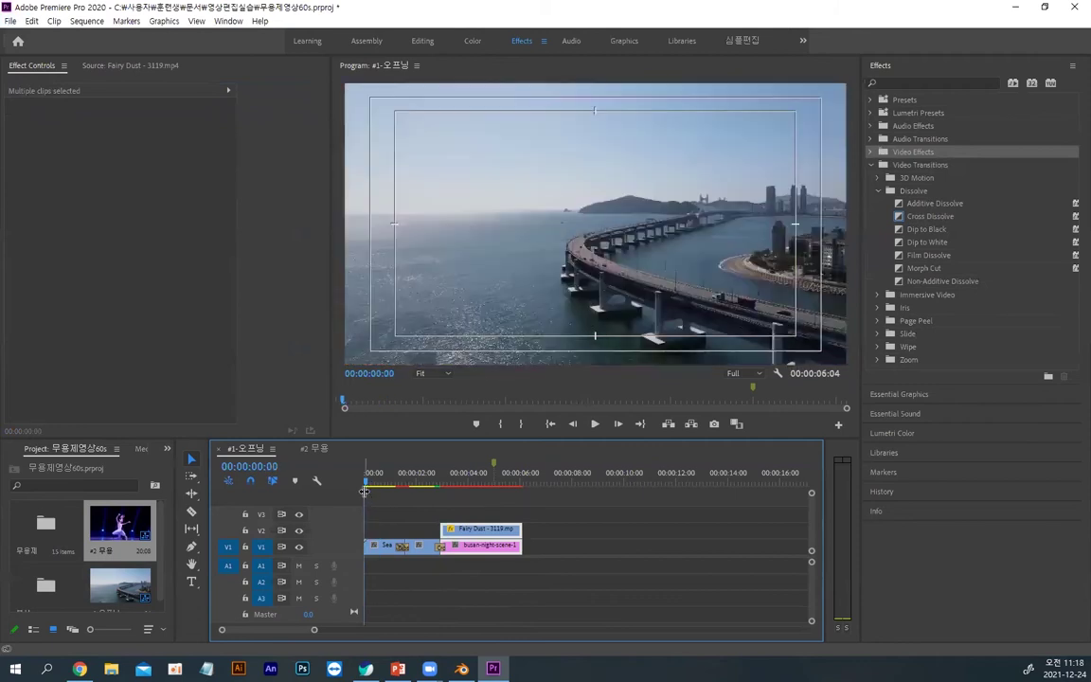
{"action": "key", "text": "Return"}
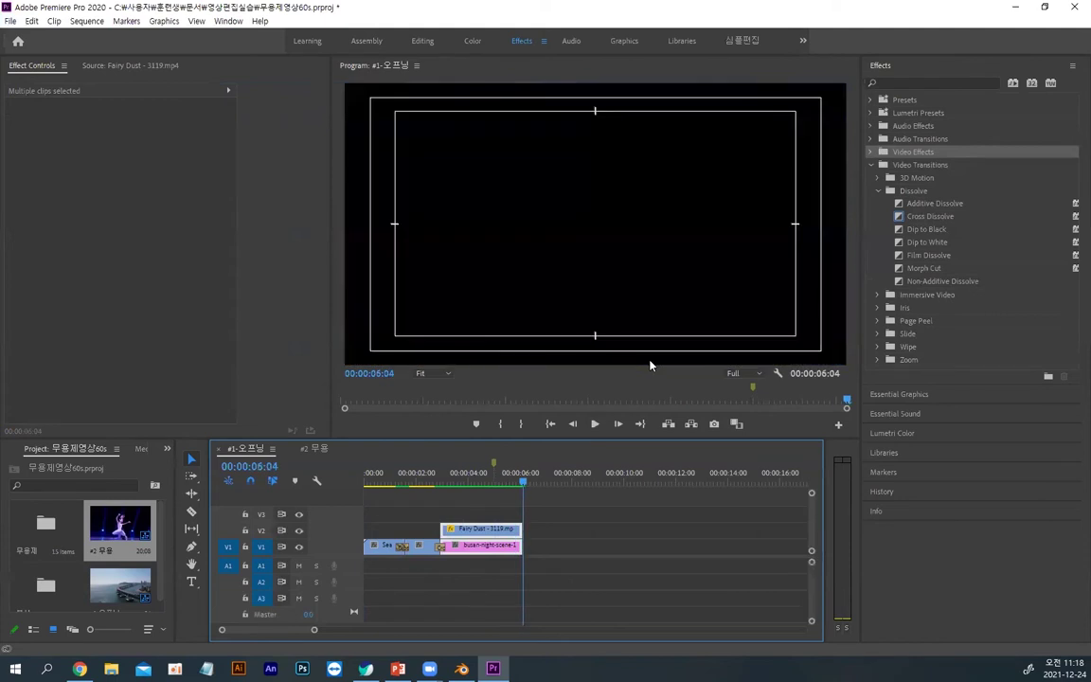
{"action": "left_click_drag", "start_coordinate": [493, 496], "coordinate": [580, 549]}
{"action": "left_click_drag", "start_coordinate": [530, 484], "coordinate": [587, 490]}
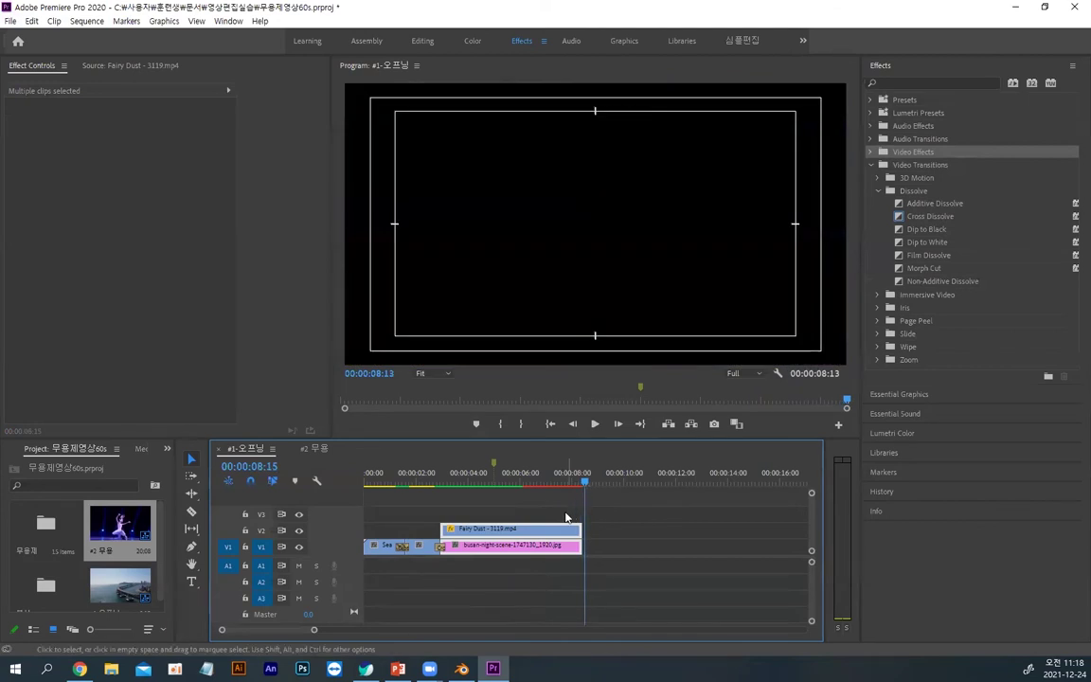
{"action": "left_click_drag", "start_coordinate": [601, 548], "coordinate": [642, 547]}
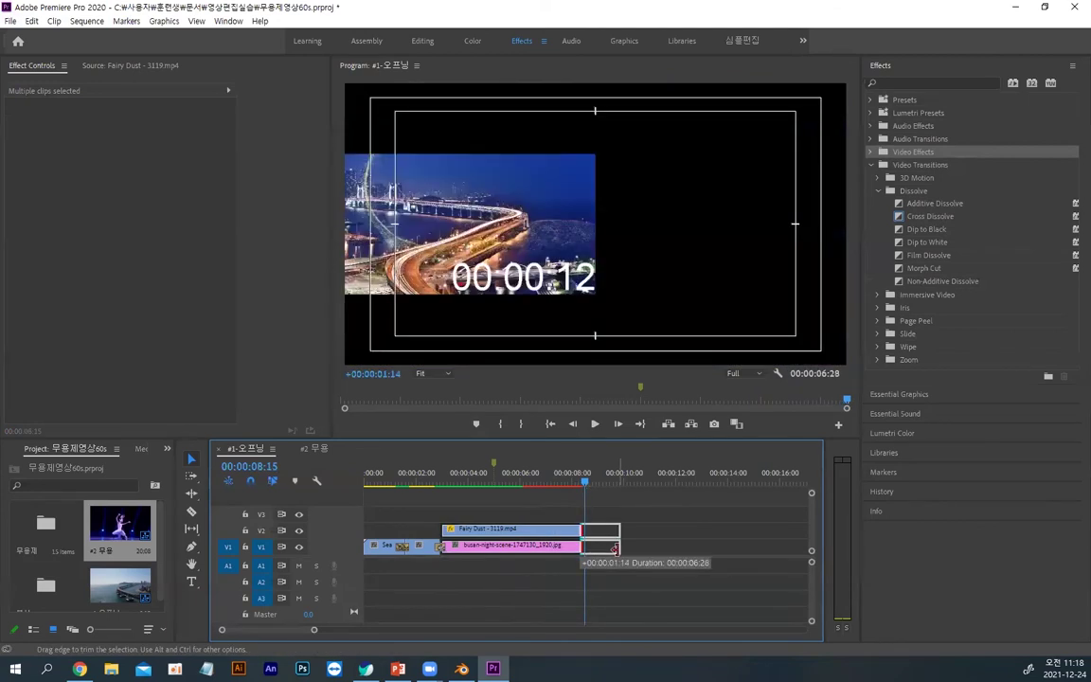
Step: Try the Lighten, Color Dodge and Overlay blend modes on the Fairy Dust clip, and set it back to Screen
{"action": "left_click", "coordinate": [540, 557]}
{"action": "left_click", "coordinate": [540, 552]}
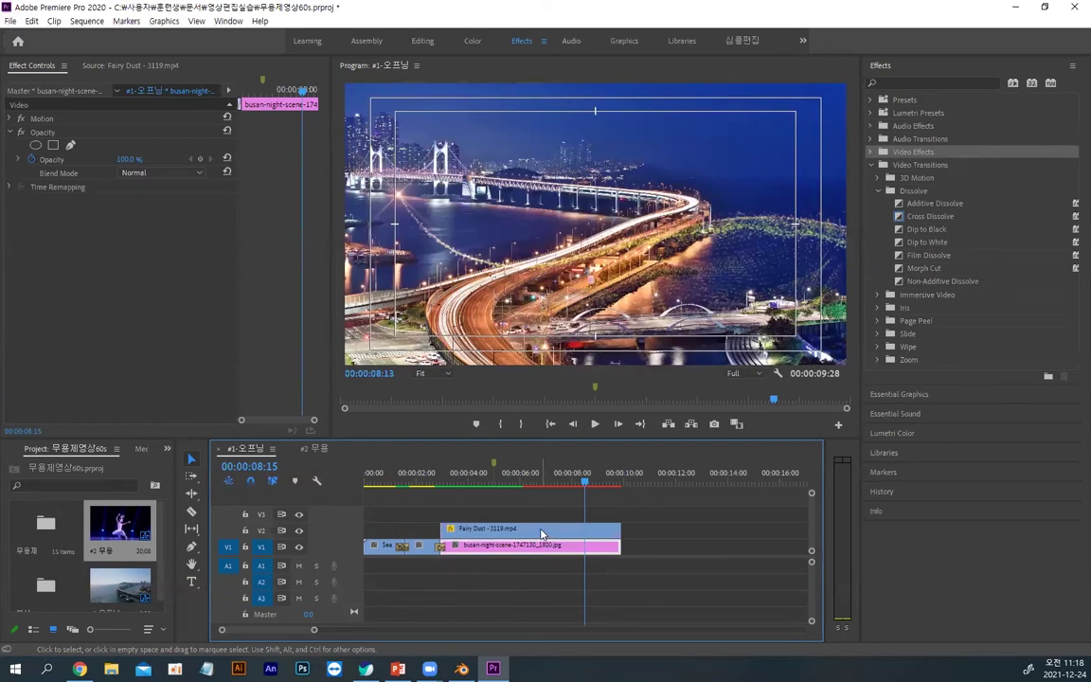
{"action": "left_click", "coordinate": [517, 529]}
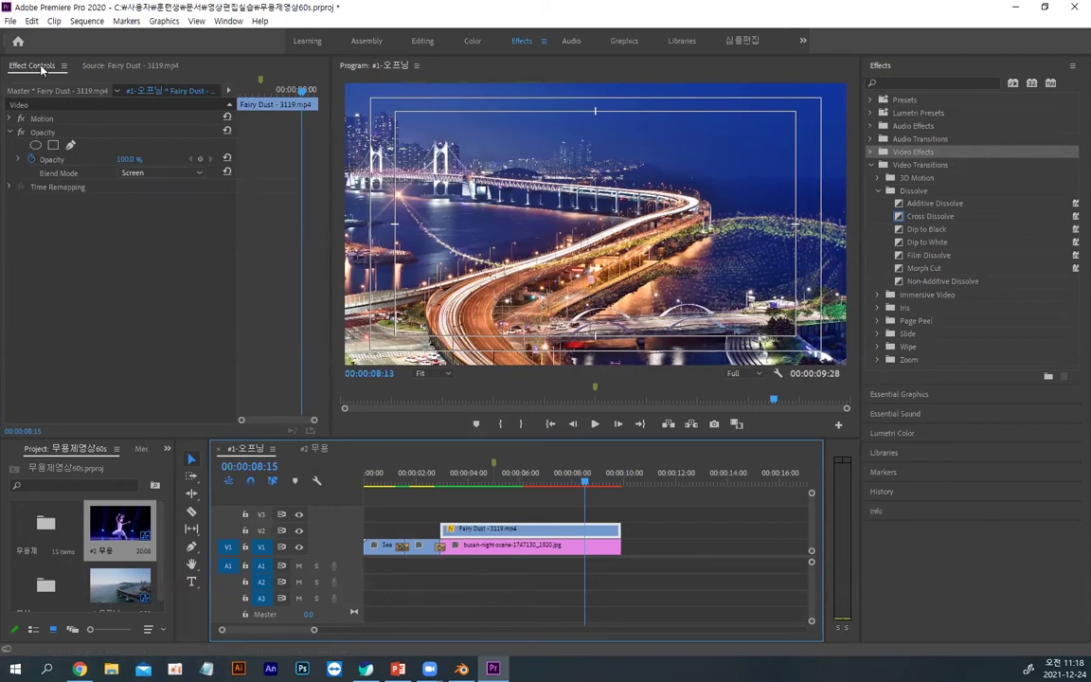
{"action": "left_click", "coordinate": [140, 175]}
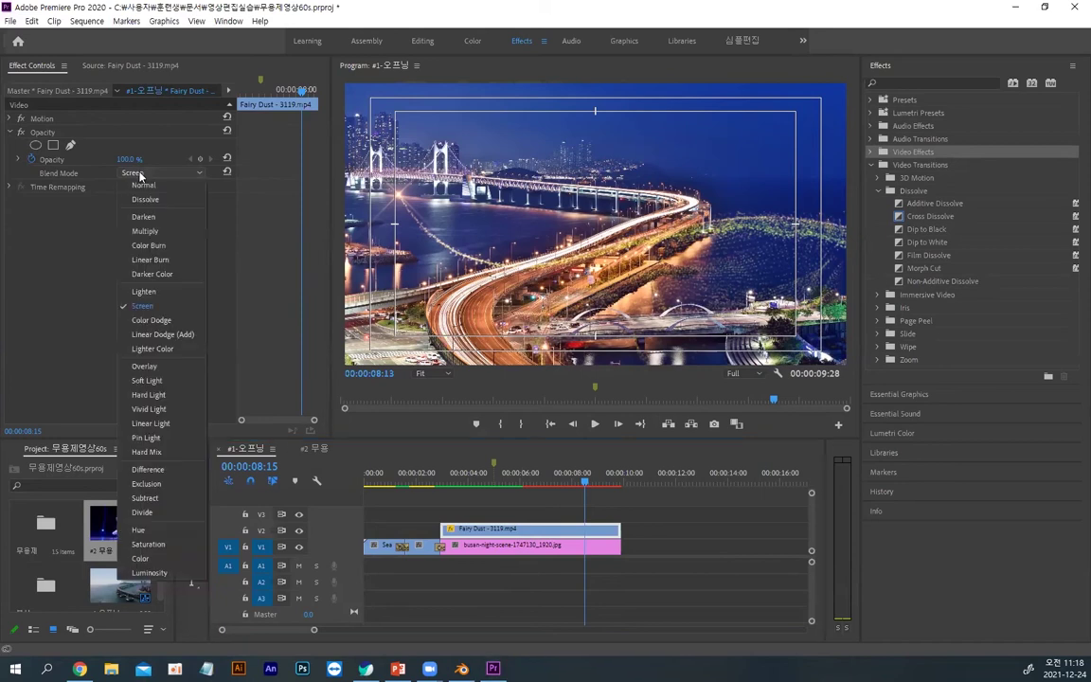
{"action": "left_click", "coordinate": [137, 263]}
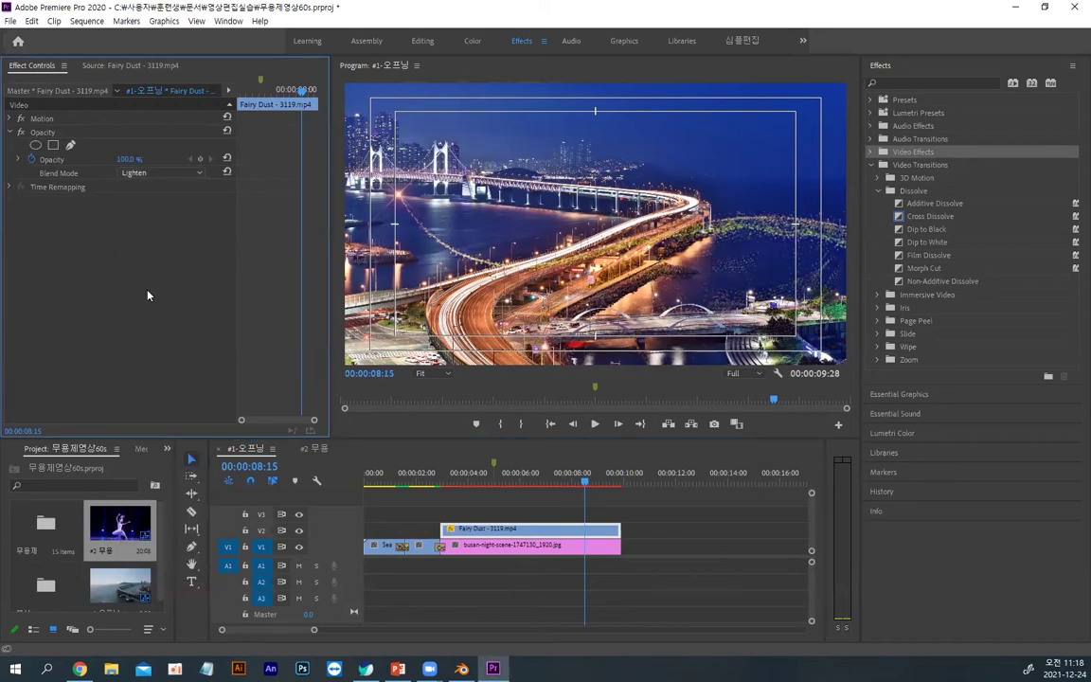
{"action": "left_click", "coordinate": [133, 174]}
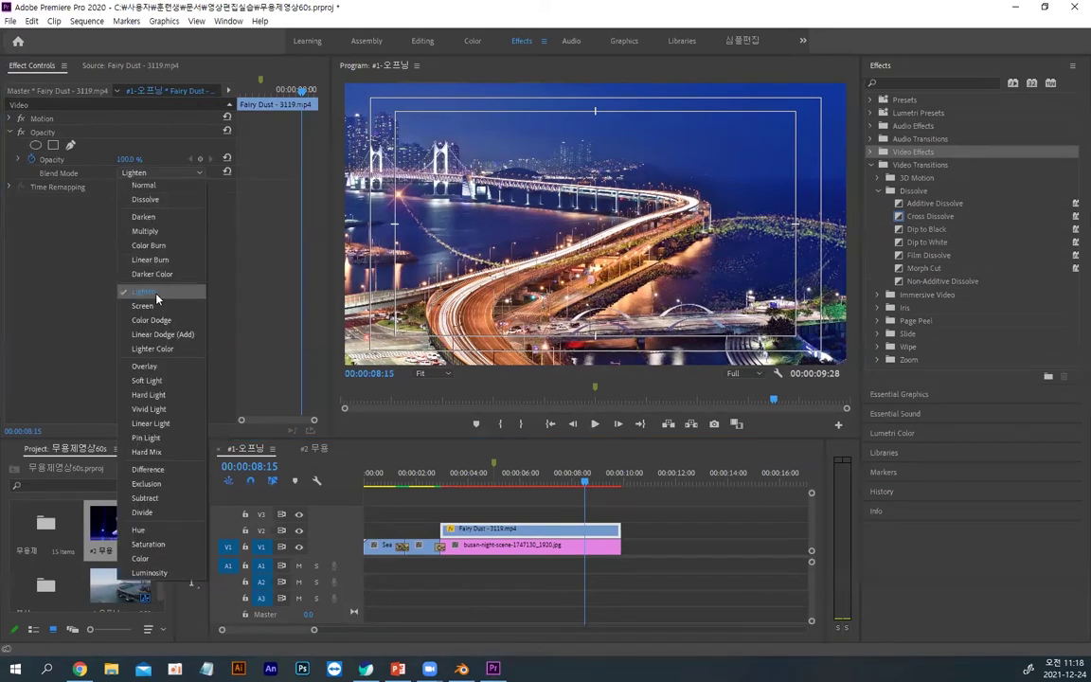
{"action": "left_click", "coordinate": [154, 320]}
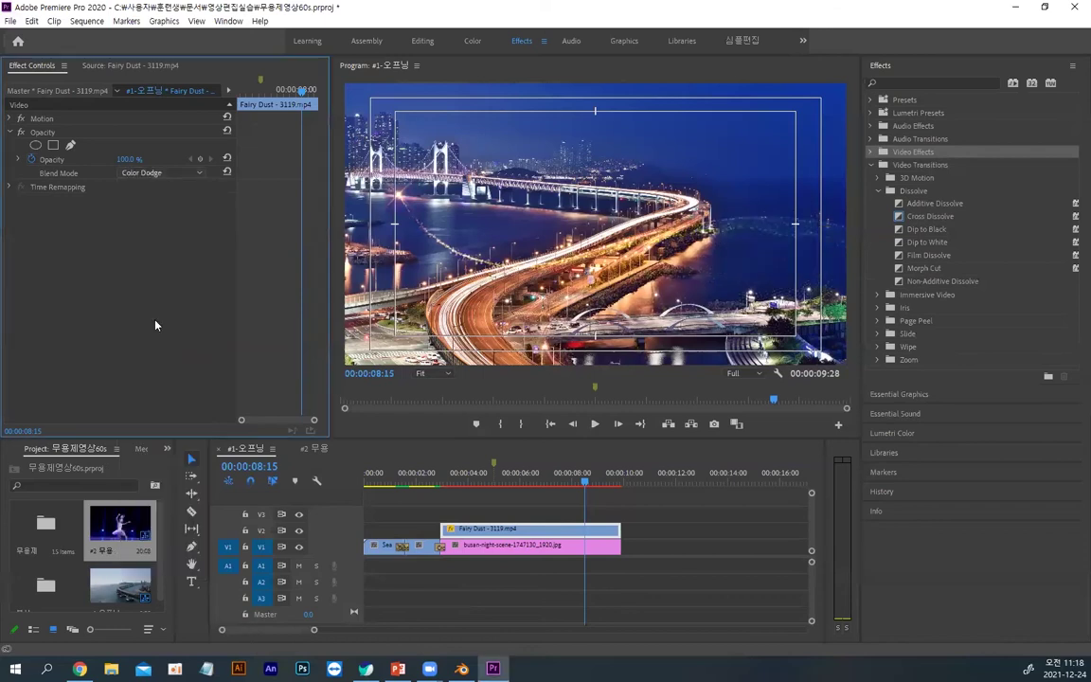
{"action": "left_click", "coordinate": [128, 172]}
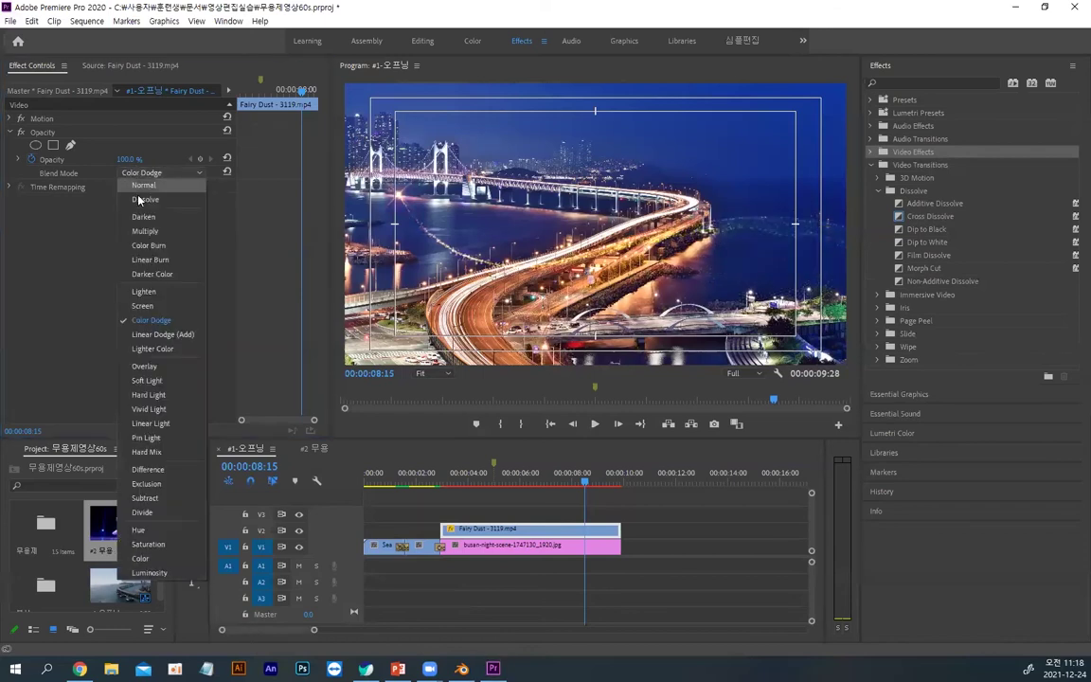
{"action": "left_click", "coordinate": [157, 367]}
{"action": "left_click", "coordinate": [133, 172]}
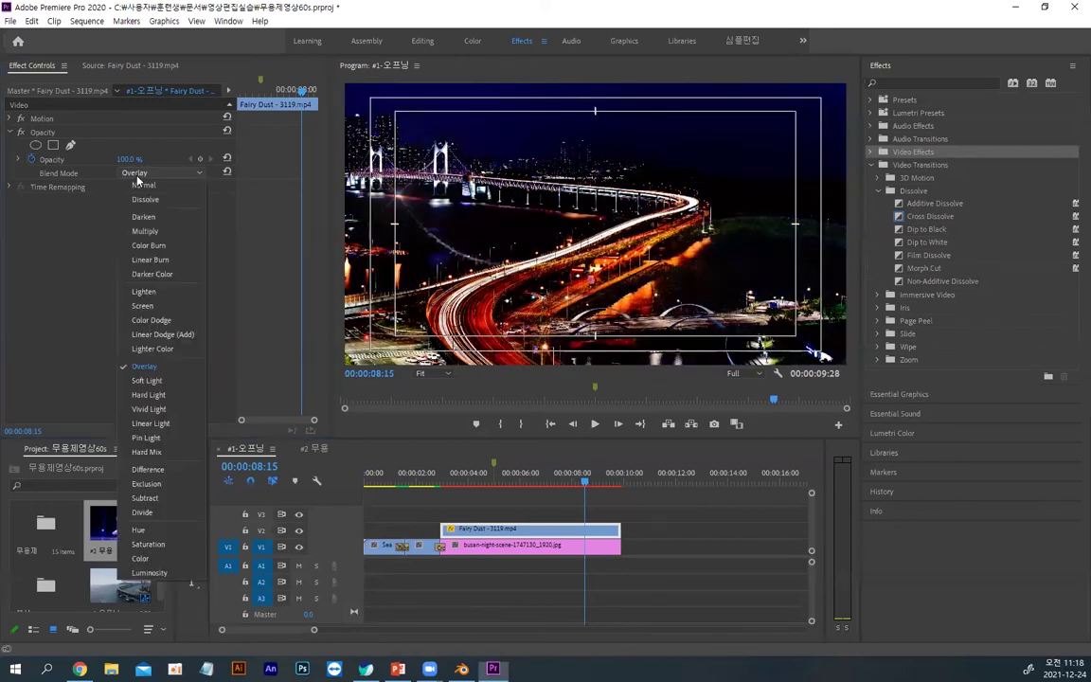
{"action": "left_click", "coordinate": [141, 306]}
{"action": "key", "text": "alt"}
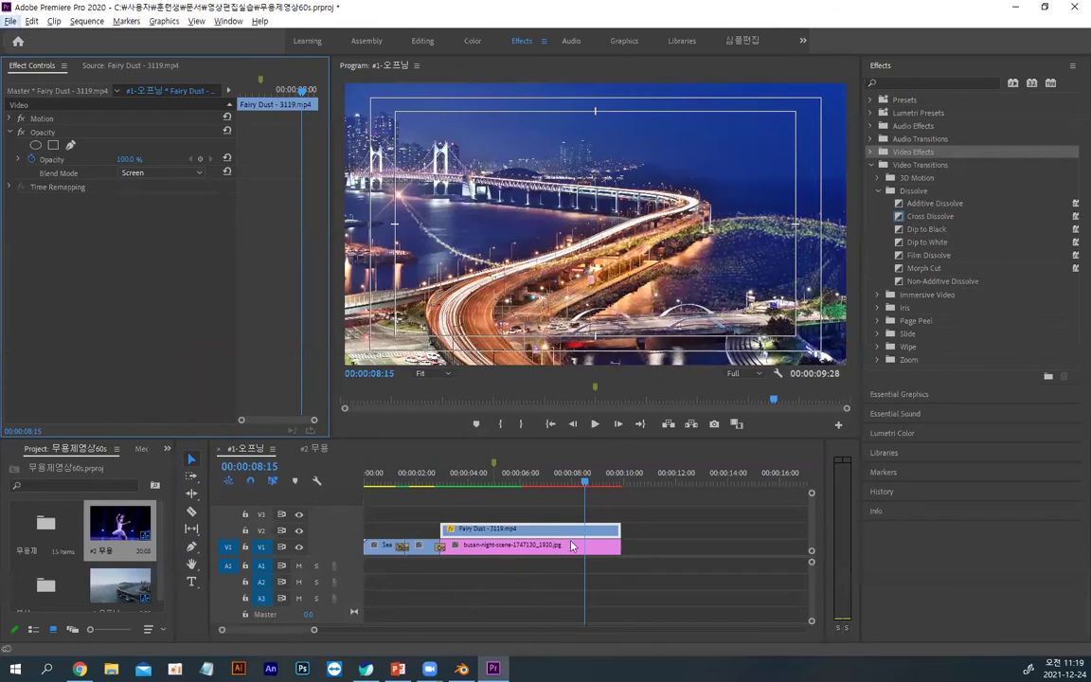
Step: Set the opacity of the busan-night-scene image to 40%
{"action": "left_click", "coordinate": [552, 550]}
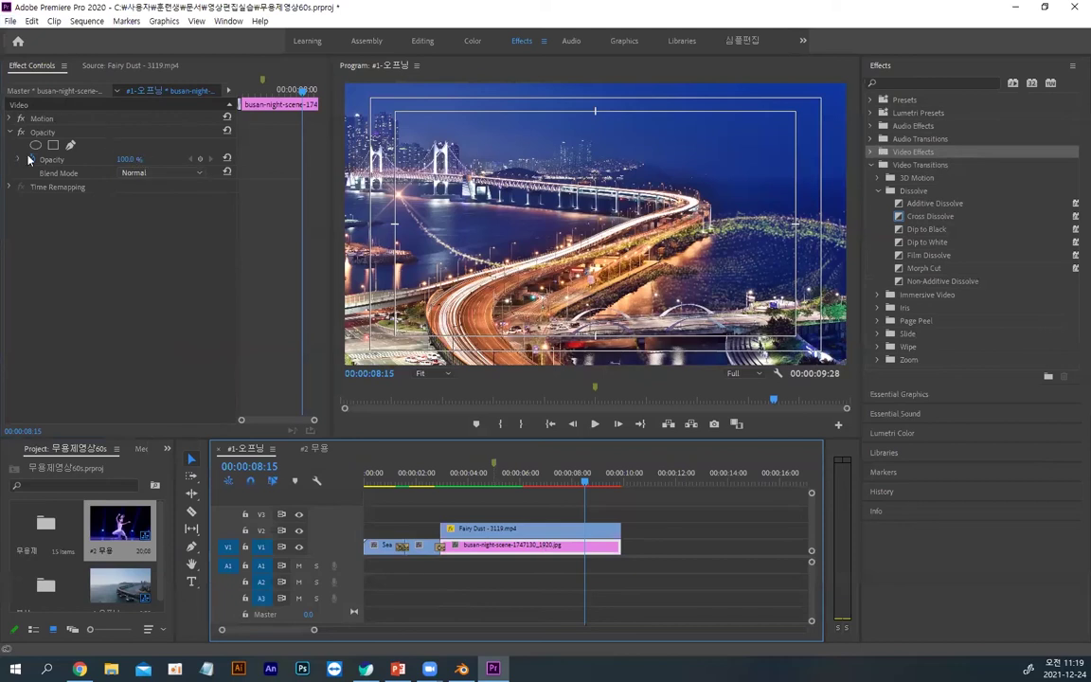
{"action": "left_click", "coordinate": [125, 159]}
{"action": "left_click_drag", "start_coordinate": [124, 159], "coordinate": [74, 159]}
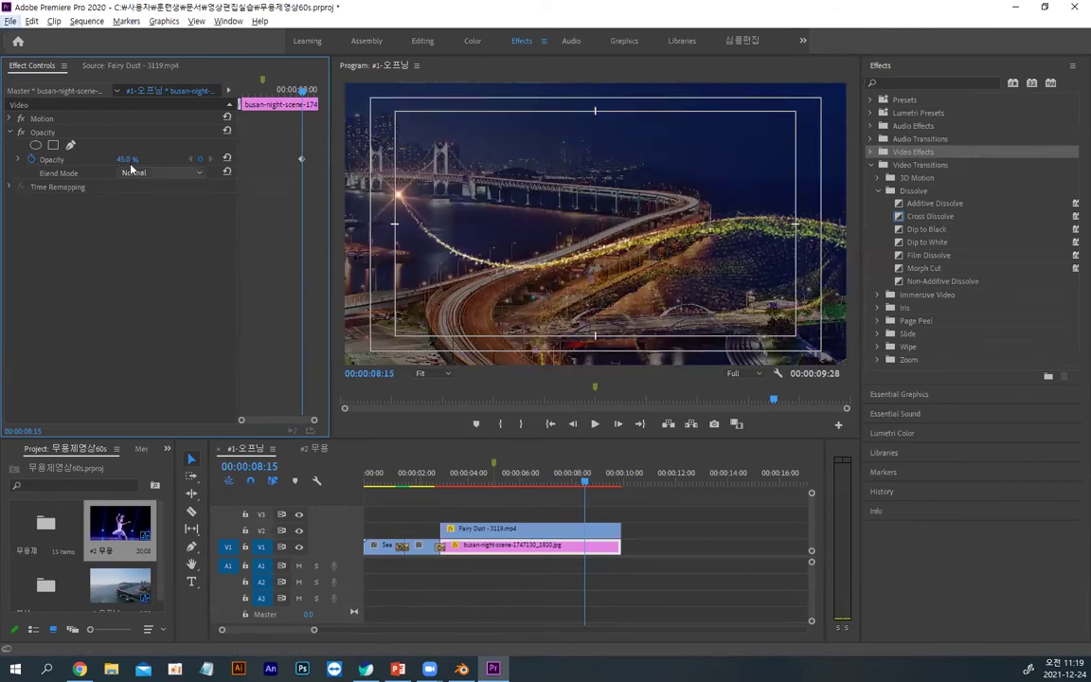
{"action": "left_click_drag", "start_coordinate": [129, 161], "coordinate": [107, 161]}
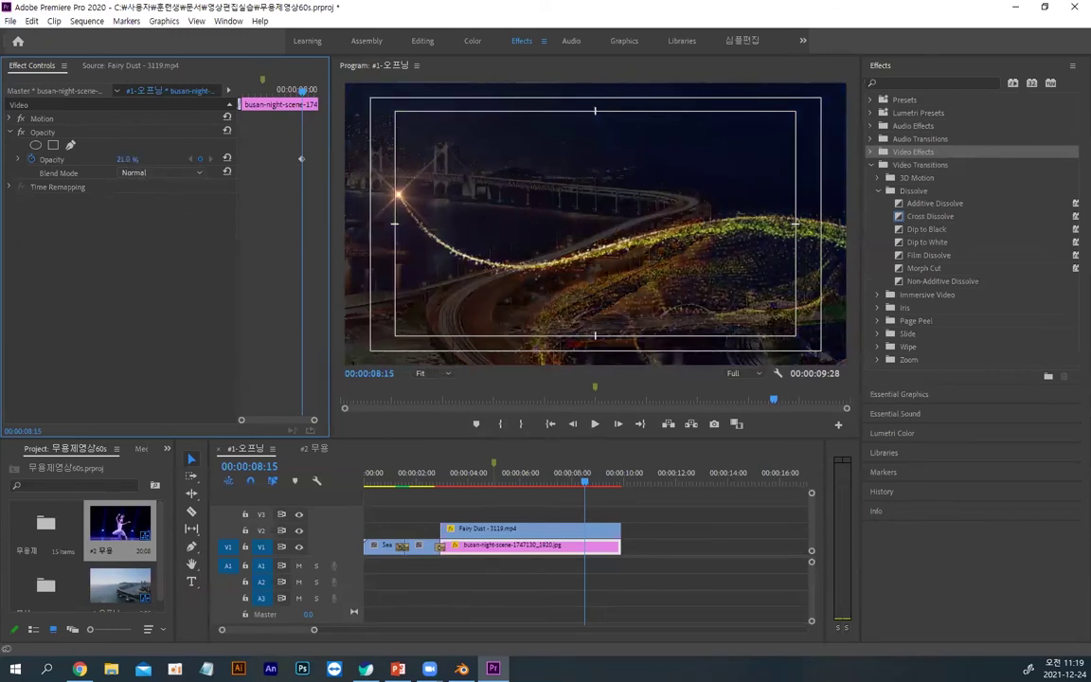
{"action": "left_click", "coordinate": [122, 161]}
{"action": "type", "text": "40"}
{"action": "key", "text": "Return"}
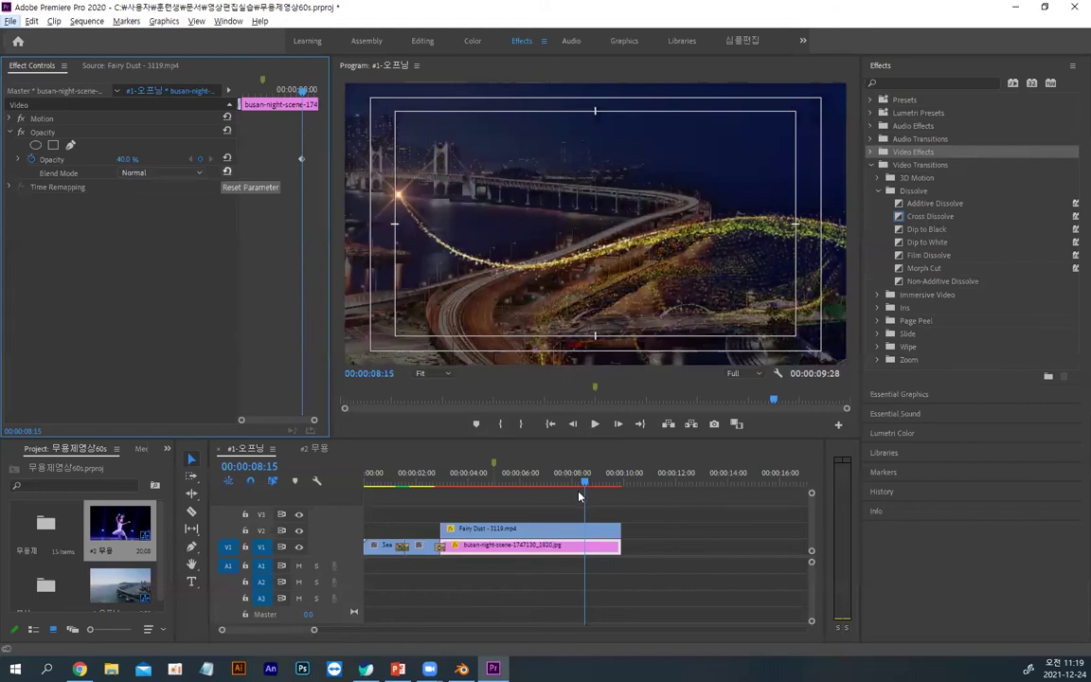
Step: Play the sequence from 00:00:02:04, and render its previews to play back the darkened night scene with the fairy dust
{"action": "left_click_drag", "start_coordinate": [584, 484], "coordinate": [419, 484]}
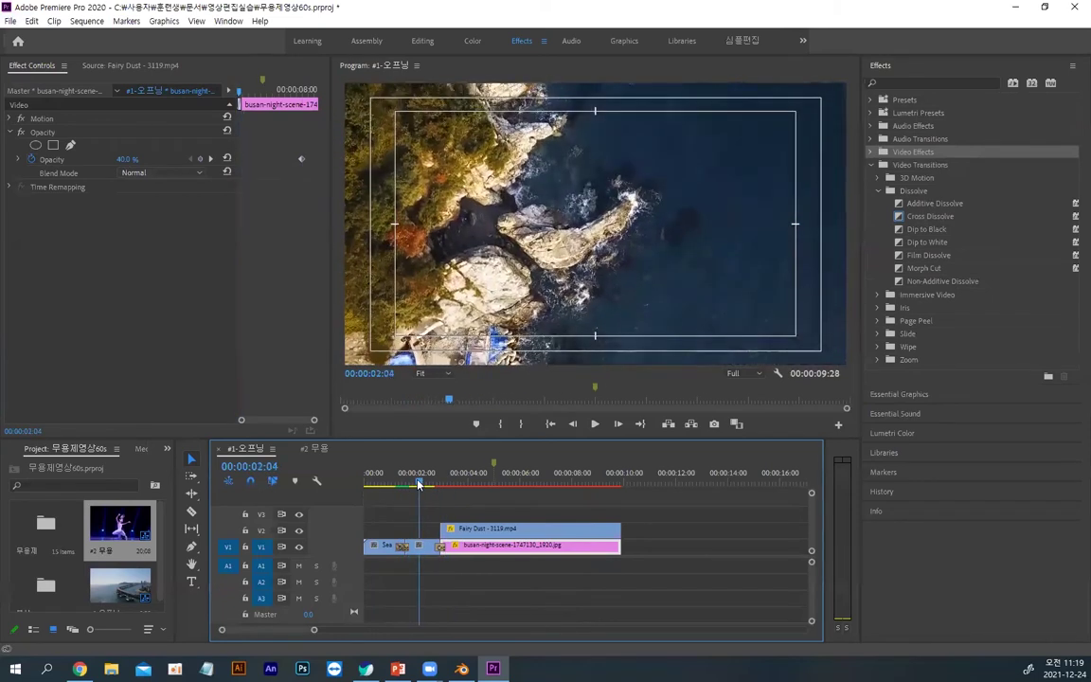
{"action": "key", "text": "space"}
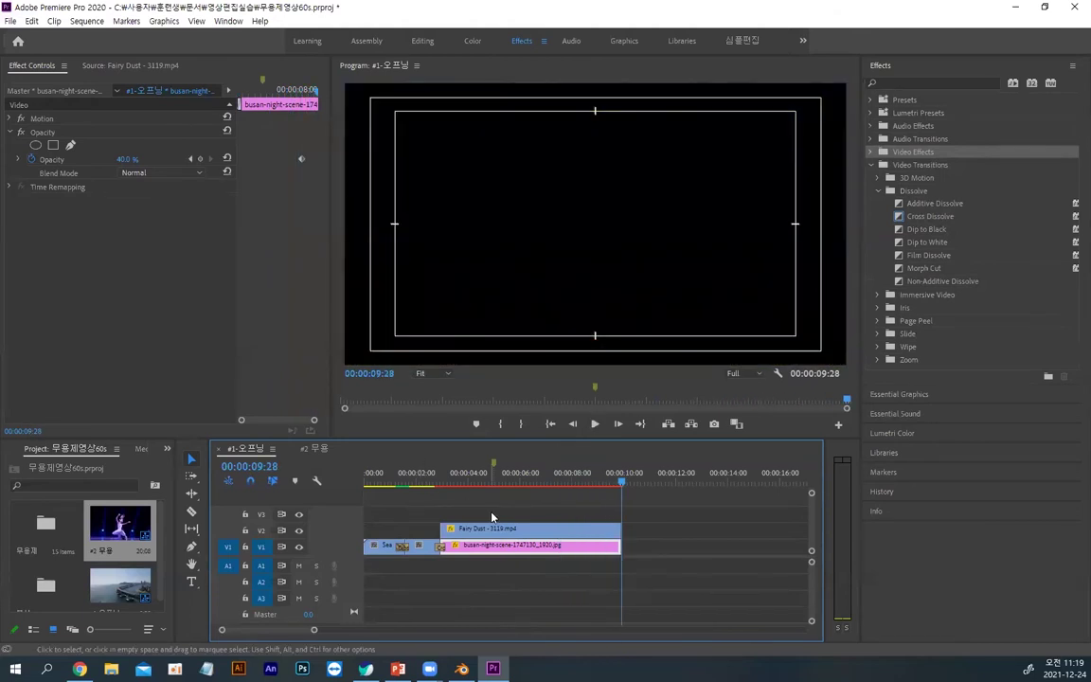
{"action": "key", "text": "Return"}
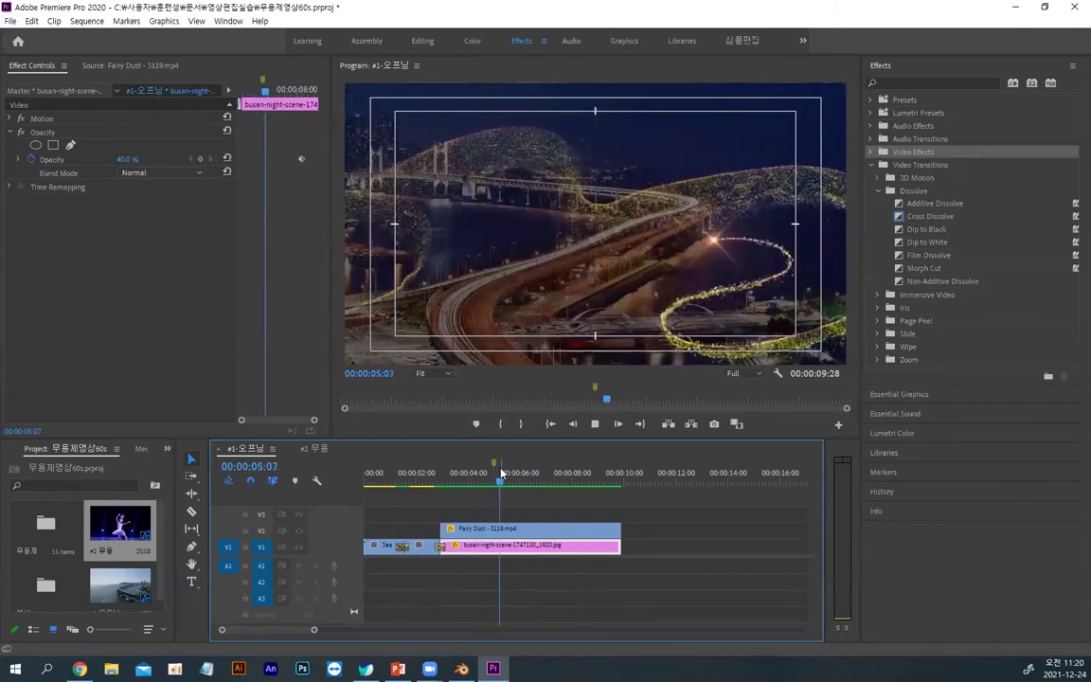
{"action": "key", "text": "space"}
Step: Move the Fairy Dust clip to the start of the sequence and extend its end to match the night-scene image
{"action": "left_click_drag", "start_coordinate": [547, 483], "coordinate": [377, 480]}
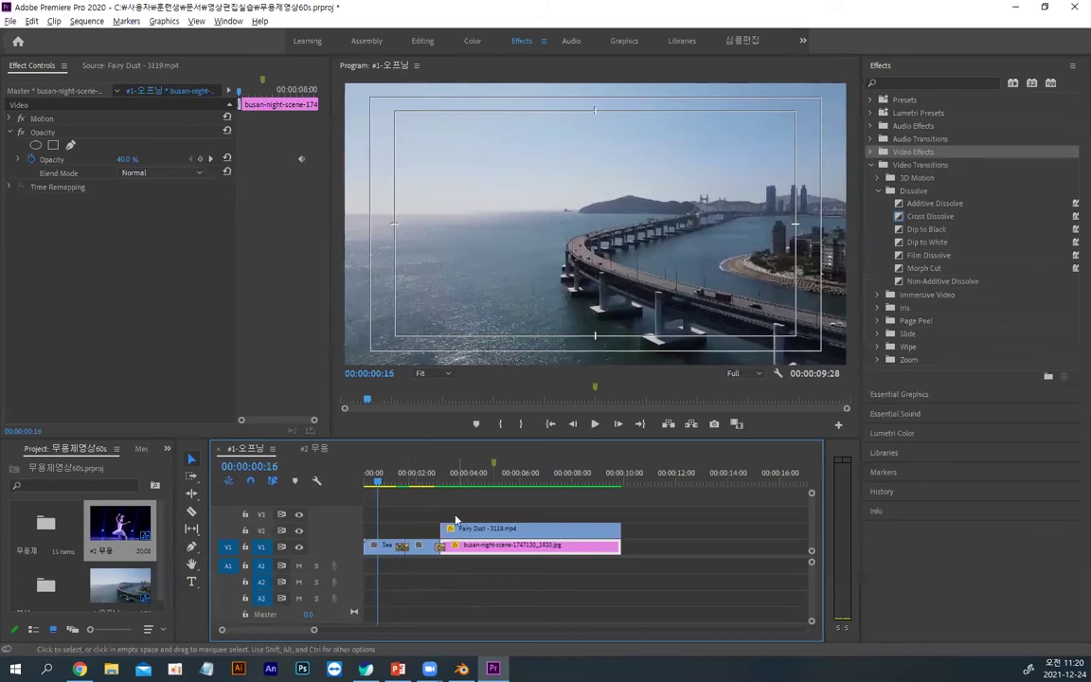
{"action": "key", "text": "alt"}
{"action": "left_click_drag", "start_coordinate": [476, 530], "coordinate": [401, 531]}
{"action": "left_click_drag", "start_coordinate": [567, 530], "coordinate": [601, 532]}
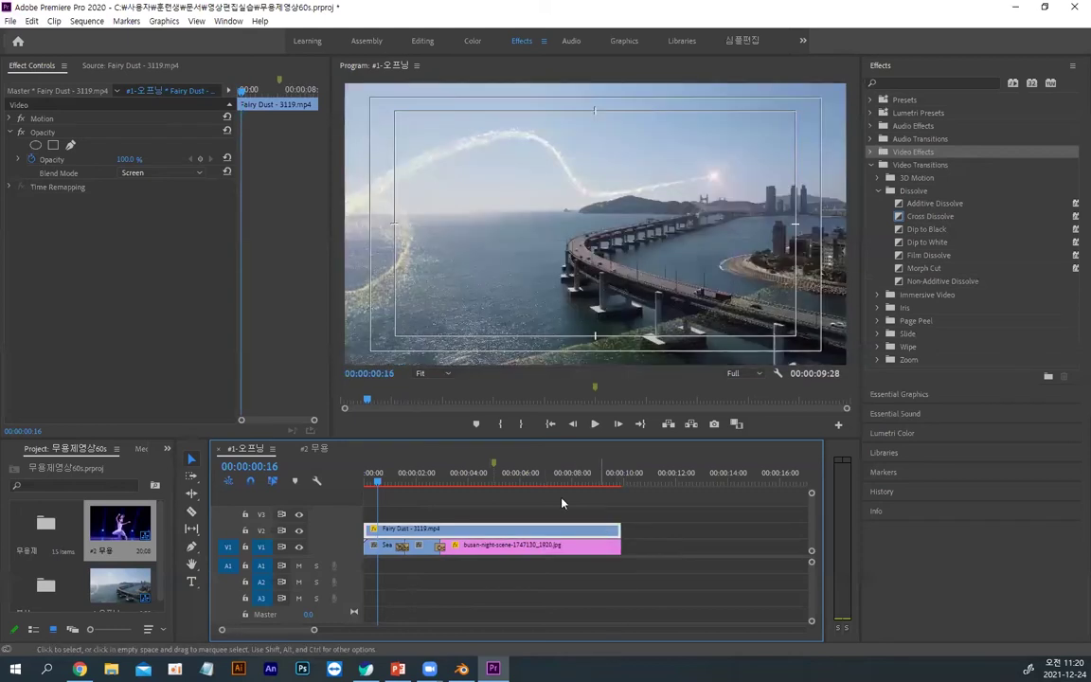
Step: Play the sequence from 00:00:00:00 to check the fairy dust over all the clips
{"action": "left_click_drag", "start_coordinate": [380, 484], "coordinate": [366, 484]}
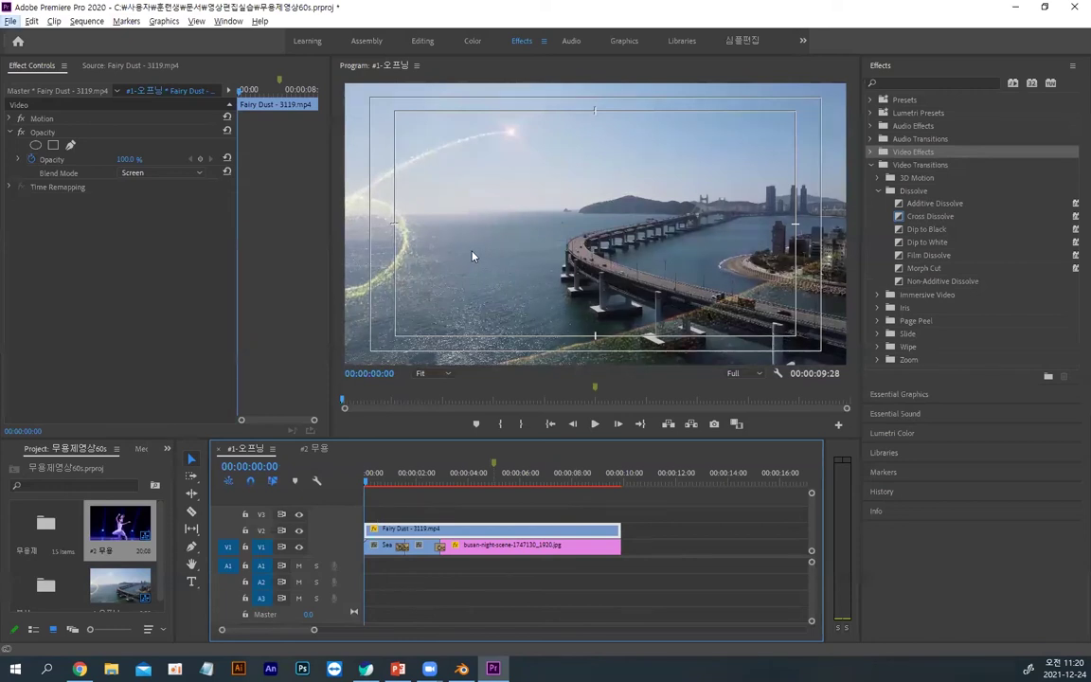
{"action": "key", "text": "alt+space"}
{"action": "left_click", "coordinate": [595, 423]}
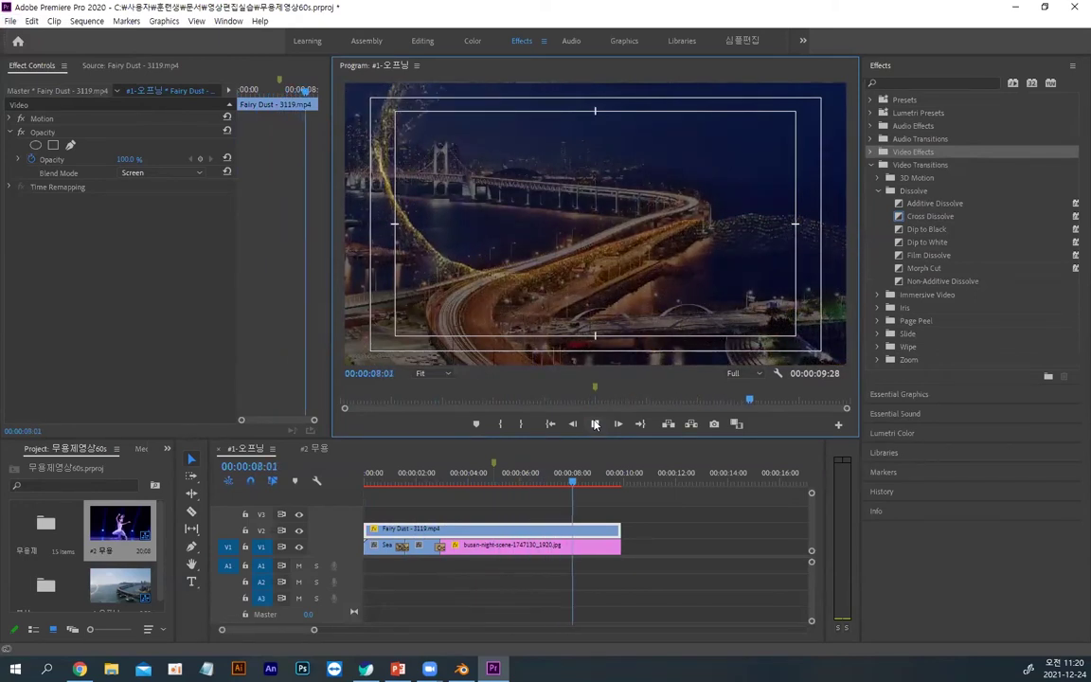
{"action": "left_click", "coordinate": [595, 423]}
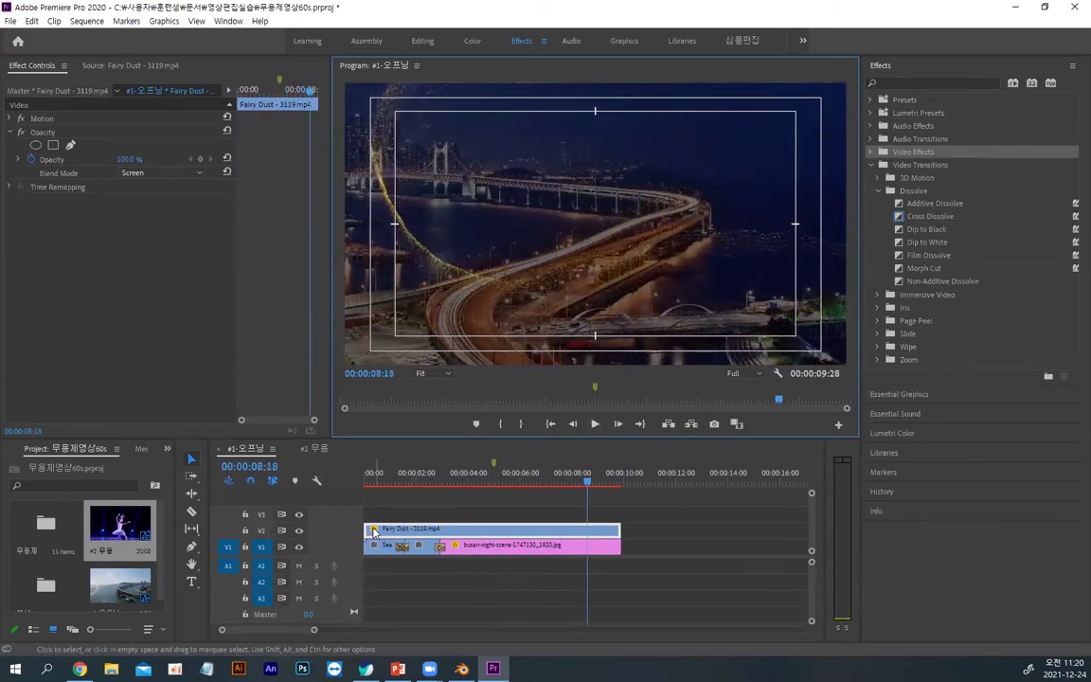
Step: Move the Fairy Dust clip back to the start of the night-scene image and trim its end to match that image
{"action": "mouse_move", "coordinate": [374, 532]}
{"action": "left_mouse_down"}
{"action": "mouse_move", "coordinate": [480, 527]}
{"action": "mouse_move", "coordinate": [366, 531]}
{"action": "left_mouse_up"}
{"action": "key", "text": "alt"}
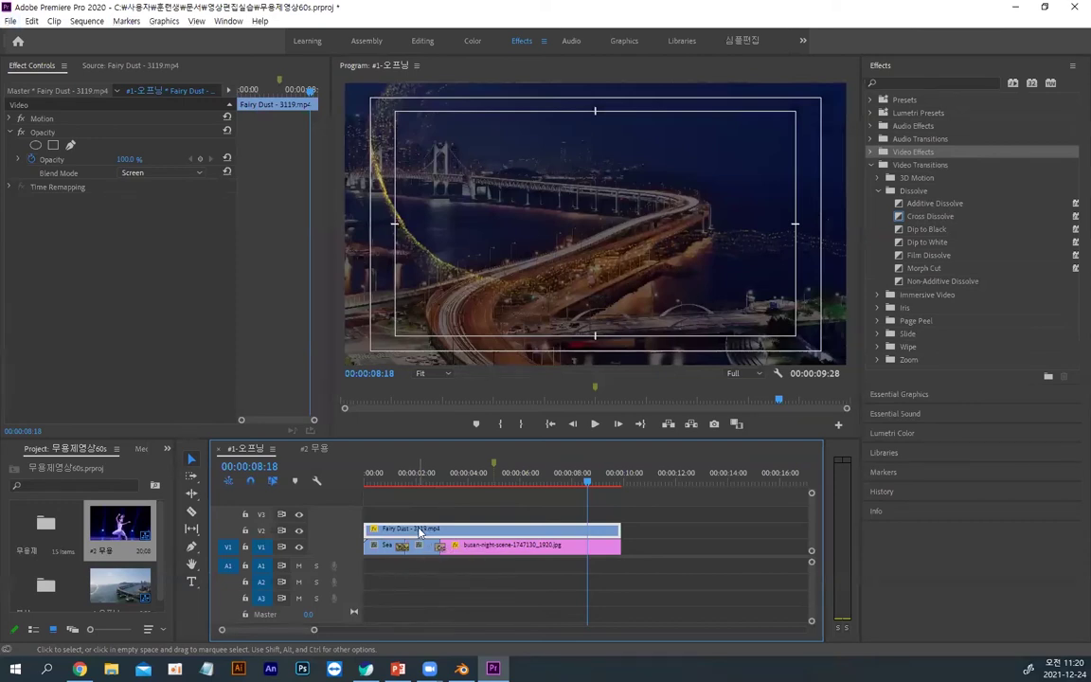
{"action": "left_click_drag", "start_coordinate": [429, 534], "coordinate": [505, 530]}
{"action": "left_click_drag", "start_coordinate": [695, 531], "coordinate": [621, 530]}
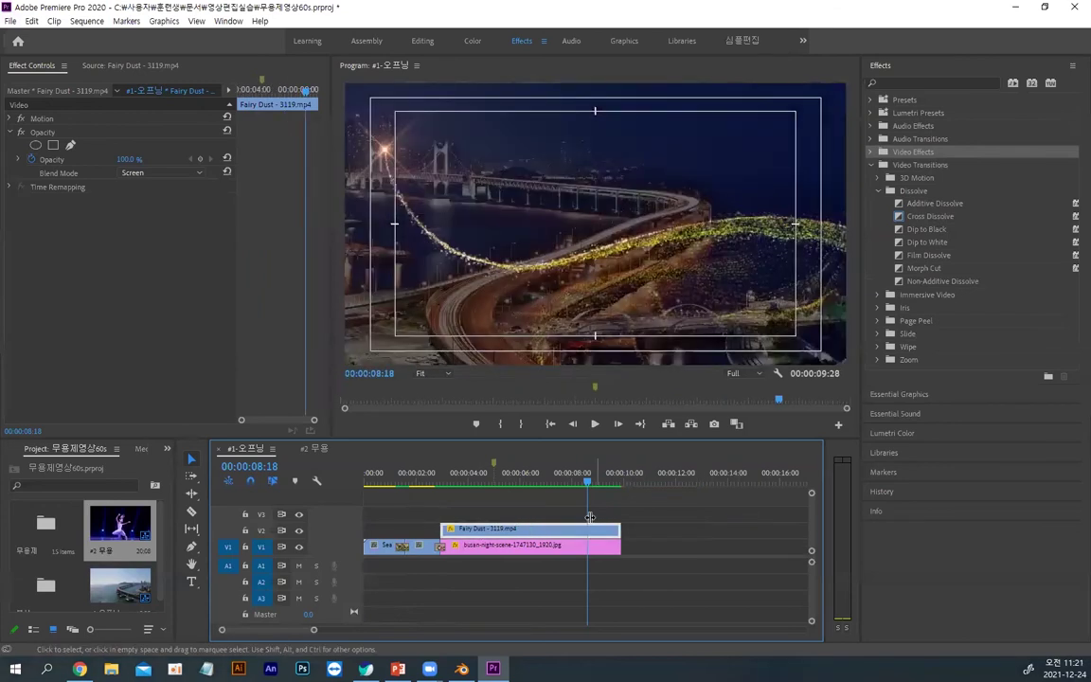
Step: Play and scrub through the transition into the night scene to check how the fairy dust appears
{"action": "left_click_drag", "start_coordinate": [587, 484], "coordinate": [435, 485]}
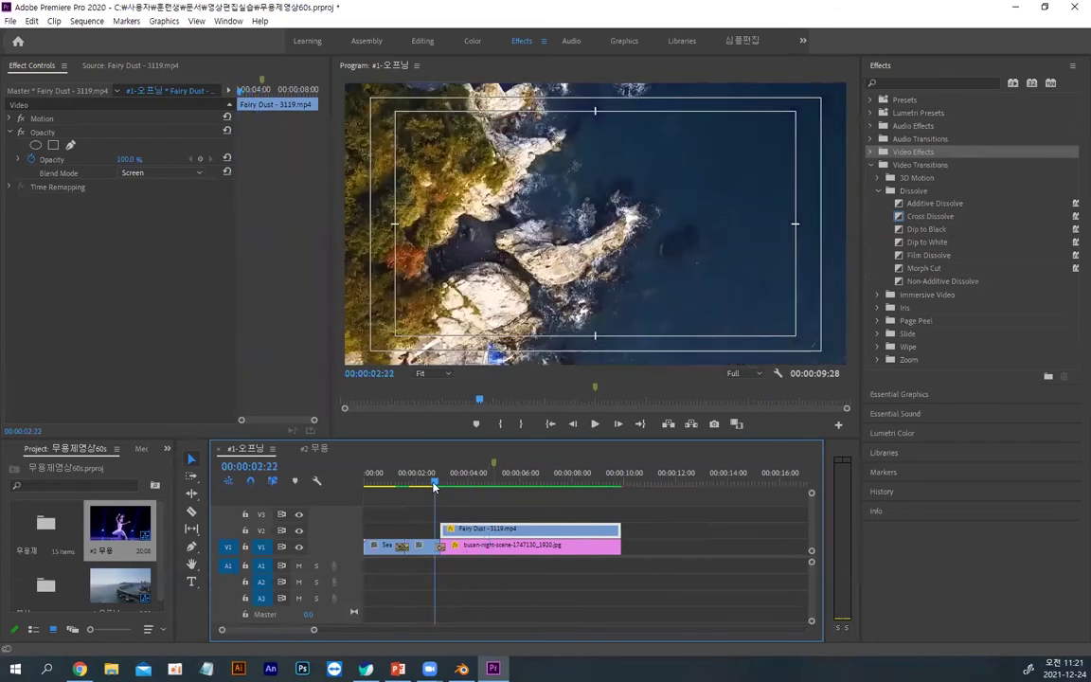
{"action": "key", "text": "space"}
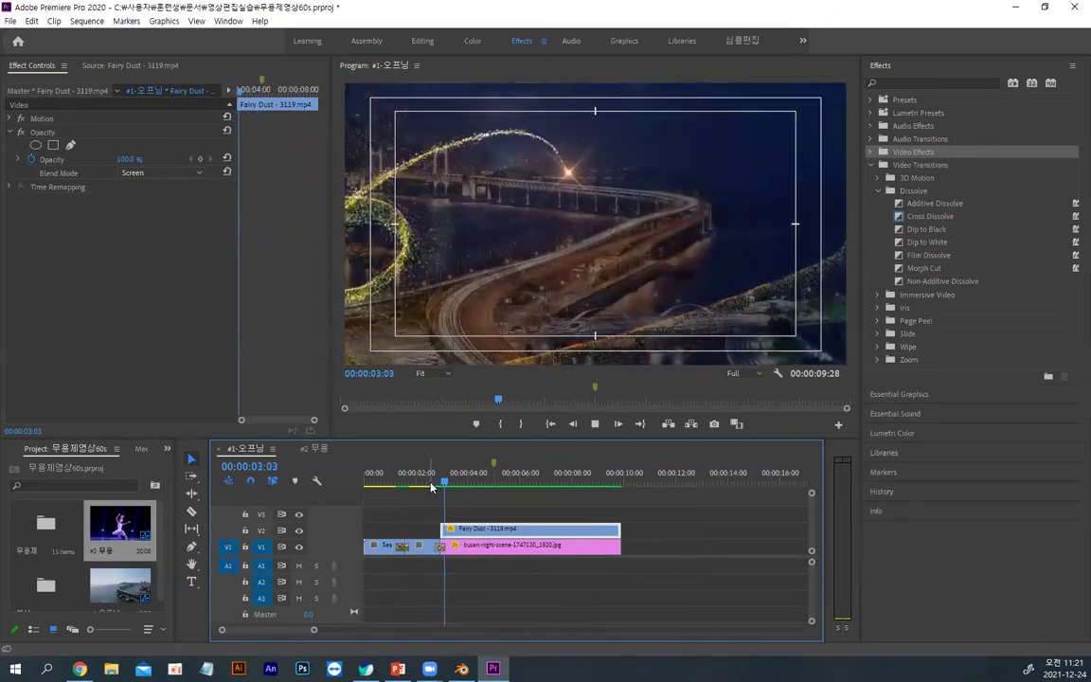
{"action": "key", "text": "space"}
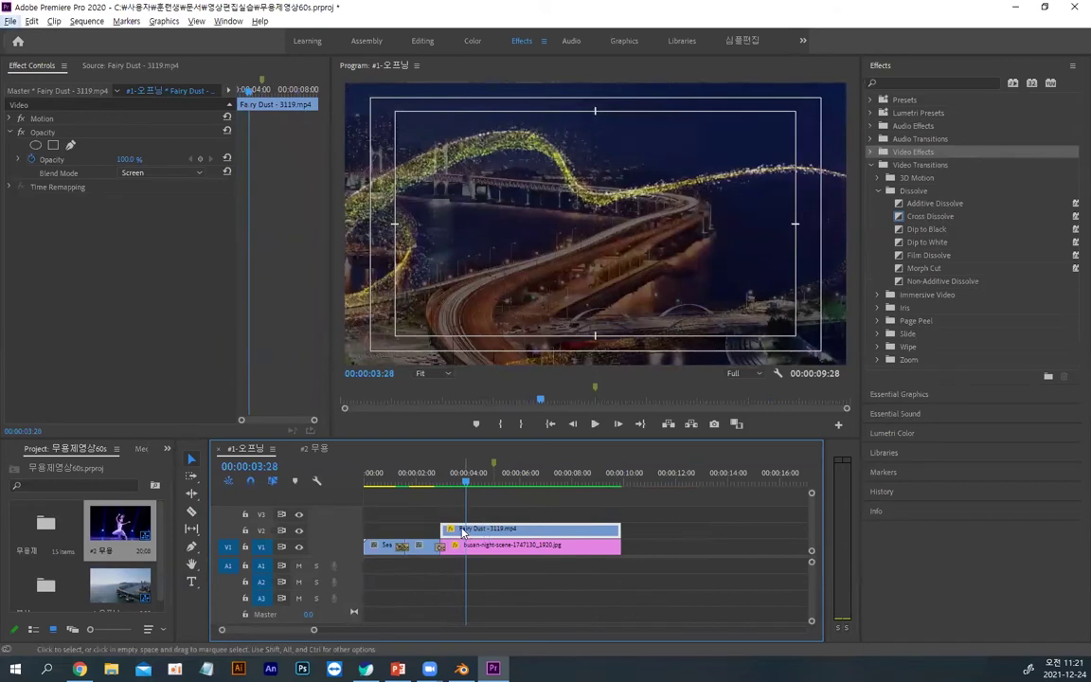
{"action": "left_click", "coordinate": [429, 485]}
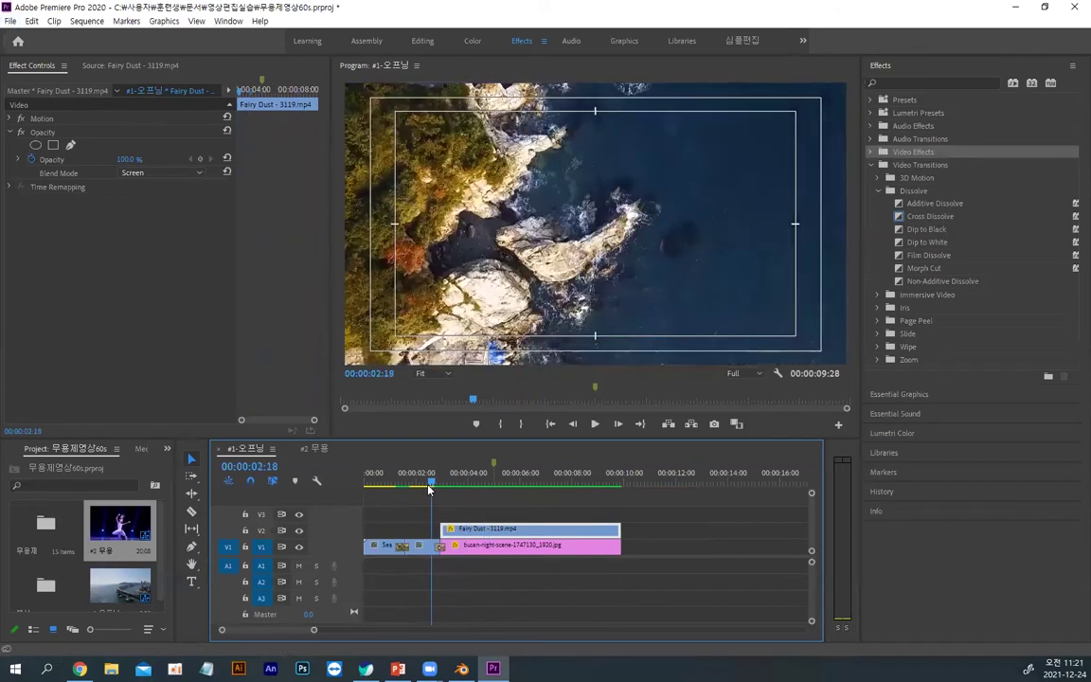
{"action": "left_click_drag", "start_coordinate": [434, 488], "coordinate": [450, 487]}
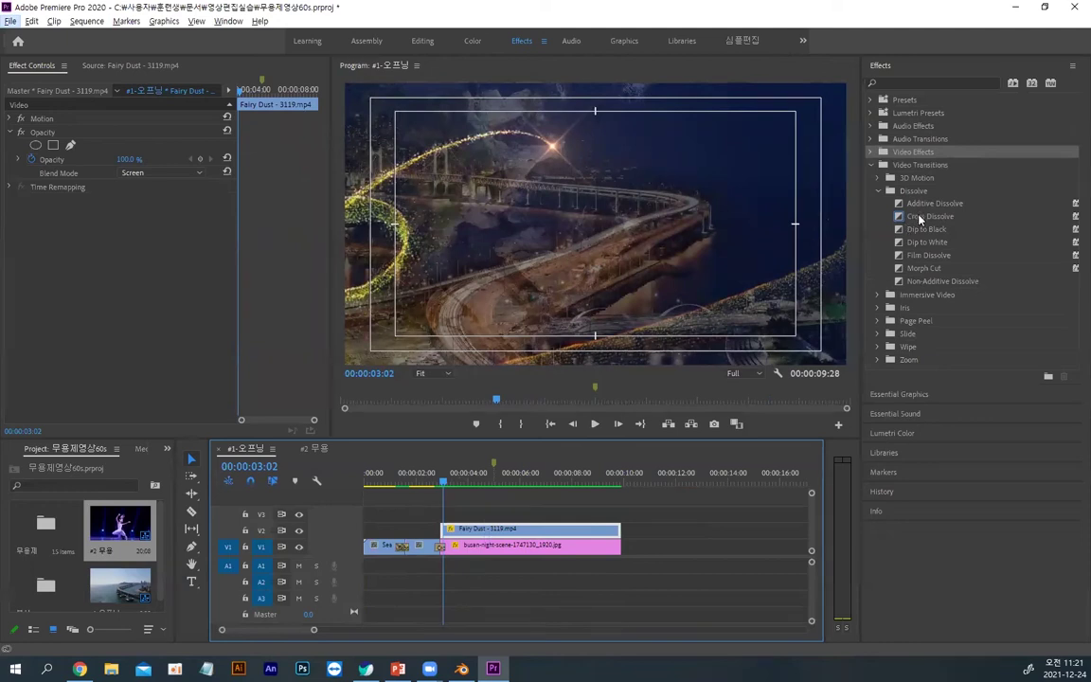
Step: Apply a Cross Dissolve to the start of the Fairy Dust clip and move the playhead to 00:00:02:20
{"action": "left_click", "coordinate": [919, 218]}
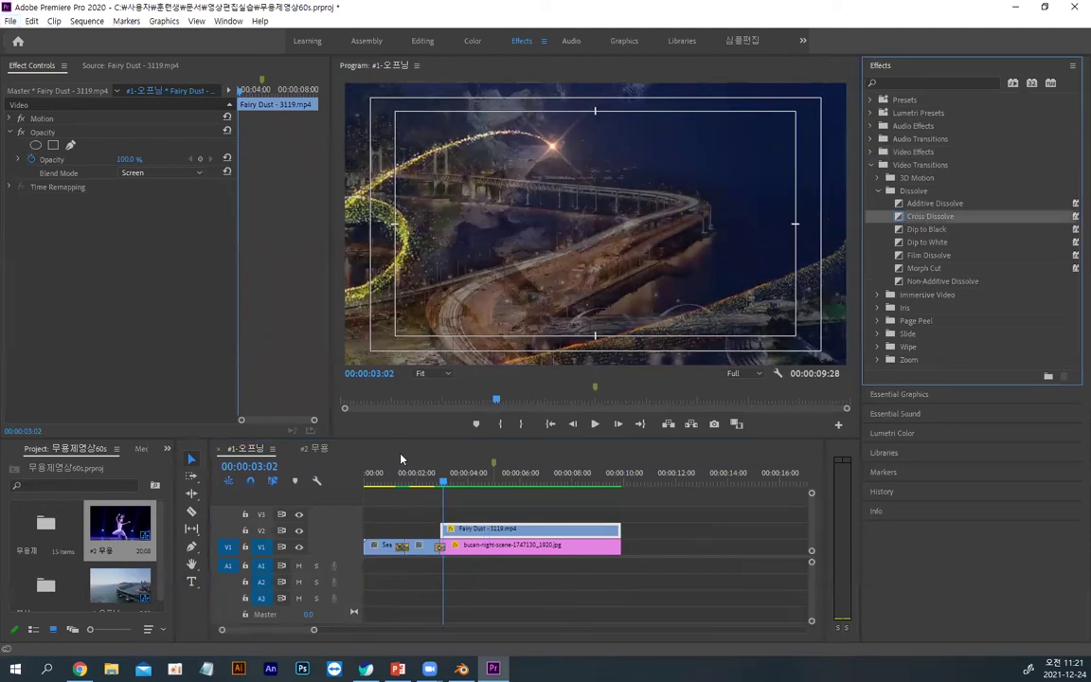
{"action": "left_click_drag", "start_coordinate": [401, 459], "coordinate": [453, 533]}
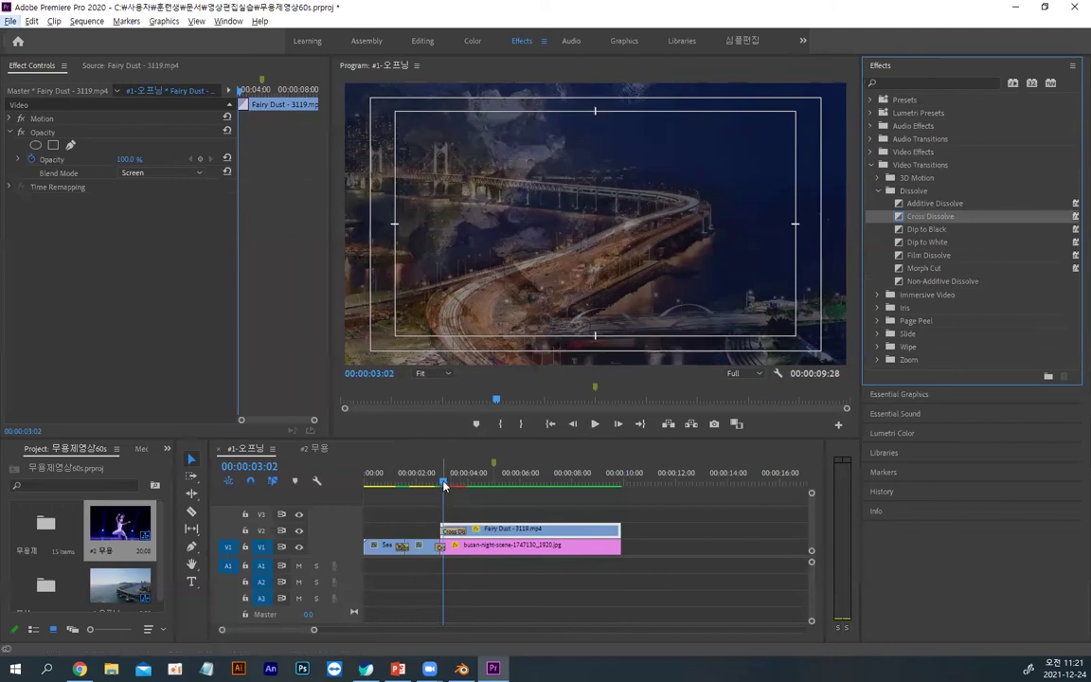
{"action": "mouse_move", "coordinate": [445, 485]}
{"action": "left_mouse_down"}
{"action": "mouse_move", "coordinate": [426, 486]}
{"action": "mouse_move", "coordinate": [509, 491]}
{"action": "mouse_move", "coordinate": [424, 491]}
{"action": "mouse_move", "coordinate": [434, 490]}
{"action": "left_mouse_up"}
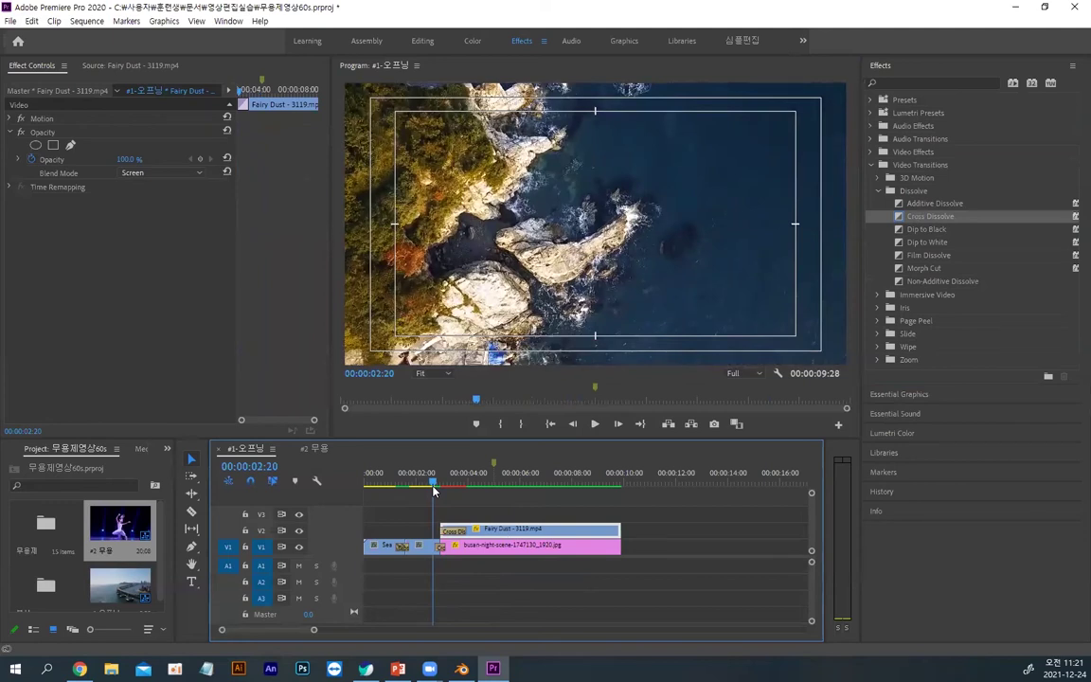
Step: Scrub through the night-scene part of the sequence to check the fairy dust overlay and its transition
{"action": "left_click_drag", "start_coordinate": [434, 490], "coordinate": [498, 480]}
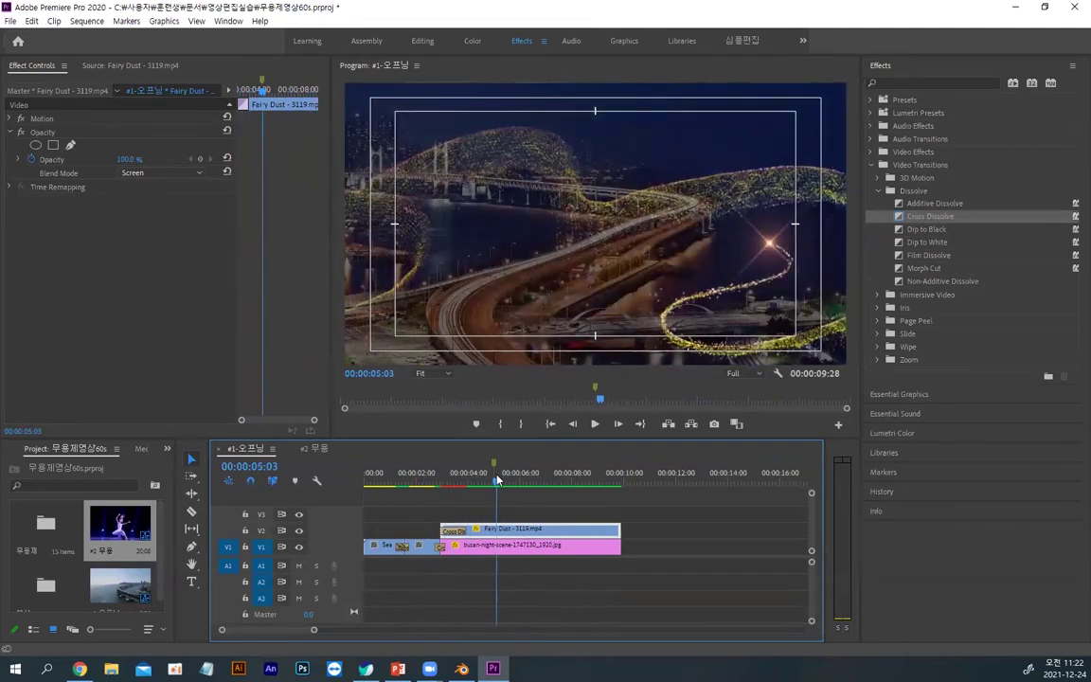
{"action": "left_click_drag", "start_coordinate": [498, 480], "coordinate": [484, 481]}
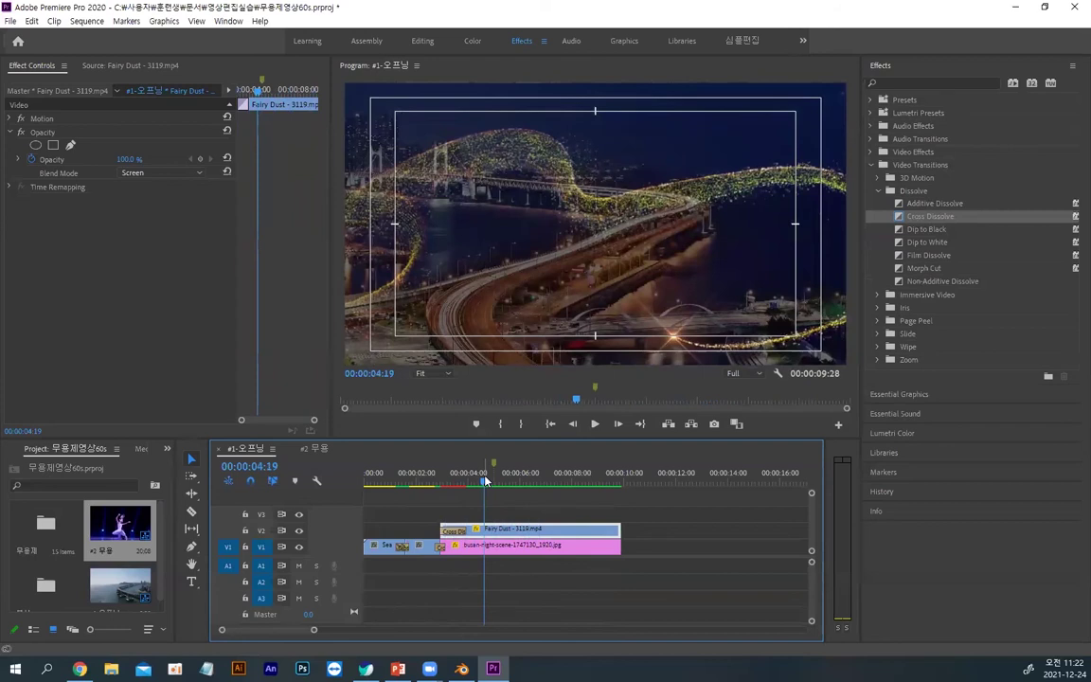
{"action": "left_click_drag", "start_coordinate": [484, 480], "coordinate": [550, 484]}
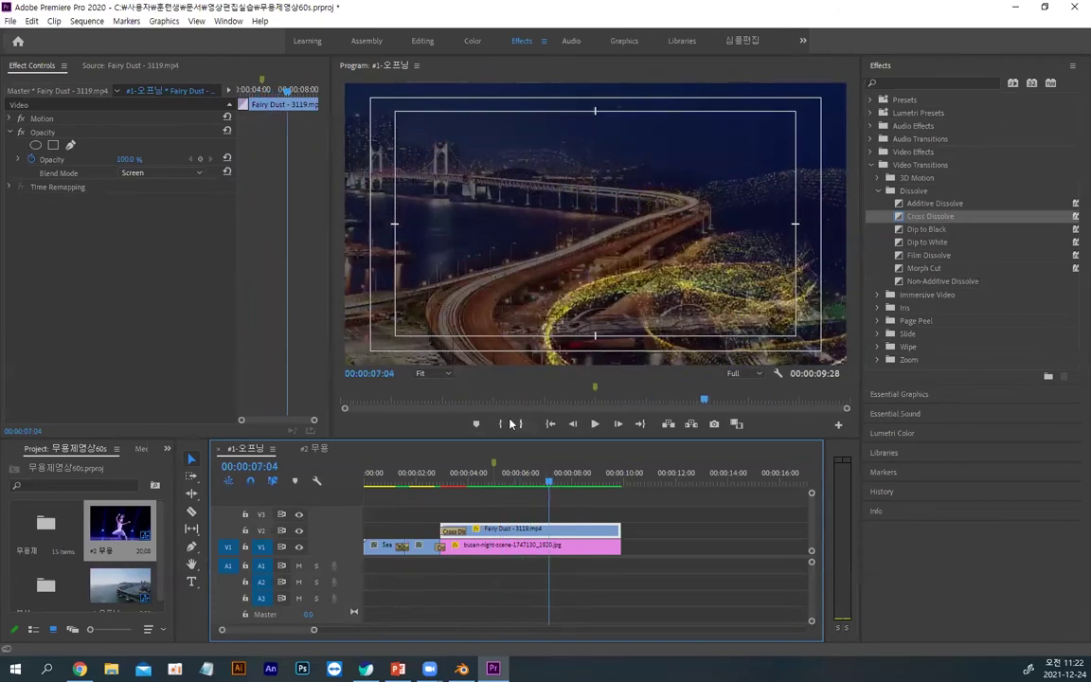
Step: Save the project and enlarge the Project panel by widening it and giving the lower panels more height
{"action": "key", "text": "ctrl+s"}
{"action": "key", "text": "alt"}
{"action": "left_click_drag", "start_coordinate": [181, 485], "coordinate": [223, 483]}
{"action": "left_click_drag", "start_coordinate": [176, 438], "coordinate": [176, 357]}
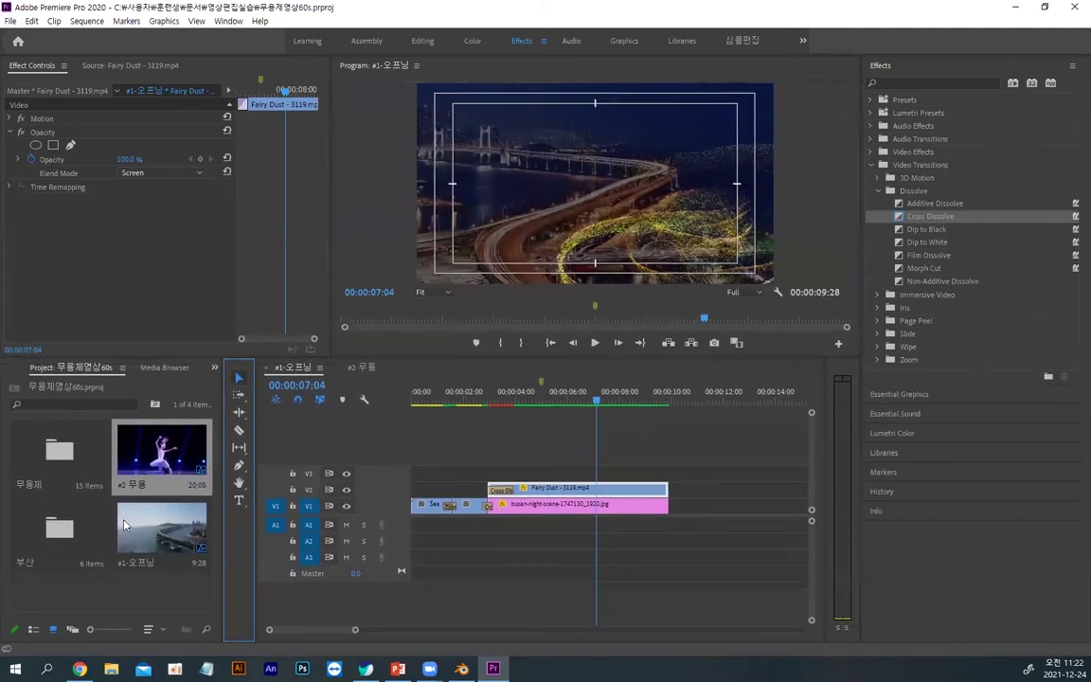
Step: Import BIDF_KOR.ai from the Ai folder inside 영상편집실습 into the 부산 bin
{"action": "left_click", "coordinate": [65, 540]}
{"action": "key", "text": "ctrl+i"}
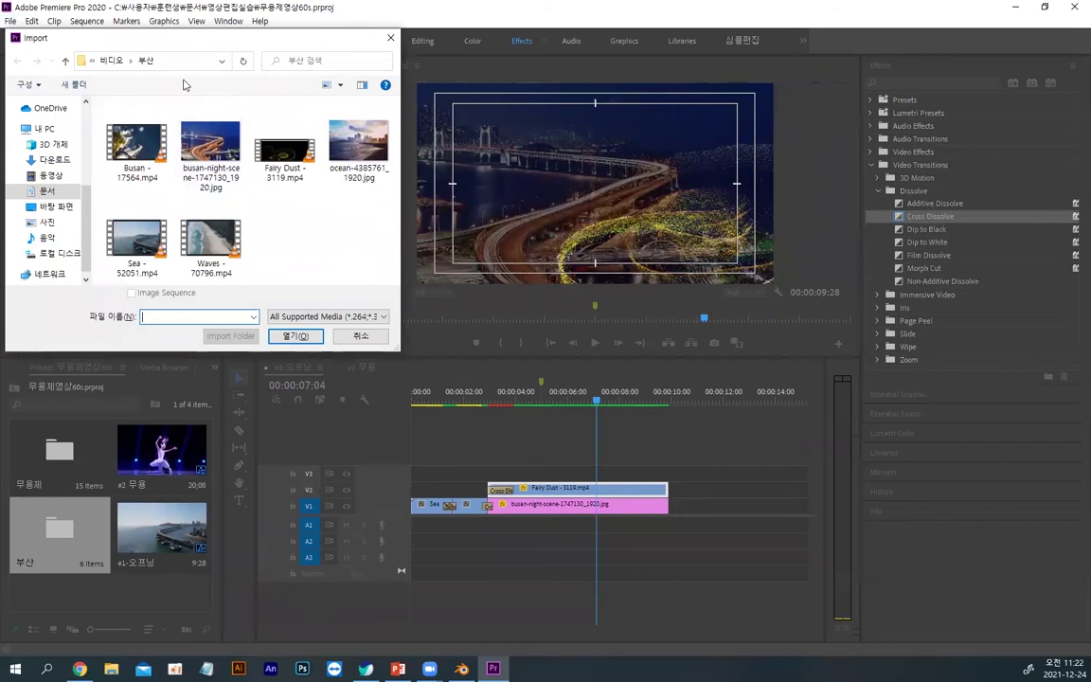
{"action": "left_click", "coordinate": [119, 64]}
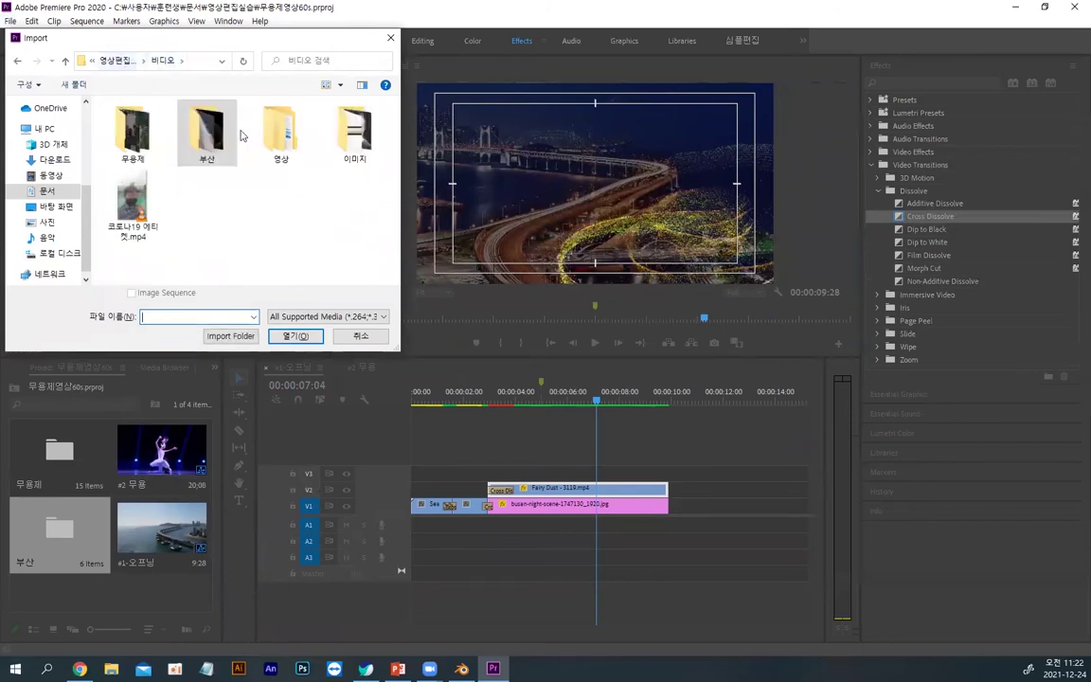
{"action": "left_click", "coordinate": [127, 63]}
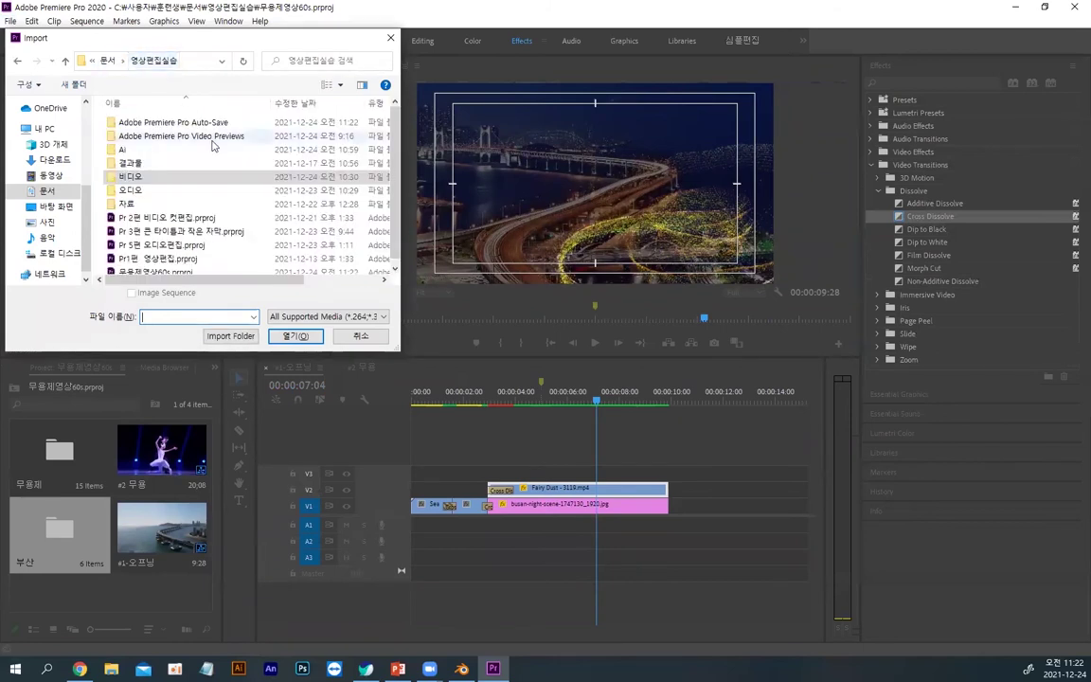
{"action": "double_click", "coordinate": [152, 154]}
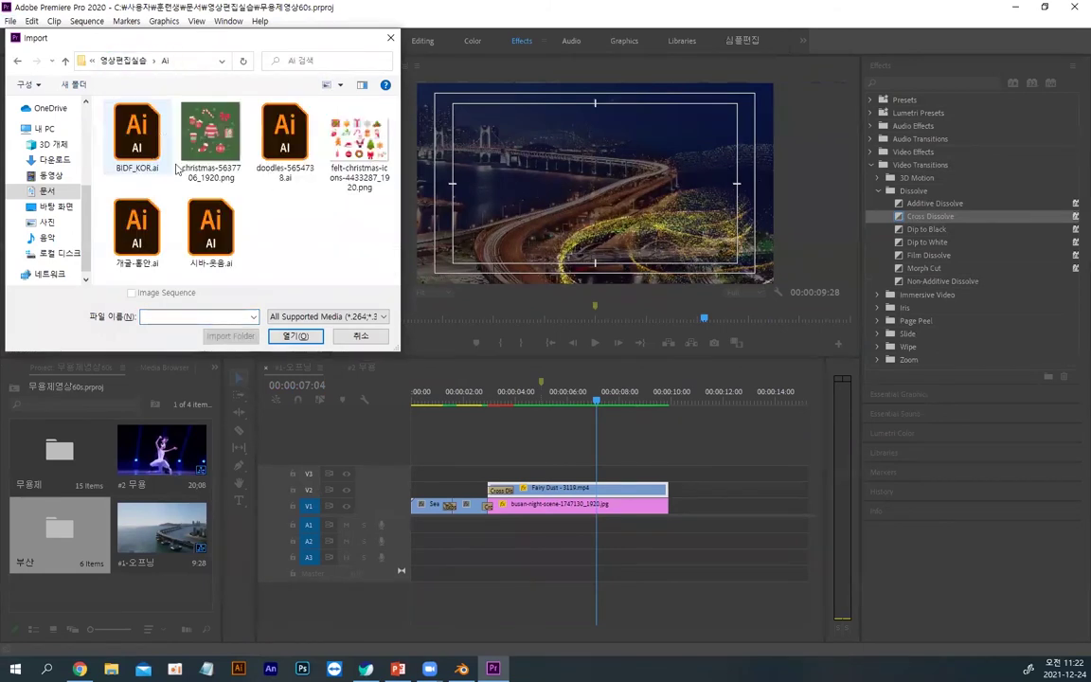
{"action": "double_click", "coordinate": [137, 133]}
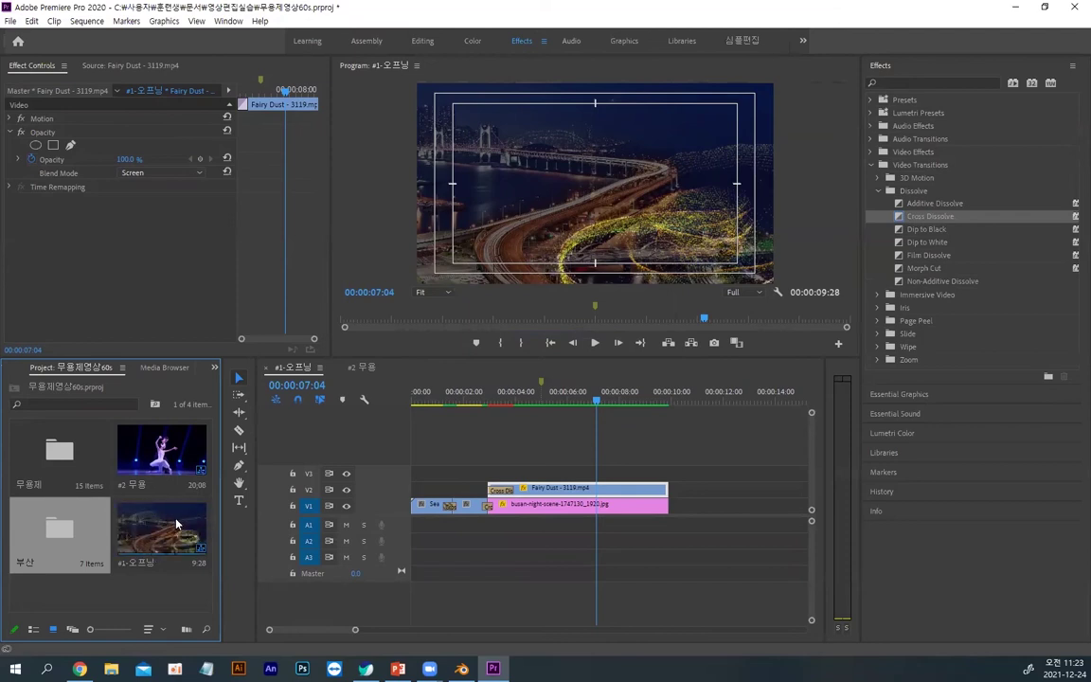
Step: Widen the Project panel and look through the 무용제 and 부산 bins for the imported logo file
{"action": "left_click", "coordinate": [152, 585]}
{"action": "left_click_drag", "start_coordinate": [220, 527], "coordinate": [289, 528]}
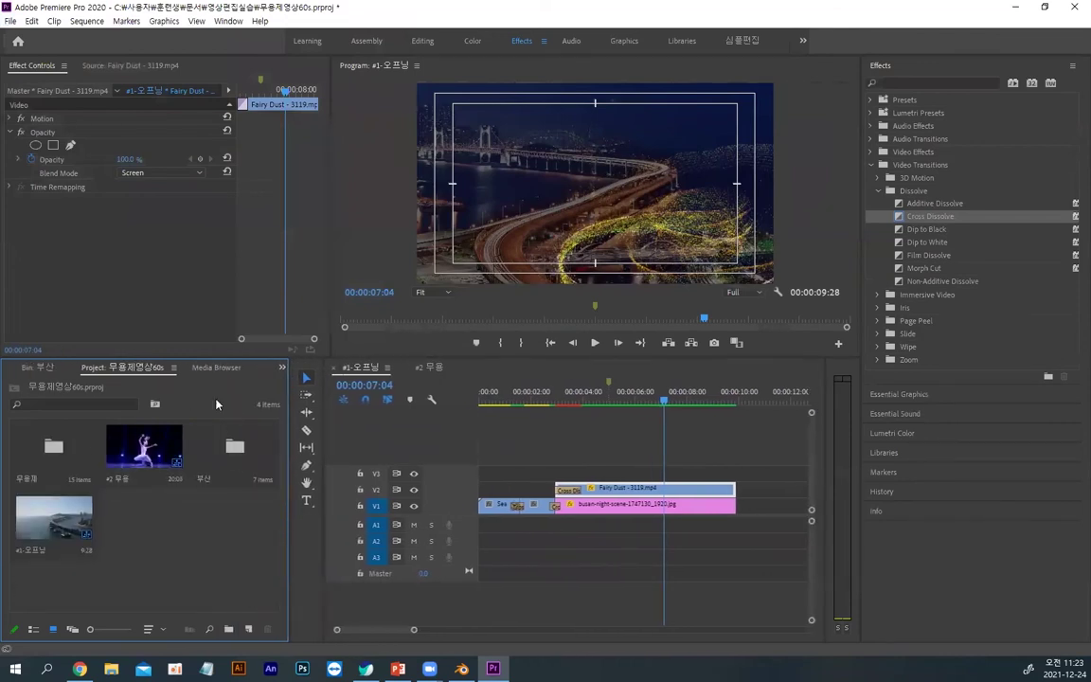
{"action": "double_click", "coordinate": [53, 445]}
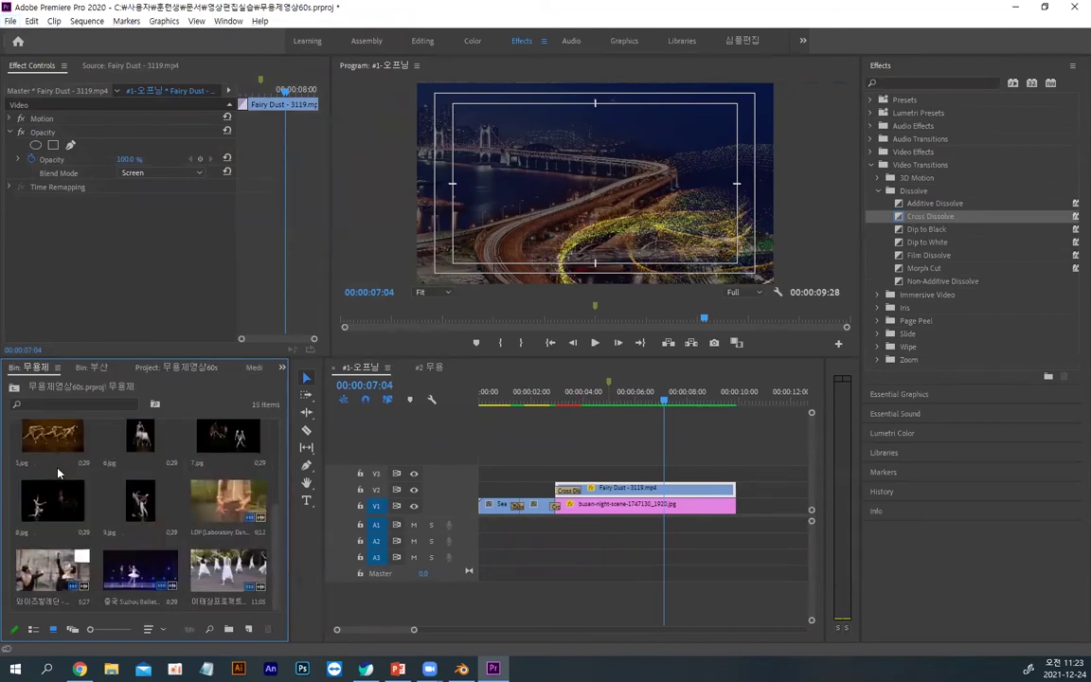
{"action": "scroll", "coordinate": [58, 471], "scroll_direction": "up", "scroll_amount": 3}
{"action": "left_click", "coordinate": [13, 390]}
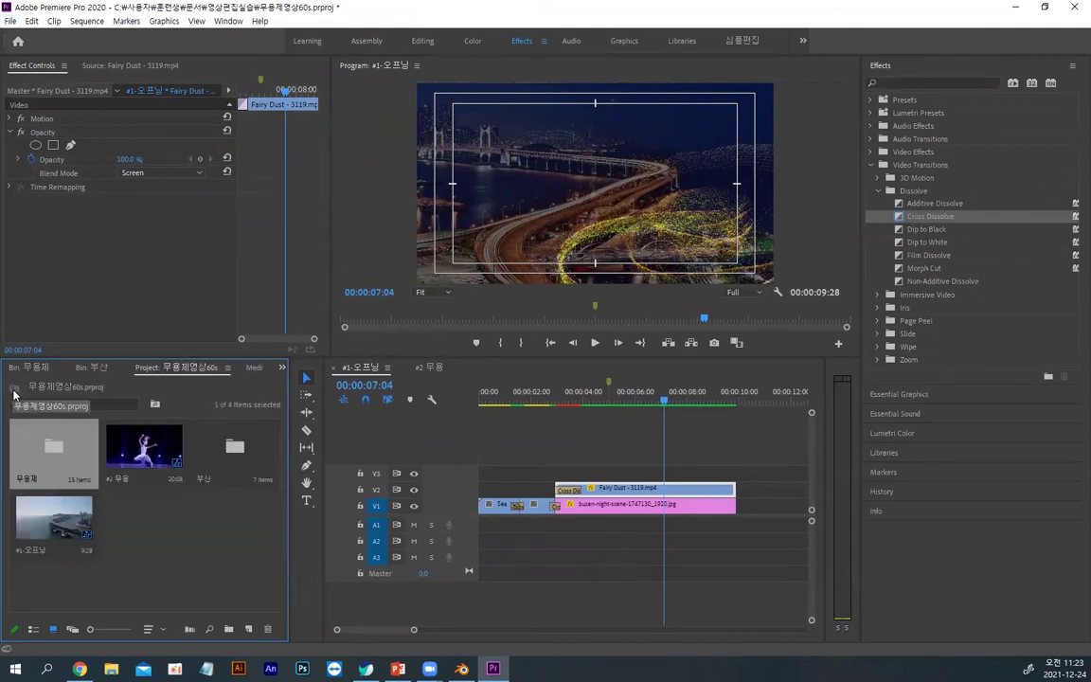
{"action": "double_click", "coordinate": [227, 446]}
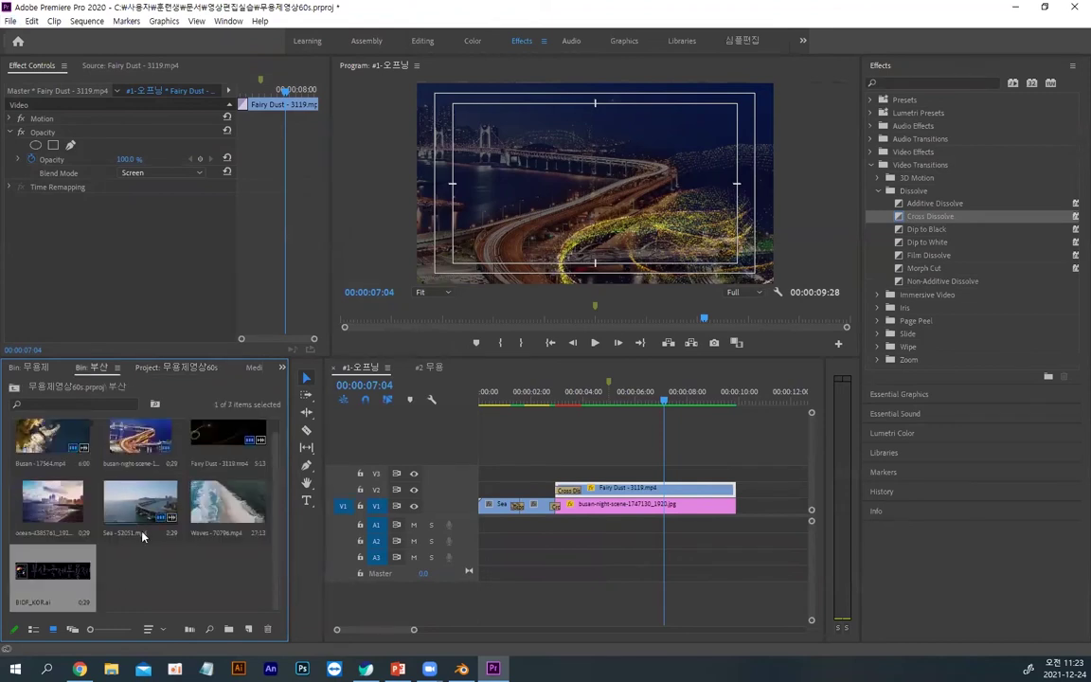
{"action": "scroll", "coordinate": [114, 516], "scroll_direction": "up", "scroll_amount": 1}
{"action": "left_click", "coordinate": [13, 387]}
{"action": "key", "text": "alt"}
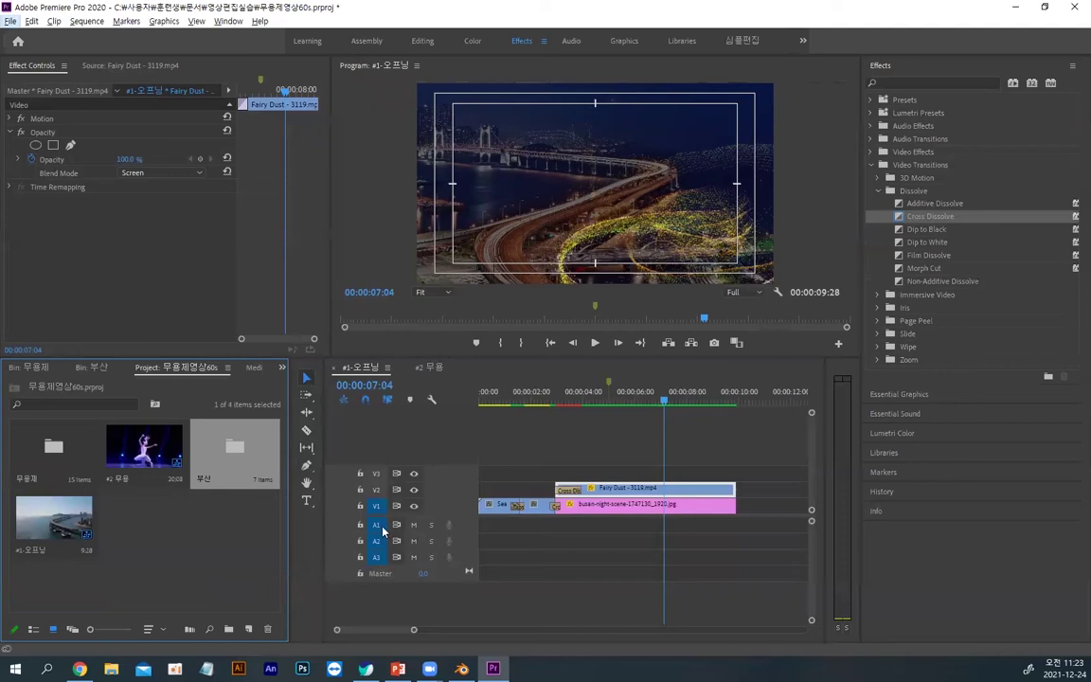
Step: Import BIDF_KOR.ai from the Ai folder into the top level of the project, outside the bins
{"action": "left_click", "coordinate": [243, 552]}
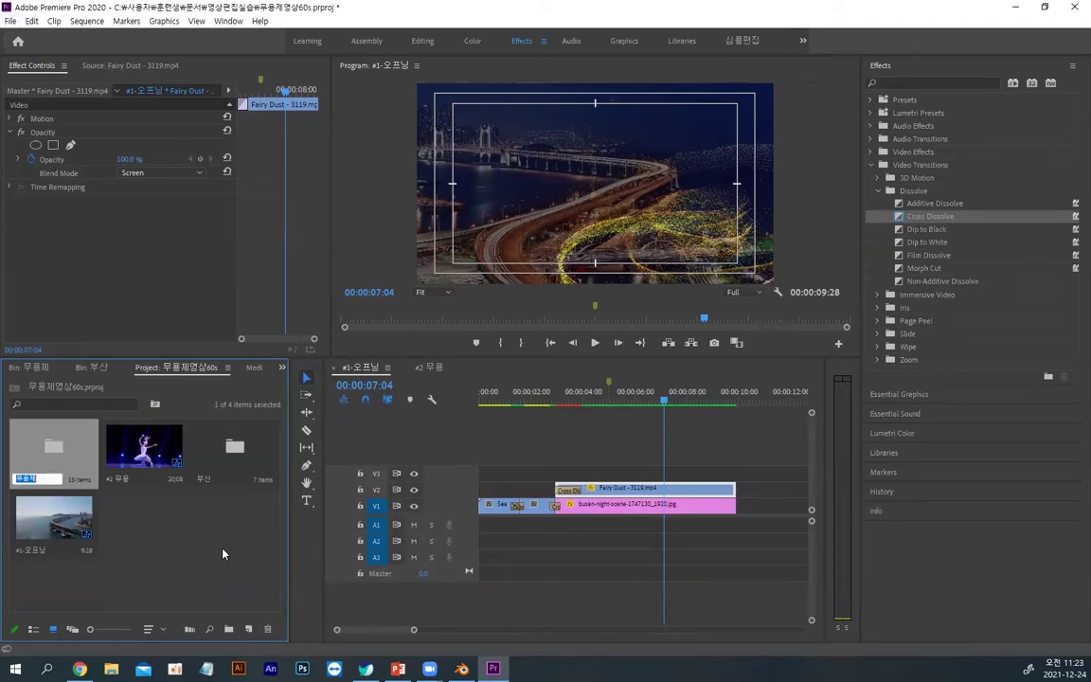
{"action": "double_click", "coordinate": [188, 549]}
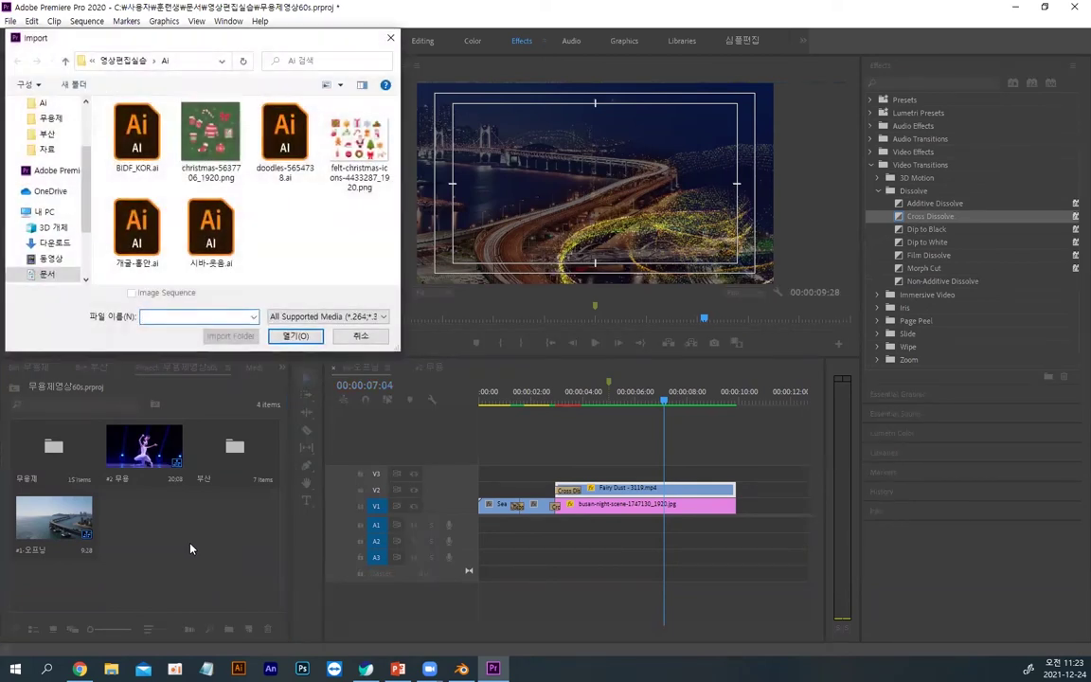
{"action": "double_click", "coordinate": [136, 142]}
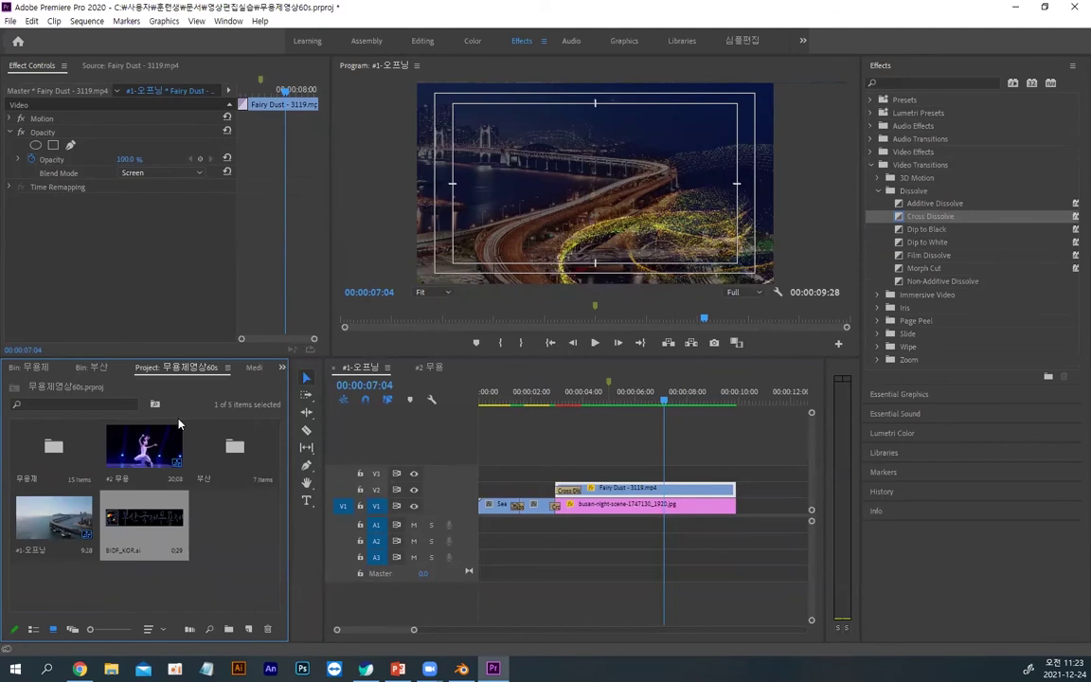
{"action": "left_click", "coordinate": [239, 505]}
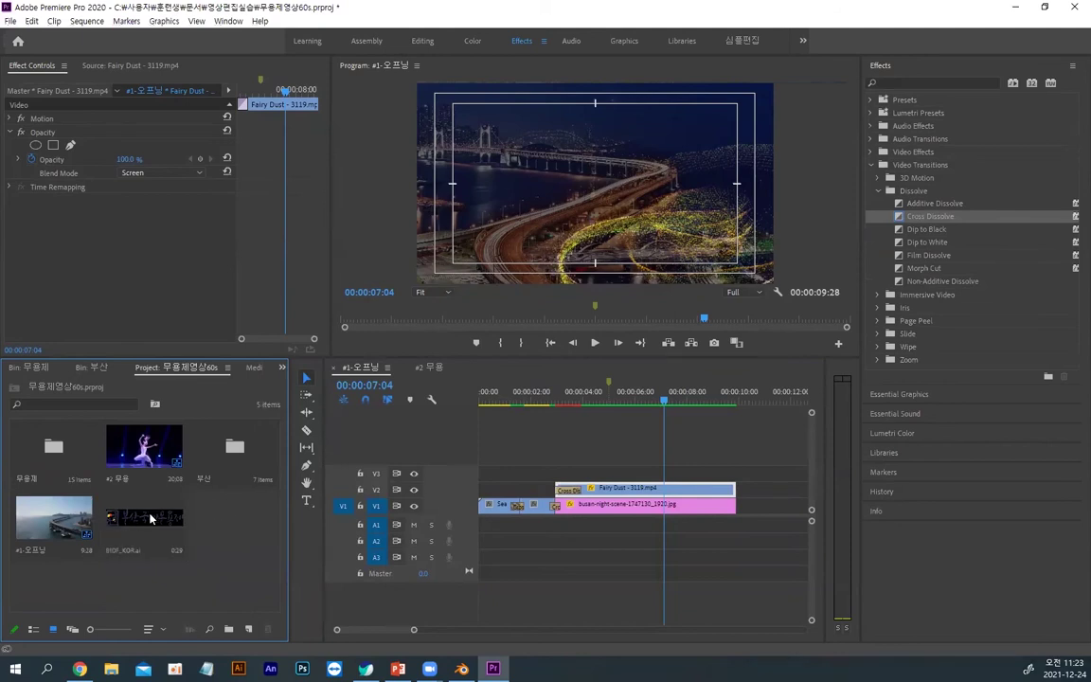
Step: Place BIDF_KOR.ai on V3 above the Fairy Dust clip and extend its end to match the end of that clip
{"action": "left_click_drag", "start_coordinate": [135, 521], "coordinate": [661, 473]}
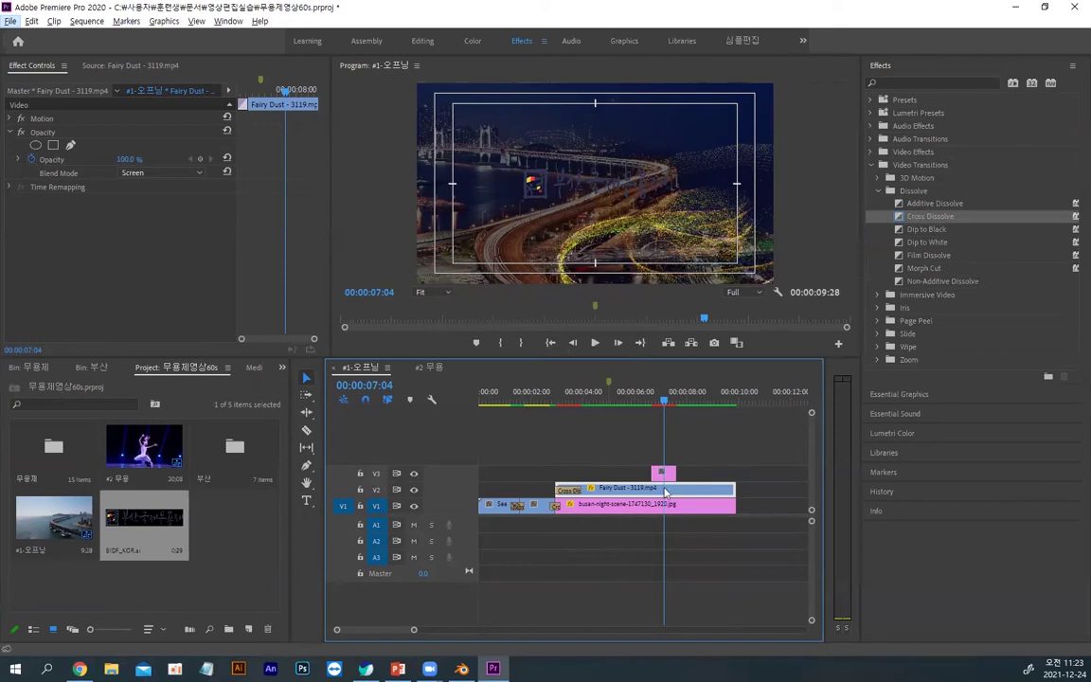
{"action": "left_click", "coordinate": [675, 477]}
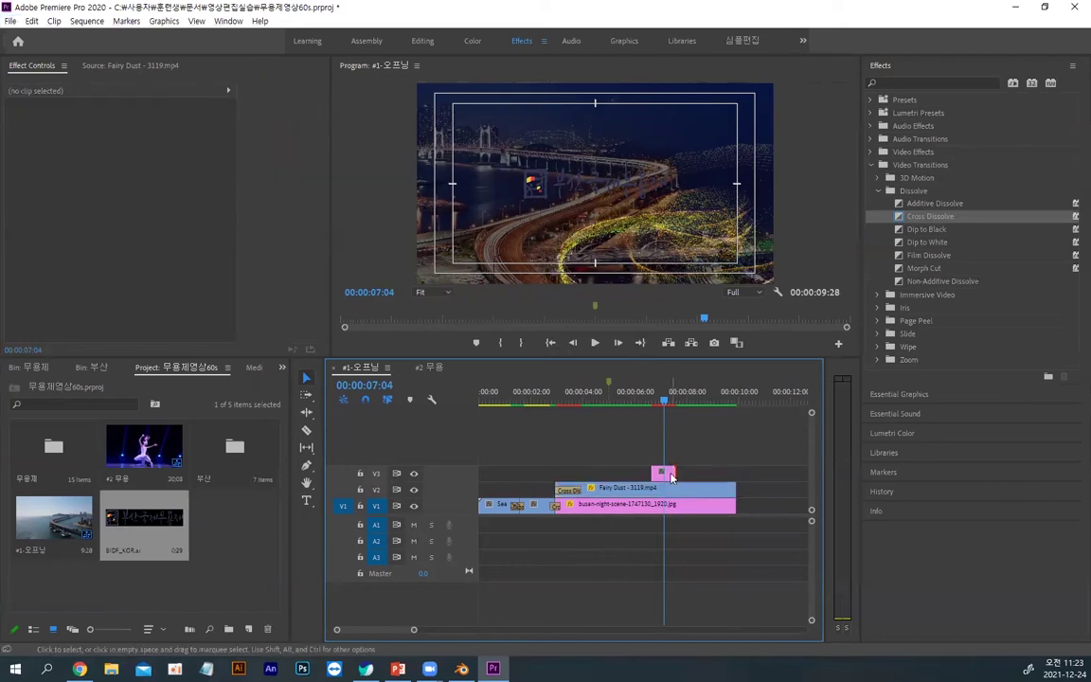
{"action": "left_click_drag", "start_coordinate": [673, 472], "coordinate": [735, 473]}
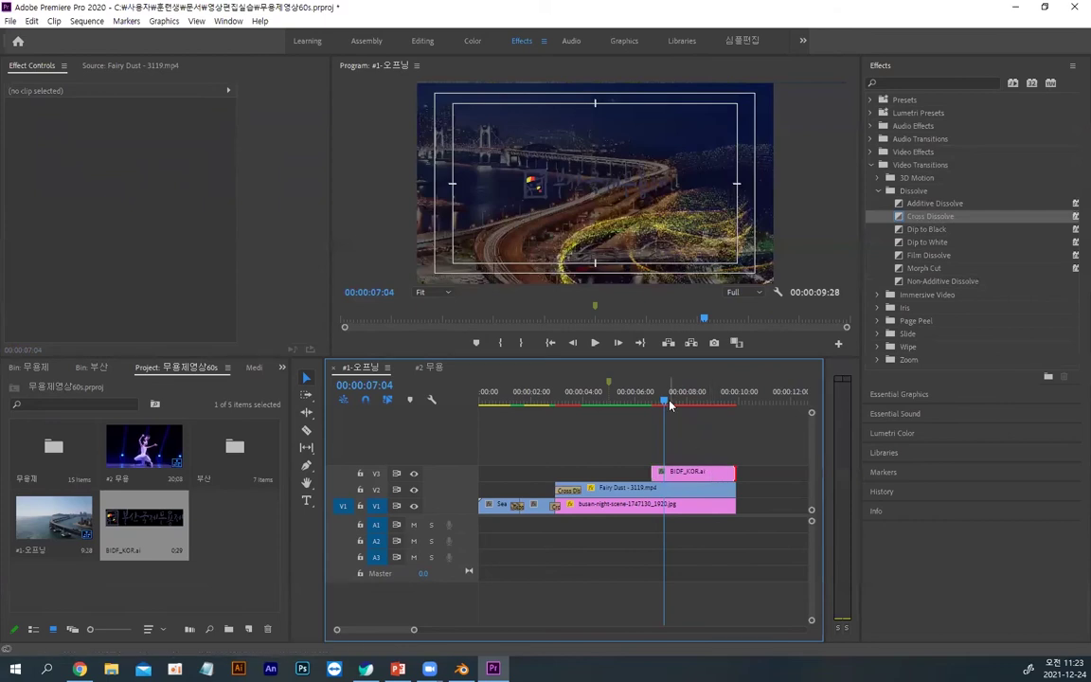
Step: Move the BIDF_KOR.ai clip on V3 to directly after the Fairy Dust clip and set the playhead to 00:00:10:12
{"action": "left_click_drag", "start_coordinate": [666, 402], "coordinate": [752, 412]}
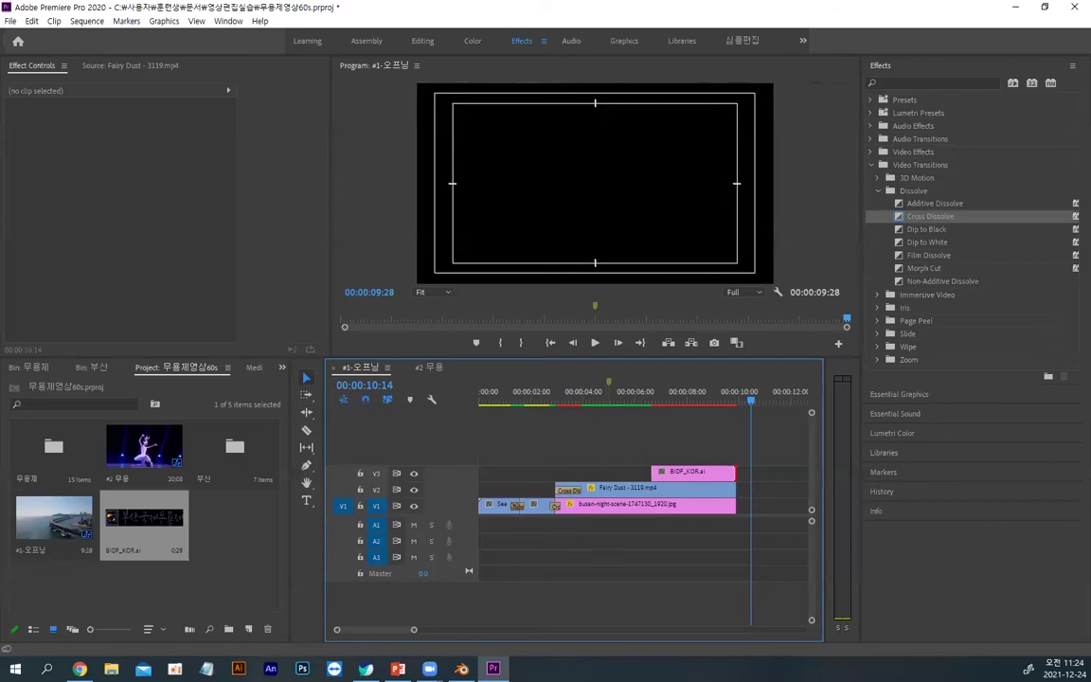
{"action": "left_click", "coordinate": [241, 516]}
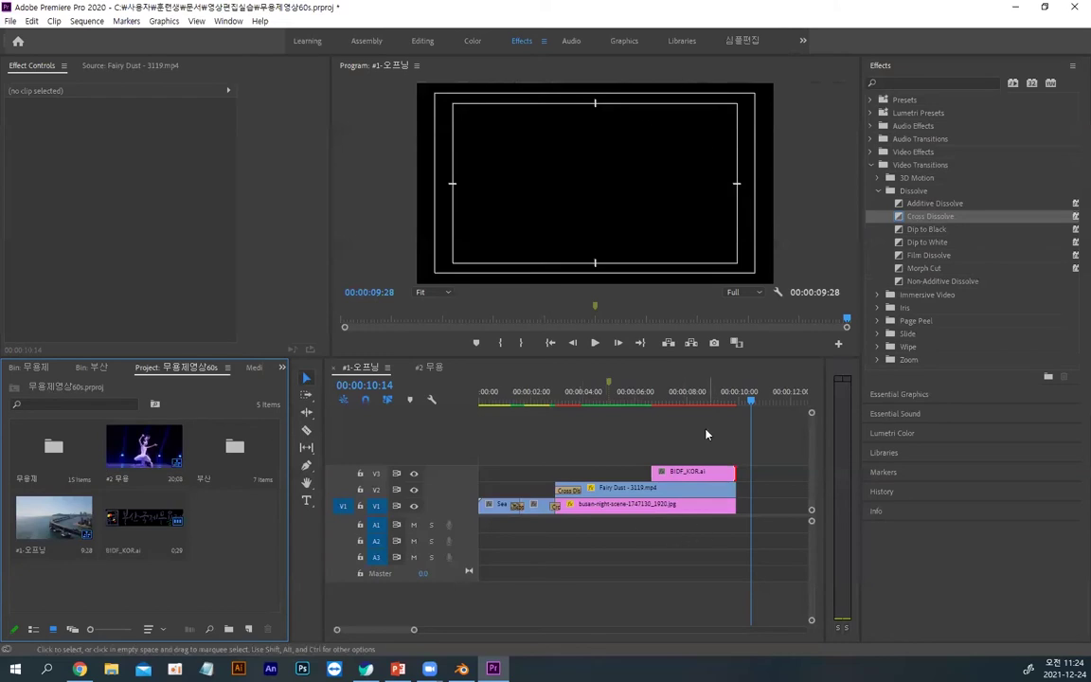
{"action": "left_click", "coordinate": [699, 400]}
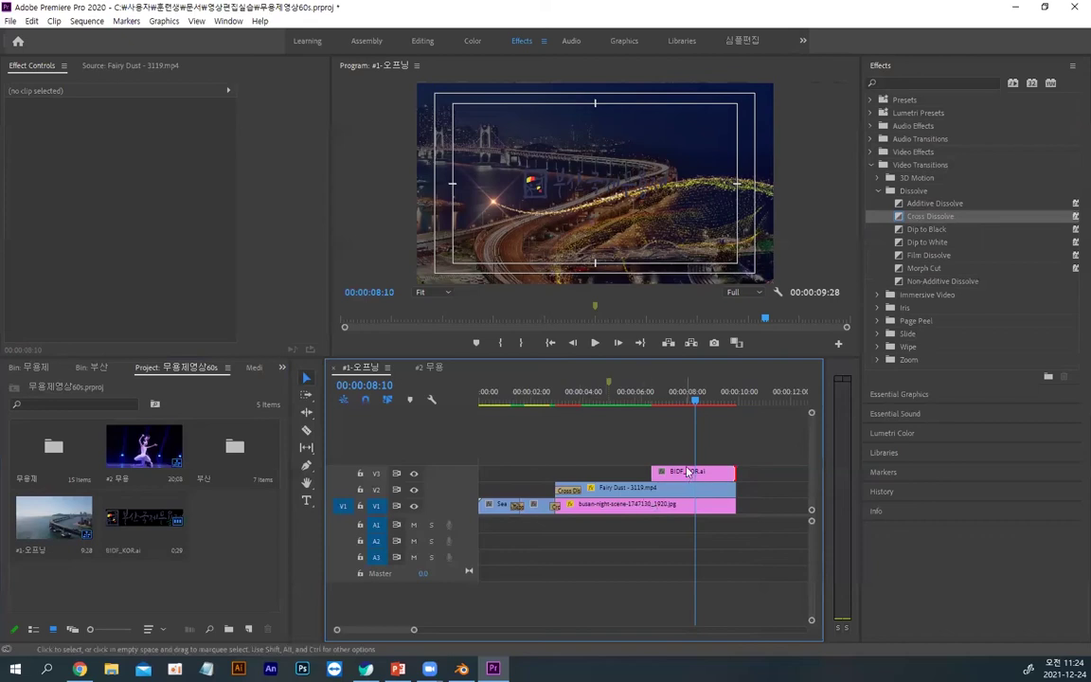
{"action": "left_click", "coordinate": [718, 474]}
{"action": "left_click_drag", "start_coordinate": [718, 474], "coordinate": [803, 473]}
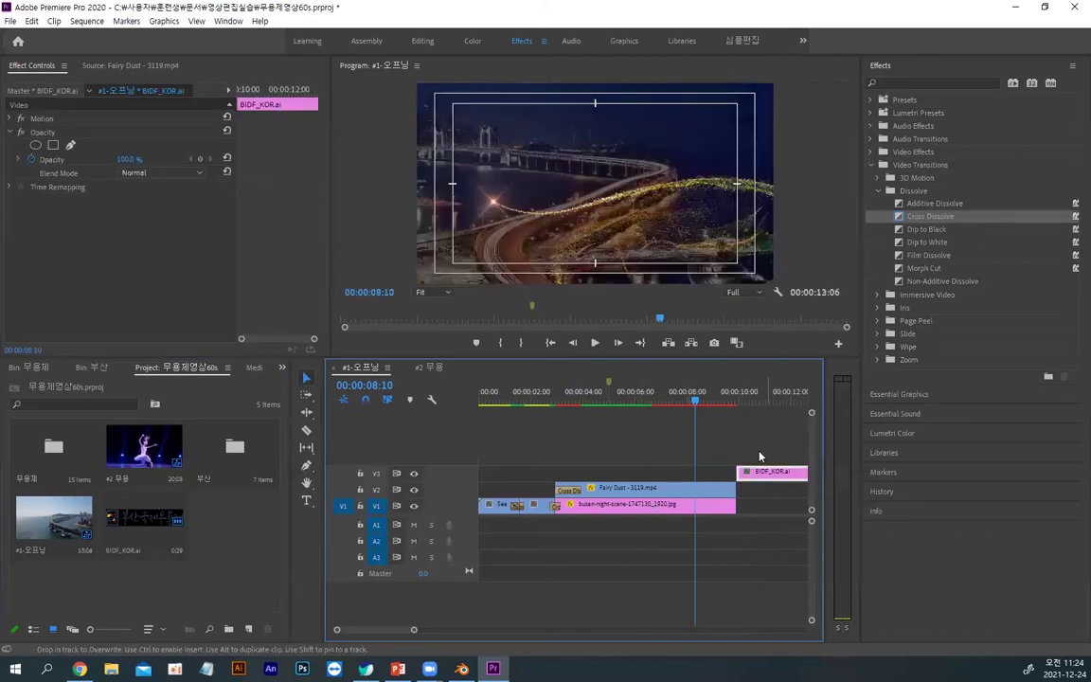
{"action": "left_click", "coordinate": [749, 388]}
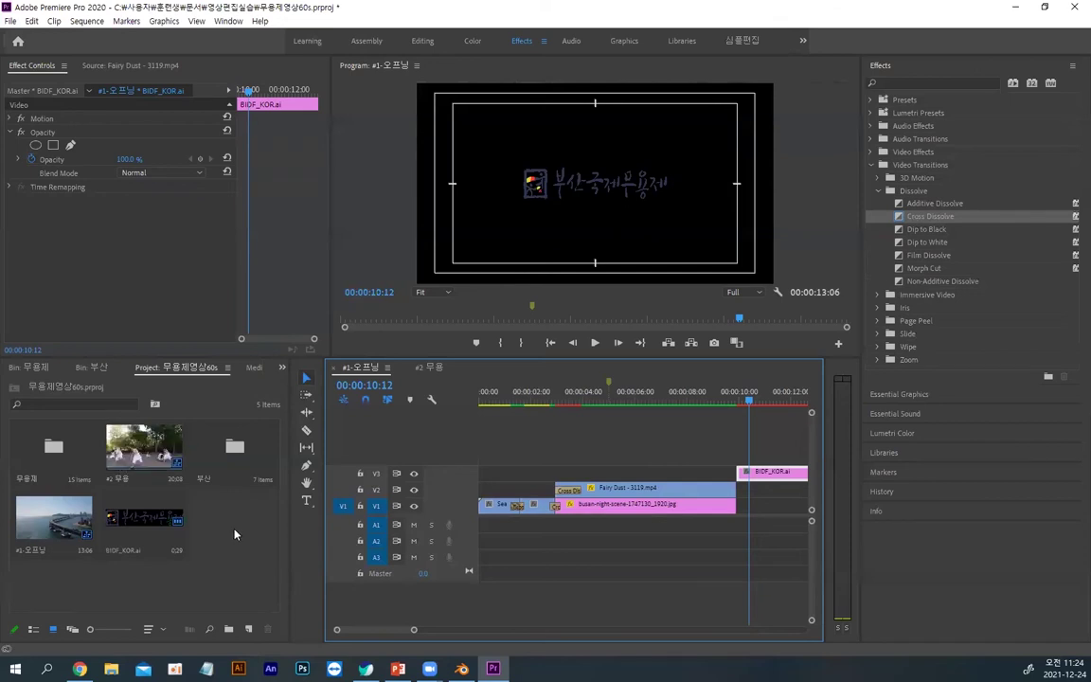
Step: Create a 1920 x 1080 color matte at 29.97 fps in near-white FFFDFD and name it Color Matte-1
{"action": "left_click", "coordinate": [249, 629]}
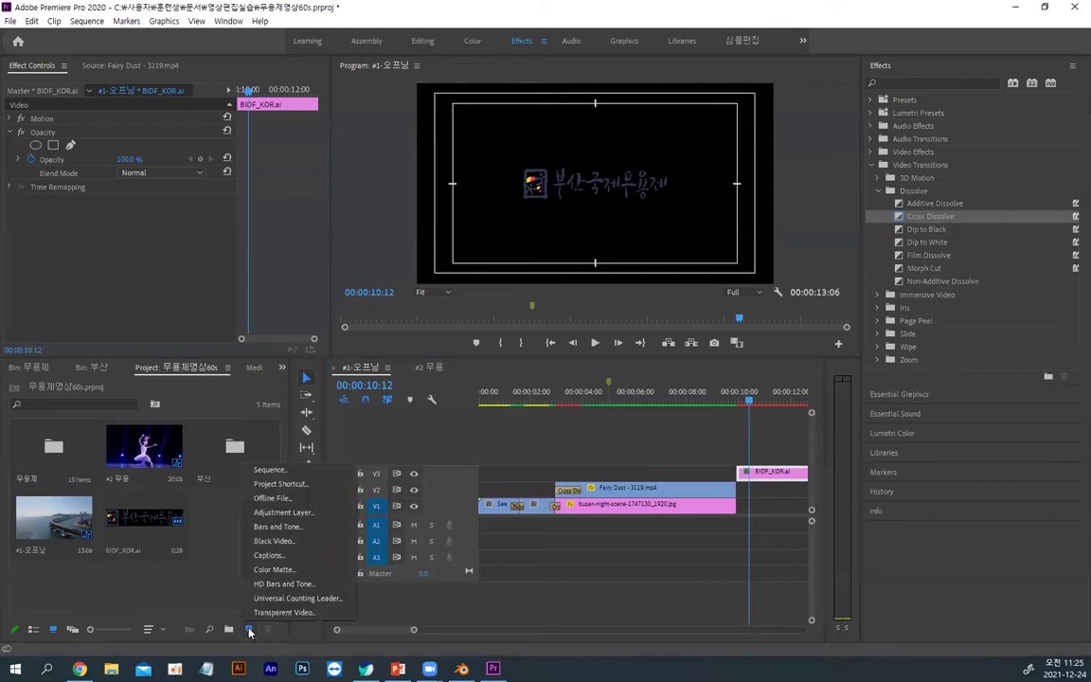
{"action": "left_click", "coordinate": [293, 570]}
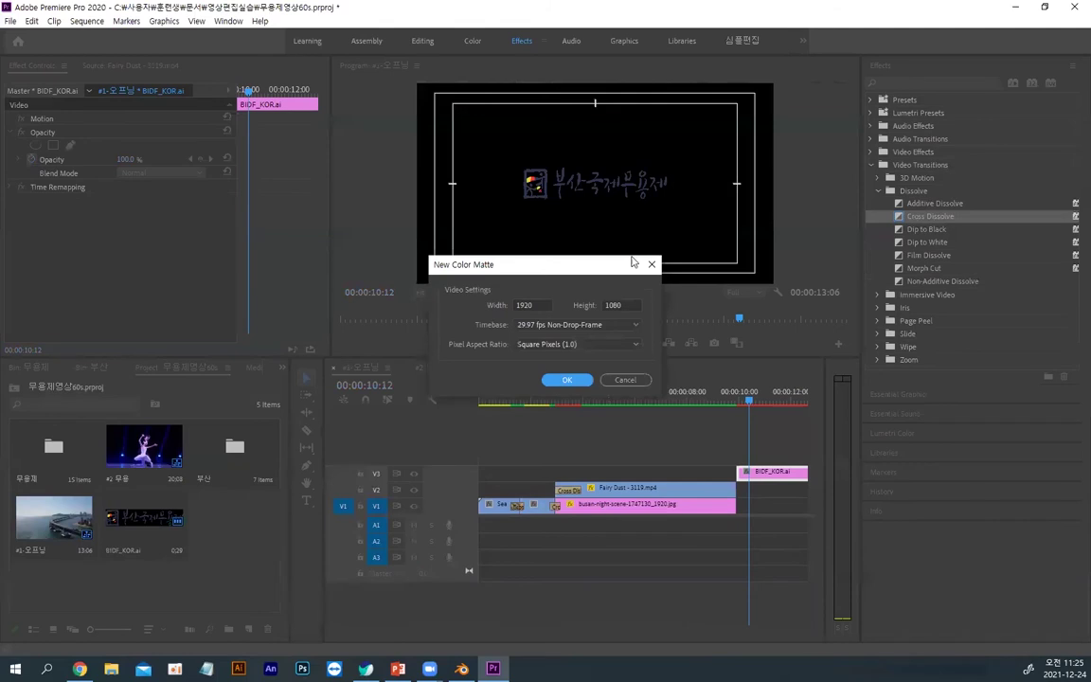
{"action": "left_click", "coordinate": [566, 379]}
{"action": "left_click_drag", "start_coordinate": [389, 293], "coordinate": [384, 455]}
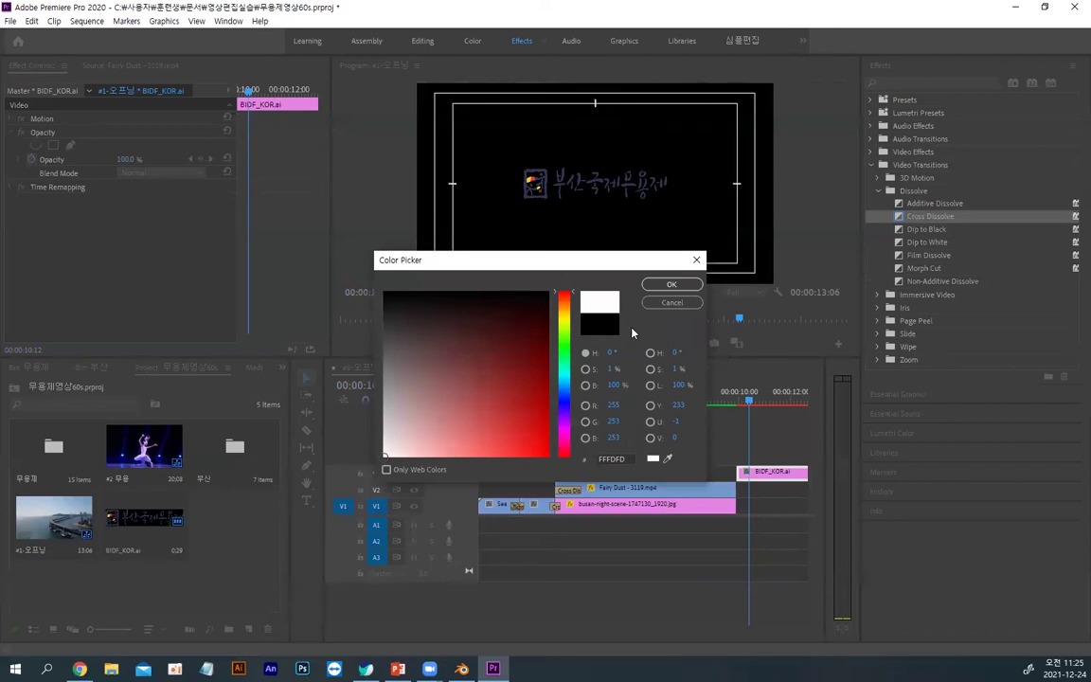
{"action": "left_click", "coordinate": [668, 286]}
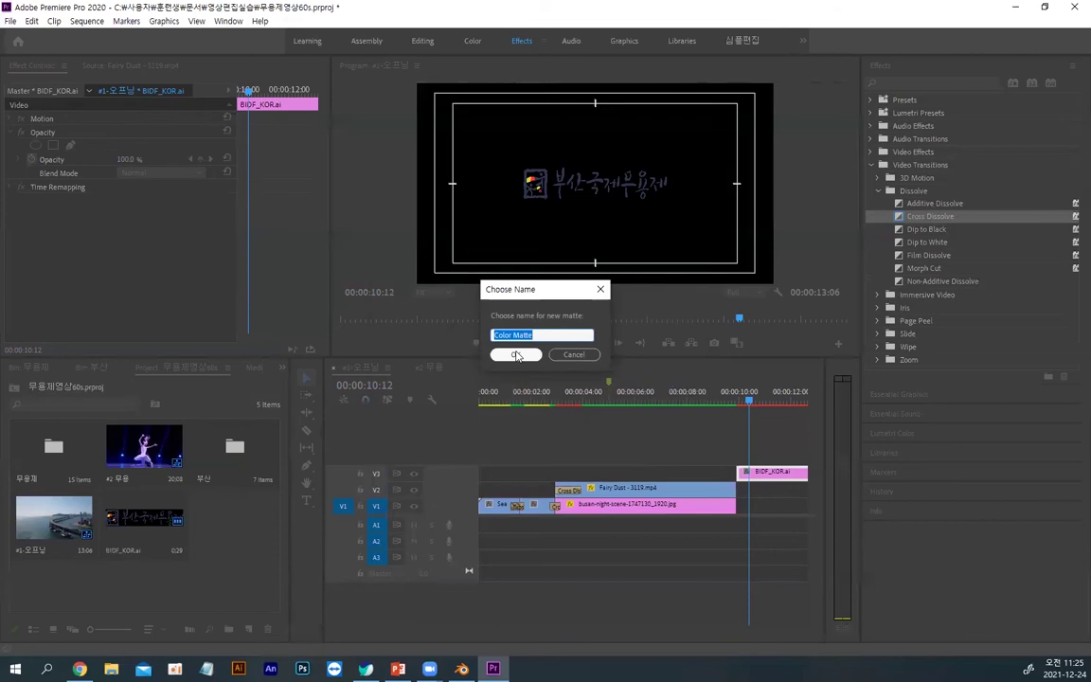
{"action": "left_click", "coordinate": [540, 334]}
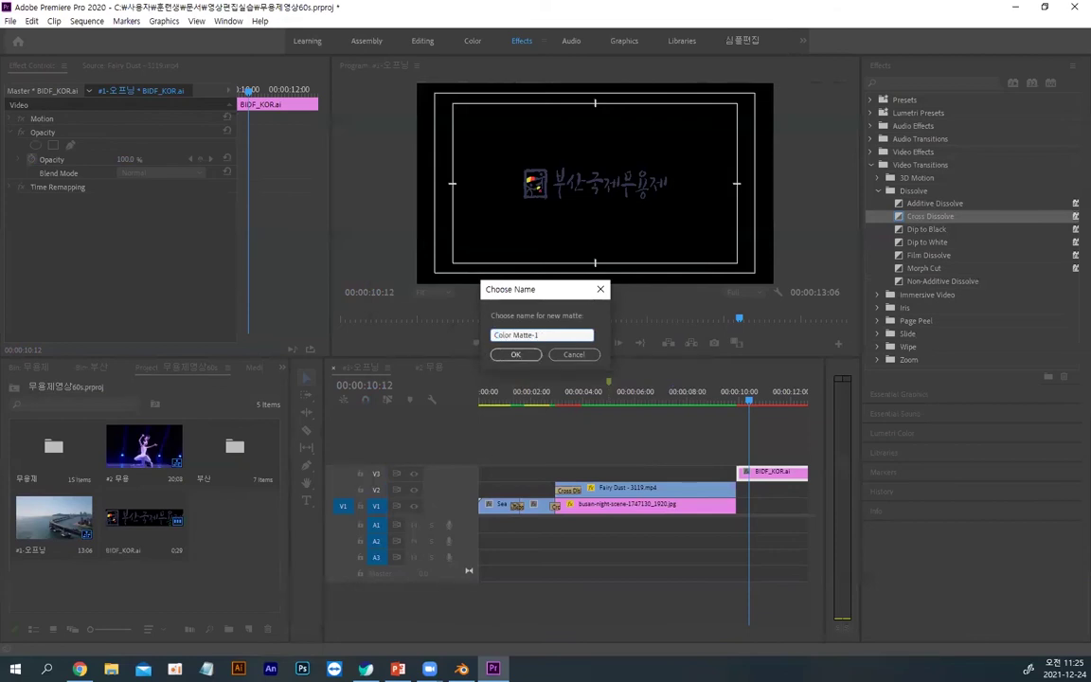
{"action": "left_click", "coordinate": [516, 354]}
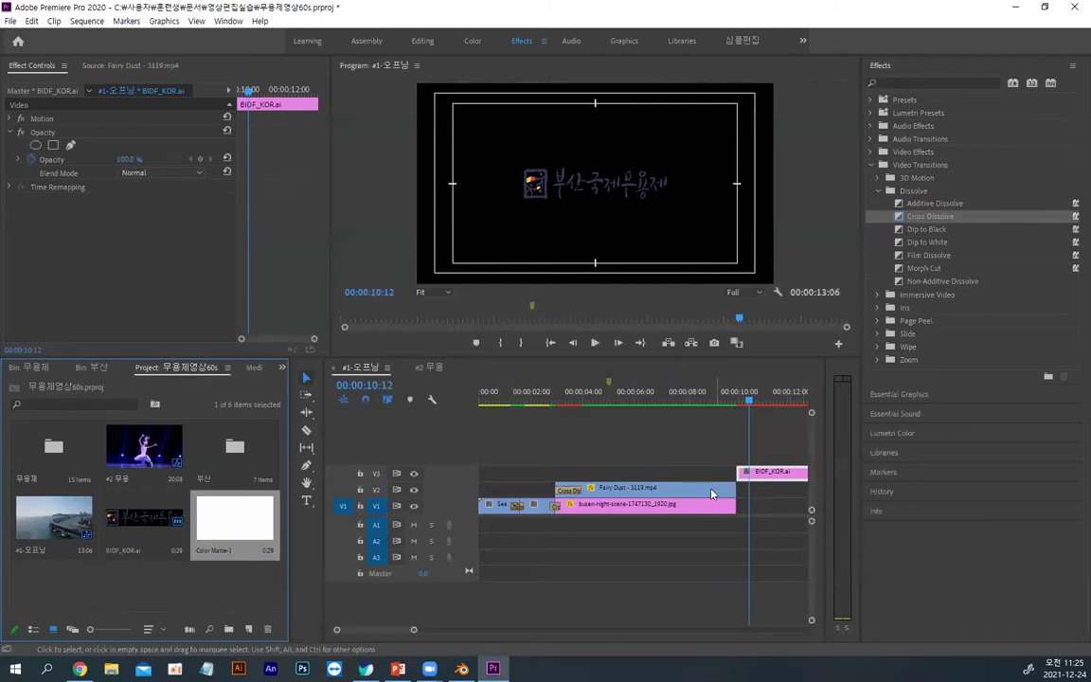
Step: Place Color Matte-1 on V1 directly after the night-scene image, beneath the BIDF_KOR.ai logo
{"action": "left_click_drag", "start_coordinate": [227, 492], "coordinate": [758, 506]}
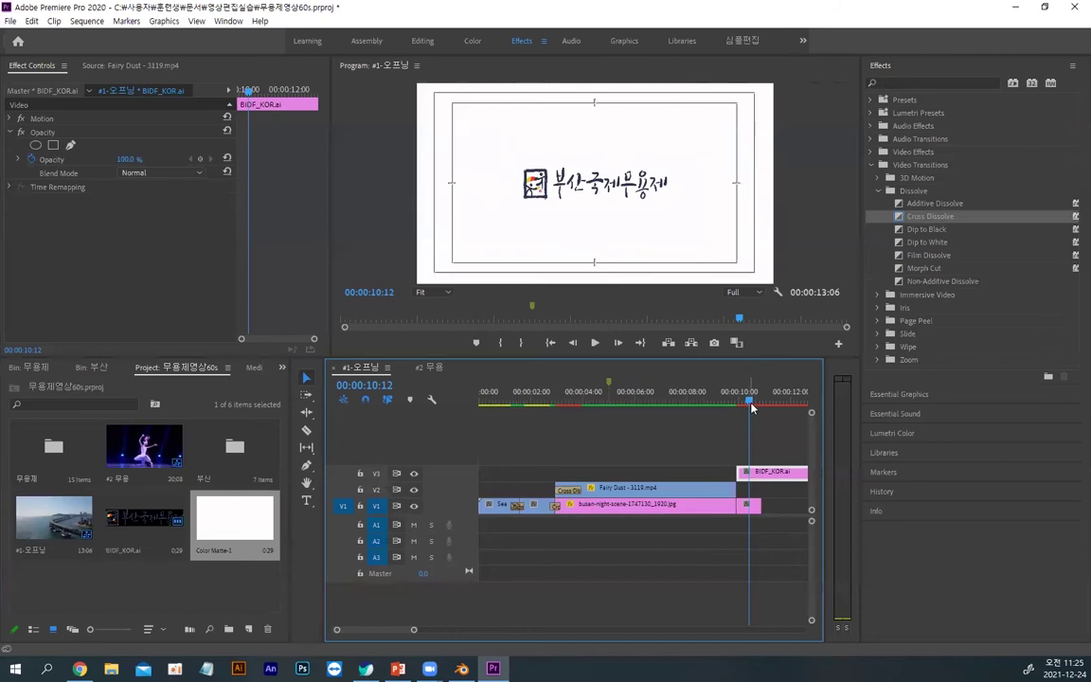
{"action": "key", "text": "alt"}
{"action": "key", "text": "Escape"}
{"action": "key", "text": "alt"}
Step: Set the playhead to 00:00:06:07 within the fairy dust night scene
{"action": "left_click_drag", "start_coordinate": [748, 401], "coordinate": [640, 409]}
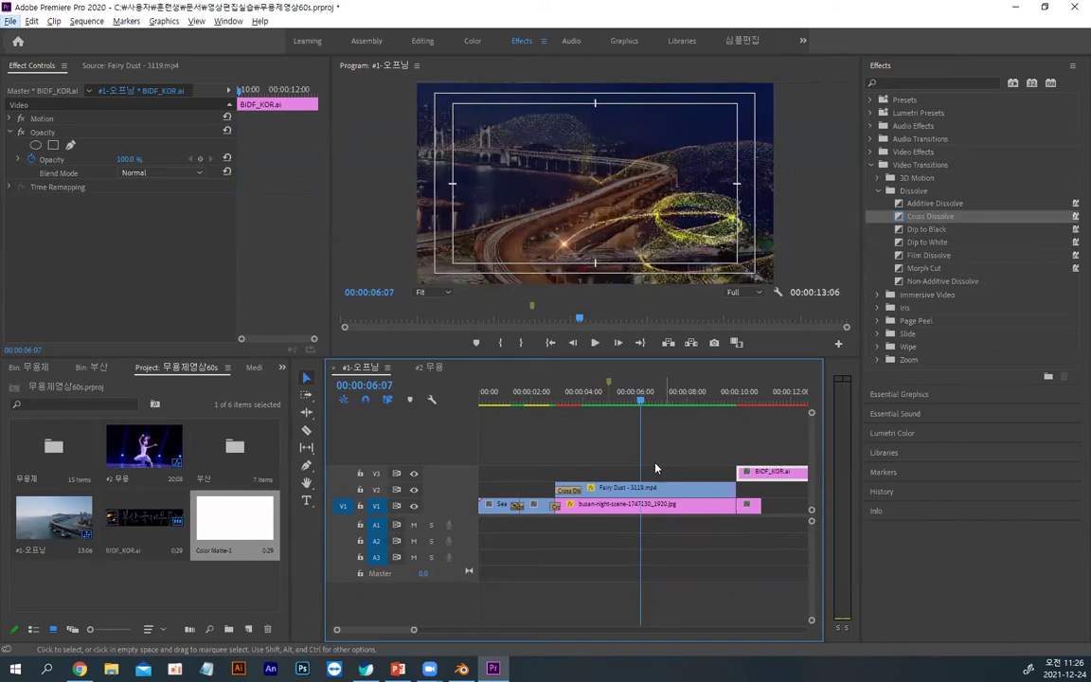
{"action": "left_click_drag", "start_coordinate": [652, 468], "coordinate": [699, 529]}
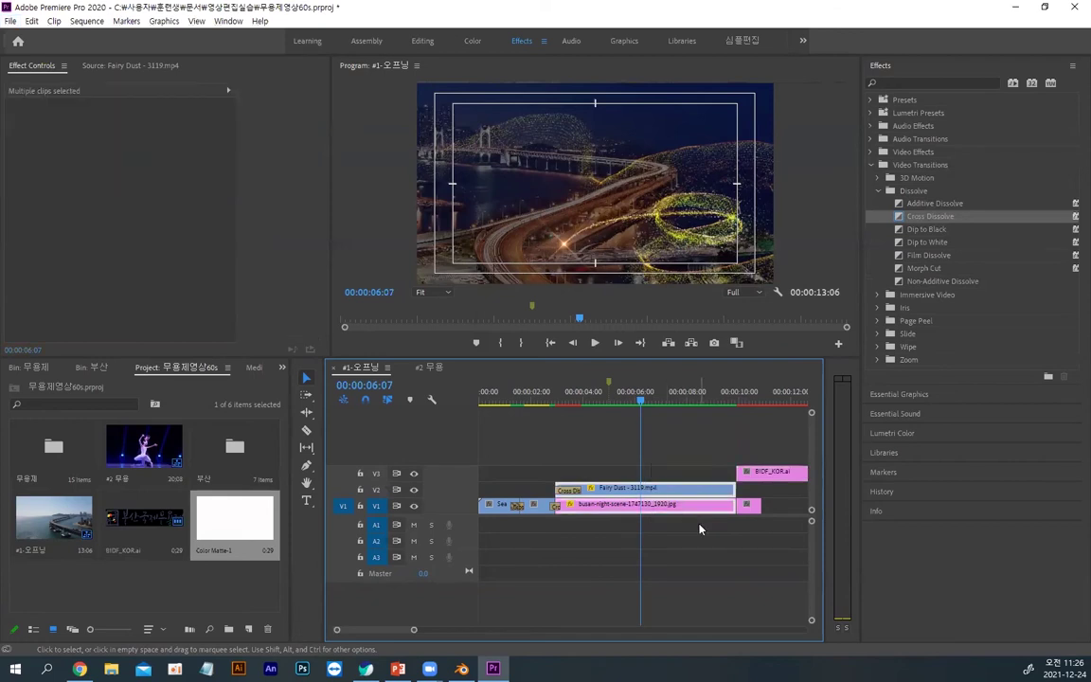
{"action": "left_click", "coordinate": [690, 531]}
{"action": "key", "text": "ctrl+k"}
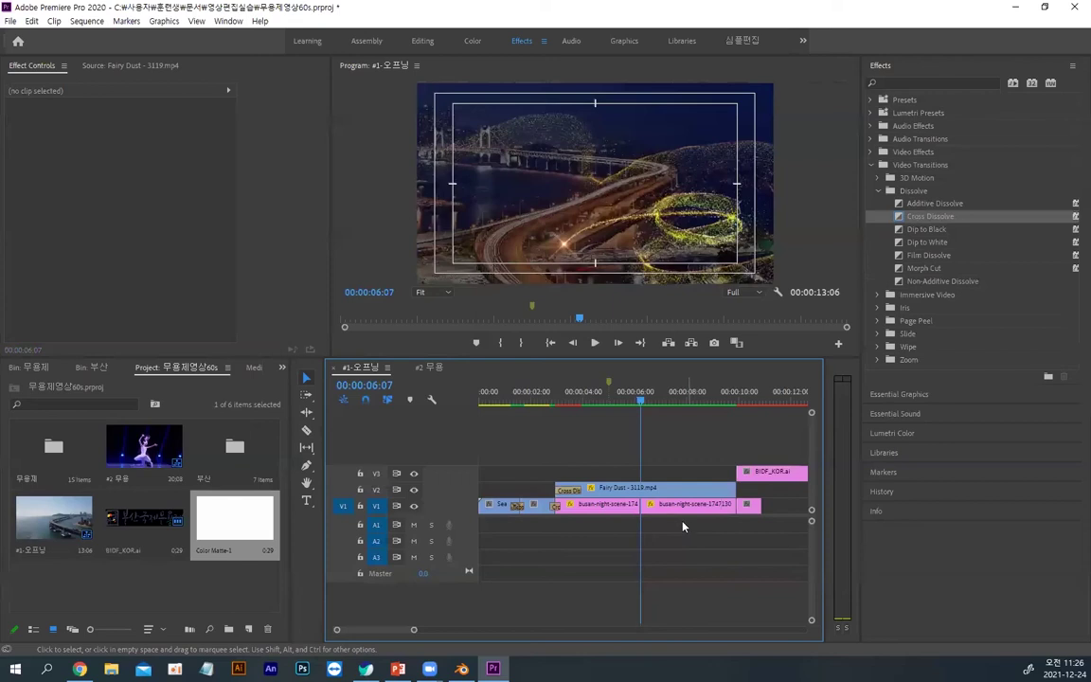
{"action": "left_click", "coordinate": [663, 503]}
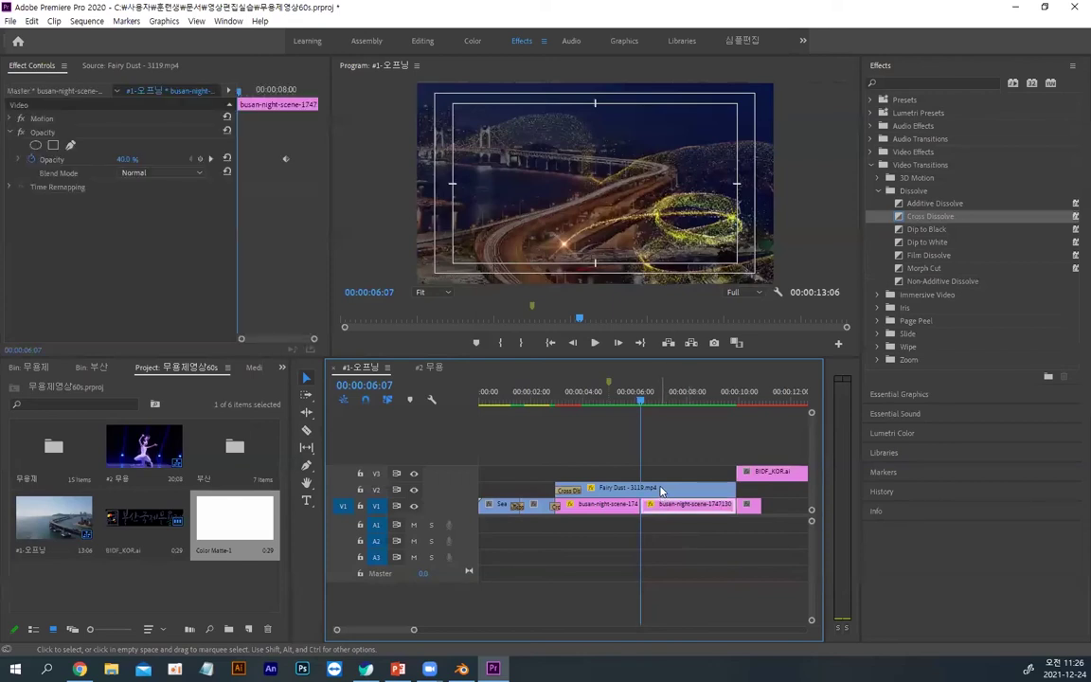
{"action": "key", "text": "ctrl+z"}
Step: Split the Fairy Dust clip and the night-scene image at 00:00:06:07 and delete both portions after the cut
{"action": "left_click_drag", "start_coordinate": [645, 452], "coordinate": [663, 589]}
{"action": "key", "text": "ctrl+k"}
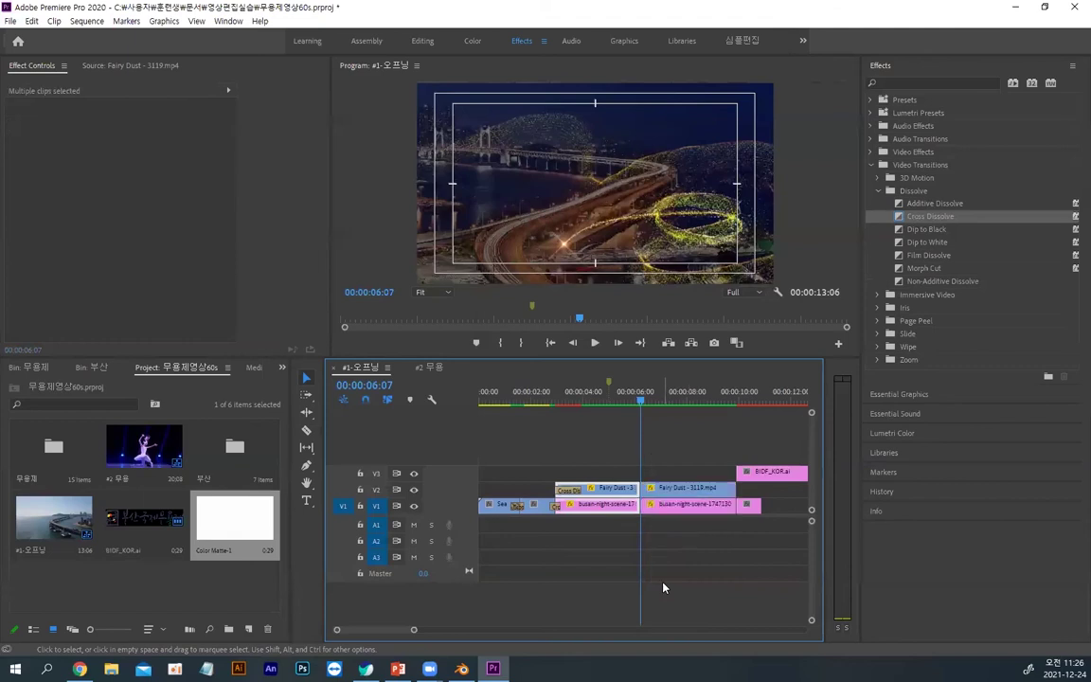
{"action": "left_click_drag", "start_coordinate": [675, 455], "coordinate": [716, 547]}
{"action": "key", "text": "Delete"}
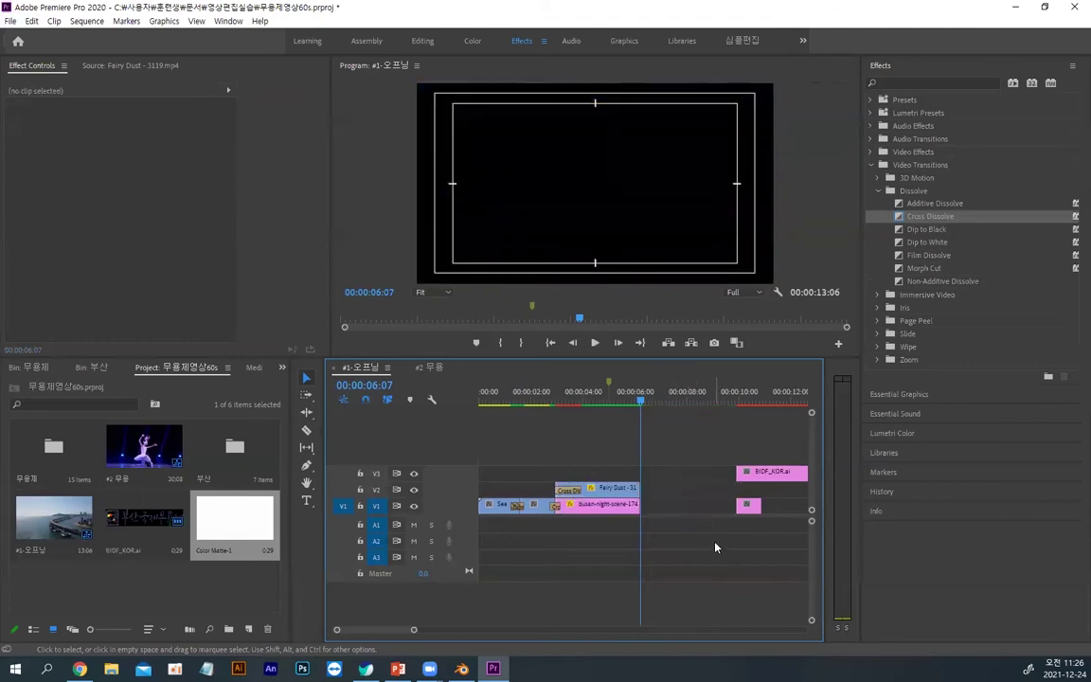
Step: Ripple delete the gap after the night scene and extend Color Matte-1 to end together with the BIDF_KOR.ai logo
{"action": "right_click", "coordinate": [717, 509]}
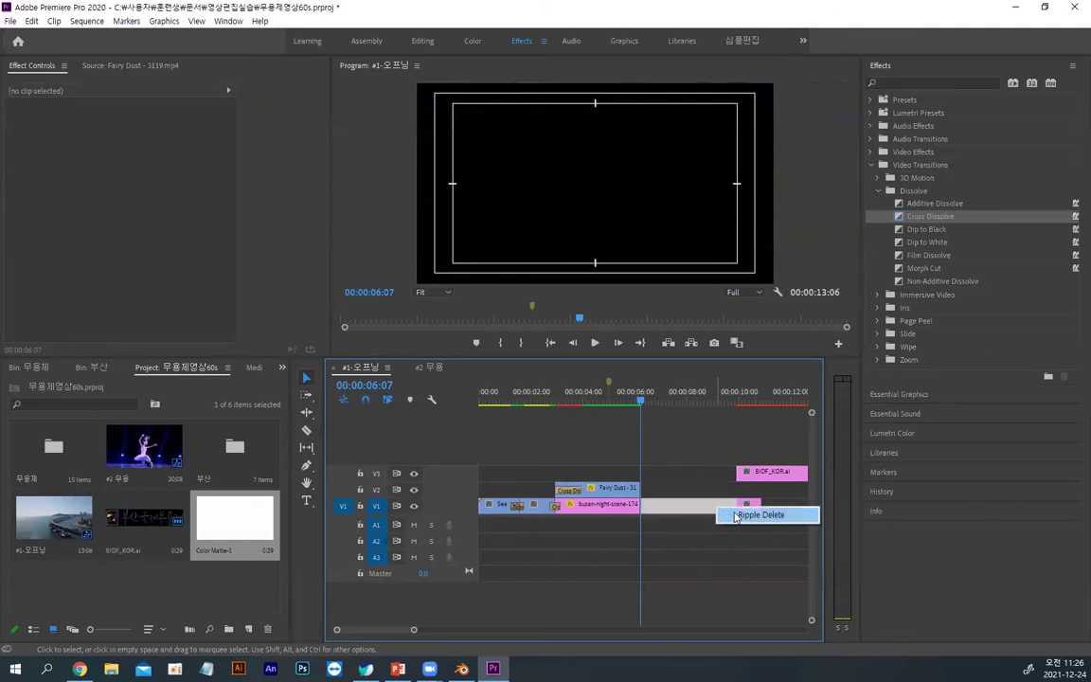
{"action": "left_click", "coordinate": [748, 515]}
{"action": "left_click_drag", "start_coordinate": [663, 471], "coordinate": [724, 510]}
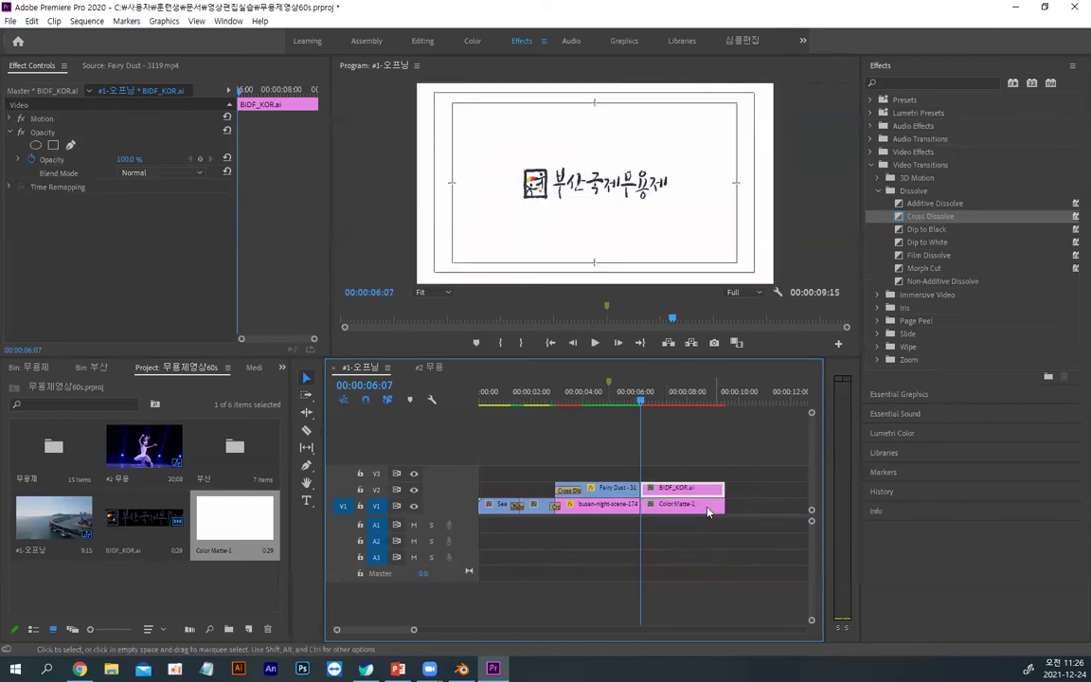
Step: Move BIDF_KOR.ai to V3 and Color Matte-1 to V2, both starting directly at the end of the Fairy Dust clip
{"action": "left_click_drag", "start_coordinate": [640, 404], "coordinate": [633, 406]}
{"action": "left_click_drag", "start_coordinate": [661, 494], "coordinate": [660, 474]}
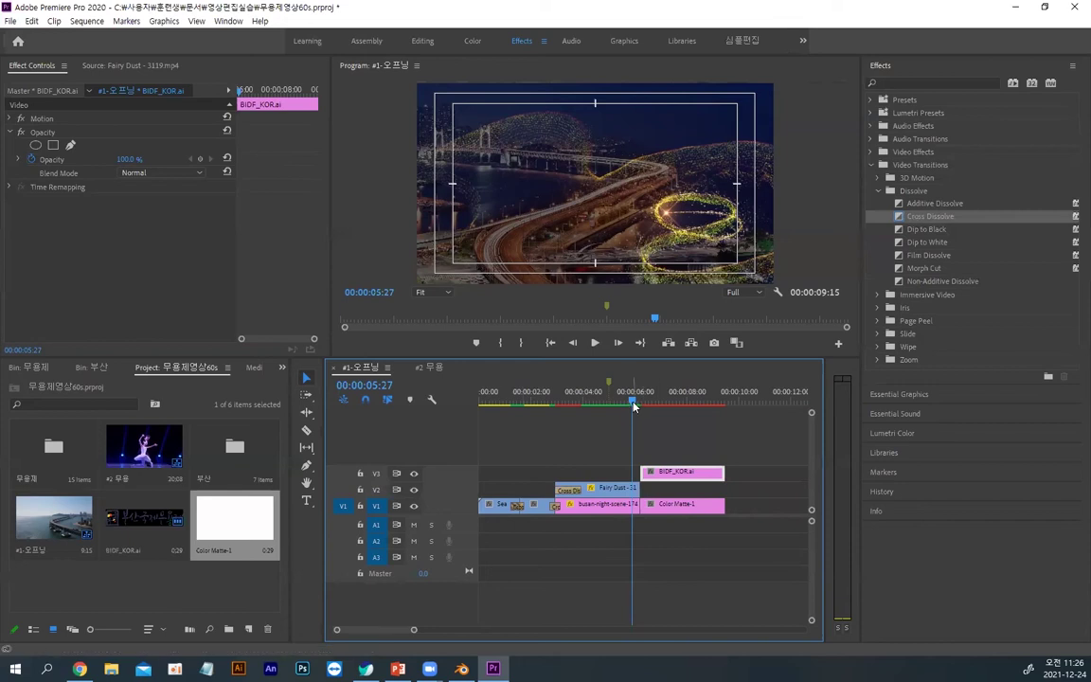
{"action": "key", "text": "alt"}
{"action": "mouse_move", "coordinate": [634, 404]}
{"action": "left_mouse_down"}
{"action": "mouse_move", "coordinate": [564, 402]}
{"action": "mouse_move", "coordinate": [644, 402]}
{"action": "left_mouse_up"}
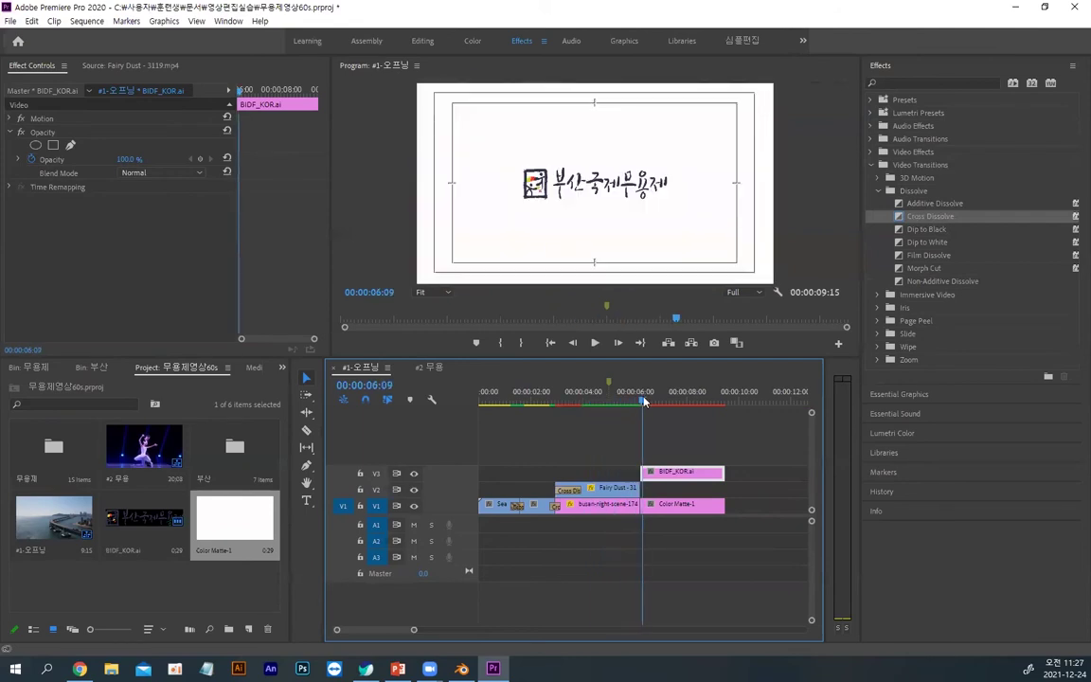
{"action": "left_click_drag", "start_coordinate": [644, 402], "coordinate": [632, 401]}
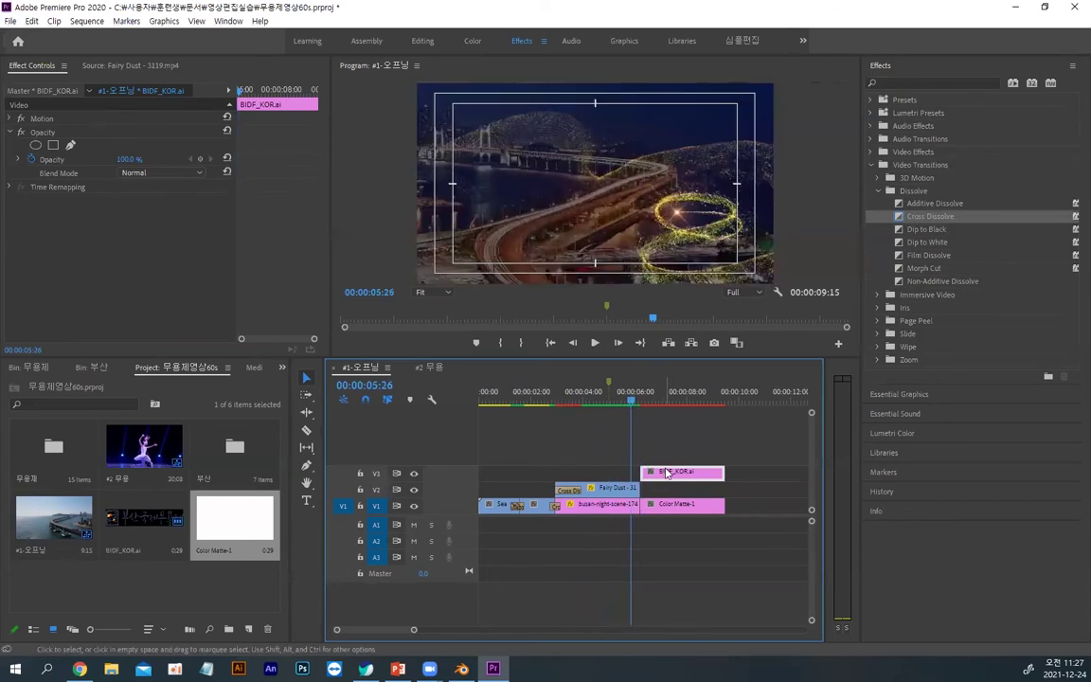
{"action": "left_click", "coordinate": [663, 507]}
{"action": "left_click_drag", "start_coordinate": [663, 512], "coordinate": [659, 496]}
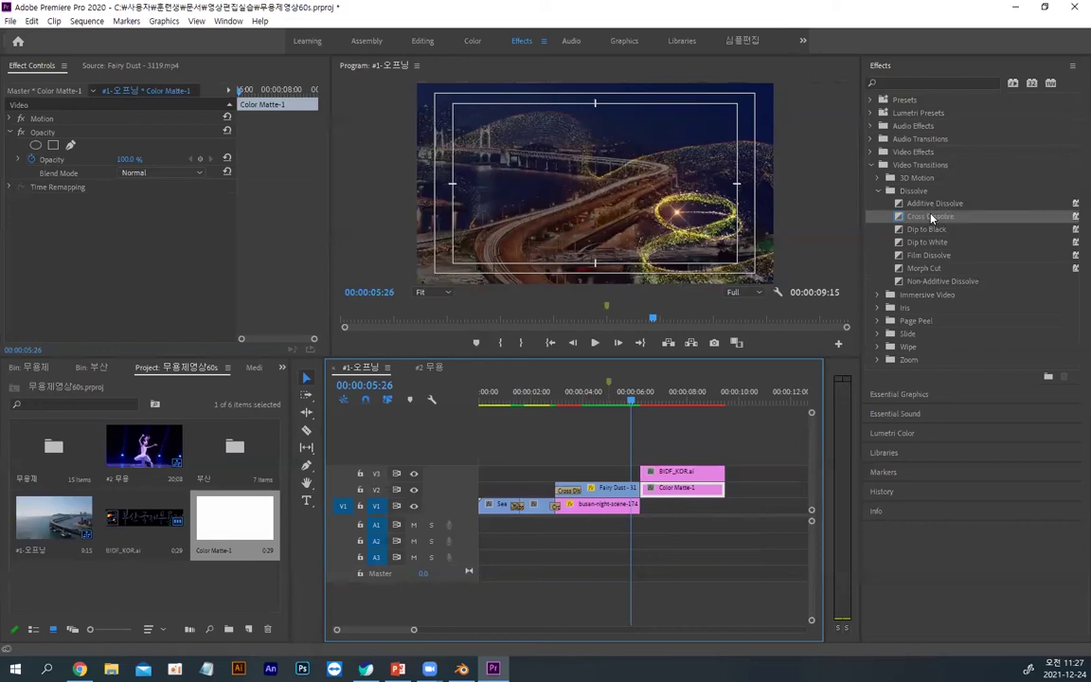
Step: Apply a Cross Dissolve between the Fairy Dust clip and Color Matte-1 on V2 and scrub through the transition
{"action": "left_click_drag", "start_coordinate": [929, 219], "coordinate": [643, 490]}
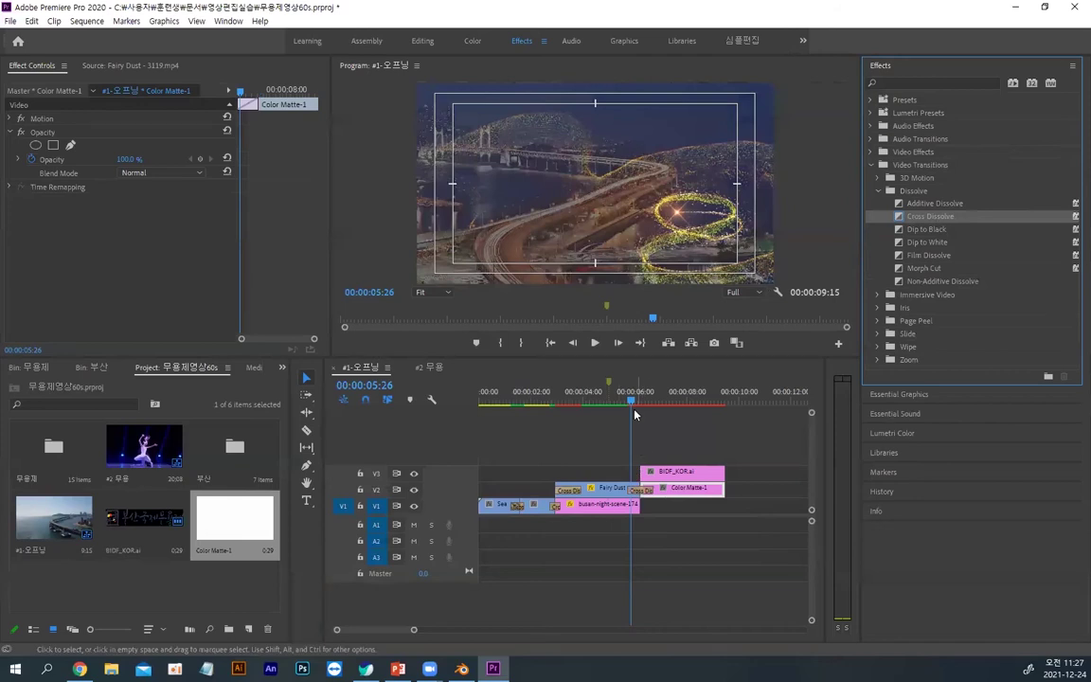
{"action": "left_click", "coordinate": [631, 404]}
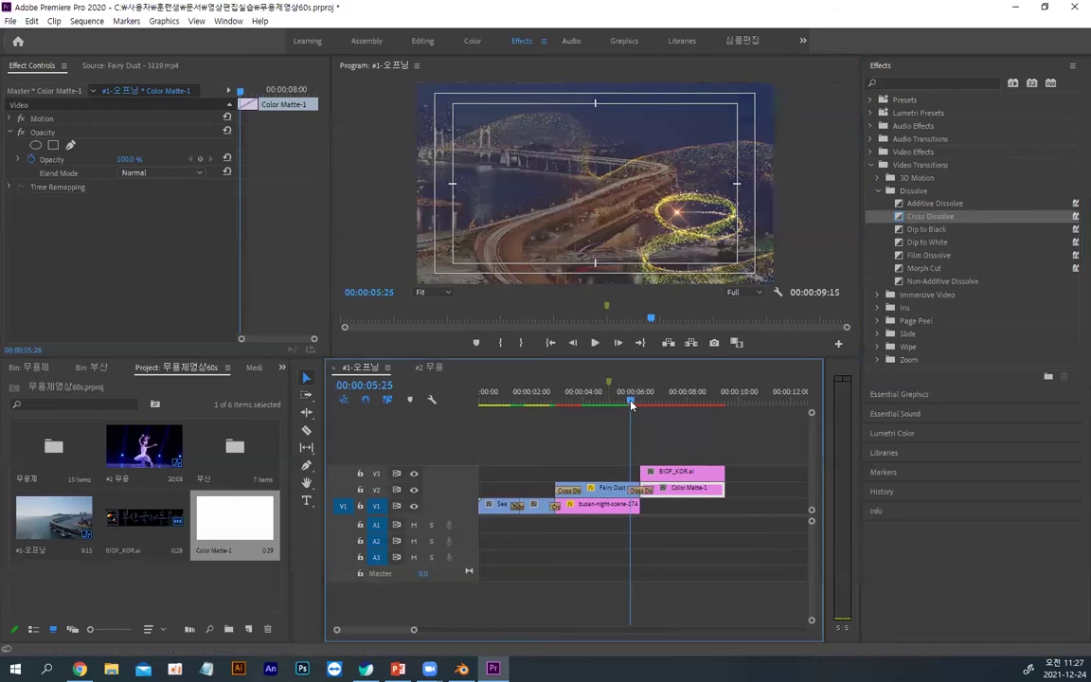
{"action": "left_click_drag", "start_coordinate": [632, 404], "coordinate": [665, 409]}
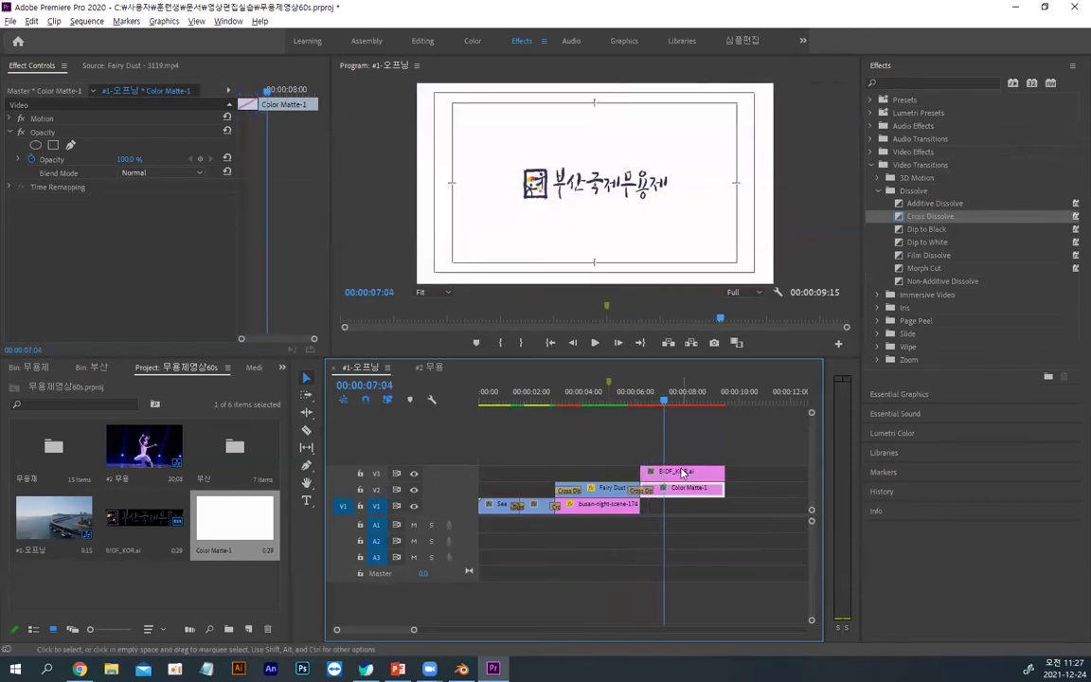
Step: Add a 20-frame Cross Zoom to the start of BIDF_KOR.ai and trim the clip to begin about half a second after Color Matte-1
{"action": "left_click", "coordinate": [673, 471]}
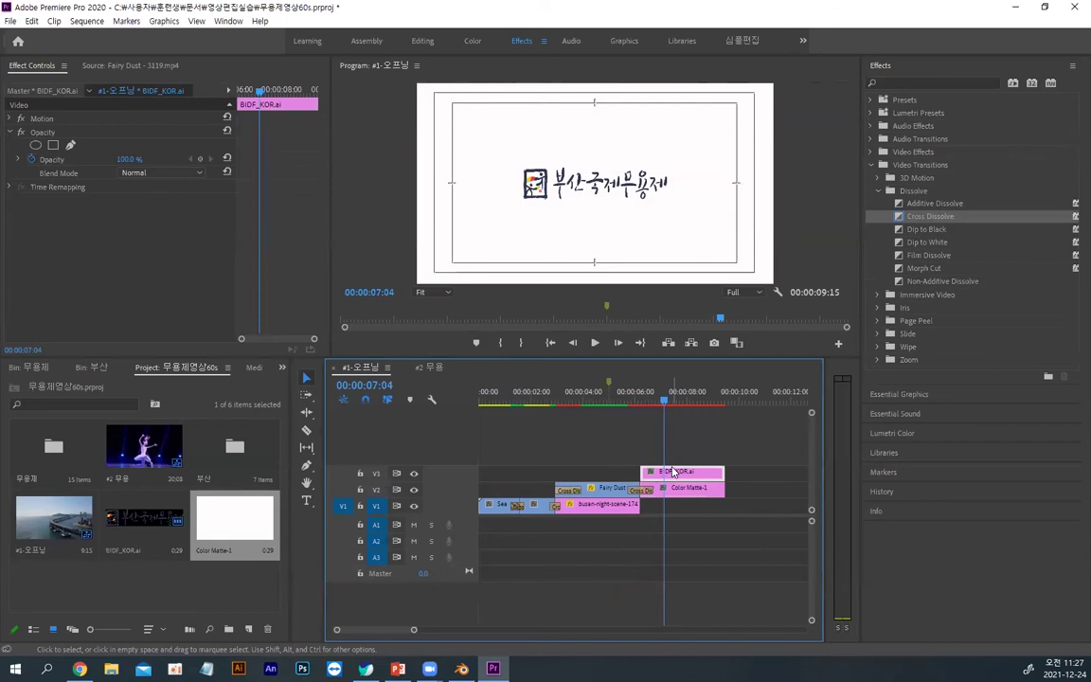
{"action": "left_click", "coordinate": [878, 360]}
{"action": "left_click_drag", "start_coordinate": [925, 372], "coordinate": [656, 471]}
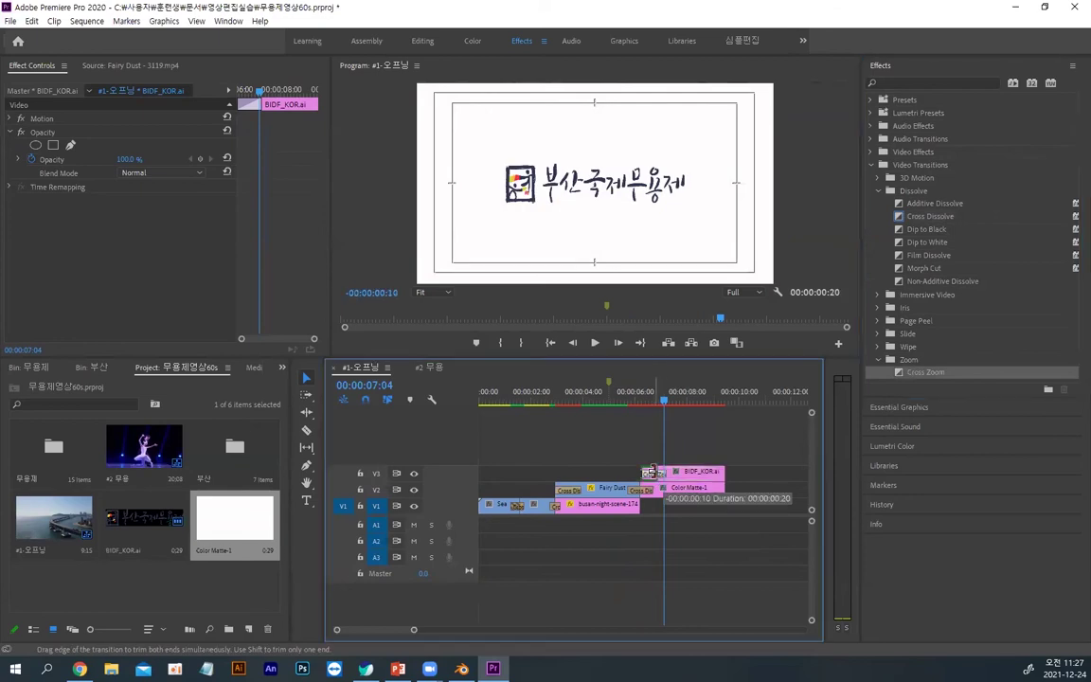
{"action": "left_click", "coordinate": [654, 472]}
{"action": "mouse_move", "coordinate": [717, 471]}
{"action": "left_mouse_down"}
{"action": "mouse_move", "coordinate": [730, 476]}
{"action": "mouse_move", "coordinate": [719, 473]}
{"action": "left_mouse_up"}
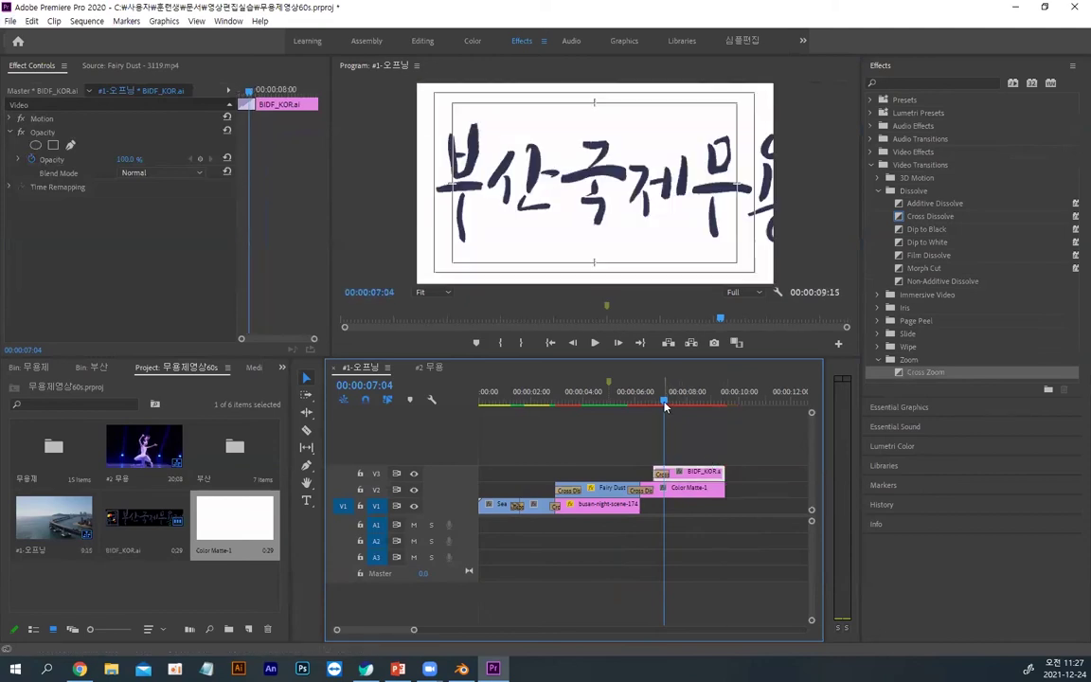
Step: Preview the opening sequence from its start through the Cross Zoom onto the logo and check the clips around the transitions
{"action": "left_click_drag", "start_coordinate": [665, 405], "coordinate": [611, 409]}
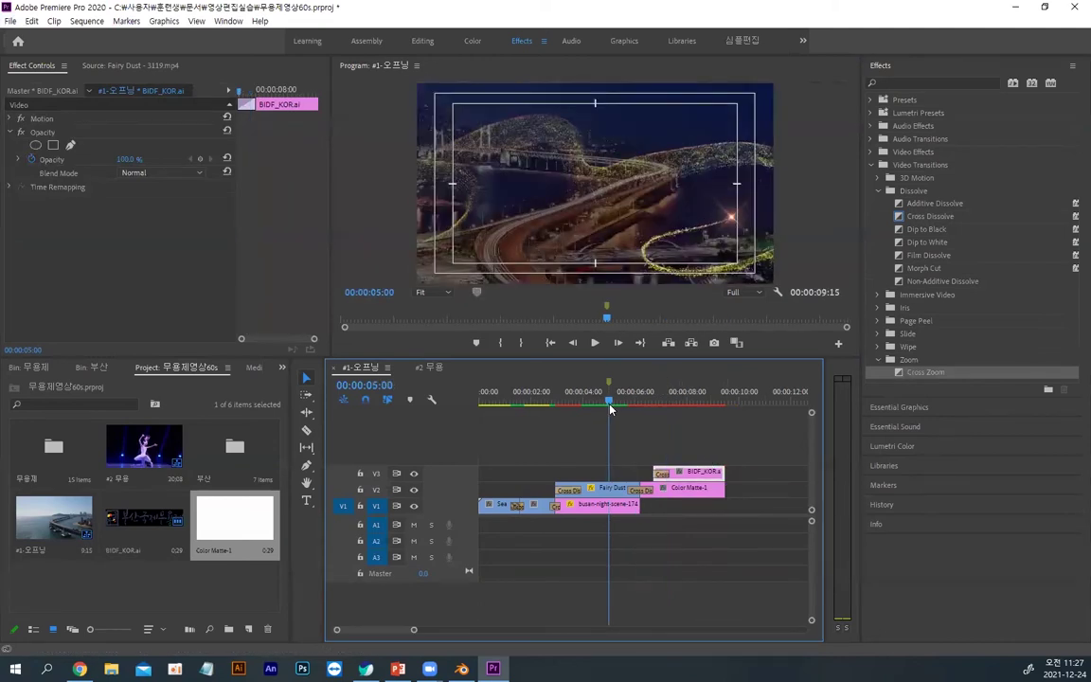
{"action": "key", "text": "alt"}
{"action": "left_click_drag", "start_coordinate": [611, 403], "coordinate": [519, 408]}
{"action": "key", "text": "space"}
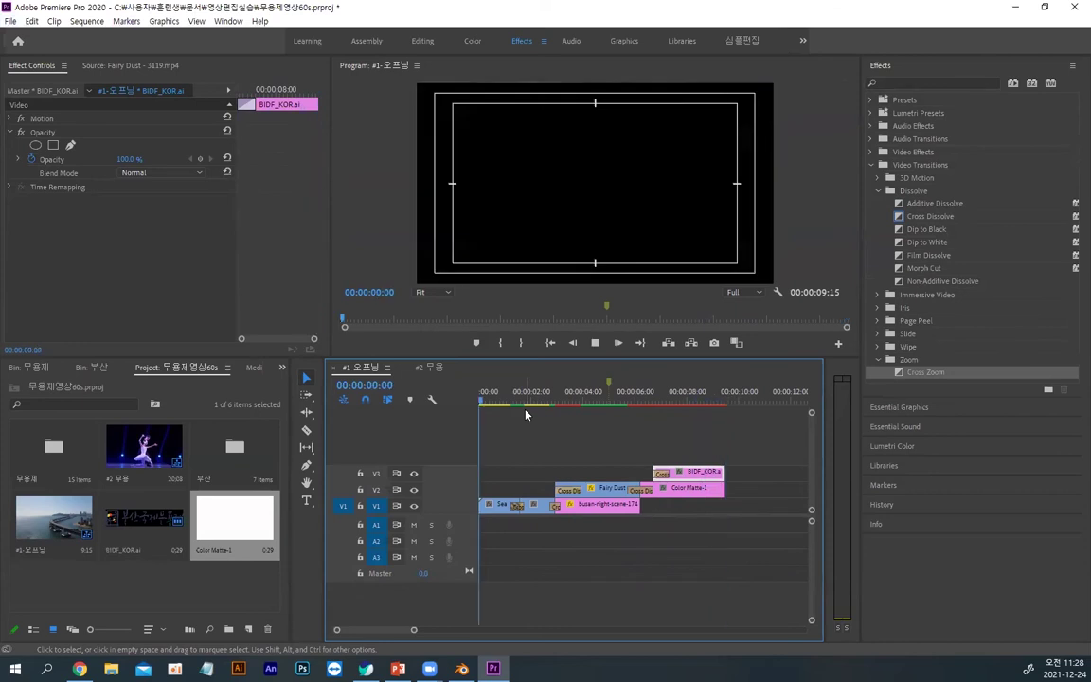
{"action": "left_click", "coordinate": [573, 397]}
{"action": "left_click_drag", "start_coordinate": [574, 397], "coordinate": [680, 405]}
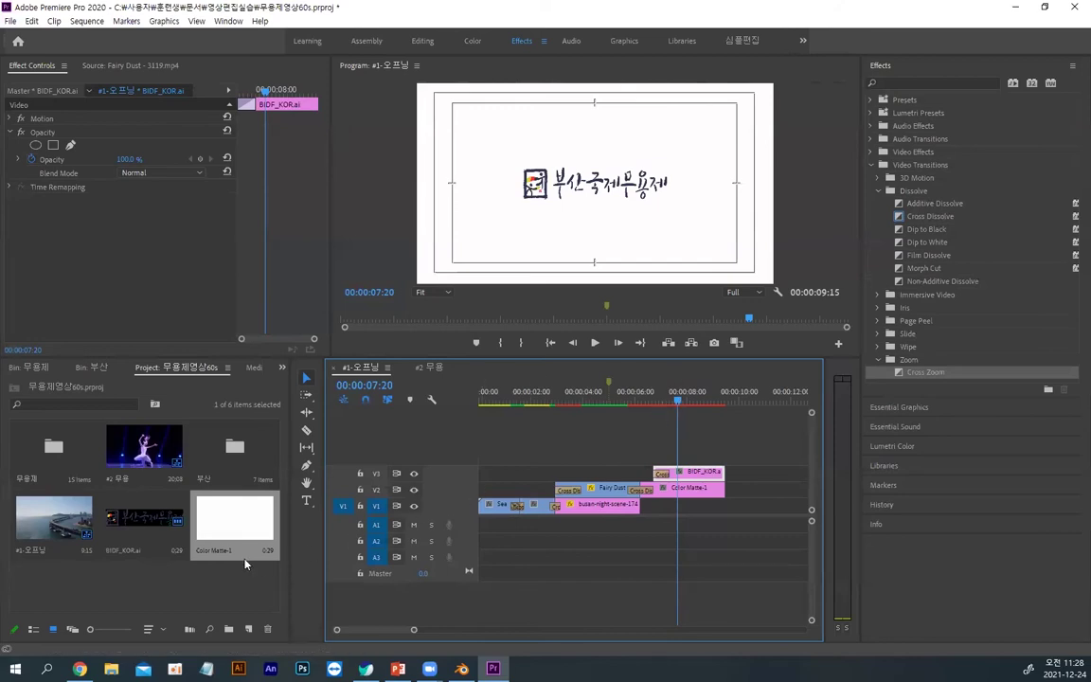
{"action": "left_click", "coordinate": [219, 591]}
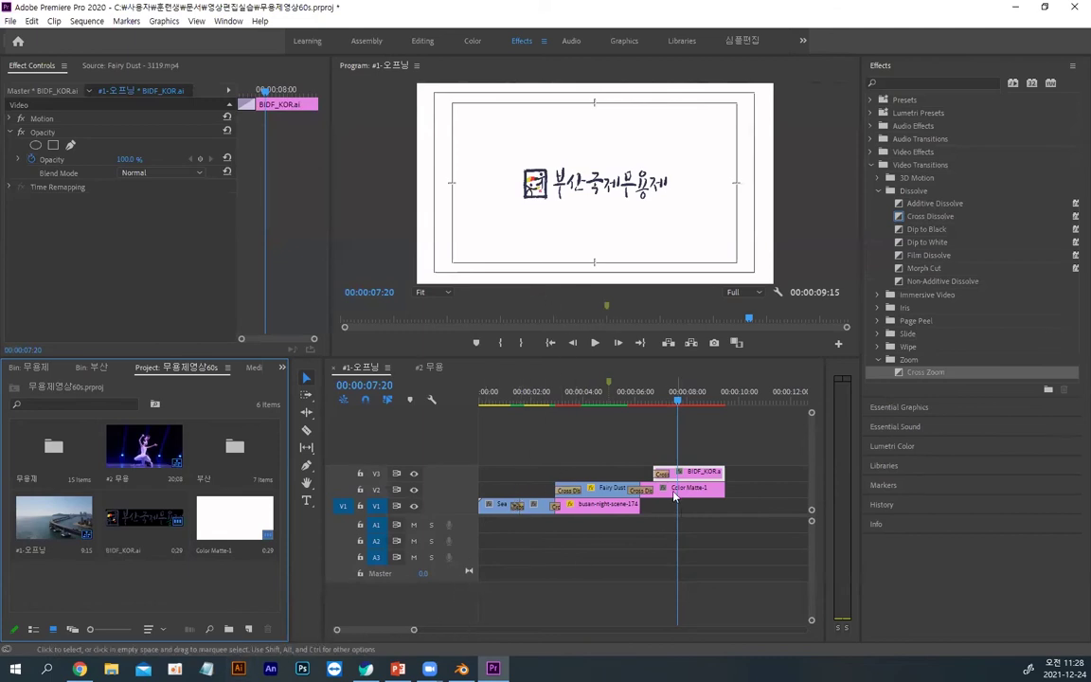
{"action": "mouse_move", "coordinate": [680, 409]}
{"action": "left_mouse_down"}
{"action": "mouse_move", "coordinate": [642, 406]}
{"action": "mouse_move", "coordinate": [689, 409]}
{"action": "left_mouse_up"}
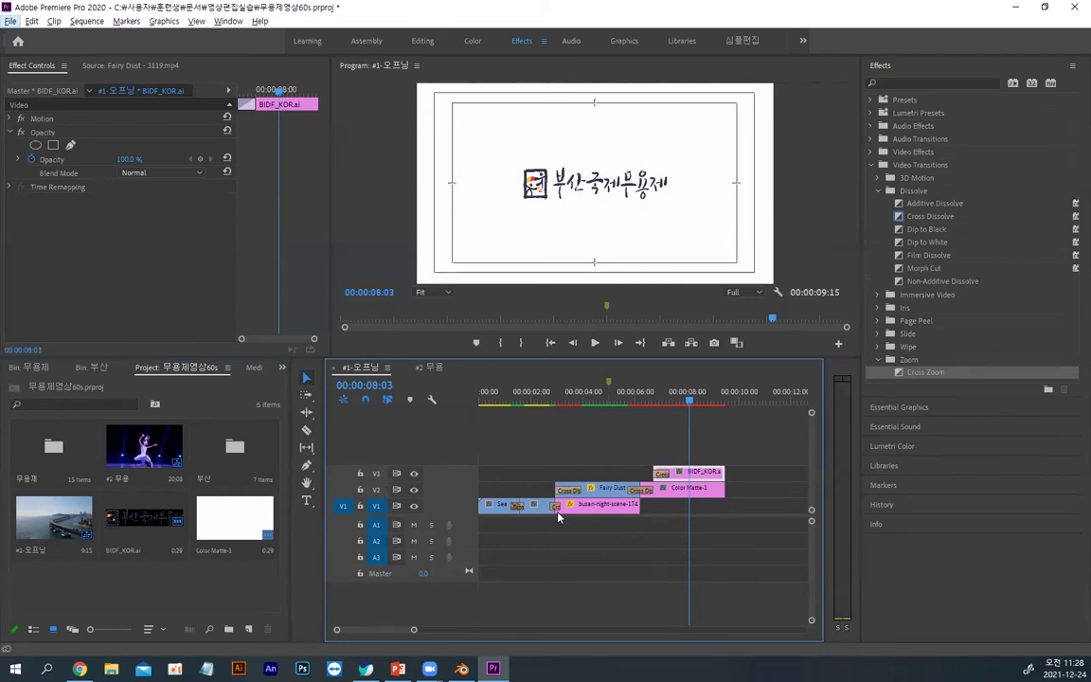
{"action": "left_click", "coordinate": [665, 489]}
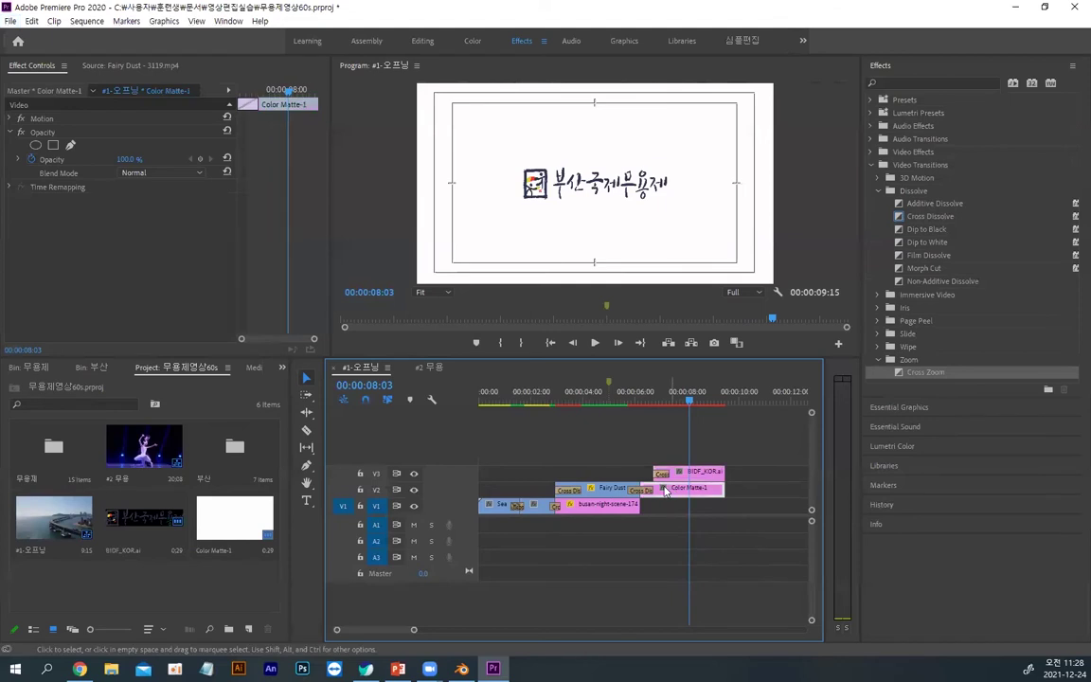
{"action": "left_click", "coordinate": [631, 487]}
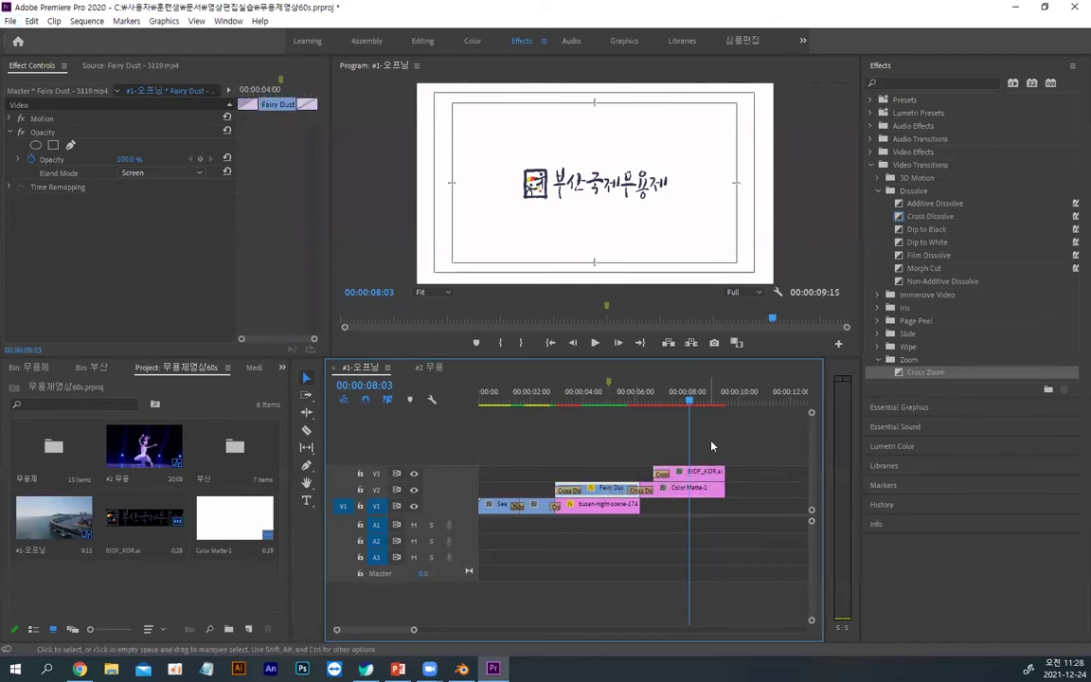
Step: Set the playhead to 00:00:09:00 over the logo and matte clips and save the project
{"action": "key", "text": "Right"}
{"action": "key", "text": "Right"}
{"action": "key", "text": "Right"}
{"action": "key", "text": "Right"}
{"action": "key", "text": "Right"}
{"action": "key", "text": "Right"}
{"action": "key", "text": "Right"}
{"action": "key", "text": "Right"}
{"action": "key", "text": "Right"}
{"action": "key", "text": "Right"}
{"action": "key", "text": "Right"}
{"action": "key", "text": "Right"}
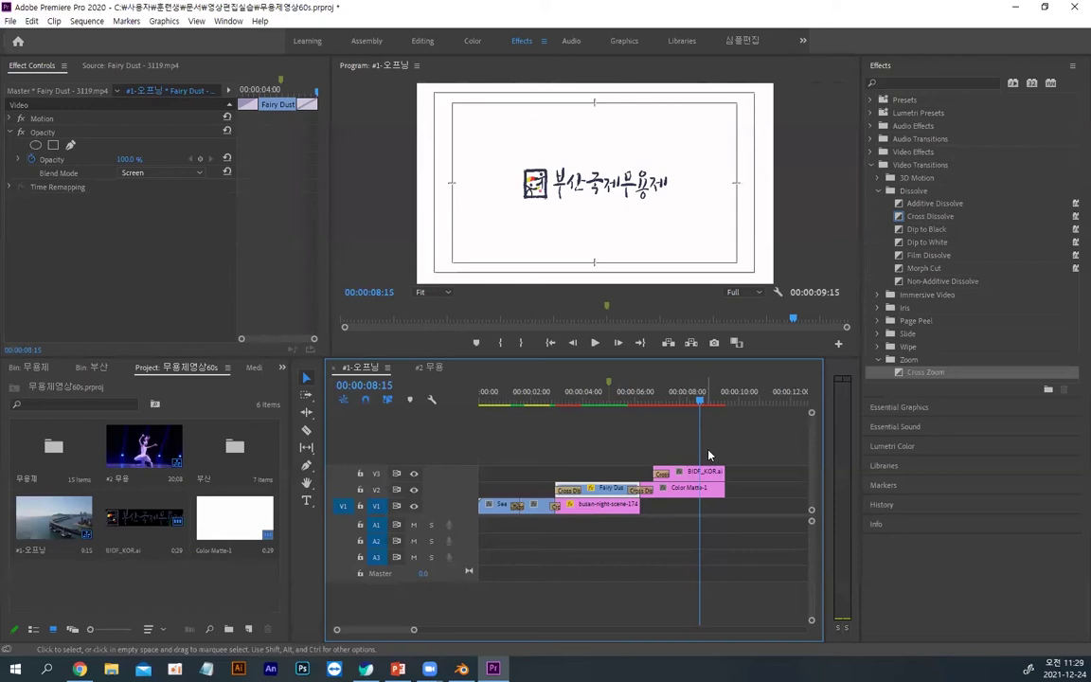
{"action": "left_click_drag", "start_coordinate": [709, 452], "coordinate": [717, 504]}
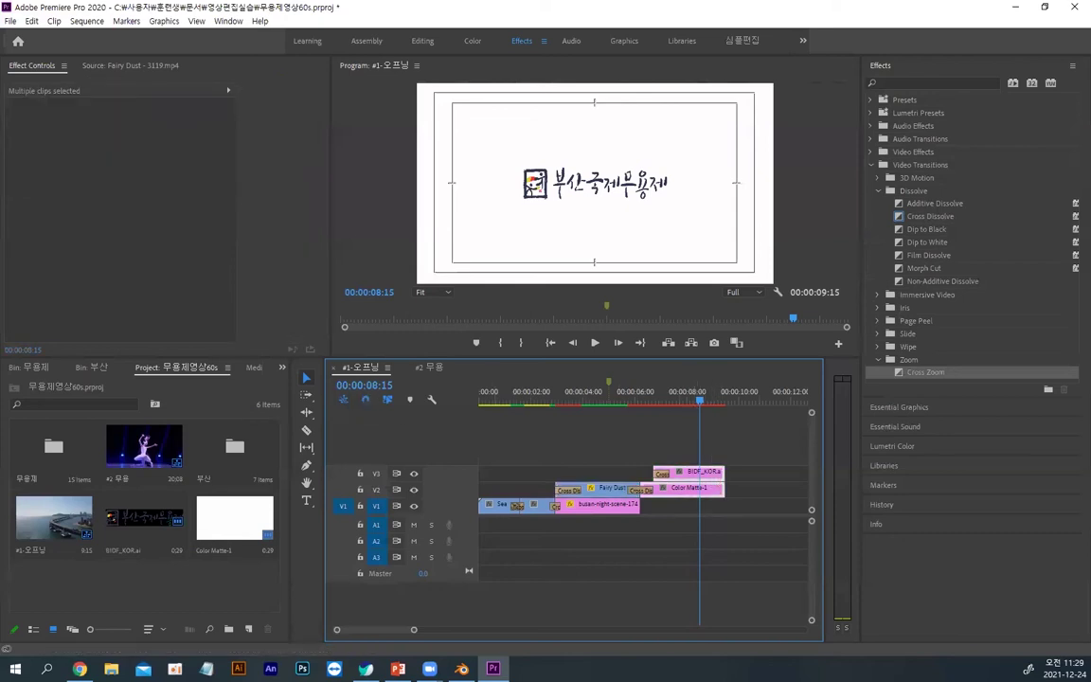
{"action": "left_click", "coordinate": [364, 386]}
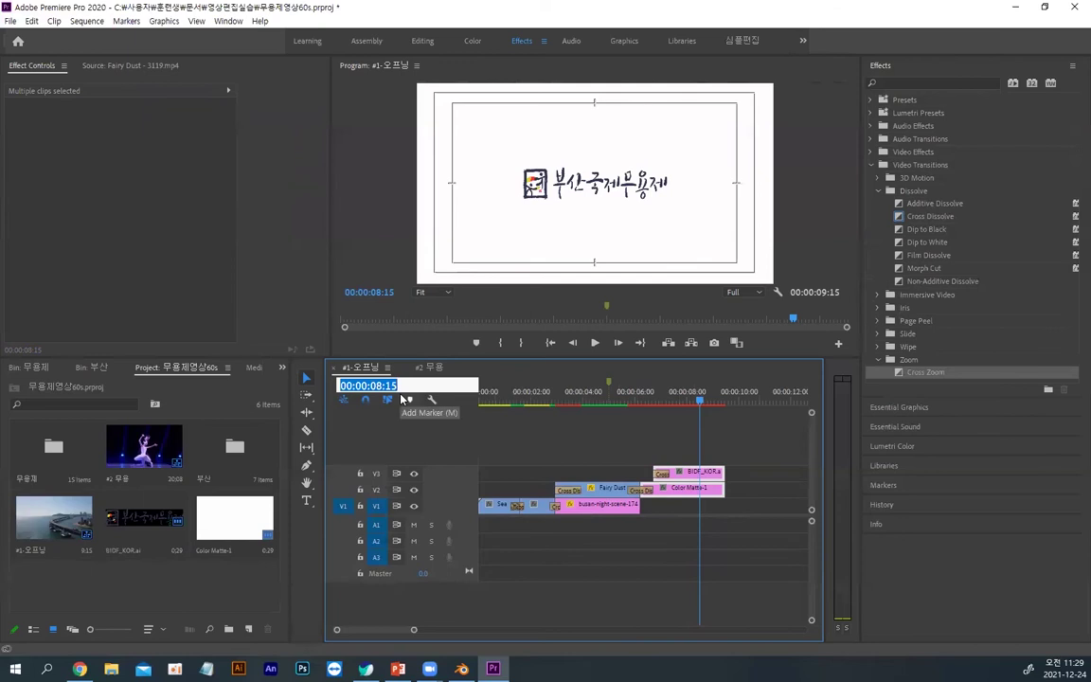
{"action": "type", "text": "9."}
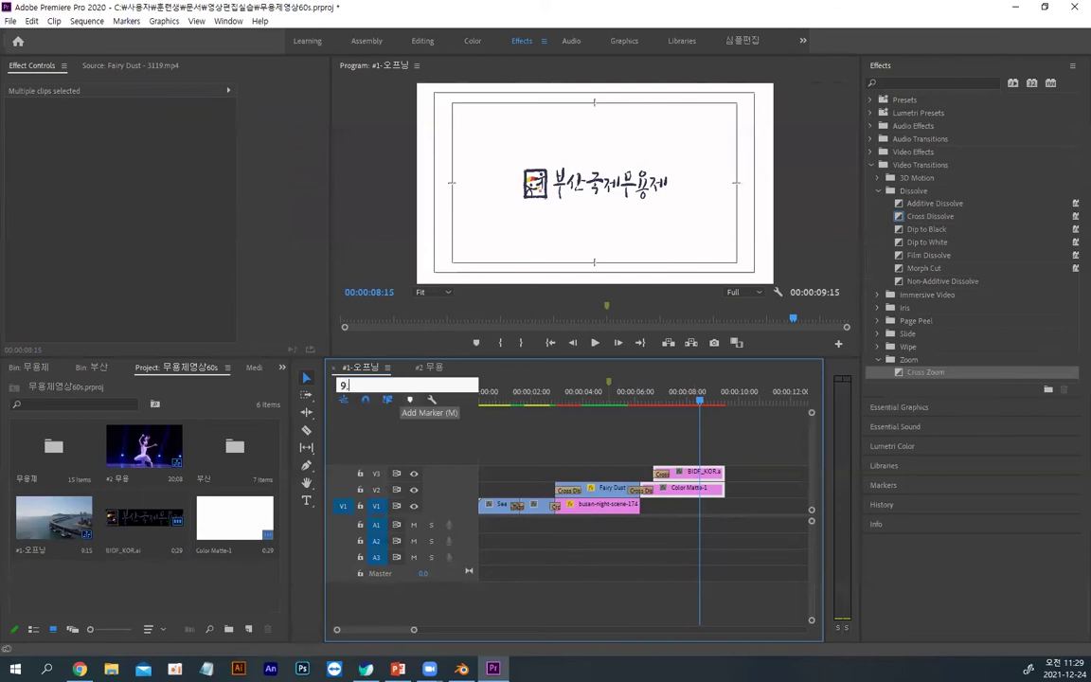
{"action": "key", "text": "Return"}
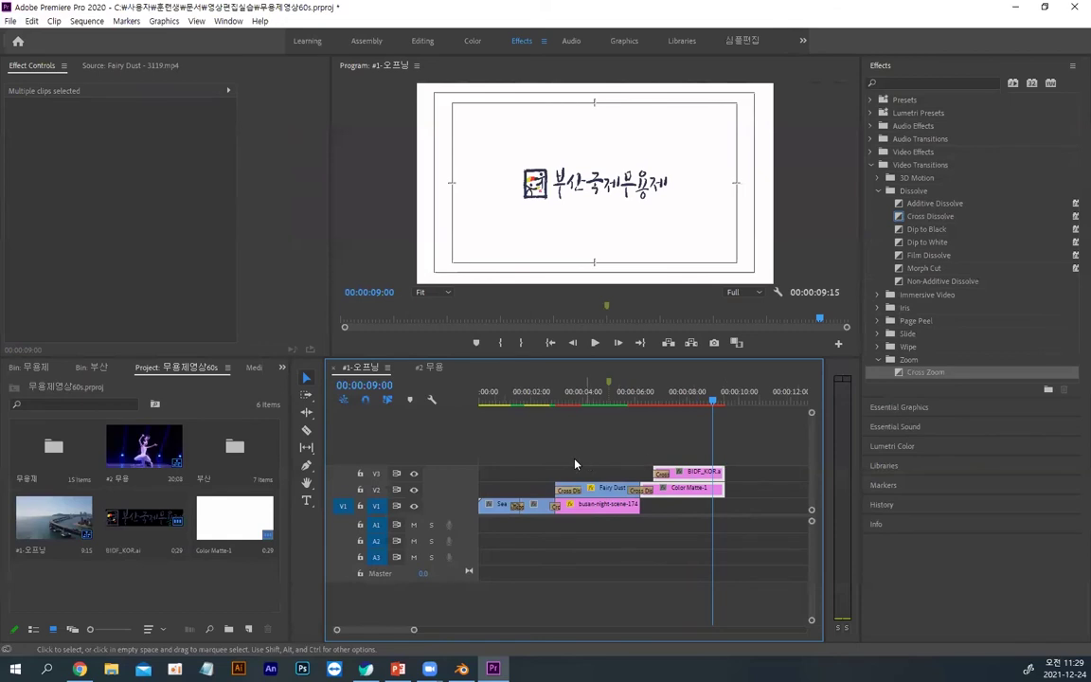
{"action": "key", "text": "ctrl+s"}
Step: Shorten the end of the Sea clip by 11 frames with the Ripple Edit tool
{"action": "left_click", "coordinate": [520, 502]}
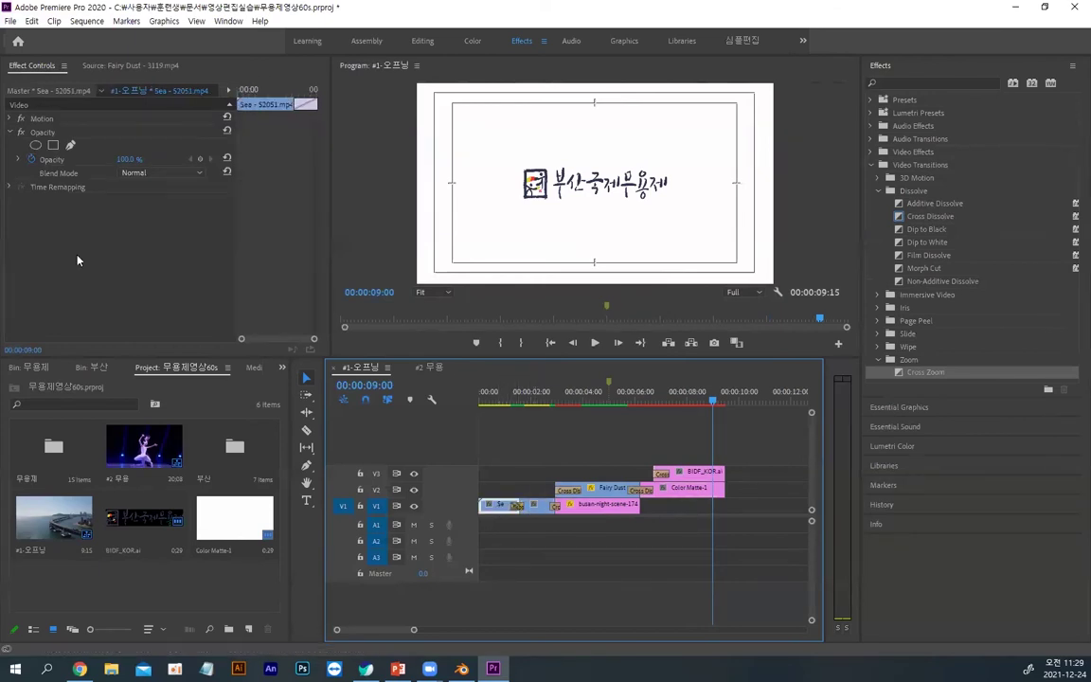
{"action": "left_click", "coordinate": [306, 411]}
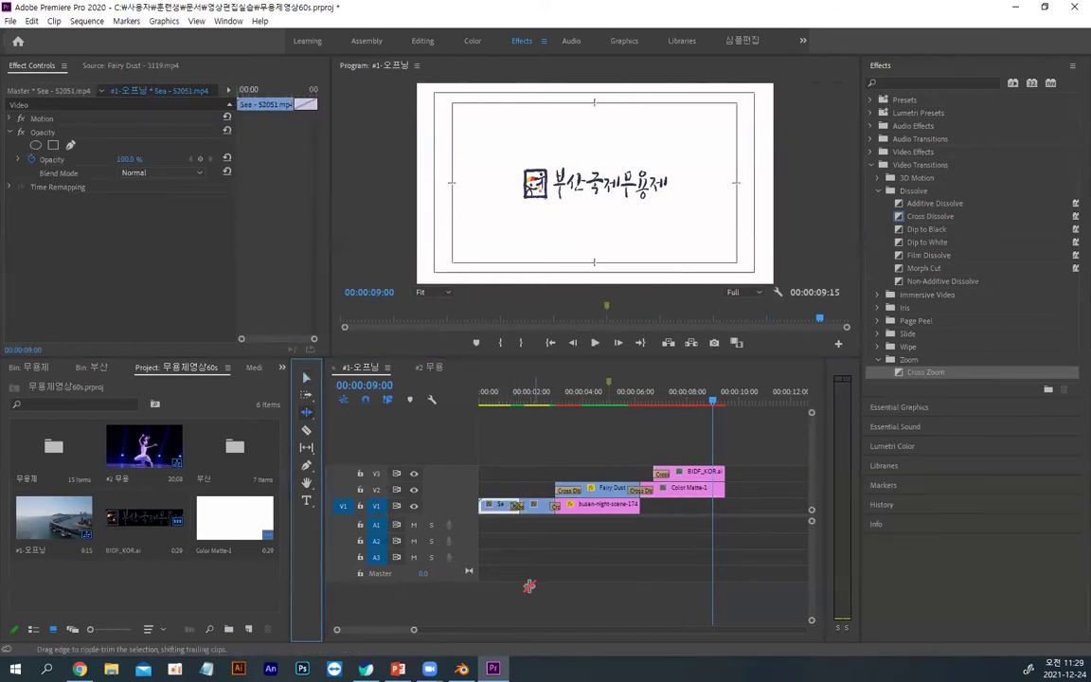
{"action": "left_click_drag", "start_coordinate": [516, 502], "coordinate": [507, 502]}
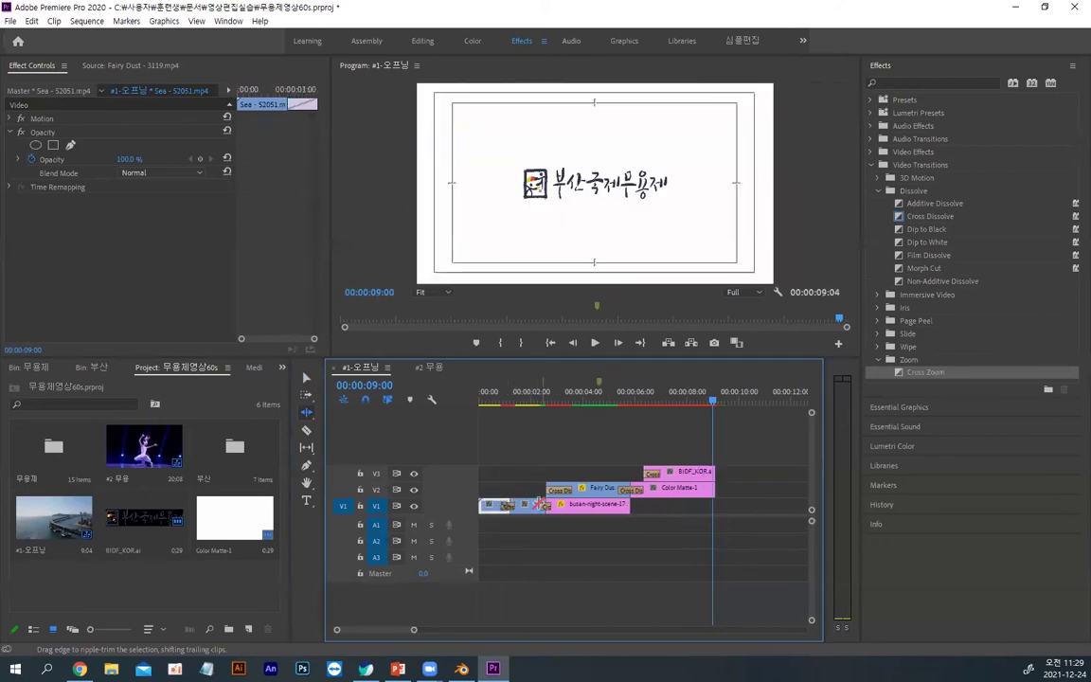
Step: Shorten the end of the Busan clip on track V1 by about 7 frames with the Ripple Edit tool
{"action": "left_click", "coordinate": [543, 504]}
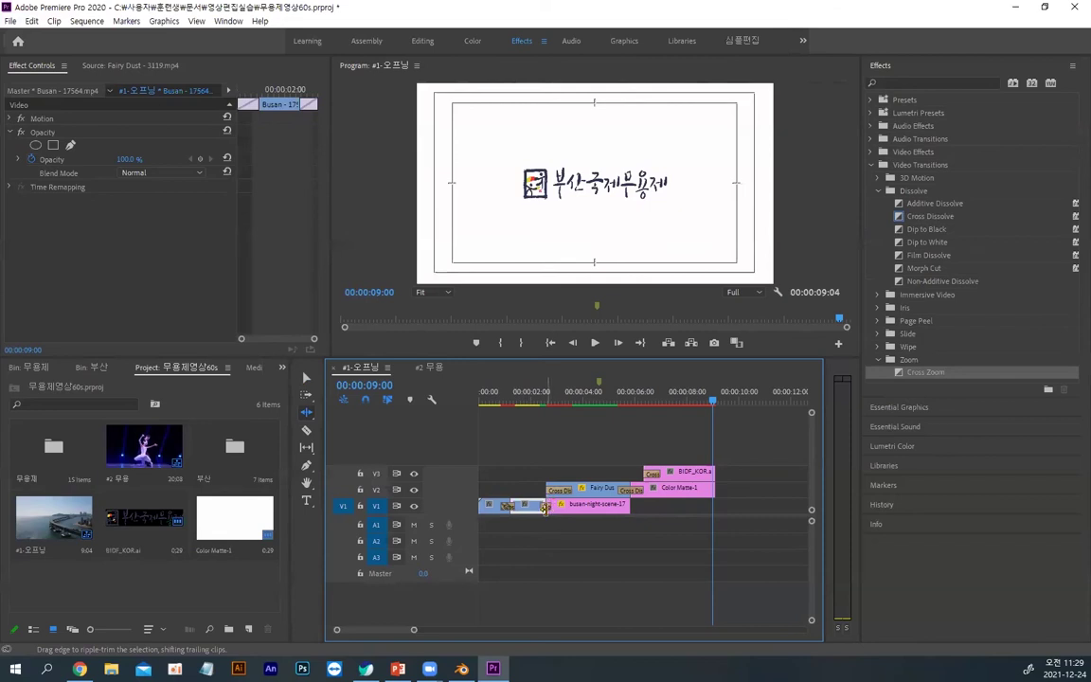
{"action": "left_click", "coordinate": [532, 508]}
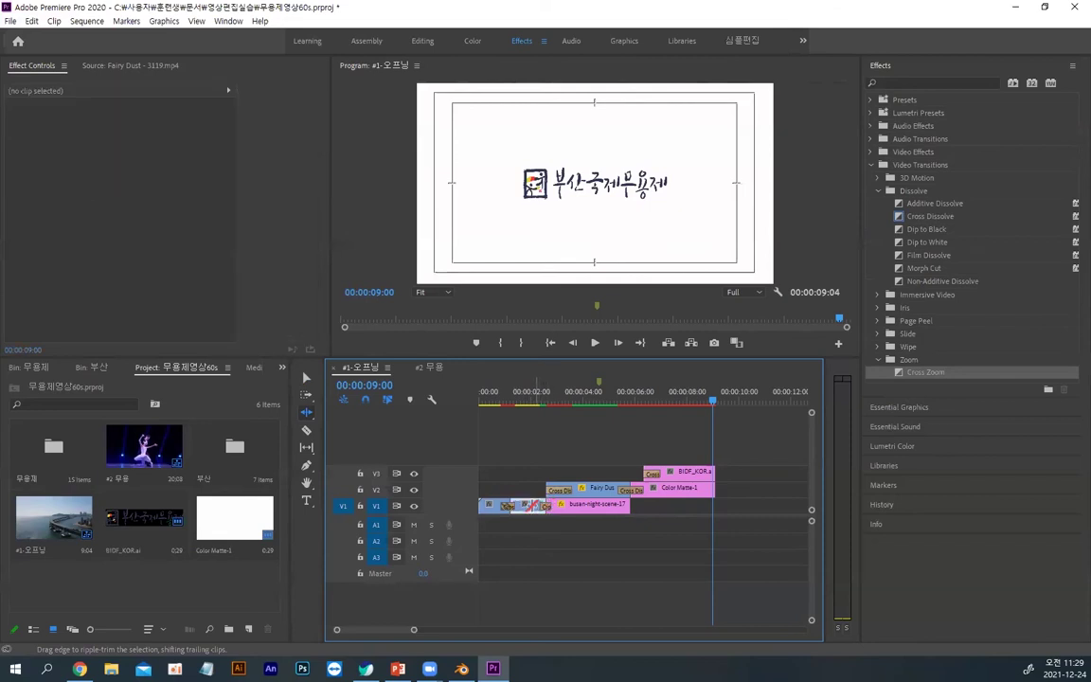
{"action": "left_click", "coordinate": [540, 504]}
{"action": "left_click_drag", "start_coordinate": [543, 503], "coordinate": [537, 503]}
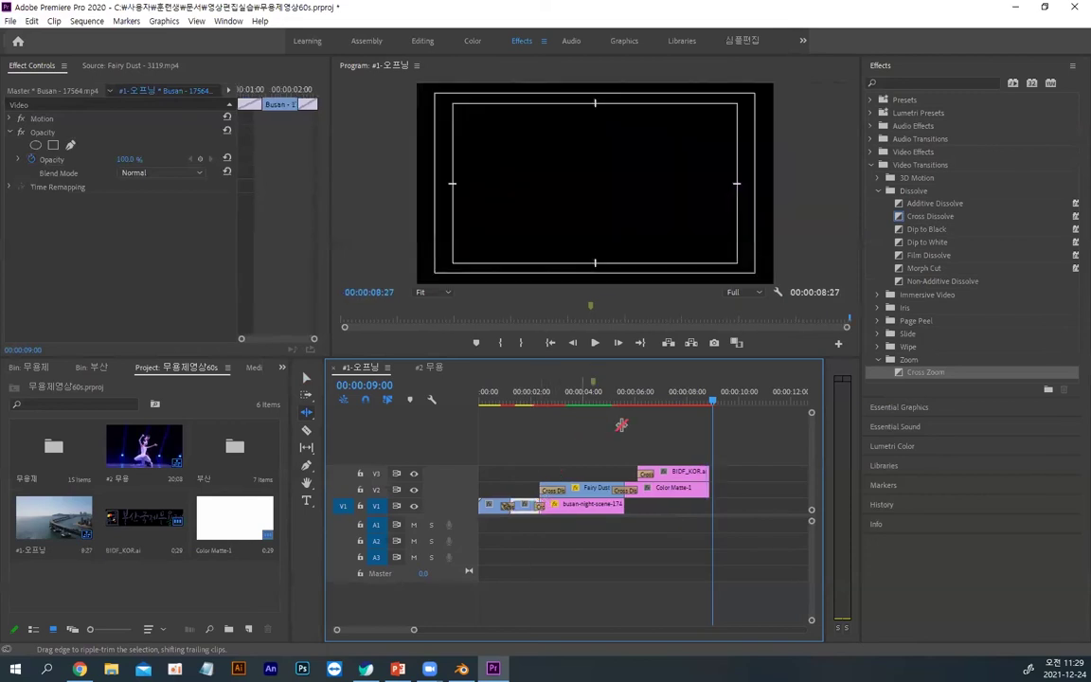
Step: Play back the opening sequence from its start through the logo's Cross Zoom to check the tightened timing
{"action": "left_click", "coordinate": [709, 401]}
{"action": "left_click_drag", "start_coordinate": [696, 405], "coordinate": [480, 405]}
{"action": "key", "text": "space"}
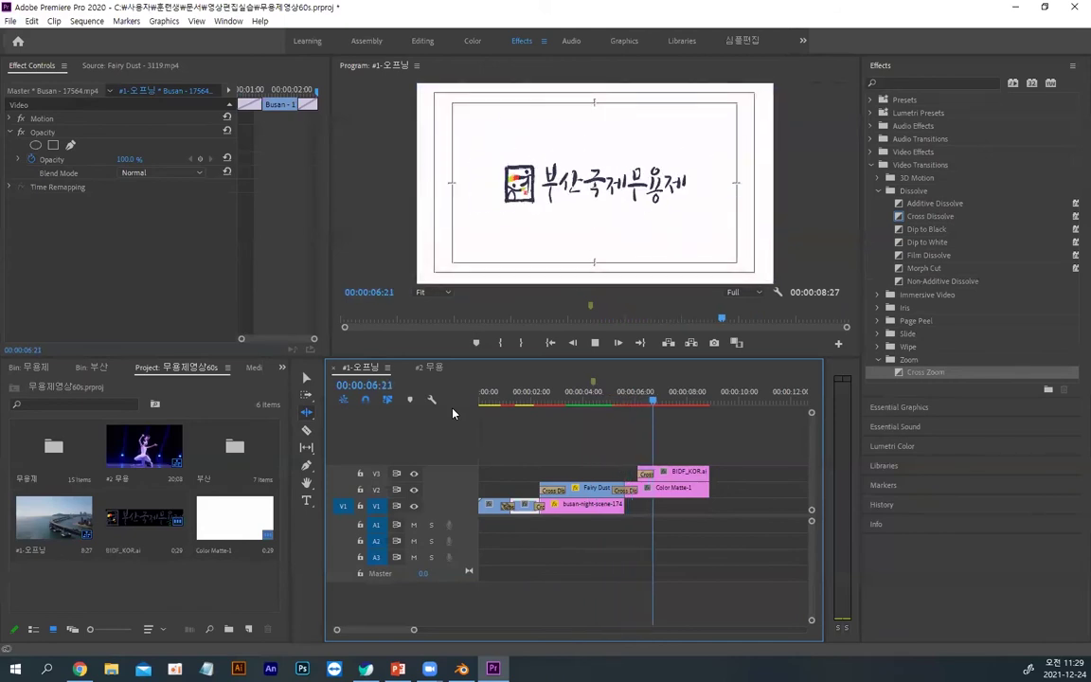
{"action": "key", "text": "space"}
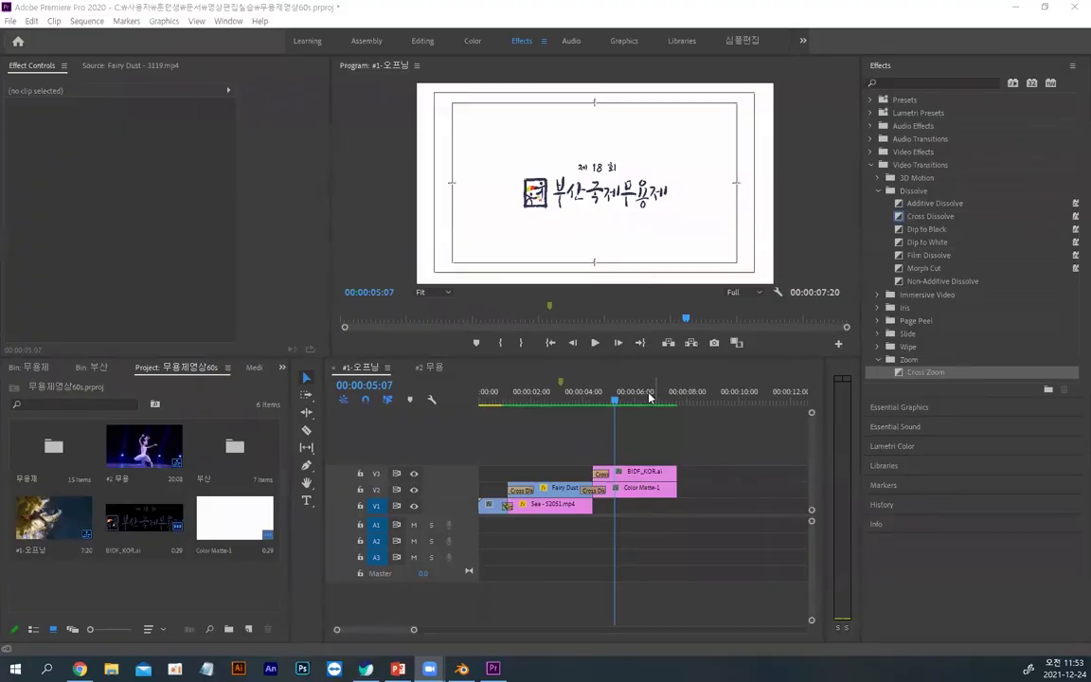
Step: With the playhead at 00:00:06:06, move the BIDF_KOR.ai logo straight up in the frame, slightly above the centre
{"action": "left_click", "coordinate": [527, 403]}
{"action": "left_click_drag", "start_coordinate": [528, 405], "coordinate": [642, 408]}
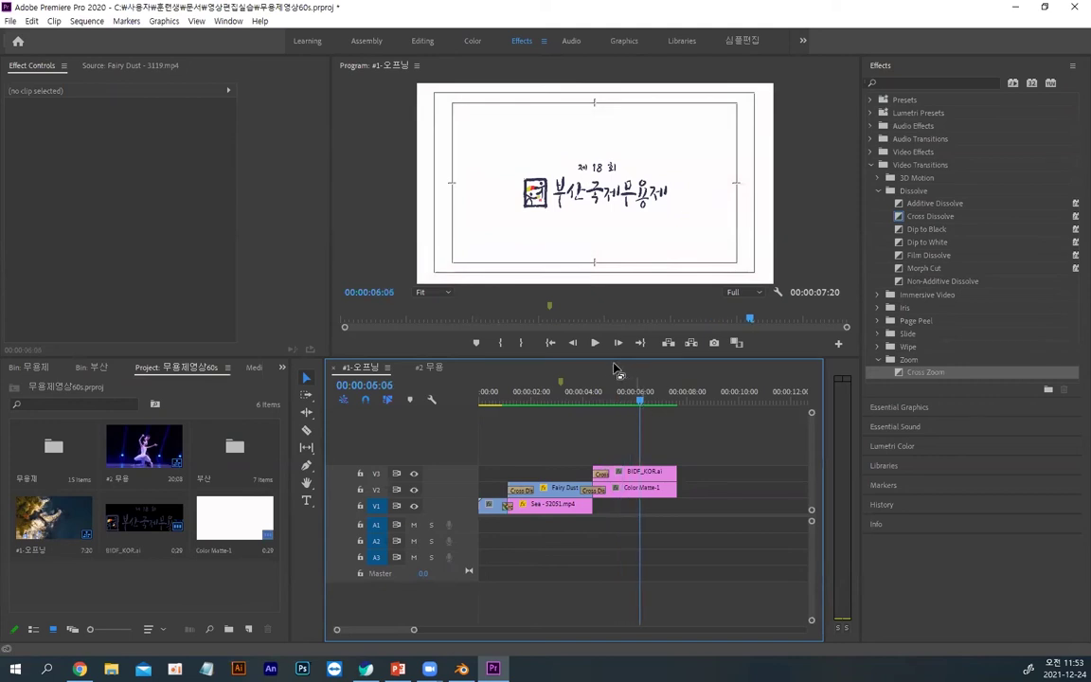
{"action": "key", "text": "alt"}
{"action": "left_click", "coordinate": [651, 472]}
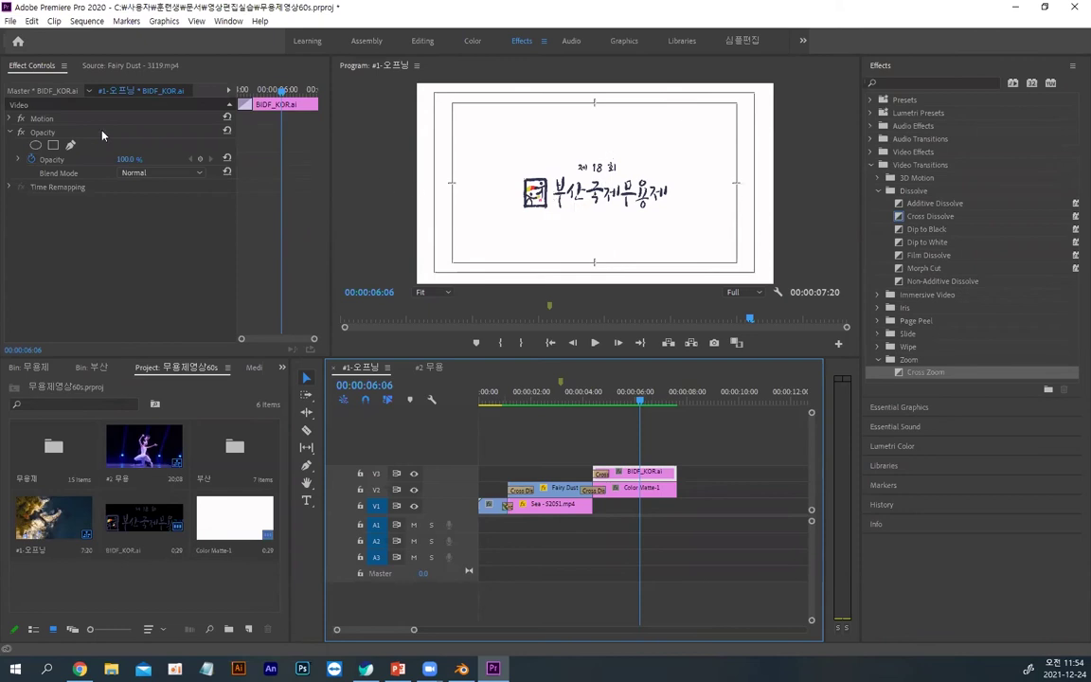
{"action": "left_click", "coordinate": [42, 119]}
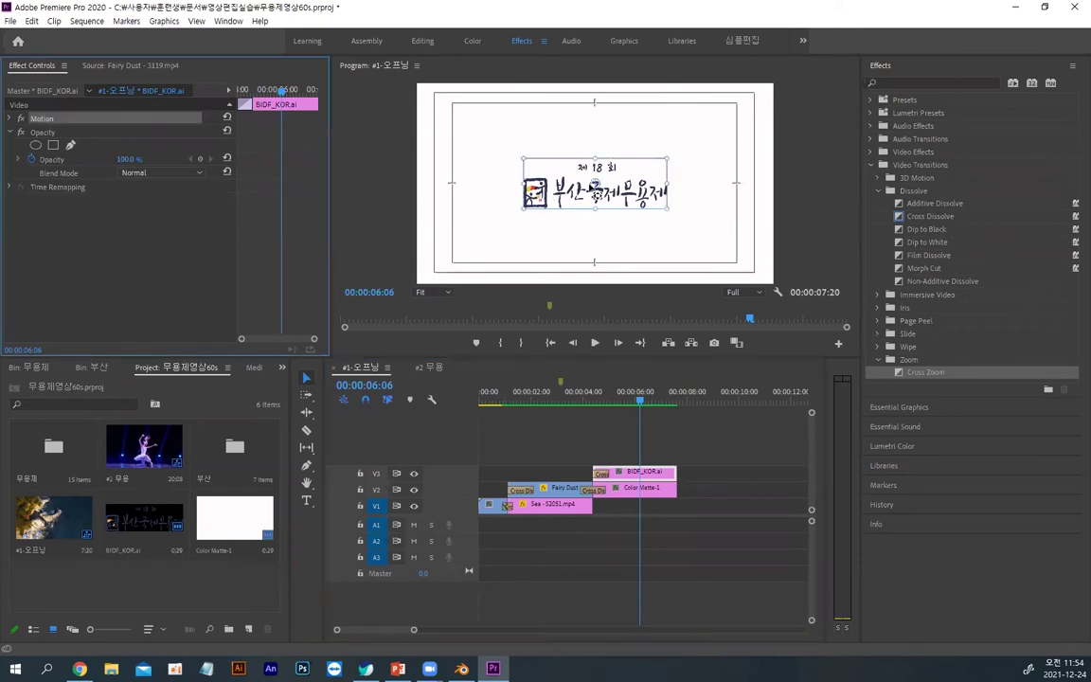
{"action": "left_click", "coordinate": [605, 199]}
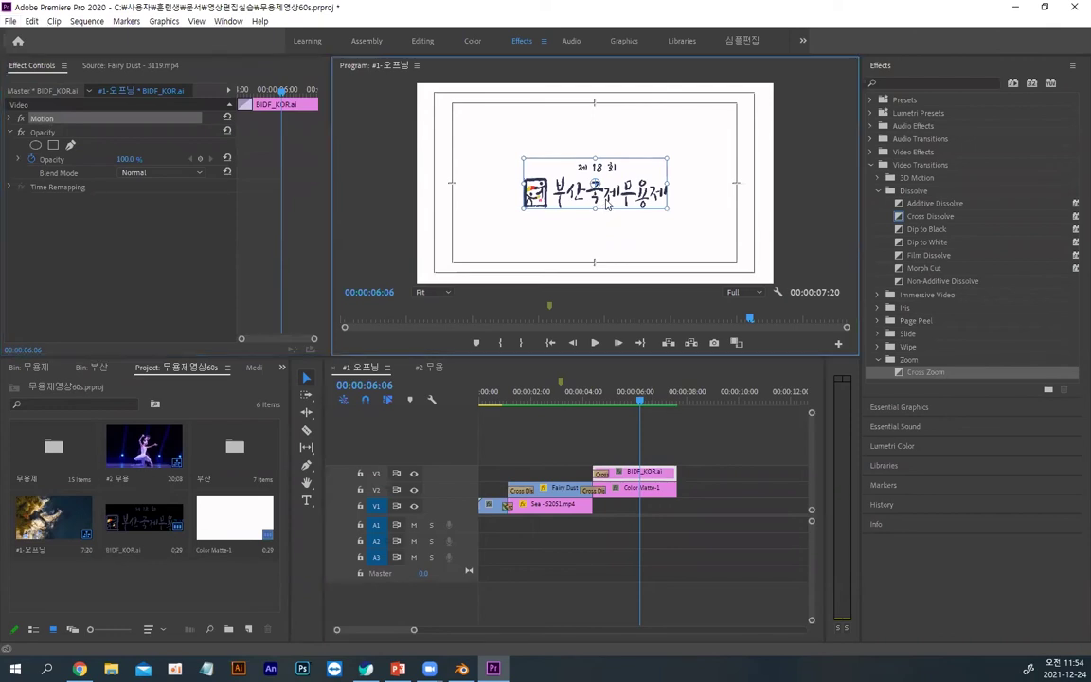
{"action": "mouse_move", "coordinate": [607, 198]}
{"action": "left_mouse_down"}
{"action": "mouse_move", "coordinate": [607, 167]}
{"action": "mouse_move", "coordinate": [589, 167]}
{"action": "mouse_move", "coordinate": [603, 180]}
{"action": "mouse_move", "coordinate": [575, 203]}
{"action": "mouse_move", "coordinate": [607, 183]}
{"action": "left_mouse_up"}
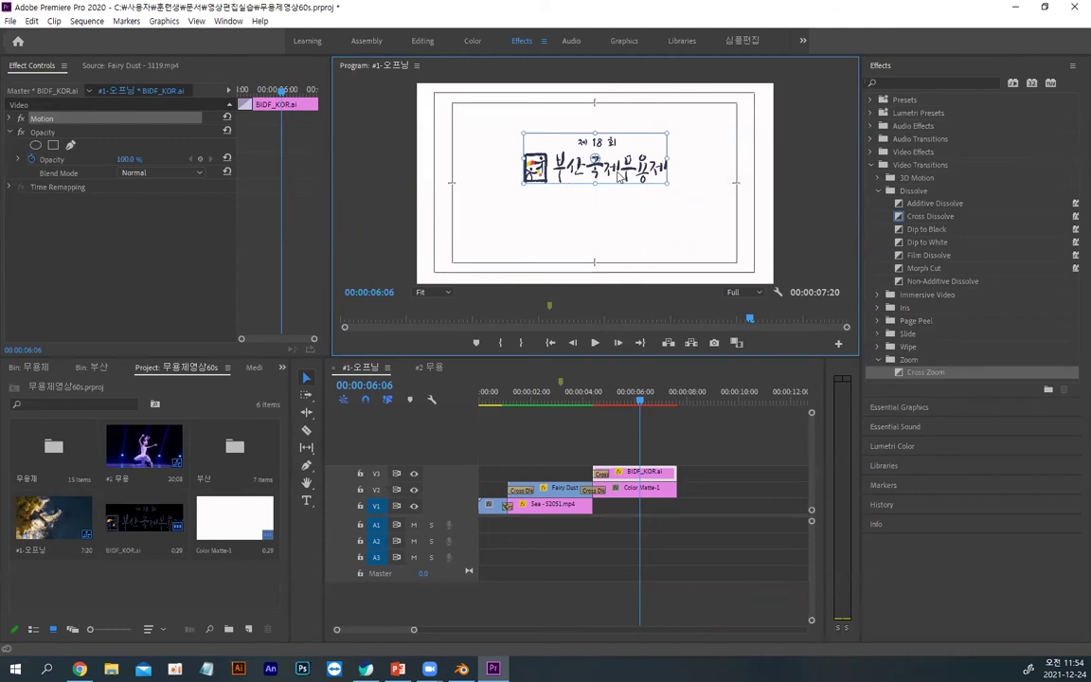
{"action": "left_click", "coordinate": [403, 146]}
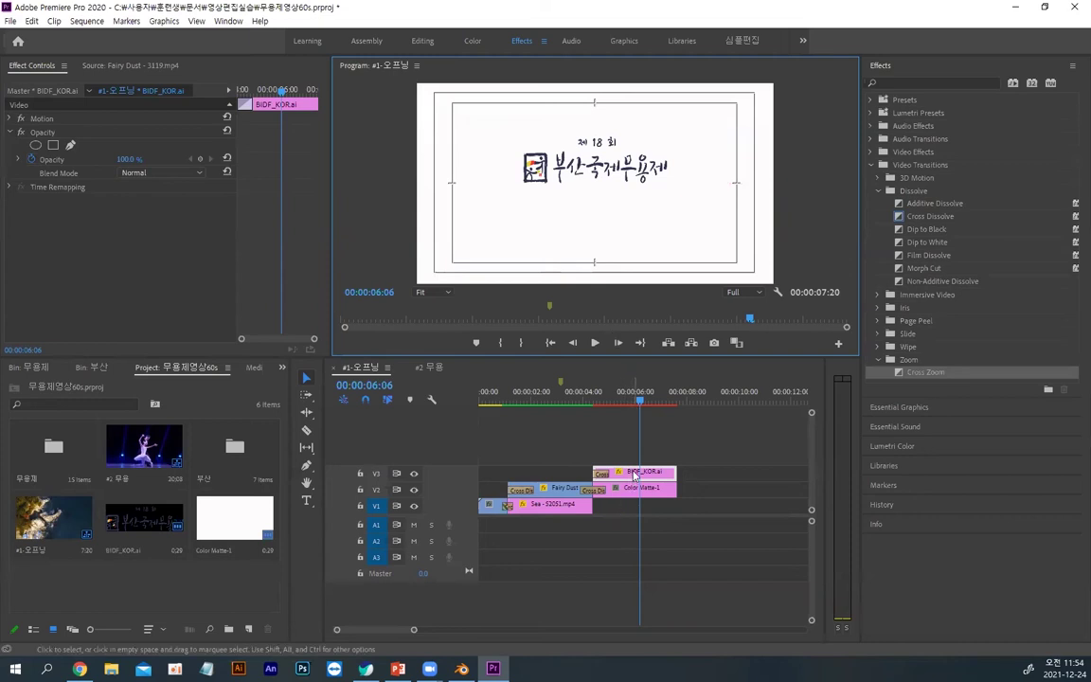
Step: Move the BIDF_KOR.ai clip up to track V4 and make it start about half a second after Color Matte-1 starts
{"action": "left_click_drag", "start_coordinate": [634, 474], "coordinate": [634, 464]}
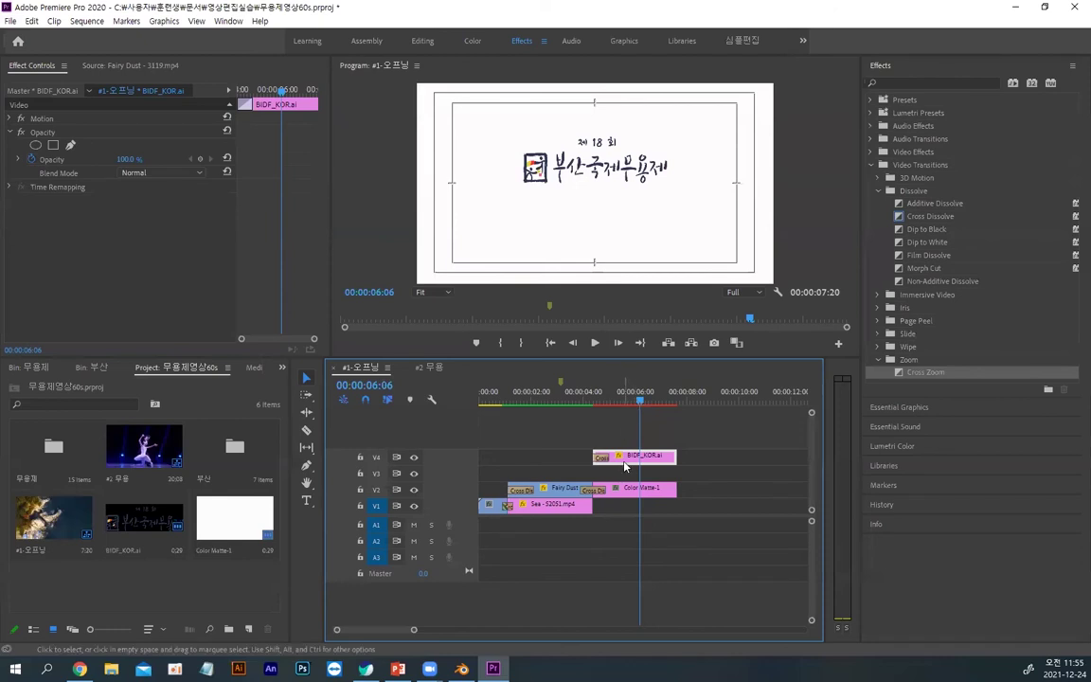
{"action": "mouse_move", "coordinate": [641, 456]}
{"action": "left_mouse_down"}
{"action": "mouse_move", "coordinate": [640, 443]}
{"action": "mouse_move", "coordinate": [640, 454]}
{"action": "left_mouse_up"}
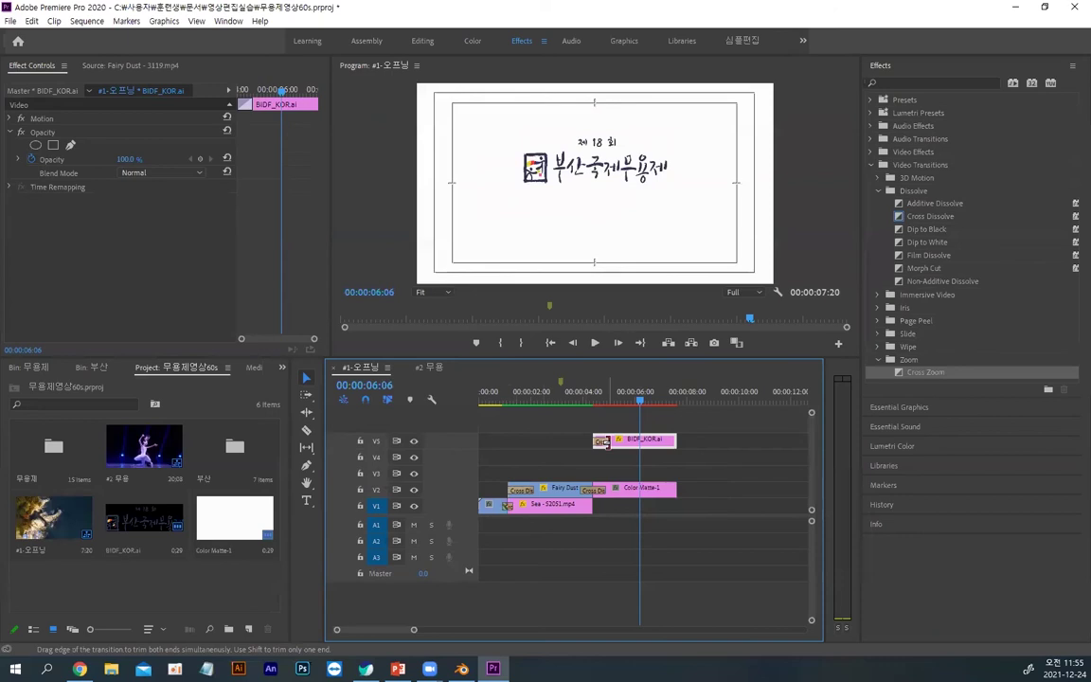
{"action": "key", "text": "ctrl+z"}
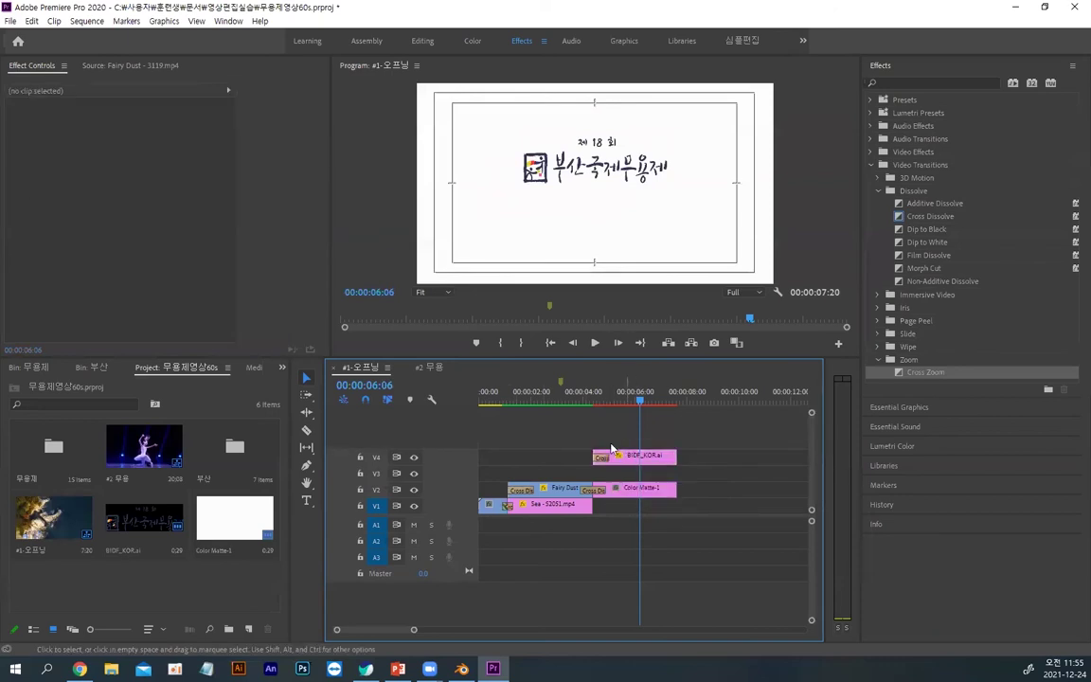
{"action": "left_click_drag", "start_coordinate": [651, 458], "coordinate": [677, 458]}
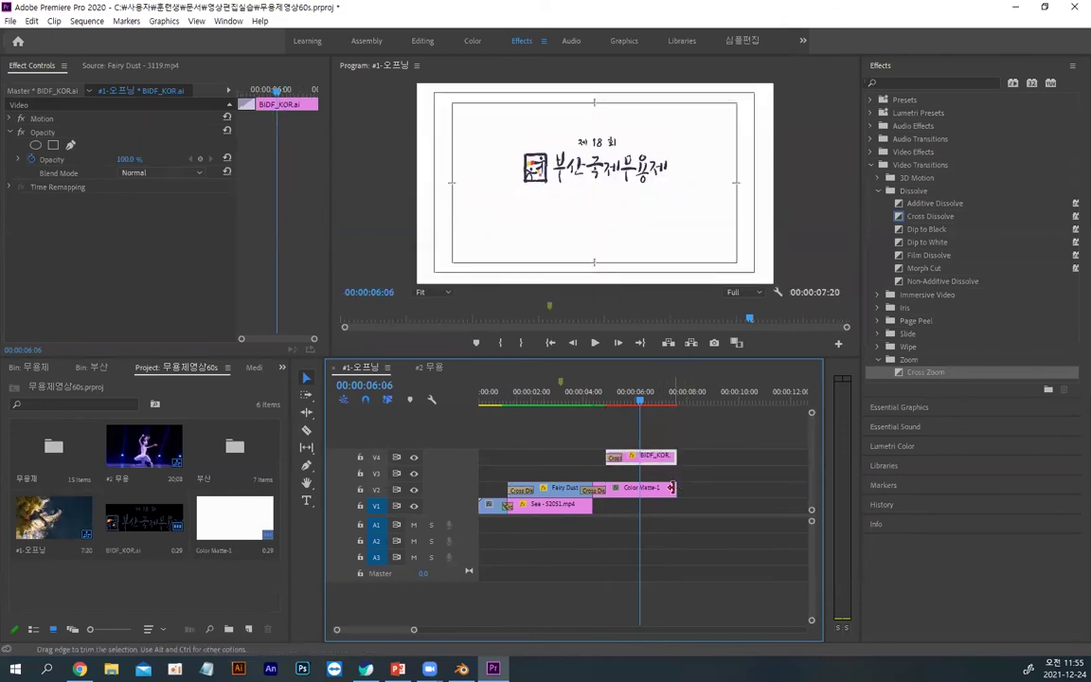
Step: Scrub from the Fairy Dust dissolve through the logo's Cross Zoom to near the sequence end to check the new timing
{"action": "mouse_move", "coordinate": [578, 401]}
{"action": "left_mouse_down"}
{"action": "mouse_move", "coordinate": [609, 400]}
{"action": "mouse_move", "coordinate": [595, 412]}
{"action": "left_mouse_up"}
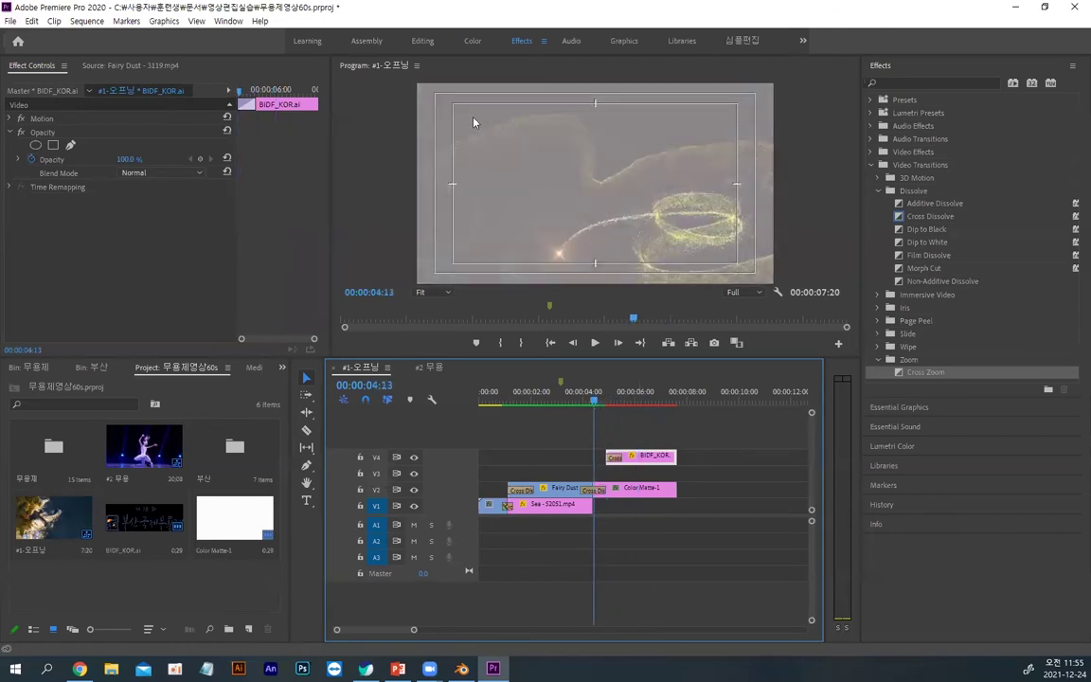
{"action": "left_click_drag", "start_coordinate": [597, 401], "coordinate": [618, 405]}
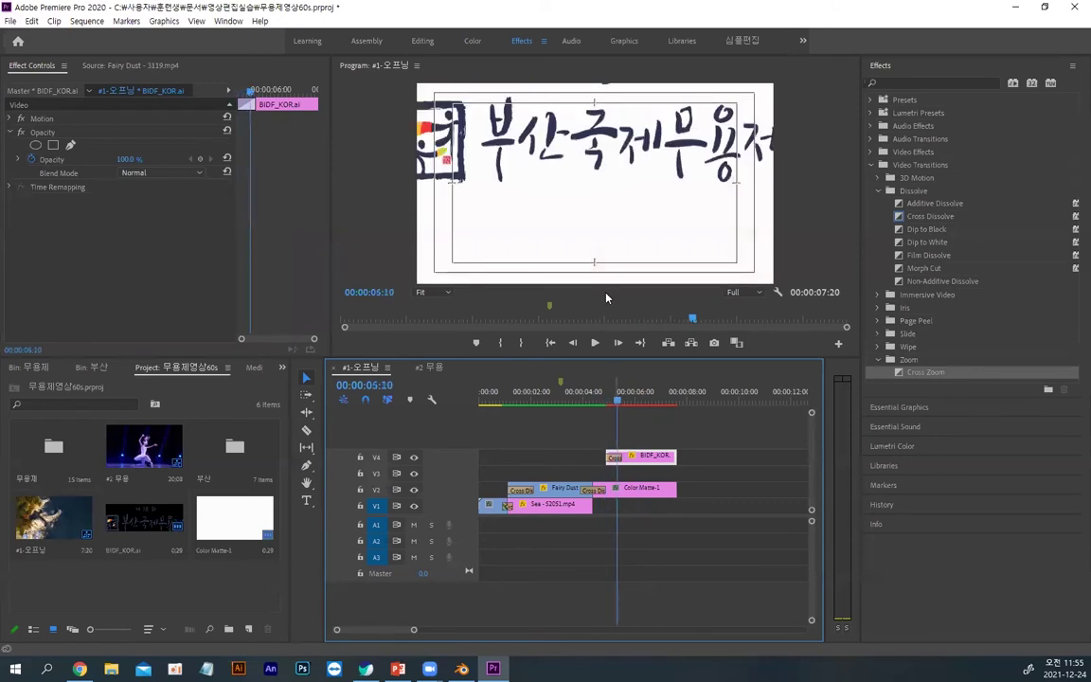
{"action": "left_click", "coordinate": [622, 402]}
{"action": "left_click_drag", "start_coordinate": [640, 408], "coordinate": [674, 406]}
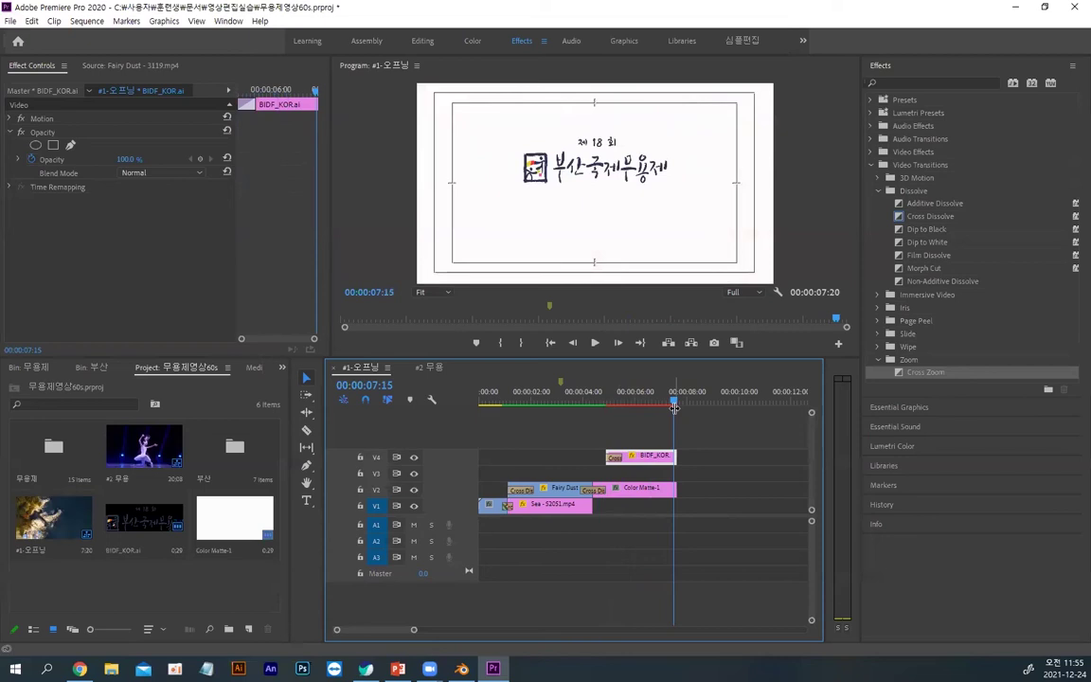
Step: Save the project and place the playhead on the last logo frame at 00:00:07:19
{"action": "left_click_drag", "start_coordinate": [673, 407], "coordinate": [675, 407]}
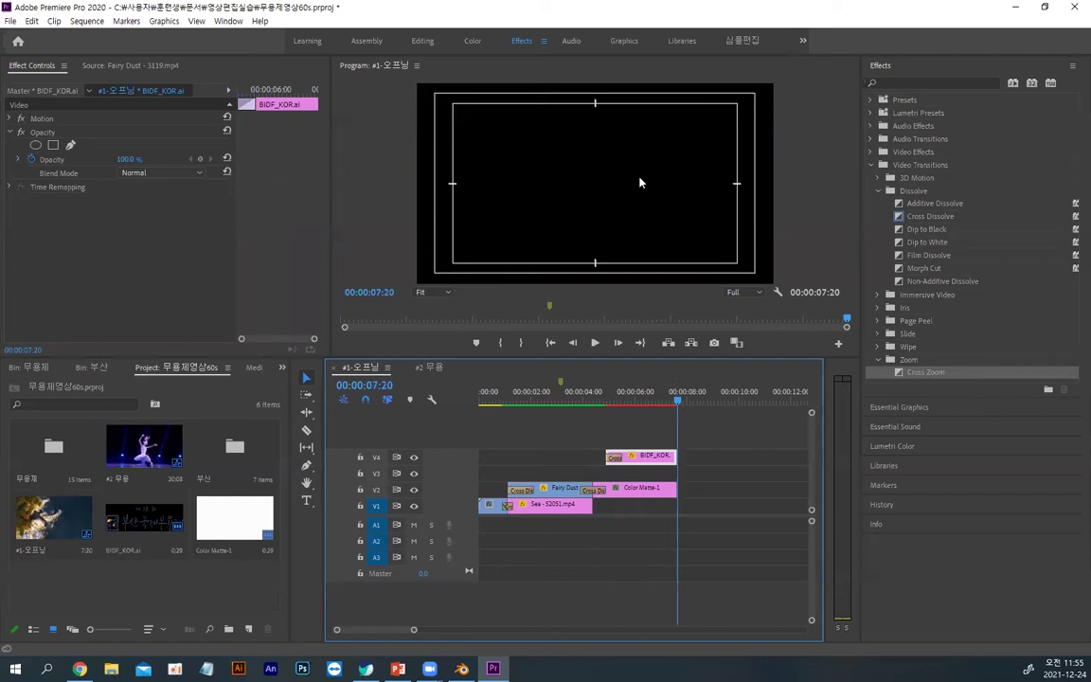
{"action": "key", "text": "ctrl+s"}
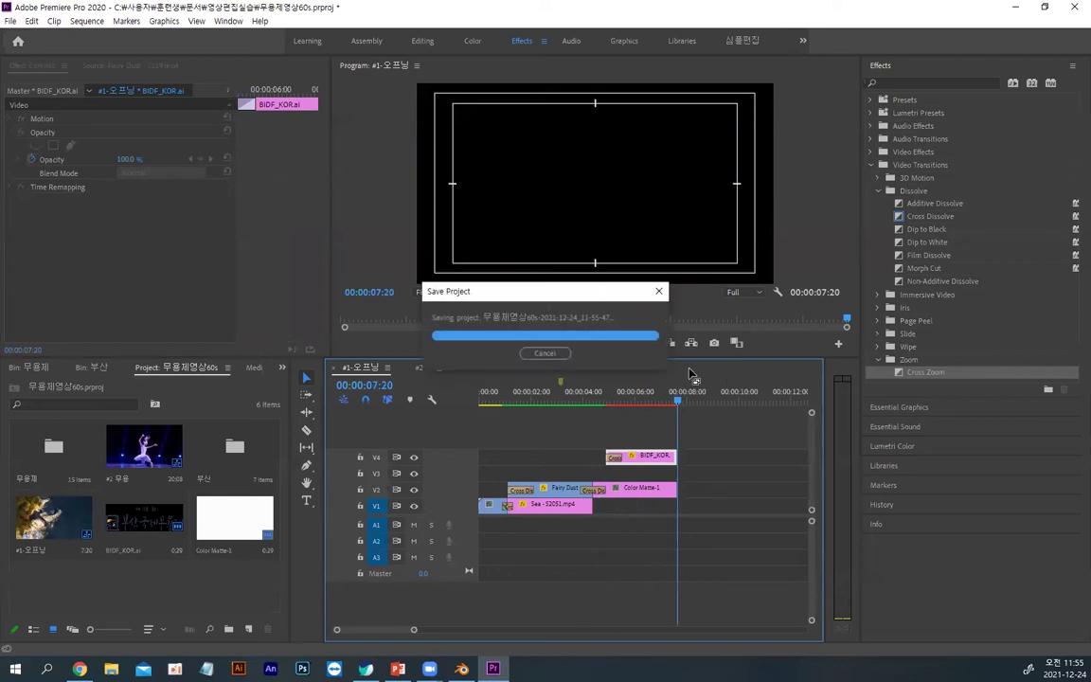
{"action": "key", "text": "Left"}
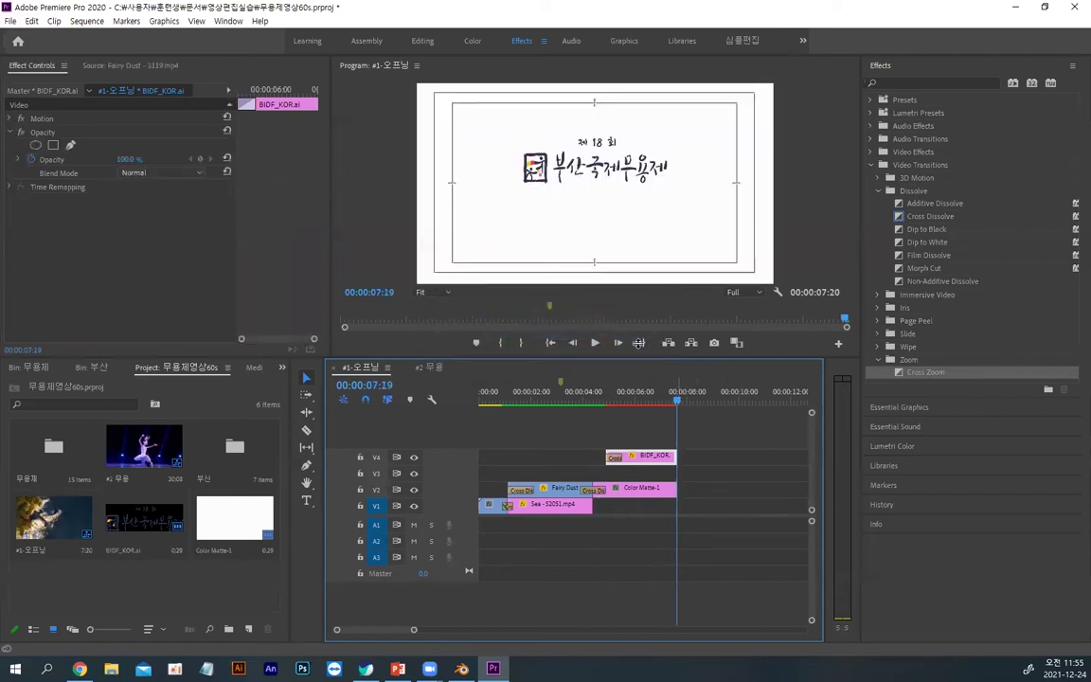
Step: Export the current logo frame as a PNG still to the 비디오 folder inside 영상편집실습, with importing into the project turned off
{"action": "left_click", "coordinate": [714, 344]}
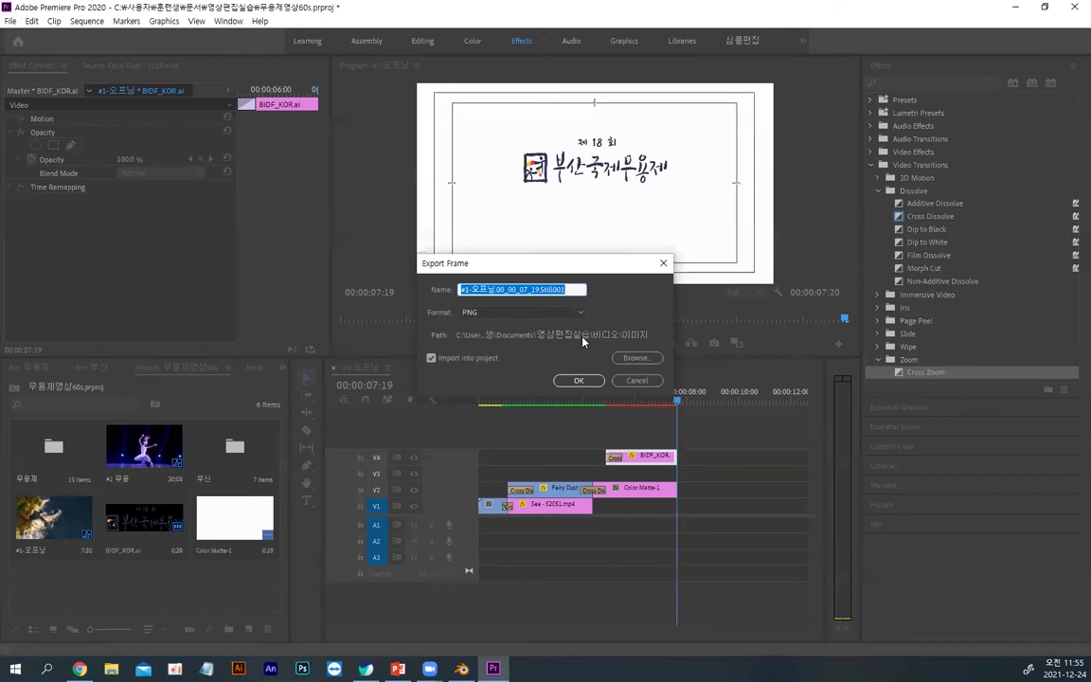
{"action": "left_click", "coordinate": [629, 360]}
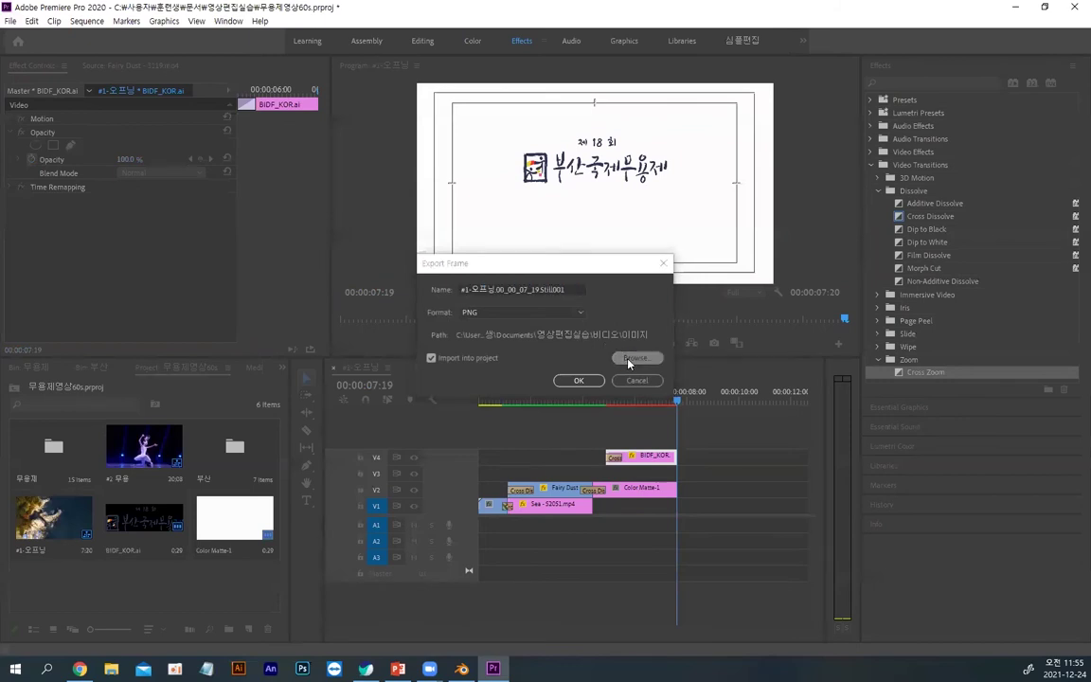
{"action": "left_click_drag", "start_coordinate": [553, 292], "coordinate": [468, 138]}
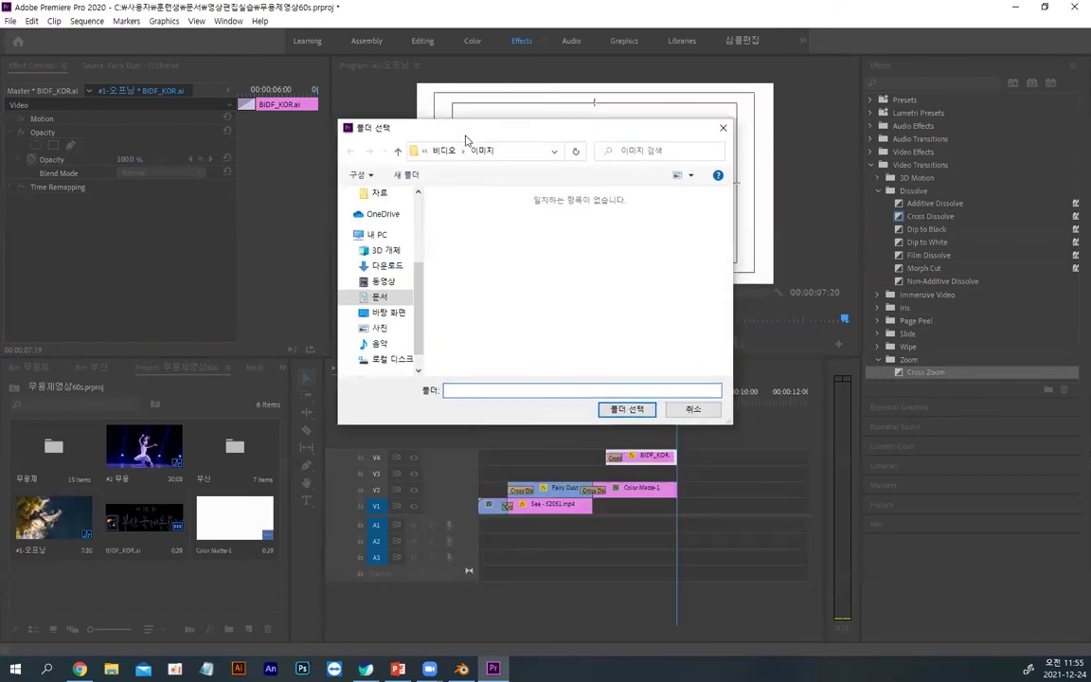
{"action": "scroll", "coordinate": [424, 316], "scroll_direction": "down", "scroll_amount": 2}
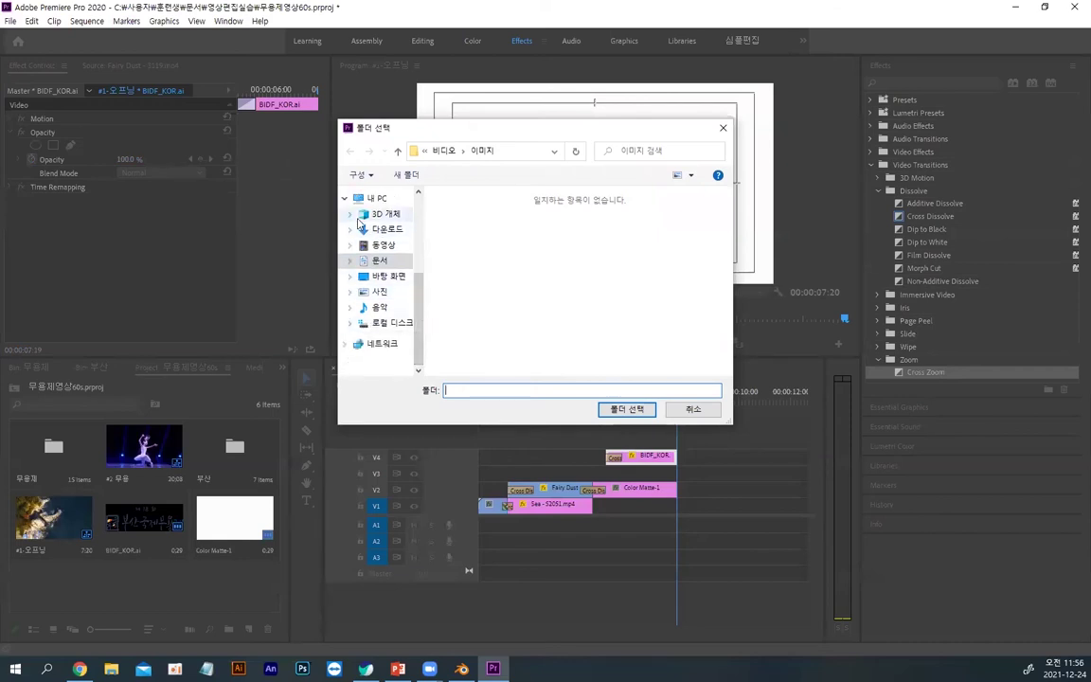
{"action": "scroll", "coordinate": [363, 205], "scroll_direction": "up", "scroll_amount": 3}
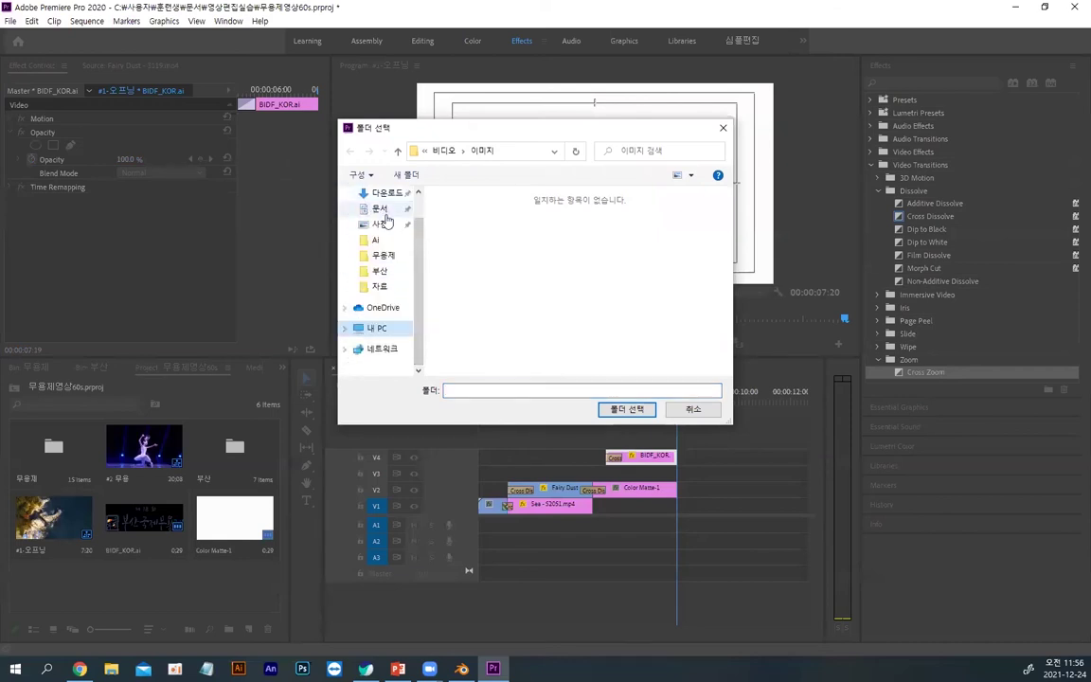
{"action": "left_click", "coordinate": [378, 208]}
{"action": "double_click", "coordinate": [474, 212]}
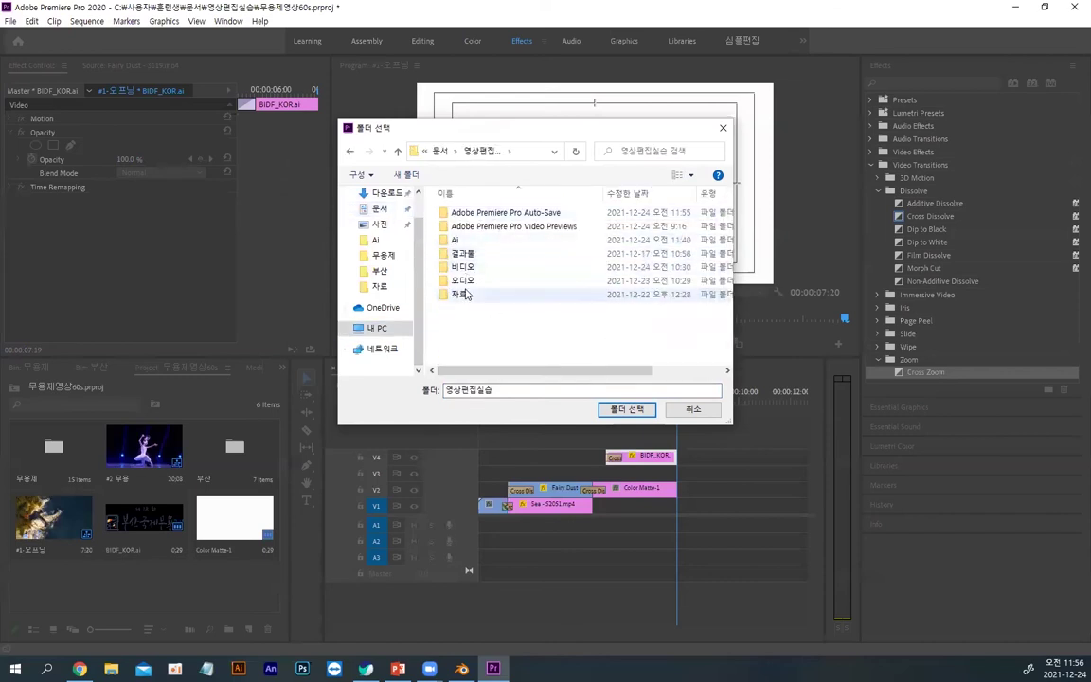
{"action": "double_click", "coordinate": [466, 267]}
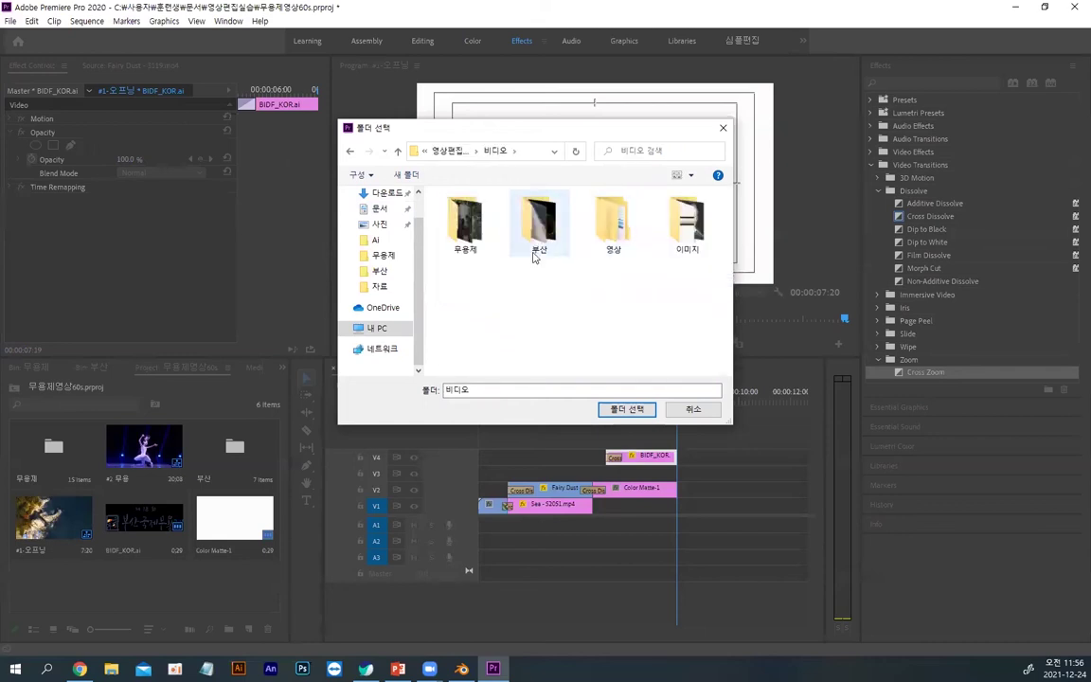
{"action": "left_click", "coordinate": [625, 409]}
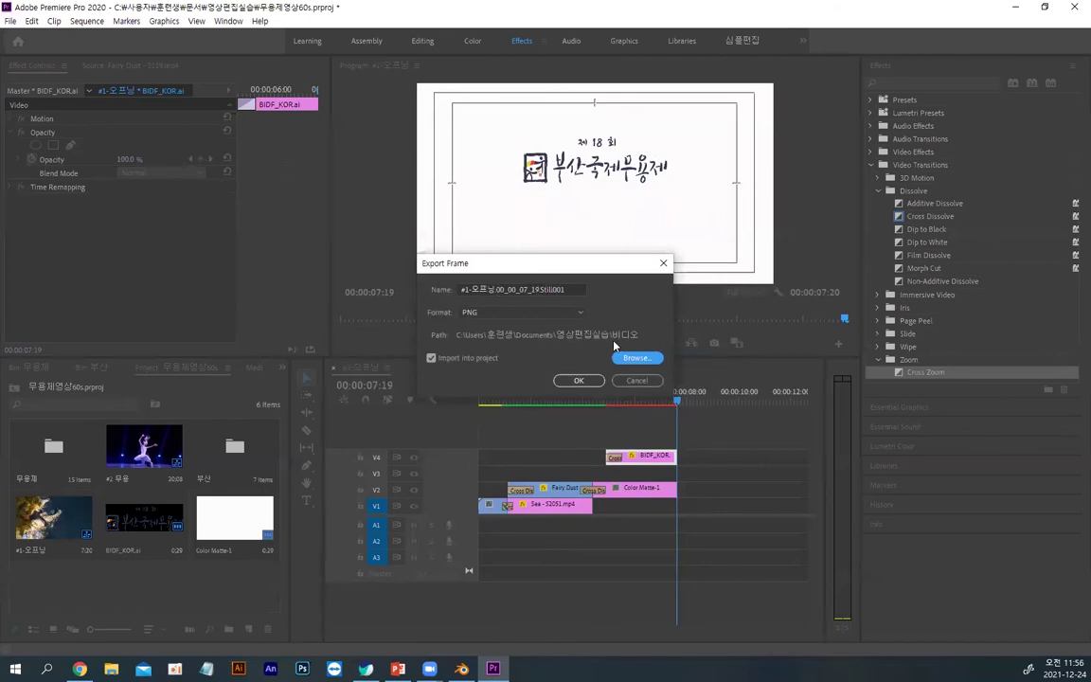
{"action": "left_click", "coordinate": [432, 359]}
{"action": "left_click", "coordinate": [579, 381]}
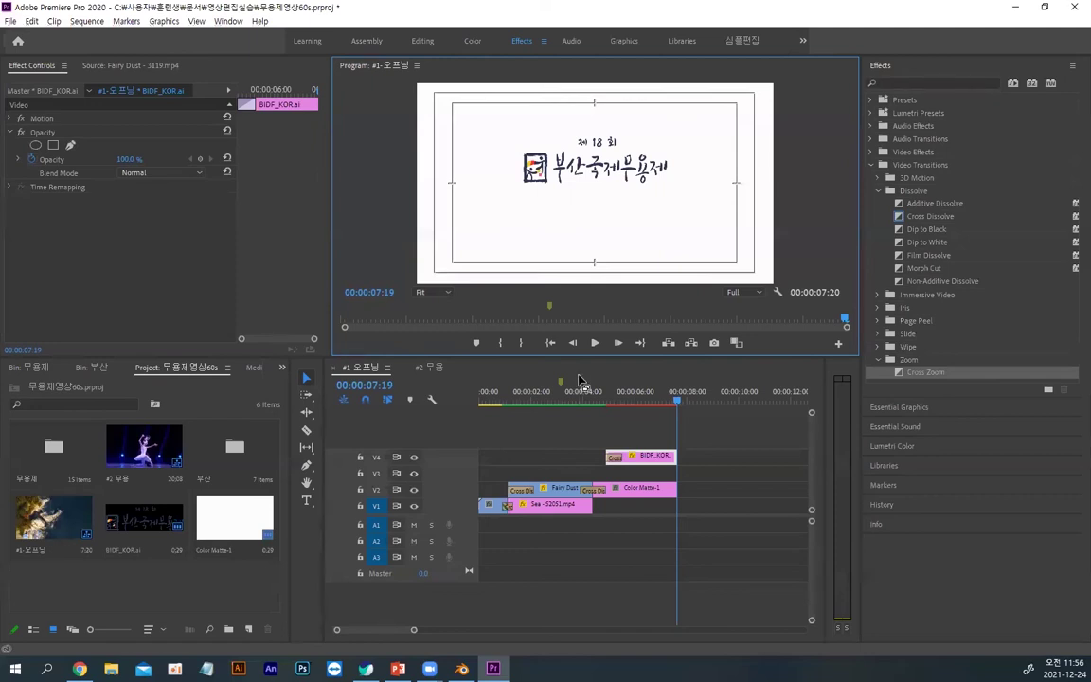
Step: Scrub back over the logo clip to check the end of its Cross Zoom
{"action": "left_click_drag", "start_coordinate": [669, 404], "coordinate": [627, 404]}
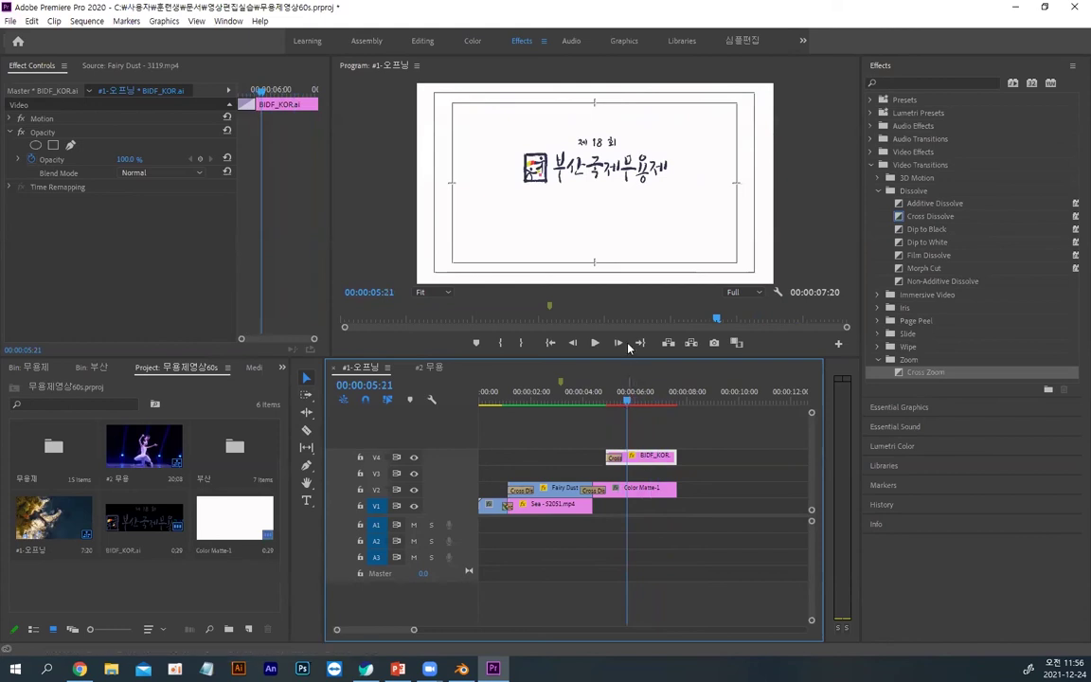
{"action": "mouse_move", "coordinate": [625, 399]}
{"action": "left_mouse_down"}
{"action": "mouse_move", "coordinate": [611, 400]}
{"action": "mouse_move", "coordinate": [624, 402]}
{"action": "left_mouse_up"}
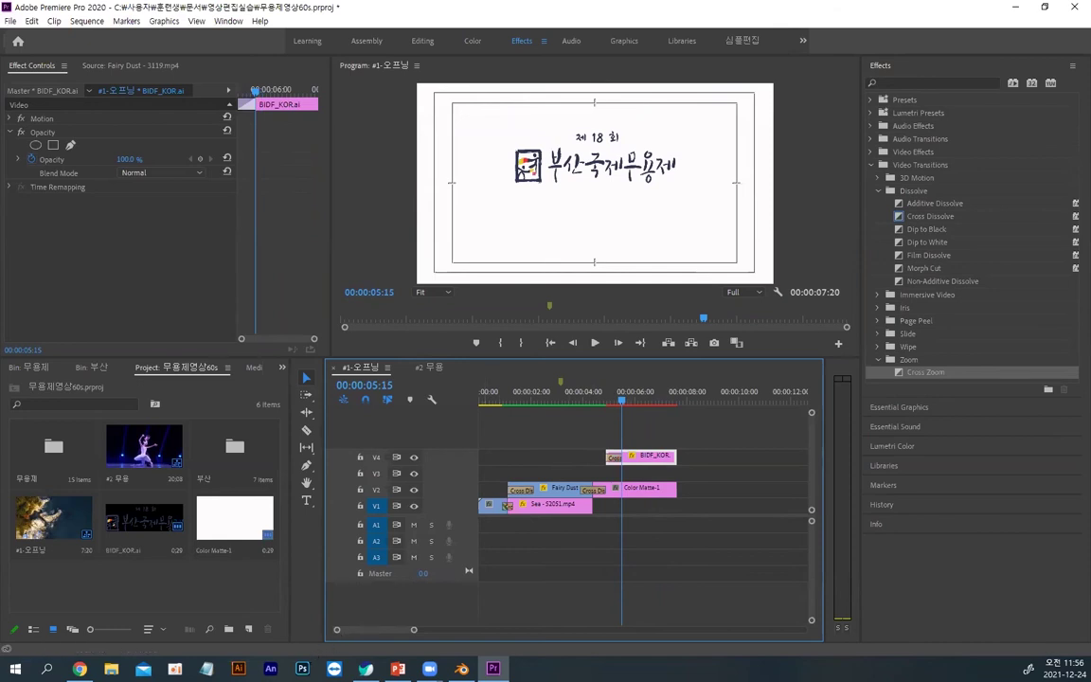
Step: Switch to Photoshop and open the exported logo still PNG from the 비디오 folder inside 영상편집실습
{"action": "left_click", "coordinate": [302, 668]}
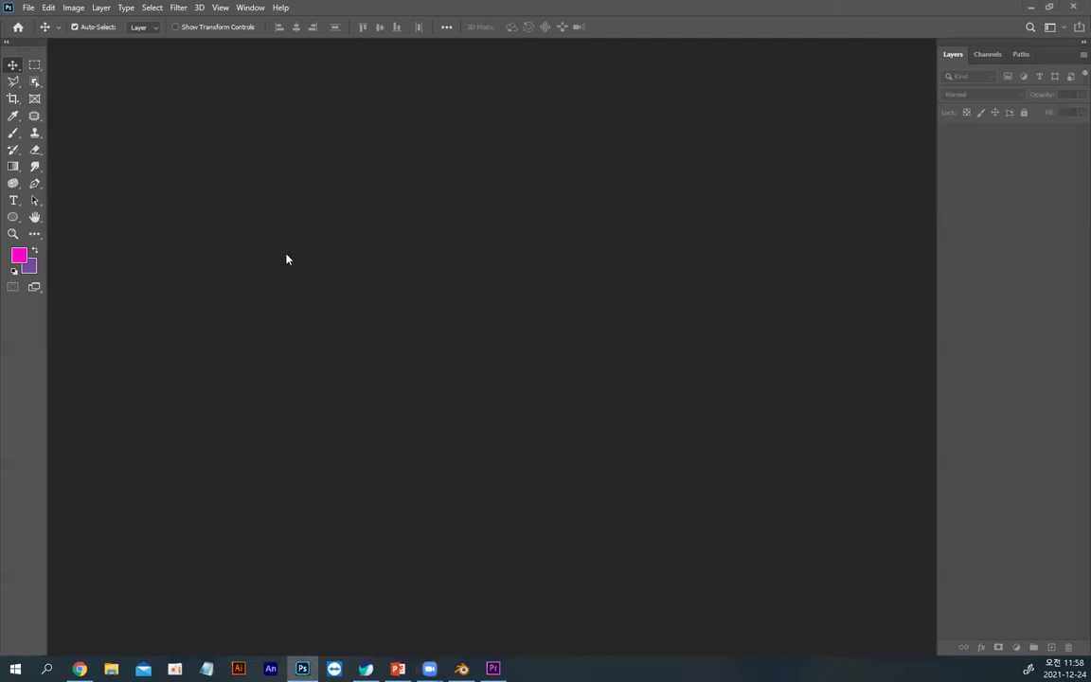
{"action": "double_click", "coordinate": [322, 253]}
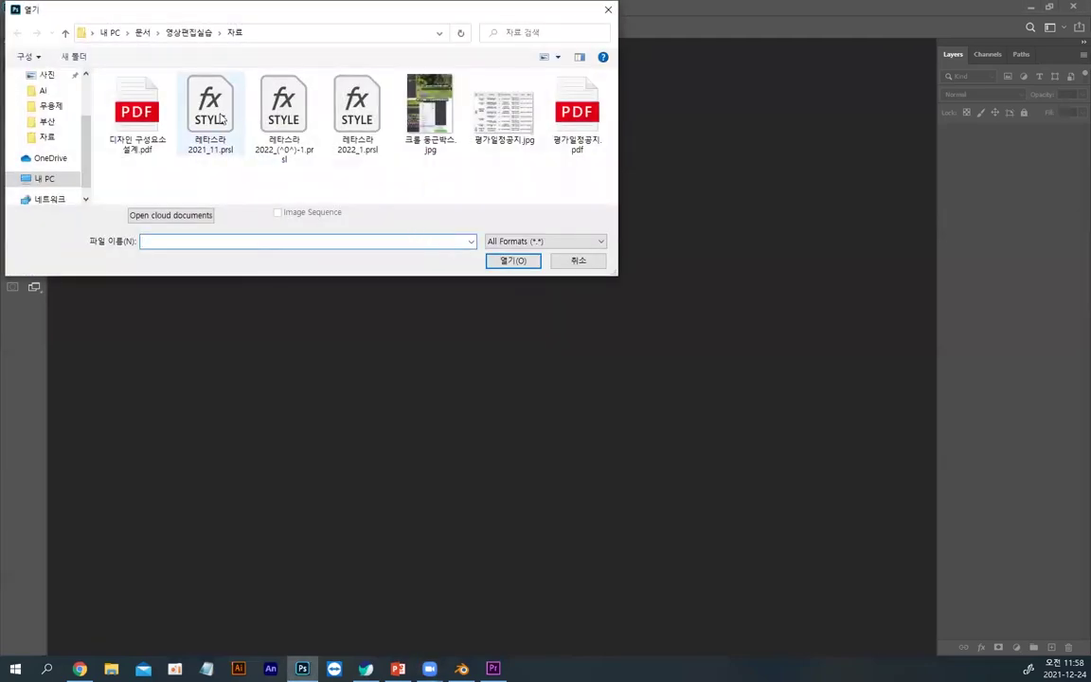
{"action": "left_click", "coordinate": [188, 32]}
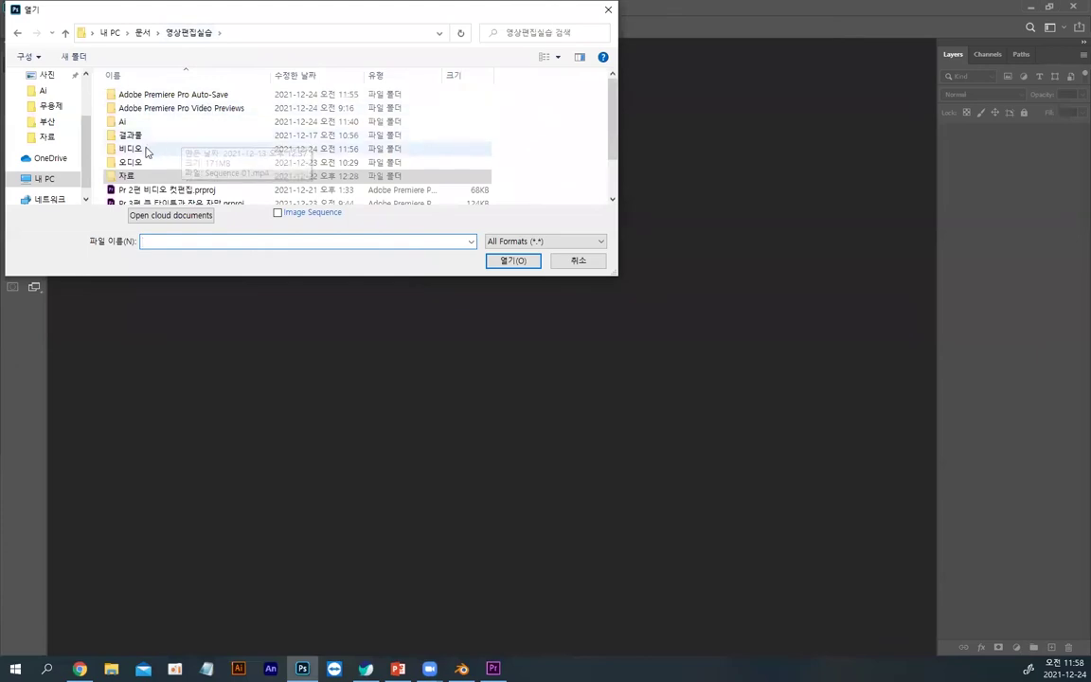
{"action": "double_click", "coordinate": [133, 150]}
{"action": "left_click", "coordinate": [390, 122]}
{"action": "double_click", "coordinate": [390, 121]}
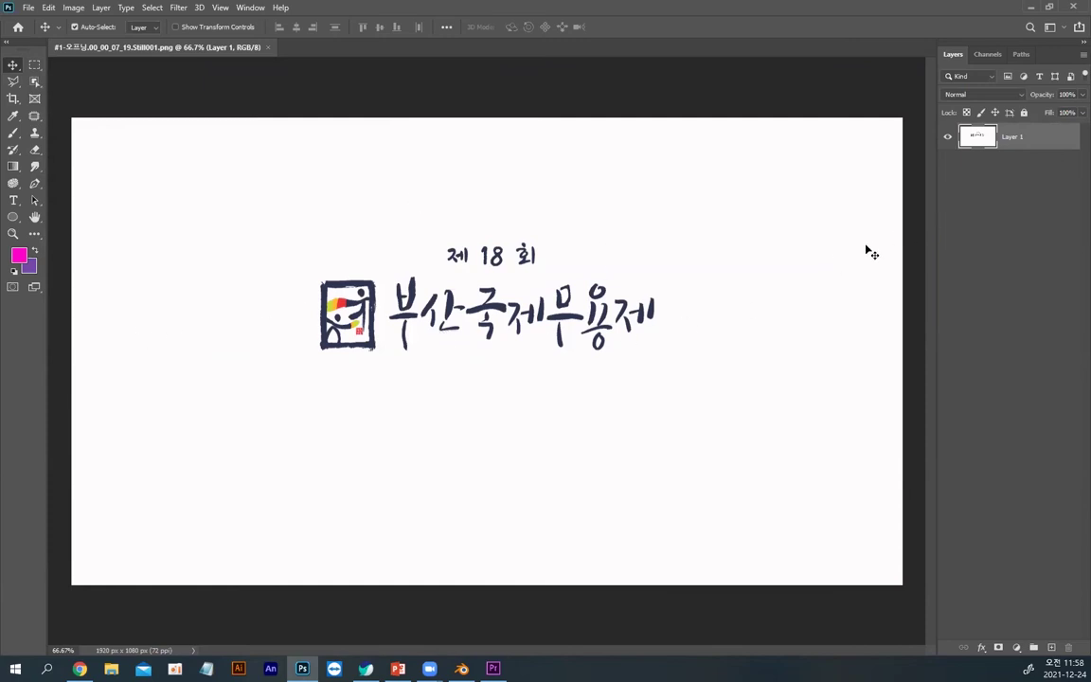
Step: Add a new layer and marquee-select a horizontal band across the full canvas width, a little below the logo
{"action": "left_click", "coordinate": [1050, 647]}
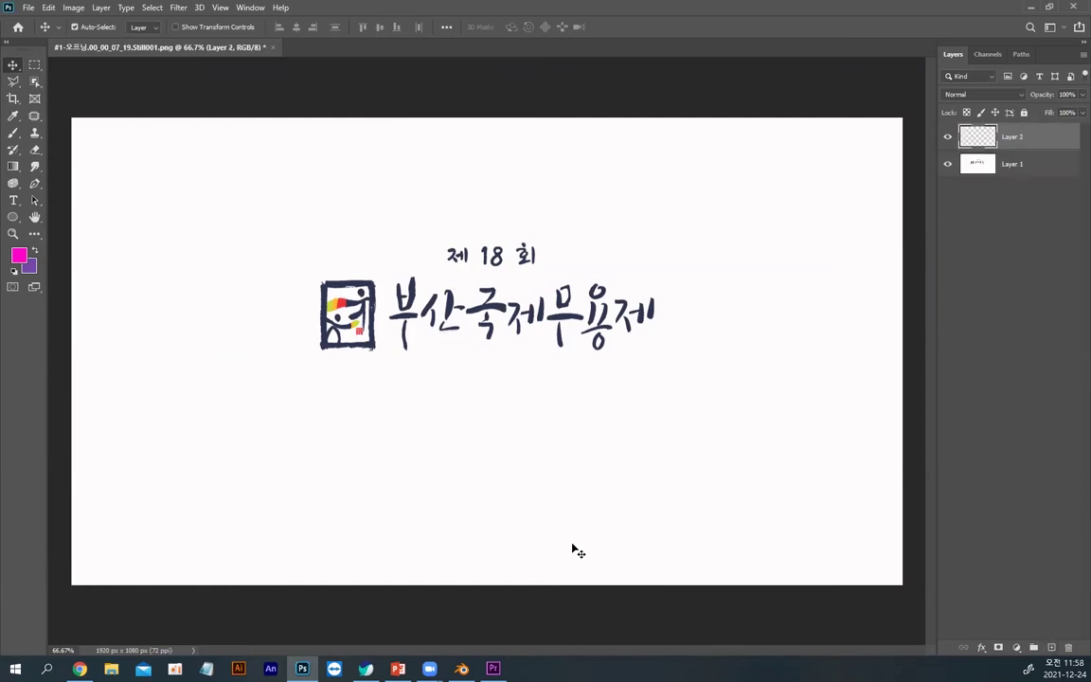
{"action": "left_click", "coordinate": [34, 65]}
{"action": "left_click_drag", "start_coordinate": [64, 382], "coordinate": [916, 453]}
{"action": "left_click_drag", "start_coordinate": [733, 428], "coordinate": [729, 444]}
{"action": "left_click_drag", "start_coordinate": [374, 429], "coordinate": [373, 441]}
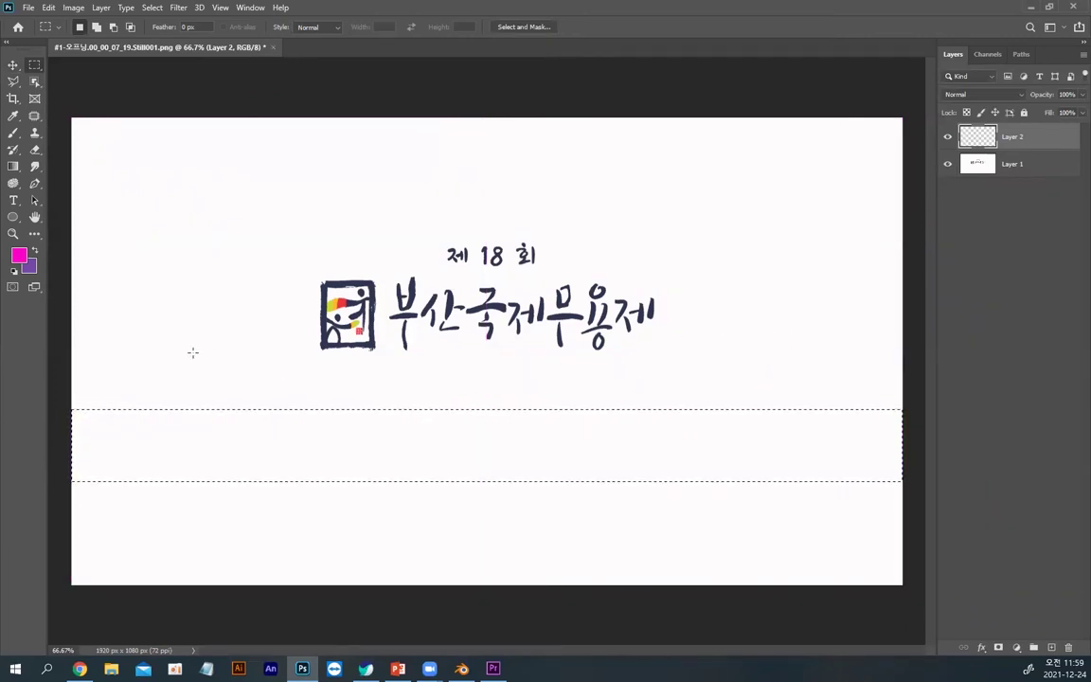
Step: Set the foreground color to blue 2783a5, fill the selected band with it on the new layer, and deselect
{"action": "left_click", "coordinate": [14, 270]}
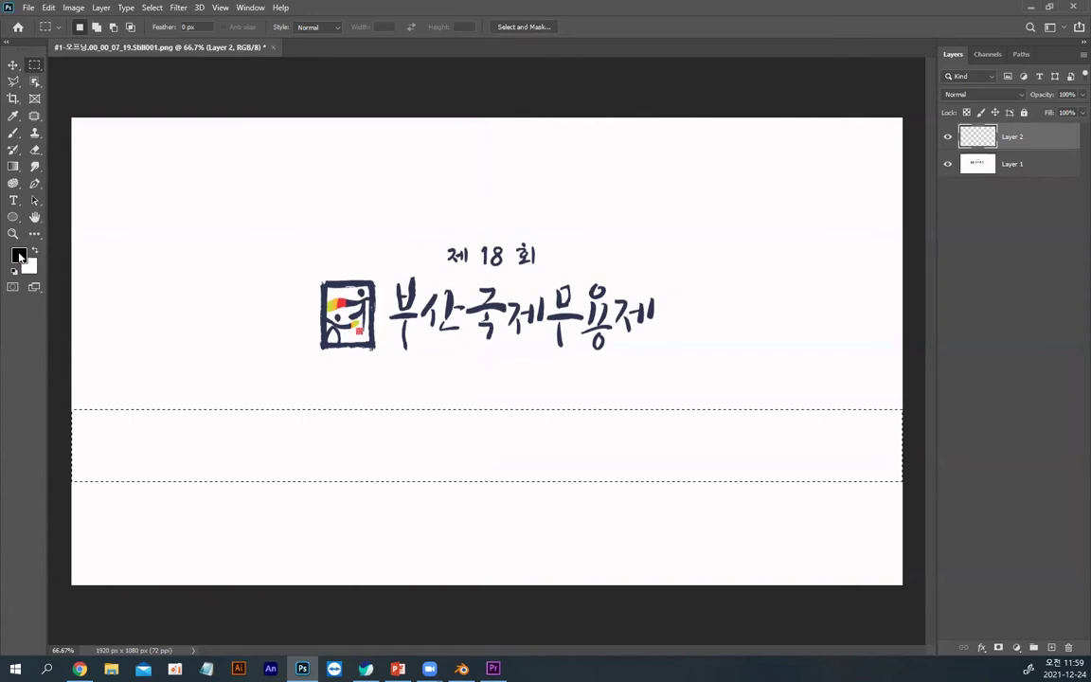
{"action": "left_click", "coordinate": [19, 254]}
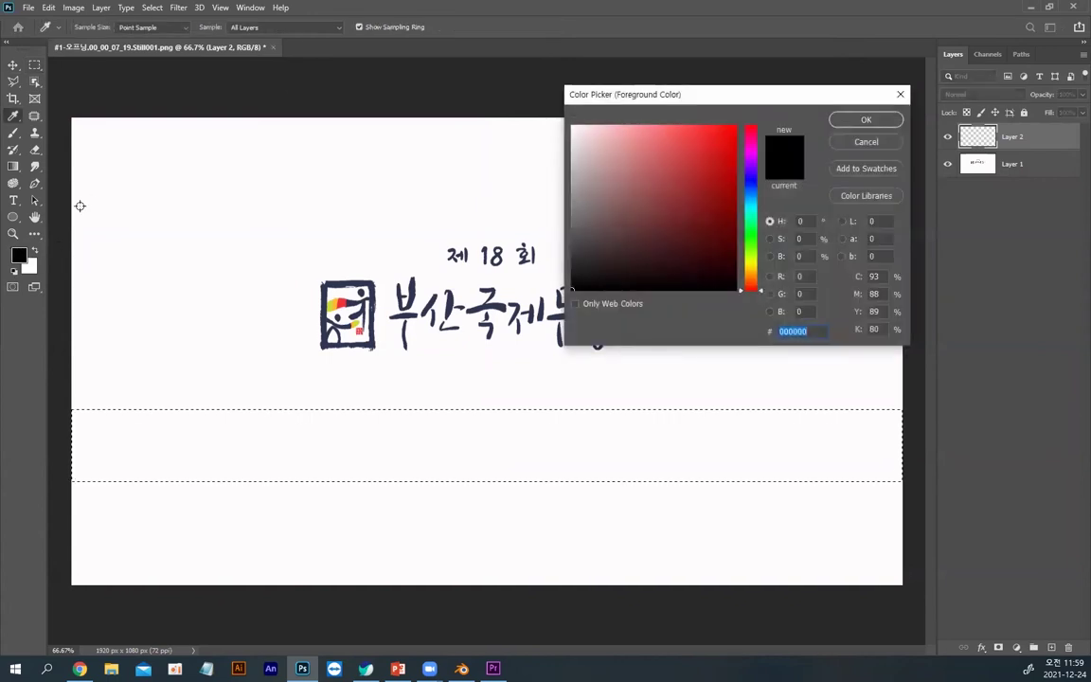
{"action": "left_click", "coordinate": [748, 200]}
{"action": "left_click", "coordinate": [698, 180]}
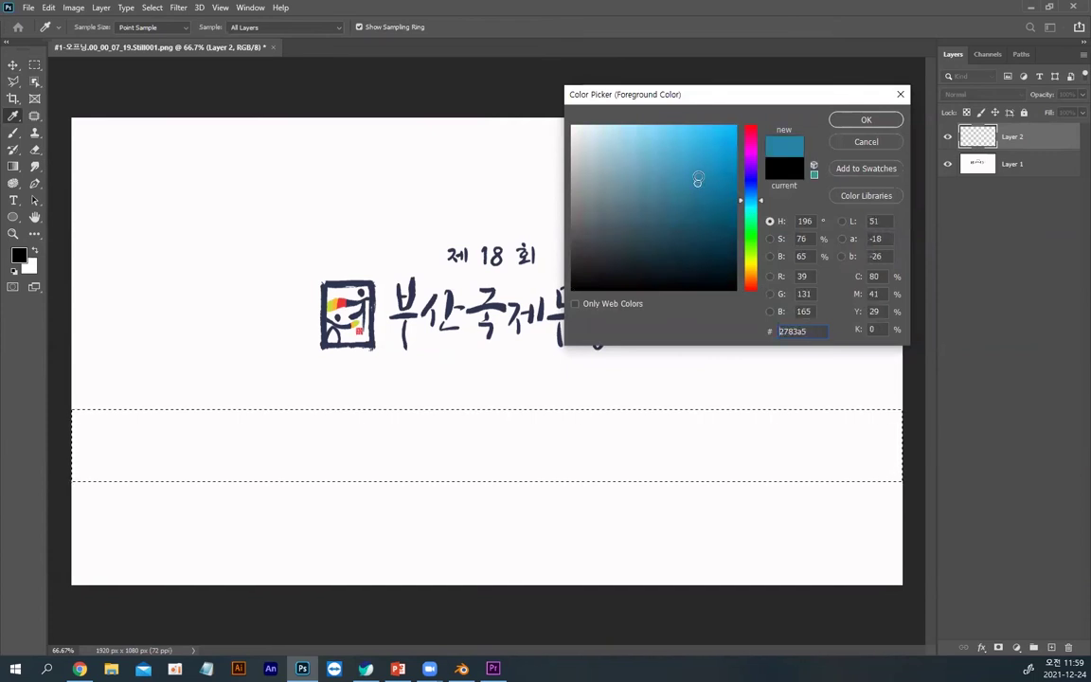
{"action": "left_click", "coordinate": [864, 119]}
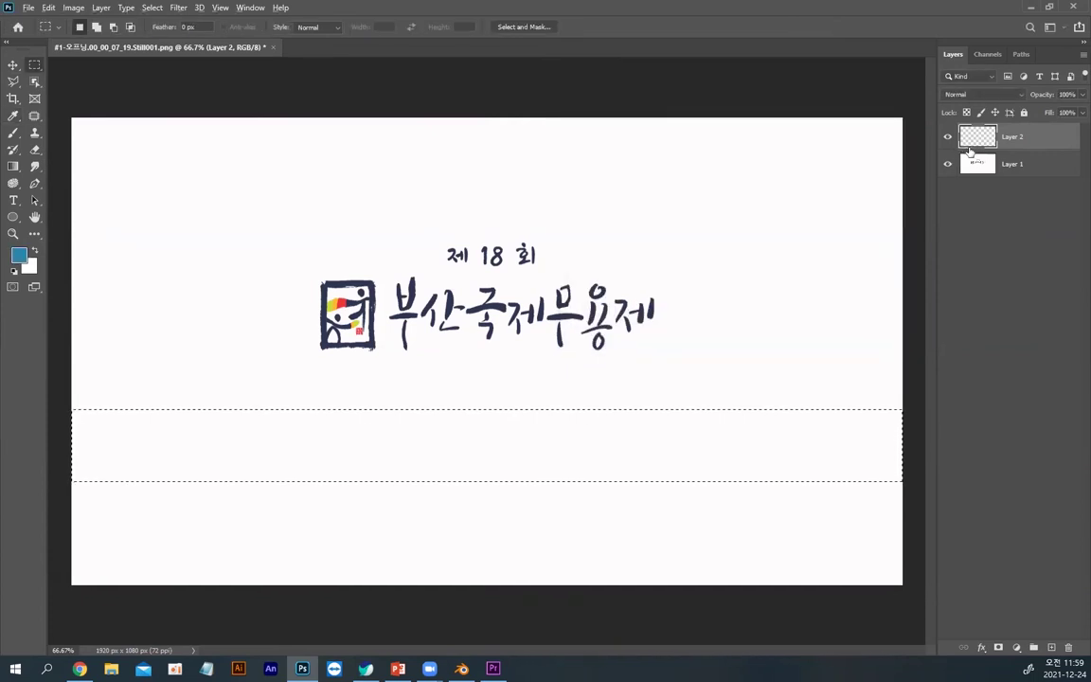
{"action": "key", "text": "alt+BackSpace"}
{"action": "key", "text": "ctrl+d"}
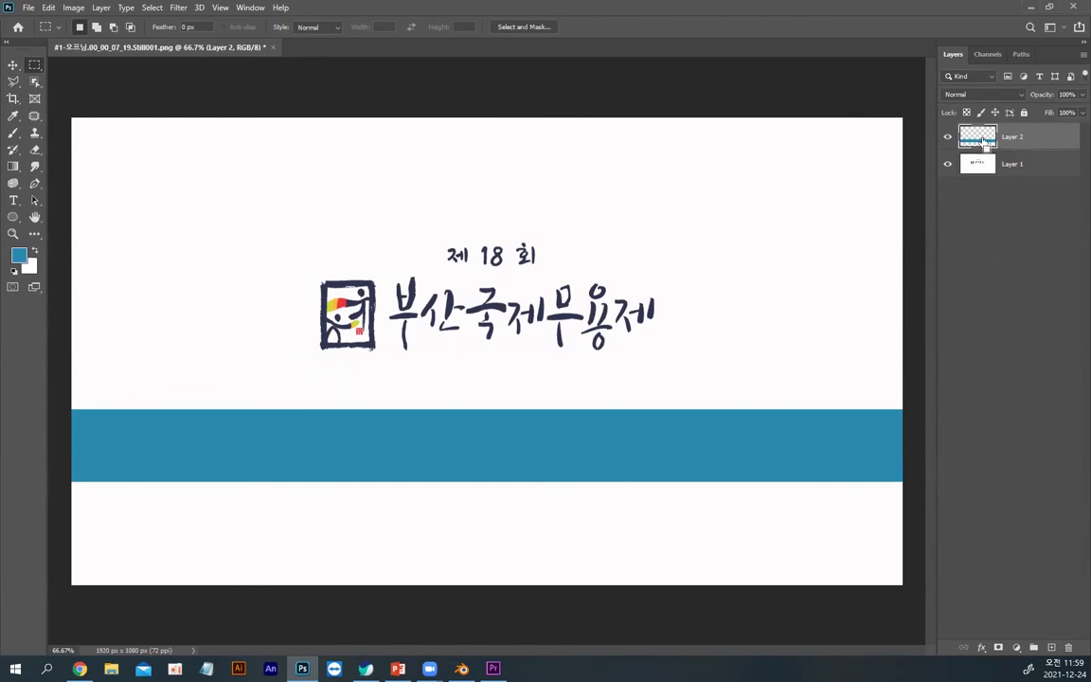
Step: Open the dance photo 2.jpg from the 무용제 folder inside 비디오
{"action": "key", "text": "ctrl+o"}
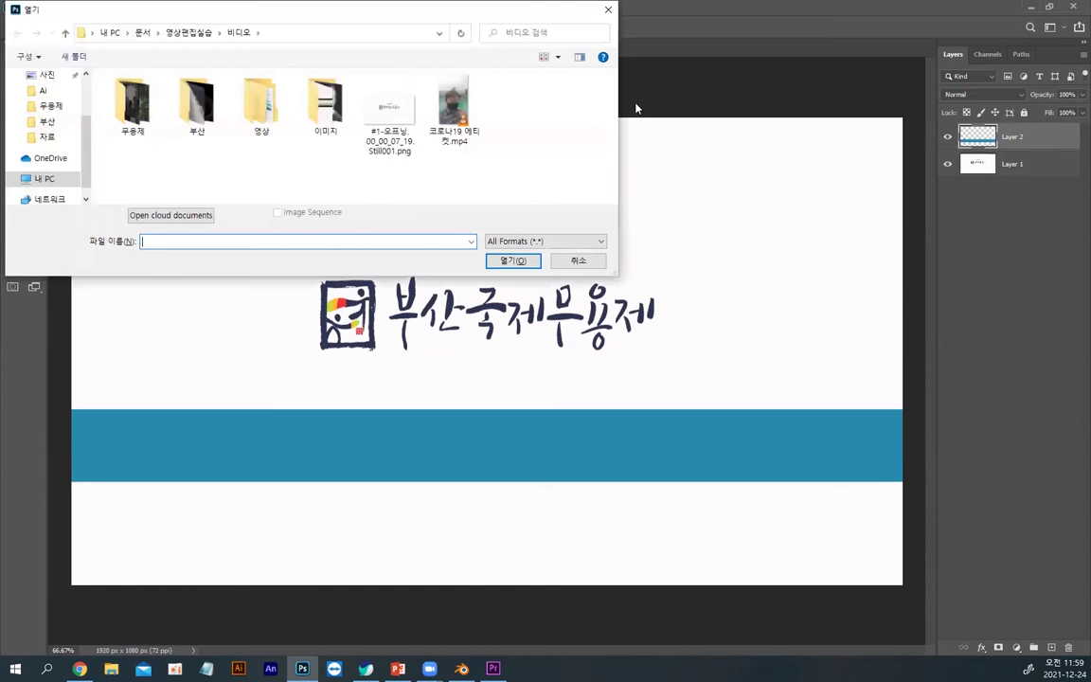
{"action": "double_click", "coordinate": [148, 104]}
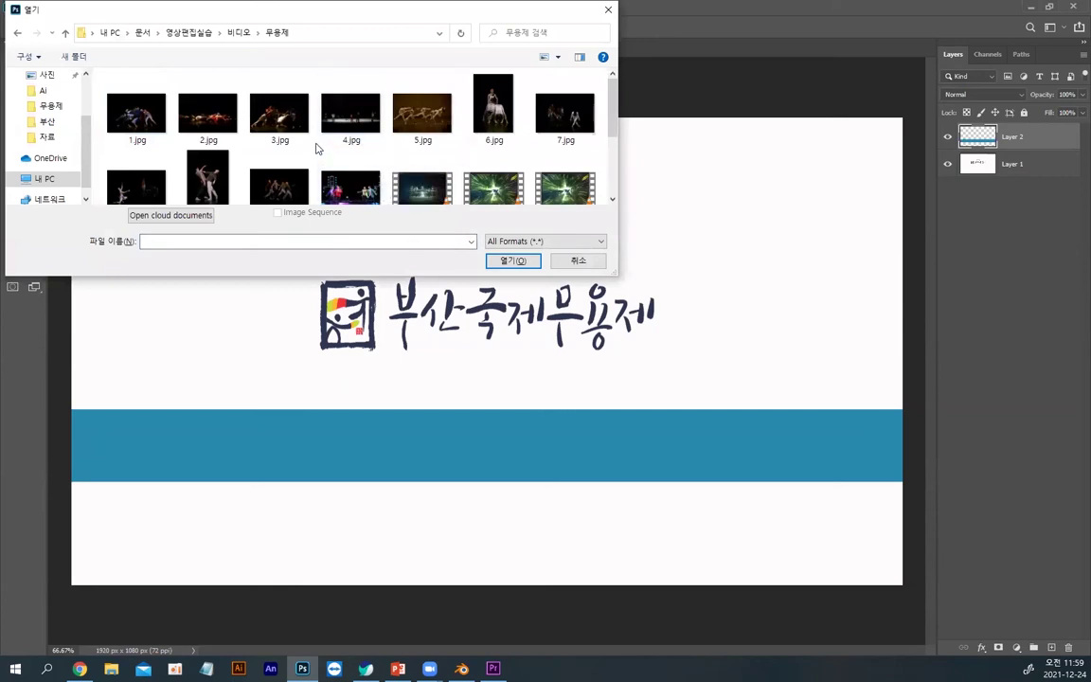
{"action": "scroll", "coordinate": [353, 165], "scroll_direction": "down", "scroll_amount": 3}
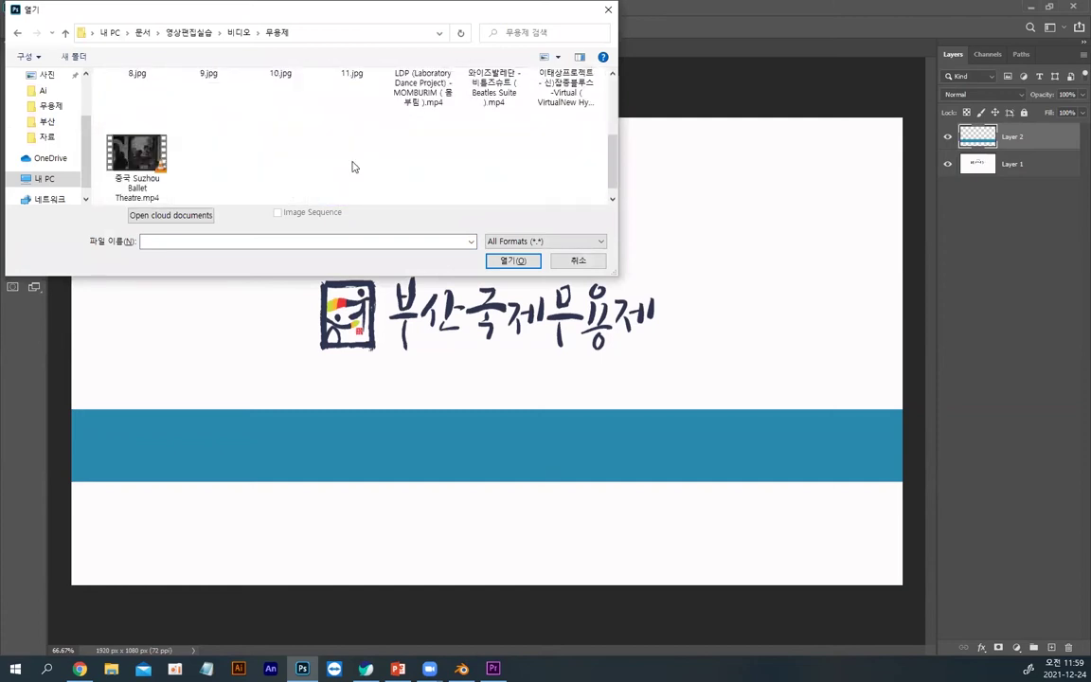
{"action": "scroll", "coordinate": [352, 167], "scroll_direction": "up", "scroll_amount": 3}
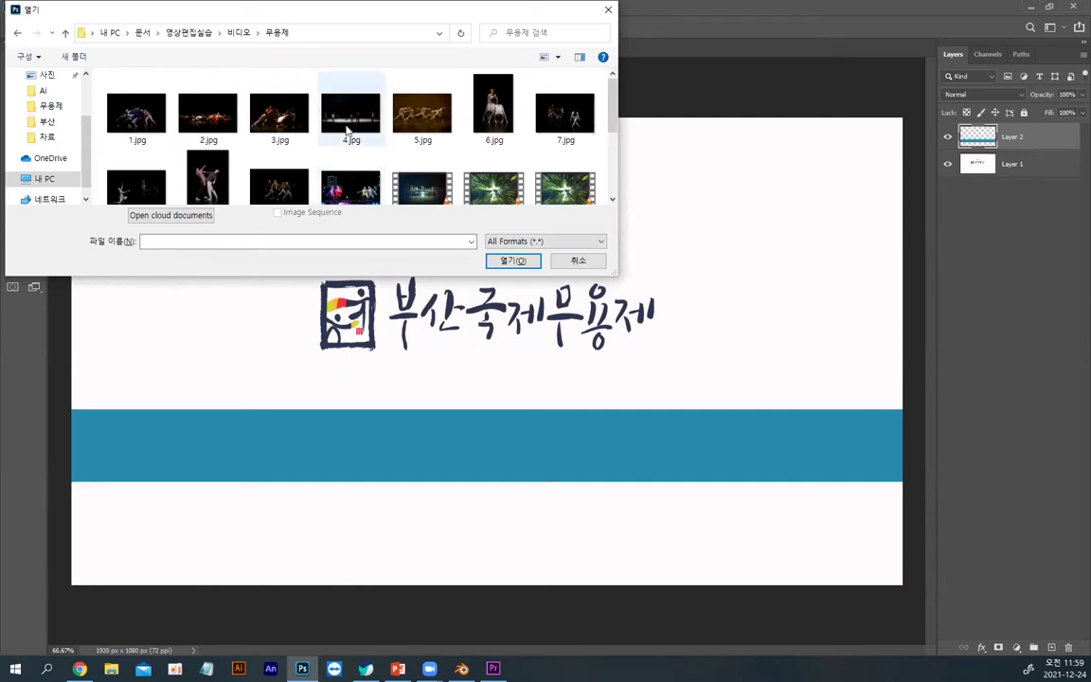
{"action": "double_click", "coordinate": [204, 106]}
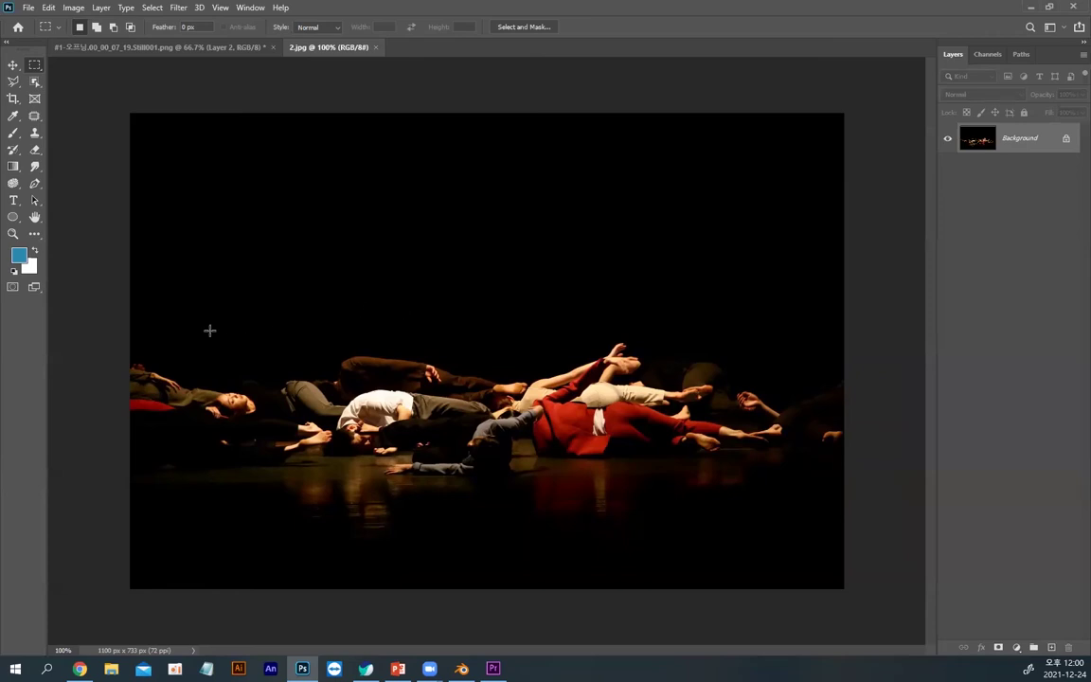
Step: Copy the full-width strip of lying dancers from 2.jpg into the logo still and align it to the blue band's left and bottom edges
{"action": "left_click_drag", "start_coordinate": [112, 331], "coordinate": [859, 484]}
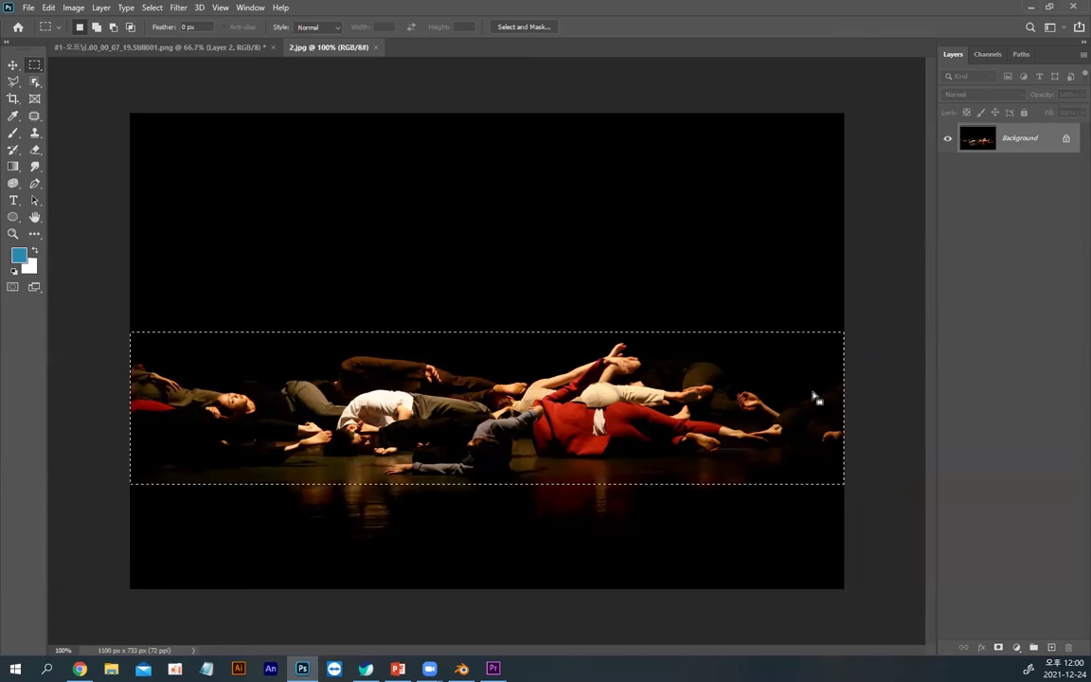
{"action": "left_click", "coordinate": [208, 48]}
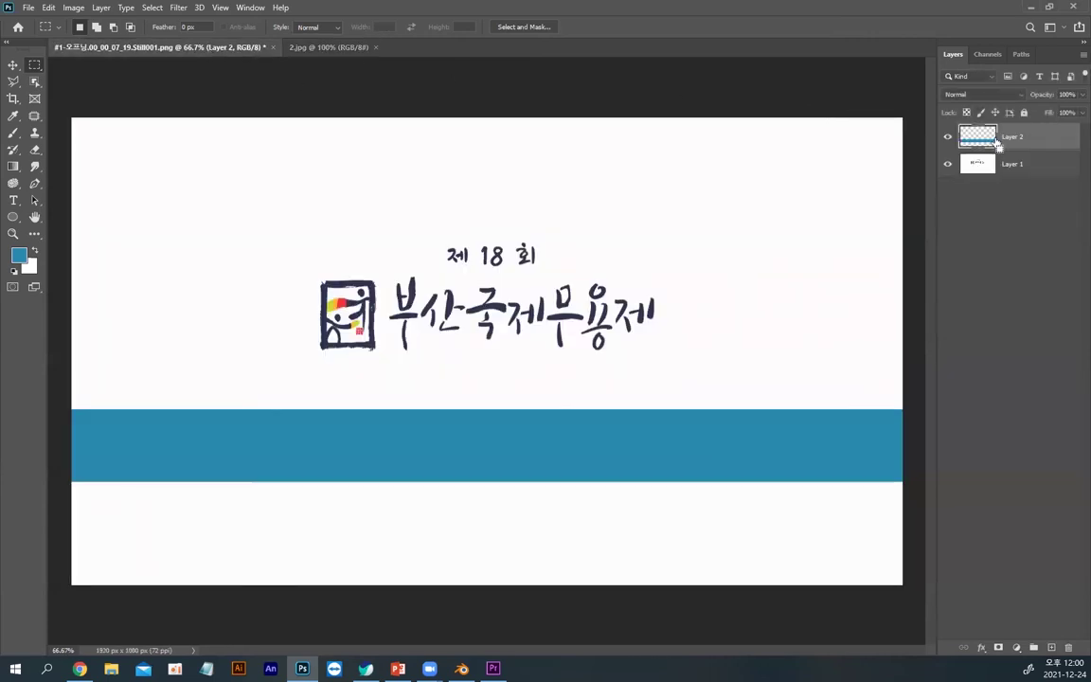
{"action": "key", "text": "ctrl+v"}
{"action": "left_click", "coordinate": [13, 64]}
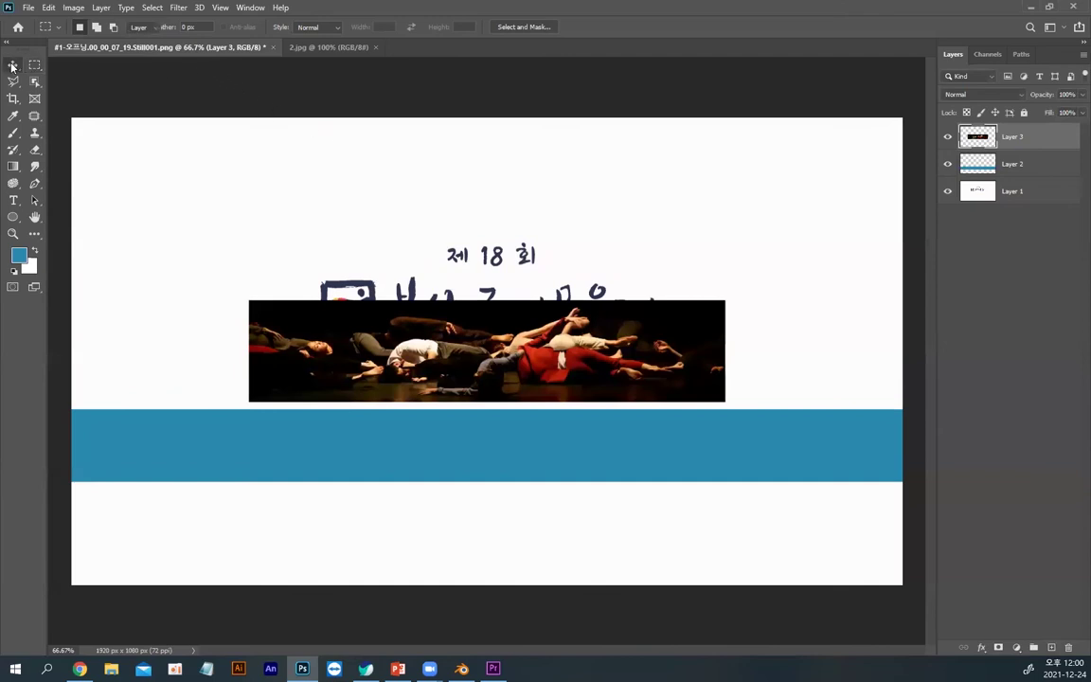
{"action": "left_click_drag", "start_coordinate": [423, 327], "coordinate": [249, 407]}
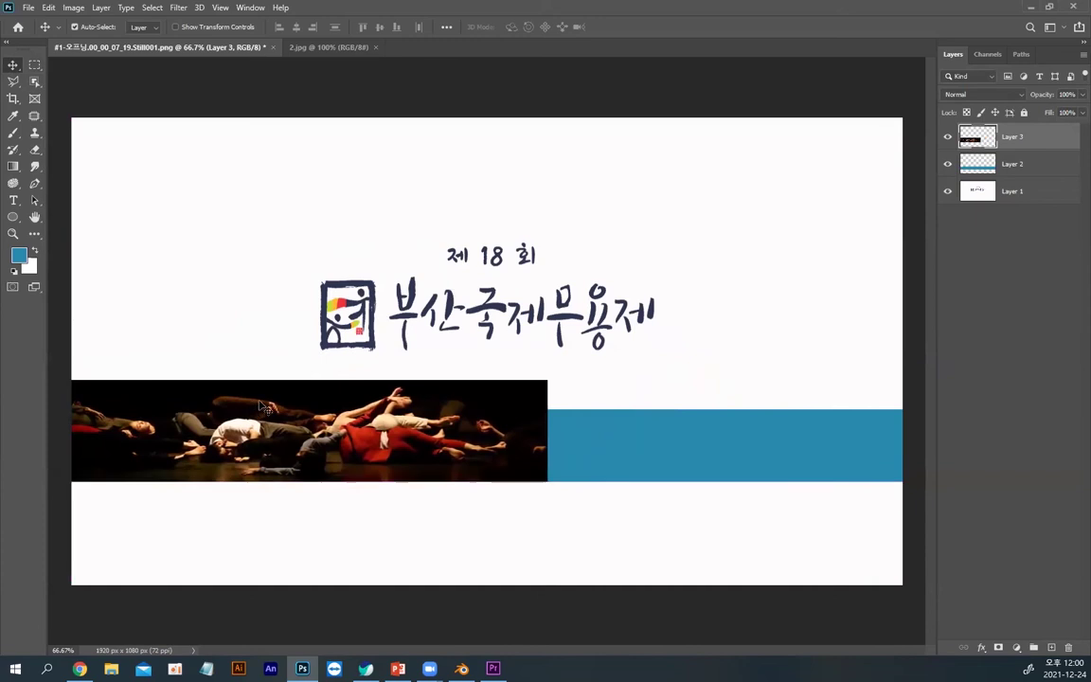
Step: Scale the pasted lying-dancers strip to about 71.45% so its height matches the blue band
{"action": "key", "text": "ctrl+t"}
{"action": "left_click_drag", "start_coordinate": [548, 379], "coordinate": [414, 415]}
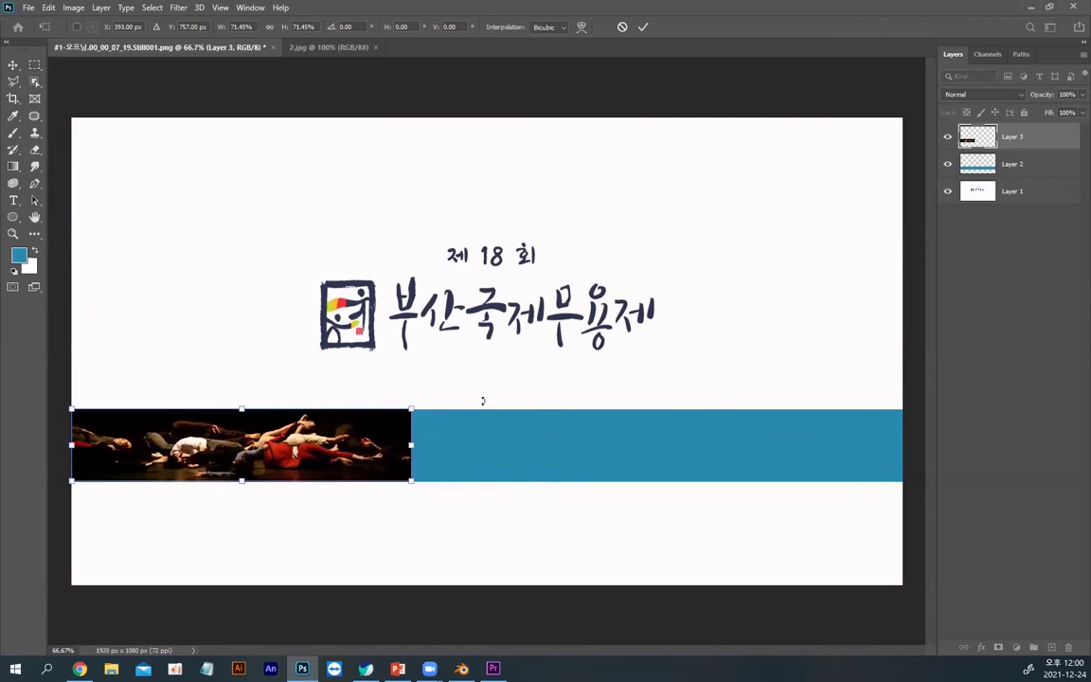
{"action": "key", "text": "Return"}
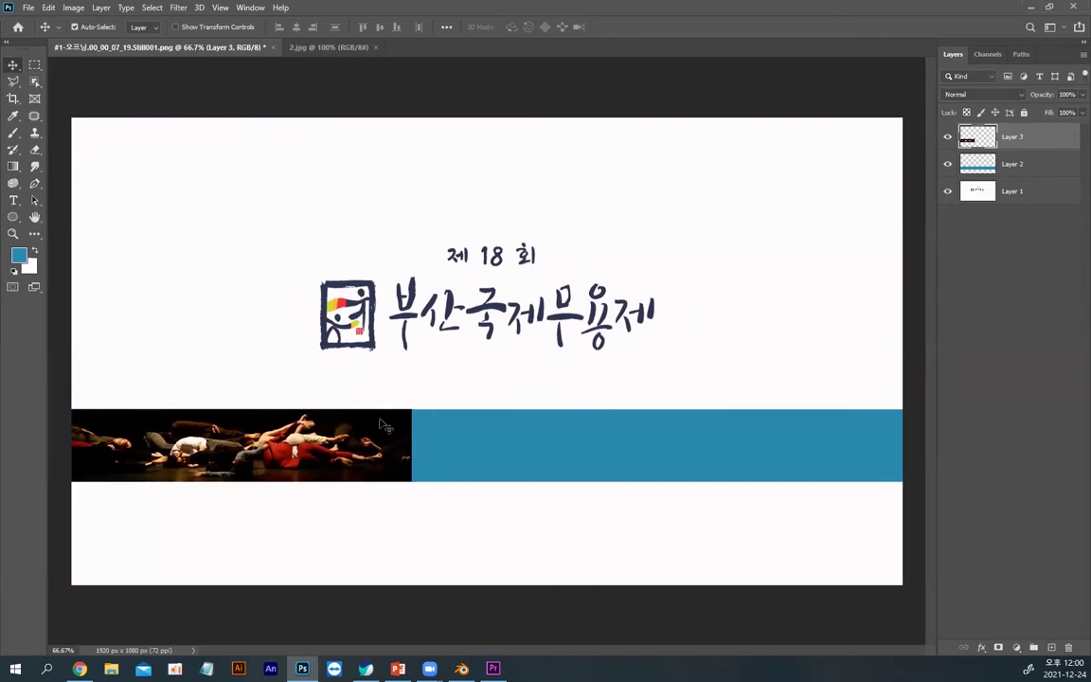
Step: Hide the logo layer and trim the canvas on all four sides based on transparent pixels
{"action": "left_click", "coordinate": [948, 192]}
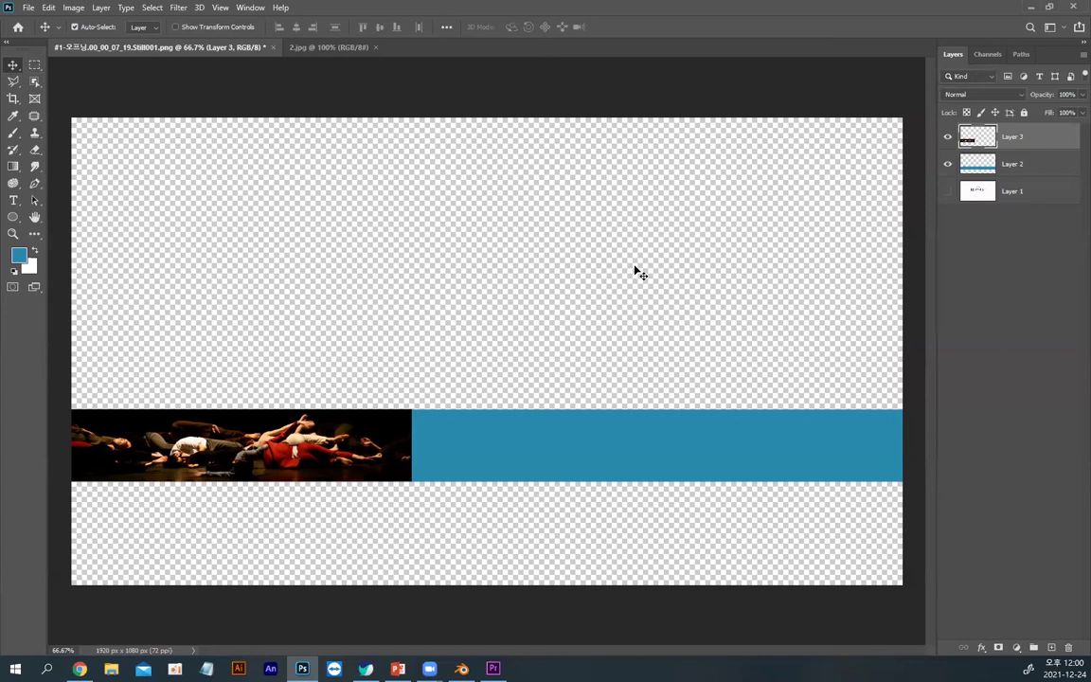
{"action": "left_click", "coordinate": [71, 9]}
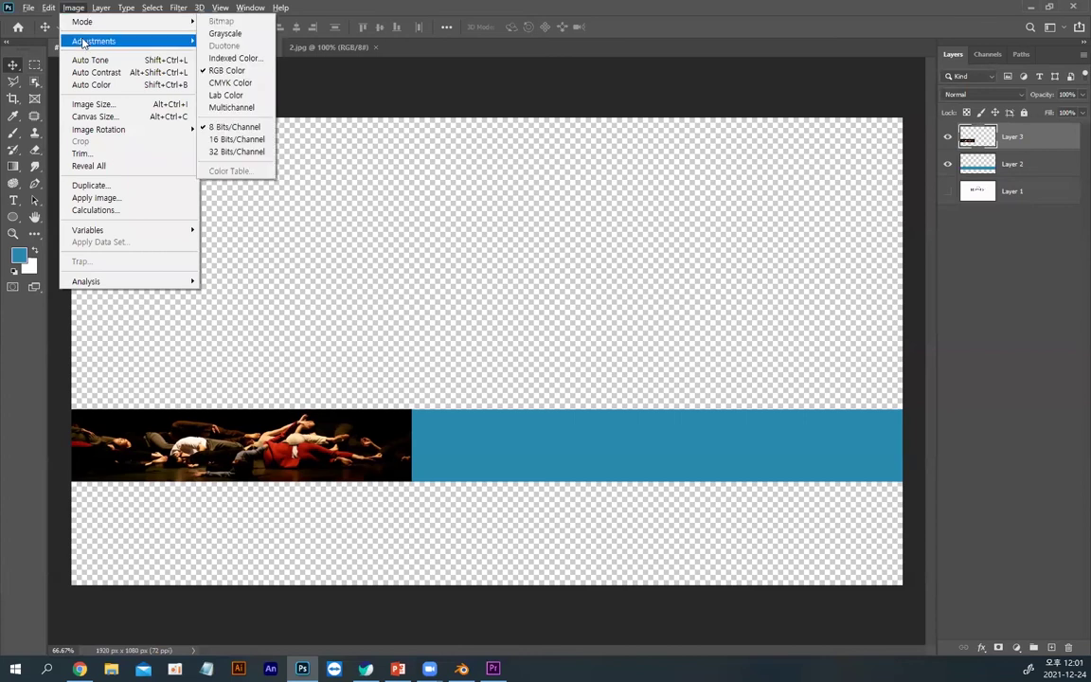
{"action": "left_click", "coordinate": [100, 156]}
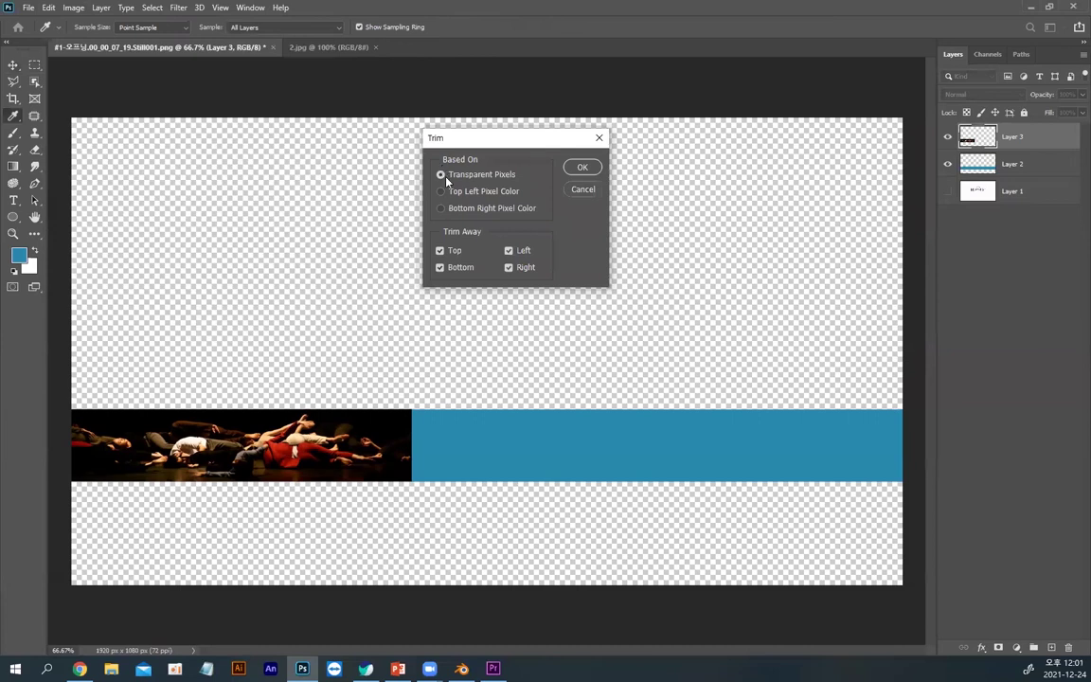
{"action": "left_click", "coordinate": [582, 167]}
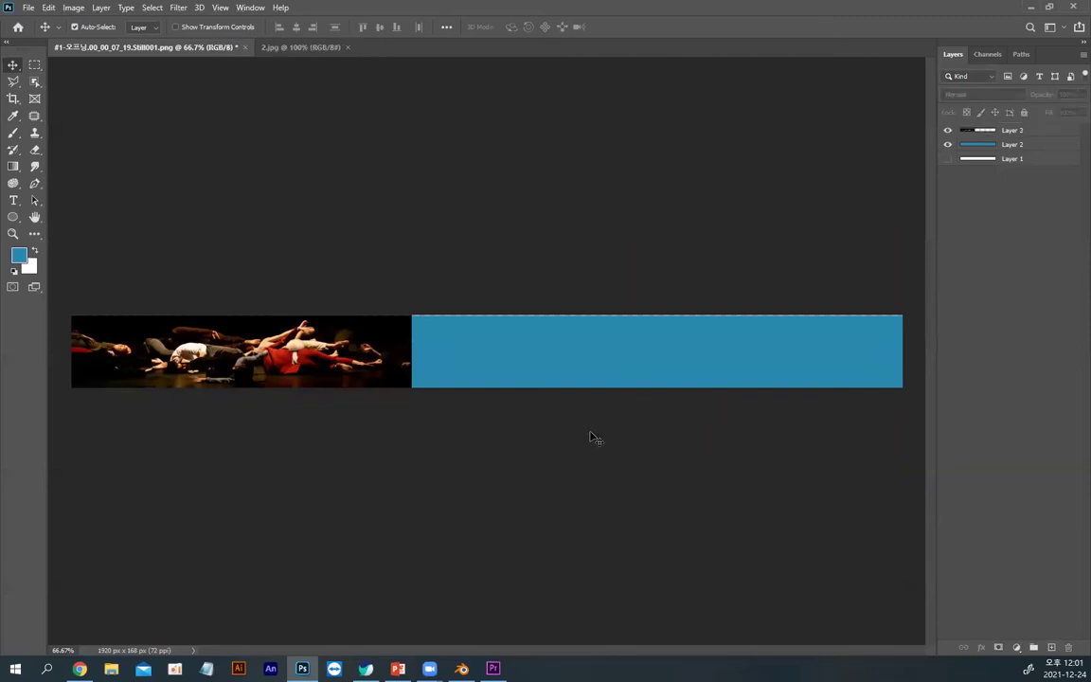
Step: Open 5.jpg from the 무용제 folder and marquee-select a wide horizontal strip across the dancers' upper bodies
{"action": "key", "text": "ctrl+o"}
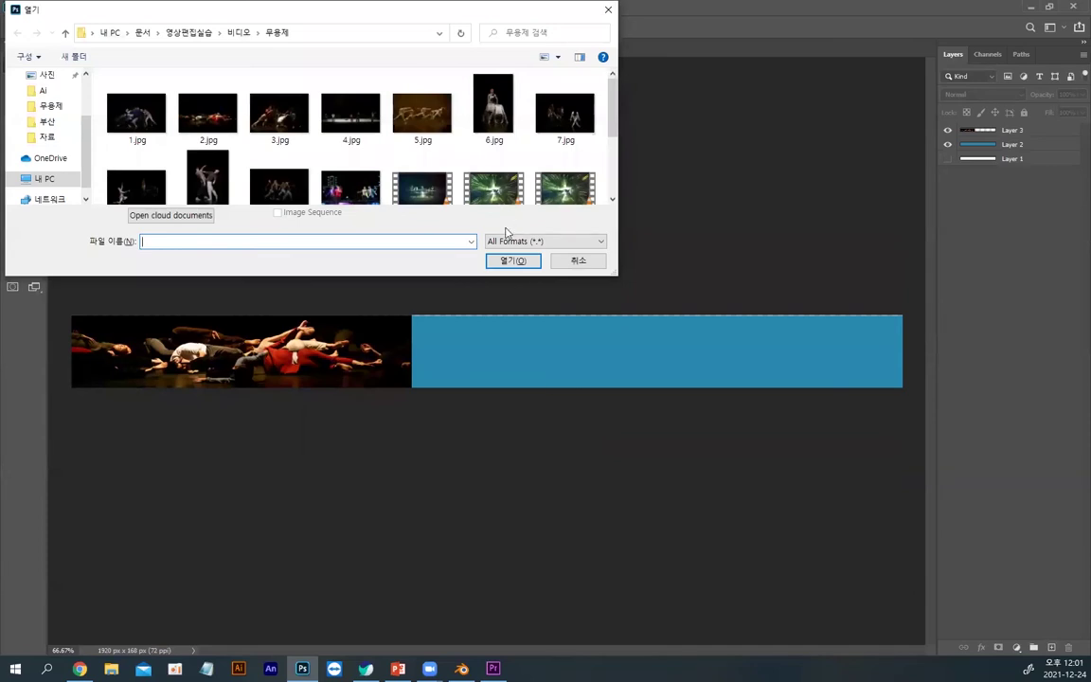
{"action": "double_click", "coordinate": [438, 118]}
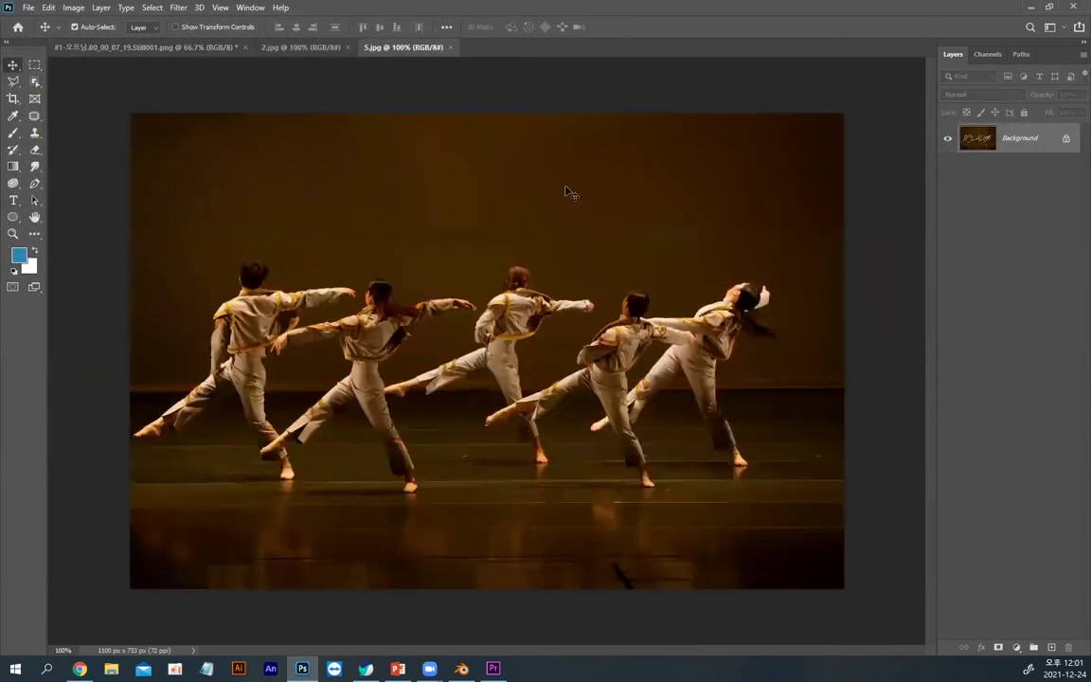
{"action": "left_click", "coordinate": [34, 64]}
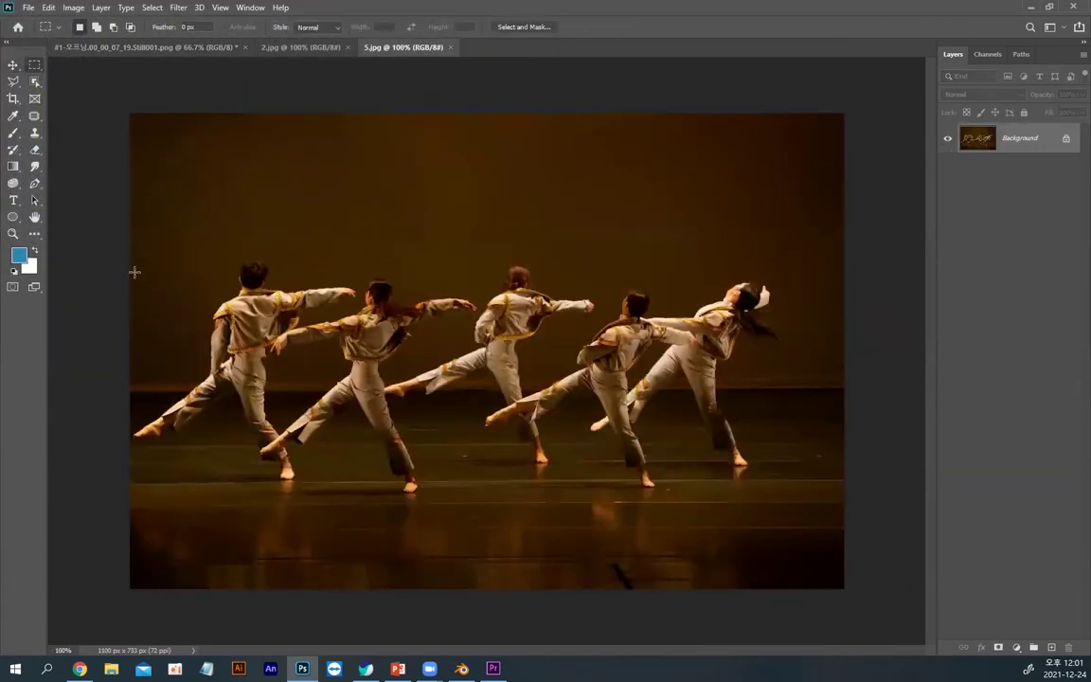
{"action": "left_click_drag", "start_coordinate": [130, 248], "coordinate": [798, 384]}
Step: Paste the 5.jpg strip into the banner on a layer above the blue band and move it to the band's right end
{"action": "left_click", "coordinate": [185, 46]}
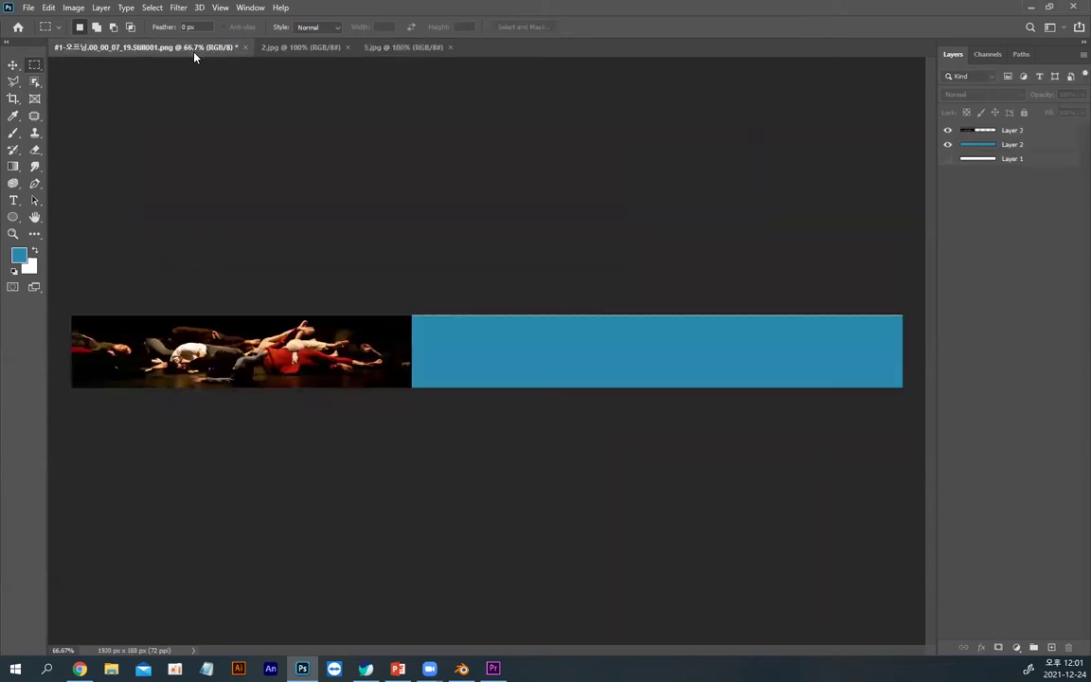
{"action": "left_click", "coordinate": [987, 147], "text": "ctrl"}
{"action": "key", "text": "alt+shift+ctrl+v"}
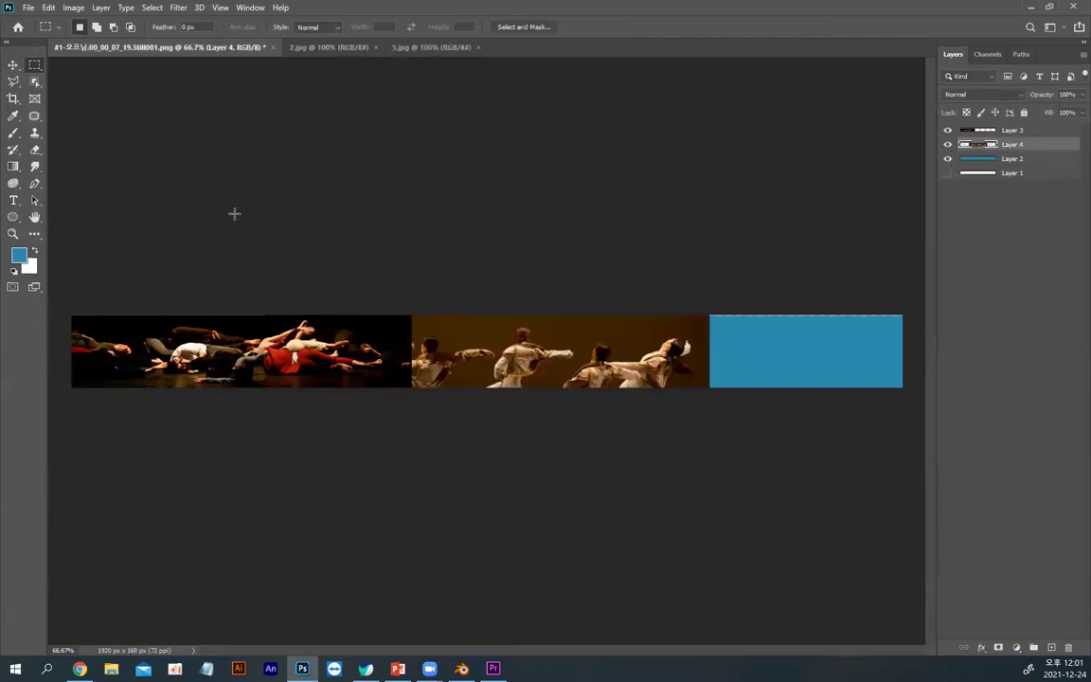
{"action": "left_click", "coordinate": [13, 65]}
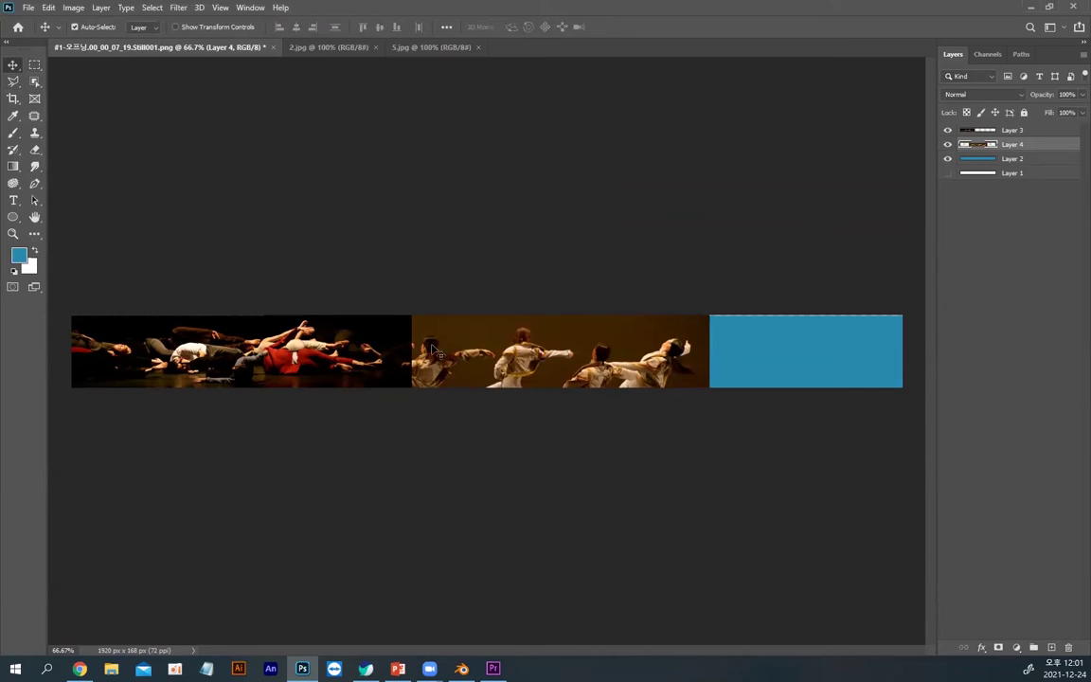
{"action": "left_click_drag", "start_coordinate": [407, 353], "coordinate": [675, 356]}
Step: Set the blend mode of the lying-dancers strip layer to Multiply
{"action": "left_click", "coordinate": [332, 363]}
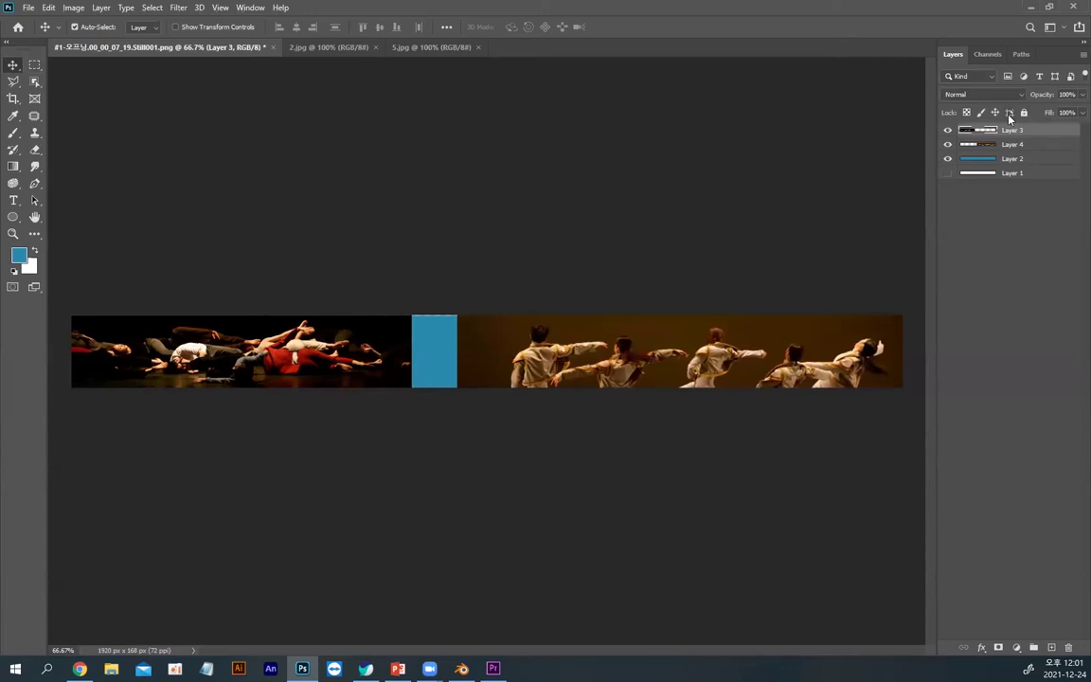
{"action": "left_click", "coordinate": [987, 96]}
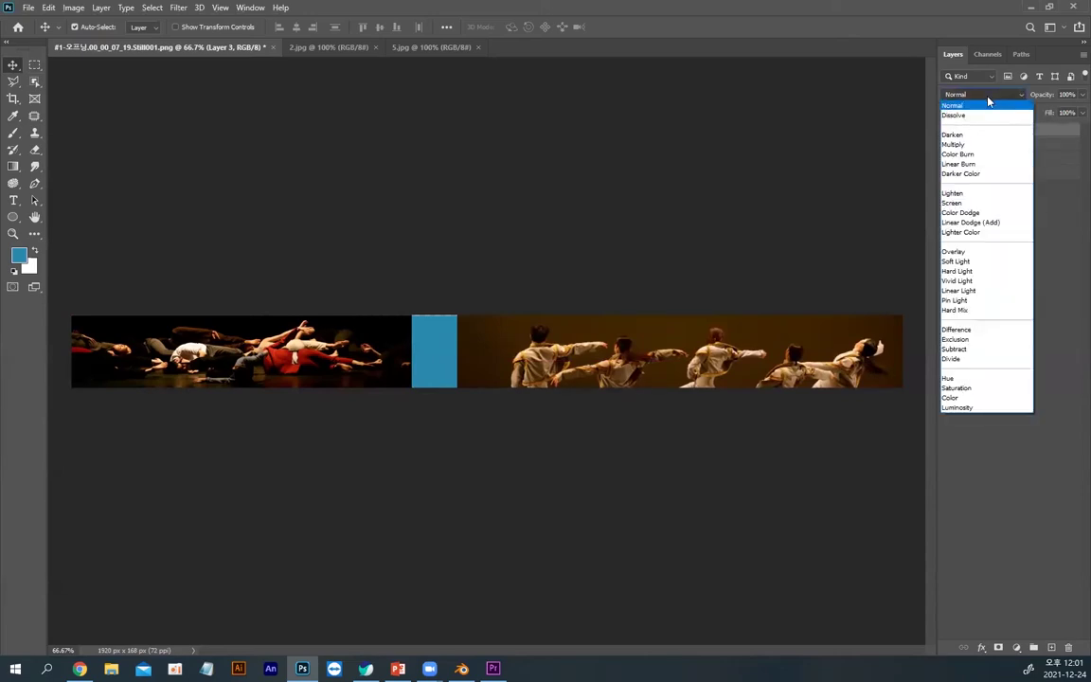
{"action": "left_click", "coordinate": [967, 144]}
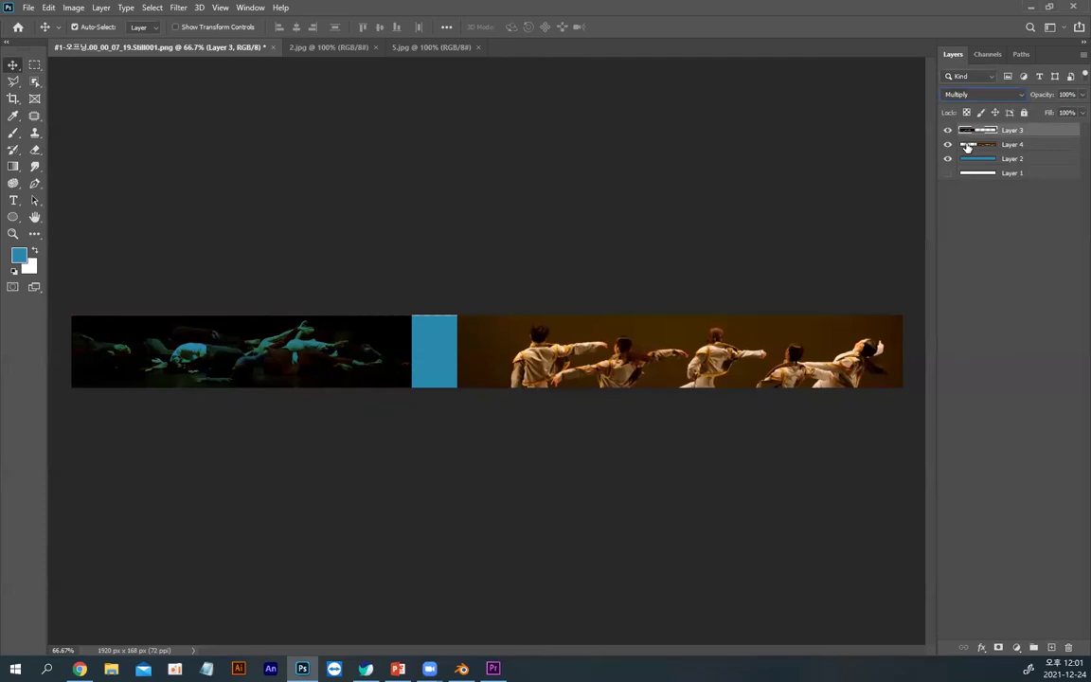
Step: Set the lying-dancers strip's opacity to 43% and swap the two photo strips to opposite ends of the banner
{"action": "left_click", "coordinate": [1081, 94]}
{"action": "left_click_drag", "start_coordinate": [1072, 113], "coordinate": [1047, 113]}
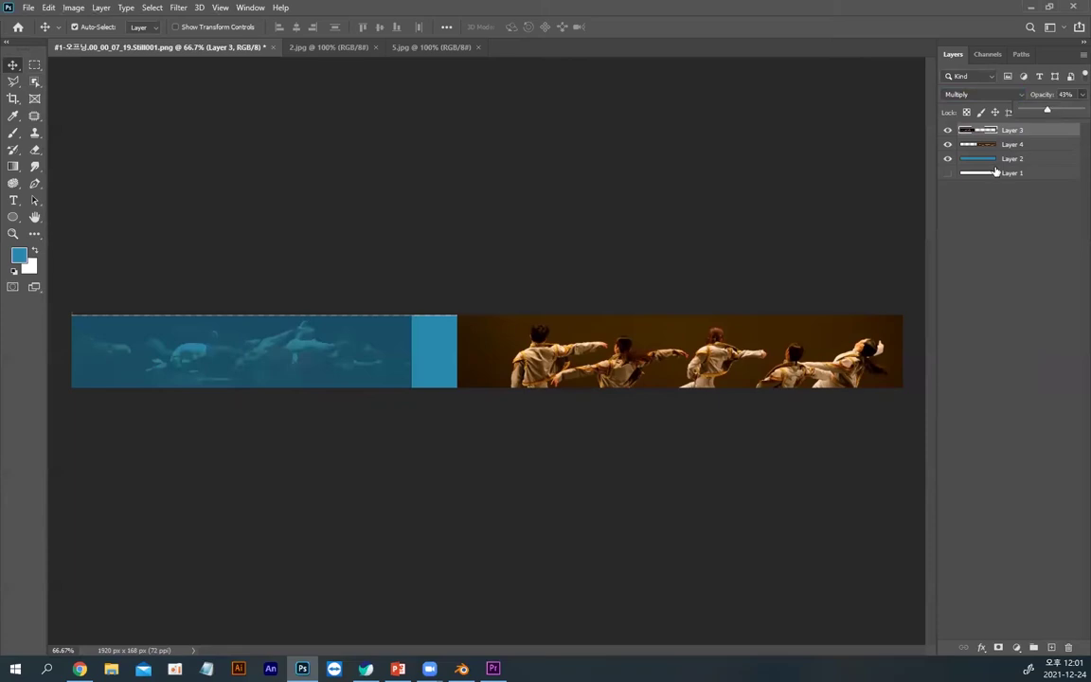
{"action": "left_click_drag", "start_coordinate": [535, 360], "coordinate": [297, 359]}
{"action": "left_click_drag", "start_coordinate": [190, 370], "coordinate": [715, 358]}
{"action": "left_click_drag", "start_coordinate": [435, 361], "coordinate": [261, 357]}
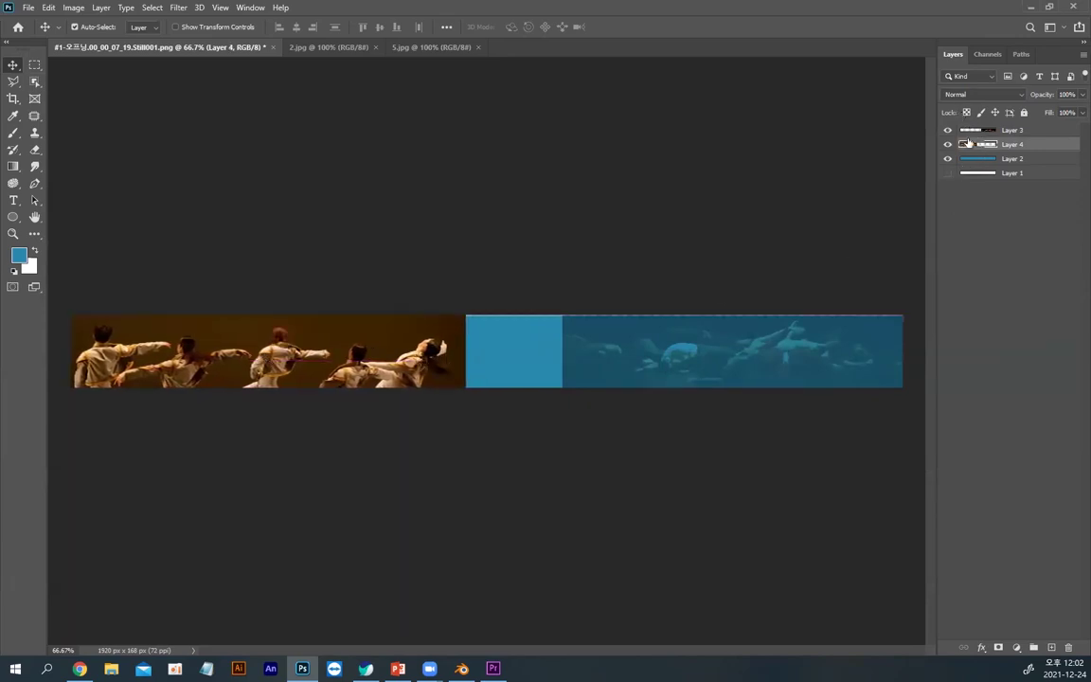
Step: Move the lying-dancers strip against the 5.jpg strip and enlarge it to cover the rest of the blue band
{"action": "left_click_drag", "start_coordinate": [650, 334], "coordinate": [550, 339]}
{"action": "key", "text": "ctrl+t"}
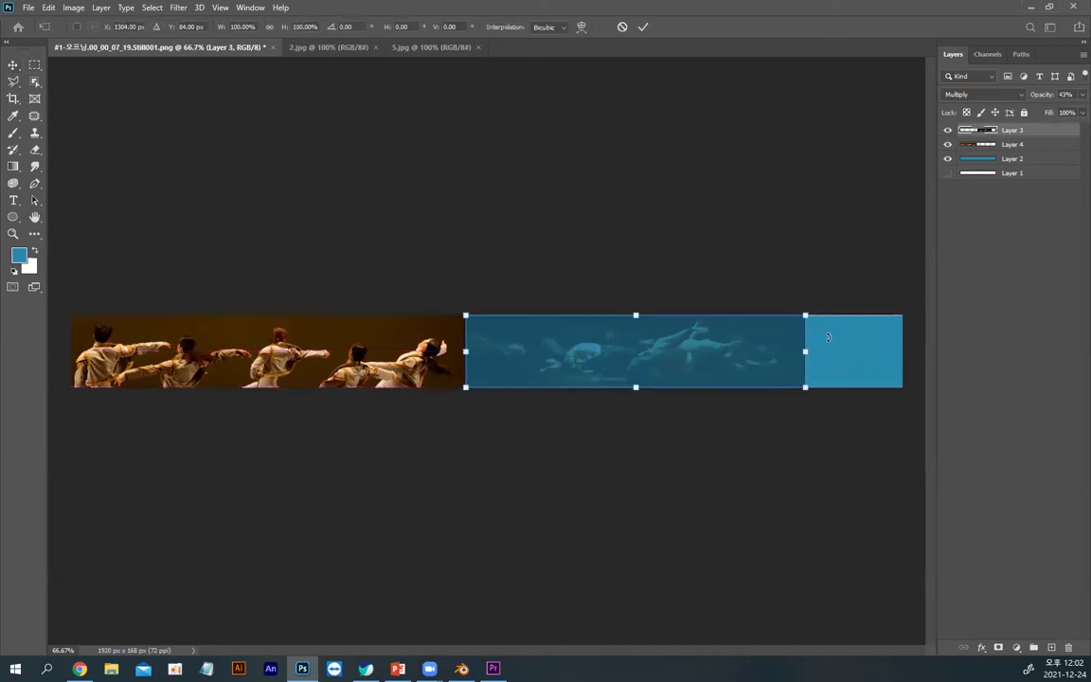
{"action": "left_click_drag", "start_coordinate": [805, 314], "coordinate": [1072, 251]}
{"action": "key", "text": "Return"}
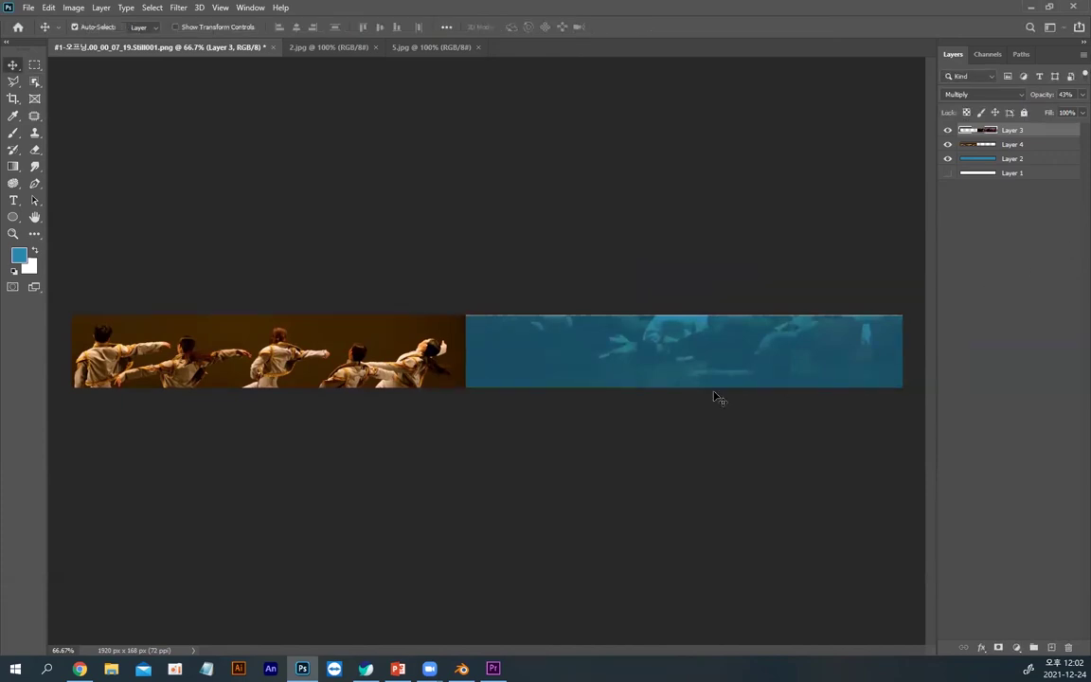
Step: Stretch the blue band slightly upward and shift both photo strips toward the band's left end so they still adjoin
{"action": "left_click", "coordinate": [1008, 160]}
{"action": "key", "text": "ctrl+t"}
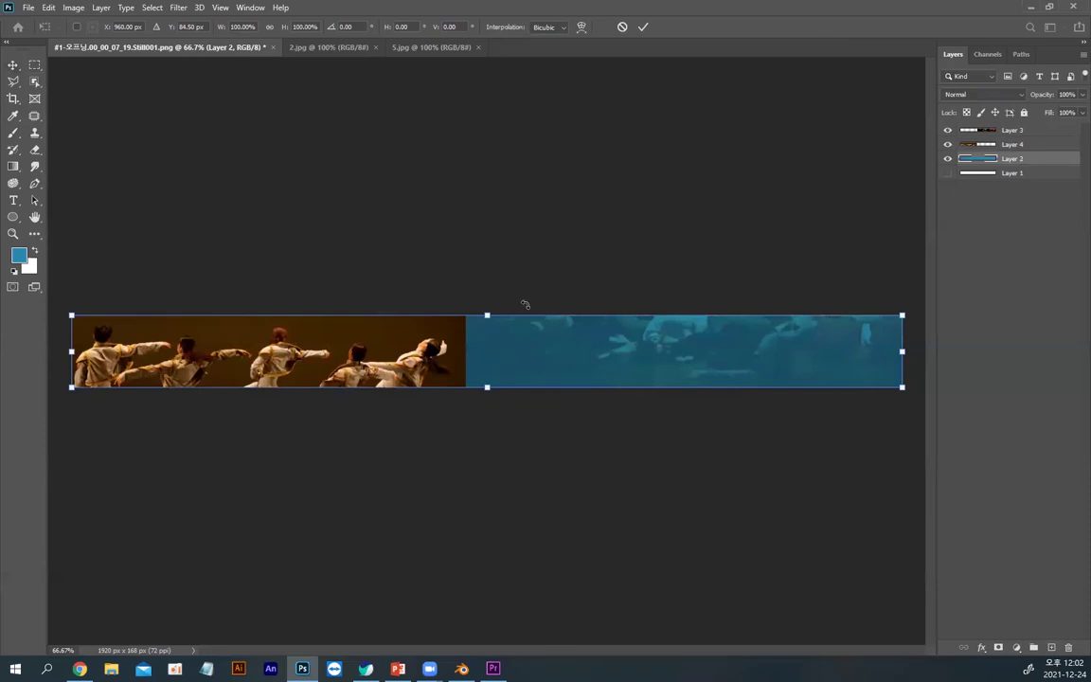
{"action": "left_click_drag", "start_coordinate": [487, 314], "coordinate": [487, 307]}
{"action": "key", "text": "Return"}
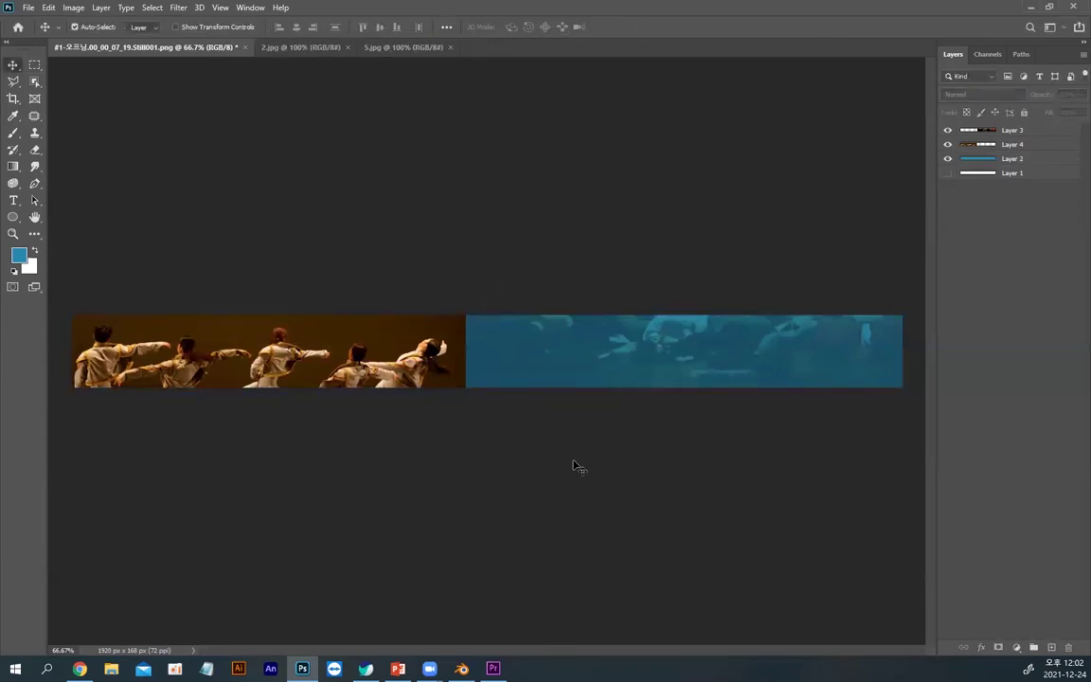
{"action": "left_click_drag", "start_coordinate": [458, 360], "coordinate": [366, 368]}
{"action": "left_click_drag", "start_coordinate": [519, 366], "coordinate": [460, 360]}
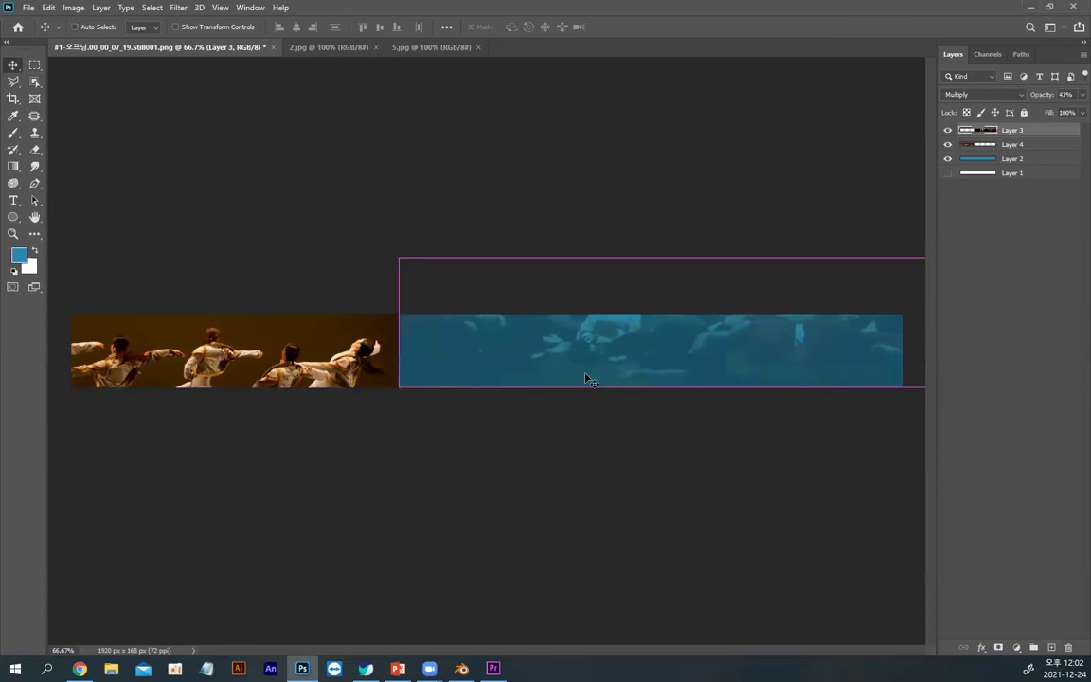
Step: Save the banner as 타이틀띠.psd in the 비디오 folder with its layers and close all open documents
{"action": "key", "text": "ctrl+shift+s"}
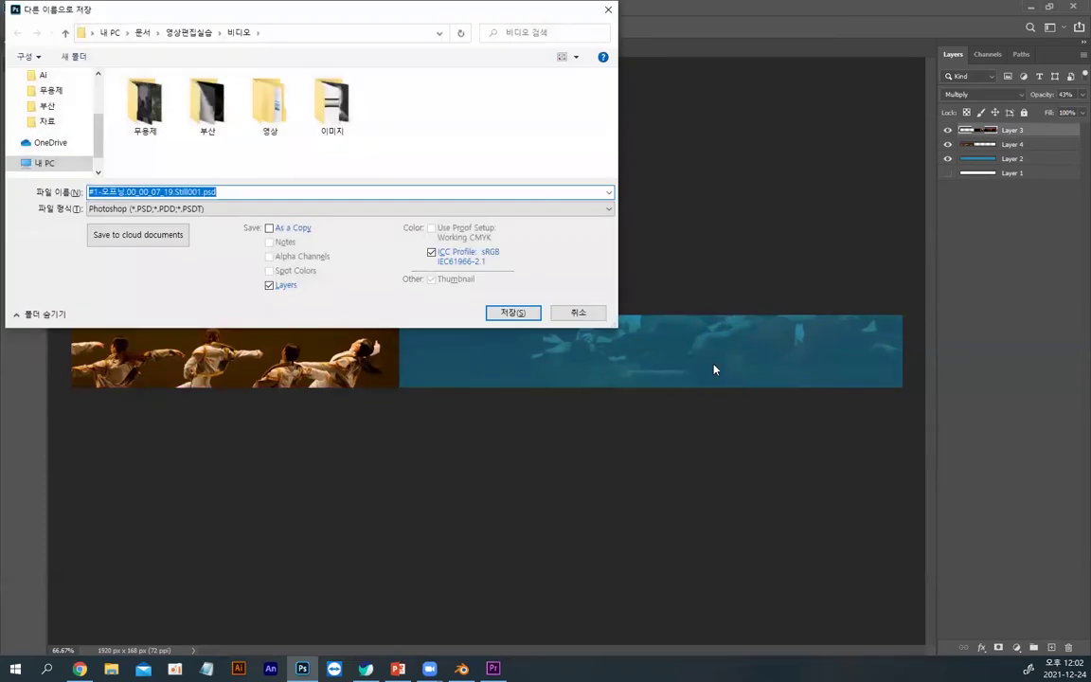
{"action": "type", "text": "ㅁ"}
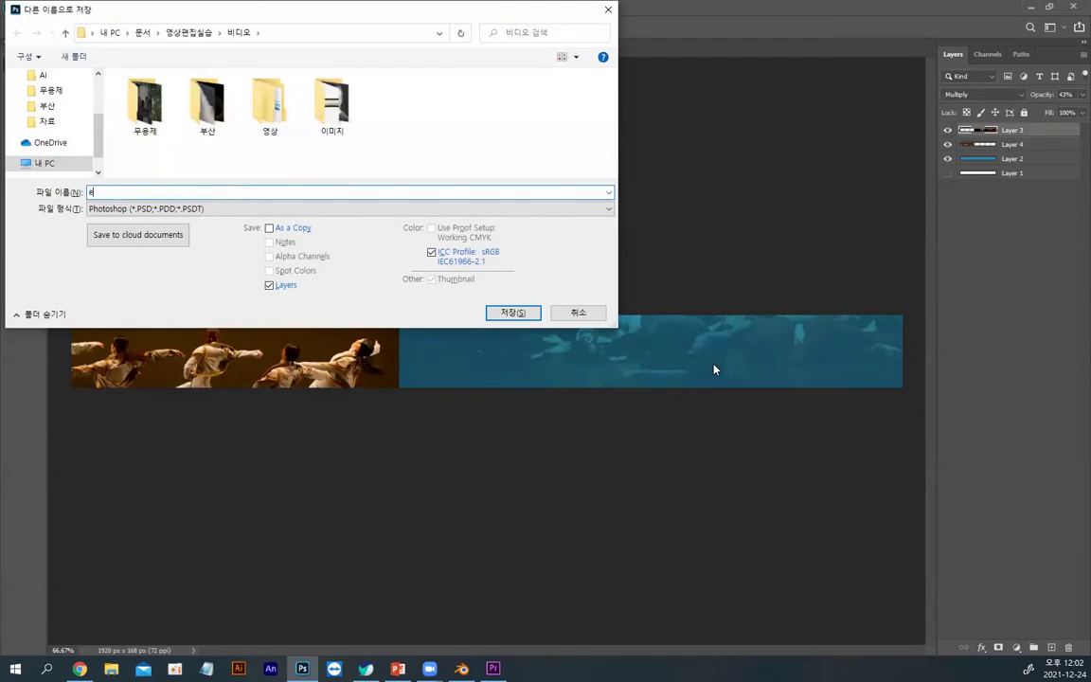
{"action": "type", "text": "xx"}
{"action": "type", "text": "타이틀띠"}
{"action": "key", "text": "Return"}
{"action": "key", "text": "Return"}
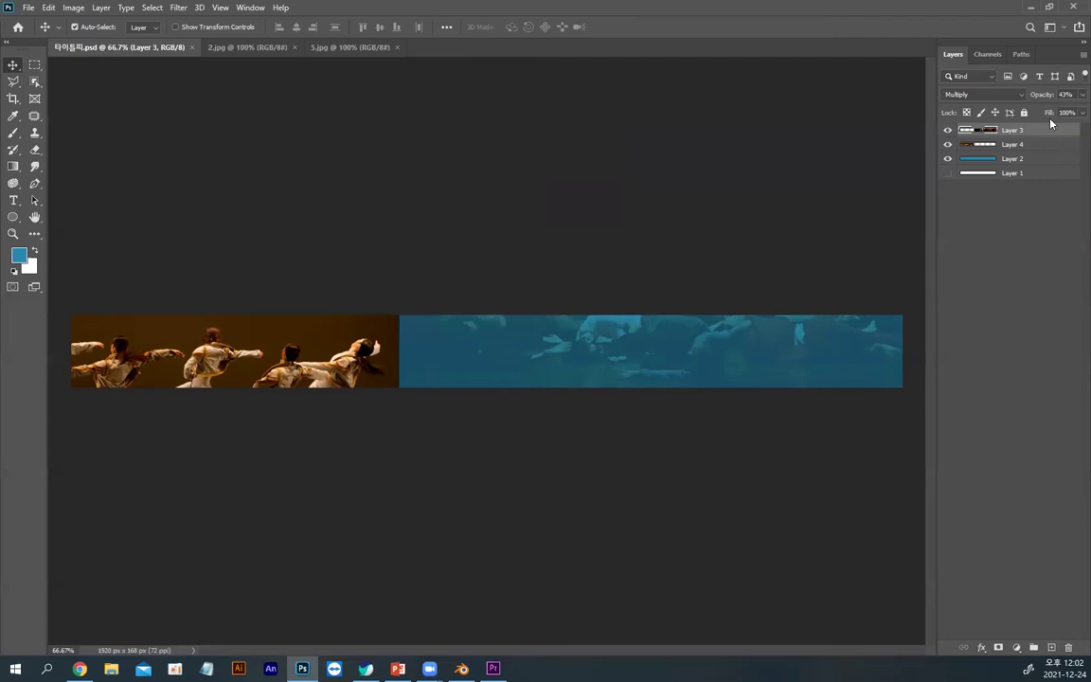
{"action": "key", "text": "ctrl+alt+w"}
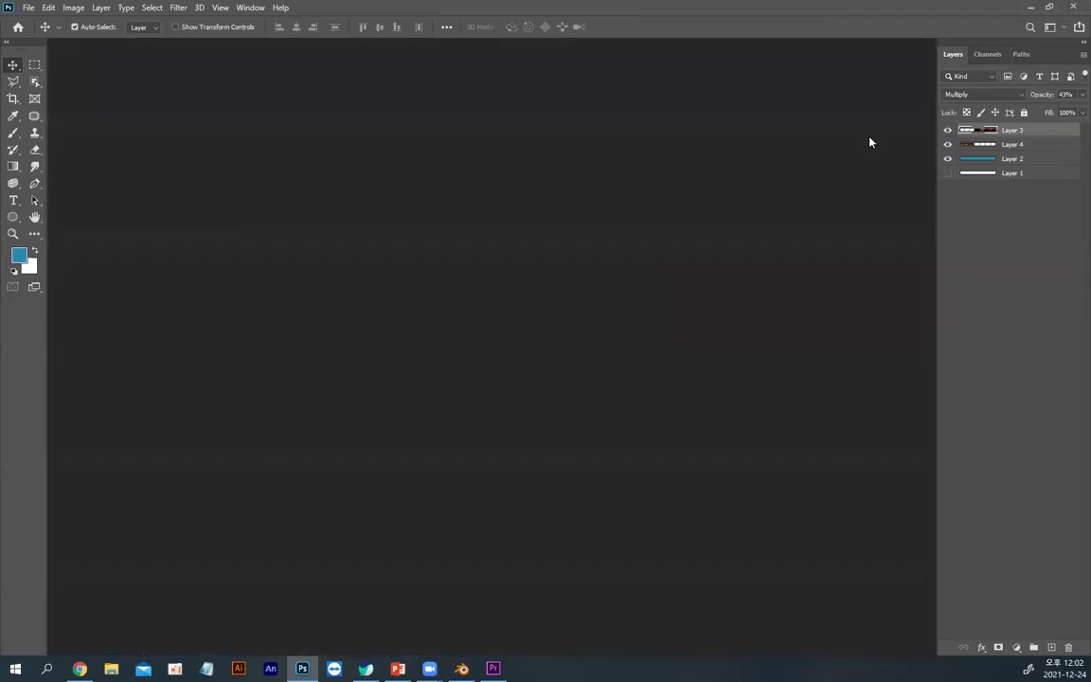
Step: Switch to Premiere Pro, create a new bin in the project root and move Color Matte-1 and BIDF_KOR.ai into it
{"action": "left_click", "coordinate": [492, 668]}
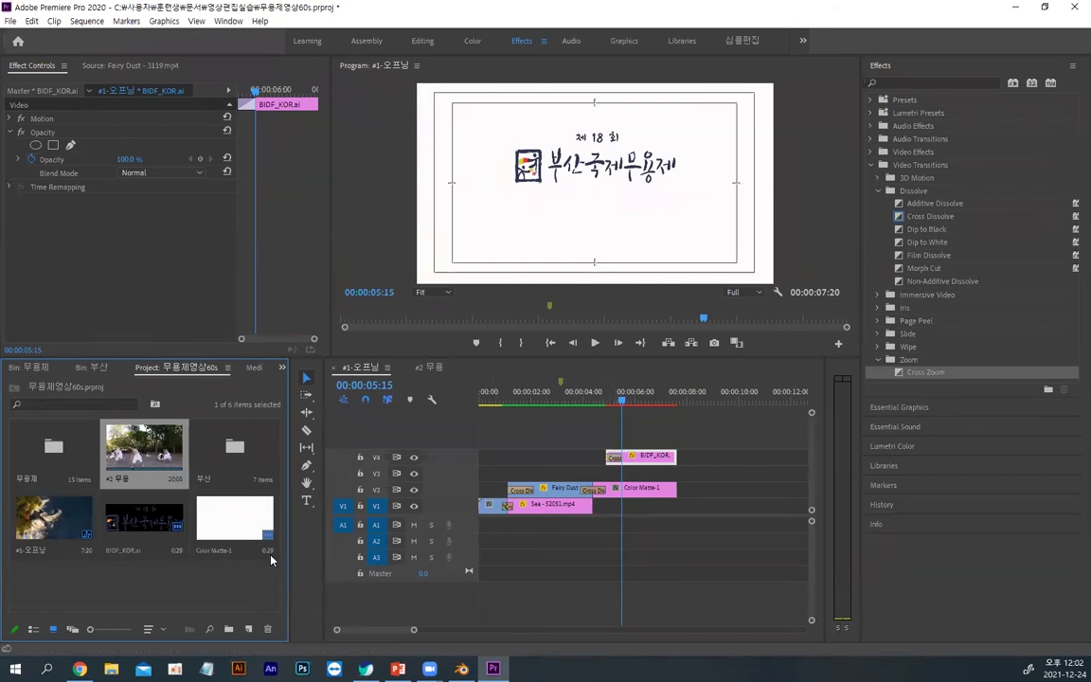
{"action": "left_click", "coordinate": [201, 573]}
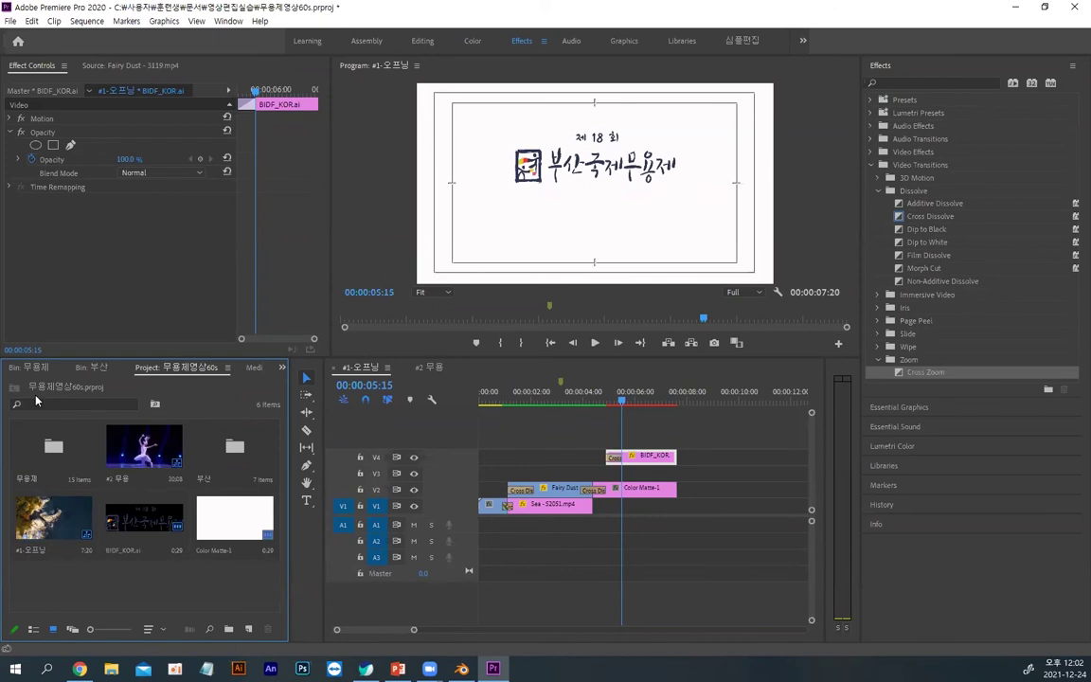
{"action": "right_click", "coordinate": [130, 569]}
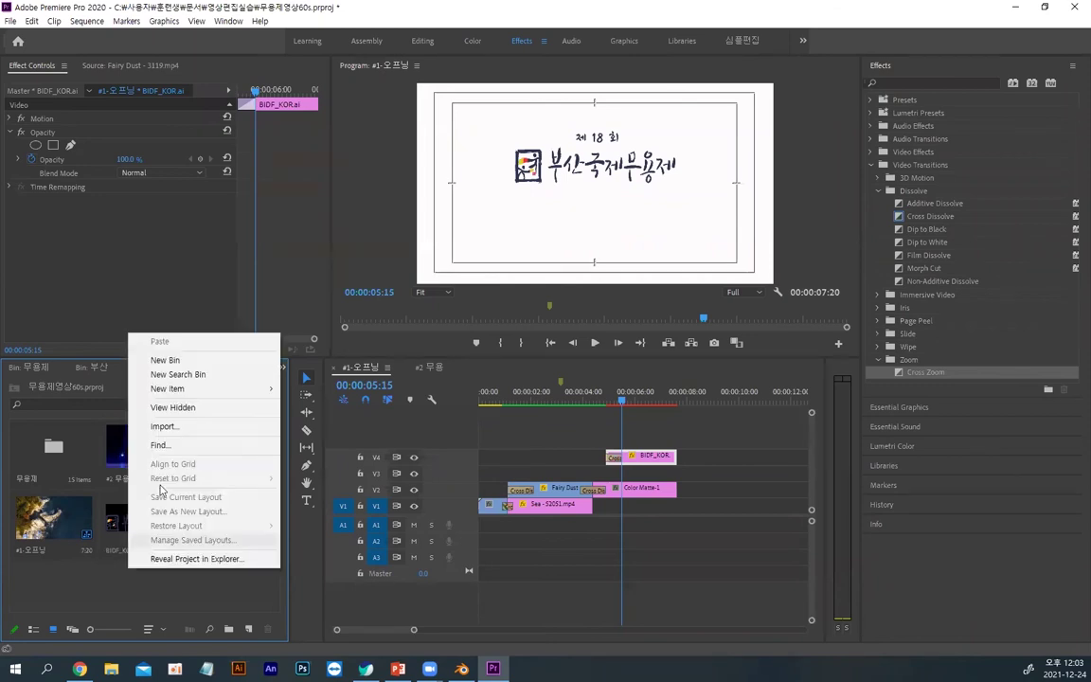
{"action": "left_click", "coordinate": [177, 361]}
{"action": "left_click", "coordinate": [217, 508]}
{"action": "left_click_drag", "start_coordinate": [216, 508], "coordinate": [44, 576]}
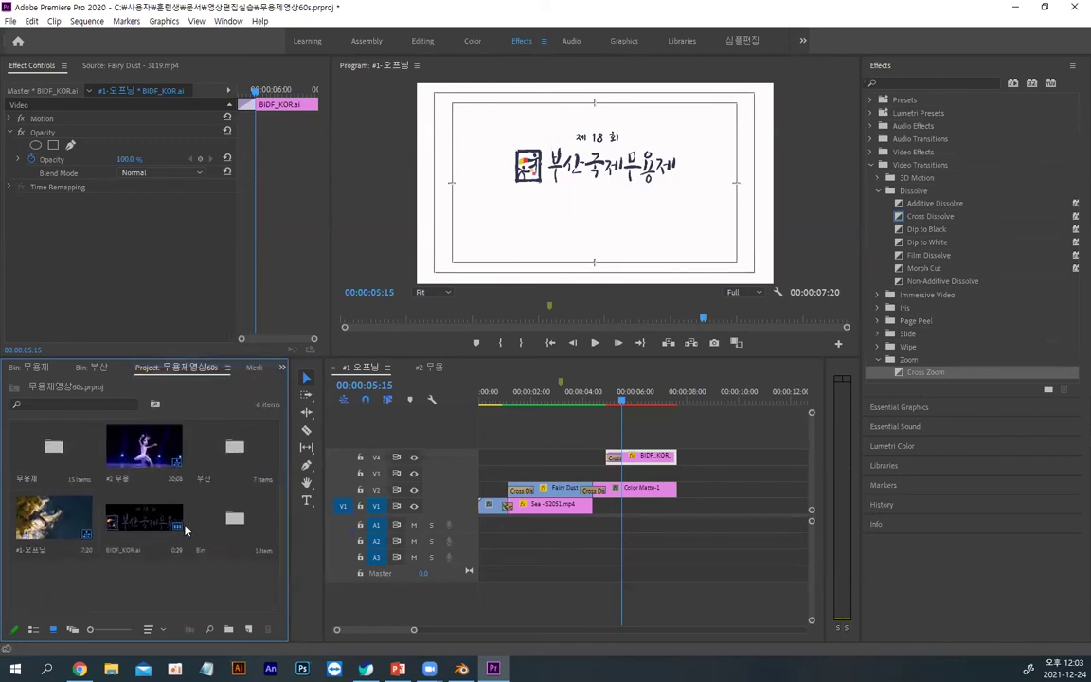
{"action": "left_click_drag", "start_coordinate": [186, 531], "coordinate": [118, 530]}
Step: Rename the new bin as 이미지들
{"action": "left_click", "coordinate": [112, 554]}
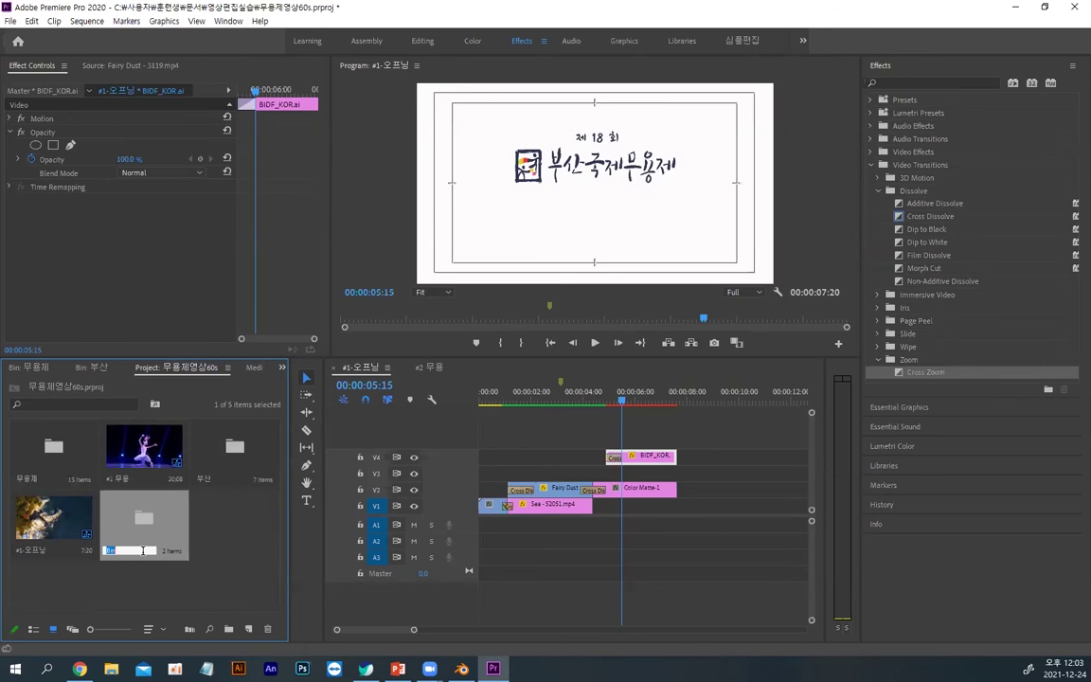
{"action": "type", "text": "이미지들"}
{"action": "key", "text": "Return"}
{"action": "left_click", "coordinate": [173, 569]}
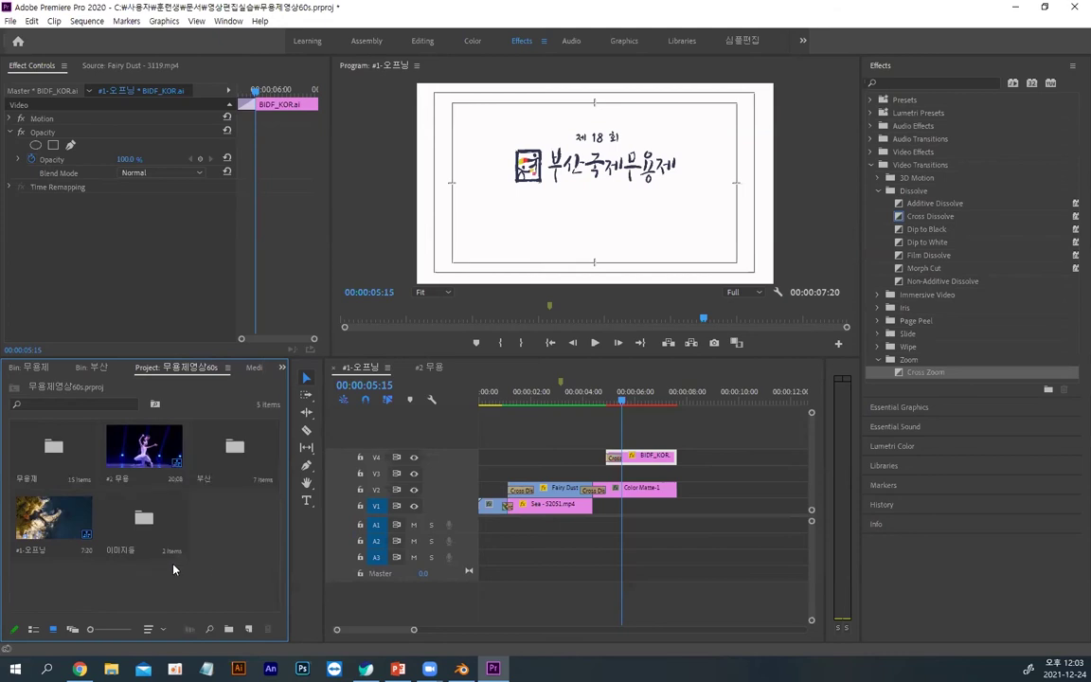
Step: Import 타이틀띠.psd from the 비디오 folder into the 이미지들 bin
{"action": "double_click", "coordinate": [149, 531]}
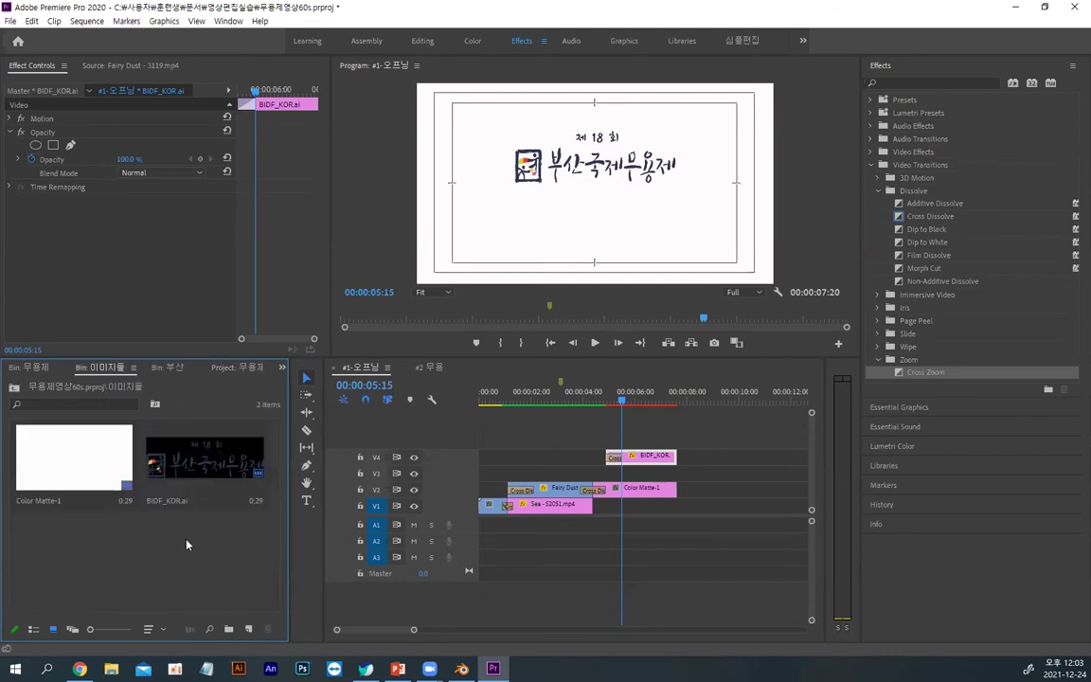
{"action": "double_click", "coordinate": [136, 554]}
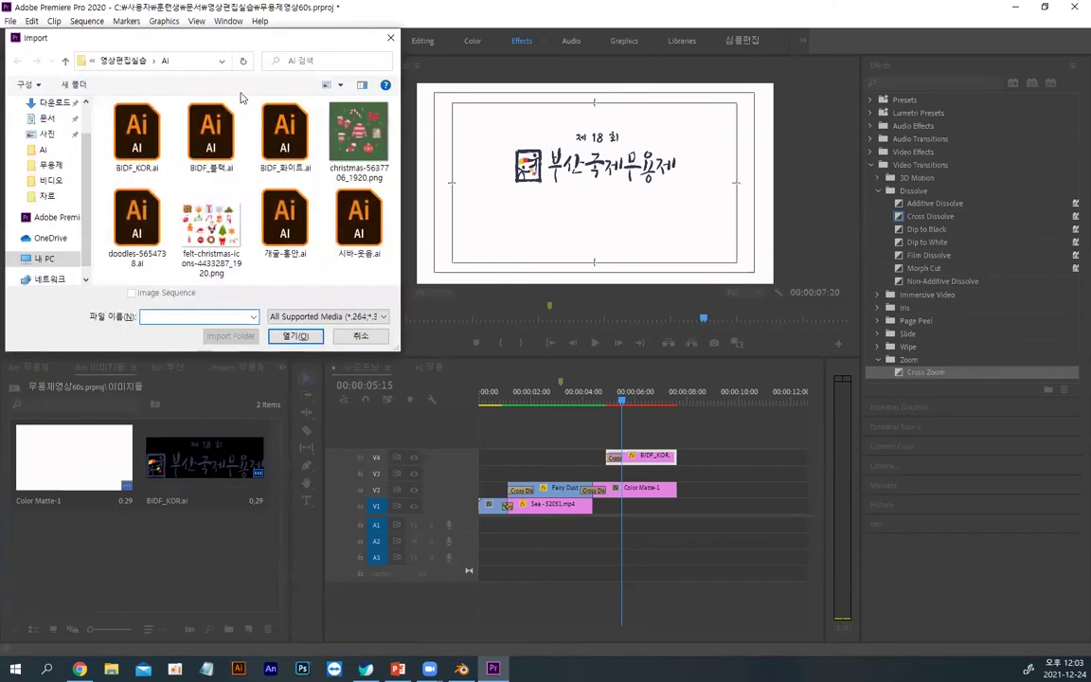
{"action": "left_click", "coordinate": [123, 61]}
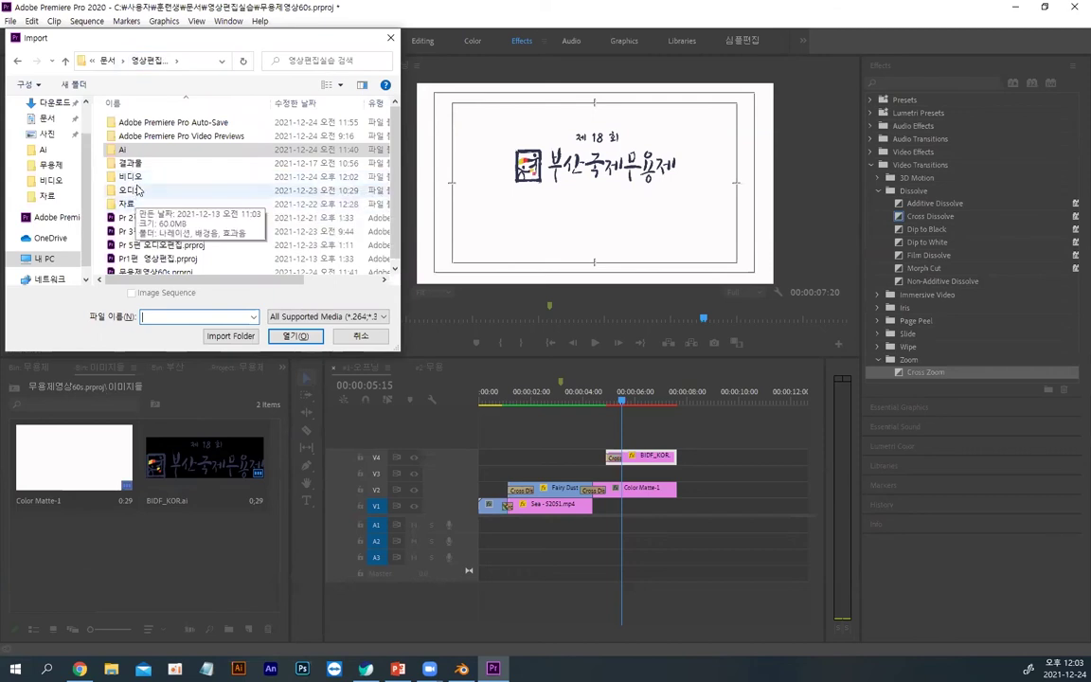
{"action": "left_click", "coordinate": [134, 178]}
{"action": "double_click", "coordinate": [135, 180]}
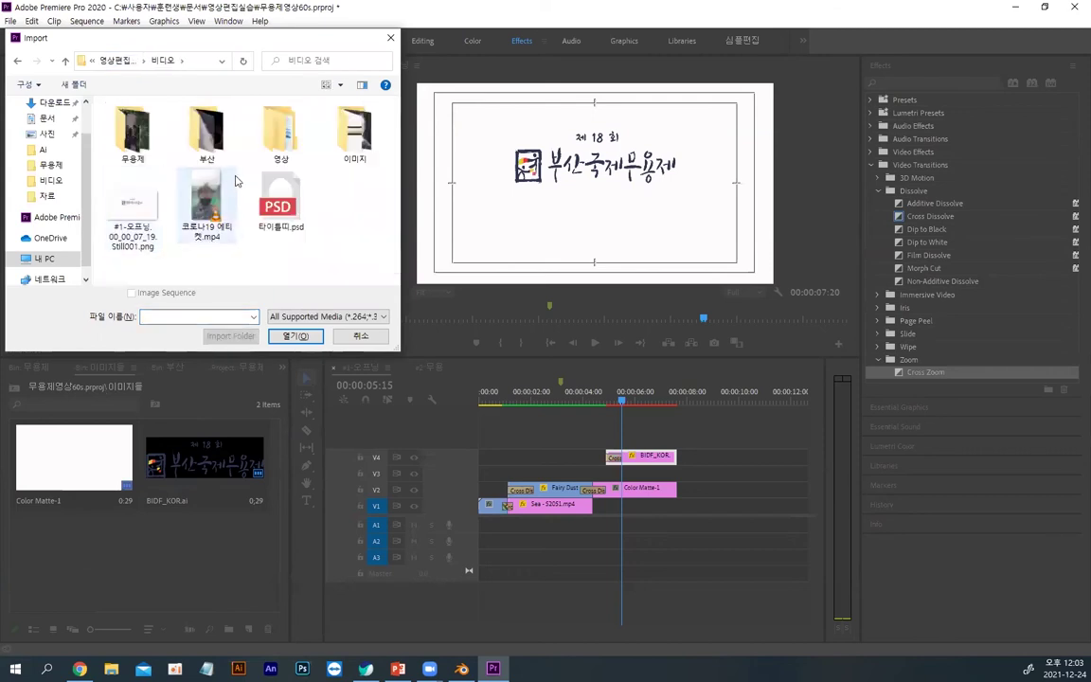
{"action": "left_click", "coordinate": [276, 198]}
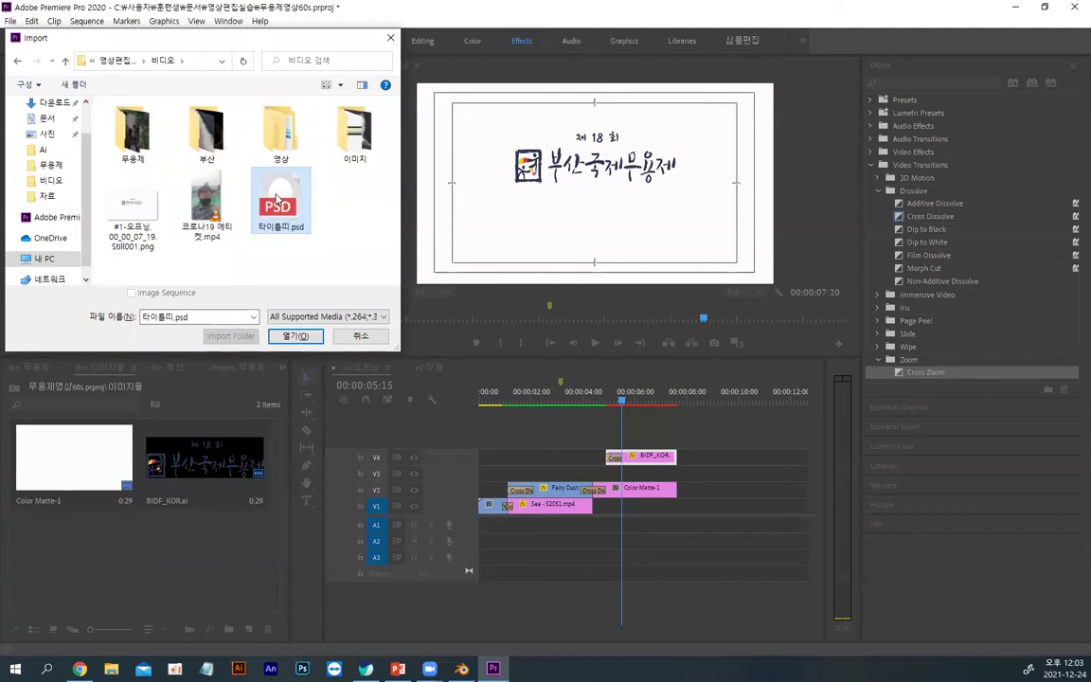
{"action": "double_click", "coordinate": [277, 199]}
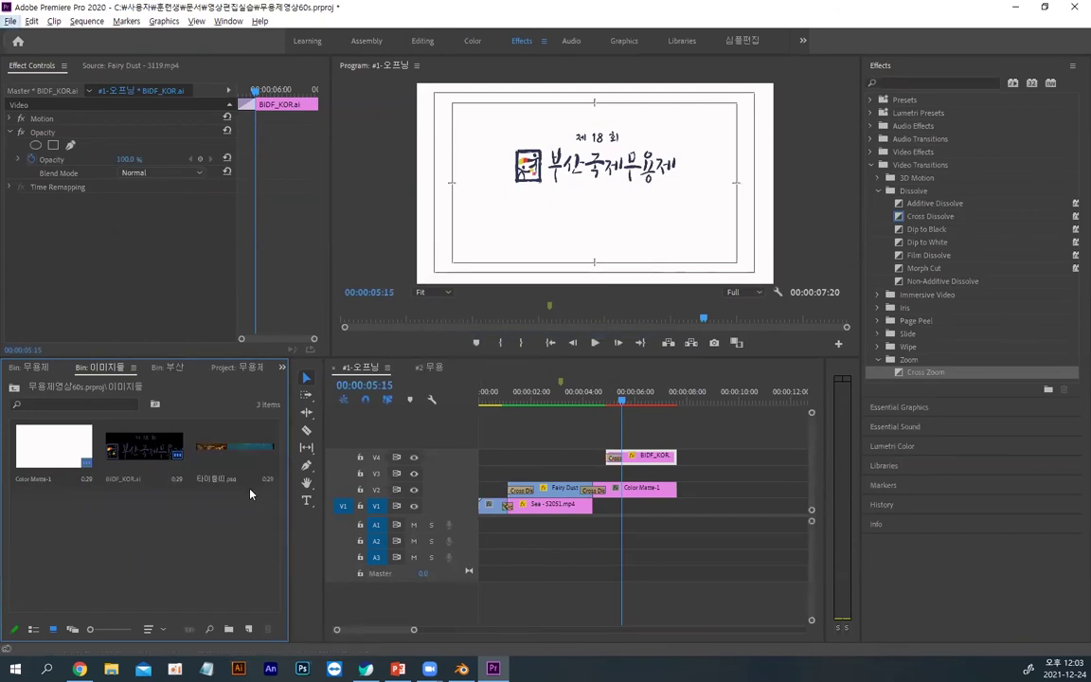
Step: Place 타이틀띠.psd on V3 beneath the logo clip and align the title clips to end at 00:00:08:08, starting the logo at 00:00:05:15
{"action": "left_click_drag", "start_coordinate": [232, 462], "coordinate": [622, 478]}
{"action": "left_click", "coordinate": [623, 479]}
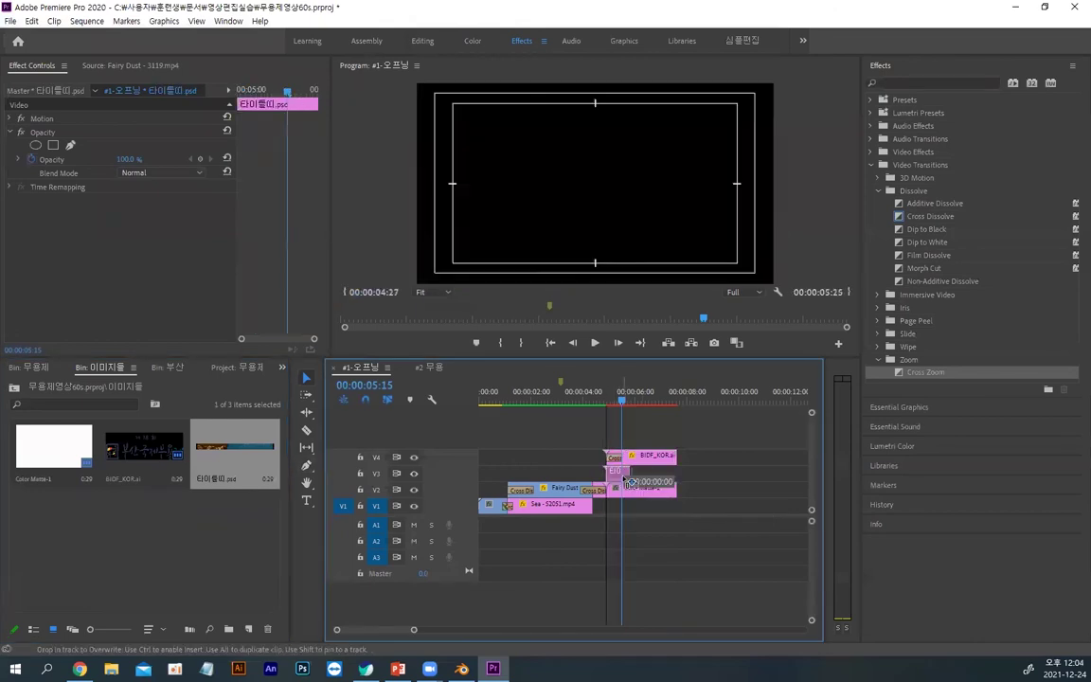
{"action": "left_click_drag", "start_coordinate": [628, 473], "coordinate": [685, 472]}
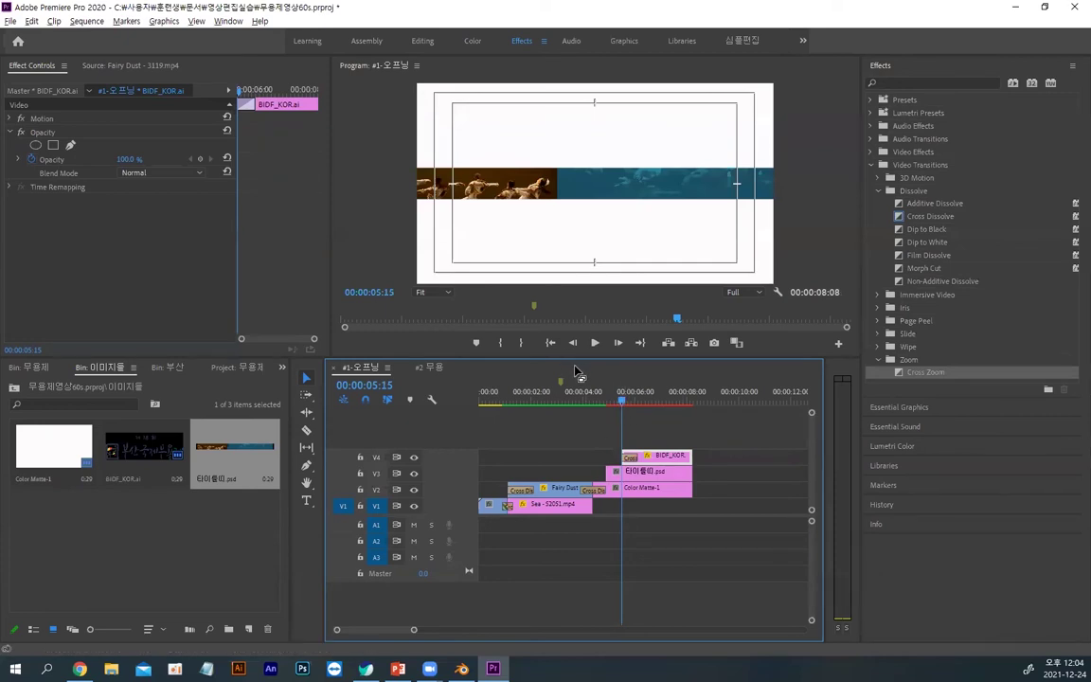
Step: Reposition the 타이틀띠.psd banner lower in the frame so it sits below the festival logo
{"action": "left_click_drag", "start_coordinate": [623, 406], "coordinate": [659, 401]}
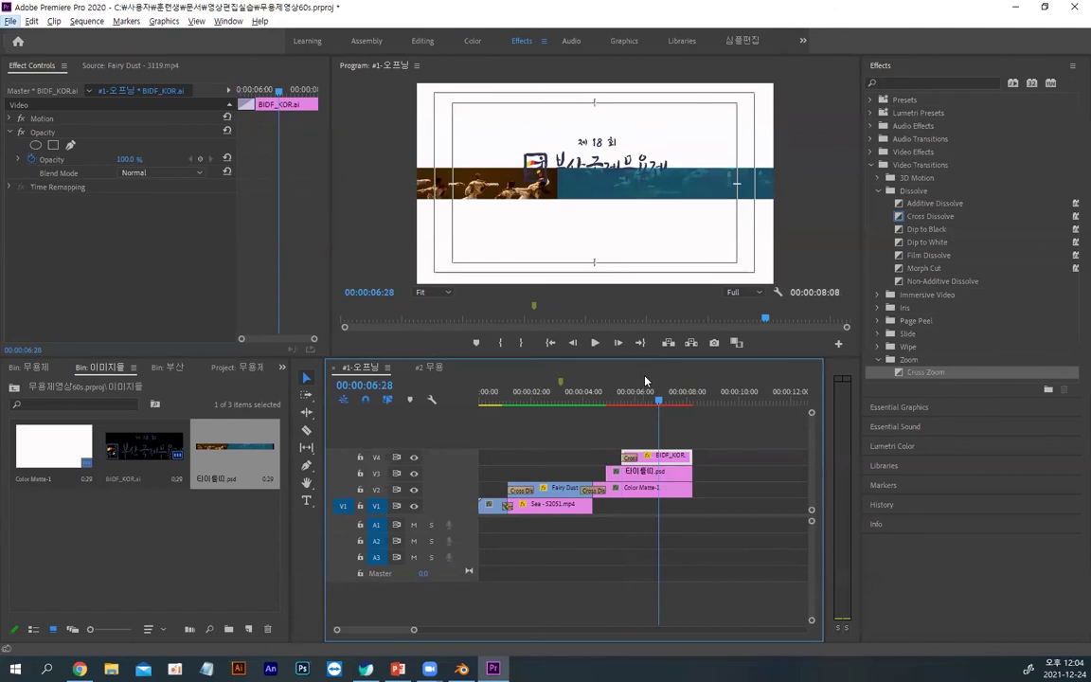
{"action": "left_click", "coordinate": [660, 471]}
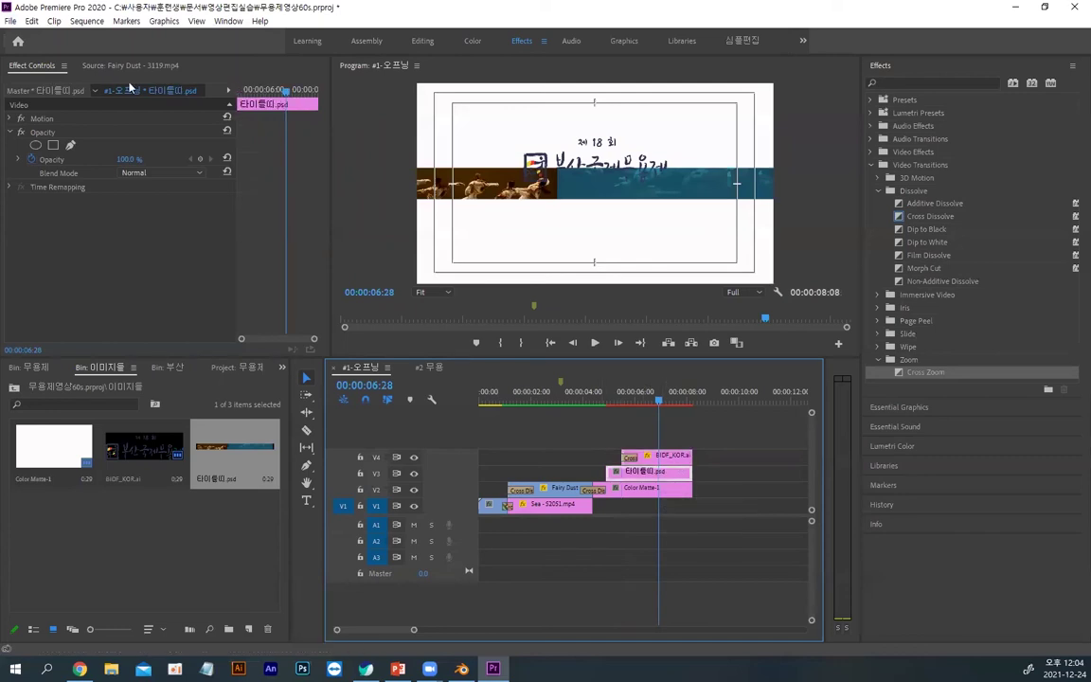
{"action": "left_click", "coordinate": [51, 119]}
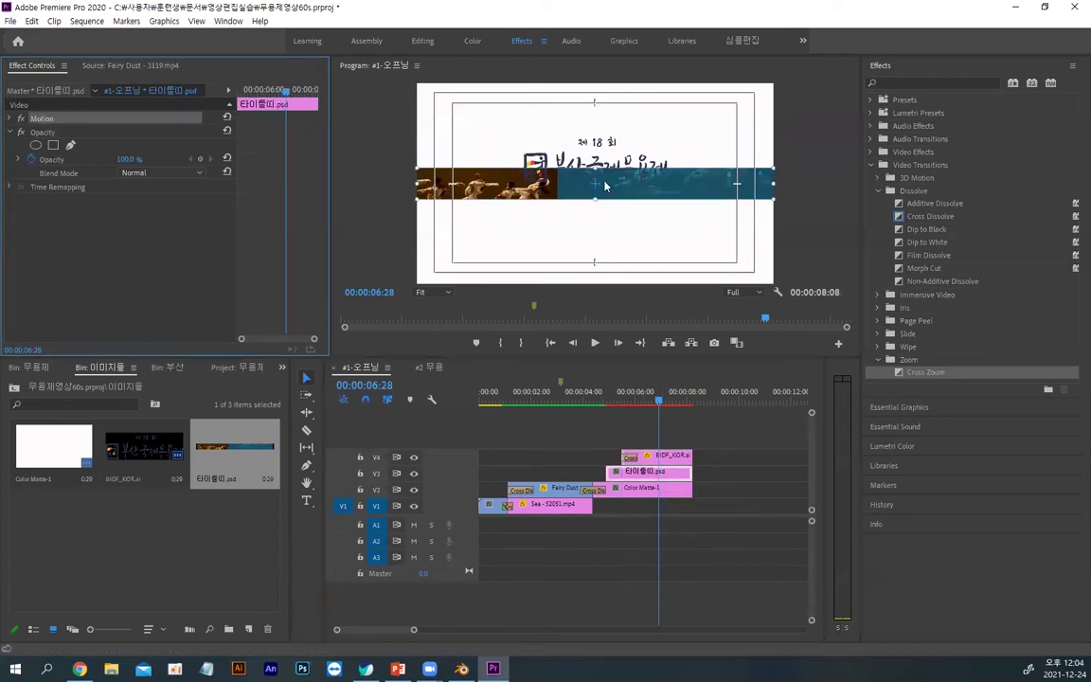
{"action": "left_click_drag", "start_coordinate": [610, 192], "coordinate": [613, 229]}
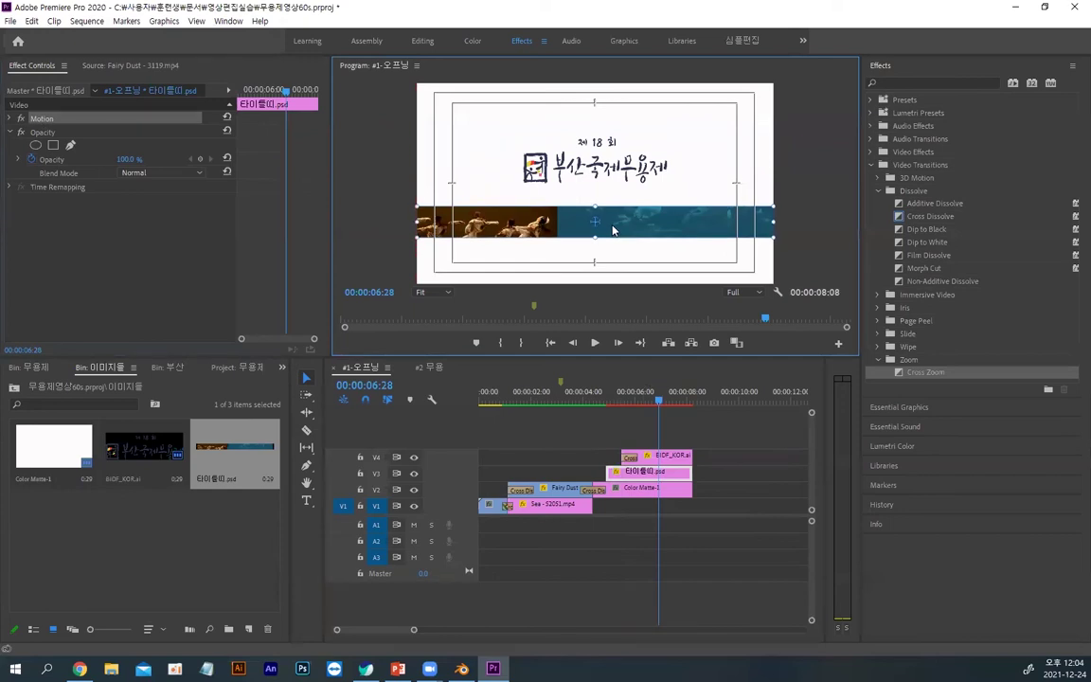
{"action": "key", "text": "alt"}
Step: Apply a 17-frame Cross Dissolve to the start of the 타이틀띠.psd clip and shorten the logo's Cross Zoom to 14 frames
{"action": "left_click_drag", "start_coordinate": [649, 392], "coordinate": [623, 401]}
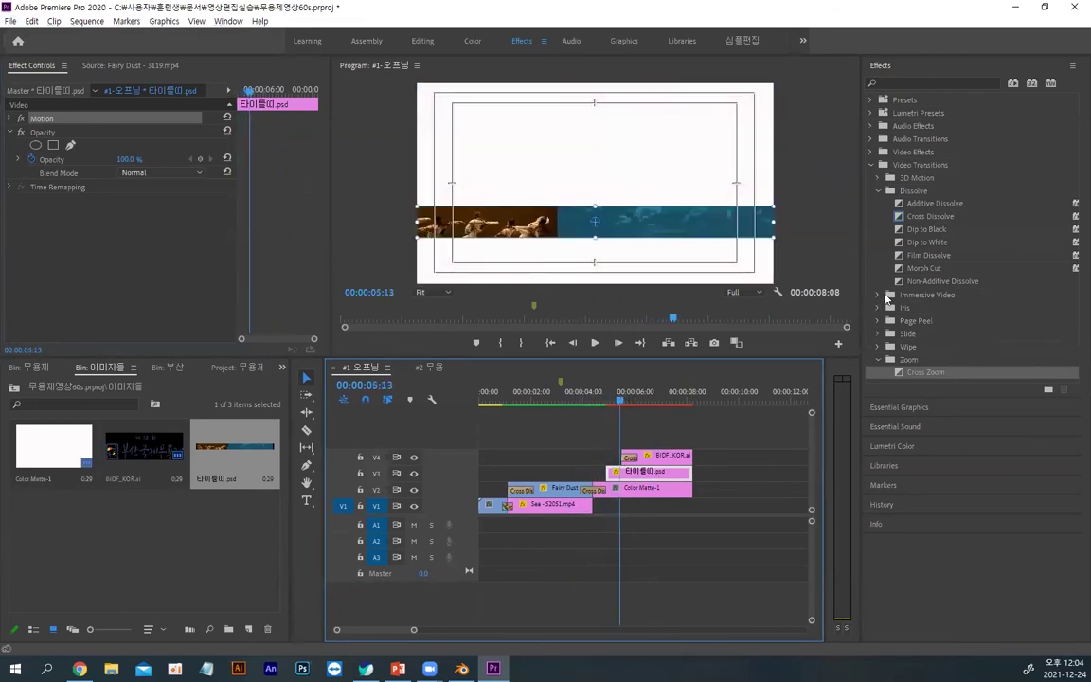
{"action": "left_click_drag", "start_coordinate": [931, 216], "coordinate": [614, 475]}
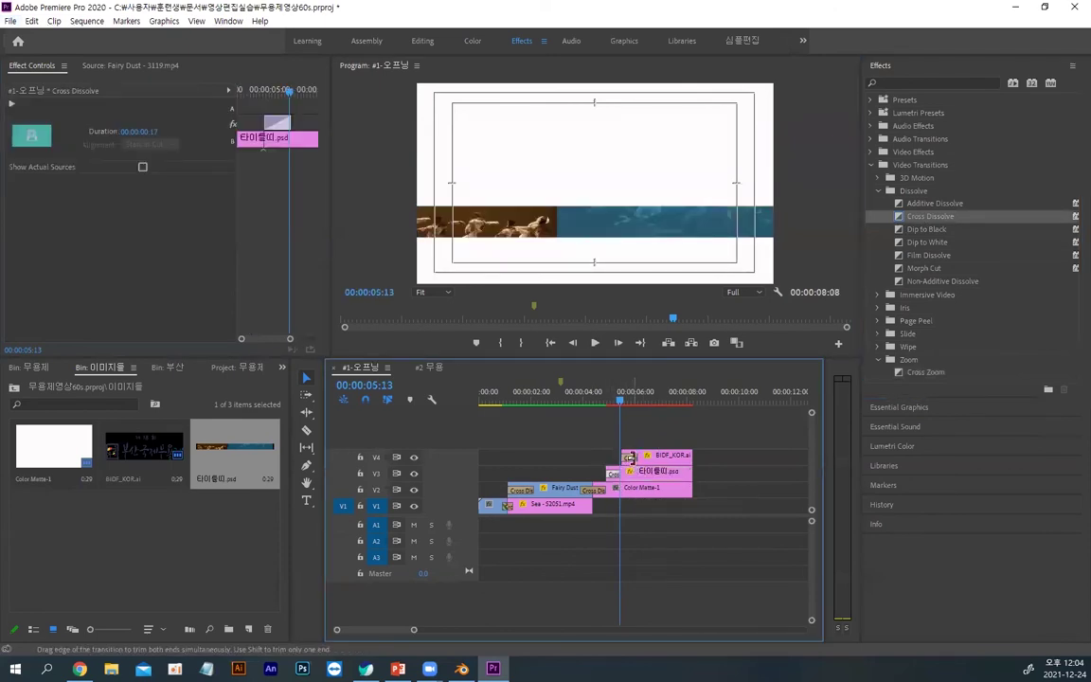
{"action": "left_click", "coordinate": [631, 458]}
{"action": "left_click_drag", "start_coordinate": [640, 458], "coordinate": [634, 458]}
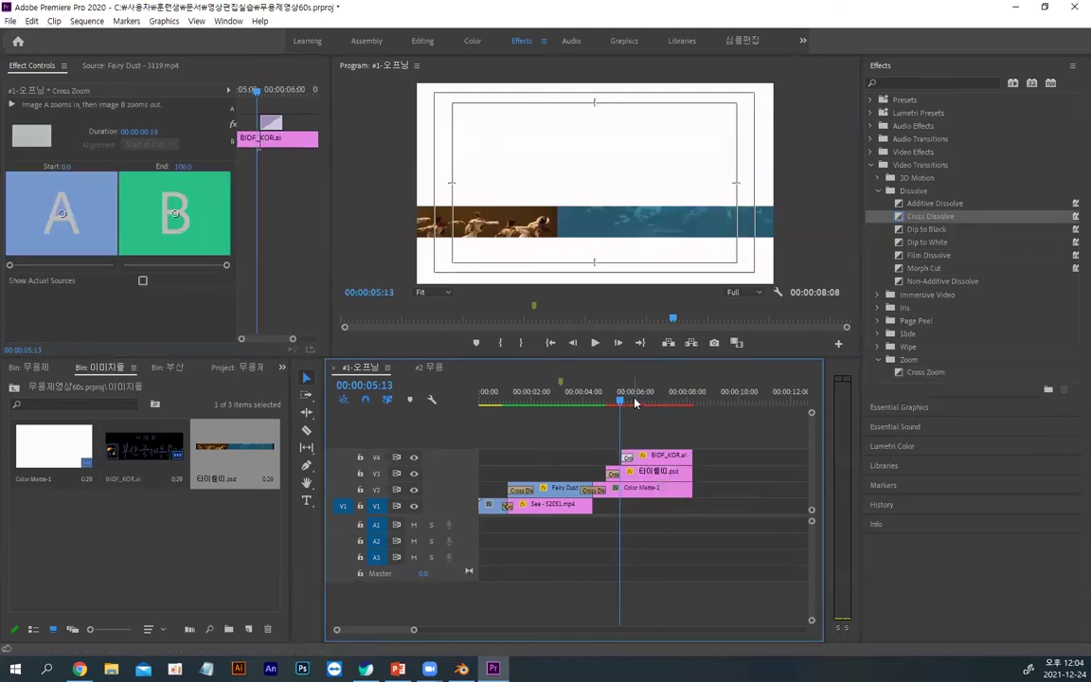
Step: Render the #1-오프닝 sequence and play it back to check the banner and logo transitions
{"action": "left_click", "coordinate": [607, 402]}
{"action": "mouse_move", "coordinate": [607, 401]}
{"action": "left_mouse_down"}
{"action": "mouse_move", "coordinate": [584, 402]}
{"action": "mouse_move", "coordinate": [641, 407]}
{"action": "mouse_move", "coordinate": [625, 407]}
{"action": "left_mouse_up"}
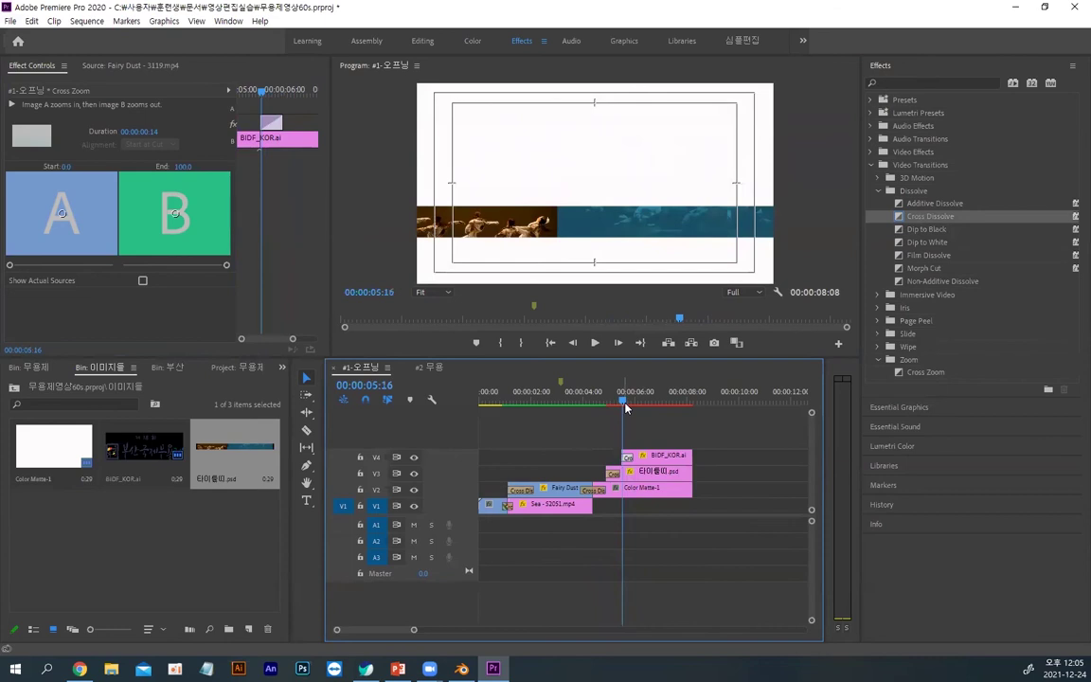
{"action": "key", "text": "Return"}
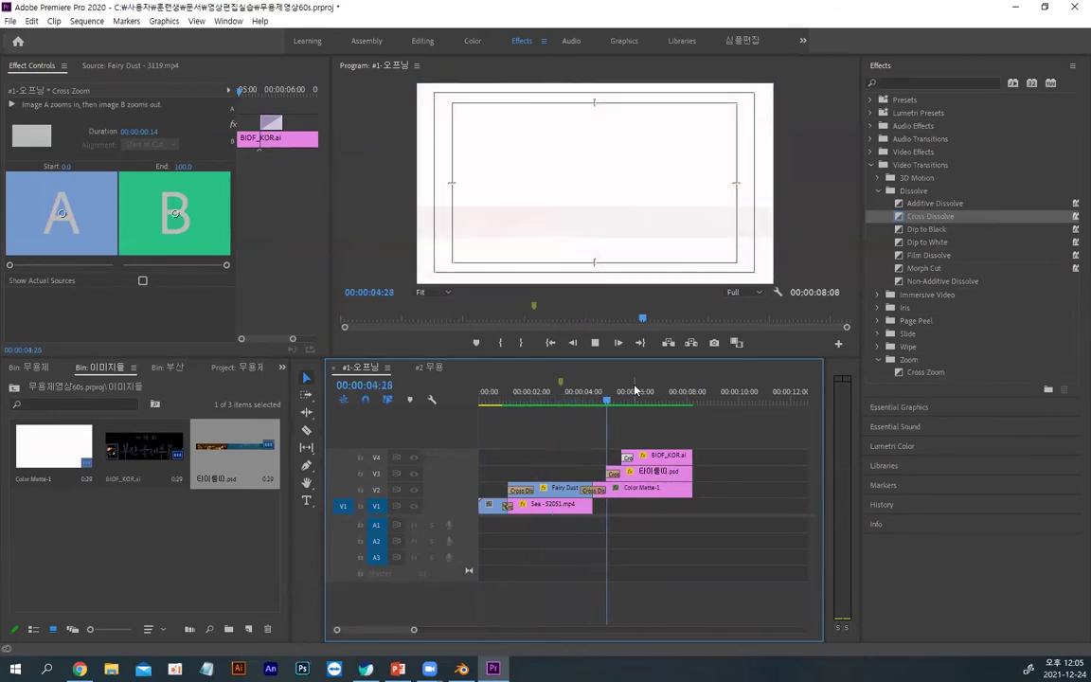
{"action": "left_click", "coordinate": [363, 237]}
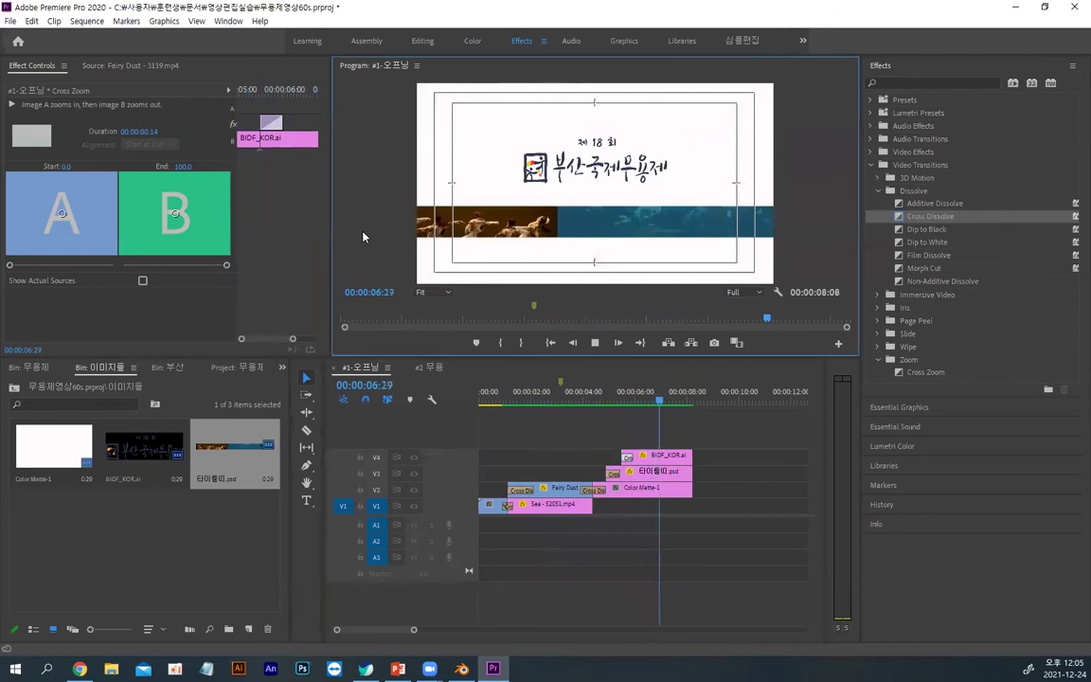
Step: Open the #2 무용 sequence and look over the sequences in the project
{"action": "key", "text": "grave"}
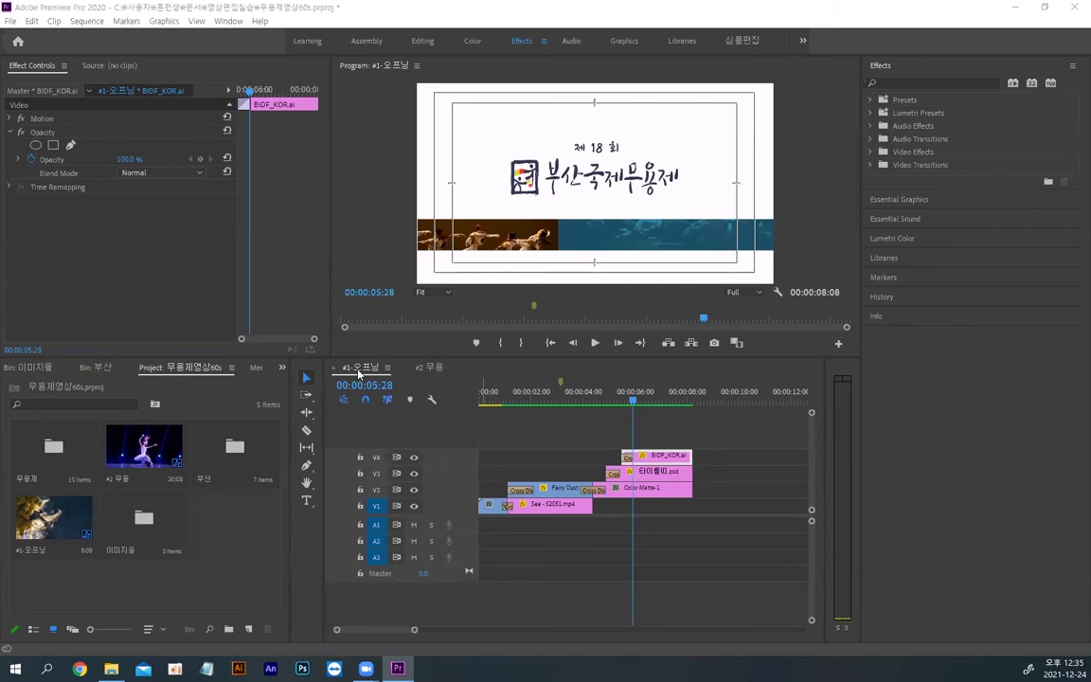
{"action": "left_click", "coordinate": [430, 367]}
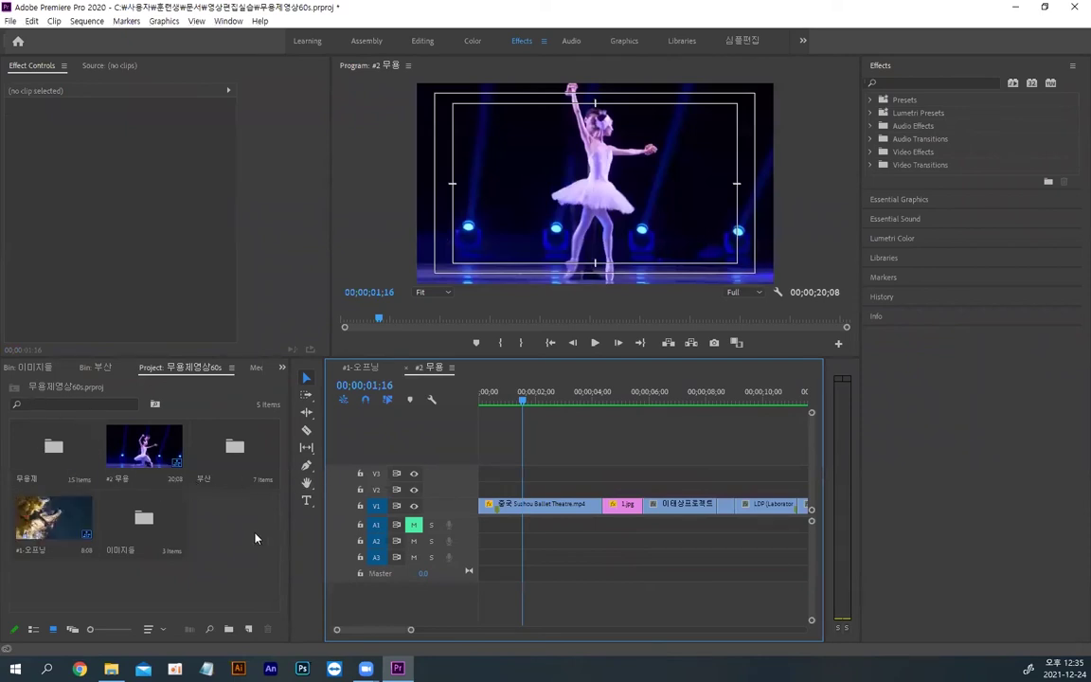
{"action": "left_click", "coordinate": [143, 457]}
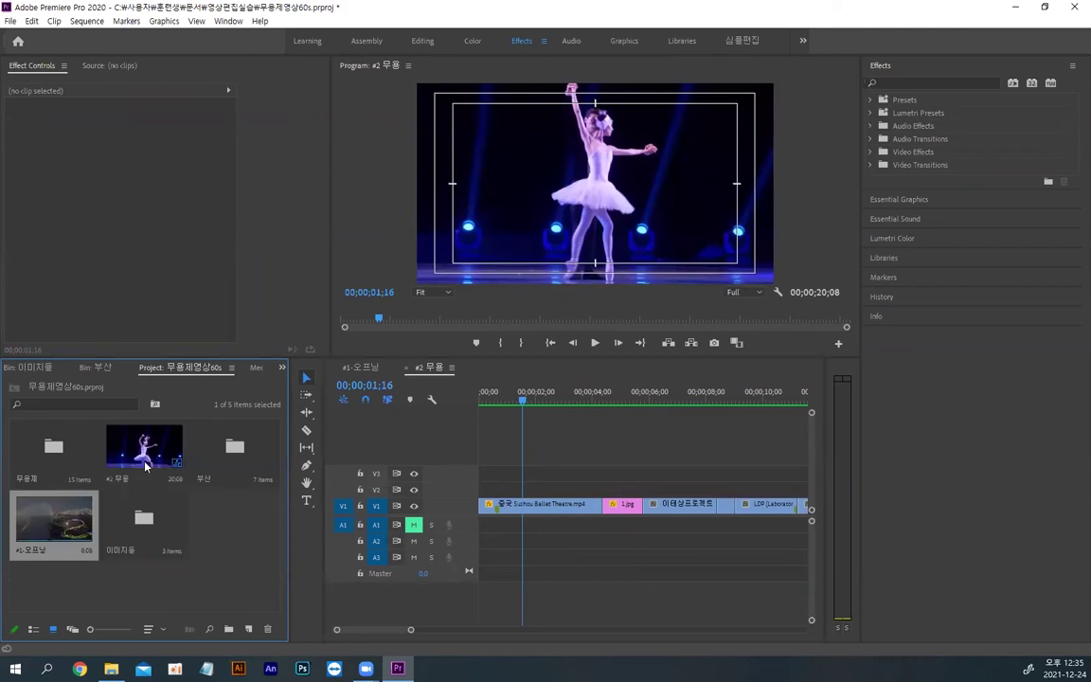
{"action": "left_click", "coordinate": [232, 552]}
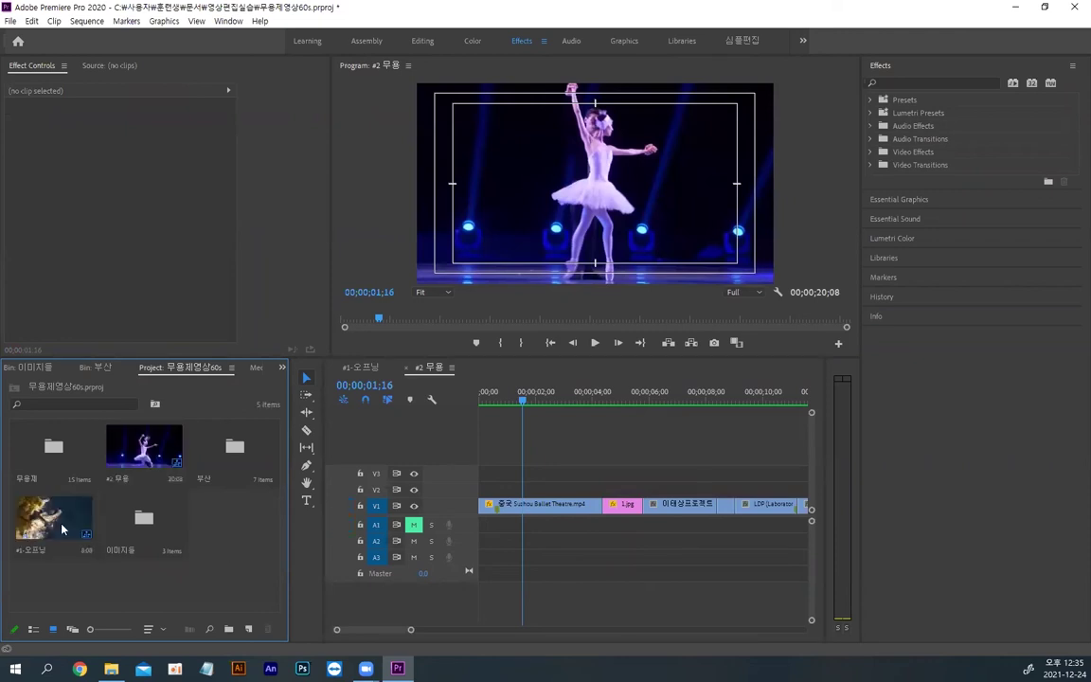
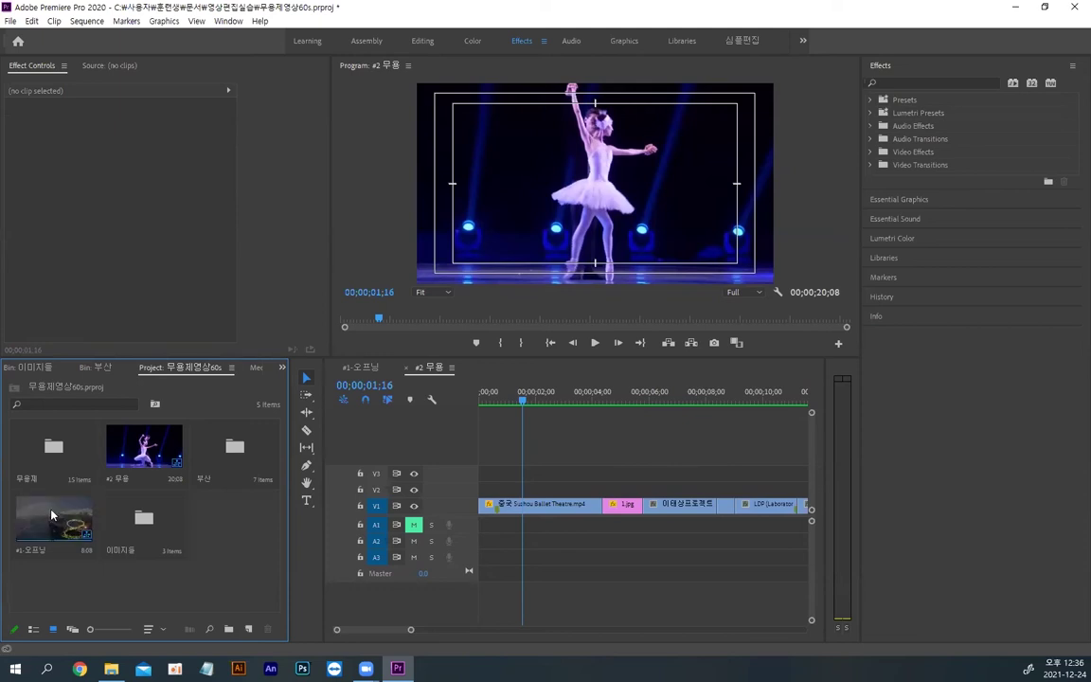
Step: Duplicate the #1-오프닝 sequence and rename the copy #3-엔딩
{"action": "right_click", "coordinate": [56, 512]}
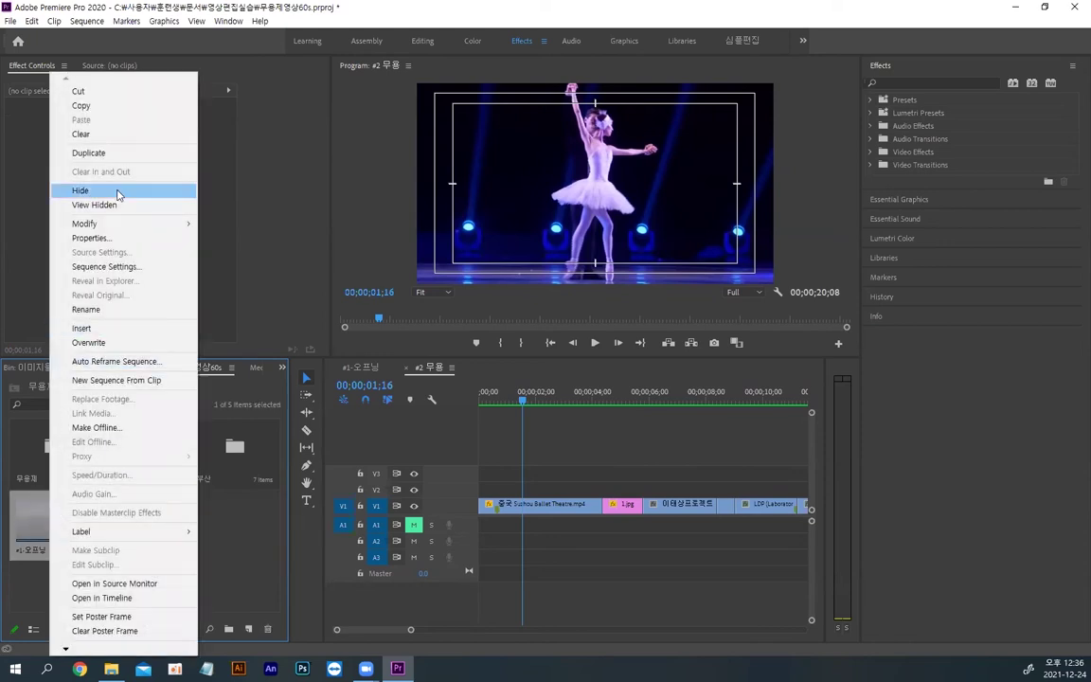
{"action": "left_click", "coordinate": [87, 153]}
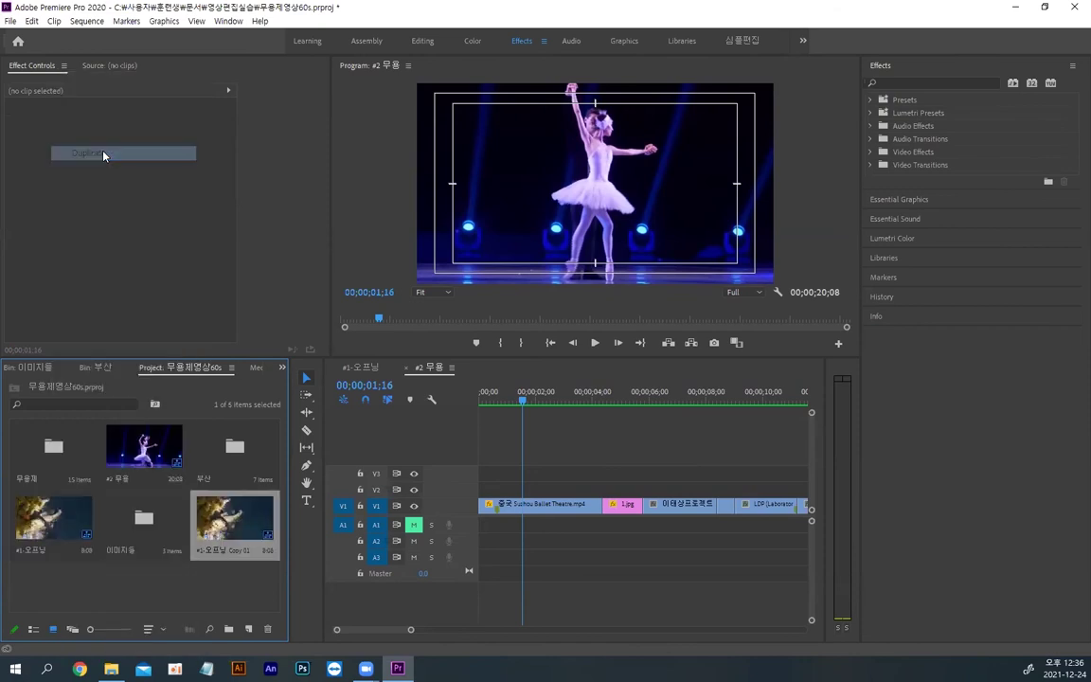
{"action": "left_click", "coordinate": [227, 563]}
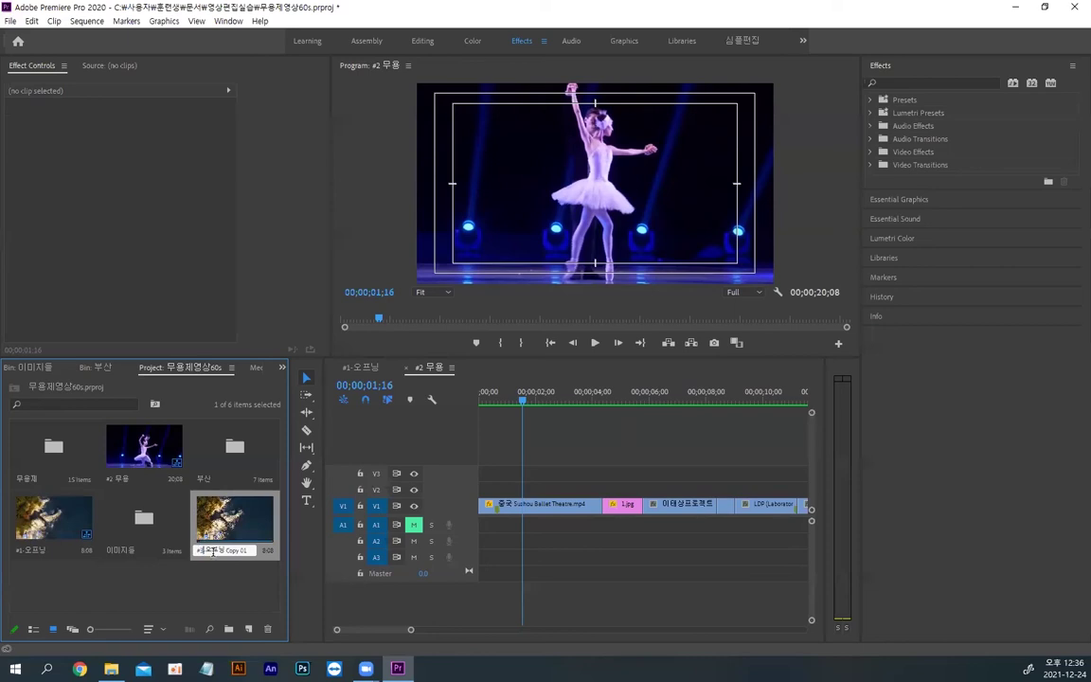
{"action": "left_click_drag", "start_coordinate": [208, 549], "coordinate": [311, 561]}
{"action": "type", "text": "ㅂㅜ"}
{"action": "left_click", "coordinate": [237, 583]}
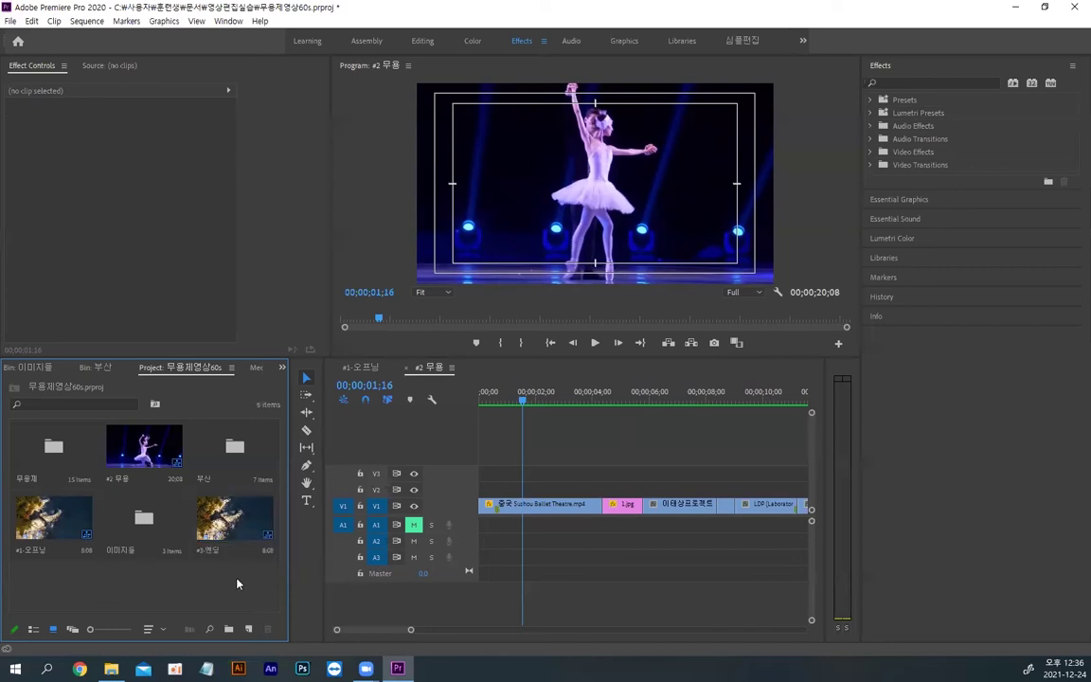
Step: Open the #3-엔딩 sequence and delete the video clips that precede the title on V1 and V2, keeping the title clips
{"action": "double_click", "coordinate": [229, 522]}
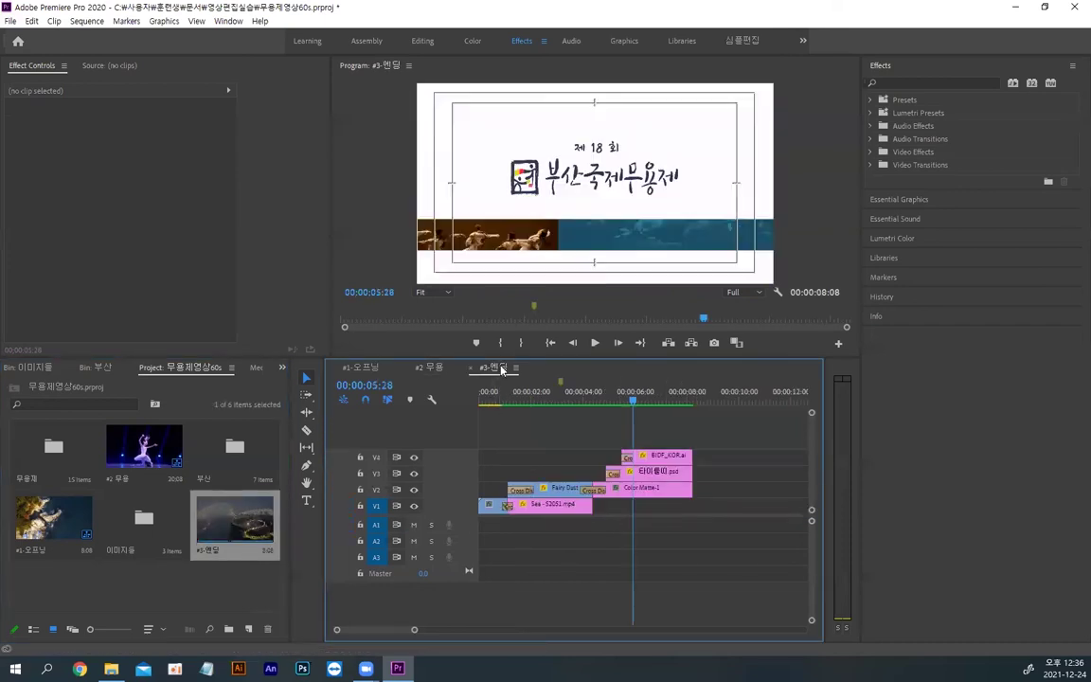
{"action": "key", "text": "alt"}
{"action": "mouse_move", "coordinate": [641, 404]}
{"action": "left_mouse_down"}
{"action": "mouse_move", "coordinate": [554, 403]}
{"action": "mouse_move", "coordinate": [644, 405]}
{"action": "left_mouse_up"}
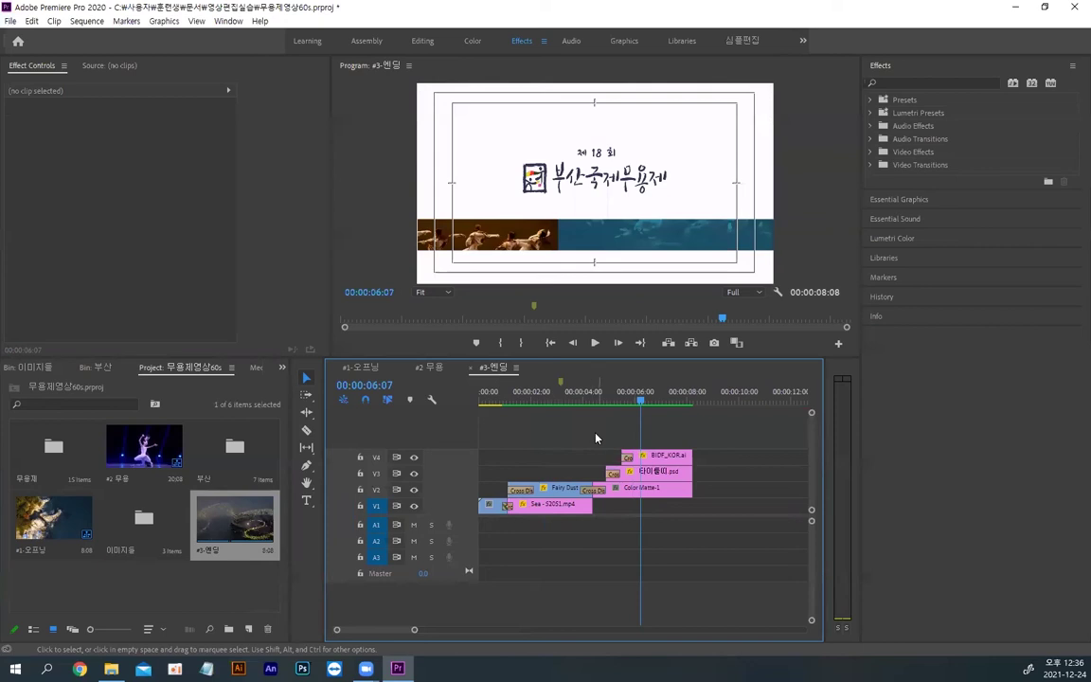
{"action": "left_click_drag", "start_coordinate": [559, 461], "coordinate": [483, 504]}
{"action": "key", "text": "Delete"}
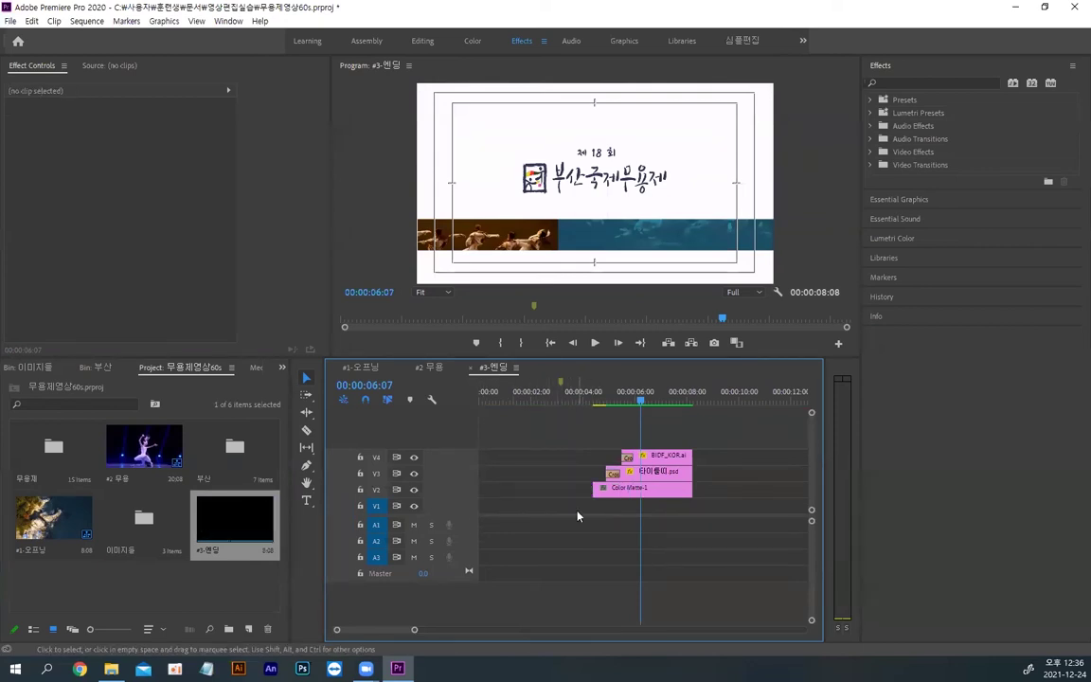
Step: Ripple delete the gap before the title clips and shift the three clips down one track each to V1–V3
{"action": "left_click", "coordinate": [563, 493]}
{"action": "right_click", "coordinate": [579, 493]}
{"action": "left_click", "coordinate": [599, 497]}
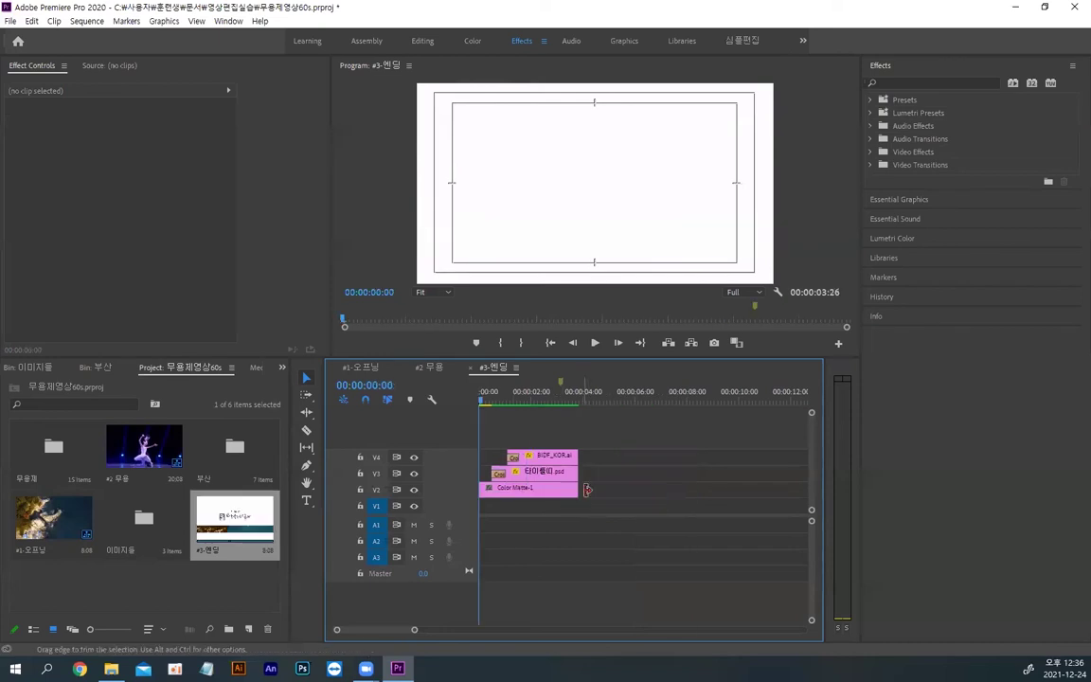
{"action": "left_click_drag", "start_coordinate": [613, 499], "coordinate": [532, 483]}
Step: Remove the Cross Zoom from the BIDF_KOR.ai clip and the Cross Dissolve from the 타이틀띠.psd clip
{"action": "left_click", "coordinate": [513, 402]}
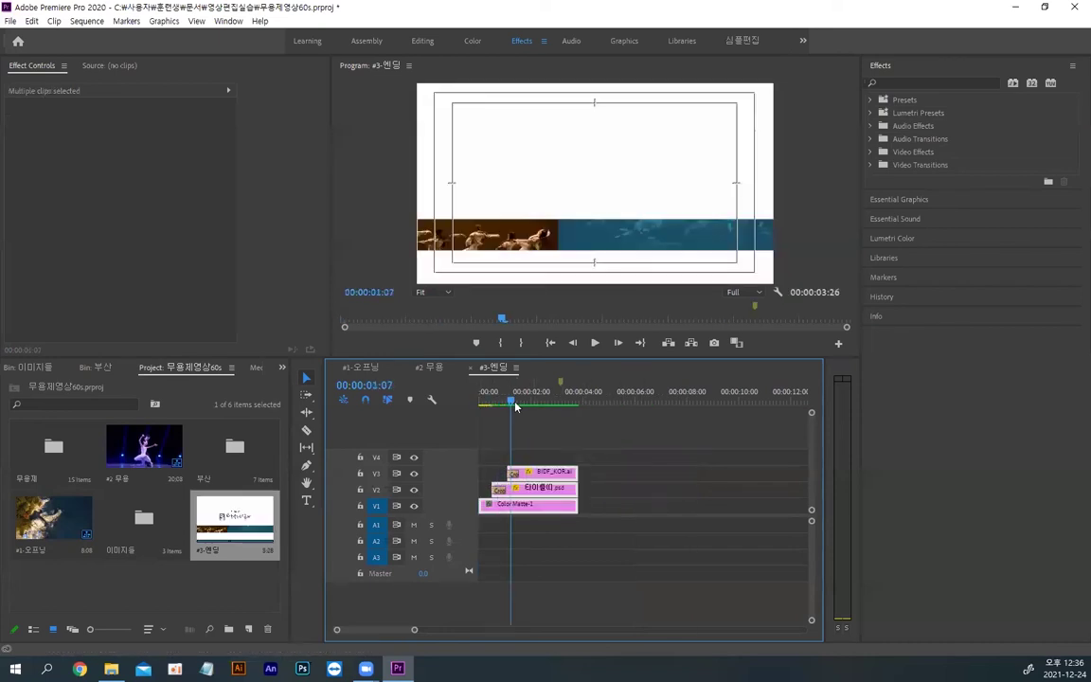
{"action": "left_click_drag", "start_coordinate": [516, 406], "coordinate": [518, 406]}
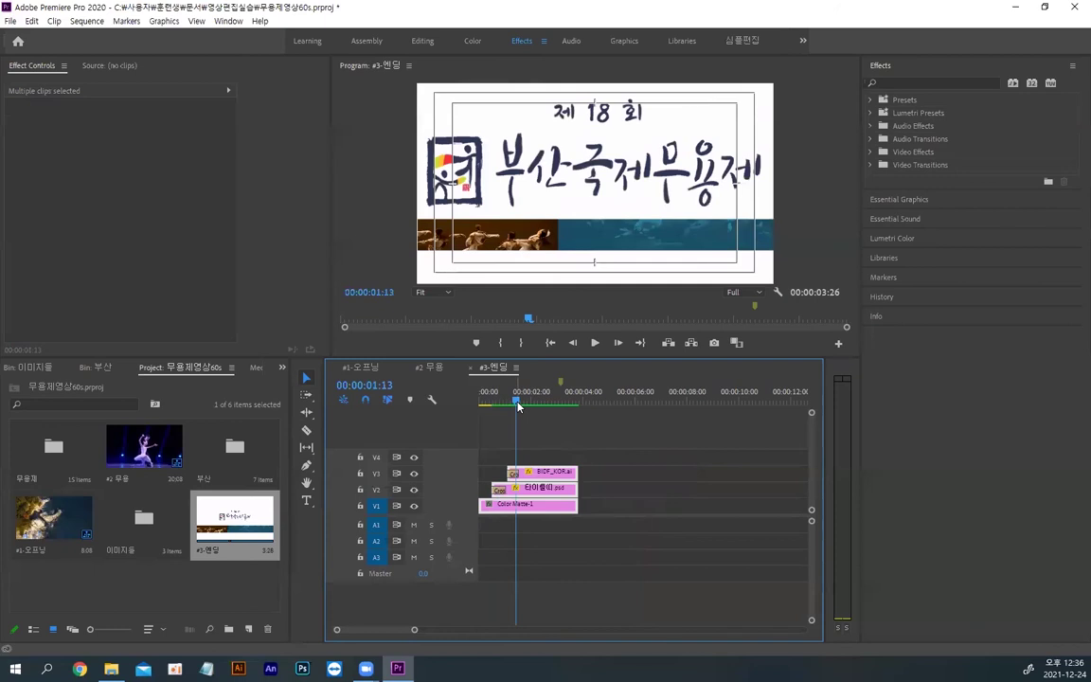
{"action": "left_click", "coordinate": [512, 477]}
{"action": "key", "text": "Delete"}
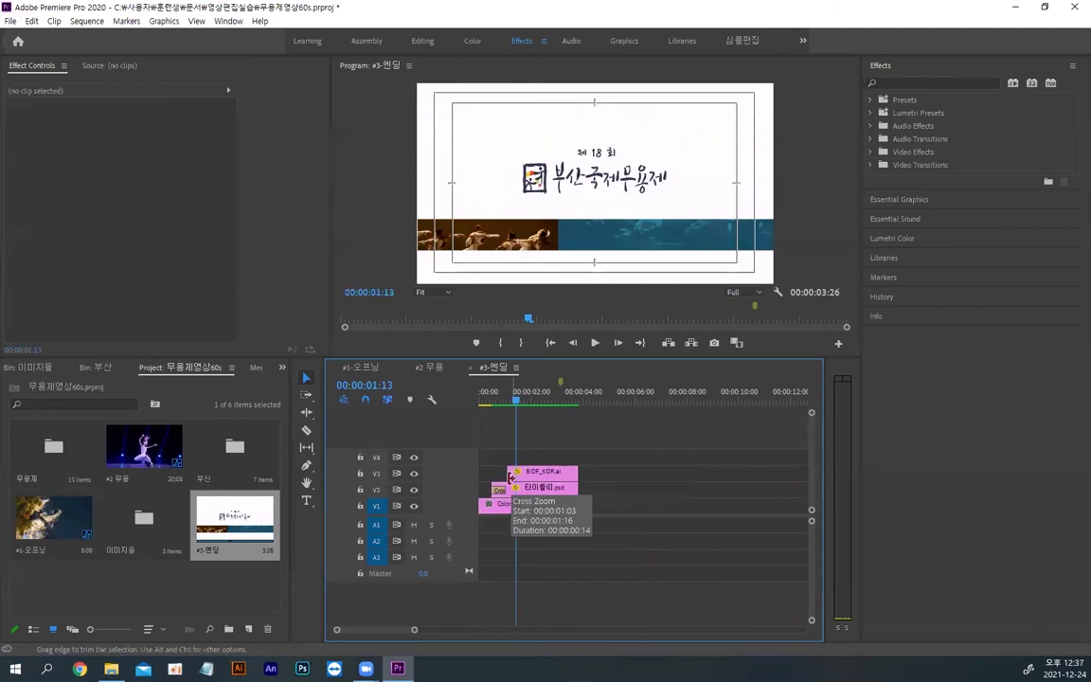
{"action": "left_click", "coordinate": [502, 490]}
{"action": "key", "text": "Delete"}
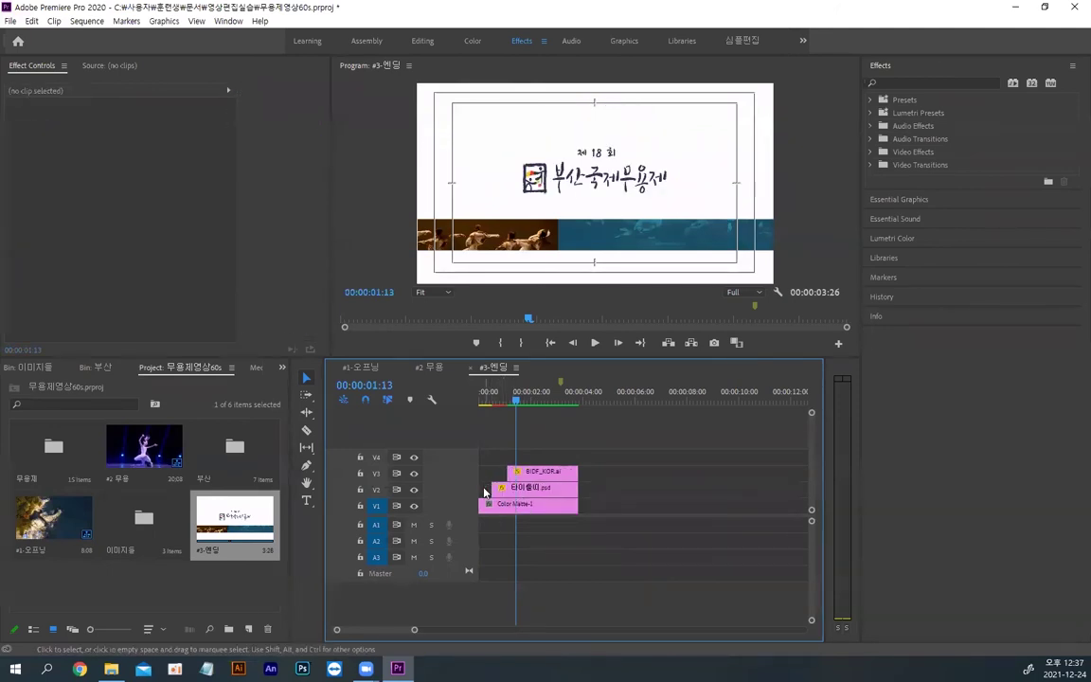
Step: Split all three clips at 00:00:01:22, delete the parts before the cut and ripple delete the resulting gap
{"action": "left_click", "coordinate": [524, 402]}
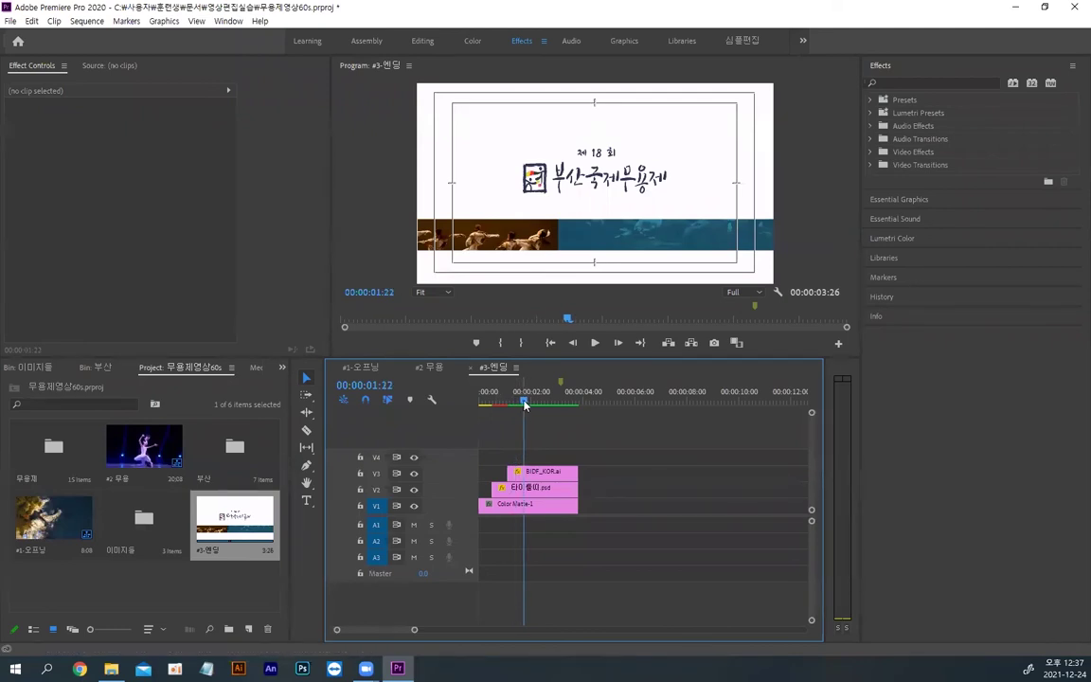
{"action": "left_click", "coordinate": [526, 405]}
{"action": "key", "text": "ctrl+a"}
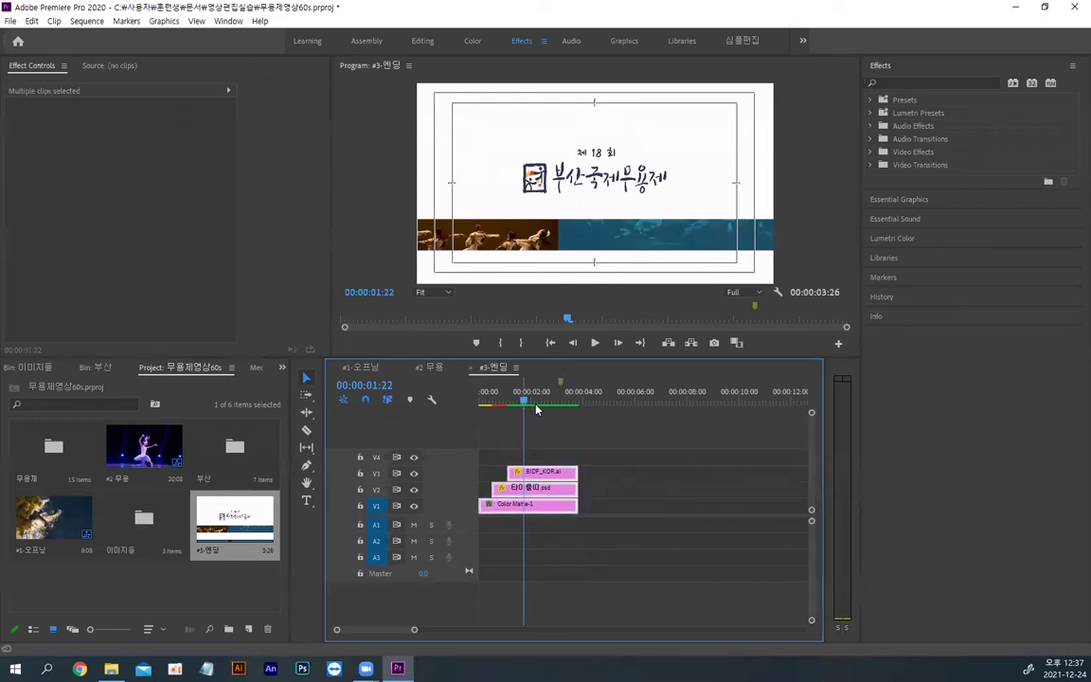
{"action": "key", "text": "ctrl+k"}
{"action": "key", "text": "Delete"}
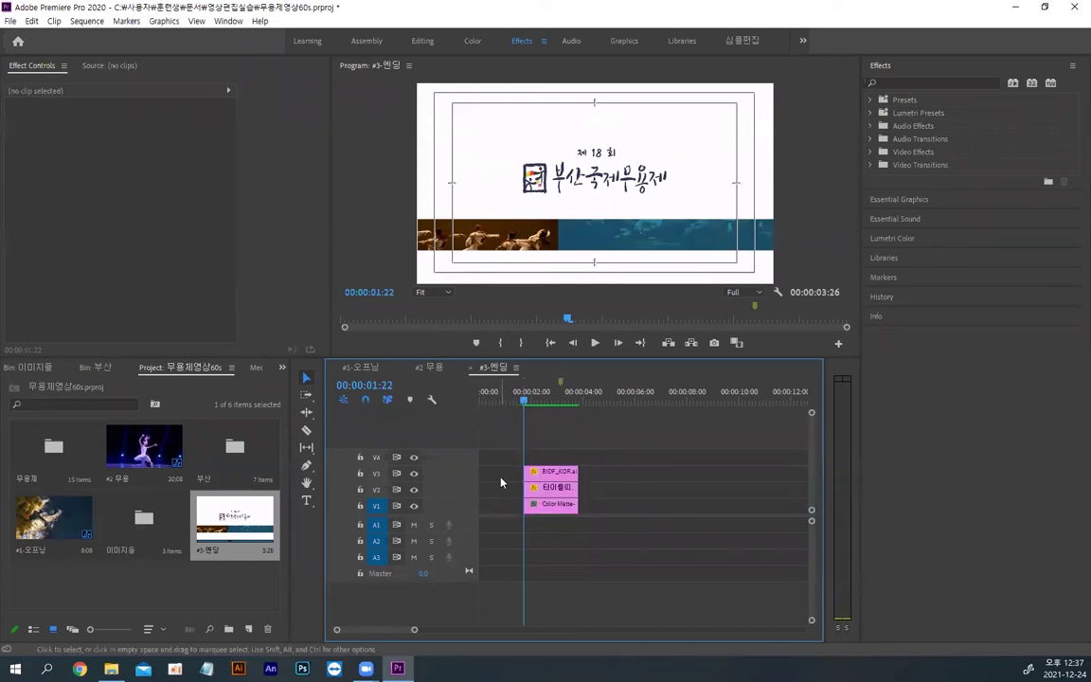
{"action": "right_click", "coordinate": [502, 477]}
{"action": "left_click", "coordinate": [547, 484]}
Step: Move the festival logo up to the top centre of the frame and scale it down
{"action": "left_click_drag", "start_coordinate": [483, 398], "coordinate": [490, 398]}
{"action": "key", "text": "alt"}
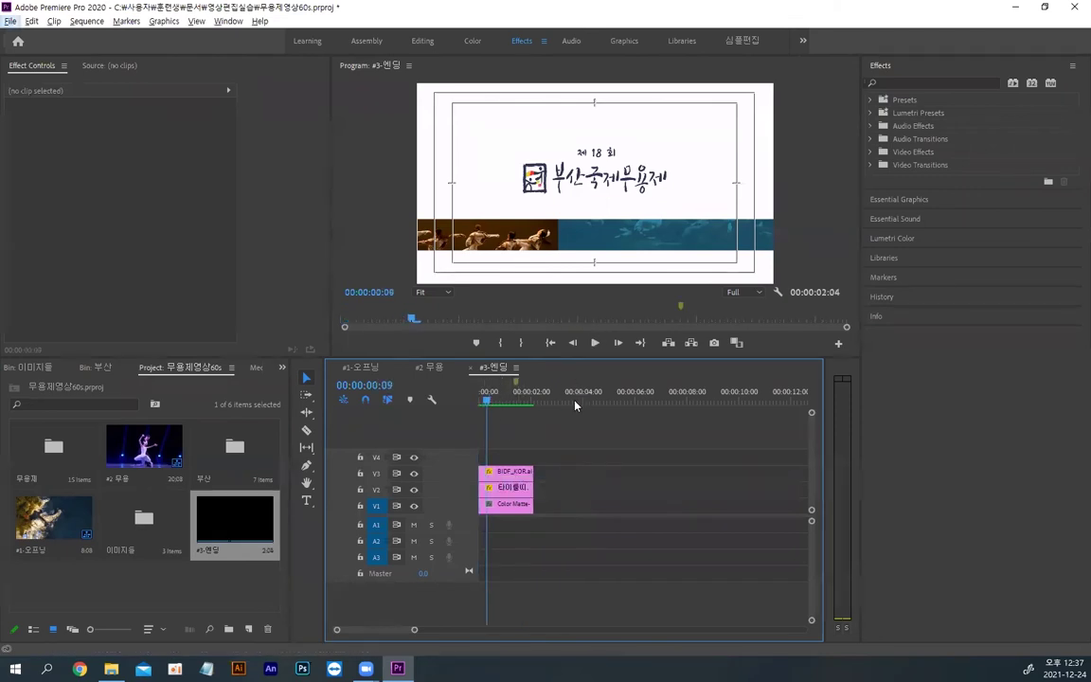
{"action": "left_click", "coordinate": [596, 192]}
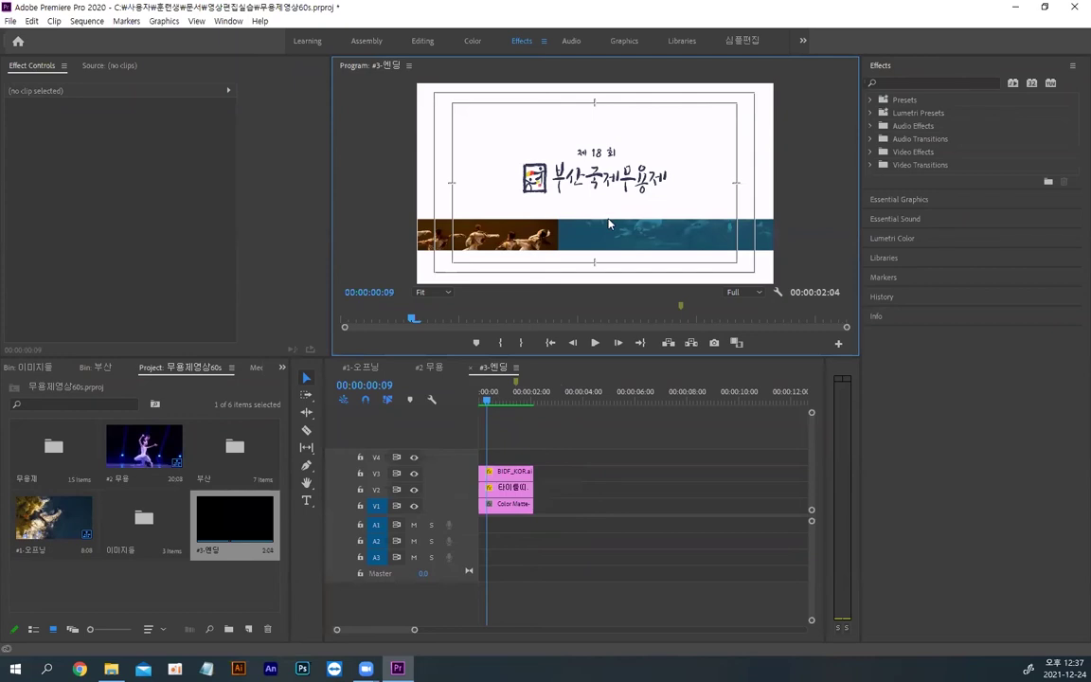
{"action": "key", "text": "alt"}
{"action": "left_click", "coordinate": [504, 472]}
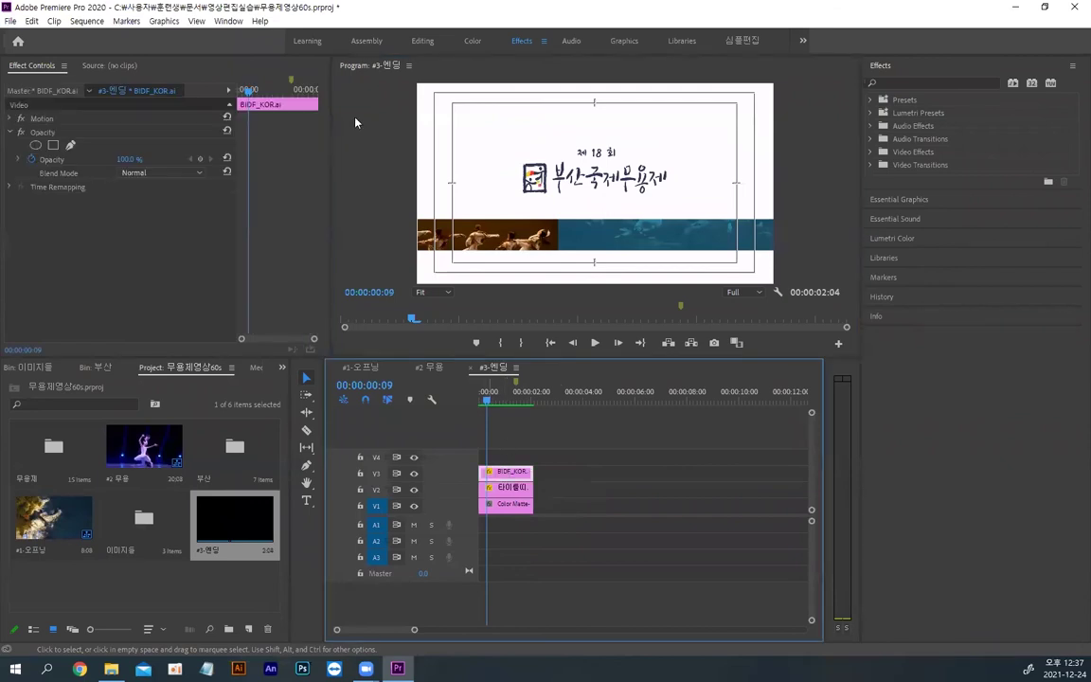
{"action": "left_click", "coordinate": [11, 132]}
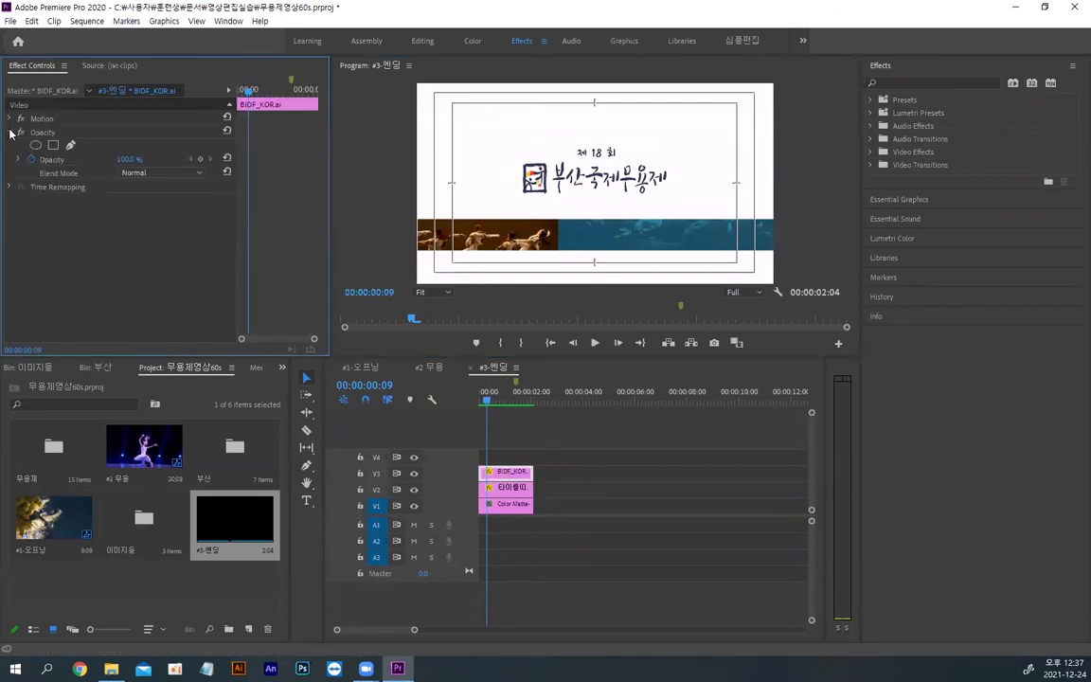
{"action": "left_click", "coordinate": [42, 119]}
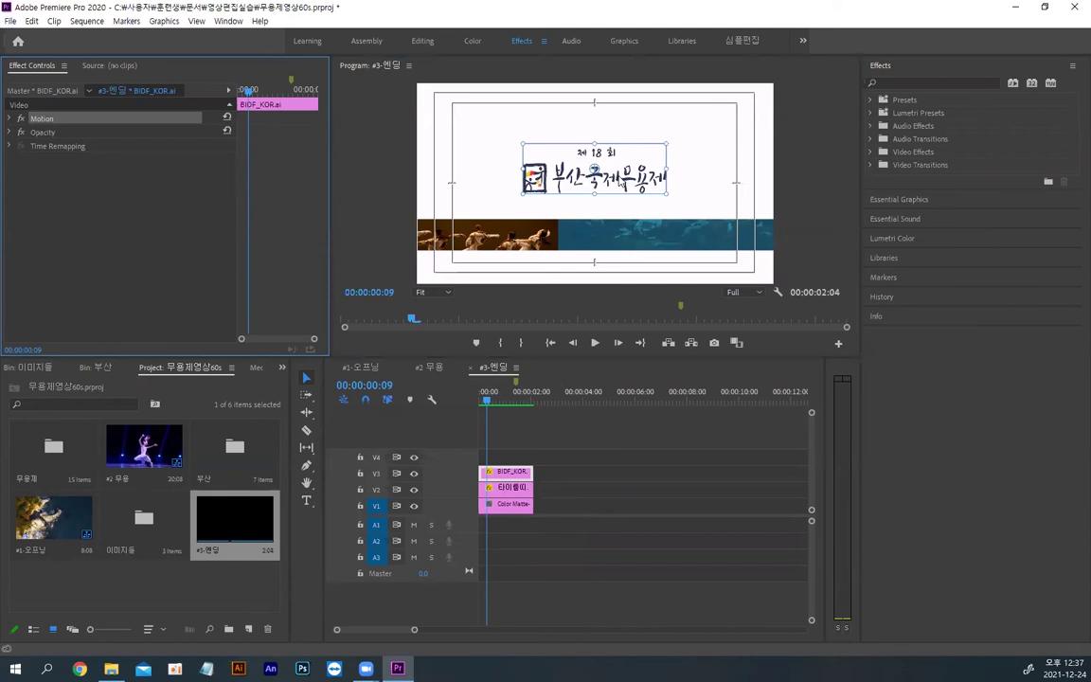
{"action": "left_click", "coordinate": [621, 181]}
{"action": "mouse_move", "coordinate": [614, 154]}
{"action": "left_mouse_down"}
{"action": "mouse_move", "coordinate": [614, 125]}
{"action": "mouse_move", "coordinate": [607, 136]}
{"action": "left_mouse_up"}
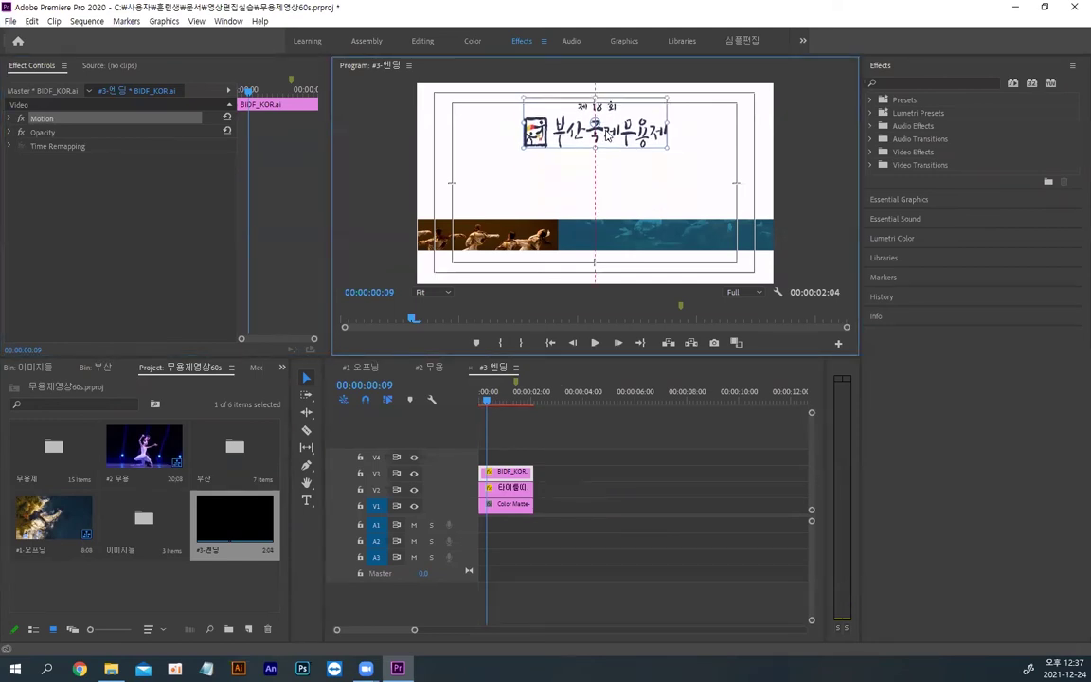
{"action": "left_click_drag", "start_coordinate": [670, 151], "coordinate": [654, 142]}
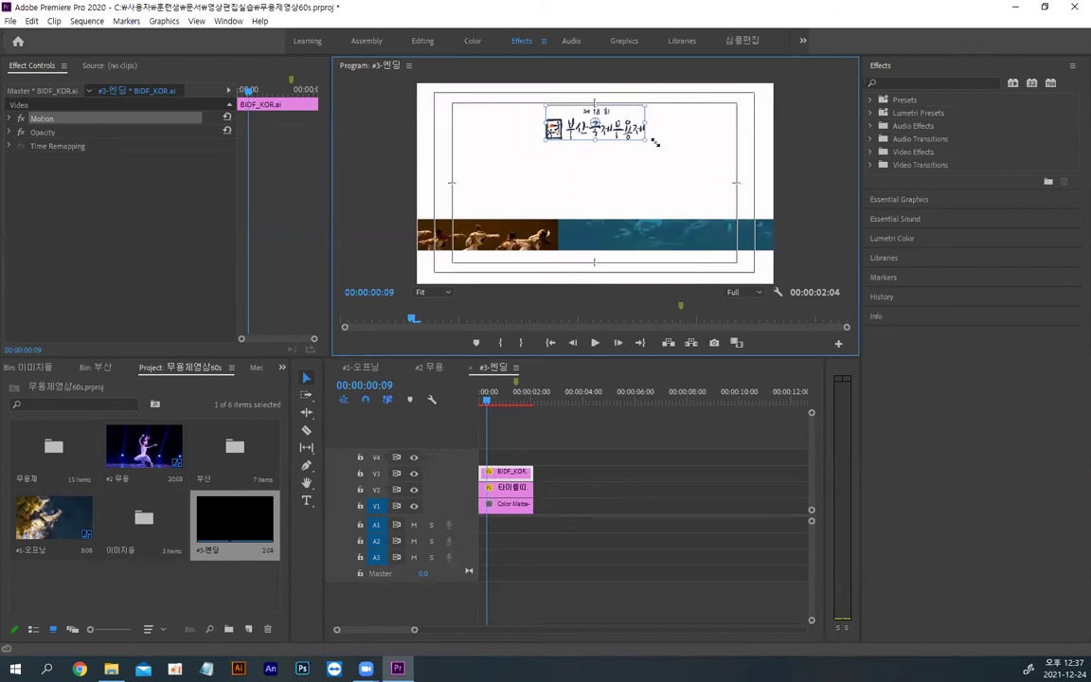
Step: Move the 타이틀띠.psd banner up beneath the logo and scale it down
{"action": "left_click", "coordinate": [605, 230]}
{"action": "left_click_drag", "start_coordinate": [604, 230], "coordinate": [628, 258]}
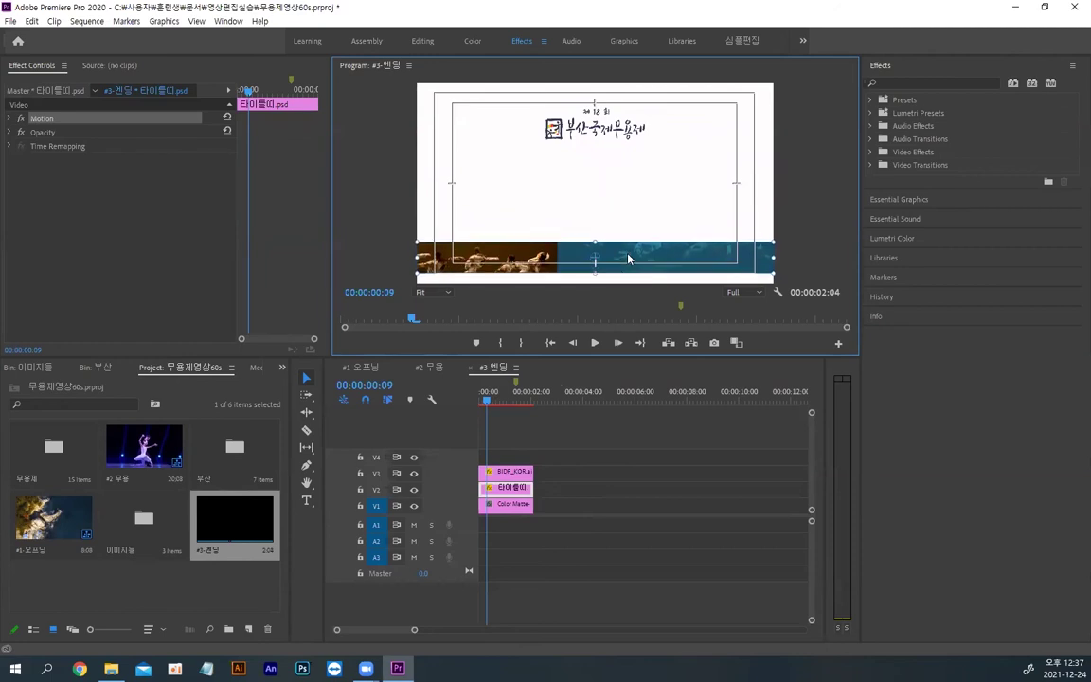
{"action": "left_click_drag", "start_coordinate": [640, 253], "coordinate": [633, 158]}
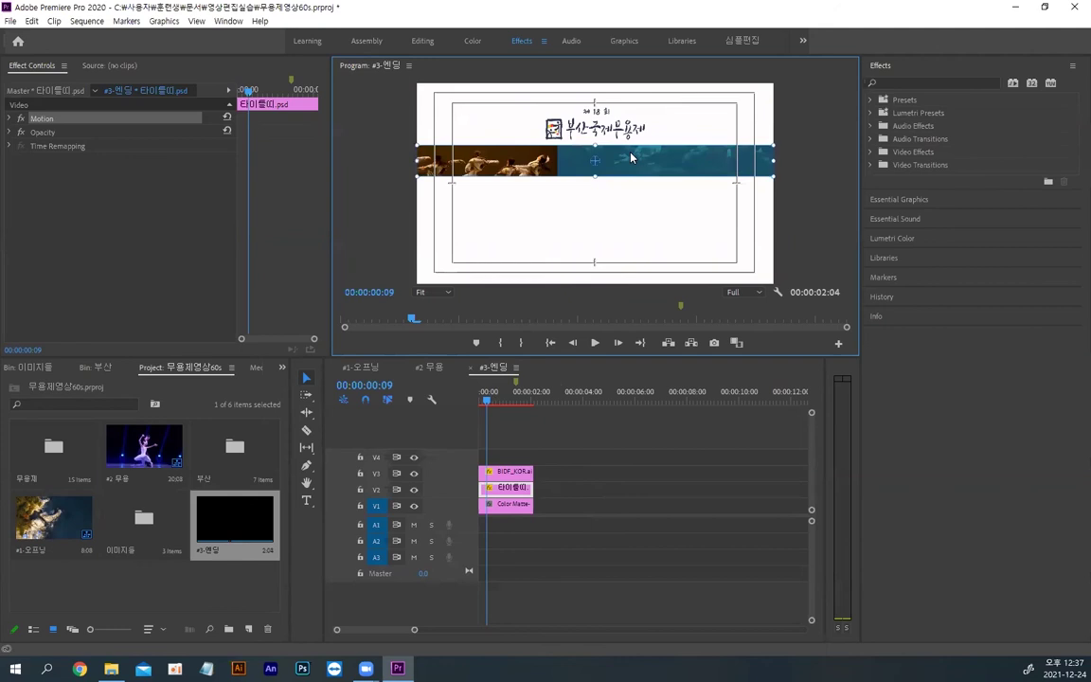
{"action": "left_click_drag", "start_coordinate": [775, 176], "coordinate": [746, 122]}
Step: Try arranging the logo and the banner side by side along the top of the frame
{"action": "left_click", "coordinate": [564, 132]}
{"action": "left_click_drag", "start_coordinate": [561, 136], "coordinate": [495, 133]}
{"action": "left_click", "coordinate": [621, 129]}
{"action": "left_click_drag", "start_coordinate": [621, 129], "coordinate": [612, 130]}
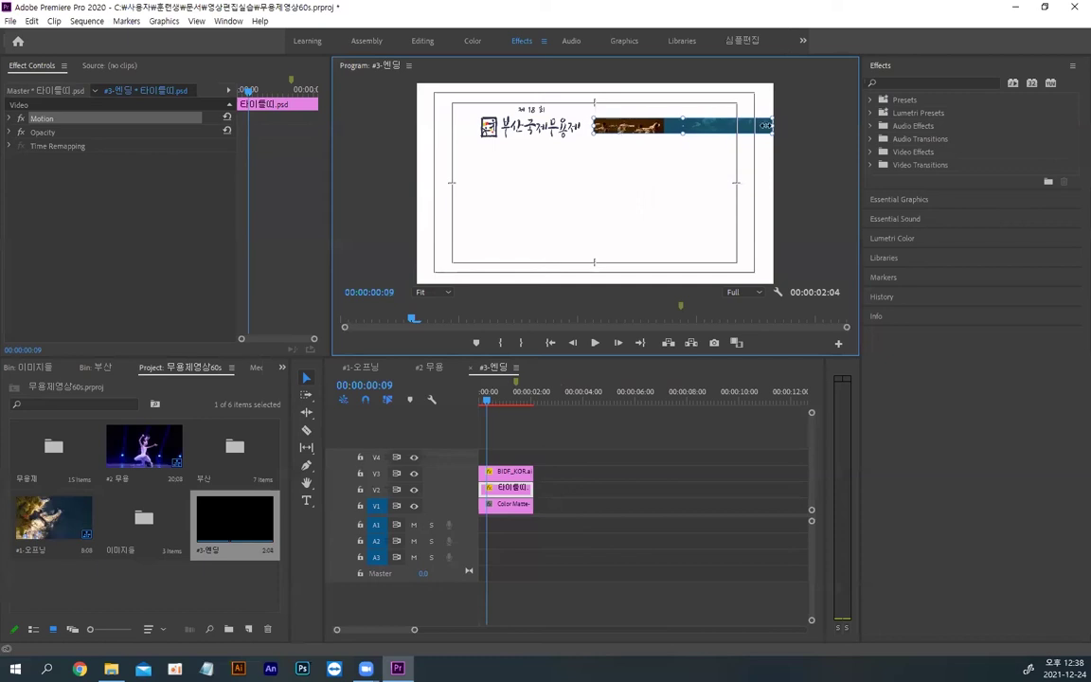
Step: Centre the logo at the top of the frame and place the banner, scaled slightly wider than the logo, directly beneath it
{"action": "left_click_drag", "start_coordinate": [772, 125], "coordinate": [597, 152]}
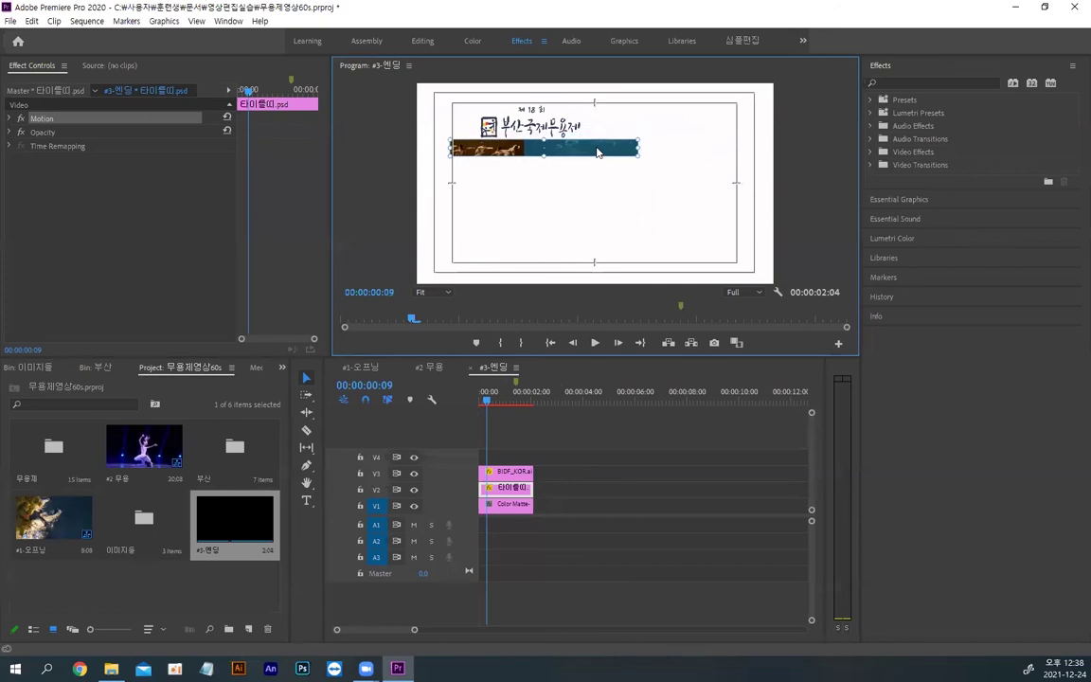
{"action": "left_click_drag", "start_coordinate": [598, 151], "coordinate": [600, 153]}
{"action": "left_click_drag", "start_coordinate": [556, 132], "coordinate": [642, 159]}
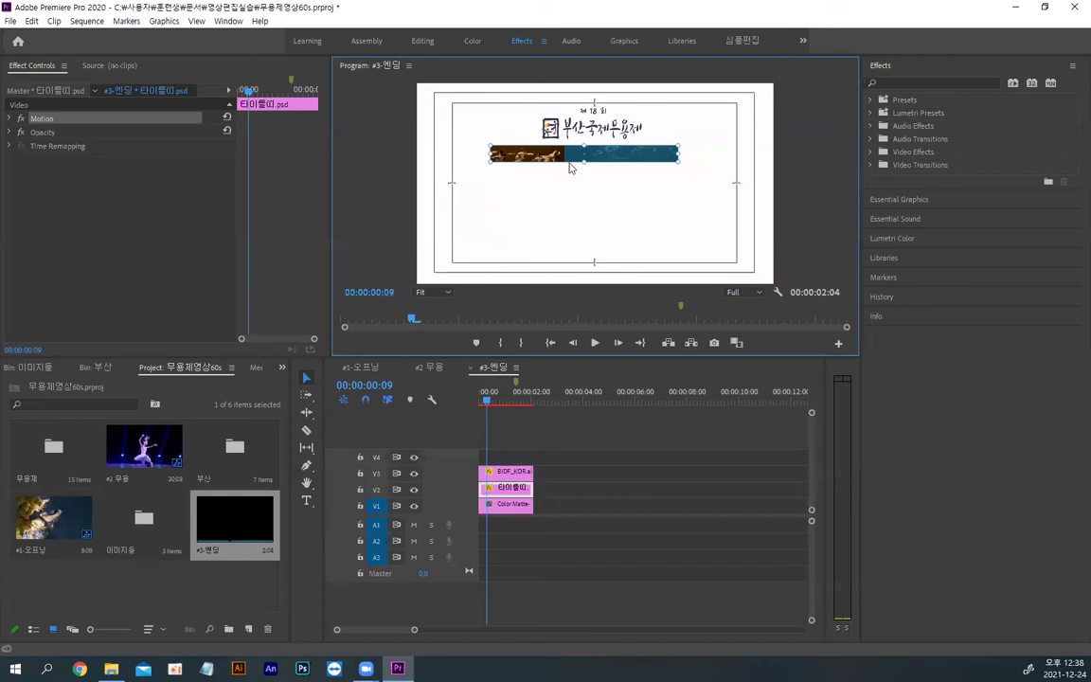
{"action": "mouse_move", "coordinate": [626, 154]}
{"action": "left_mouse_down"}
{"action": "mouse_move", "coordinate": [775, 157]}
{"action": "mouse_move", "coordinate": [714, 155]}
{"action": "mouse_move", "coordinate": [715, 134]}
{"action": "mouse_move", "coordinate": [644, 130]}
{"action": "mouse_move", "coordinate": [641, 168]}
{"action": "mouse_move", "coordinate": [593, 170]}
{"action": "mouse_move", "coordinate": [612, 159]}
{"action": "left_mouse_up"}
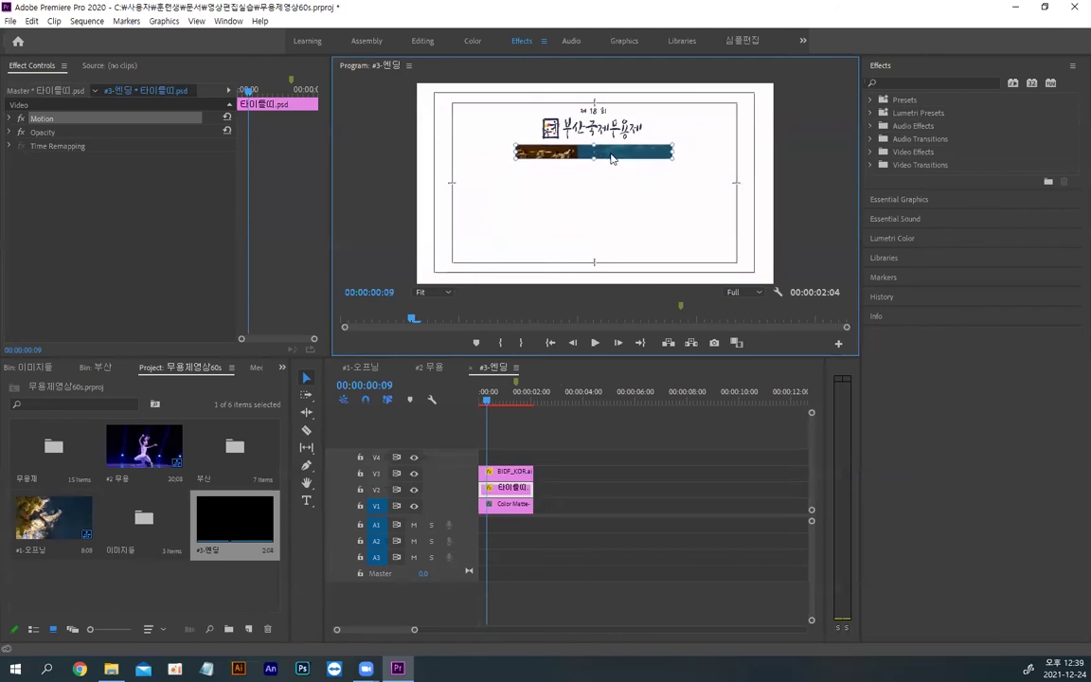
{"action": "left_click_drag", "start_coordinate": [611, 158], "coordinate": [612, 157]}
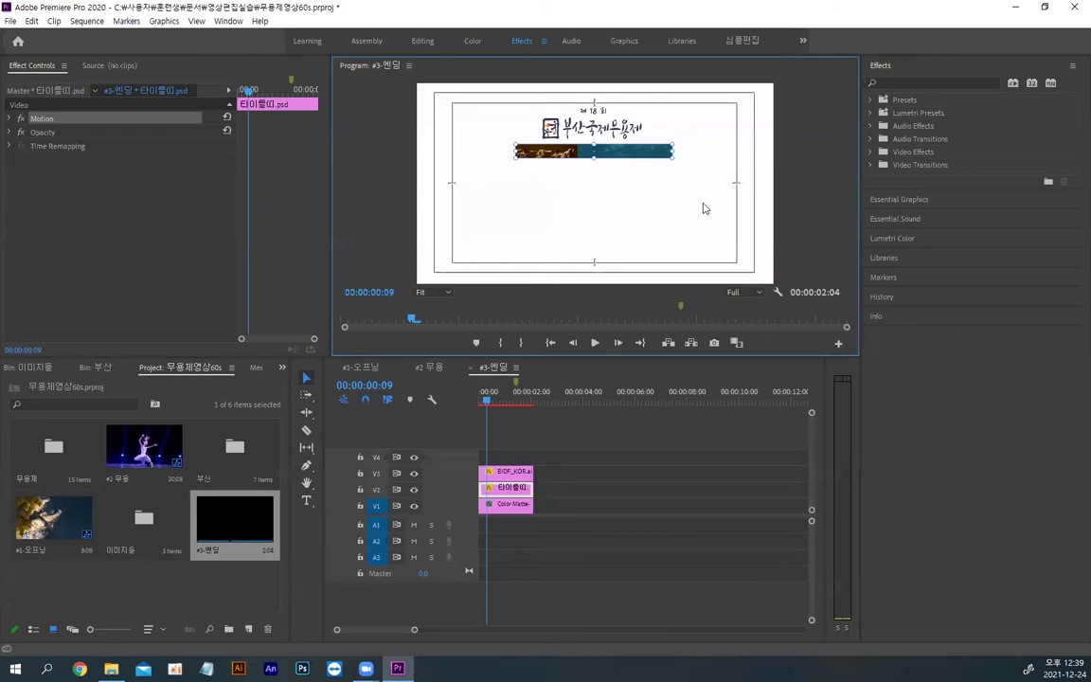
{"action": "left_click", "coordinate": [628, 210]}
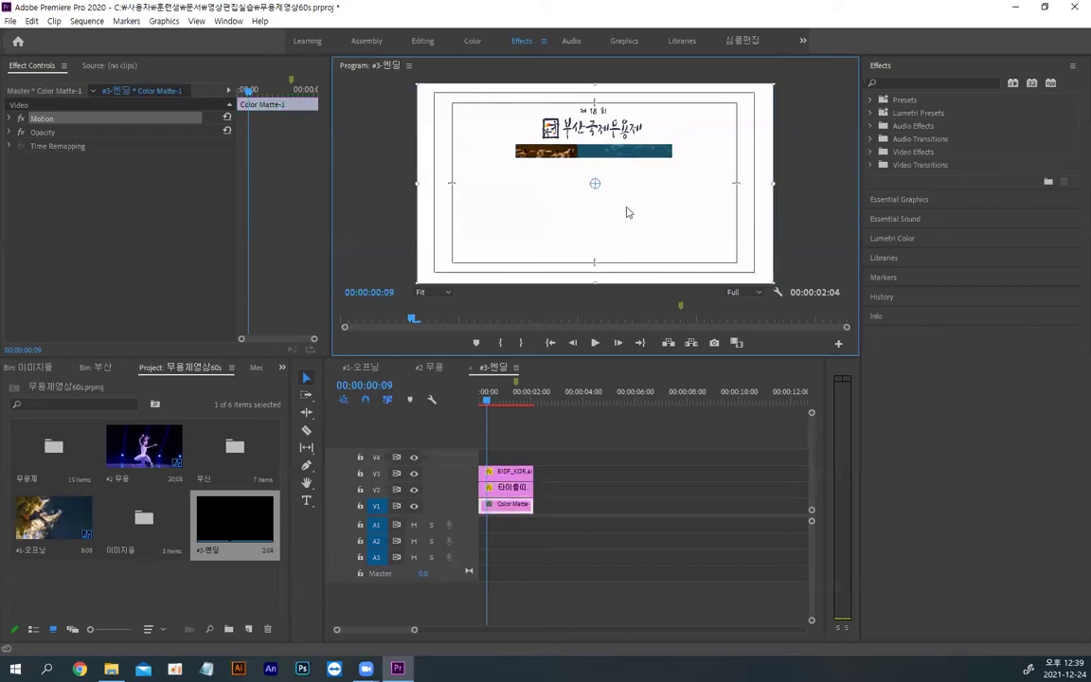
Step: Shift the BIDF_KOR.ai and 타이틀띠.psd clips slightly right on the timeline and extend Color Matte-1 to end with them
{"action": "left_click", "coordinate": [549, 490]}
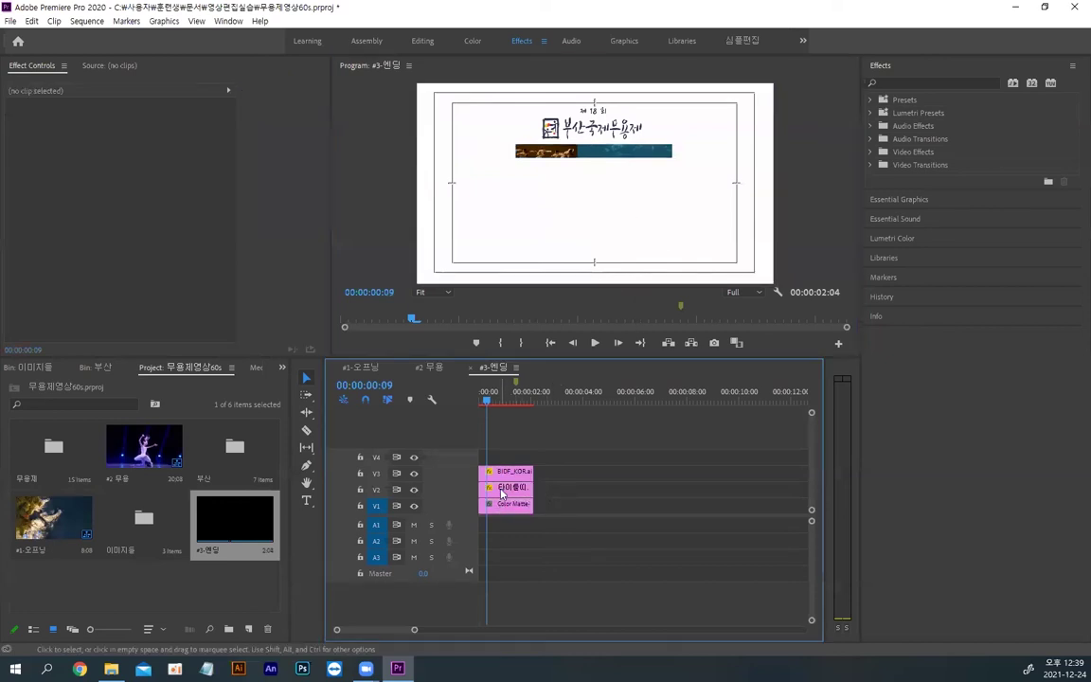
{"action": "left_click", "coordinate": [502, 487]}
{"action": "left_click", "coordinate": [494, 505]}
{"action": "left_click", "coordinate": [502, 488]}
{"action": "left_click", "coordinate": [507, 473]}
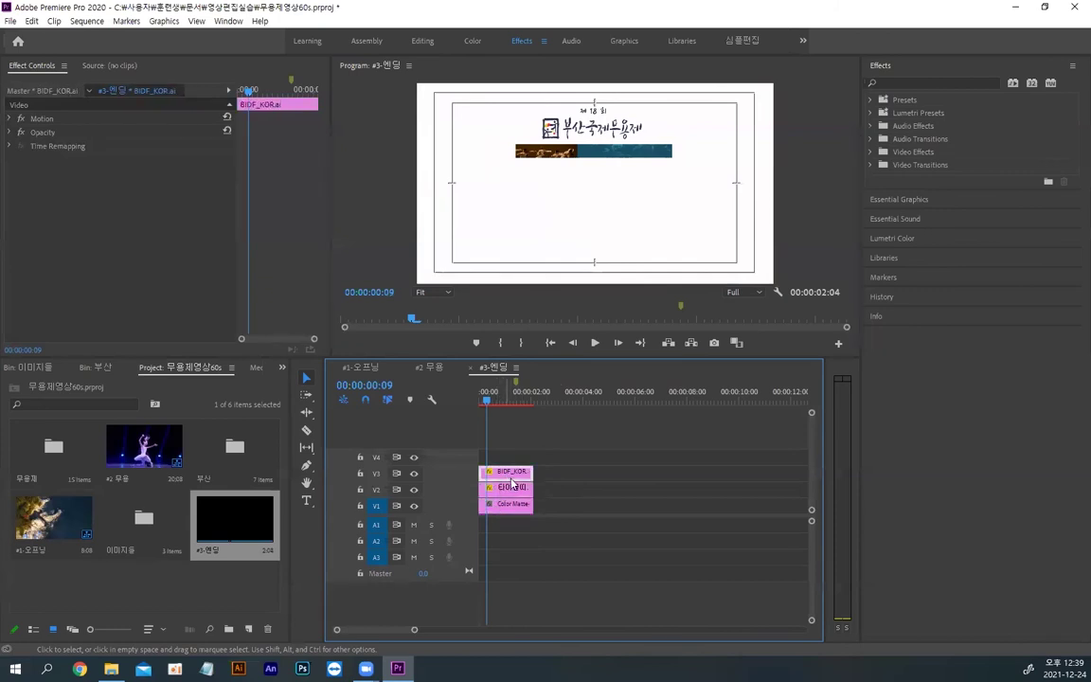
{"action": "left_click", "coordinate": [508, 485]}
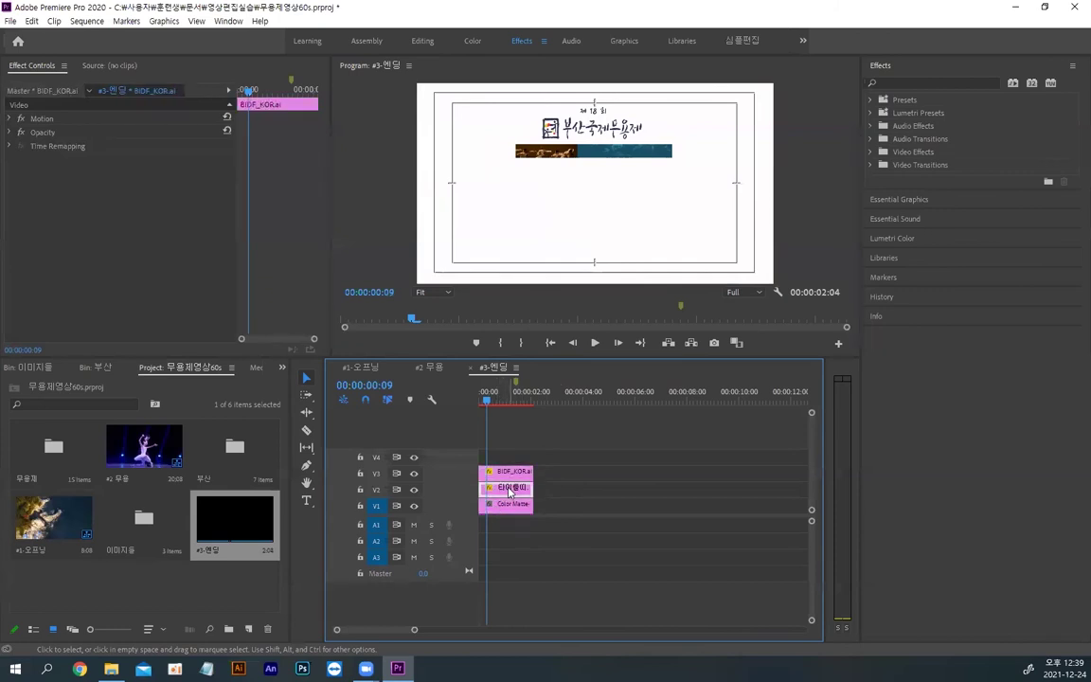
{"action": "left_click", "coordinate": [519, 476], "text": "shift"}
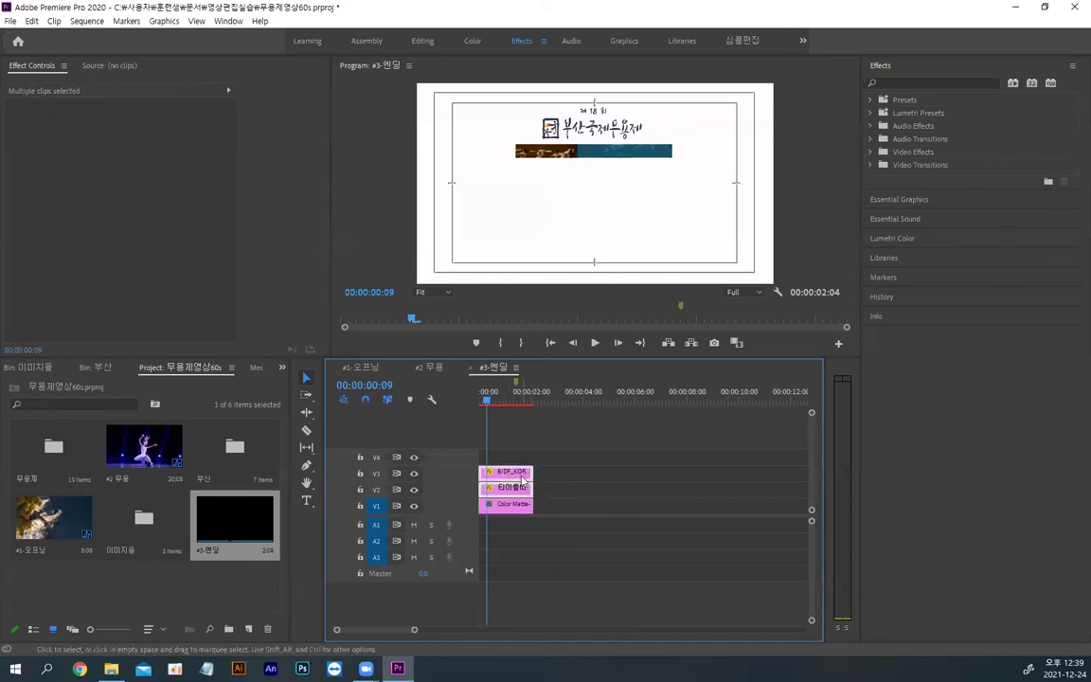
{"action": "left_click_drag", "start_coordinate": [519, 477], "coordinate": [551, 504]}
Step: Extend the logo, banner and colour matte clips so all three end at 00:00:04:13
{"action": "left_click_drag", "start_coordinate": [488, 402], "coordinate": [594, 410]}
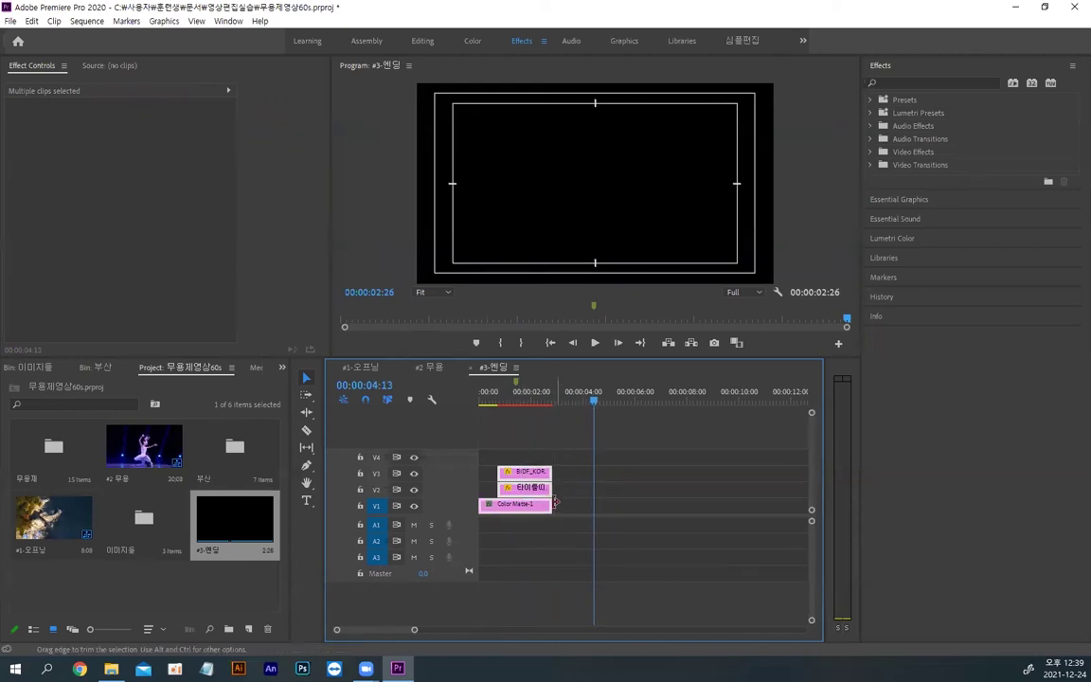
{"action": "left_click_drag", "start_coordinate": [548, 502], "coordinate": [592, 503]}
{"action": "left_click_drag", "start_coordinate": [590, 406], "coordinate": [532, 402]}
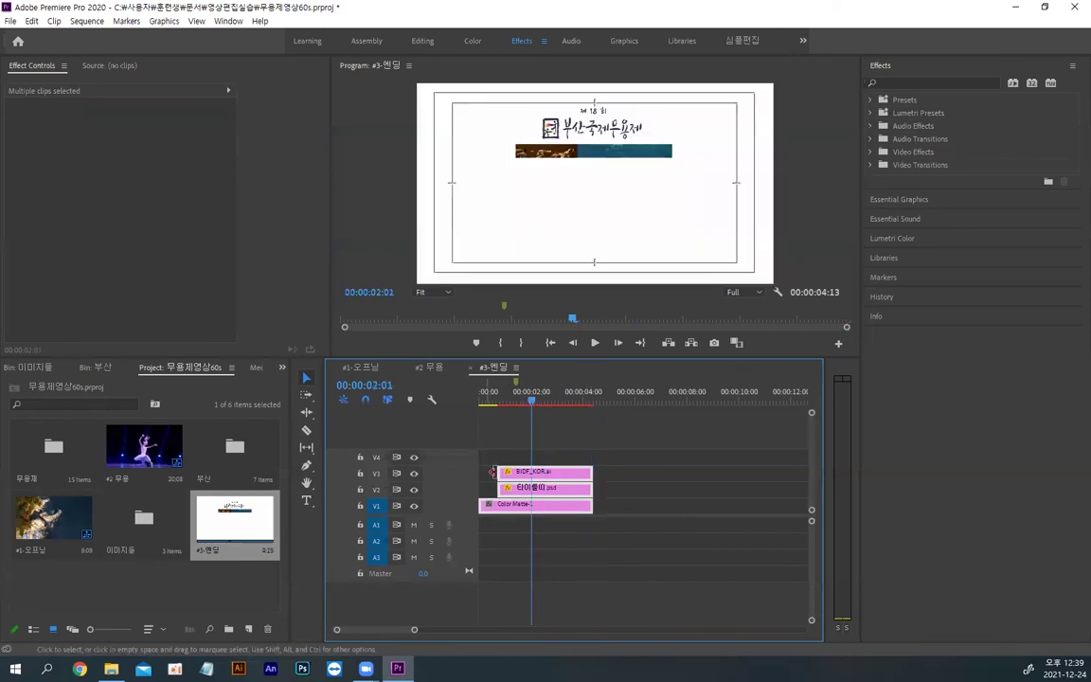
Step: Export the frame at 00:00:02:26 as a PNG named #3-엔딩 into the 비디오 folder
{"action": "left_click_drag", "start_coordinate": [487, 460], "coordinate": [595, 477]}
{"action": "left_click_drag", "start_coordinate": [531, 405], "coordinate": [553, 405]}
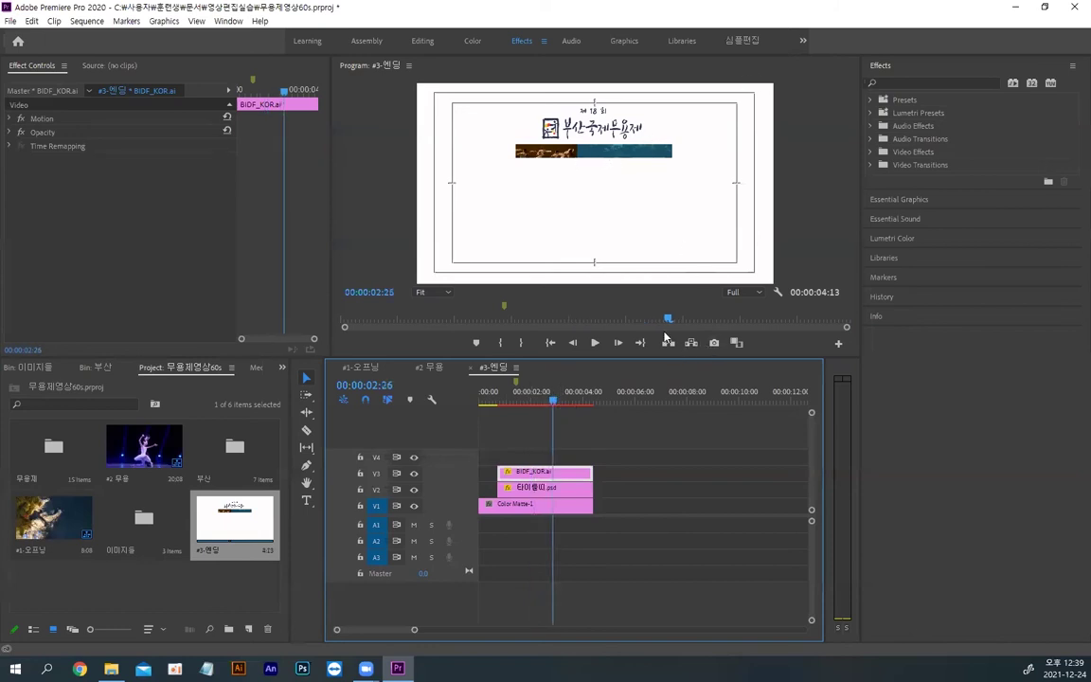
{"action": "left_click", "coordinate": [713, 344]}
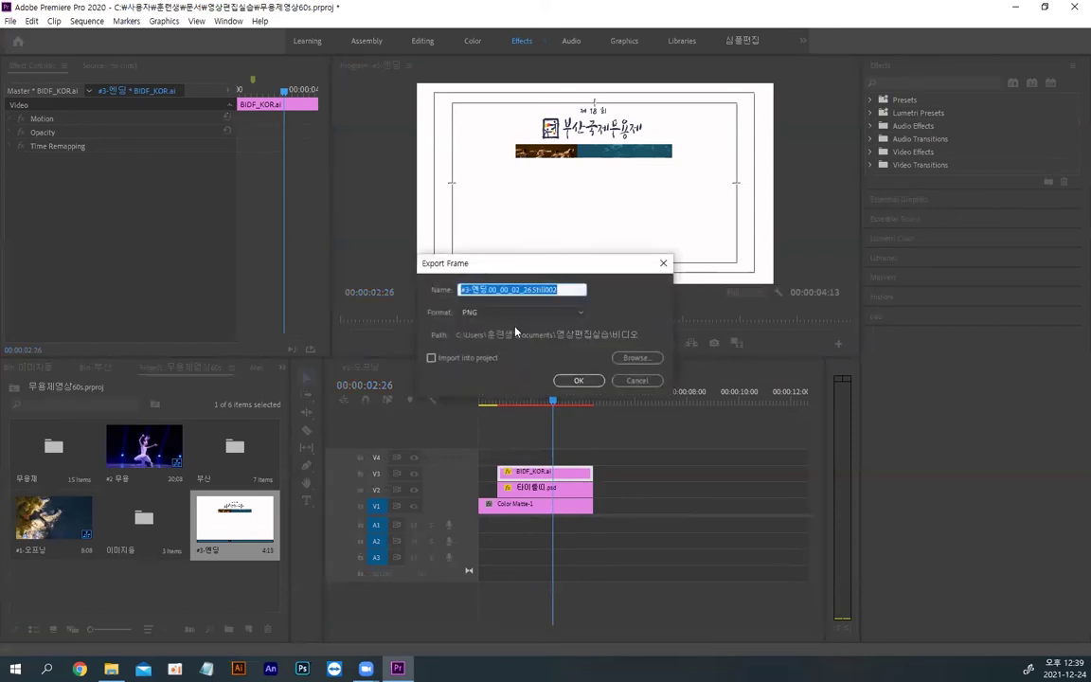
{"action": "left_click", "coordinate": [636, 359]}
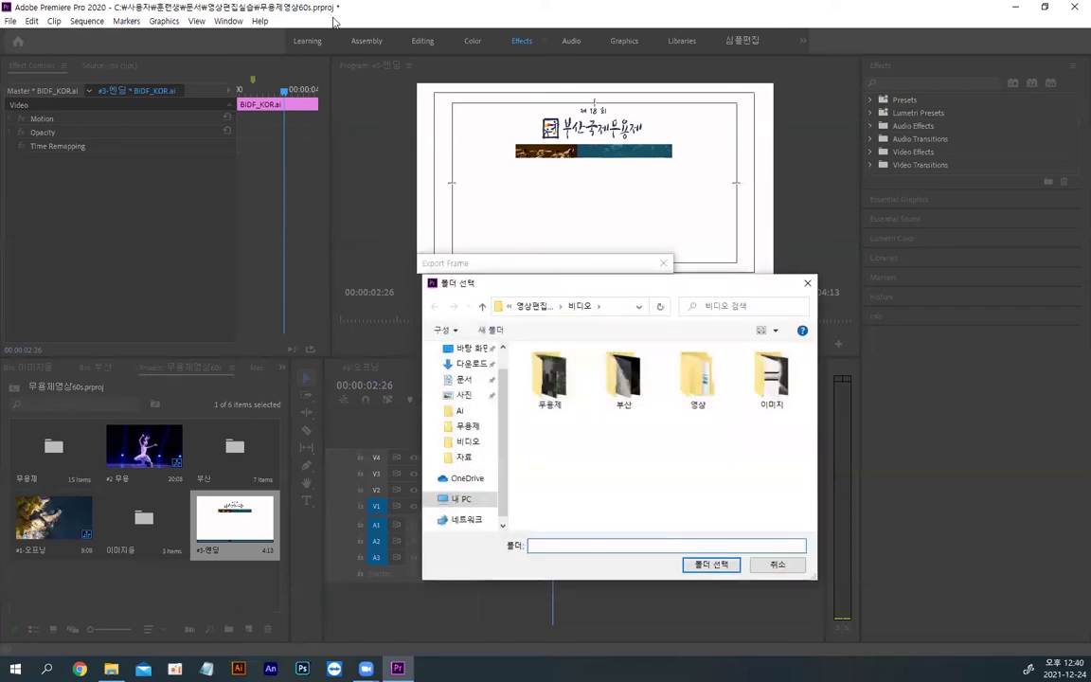
{"action": "left_click_drag", "start_coordinate": [595, 285], "coordinate": [512, 194]}
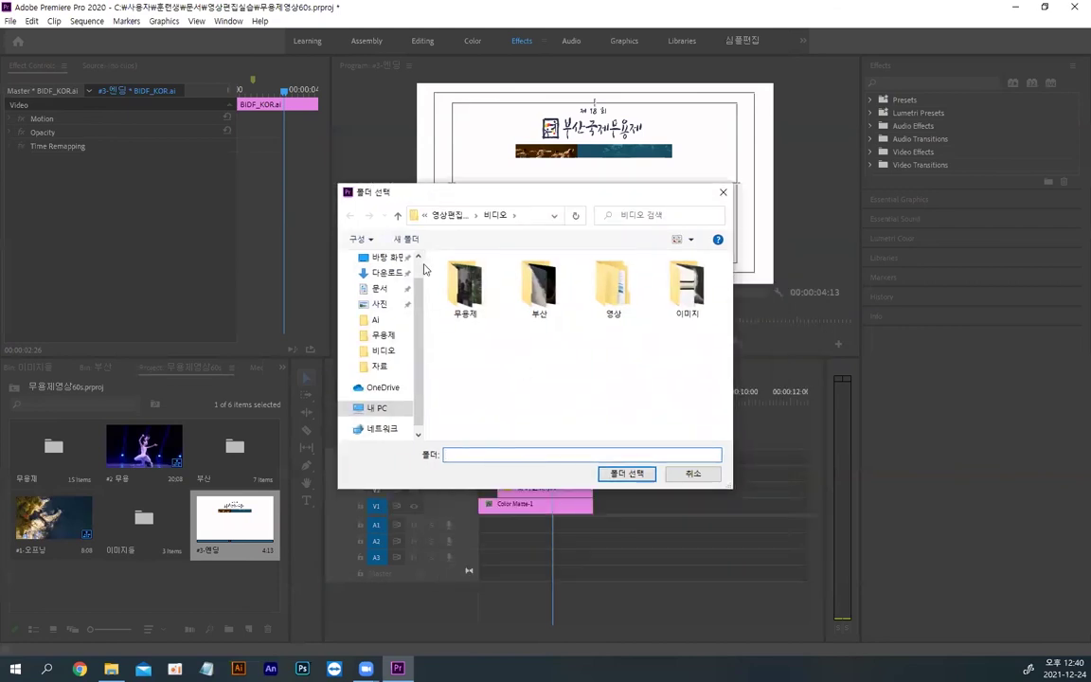
{"action": "left_click", "coordinate": [627, 474]}
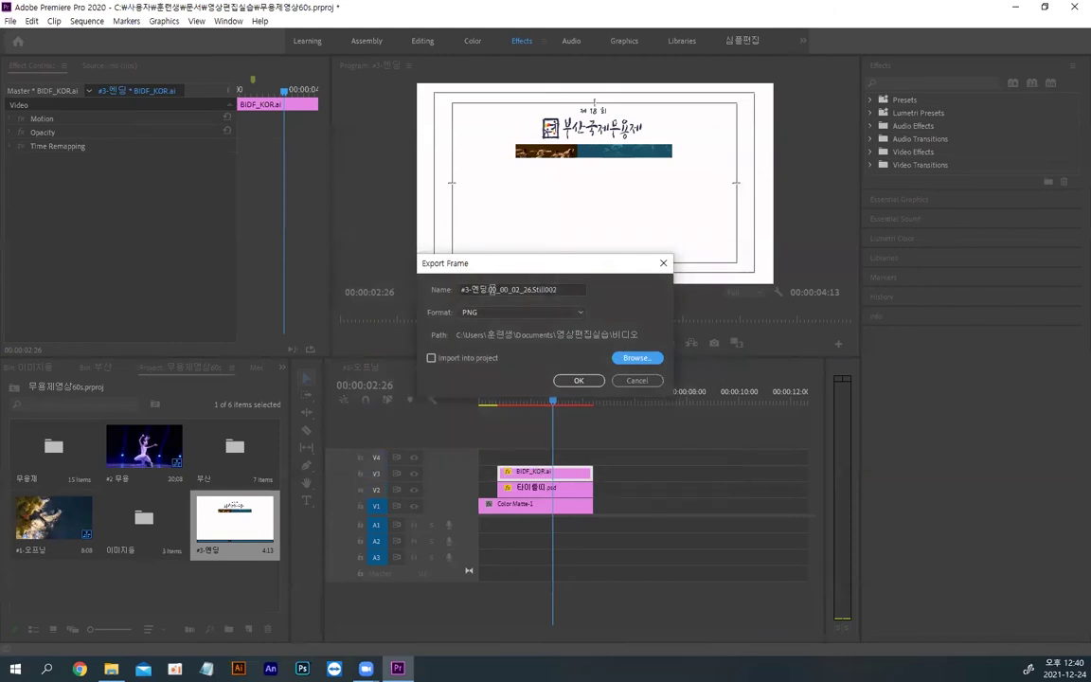
{"action": "left_click_drag", "start_coordinate": [489, 289], "coordinate": [600, 290]}
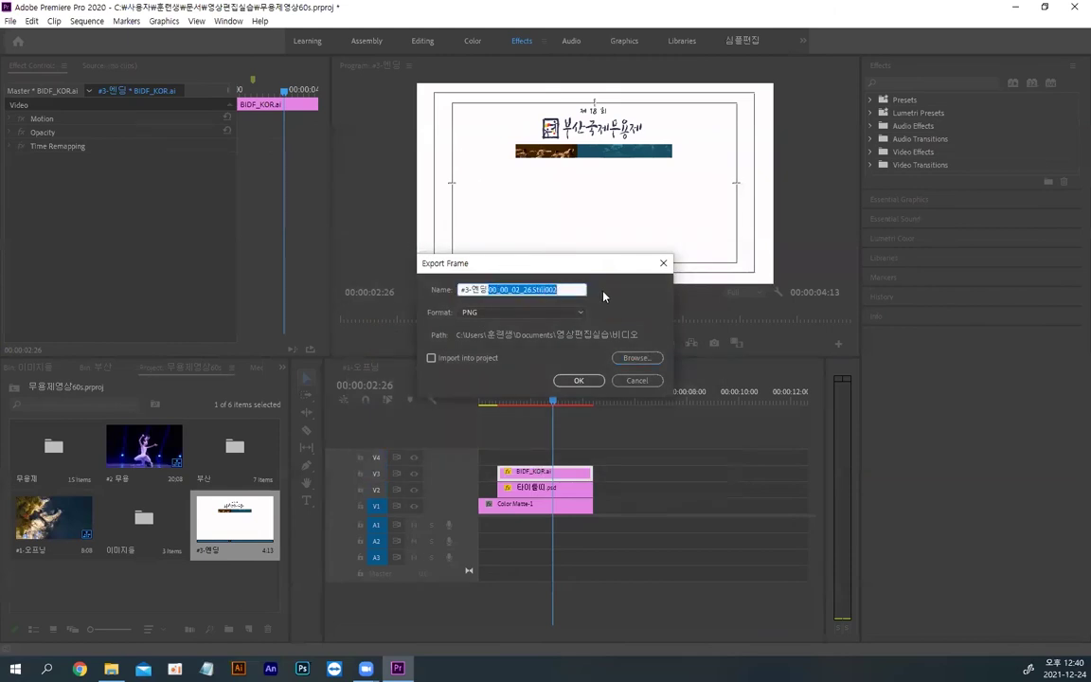
{"action": "key", "text": "BackSpace"}
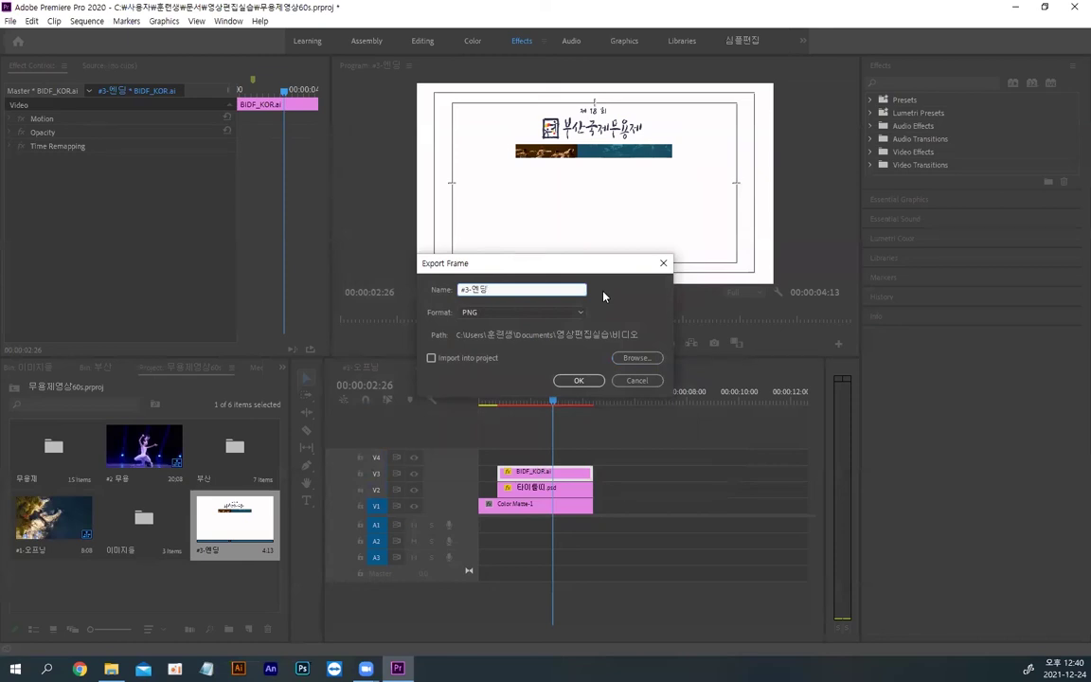
{"action": "left_click", "coordinate": [579, 380]}
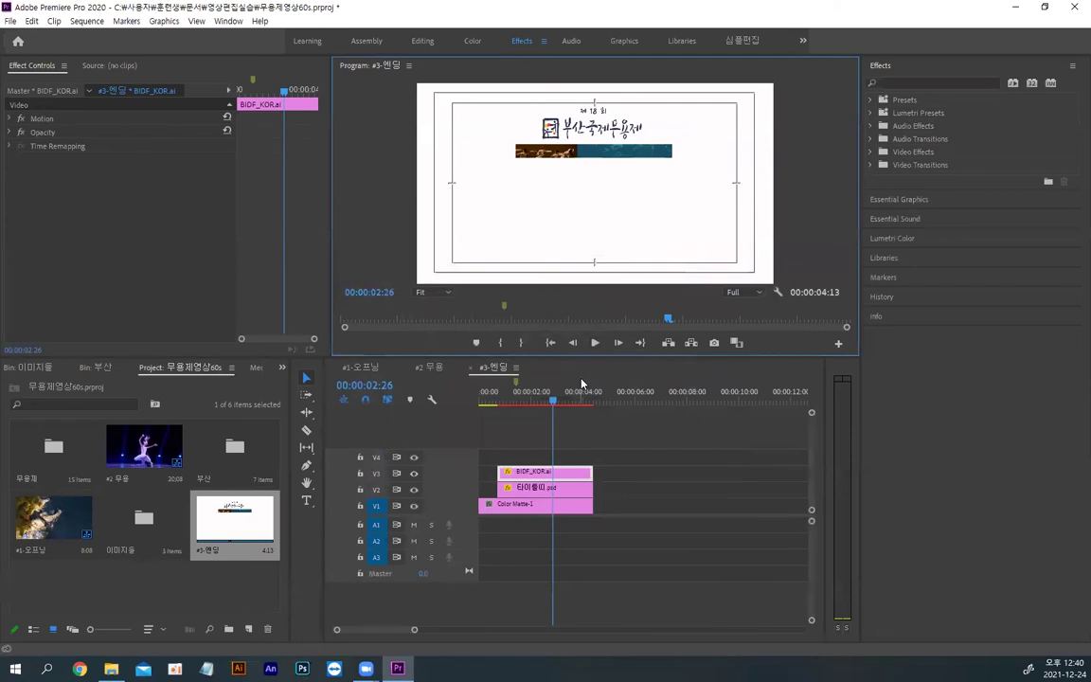
{"action": "key", "text": "alt"}
{"action": "key", "text": "Escape"}
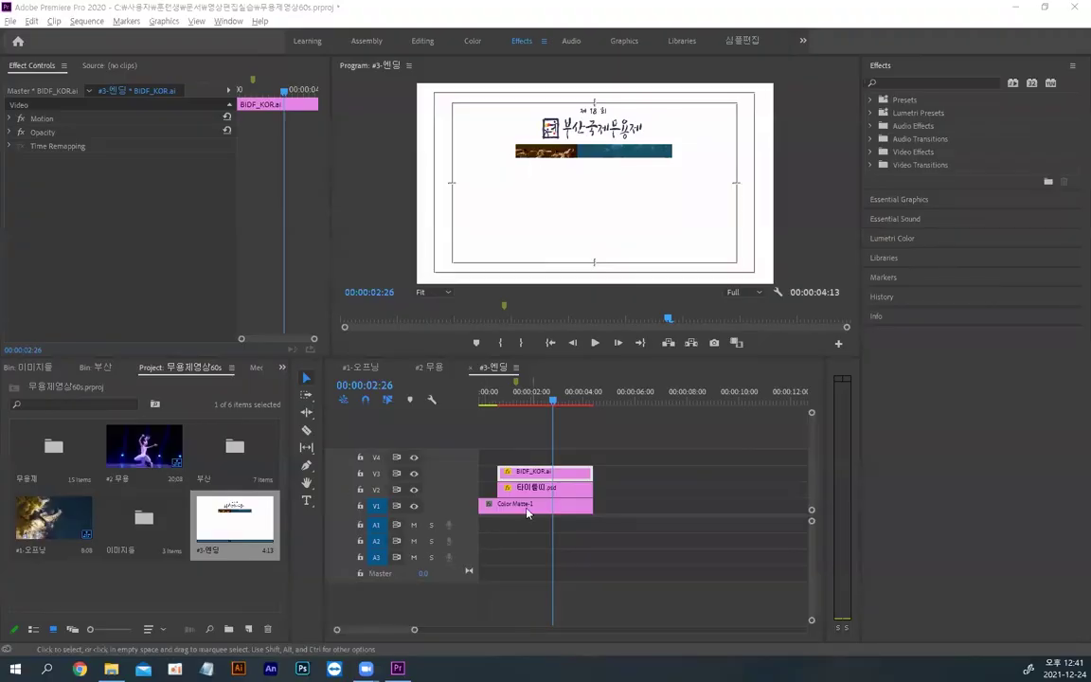
{"action": "left_click", "coordinate": [510, 402]}
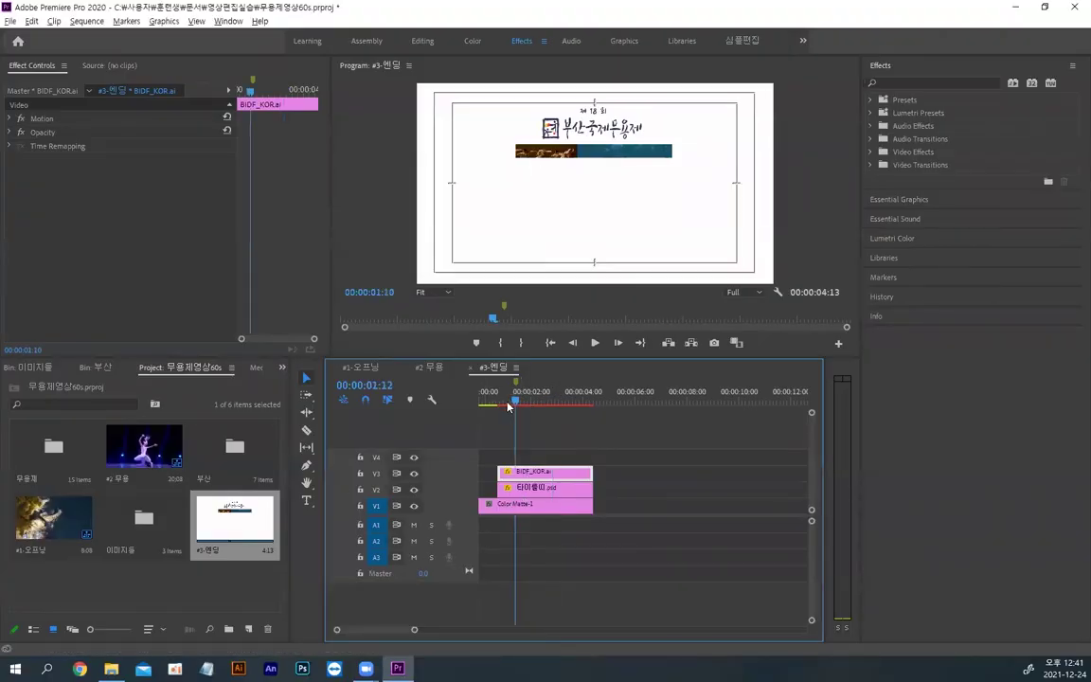
{"action": "left_click_drag", "start_coordinate": [508, 405], "coordinate": [492, 407]}
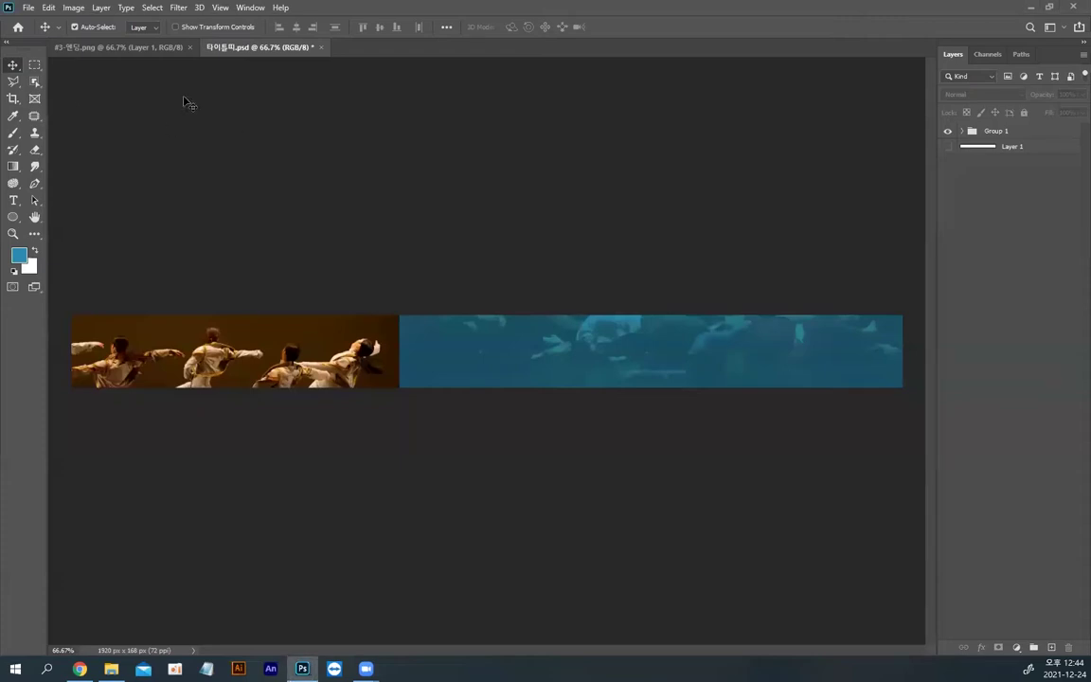
Step: In Photoshop, save 타이틀띠.psd and arrange it with #3-엔딩.png in a 2-up horizontal layout
{"action": "left_click", "coordinate": [116, 54]}
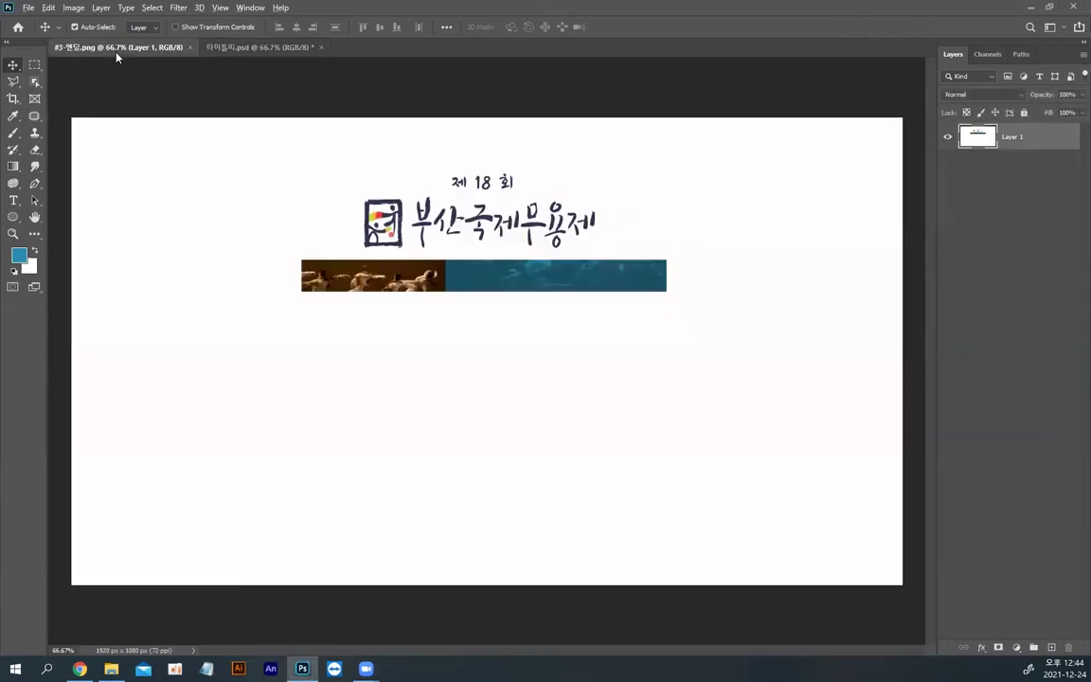
{"action": "left_click", "coordinate": [240, 53]}
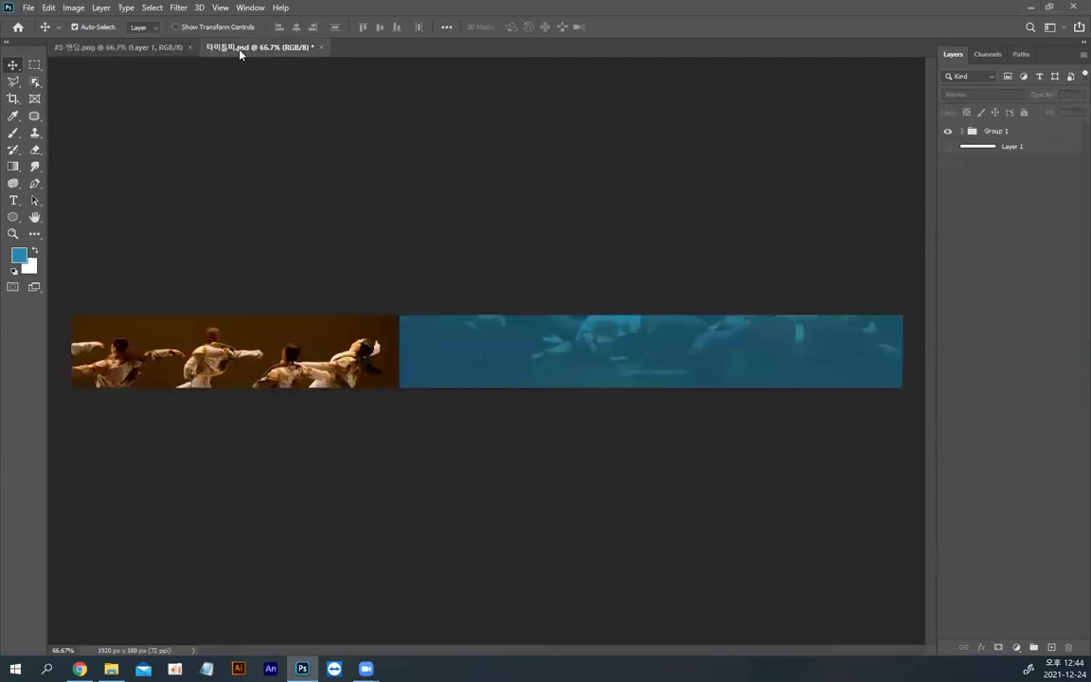
{"action": "key", "text": "ctrl+s"}
{"action": "left_click", "coordinate": [996, 132]}
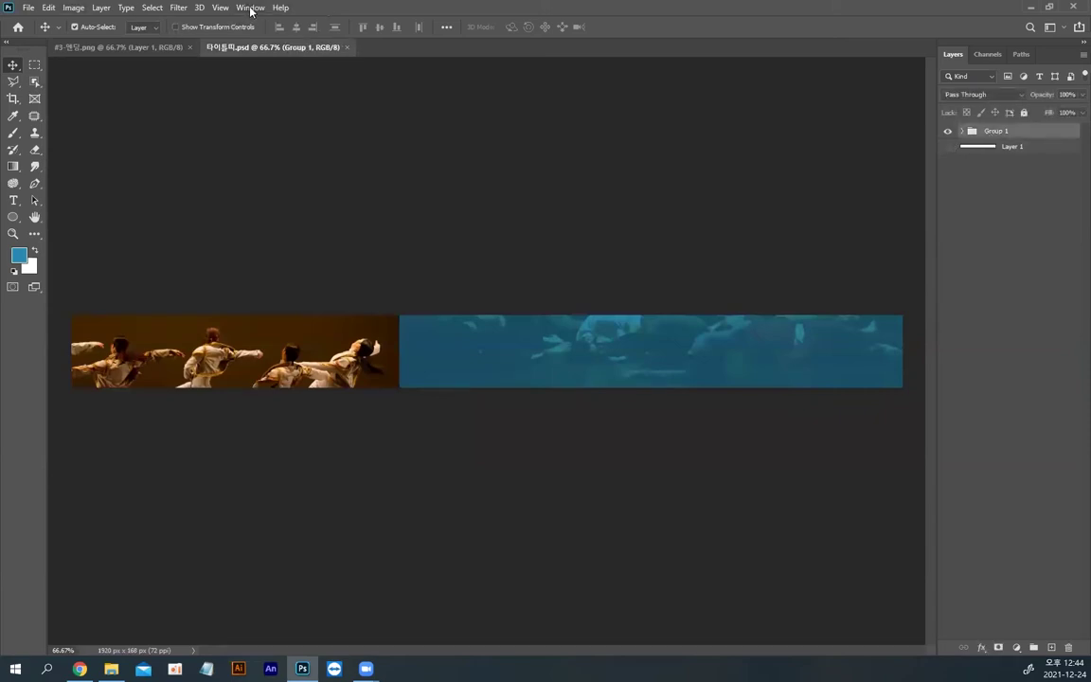
{"action": "left_click", "coordinate": [250, 8]}
{"action": "mouse_move", "coordinate": [275, 20]}
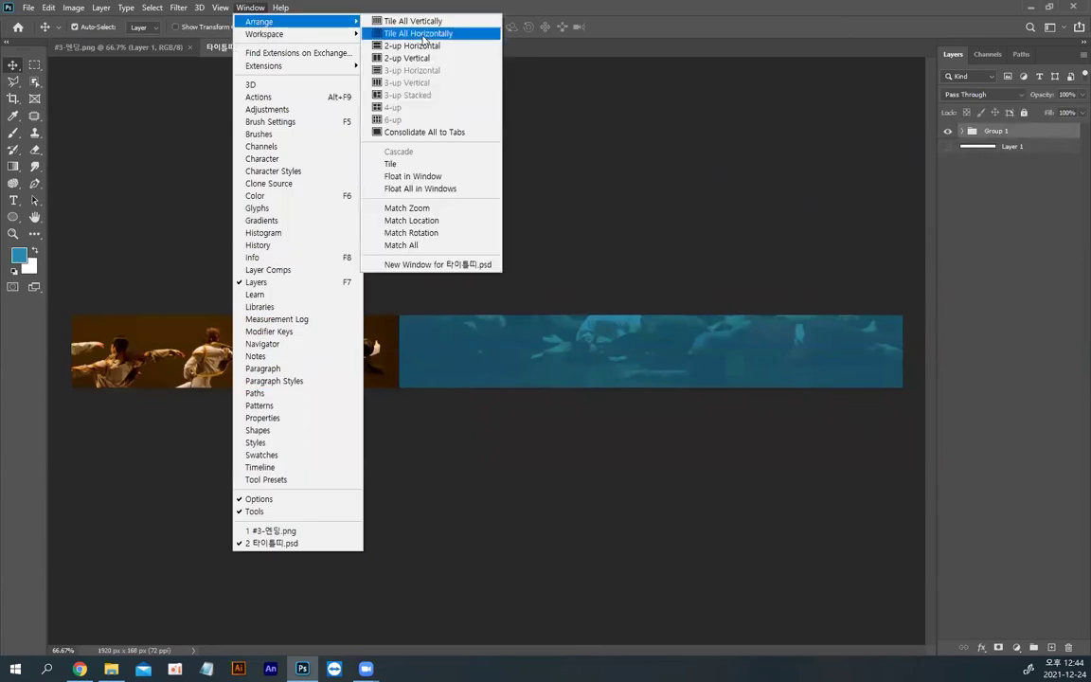
{"action": "left_click", "coordinate": [412, 45]}
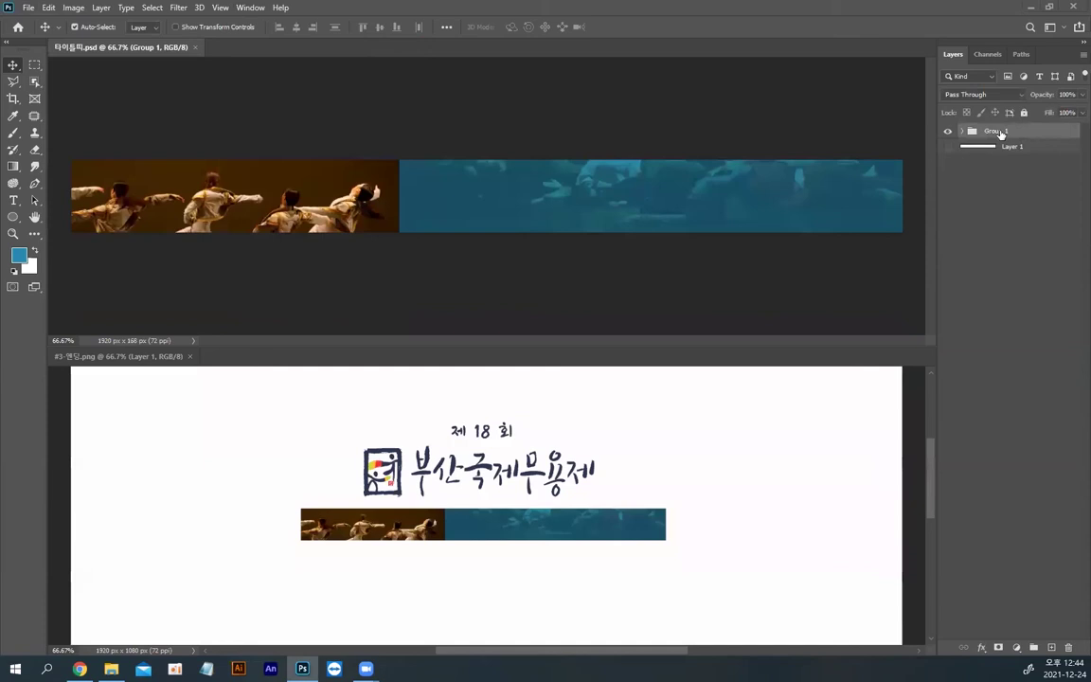
Step: Try to copy Group 1 from 타이틀띠.psd into the #3-엔딩.png document
{"action": "left_click_drag", "start_coordinate": [1000, 136], "coordinate": [556, 523]}
{"action": "left_click_drag", "start_coordinate": [986, 134], "coordinate": [620, 483]}
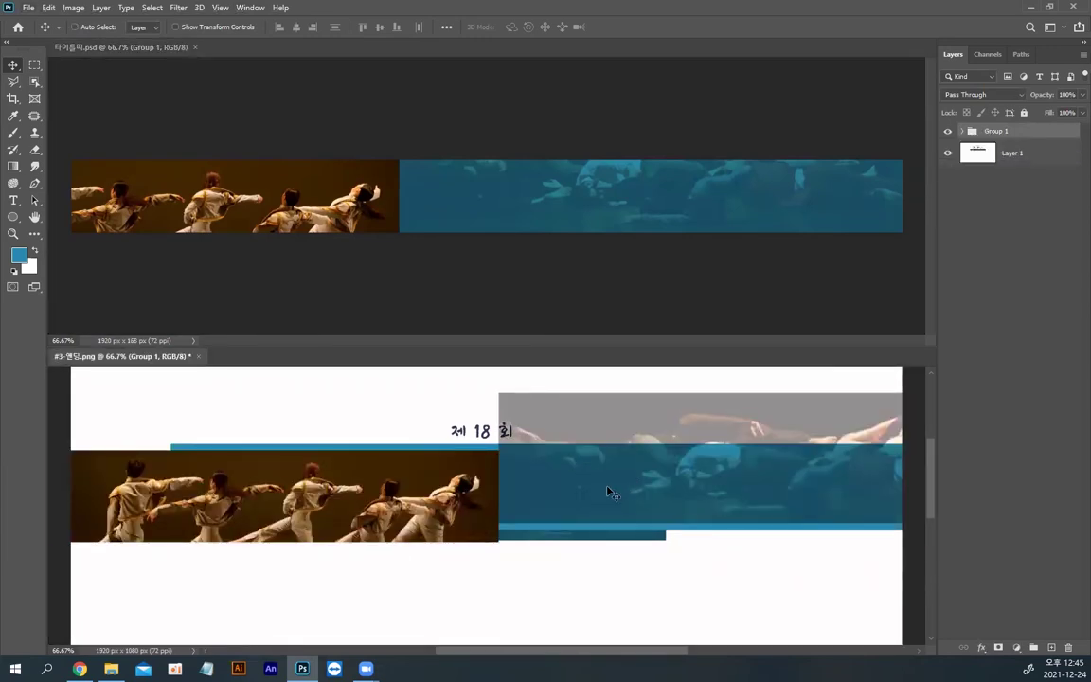
{"action": "key", "text": "ctrl+z"}
Step: Crop 타이틀띠.psd to a selection of its entire canvas and save the file
{"action": "left_click", "coordinate": [599, 306]}
{"action": "key", "text": "ctrl+a"}
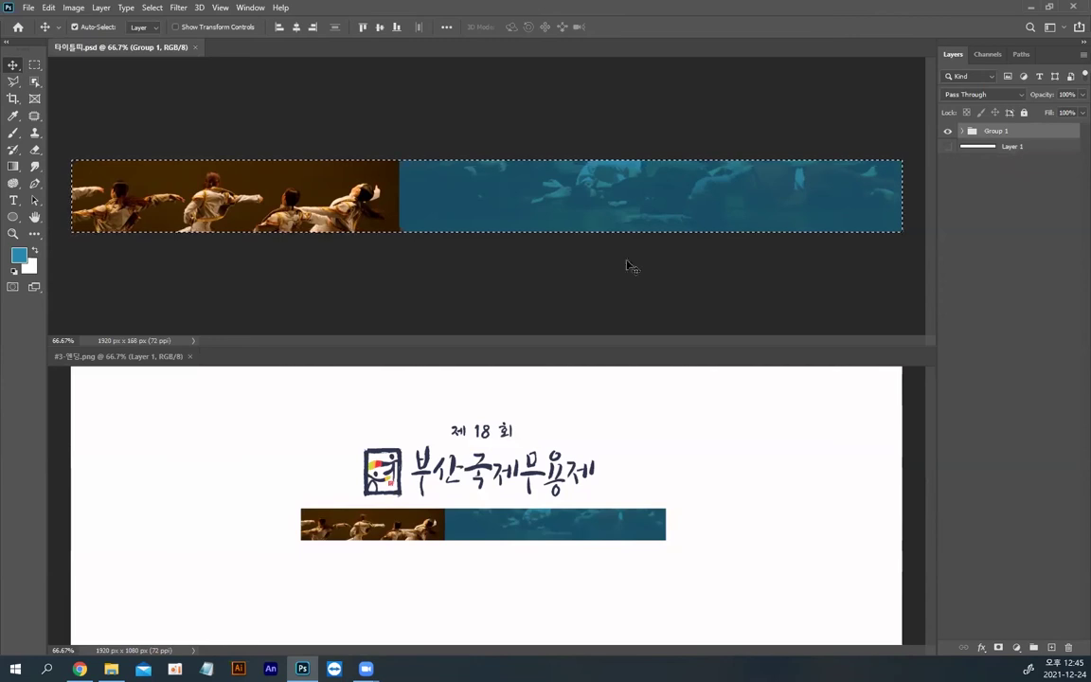
{"action": "key", "text": "ctrl+d"}
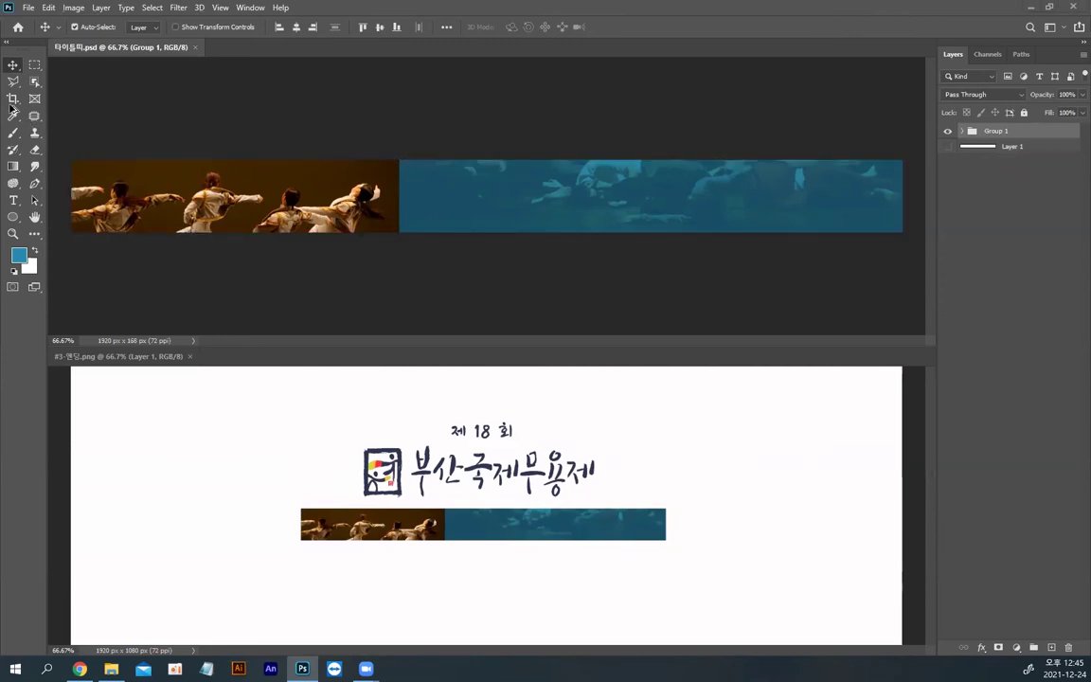
{"action": "left_click", "coordinate": [70, 9]}
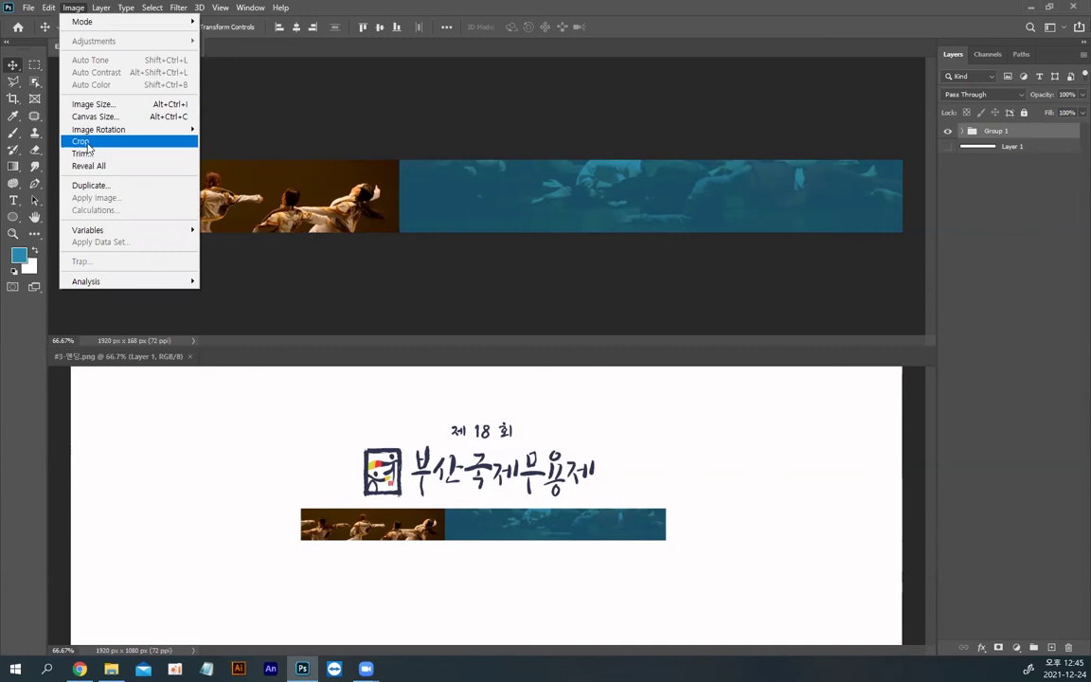
{"action": "left_click", "coordinate": [242, 83]}
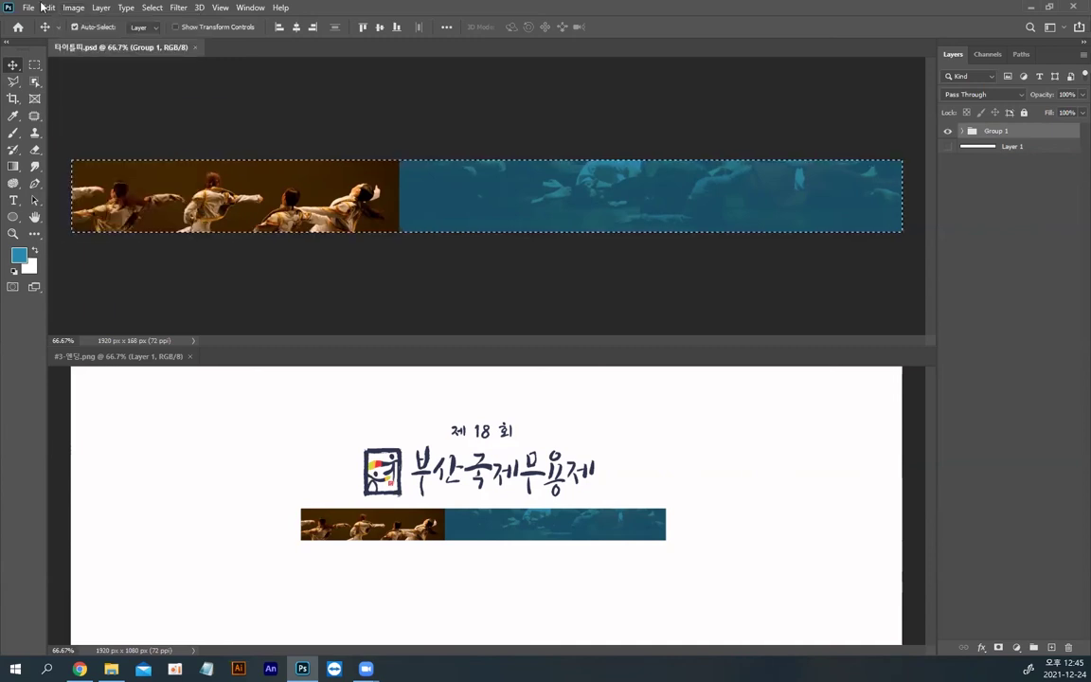
{"action": "left_click", "coordinate": [73, 8]}
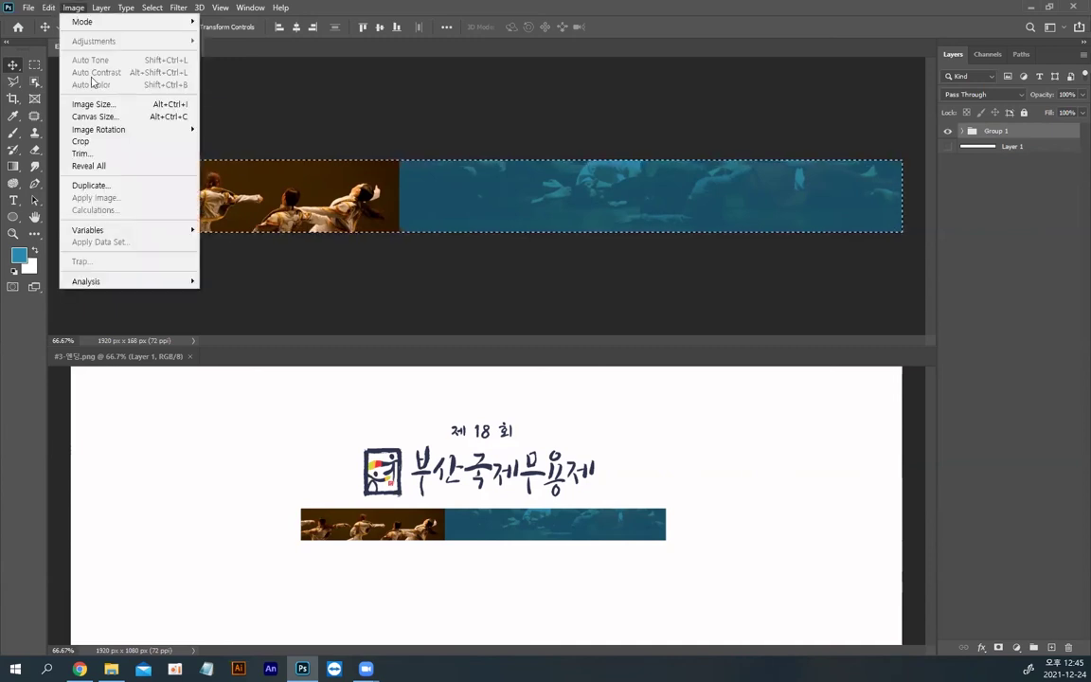
{"action": "left_click", "coordinate": [81, 141]}
{"action": "key", "text": "ctrl+s"}
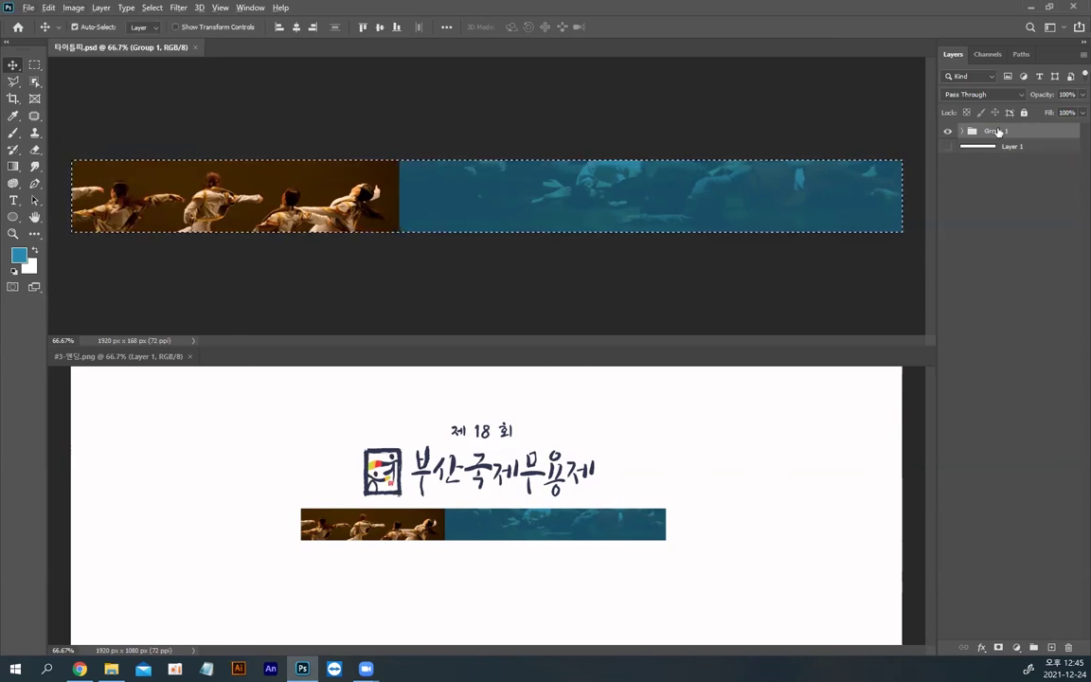
Step: Copy the cropped Group 1 from 타이틀띠.psd into #3-엔딩.png and keep the whole group selected there
{"action": "left_click_drag", "start_coordinate": [997, 132], "coordinate": [548, 496]}
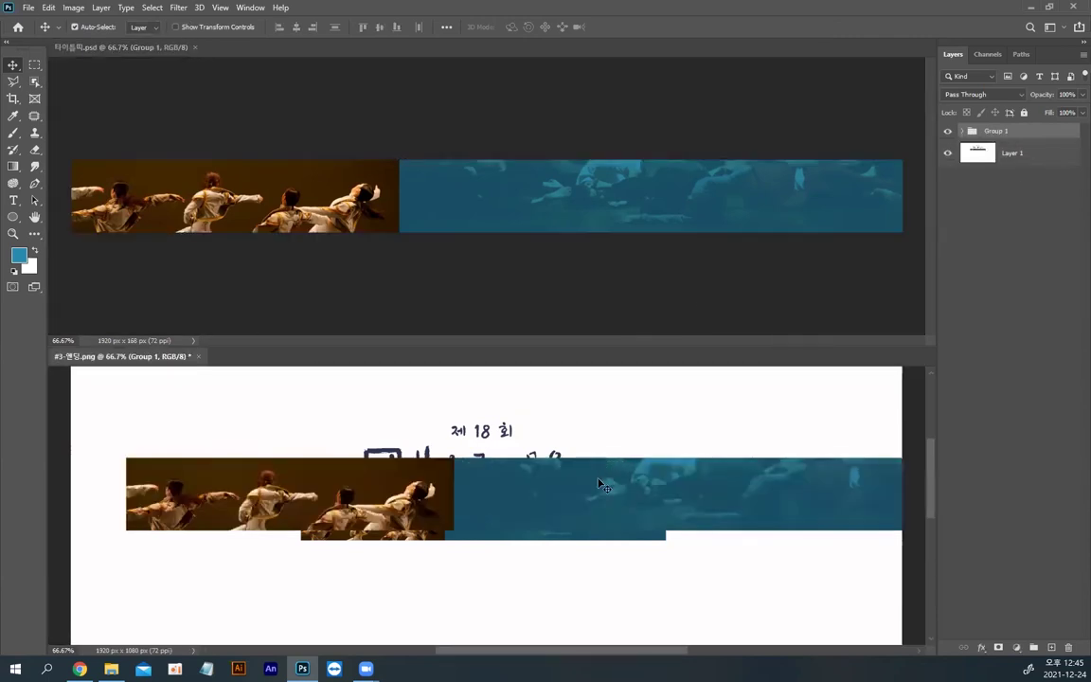
{"action": "left_click", "coordinate": [505, 451]}
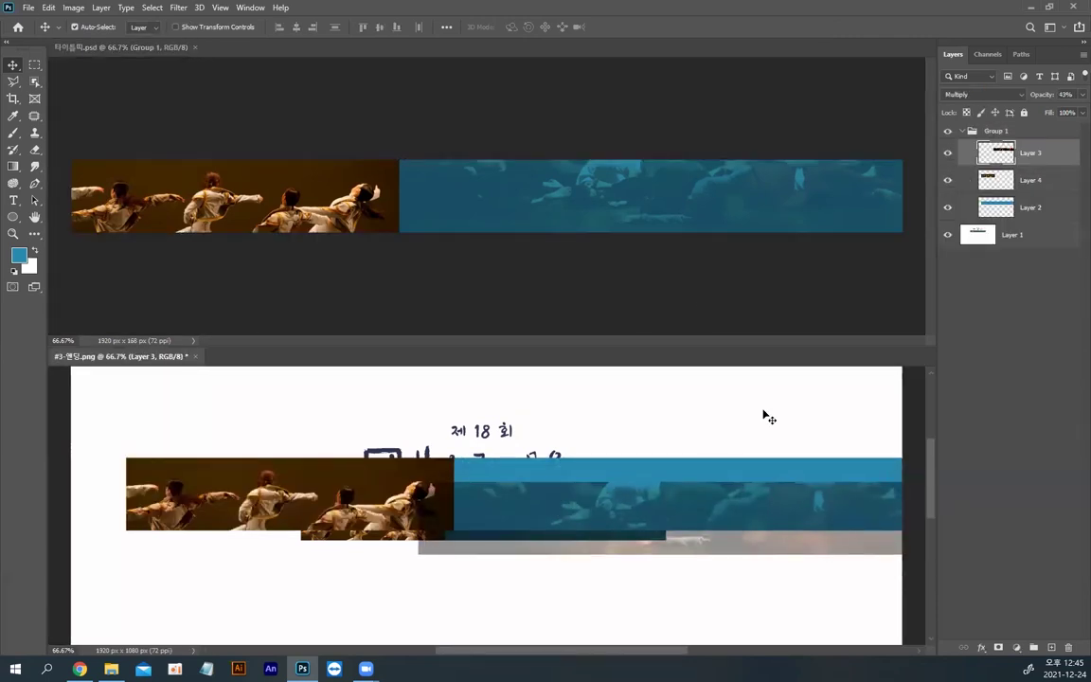
{"action": "left_click", "coordinate": [996, 132]}
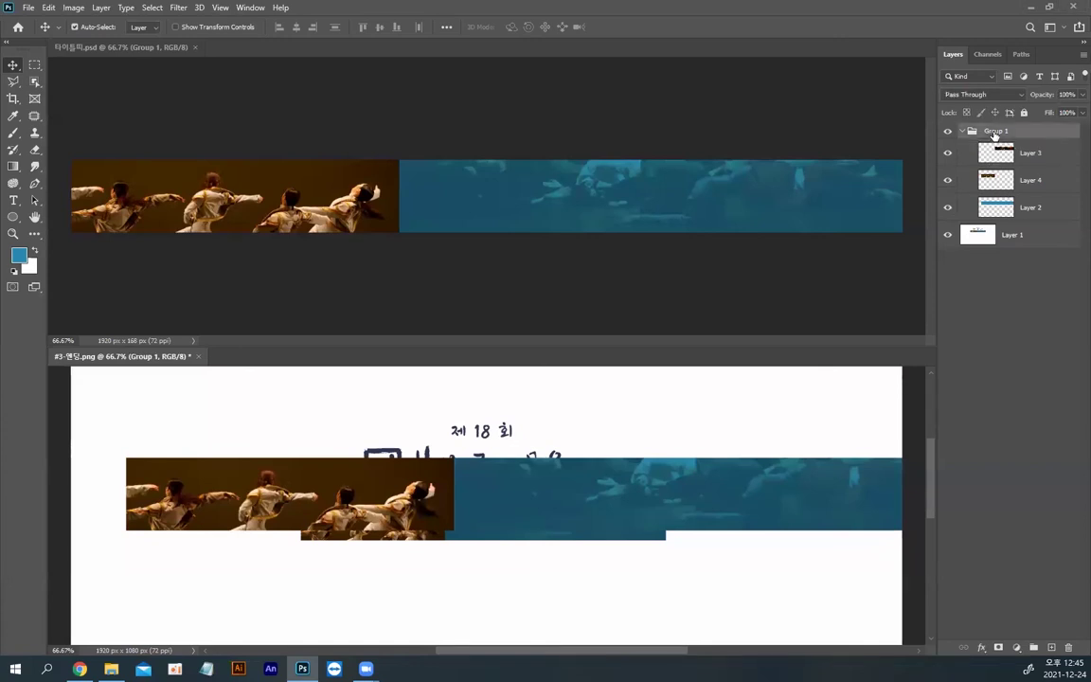
Step: Transform Group 1 in #3-엔딩.png, scaling it to about 44.5% and placing it under the festival title over the old banner
{"action": "key", "text": "ctrl+t"}
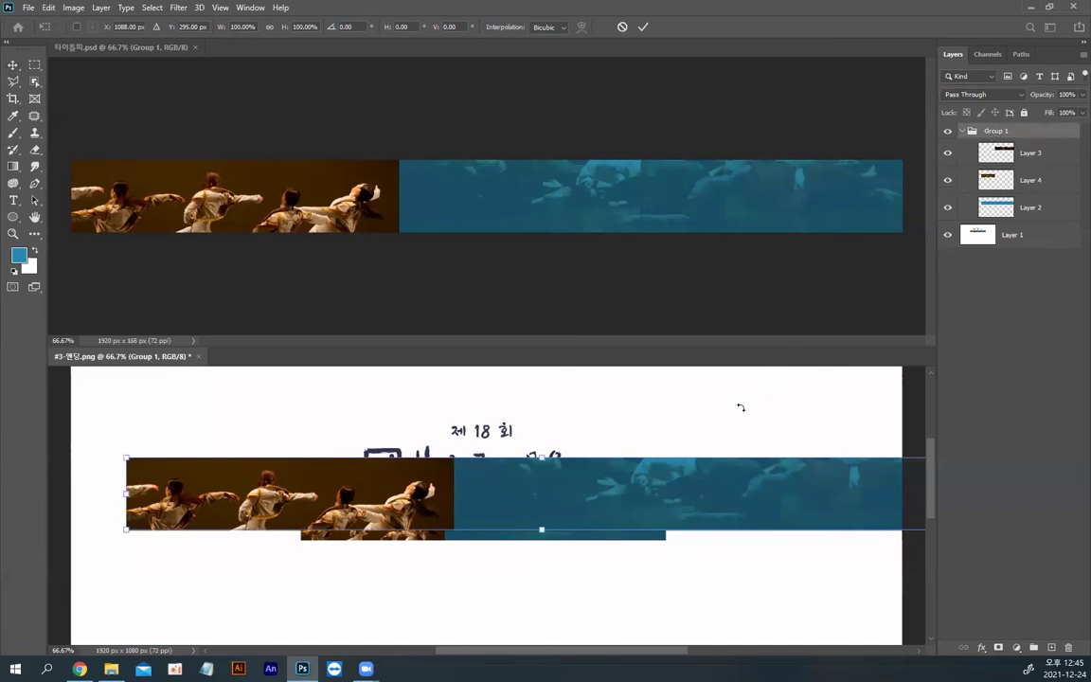
{"action": "left_click_drag", "start_coordinate": [645, 492], "coordinate": [607, 503]}
{"action": "scroll", "coordinate": [607, 503], "scroll_direction": "down", "scroll_amount": 2}
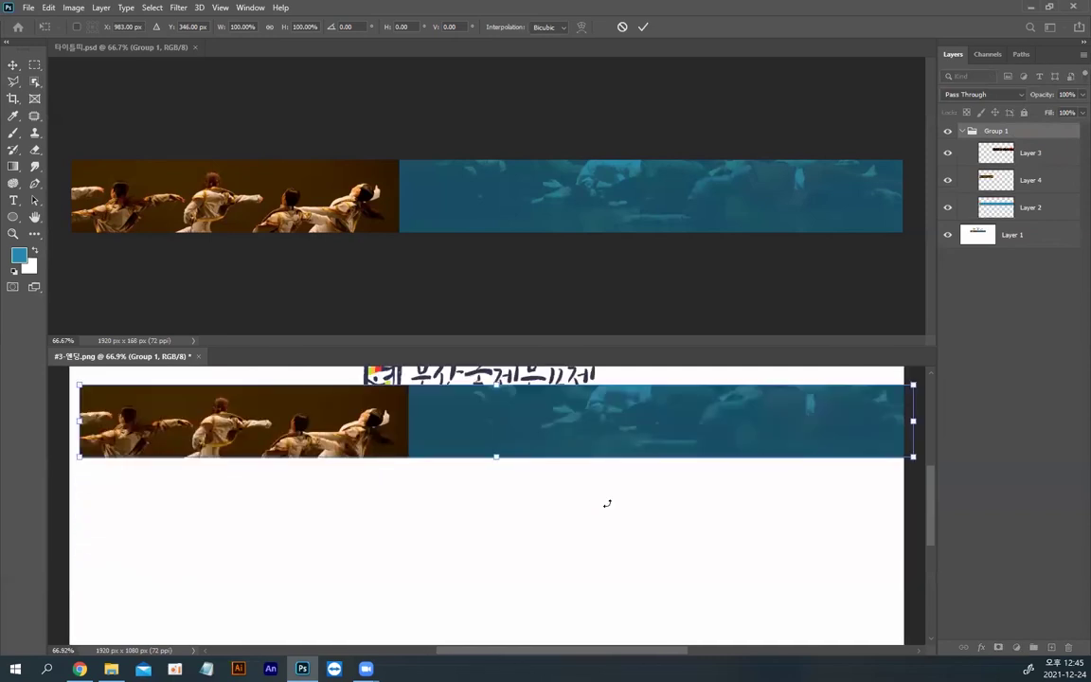
{"action": "key", "text": "ctrl+minus"}
{"action": "key", "text": "ctrl+minus"}
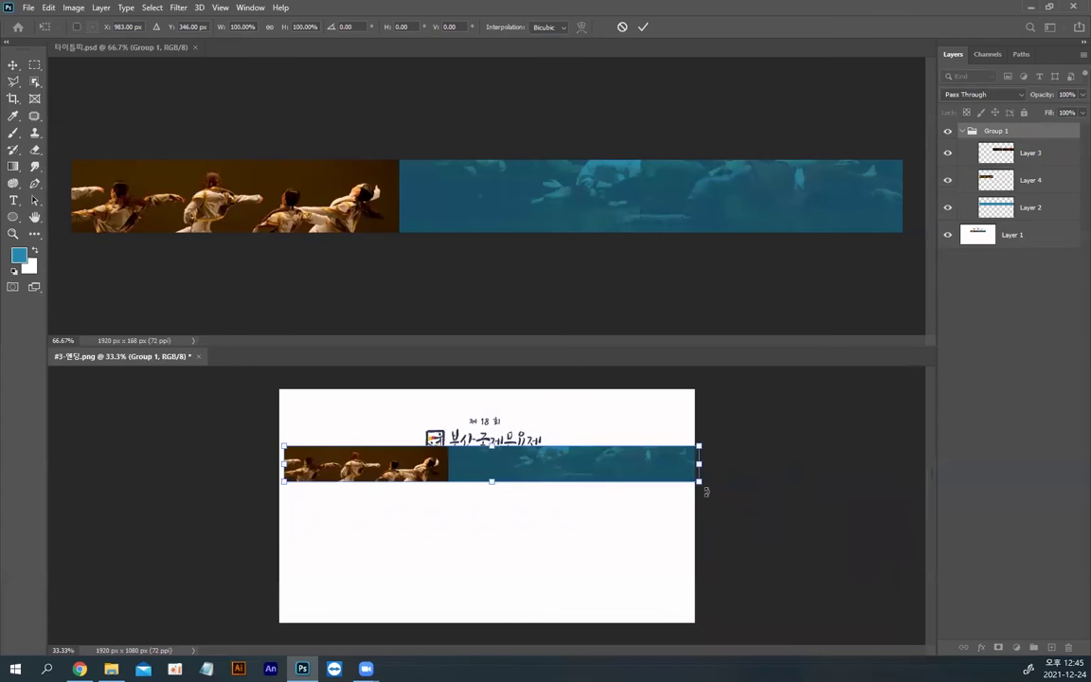
{"action": "left_click_drag", "start_coordinate": [700, 484], "coordinate": [585, 468]}
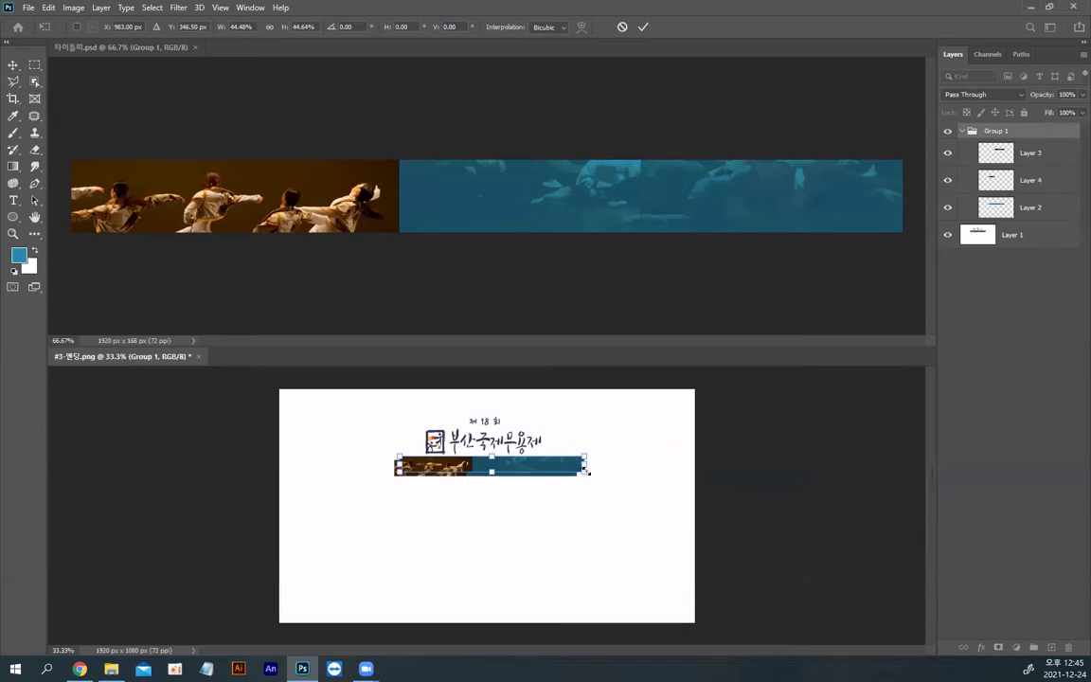
{"action": "key", "text": "Return"}
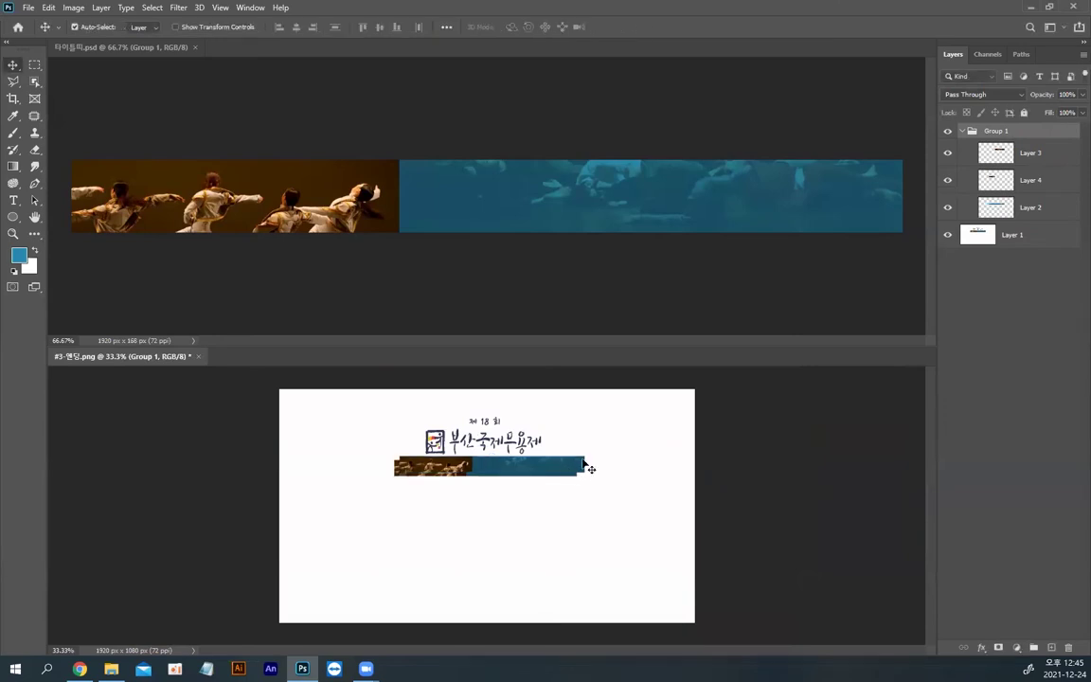
Step: Undo the stray move of Layer 3, set the Move tool's auto-select to Group, and move the whole Group 1 banner below the old one
{"action": "left_click_drag", "start_coordinate": [576, 470], "coordinate": [575, 495]}
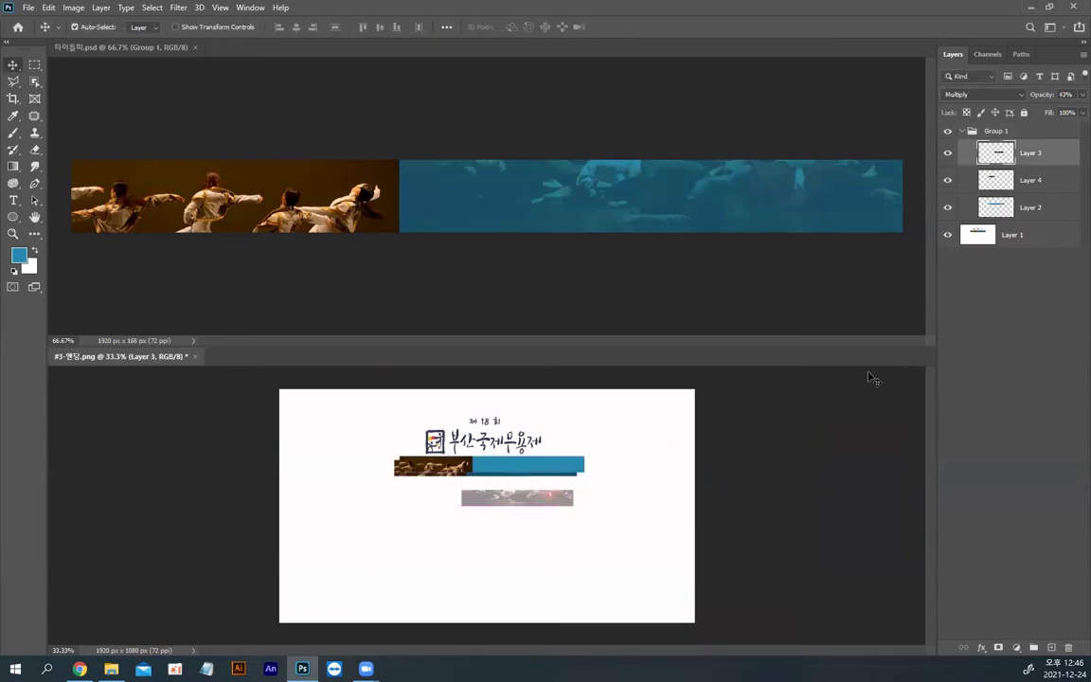
{"action": "key", "text": "ctrl+z"}
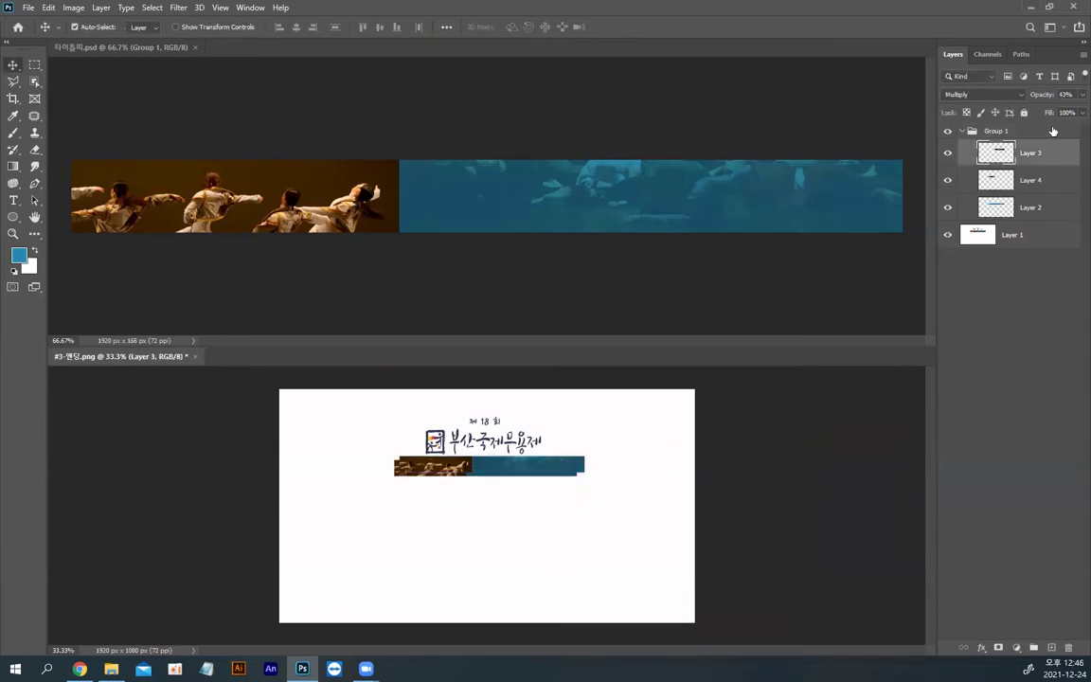
{"action": "left_click", "coordinate": [148, 30]}
{"action": "left_click", "coordinate": [139, 42]}
{"action": "left_click_drag", "start_coordinate": [535, 468], "coordinate": [534, 506]}
Step: Cut the old banner out of Layer 1 with a rectangular selection around it, and clear the selection
{"action": "left_click", "coordinate": [976, 239]}
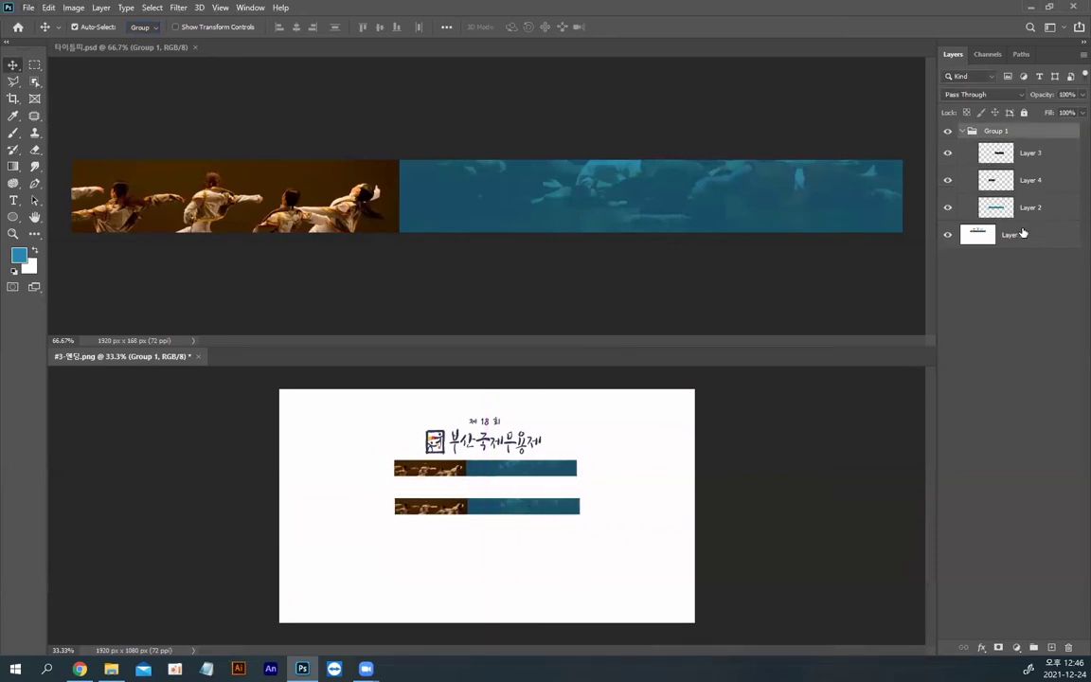
{"action": "left_click", "coordinate": [35, 65]}
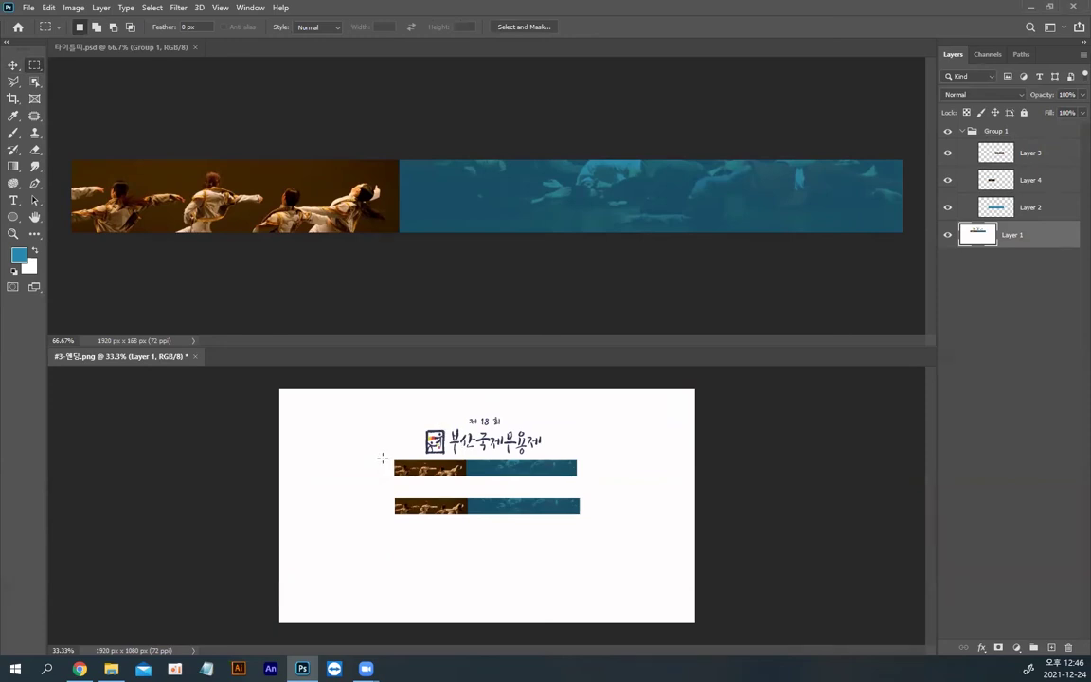
{"action": "left_click_drag", "start_coordinate": [381, 458], "coordinate": [630, 480]}
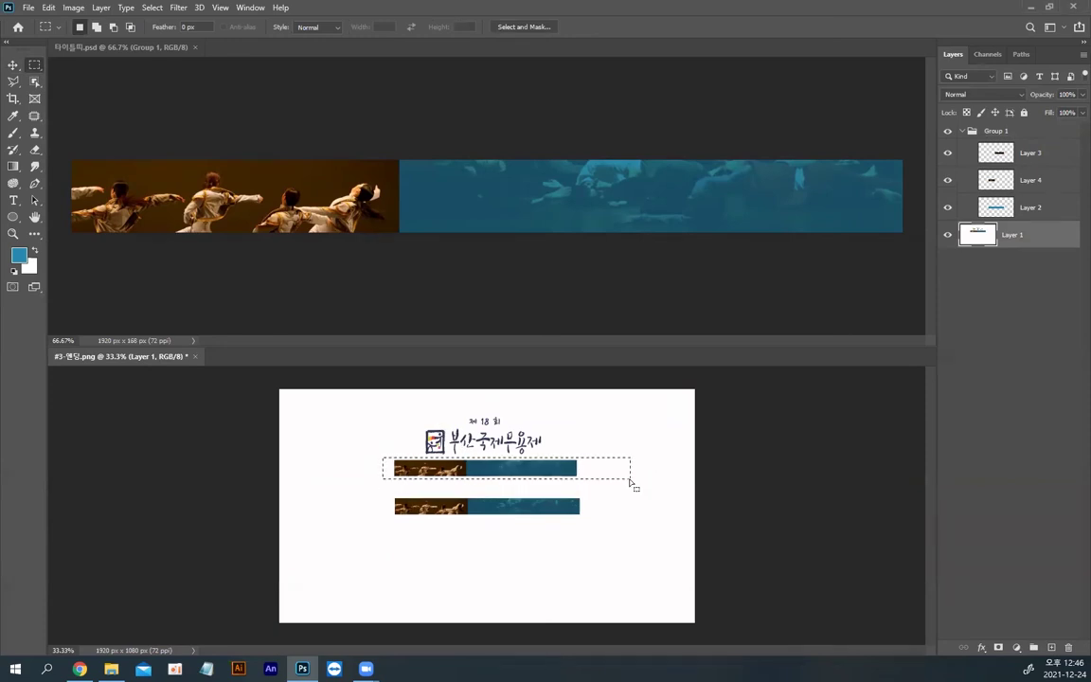
{"action": "key", "text": "ctrl+x"}
{"action": "key", "text": "ctrl+d"}
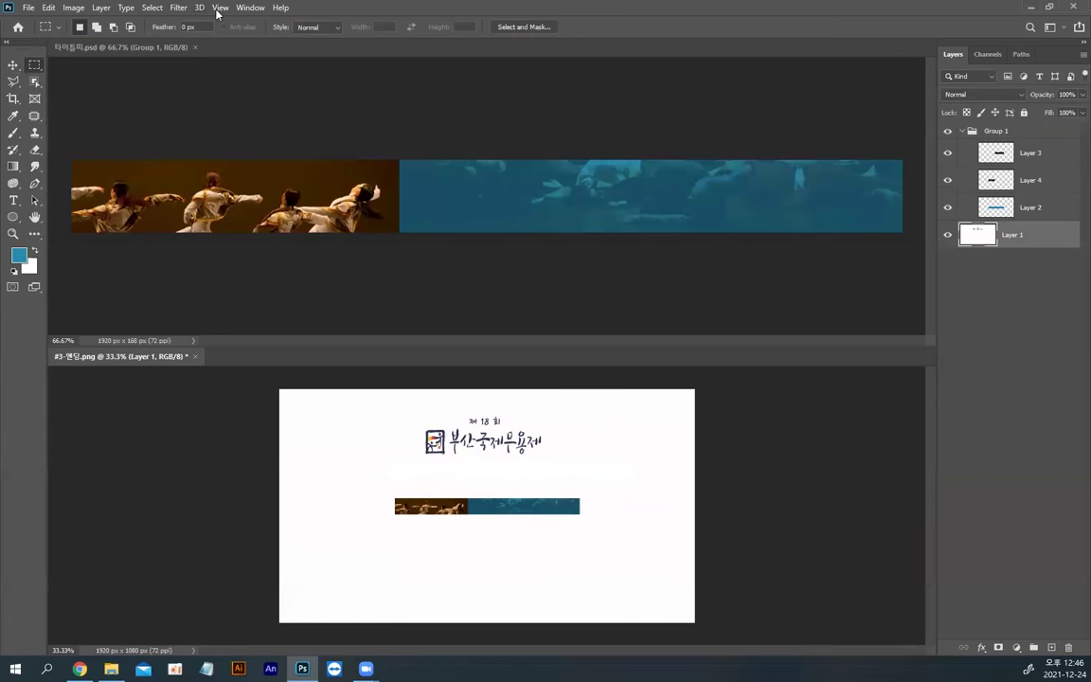
Step: Close 타이틀띠.psd and save the ending document in the 비디오 folder as #3-엔딩안내.psd with Maximize Compatibility
{"action": "left_click", "coordinate": [155, 94]}
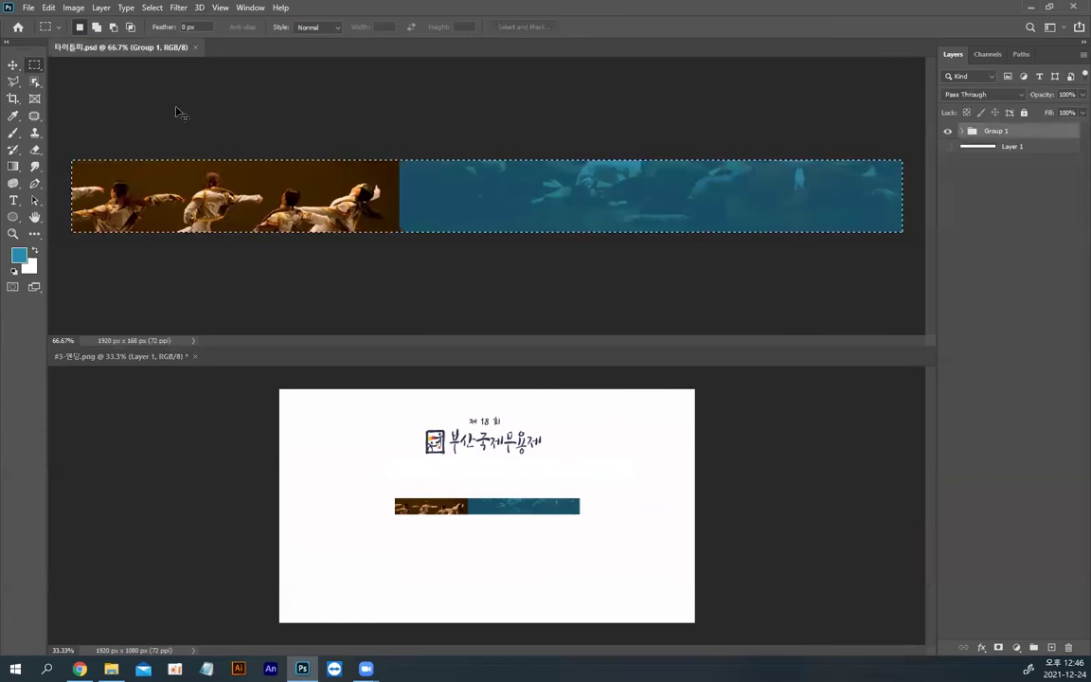
{"action": "key", "text": "ctrl+w"}
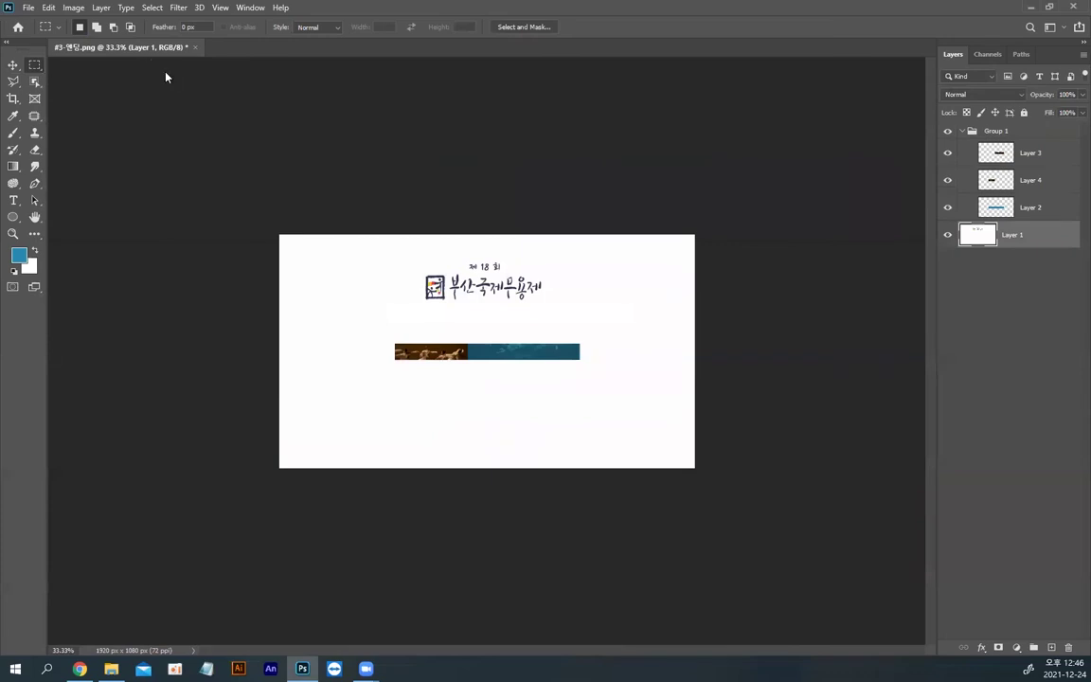
{"action": "key", "text": "ctrl+shift+s"}
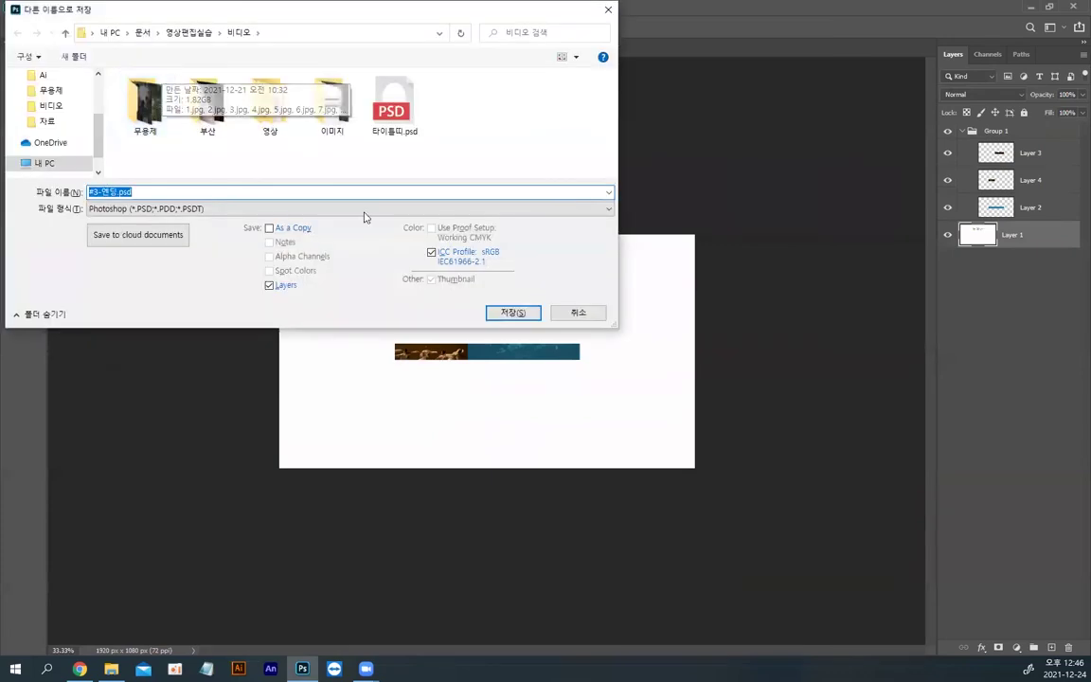
{"action": "left_click", "coordinate": [115, 193]}
{"action": "left_click_drag", "start_coordinate": [114, 193], "coordinate": [228, 197]}
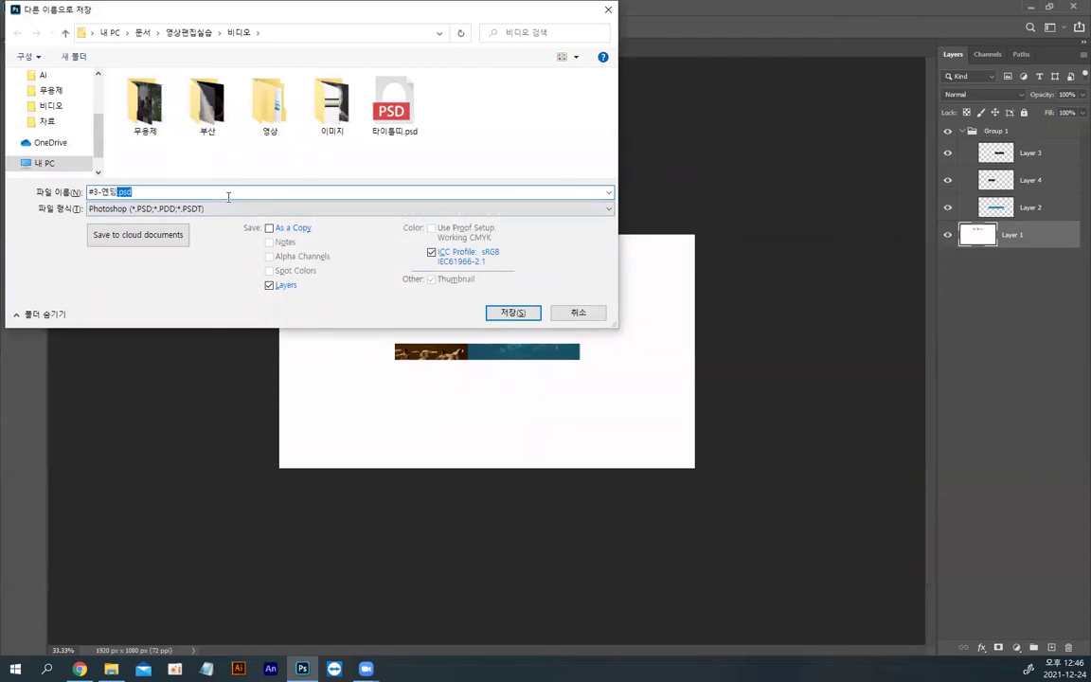
{"action": "type", "text": "dks"}
{"action": "key", "text": "BackSpace"}
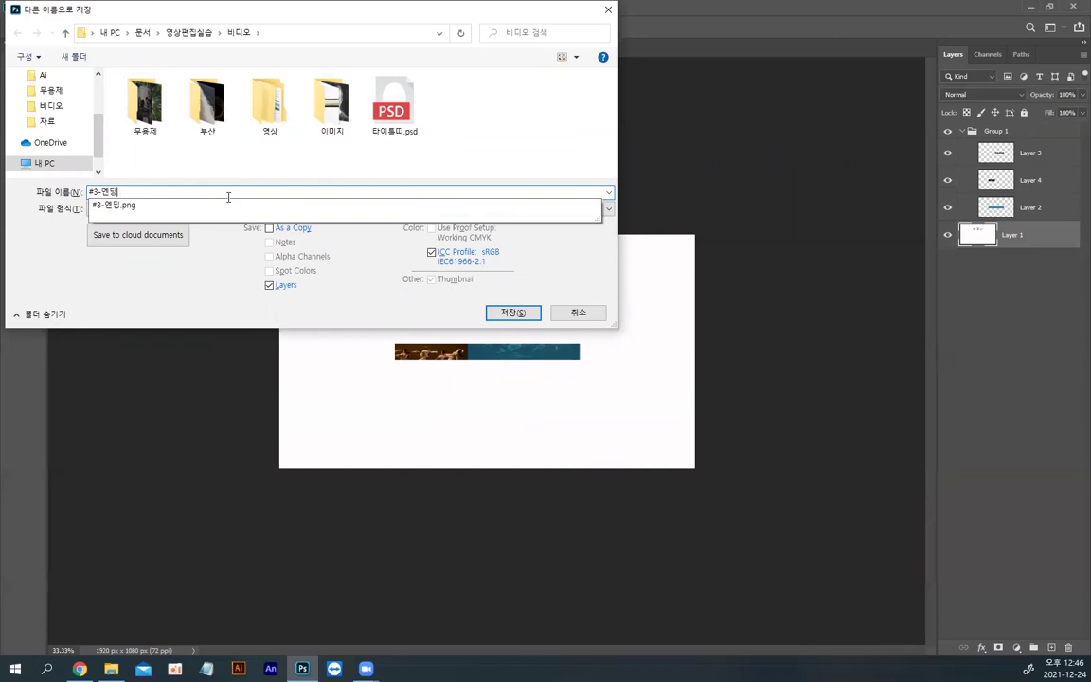
{"action": "key", "text": "BackSpace"}
{"action": "key", "text": "Return"}
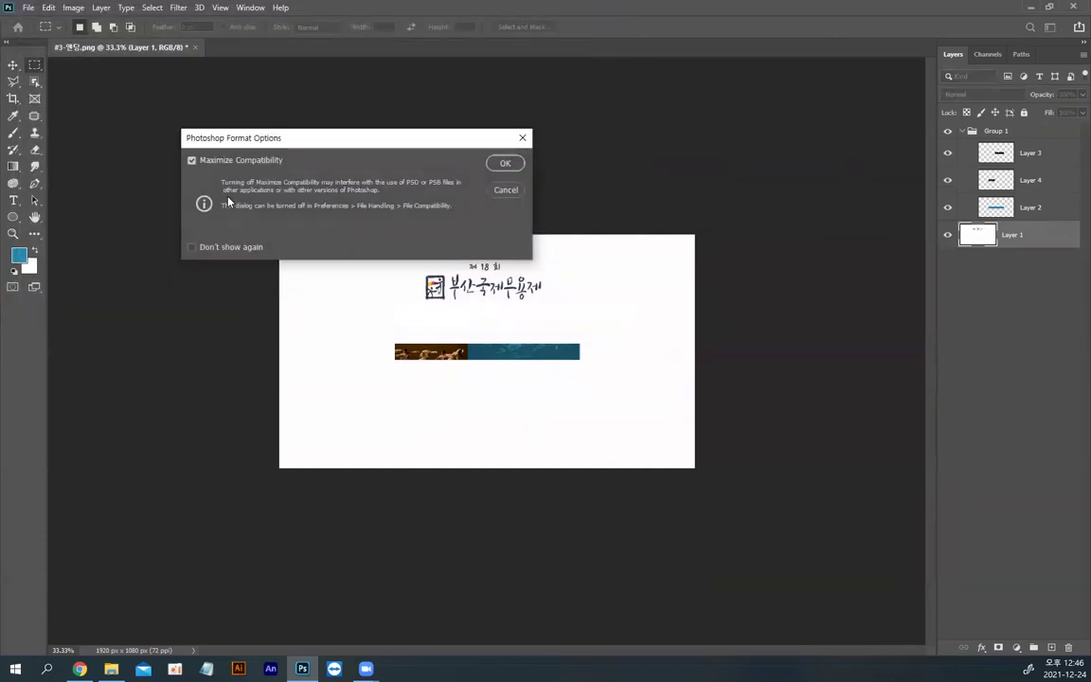
{"action": "key", "text": "Return"}
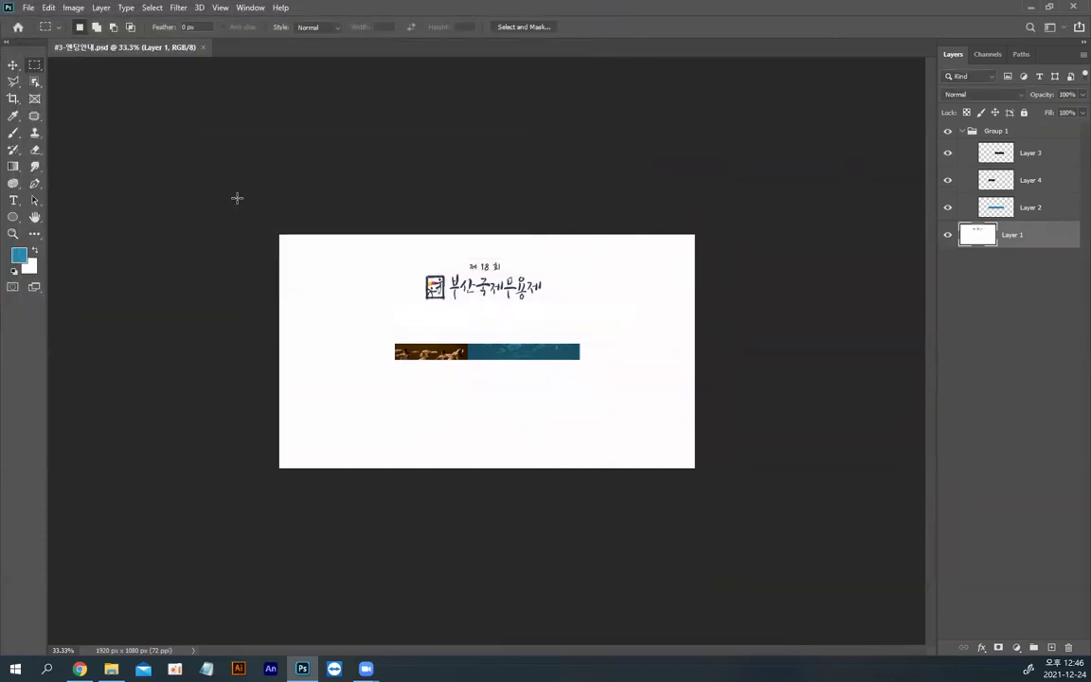
Step: Move the Group 1 banner up so it sits directly beneath the festival title
{"action": "left_click", "coordinate": [995, 131]}
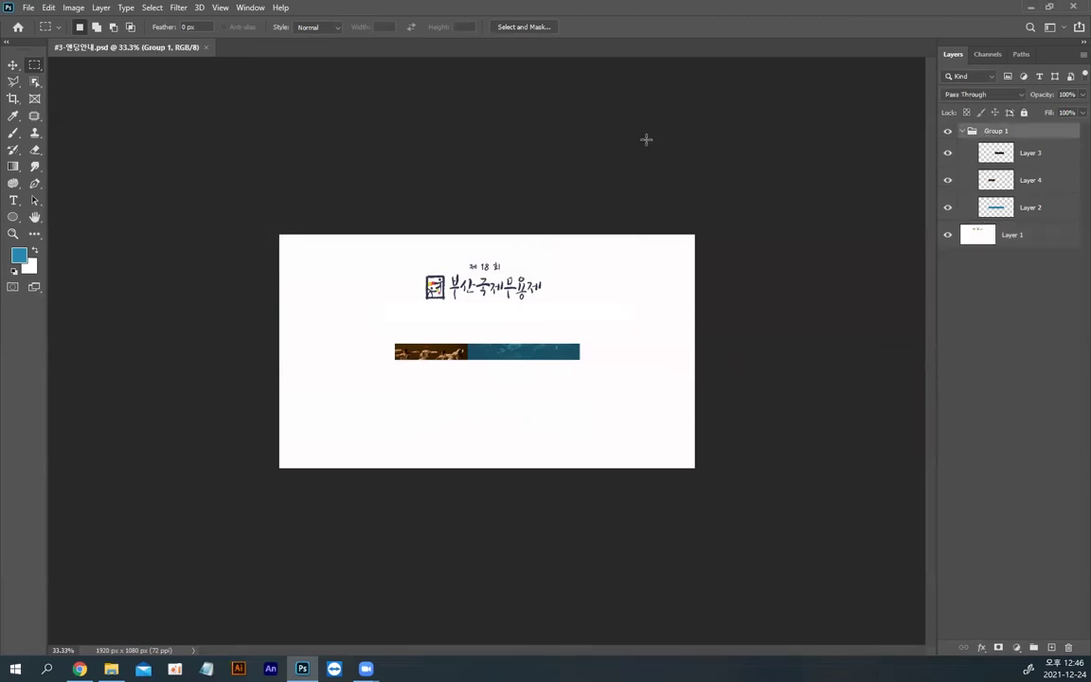
{"action": "left_click", "coordinate": [12, 66]}
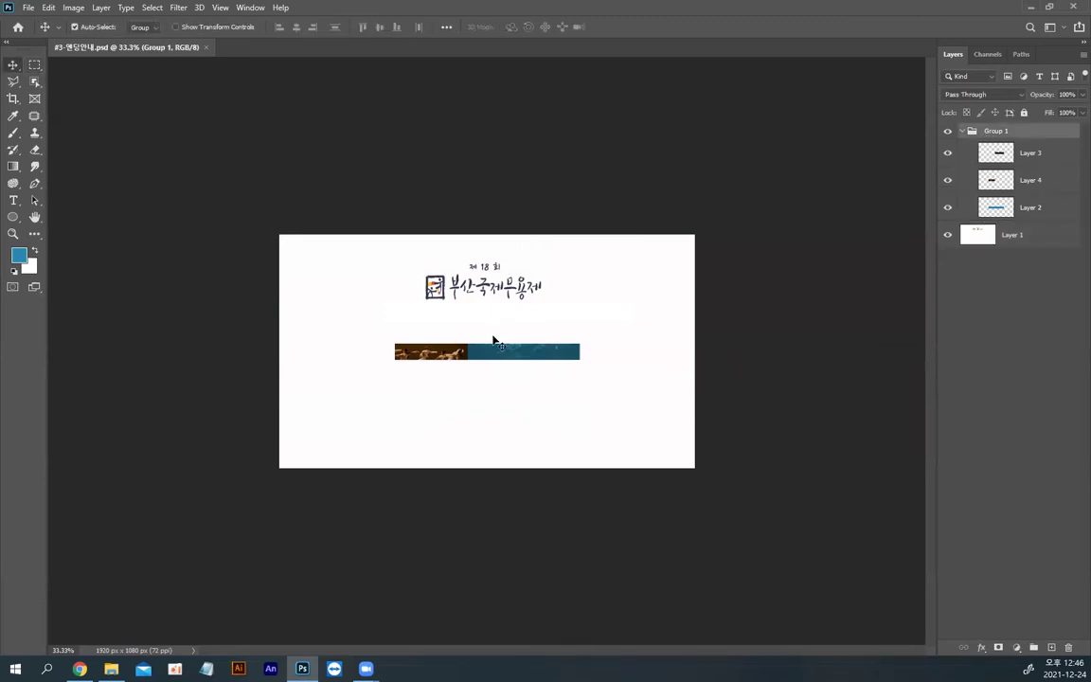
{"action": "left_click_drag", "start_coordinate": [499, 355], "coordinate": [491, 317]}
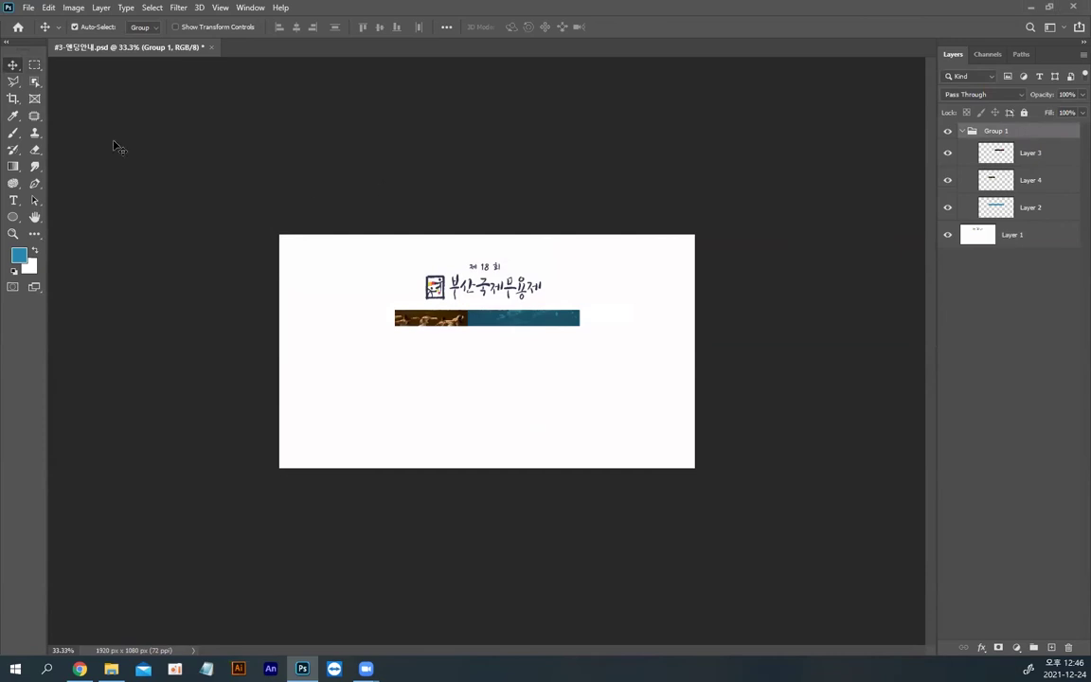
Step: Separate the festival logo and title from Layer 1 onto its own new layer, clearing them from Layer 1
{"action": "left_click", "coordinate": [34, 64]}
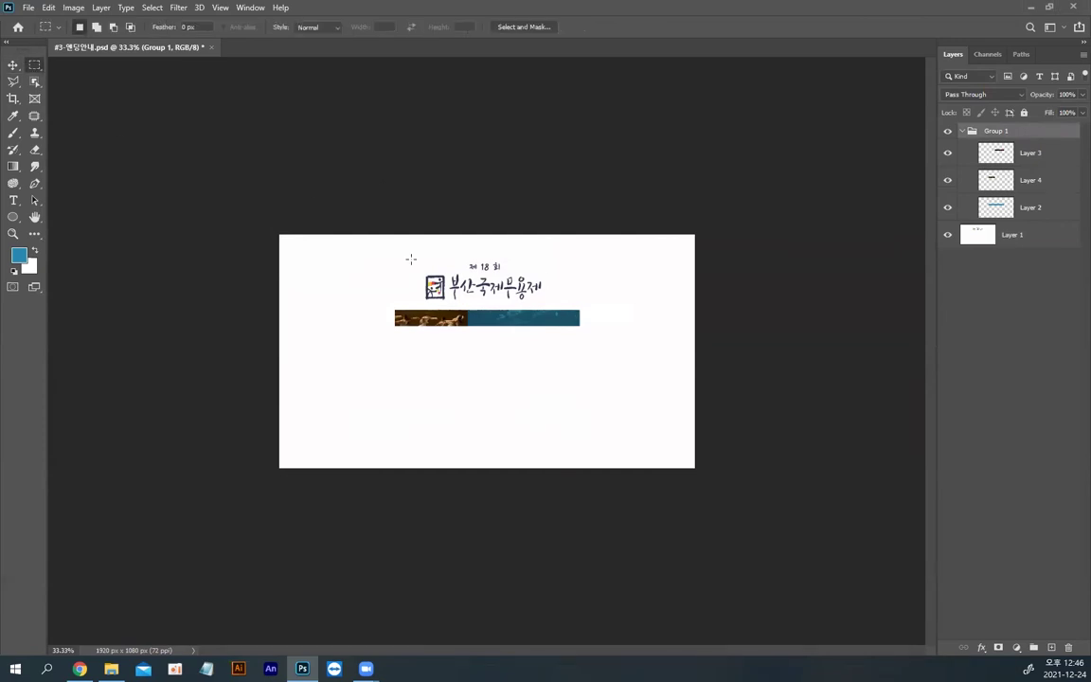
{"action": "left_click_drag", "start_coordinate": [401, 257], "coordinate": [567, 304]}
{"action": "left_click", "coordinate": [1004, 236]}
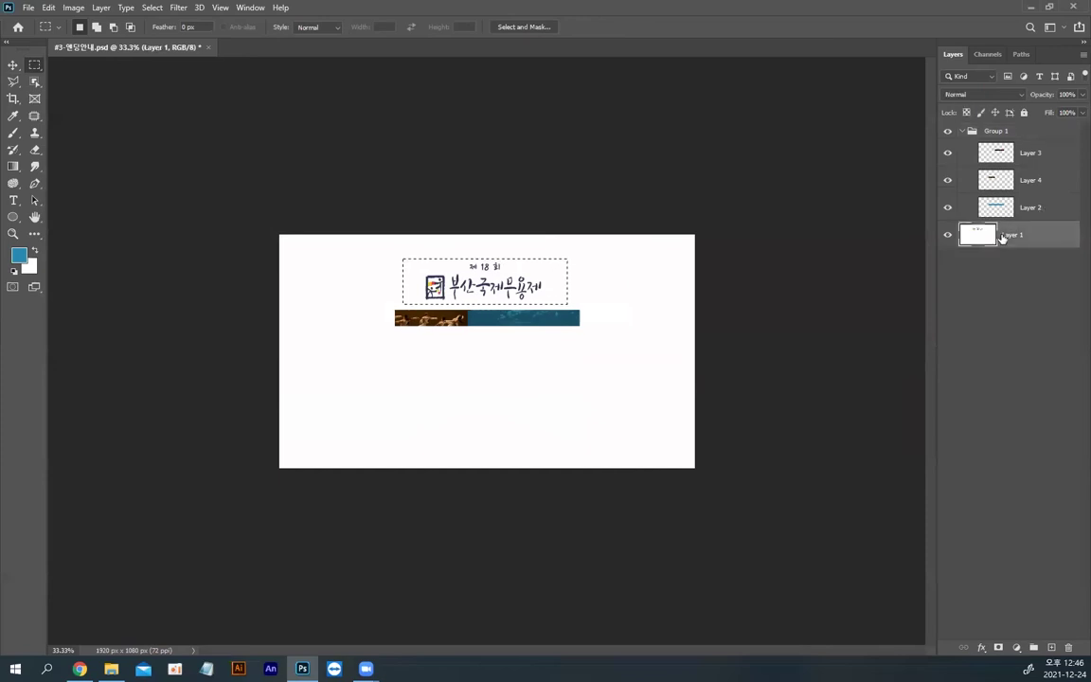
{"action": "key", "text": "ctrl+j"}
{"action": "left_click", "coordinate": [1007, 262]}
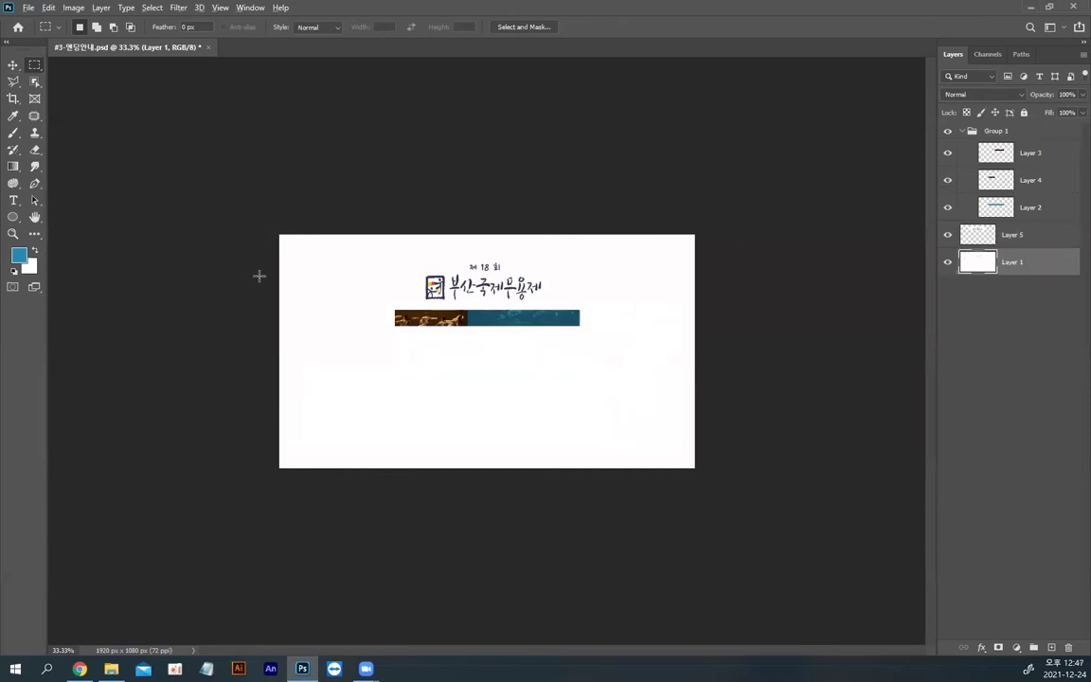
Step: Move the festival logo and the image band group slightly higher on the canvas
{"action": "left_click", "coordinate": [14, 64]}
{"action": "key", "text": "ctrl+0"}
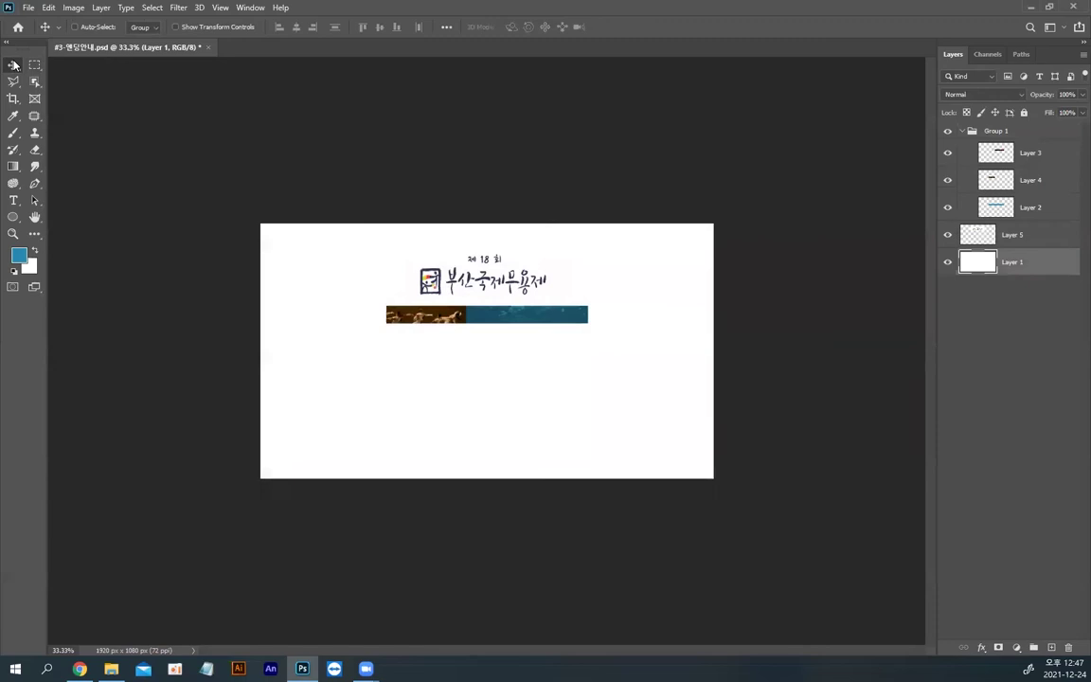
{"action": "left_click_drag", "start_coordinate": [527, 219], "coordinate": [527, 201]}
{"action": "left_click_drag", "start_coordinate": [516, 275], "coordinate": [514, 240]}
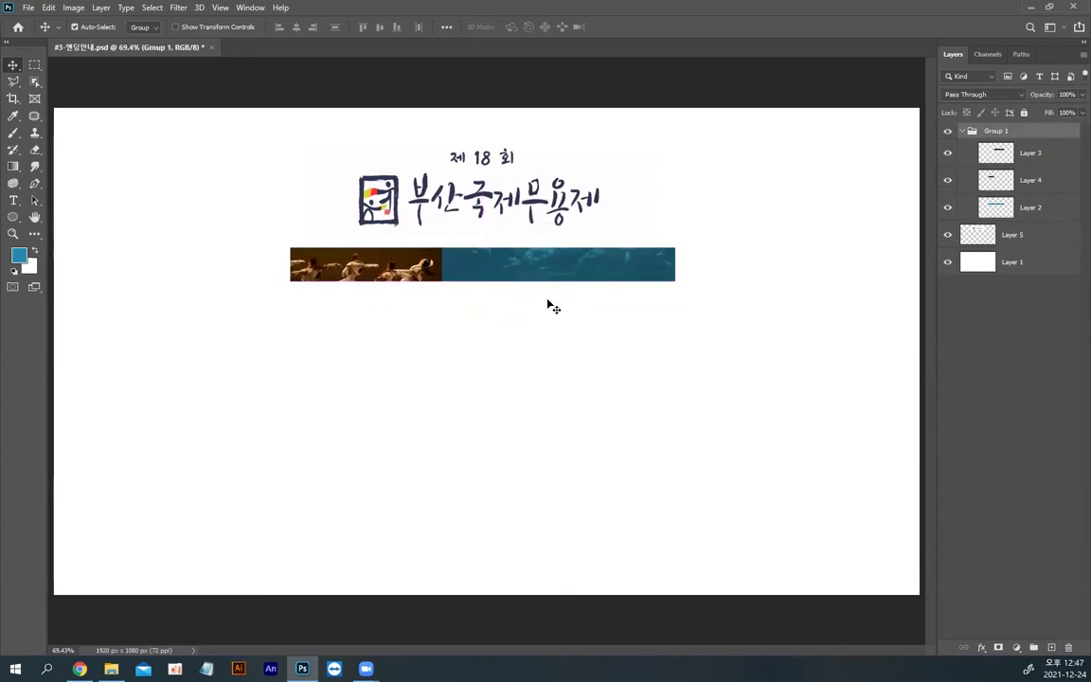
Step: Stretch the blue bar on Layer 2 horizontally from both sides so it spans the full canvas width
{"action": "left_click", "coordinate": [999, 210]}
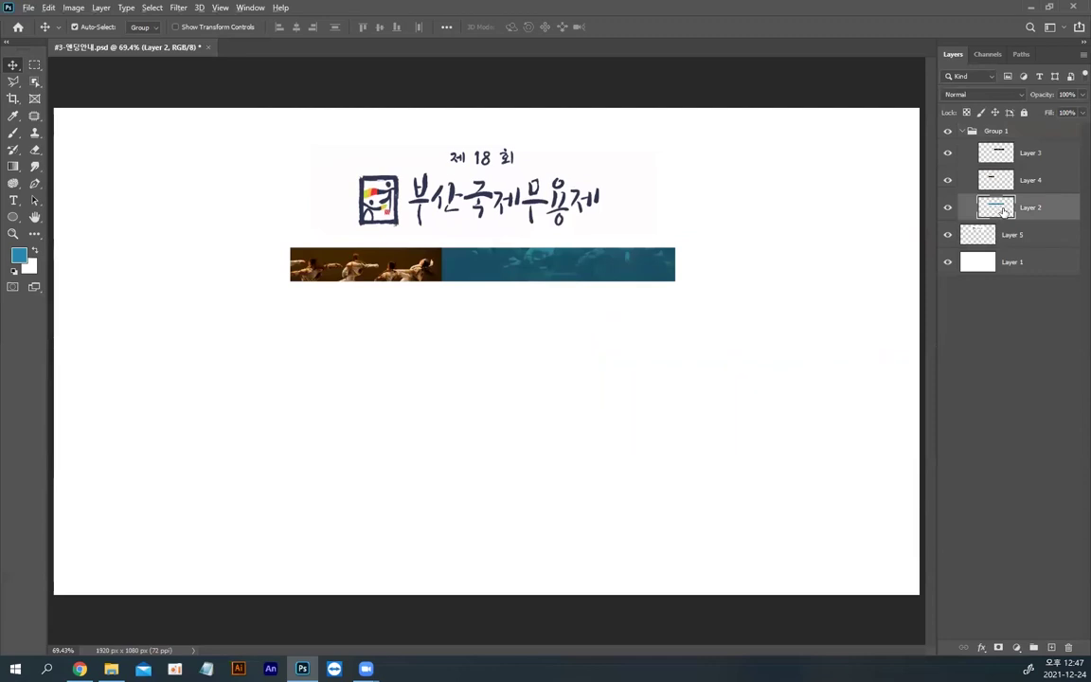
{"action": "key", "text": "ctrl+t"}
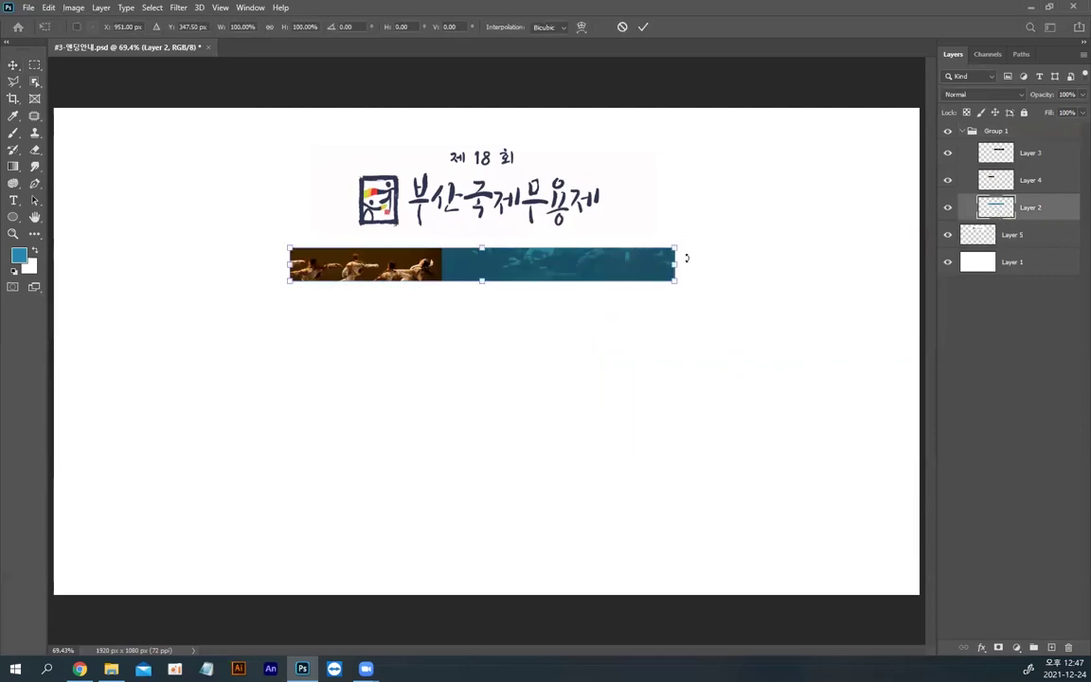
{"action": "left_click_drag", "start_coordinate": [679, 261], "coordinate": [938, 256]}
{"action": "key", "text": "Return"}
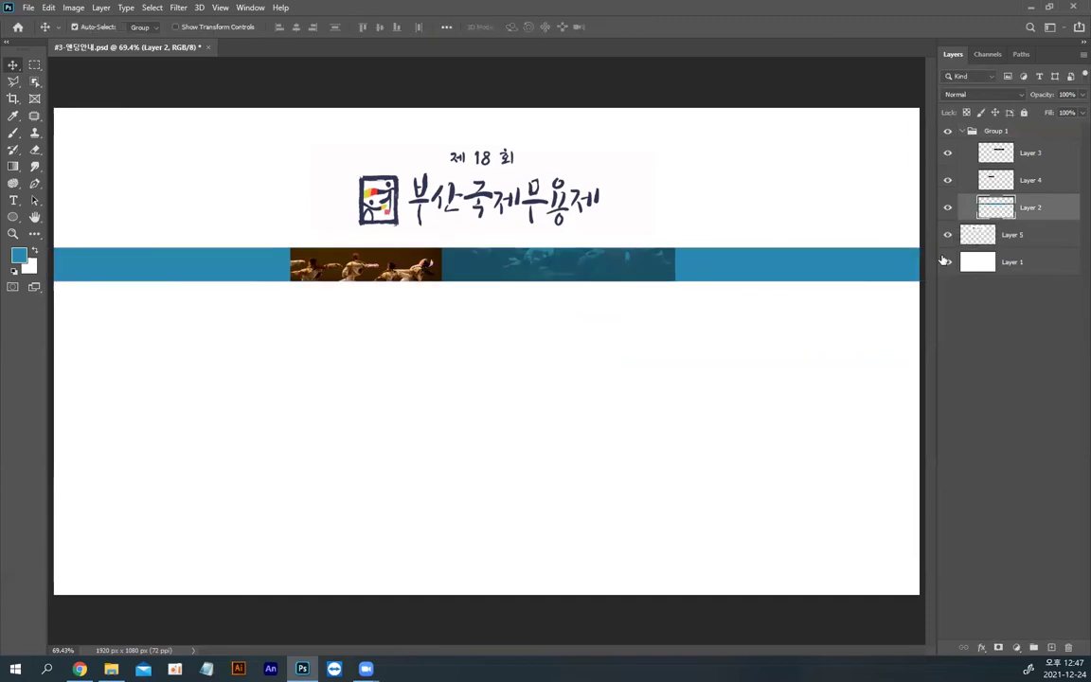
Step: Fine-tune the positions of the festival logo and the image band beneath it
{"action": "left_click", "coordinate": [776, 187]}
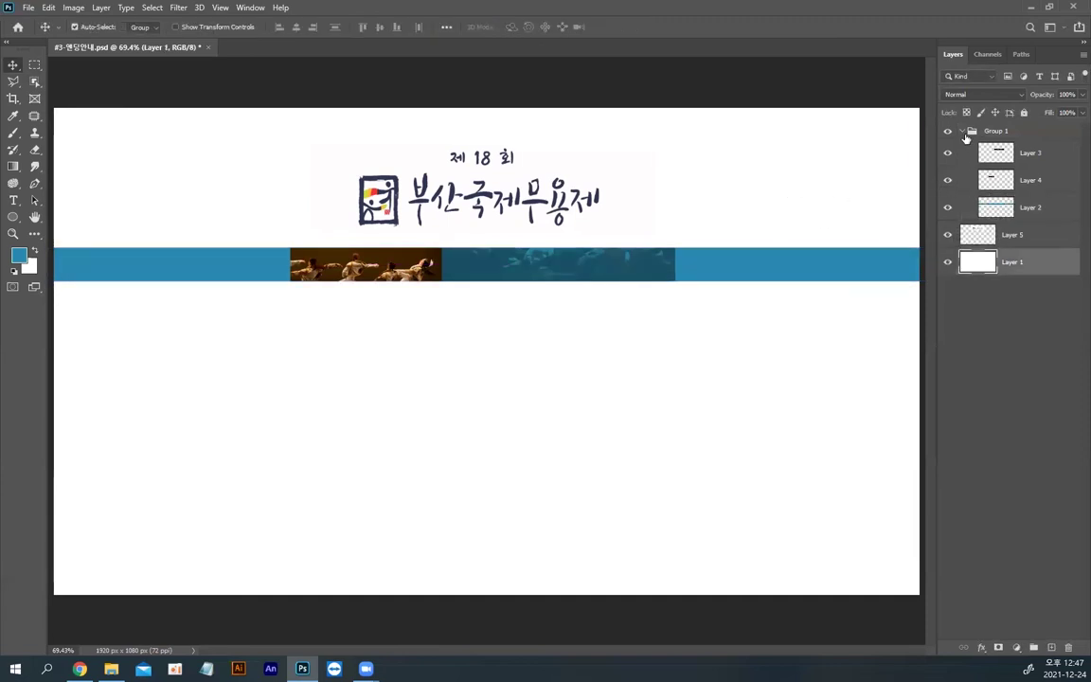
{"action": "left_click_drag", "start_coordinate": [554, 216], "coordinate": [549, 207]}
{"action": "left_click_drag", "start_coordinate": [536, 256], "coordinate": [512, 261]}
{"action": "left_click", "coordinate": [464, 192]}
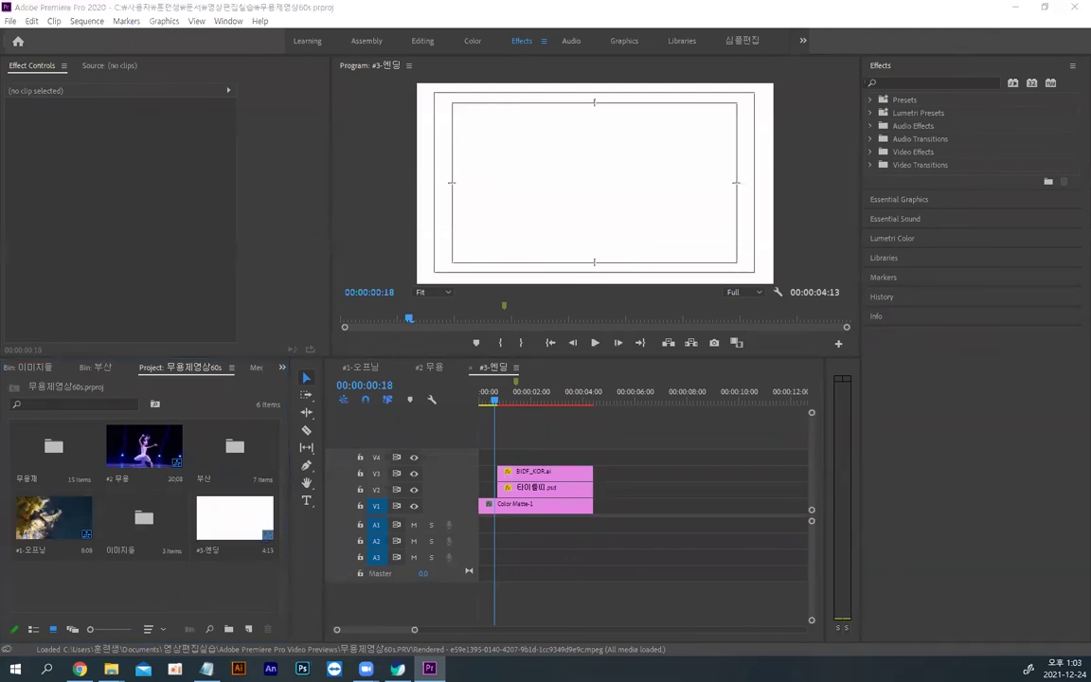
Step: Open the 이미지들 bin in the Premiere Pro project
{"action": "left_click", "coordinate": [111, 595]}
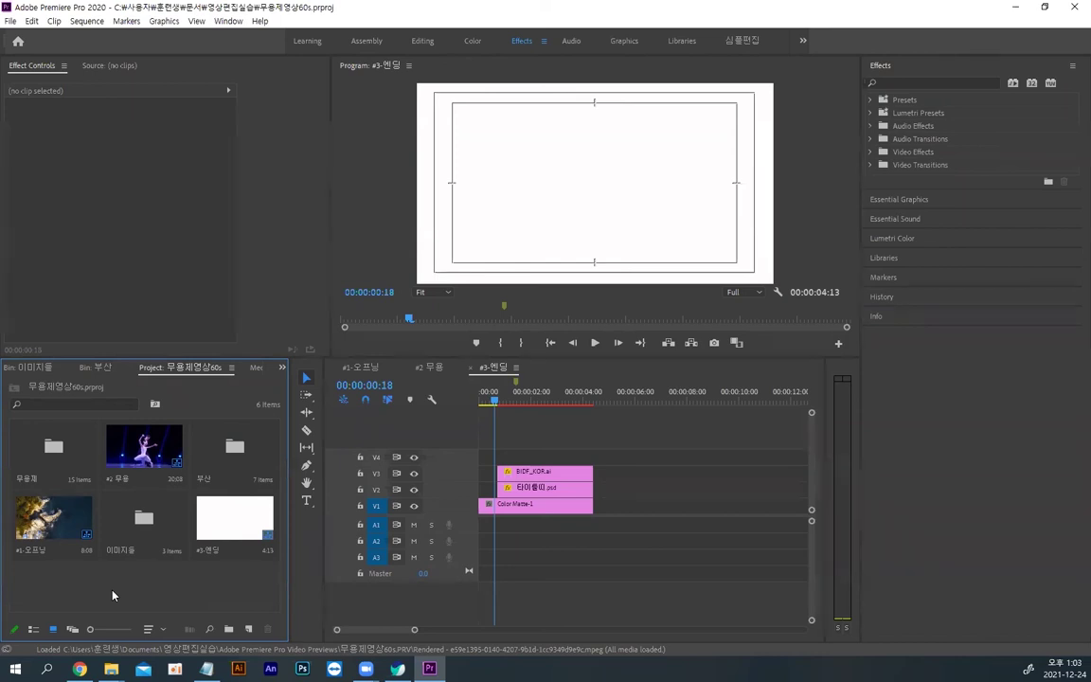
{"action": "double_click", "coordinate": [112, 595]}
{"action": "left_click", "coordinate": [376, 342]}
{"action": "double_click", "coordinate": [143, 521]}
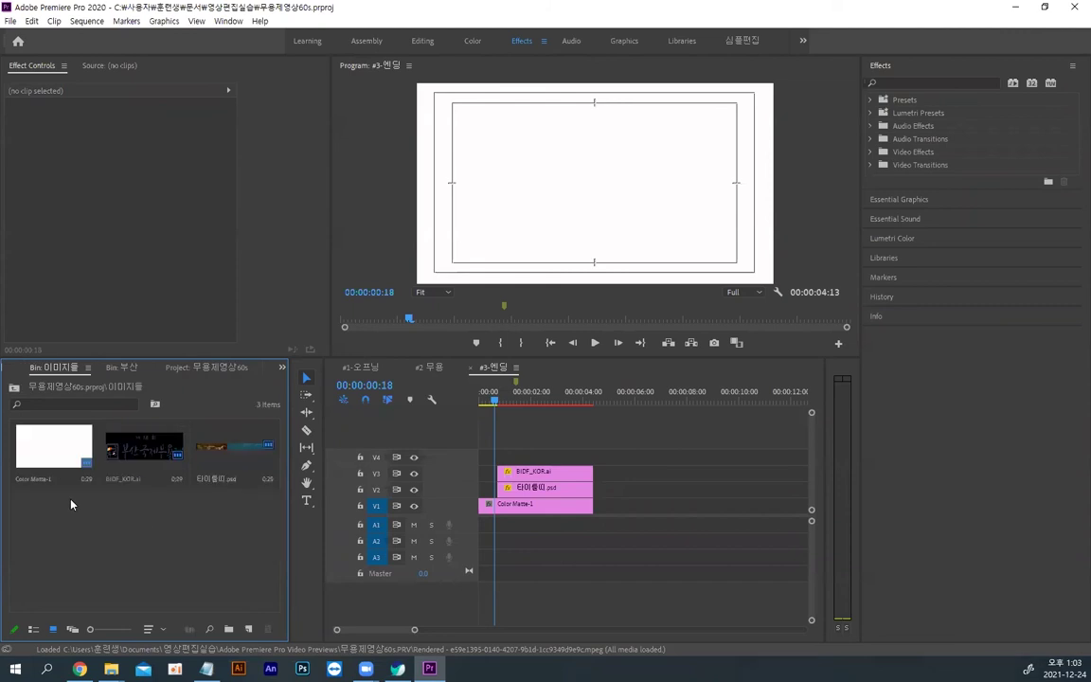
Step: Import #3-엔딩안내.psd into the 이미지들 bin with the Merge All Layers option
{"action": "double_click", "coordinate": [109, 530]}
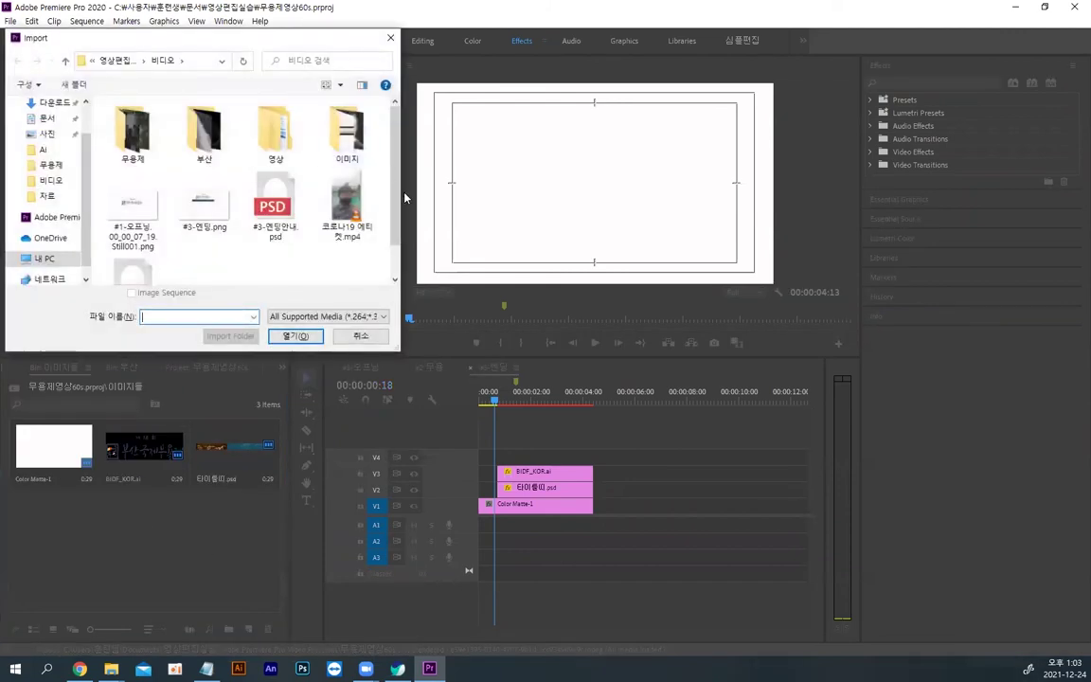
{"action": "double_click", "coordinate": [284, 214]}
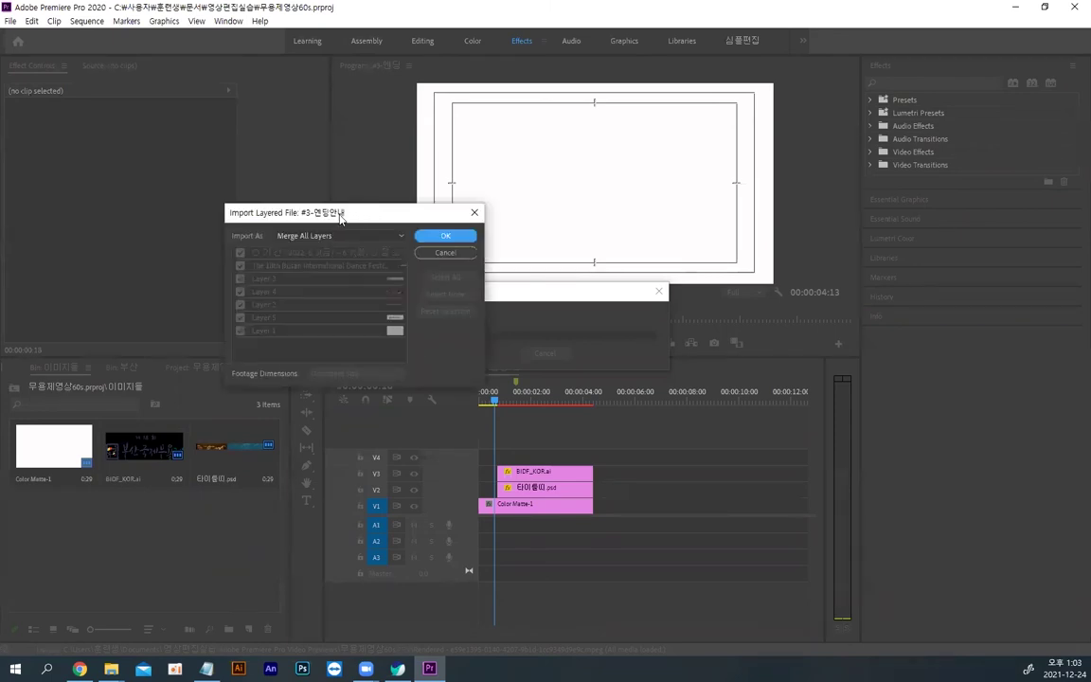
{"action": "left_click_drag", "start_coordinate": [334, 211], "coordinate": [271, 105]}
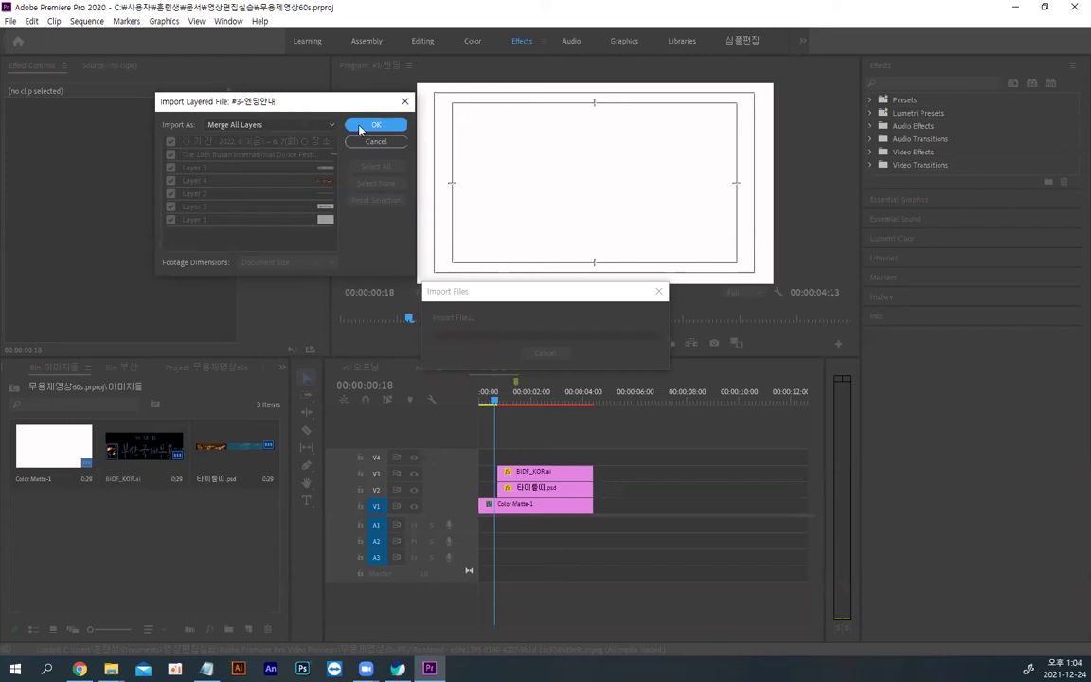
{"action": "left_click", "coordinate": [330, 125]}
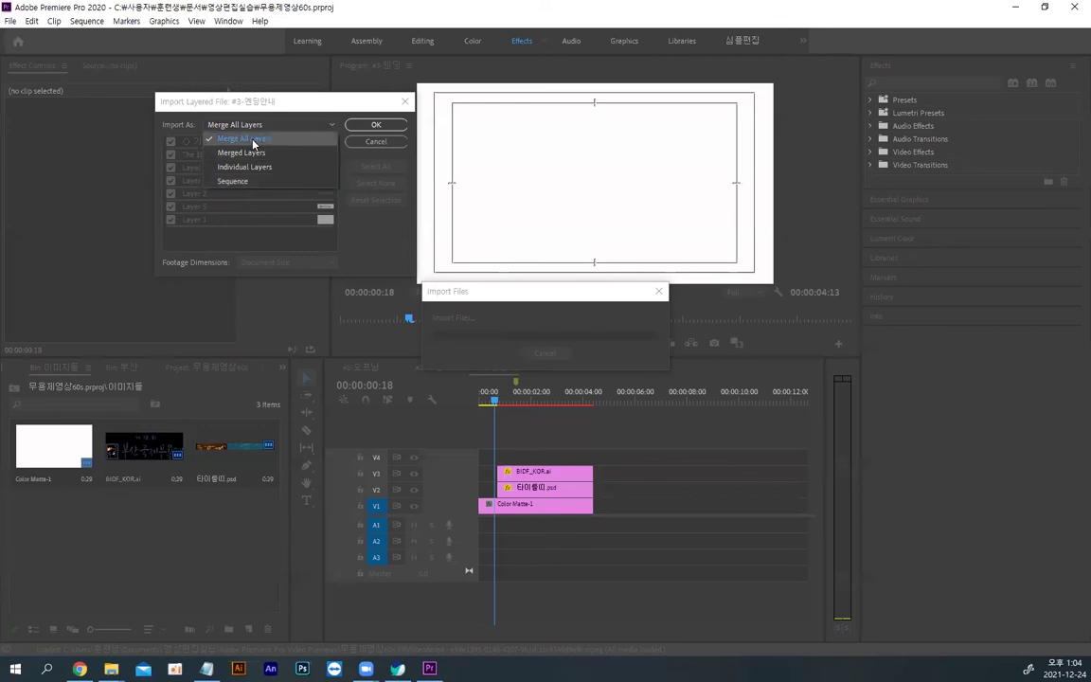
{"action": "left_click", "coordinate": [253, 142]}
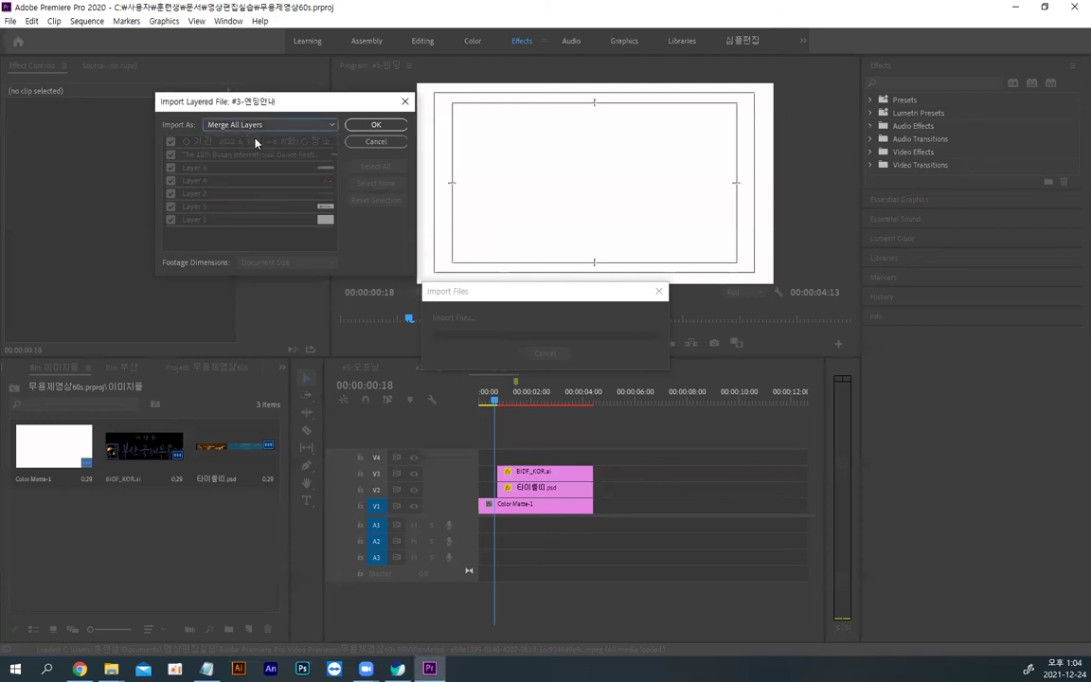
{"action": "left_click", "coordinate": [381, 126]}
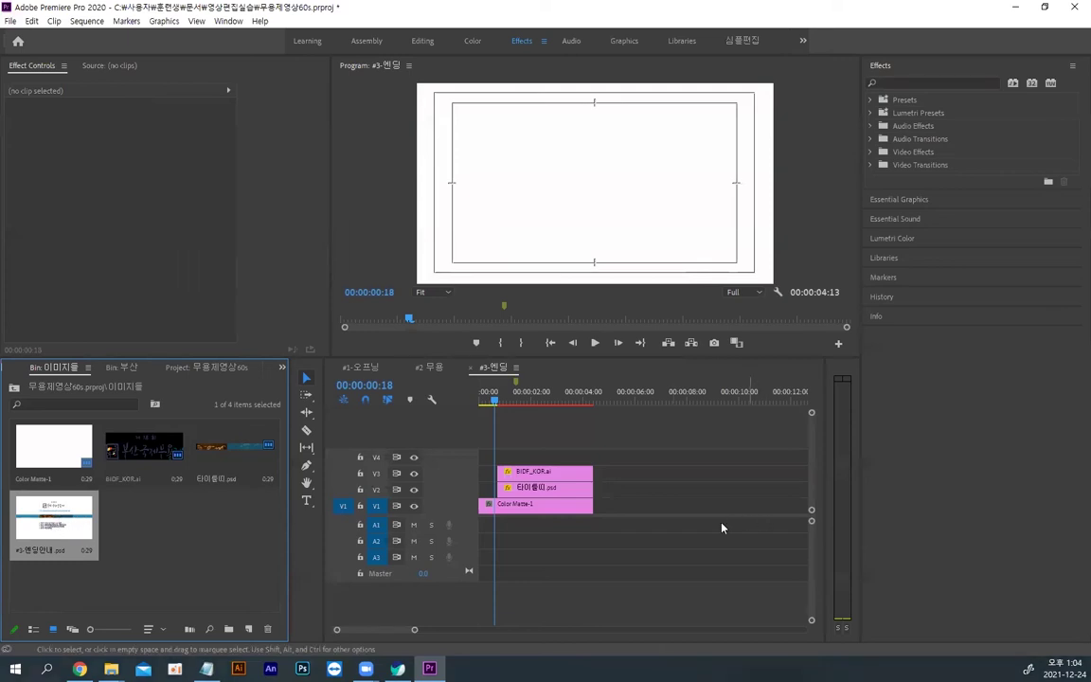
Step: Delete the merged #3-엔딩안내.psd item from the 이미지들 bin
{"action": "left_click", "coordinate": [156, 532]}
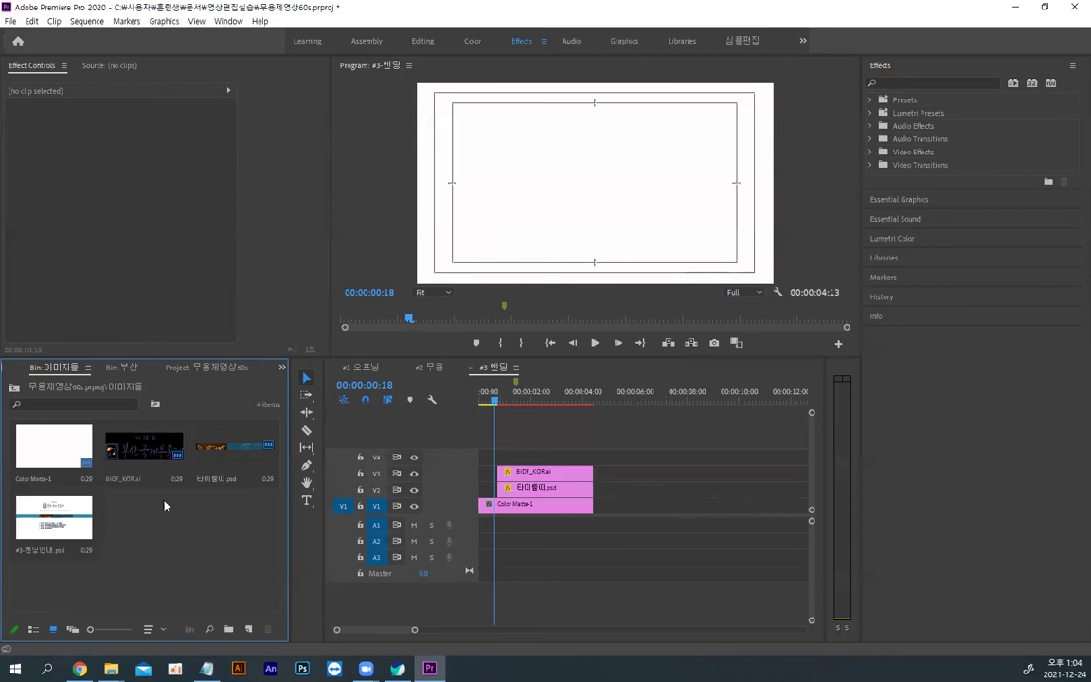
{"action": "left_click", "coordinate": [67, 519]}
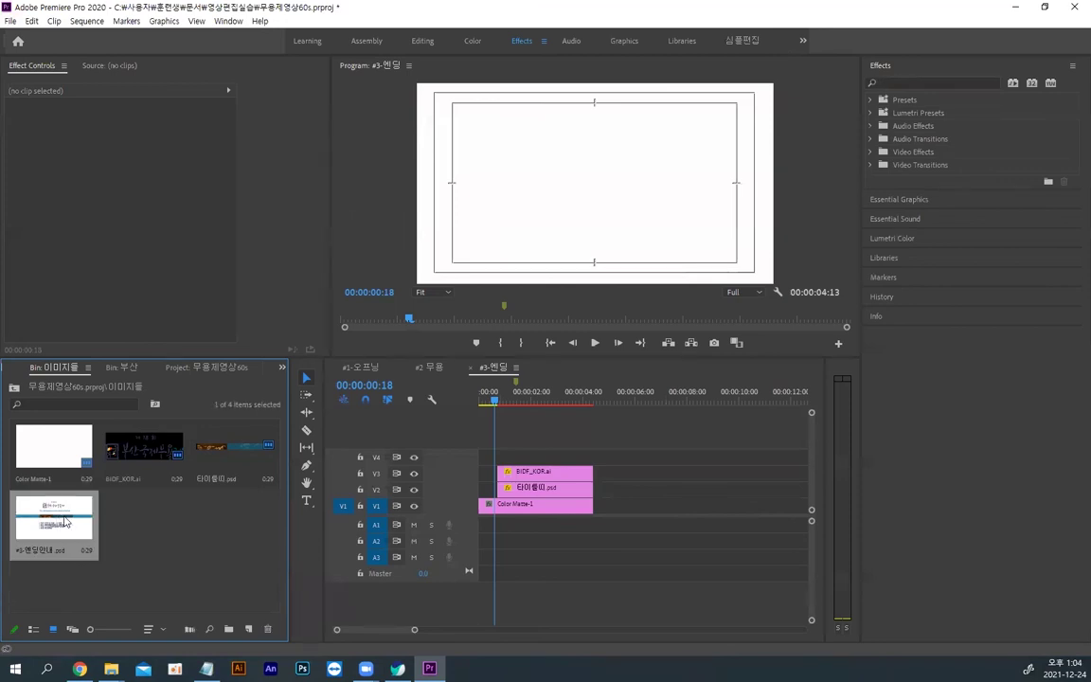
{"action": "key", "text": "Delete"}
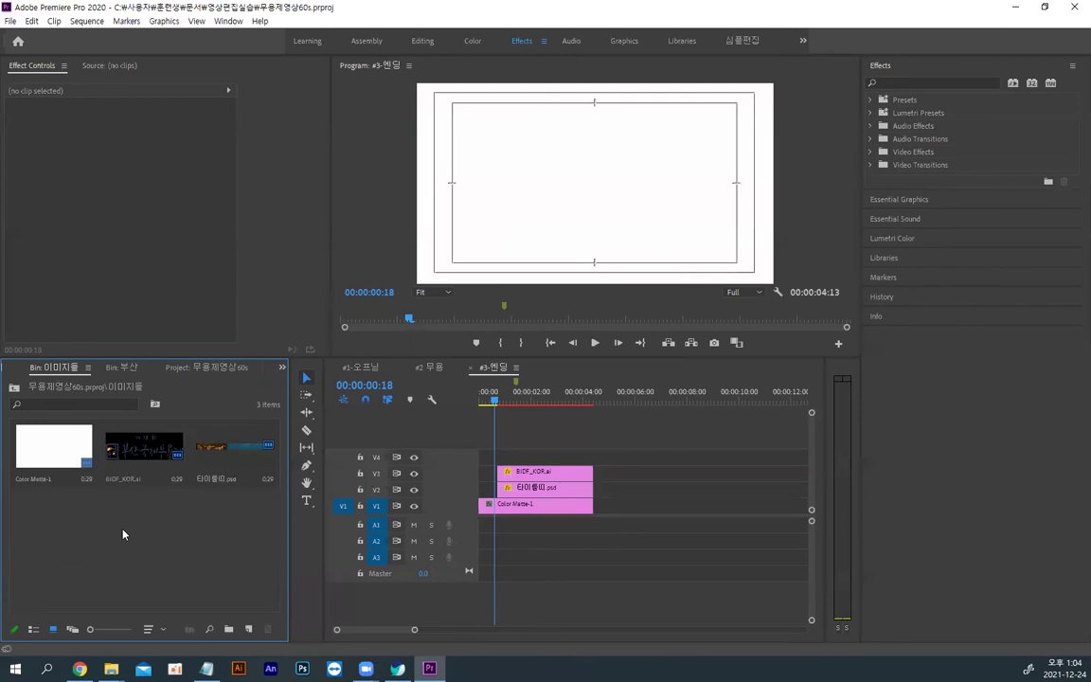
Step: Import #3-엔딩안내.psd again as a Sequence with all layers included and footage dimensions at Document Size
{"action": "double_click", "coordinate": [122, 535]}
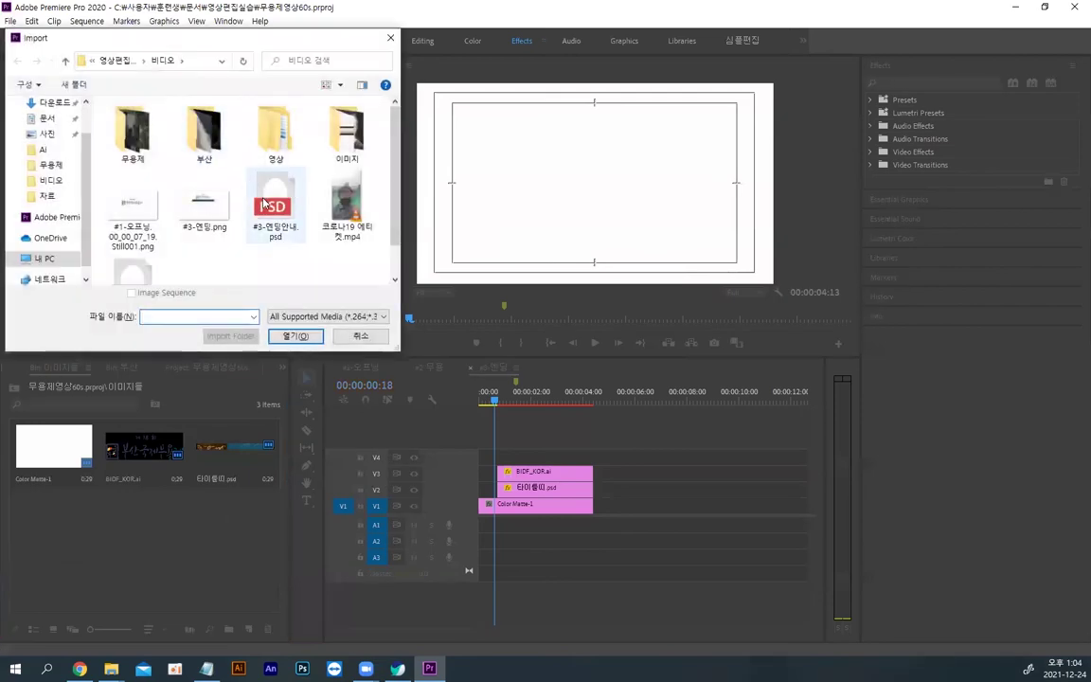
{"action": "double_click", "coordinate": [266, 203]}
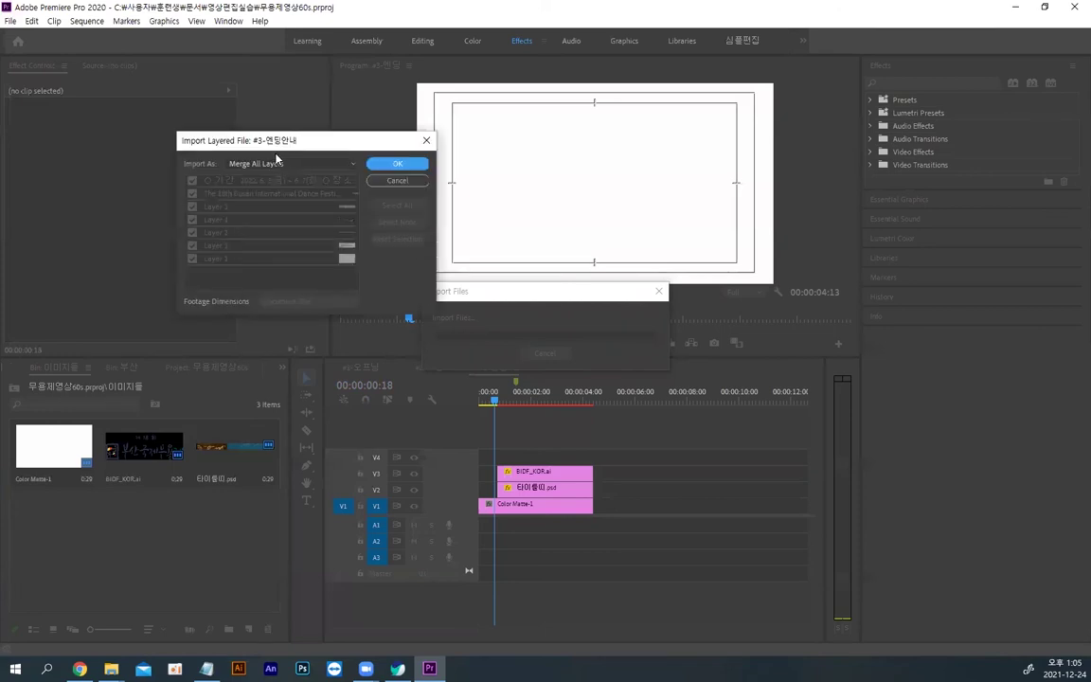
{"action": "left_click", "coordinate": [275, 165]}
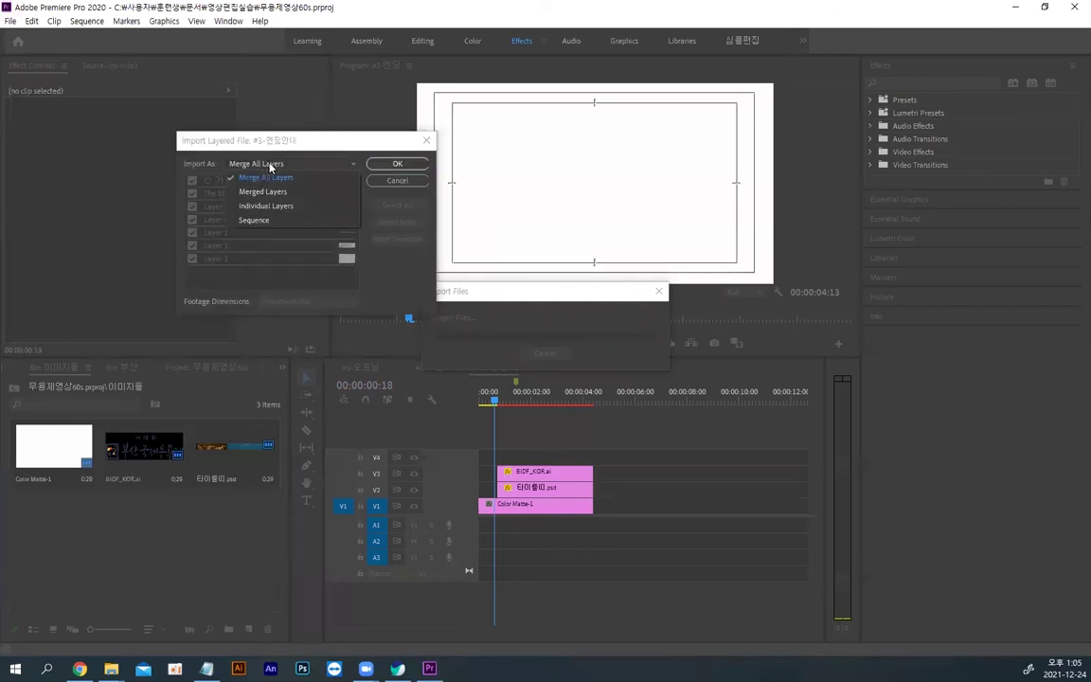
{"action": "left_click", "coordinate": [275, 220]}
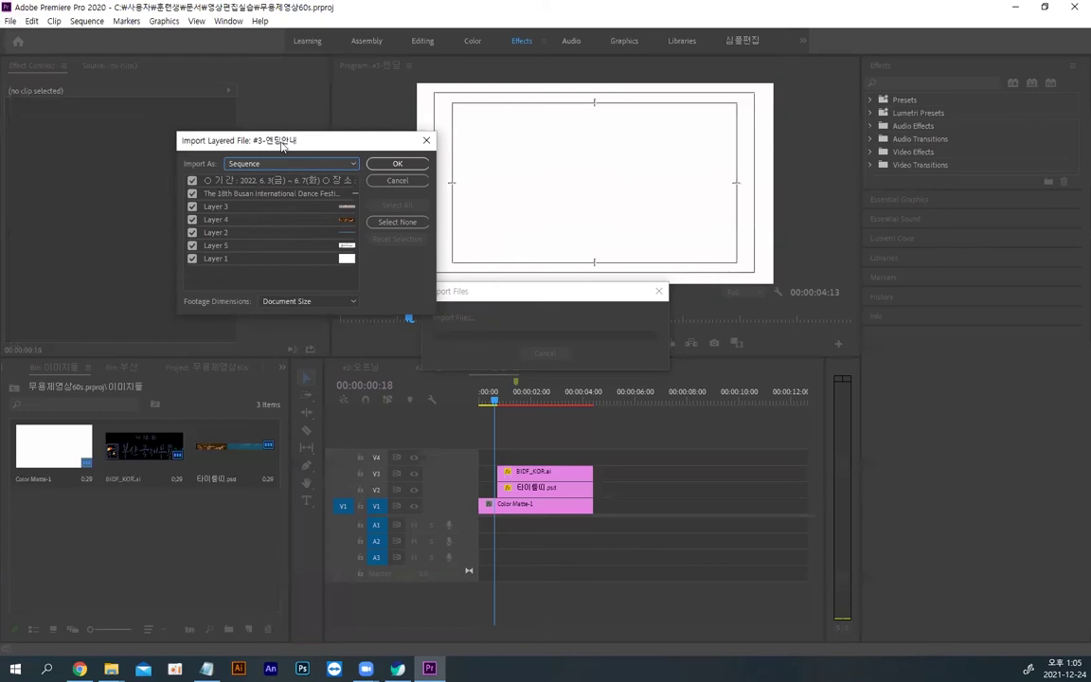
{"action": "left_click_drag", "start_coordinate": [277, 142], "coordinate": [216, 101]}
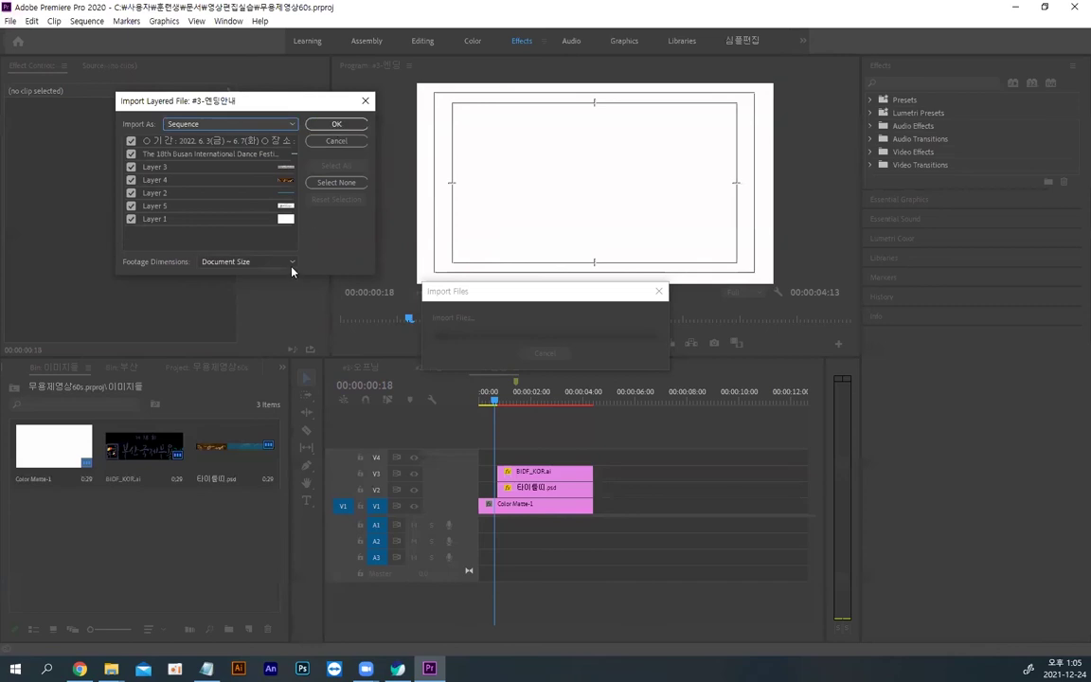
{"action": "left_click", "coordinate": [318, 125]}
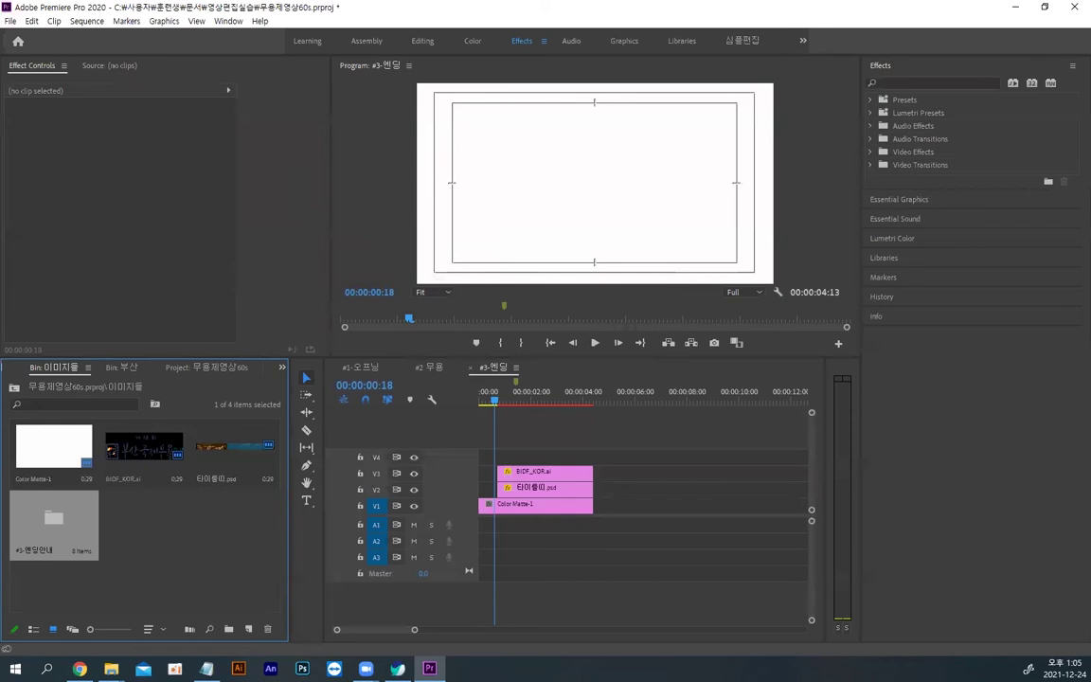
Step: Examine the individual layers and the sequence inside the imported #3-엔딩안내 bin
{"action": "left_click", "coordinate": [186, 511]}
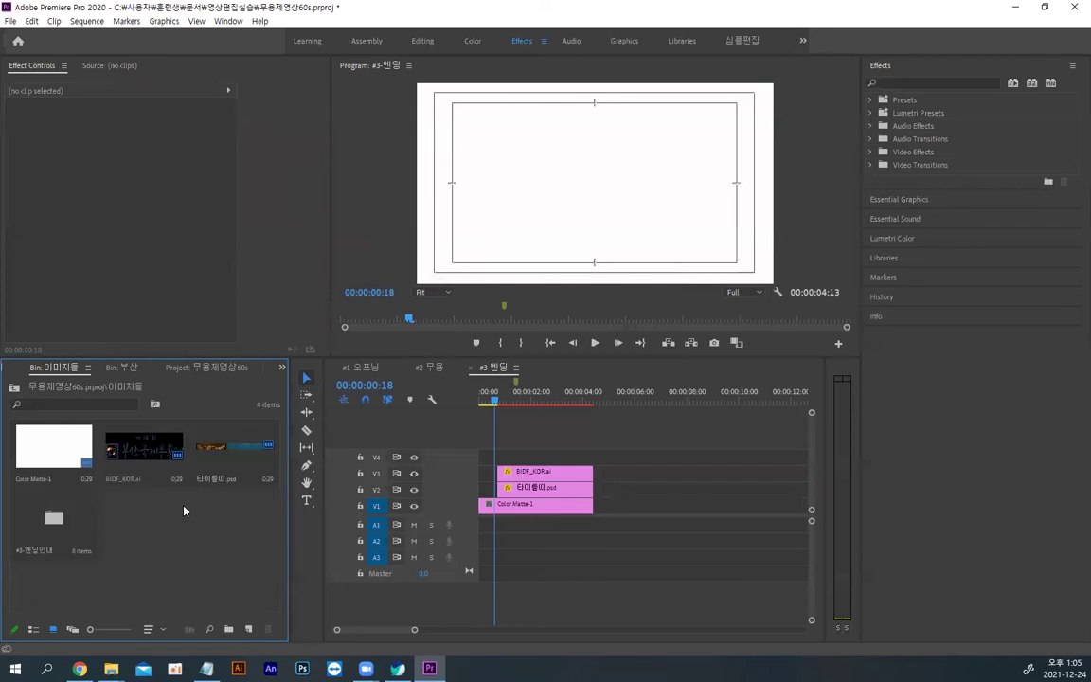
{"action": "double_click", "coordinate": [54, 516]}
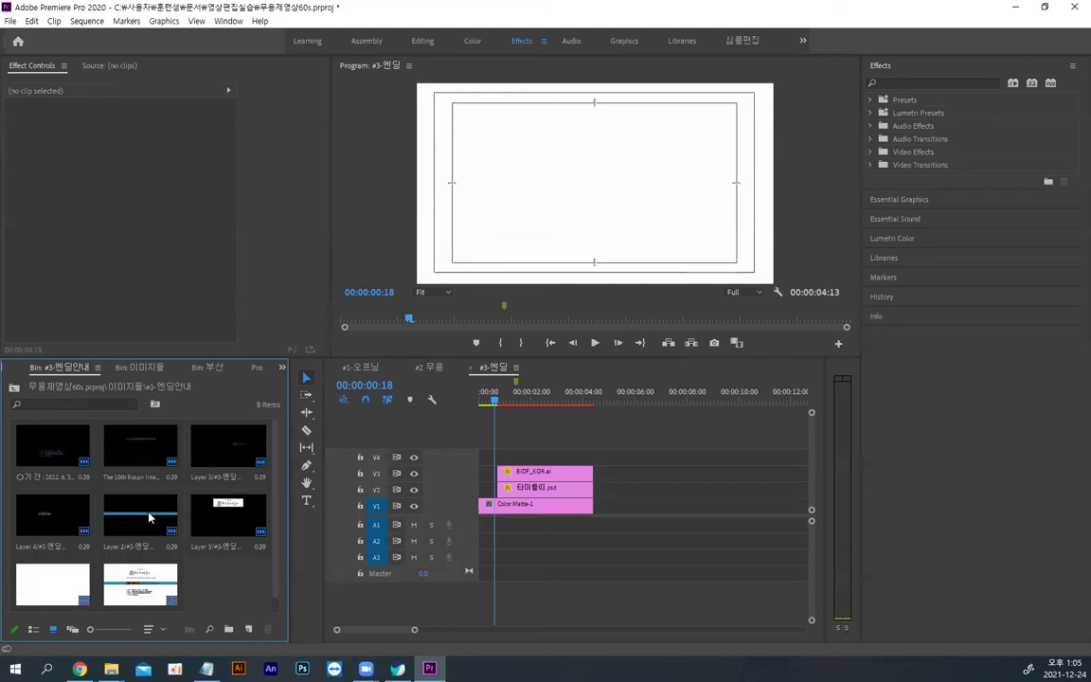
{"action": "scroll", "coordinate": [149, 517], "scroll_direction": "down", "scroll_amount": 1}
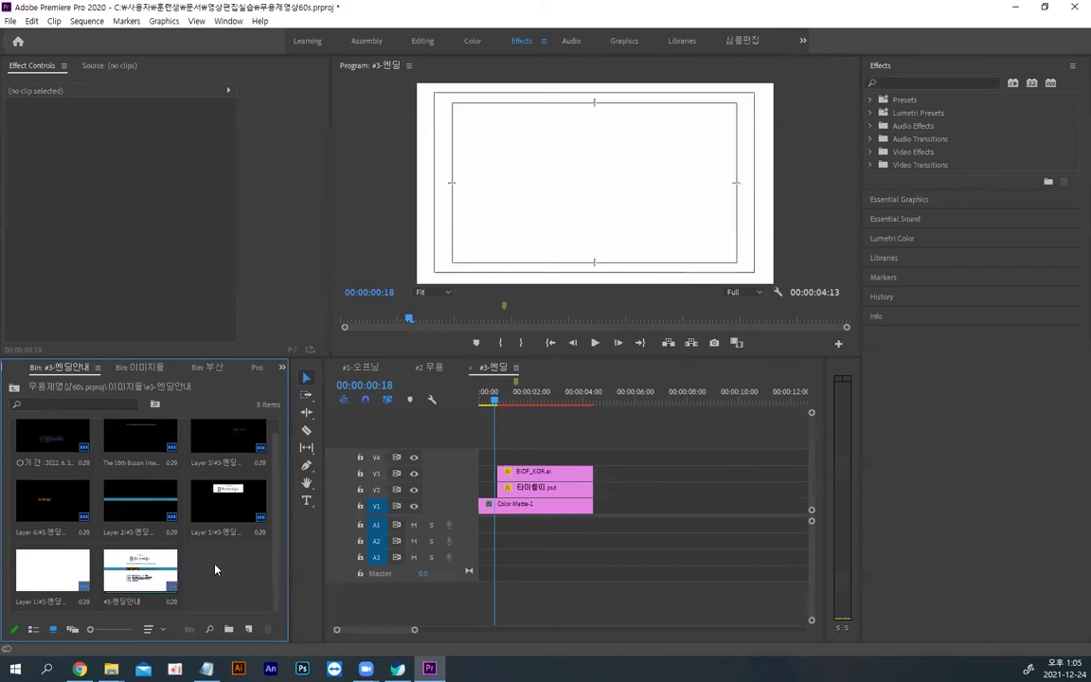
{"action": "left_click", "coordinate": [142, 574]}
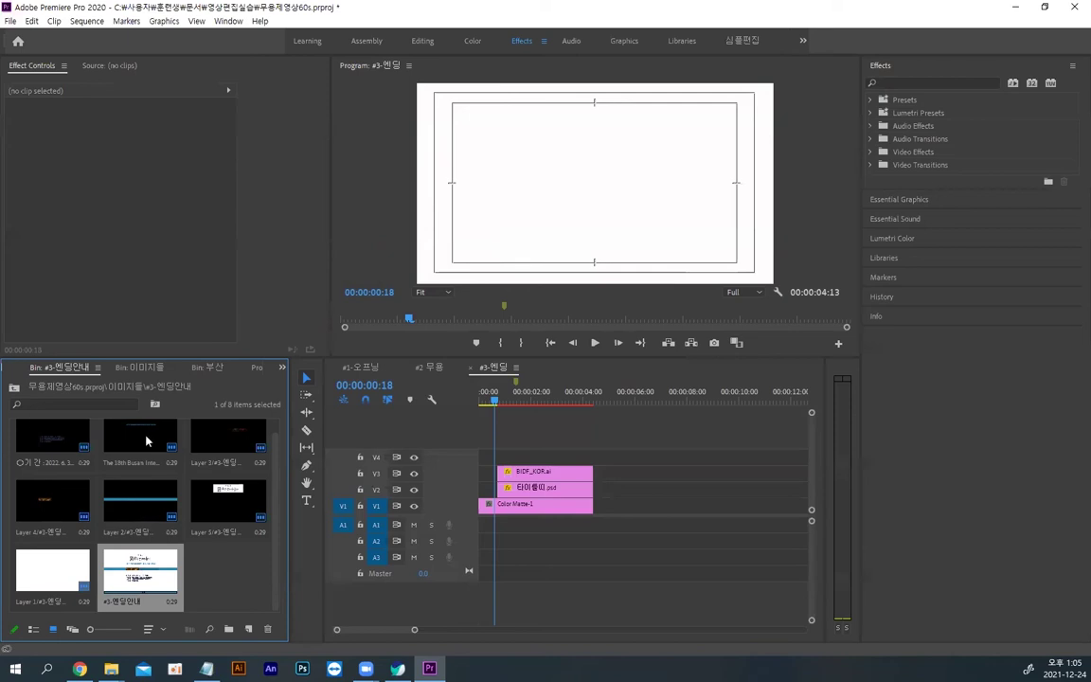
Step: Return to the 이미지들 bin and delete the imported #3-엔딩안내 bin
{"action": "left_click", "coordinate": [14, 387]}
{"action": "key", "text": "Delete"}
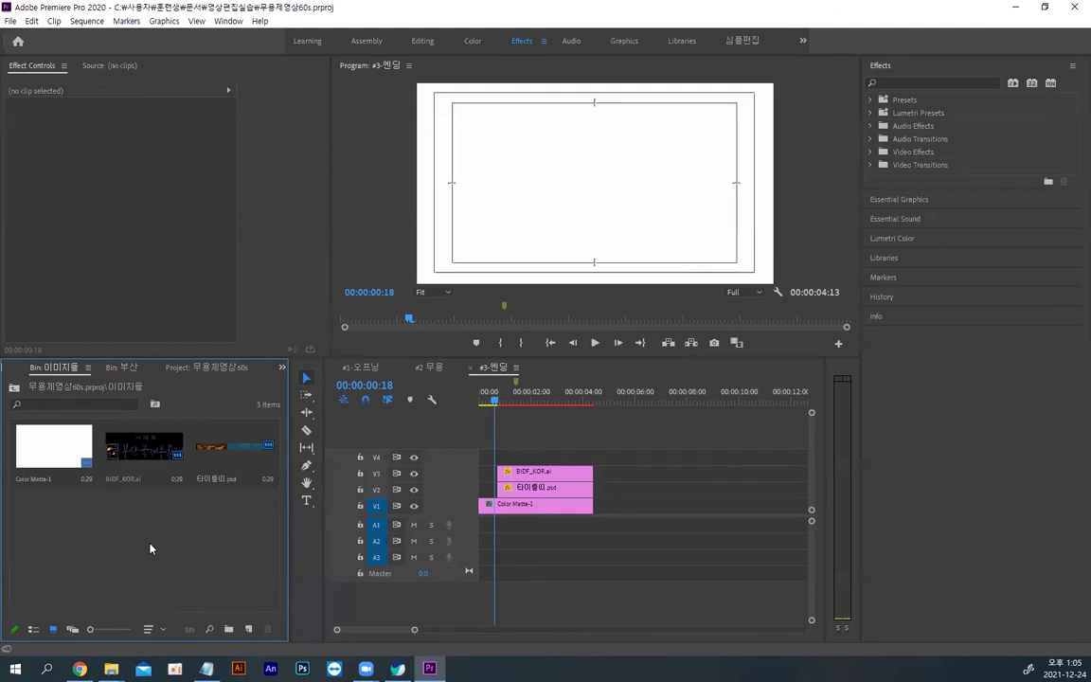
Step: Import #3-엔딩안내.psd into the 이미지들 bin with Merge All Layers
{"action": "double_click", "coordinate": [150, 549]}
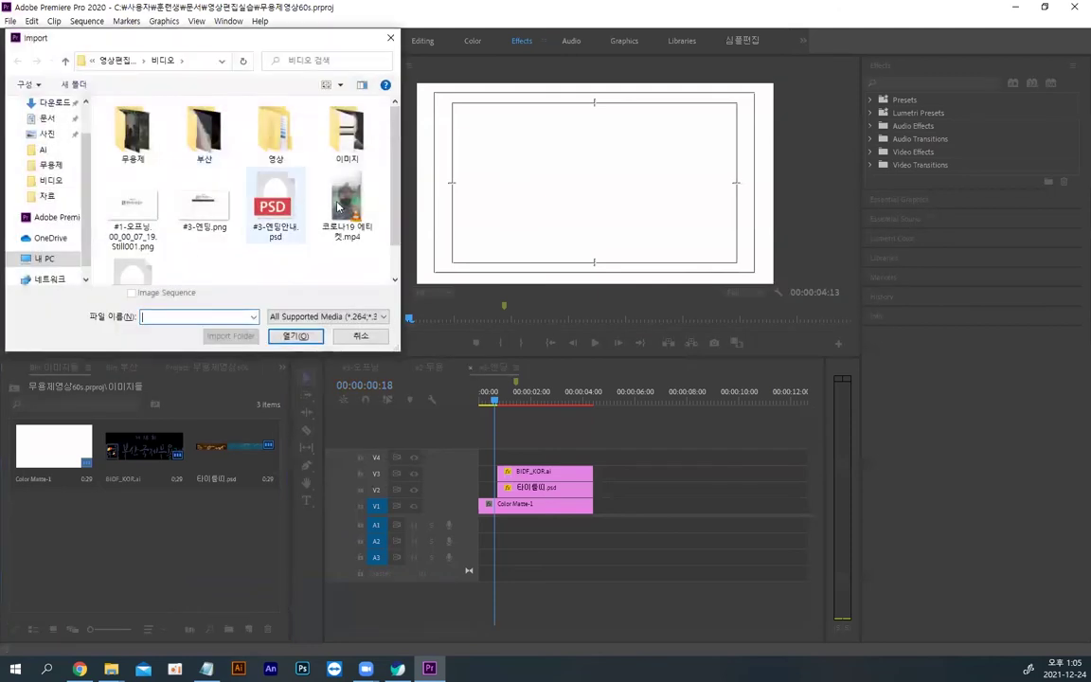
{"action": "left_click", "coordinate": [275, 205]}
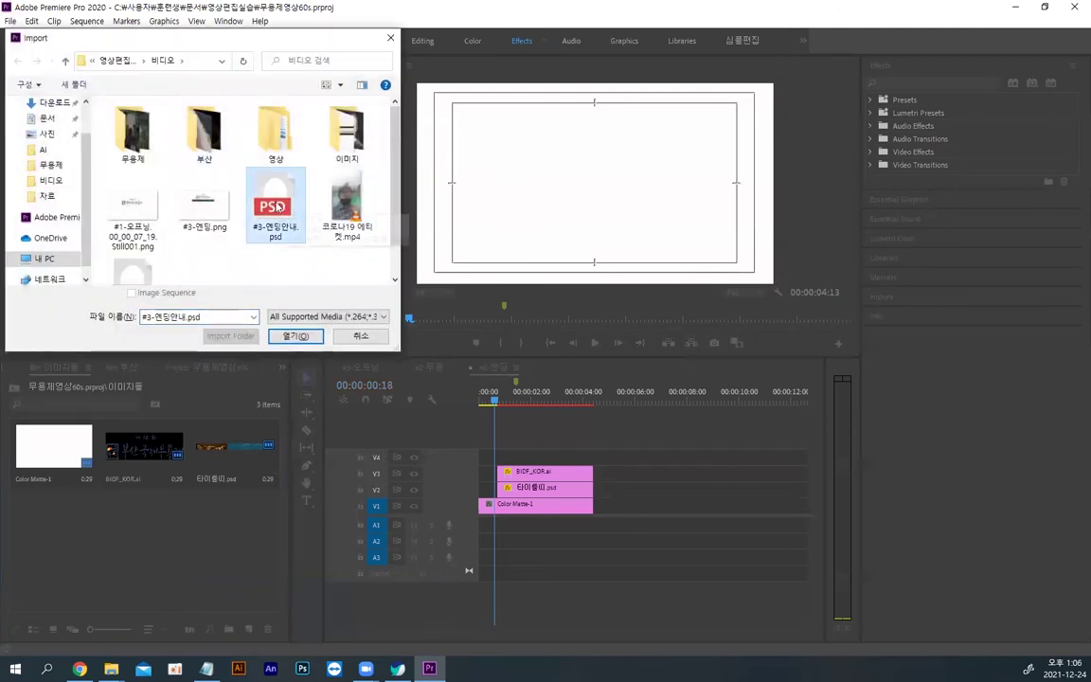
{"action": "double_click", "coordinate": [277, 205]}
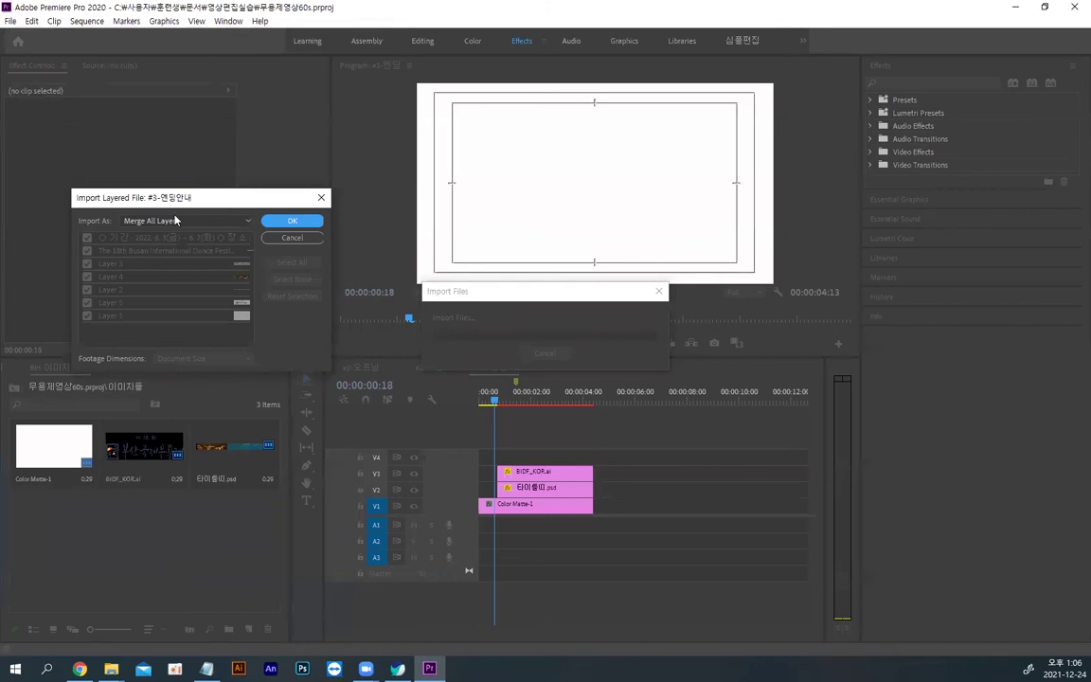
{"action": "left_click", "coordinate": [276, 223]}
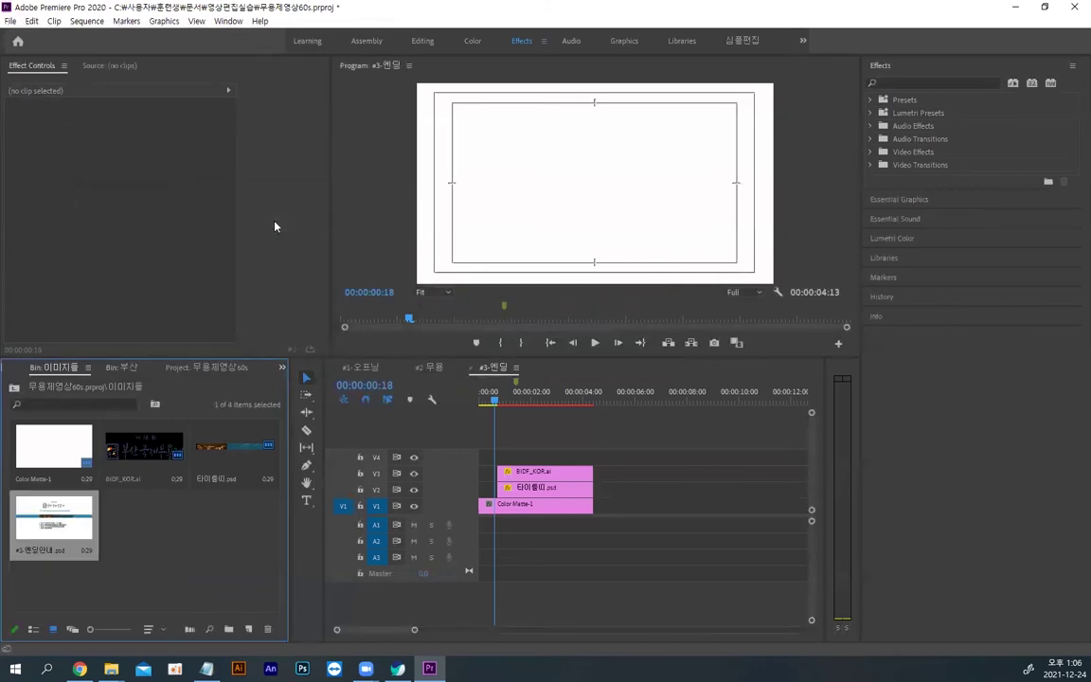
{"action": "left_click", "coordinate": [151, 521]}
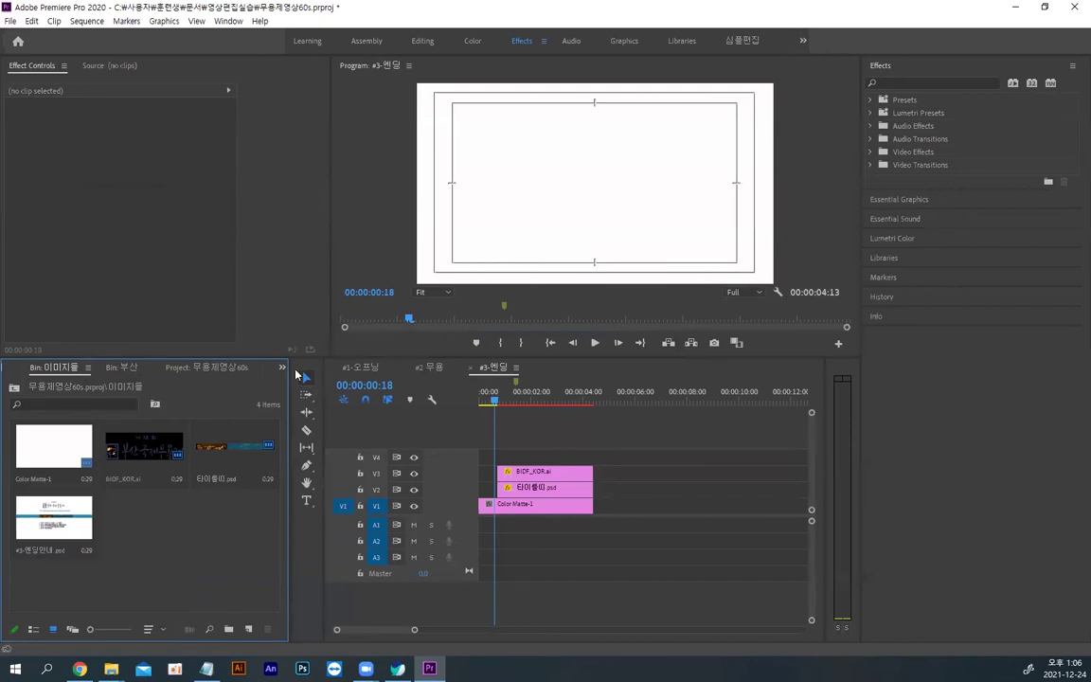
Step: Replace the BIDF_KOR.ai and 타이틀띠.psd clips with #3-엔딩안내.psd on V2, from 00:00:00:18 to the end of the color matte
{"action": "left_click_drag", "start_coordinate": [513, 439], "coordinate": [596, 484]}
{"action": "key", "text": "Delete"}
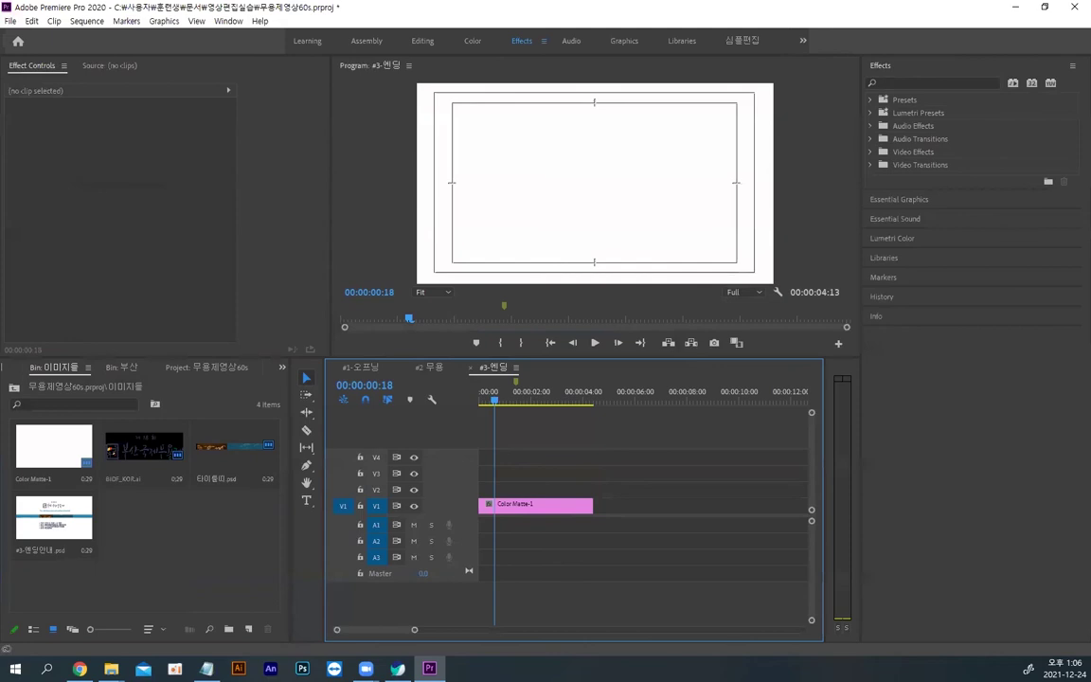
{"action": "left_click_drag", "start_coordinate": [54, 516], "coordinate": [591, 489]}
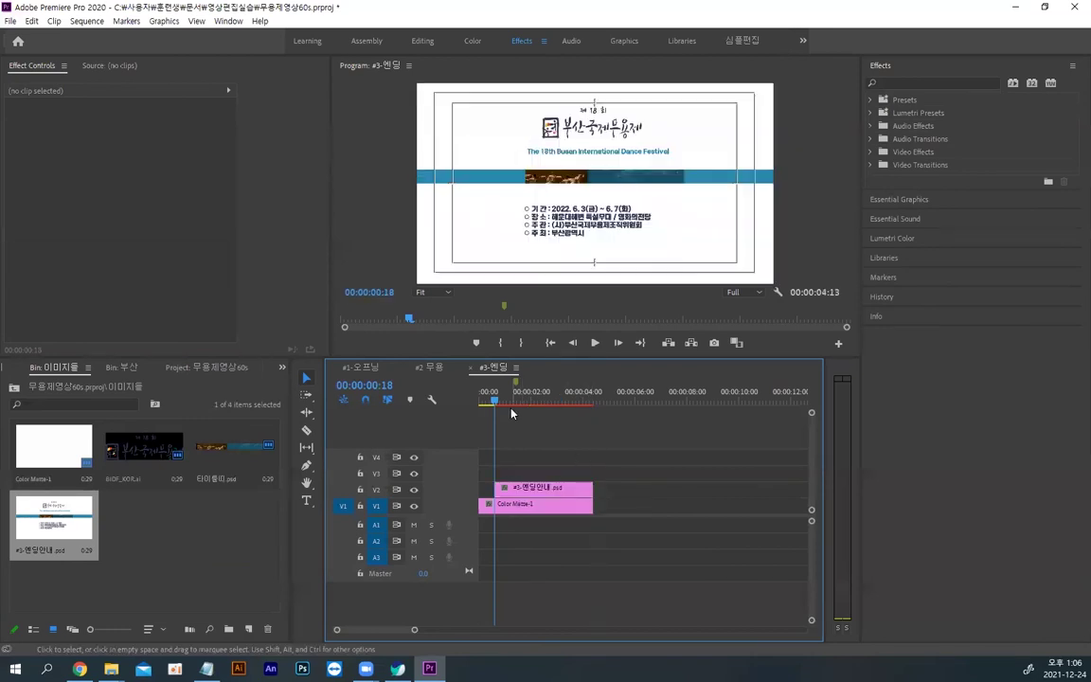
Step: Apply a Cross Dissolve transition to the start of the #3-엔딩안내.psd clip on V2
{"action": "mouse_move", "coordinate": [493, 399]}
{"action": "left_mouse_down"}
{"action": "mouse_move", "coordinate": [482, 402]}
{"action": "mouse_move", "coordinate": [509, 400]}
{"action": "left_mouse_up"}
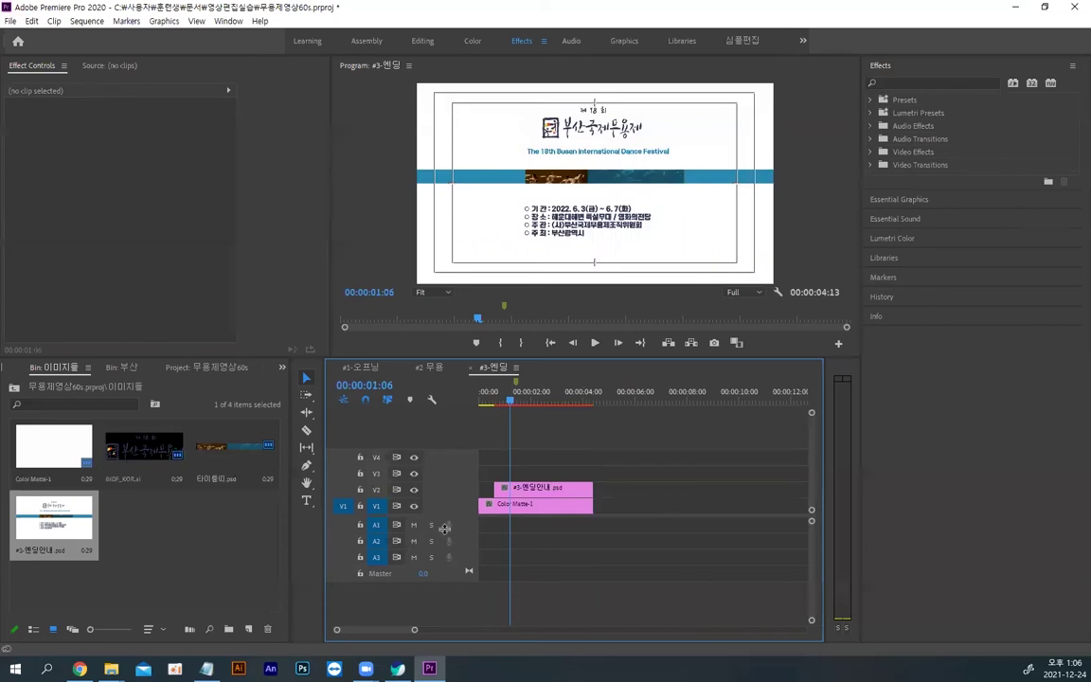
{"action": "left_click", "coordinate": [541, 507]}
{"action": "left_click", "coordinate": [543, 493]}
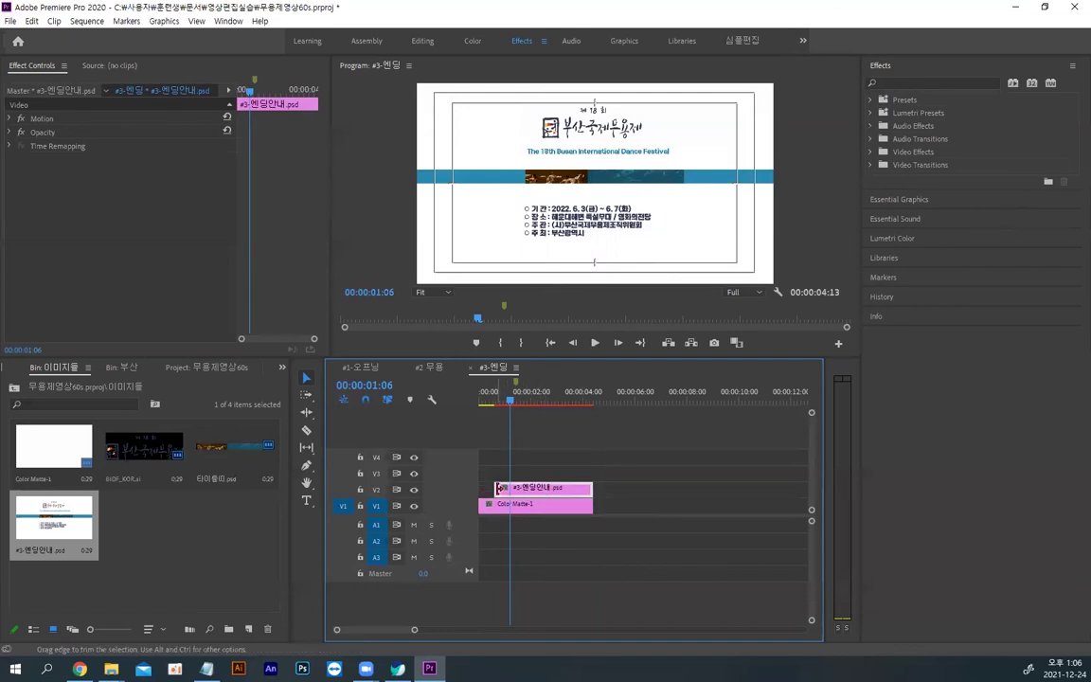
{"action": "left_click", "coordinate": [872, 166]}
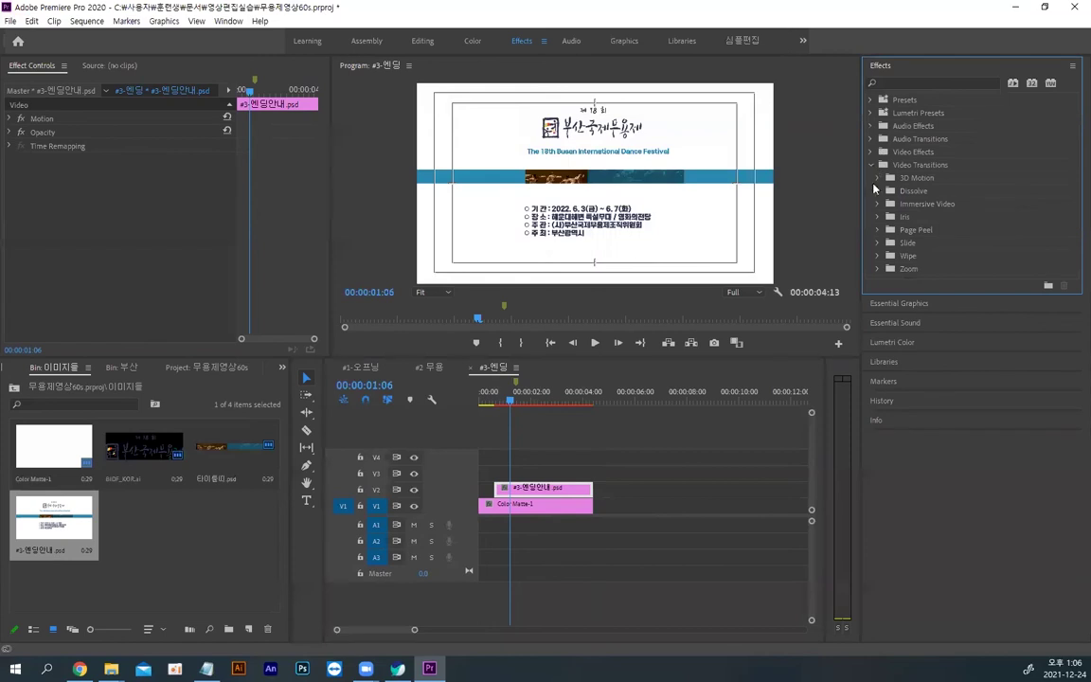
{"action": "left_click", "coordinate": [877, 192]}
{"action": "left_click_drag", "start_coordinate": [930, 216], "coordinate": [500, 489]}
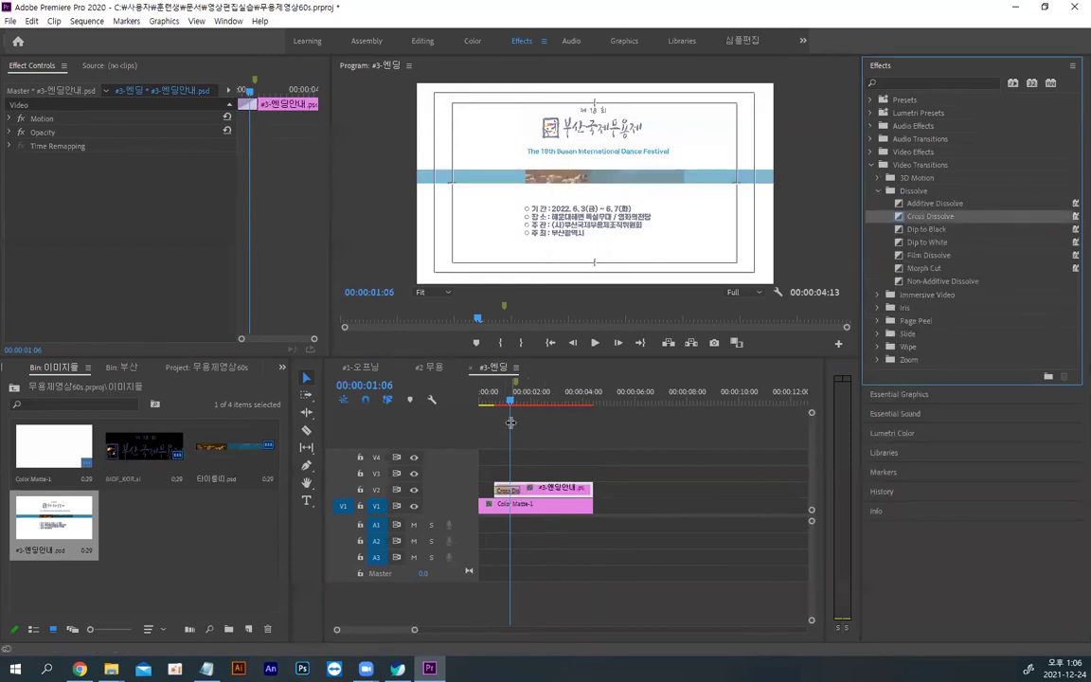
Step: Render the #3-엔딩 sequence and play it from the start to check the dissolve
{"action": "left_click_drag", "start_coordinate": [512, 408], "coordinate": [398, 368]}
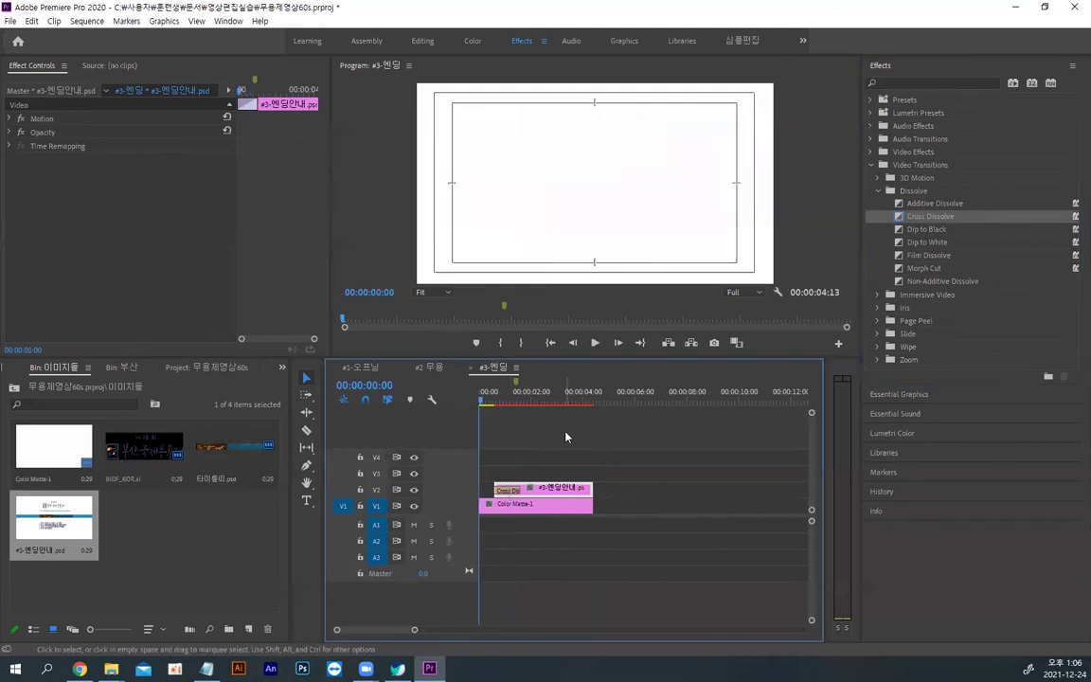
{"action": "left_click", "coordinate": [618, 517]}
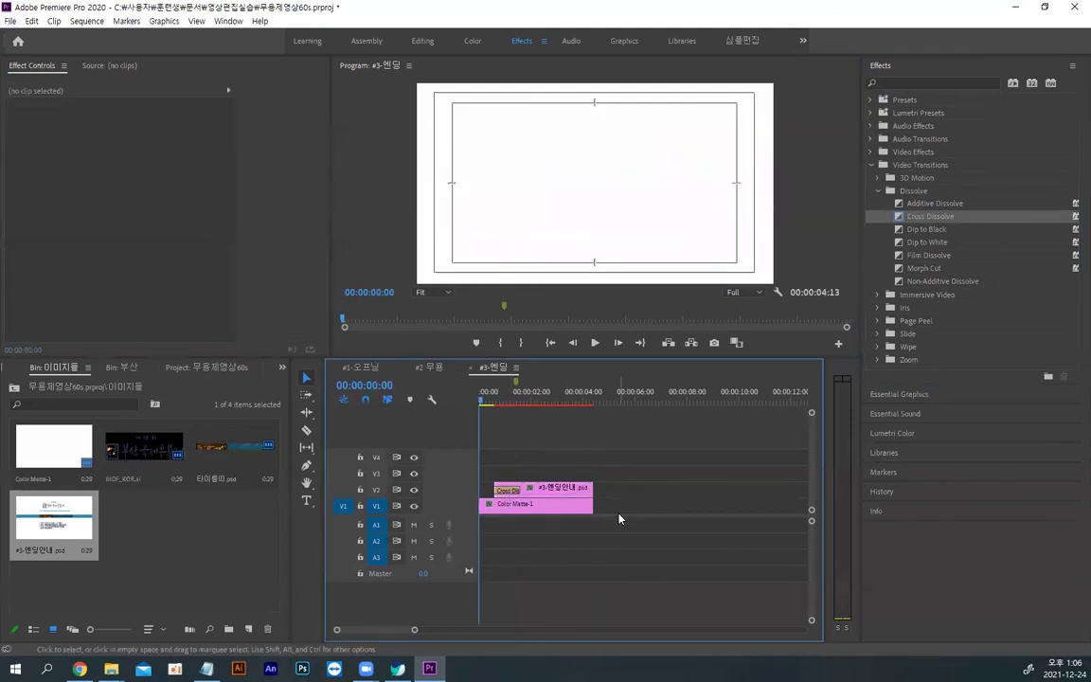
{"action": "key", "text": "Return"}
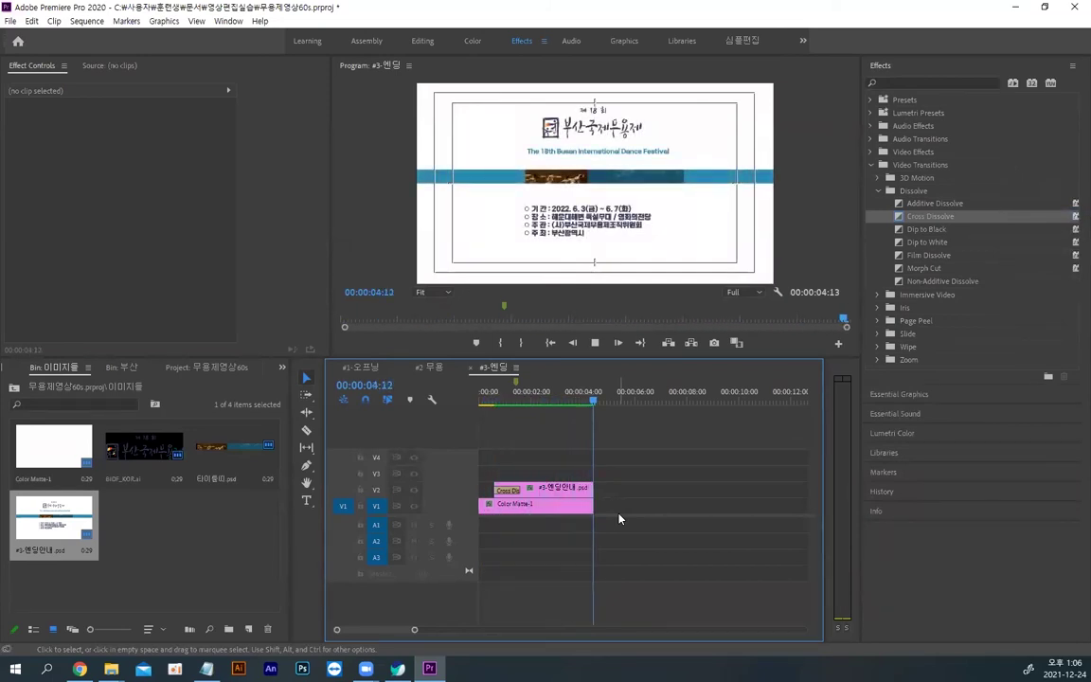
{"action": "key", "text": "space"}
{"action": "key", "text": "alt"}
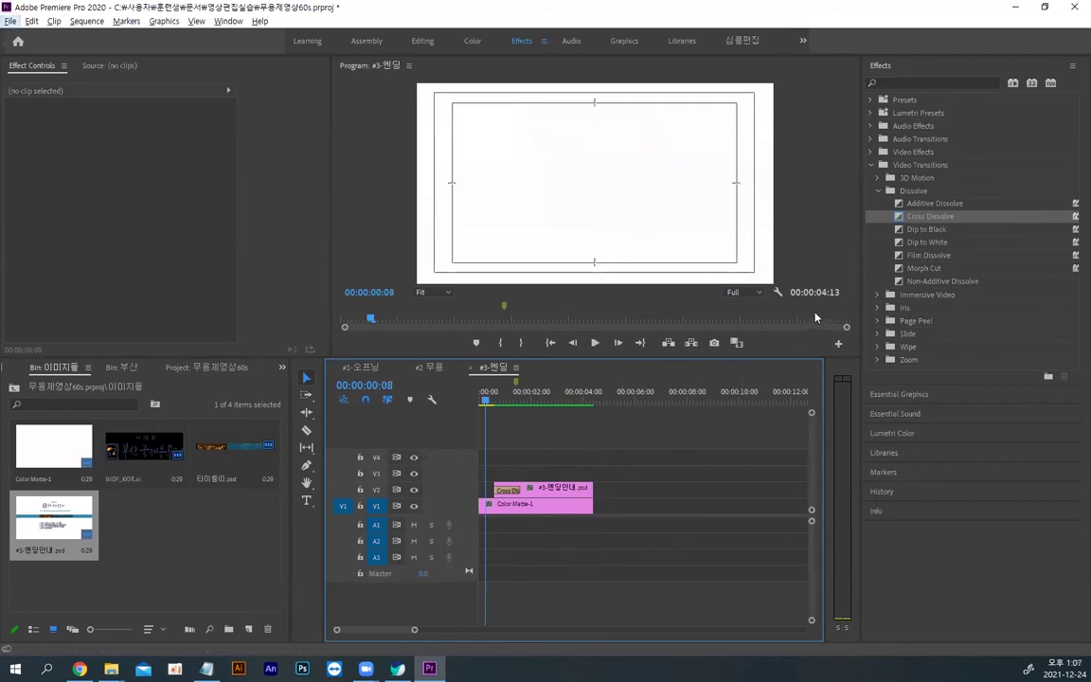
Step: Extend the #3-엔딩안내.psd and Color Matte-1 clips to end at 00:00:05:00, and save the project
{"action": "left_click", "coordinate": [376, 389]}
{"action": "type", "text": "5"}
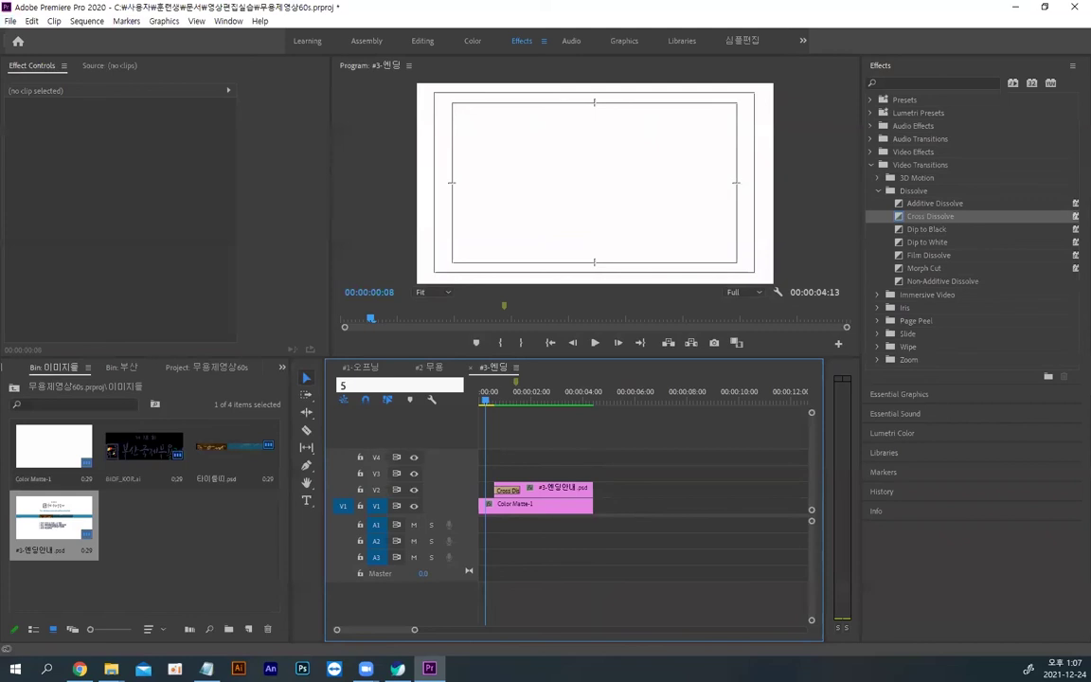
{"action": "type", "text": "."}
{"action": "key", "text": "Return"}
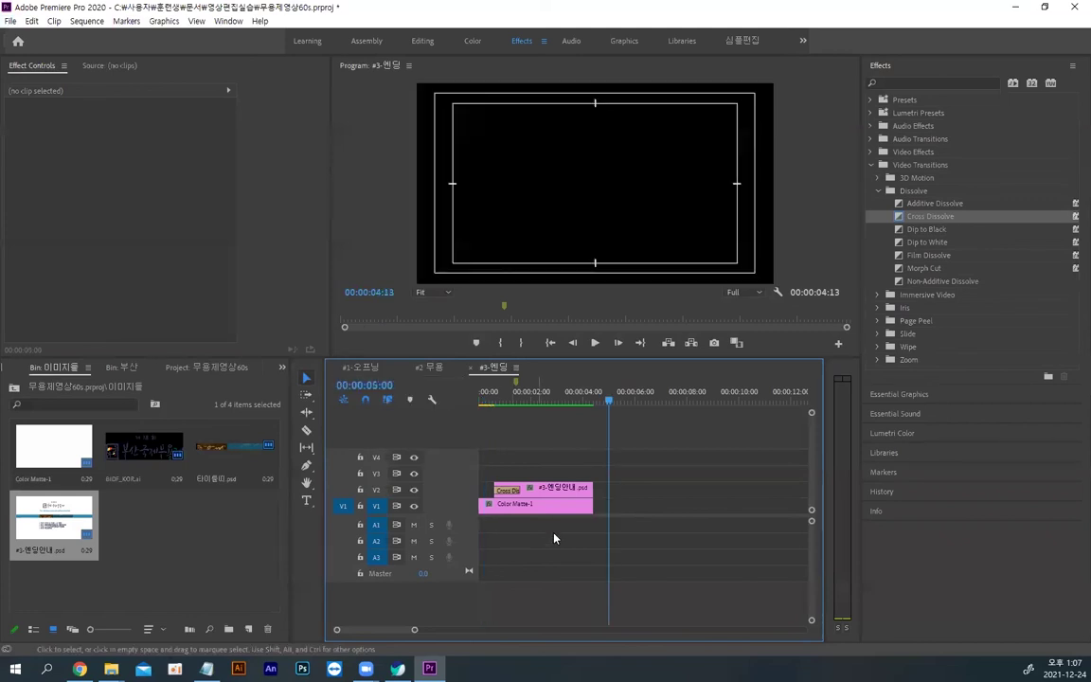
{"action": "left_click_drag", "start_coordinate": [572, 456], "coordinate": [608, 505]}
{"action": "left_click", "coordinate": [600, 528]}
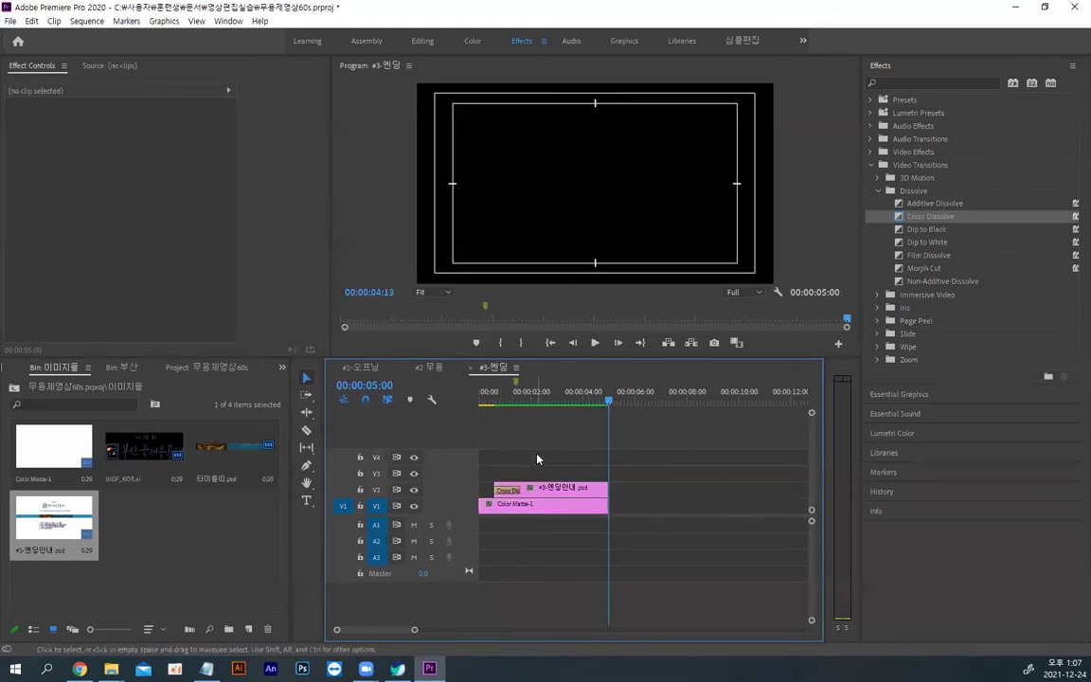
{"action": "key", "text": "ctrl+s"}
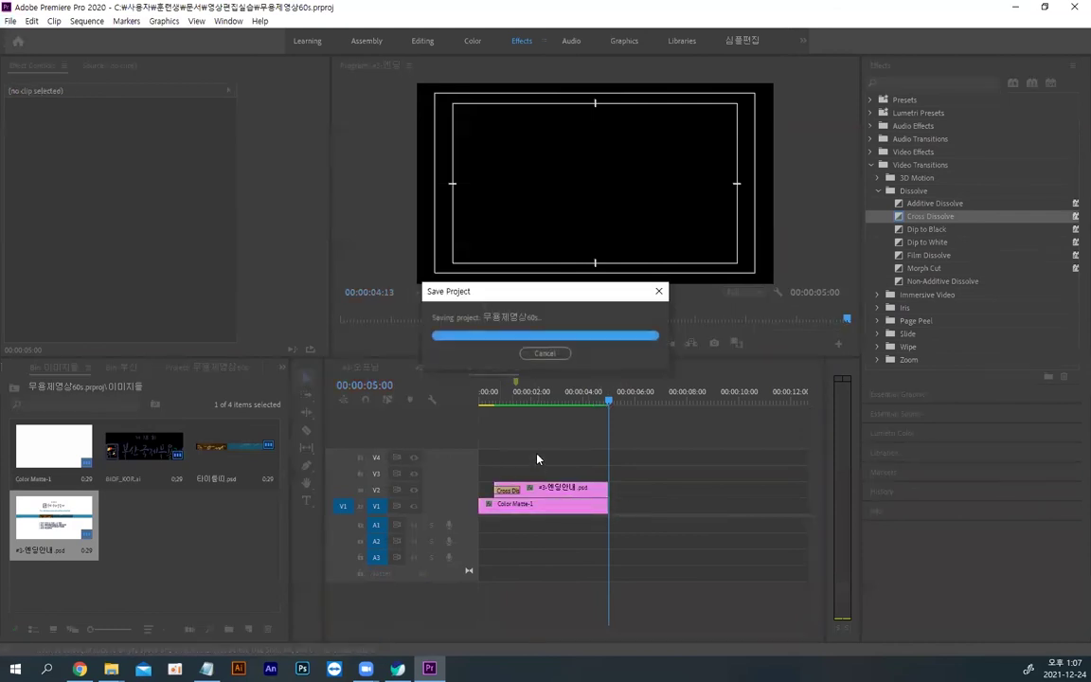
Step: Review the #1-오프닝, #2 무용 and #3-엔딩 sequences and their durations, rendering and previewing the opening
{"action": "left_click", "coordinate": [431, 368]}
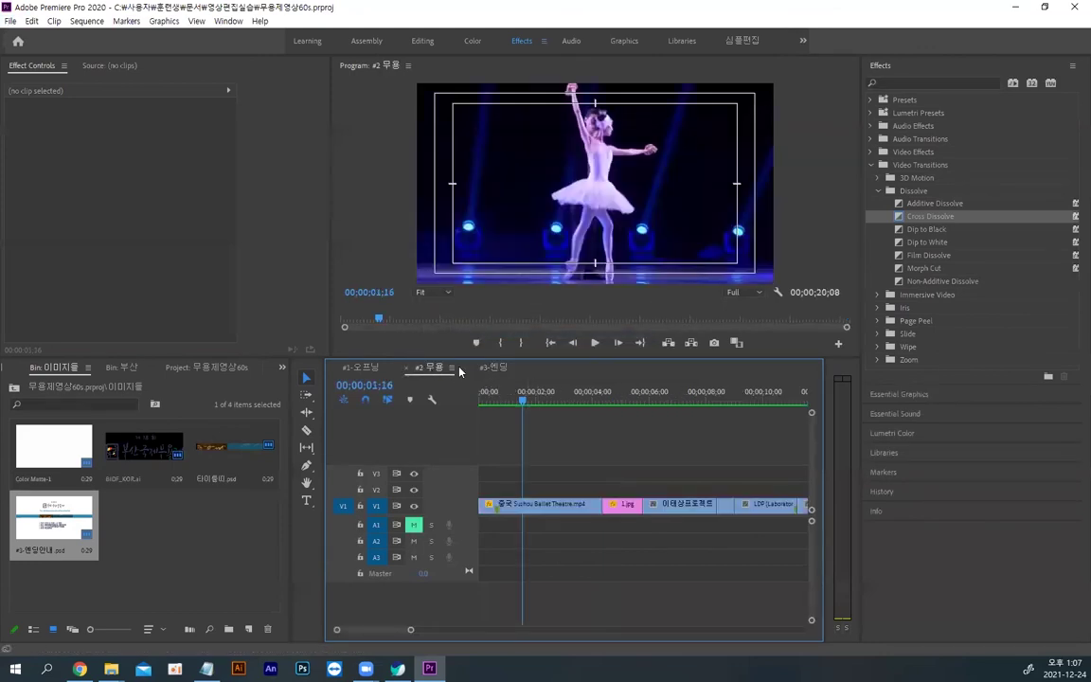
{"action": "left_click", "coordinate": [368, 367]}
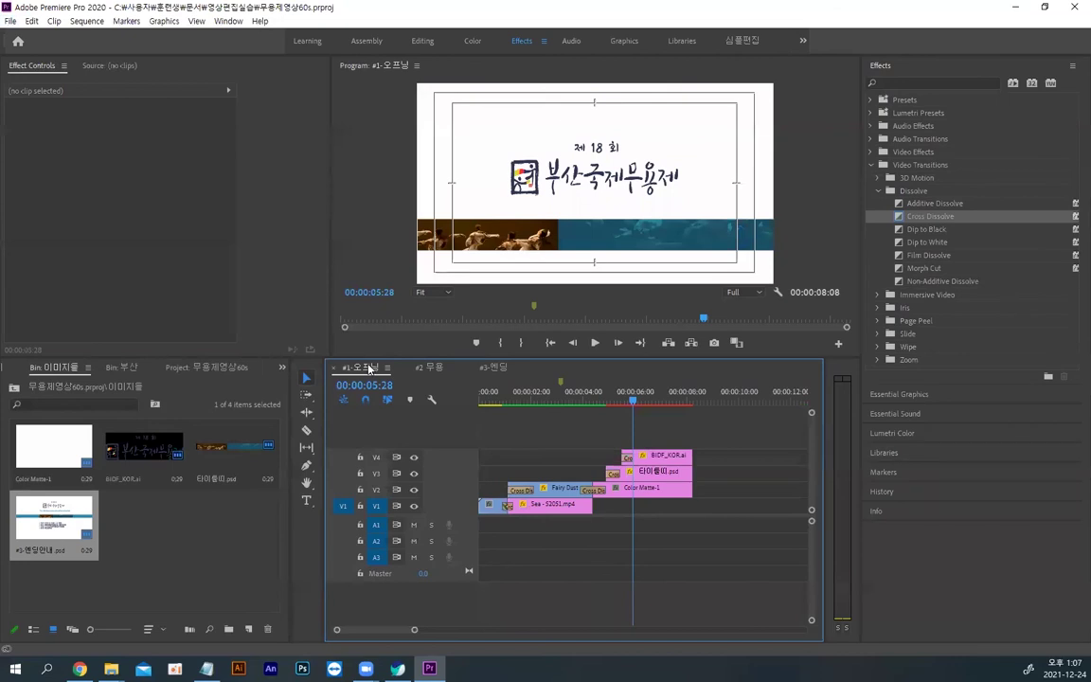
{"action": "key", "text": "Return"}
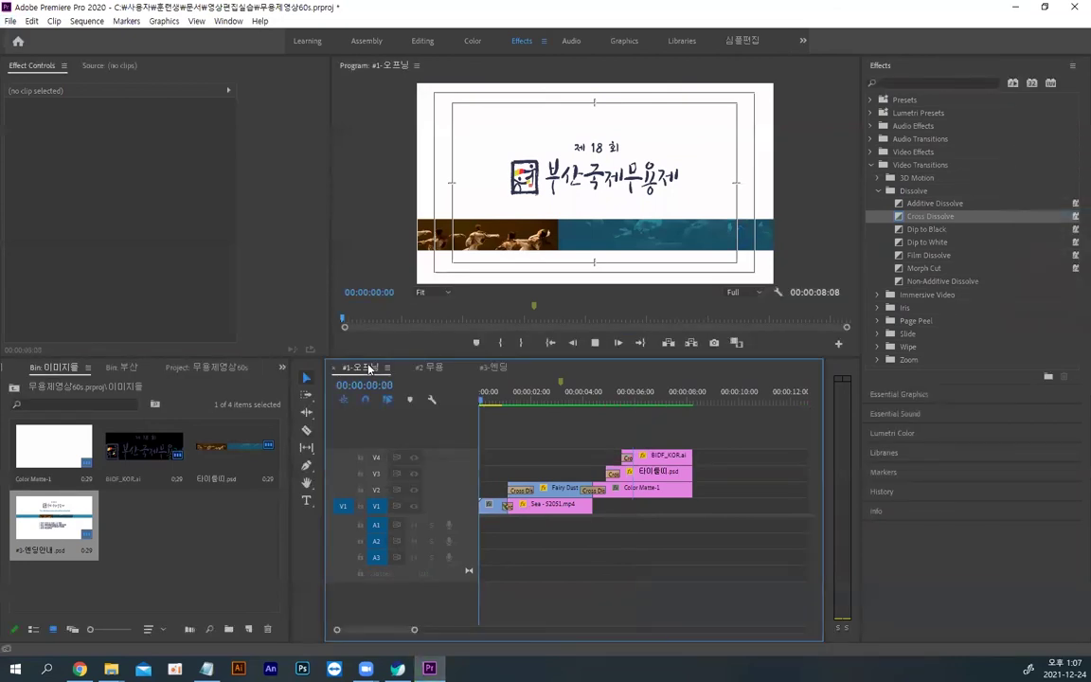
{"action": "key", "text": "space"}
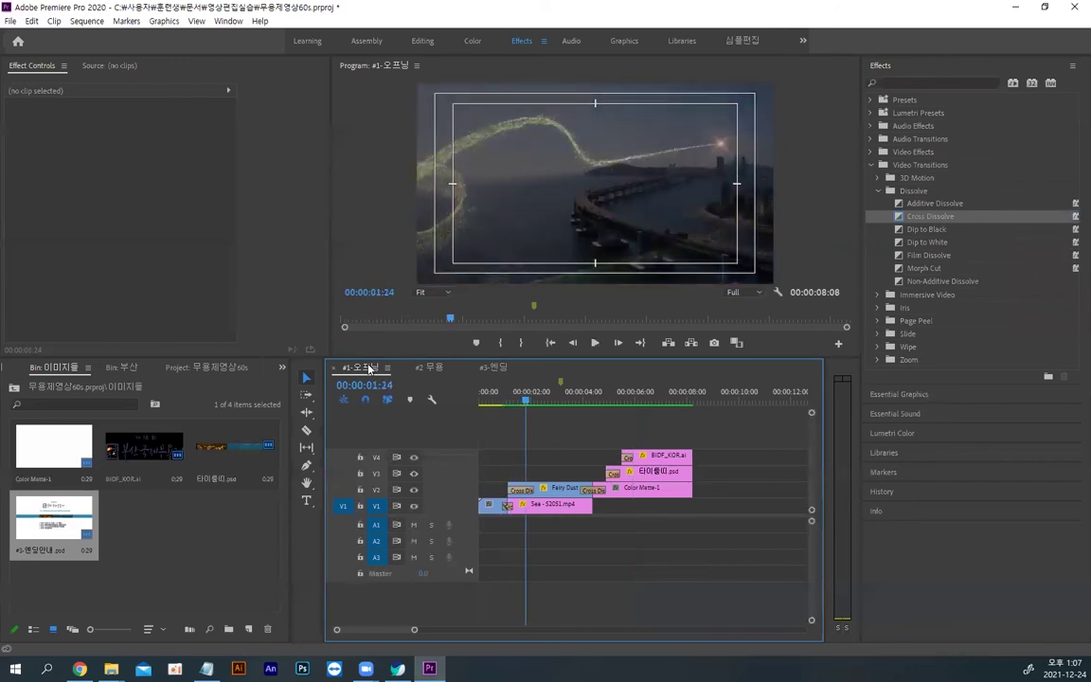
{"action": "left_click", "coordinate": [432, 368]}
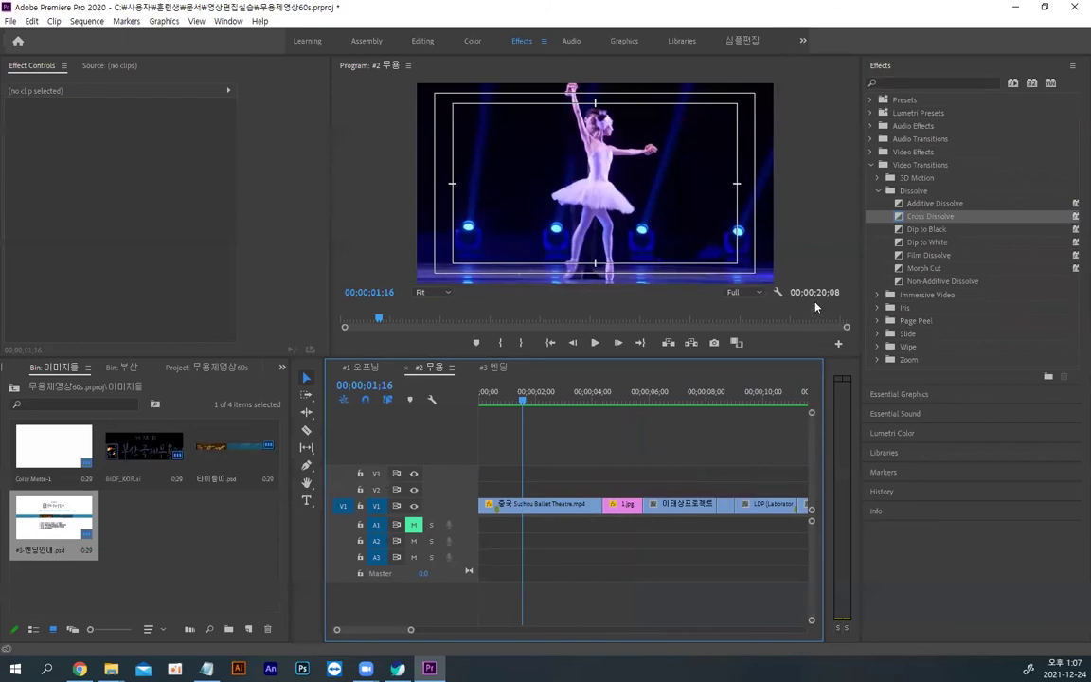
{"action": "left_click", "coordinate": [491, 369]}
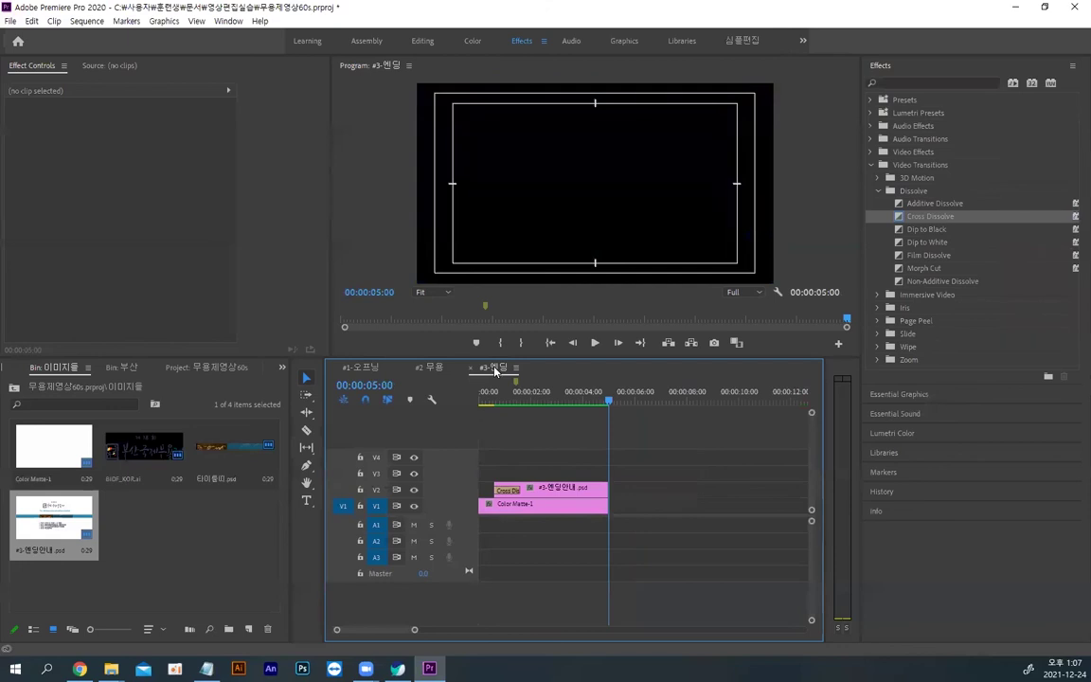
{"action": "left_click", "coordinate": [369, 372]}
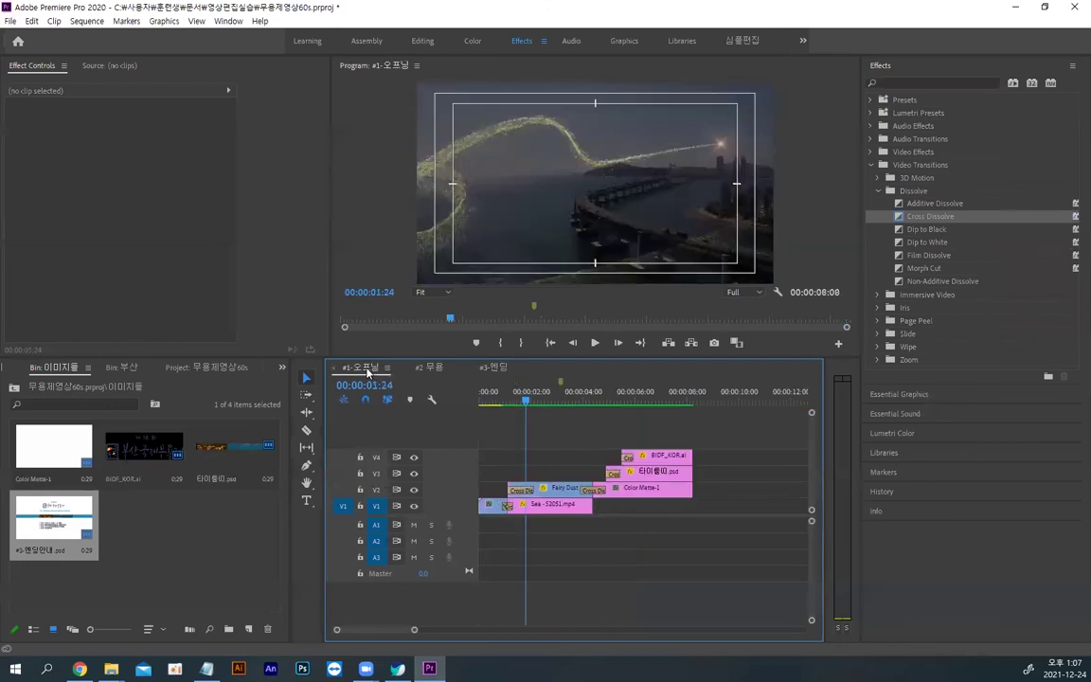
Step: Close all three open sequences and return to the root level of the 무용제영상60s project
{"action": "left_click", "coordinate": [333, 372]}
{"action": "left_click", "coordinate": [337, 369]}
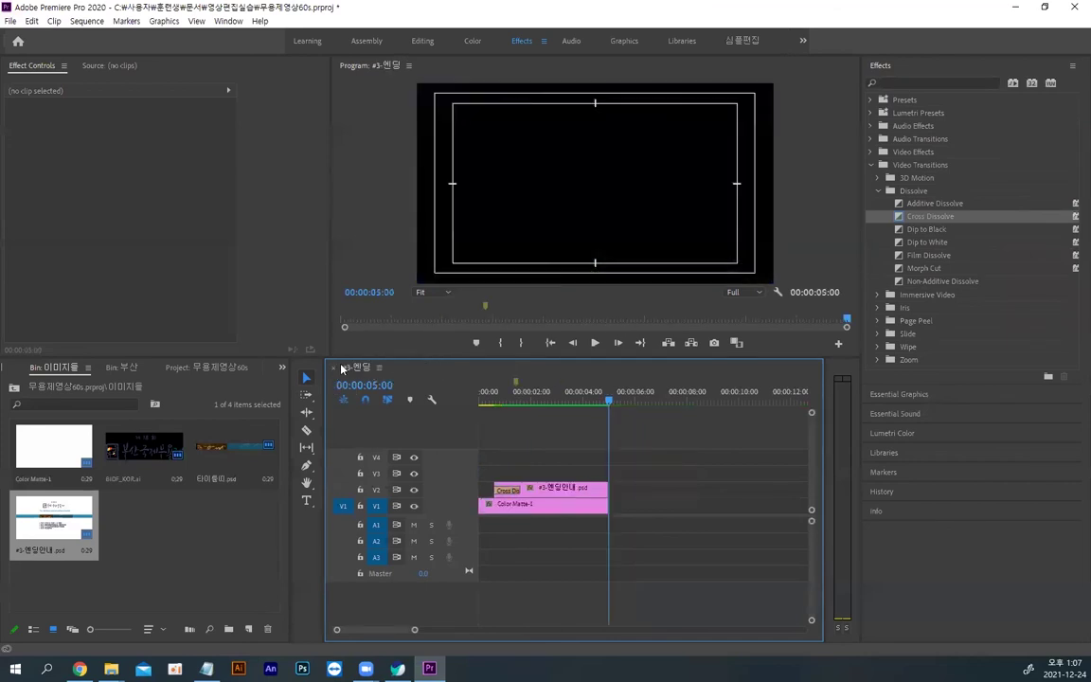
{"action": "left_click", "coordinate": [334, 369]}
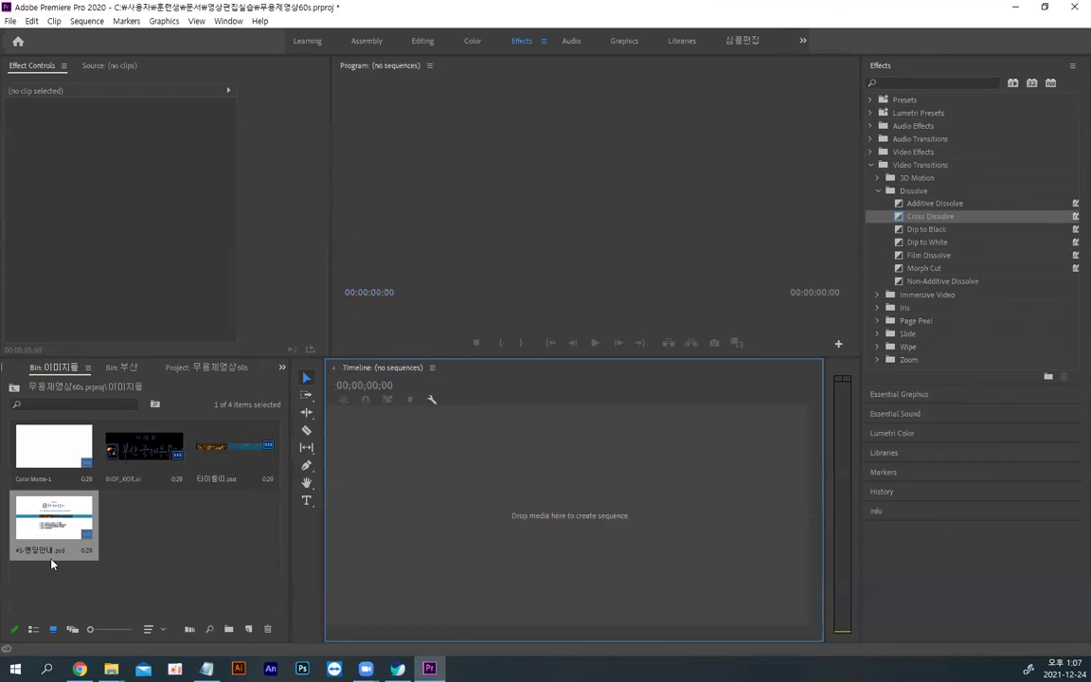
{"action": "left_click", "coordinate": [118, 531]}
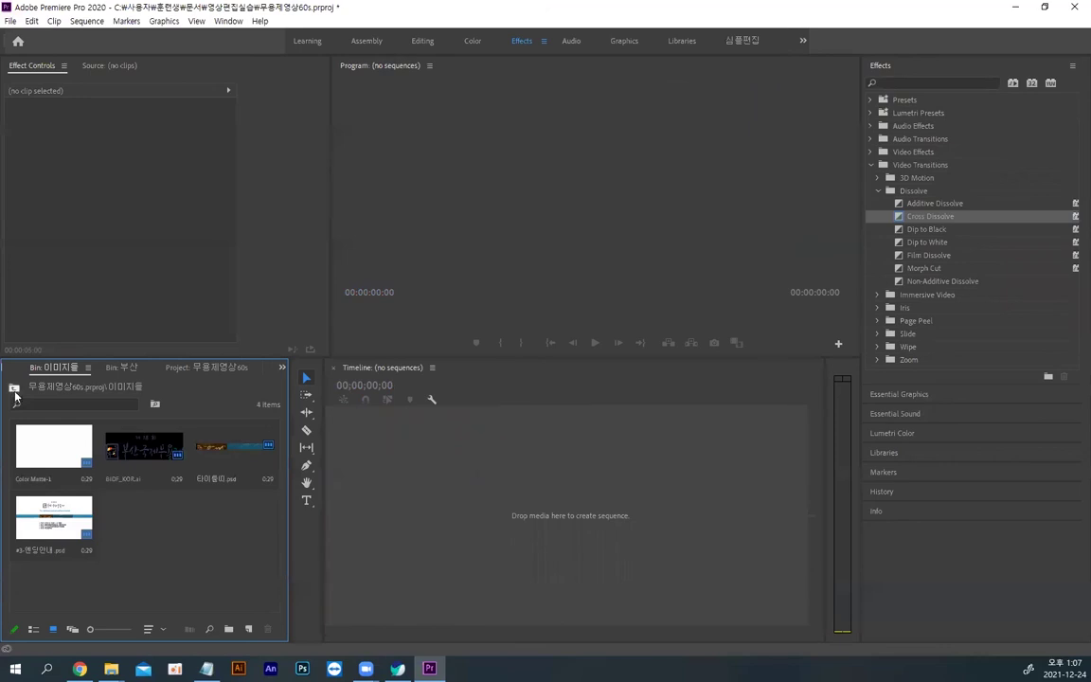
{"action": "key", "text": "shift+1"}
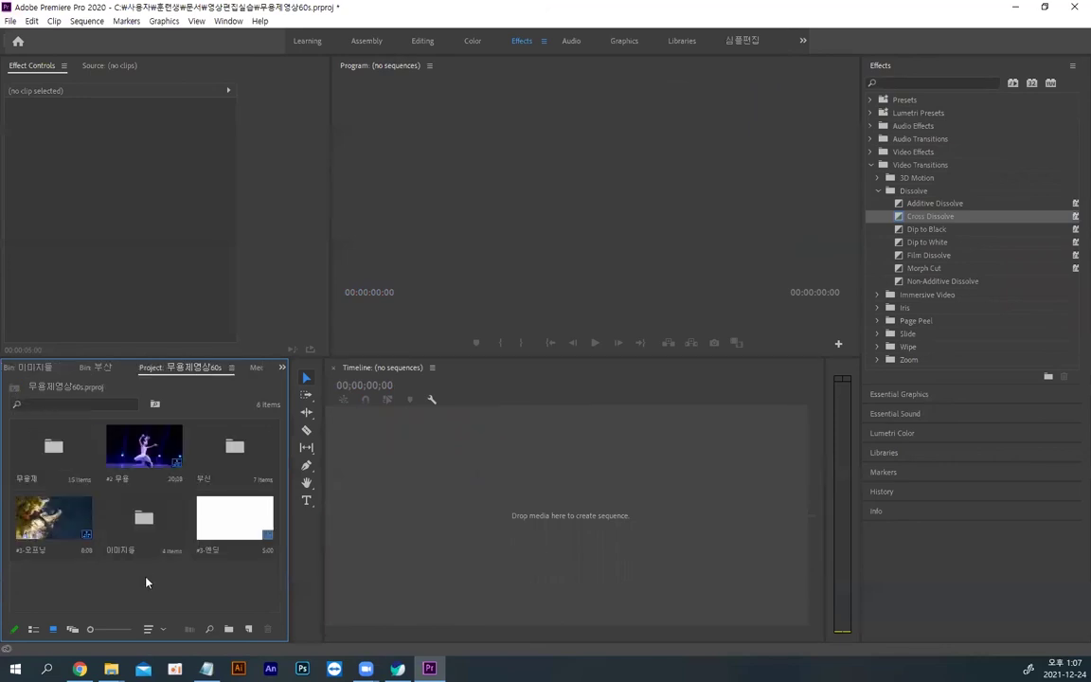
Step: Create a new sequence named 무용제최종편집_중 at the root of the project, using the HDV 1080p30 preset
{"action": "left_click", "coordinate": [213, 535]}
{"action": "left_click", "coordinate": [83, 532]}
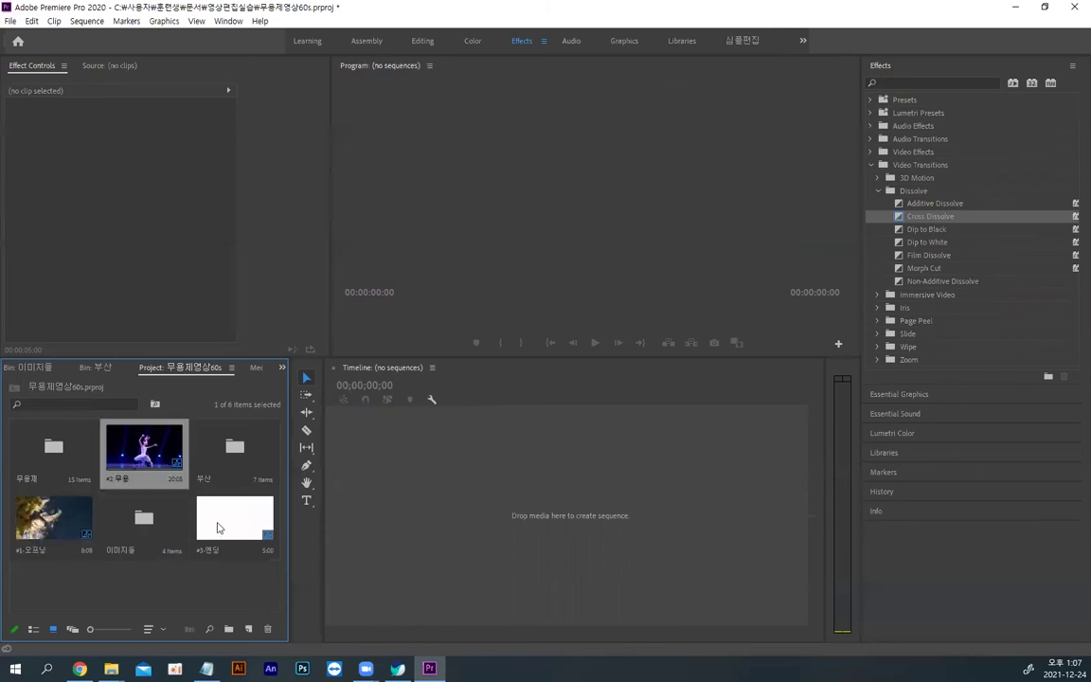
{"action": "left_click", "coordinate": [160, 586]}
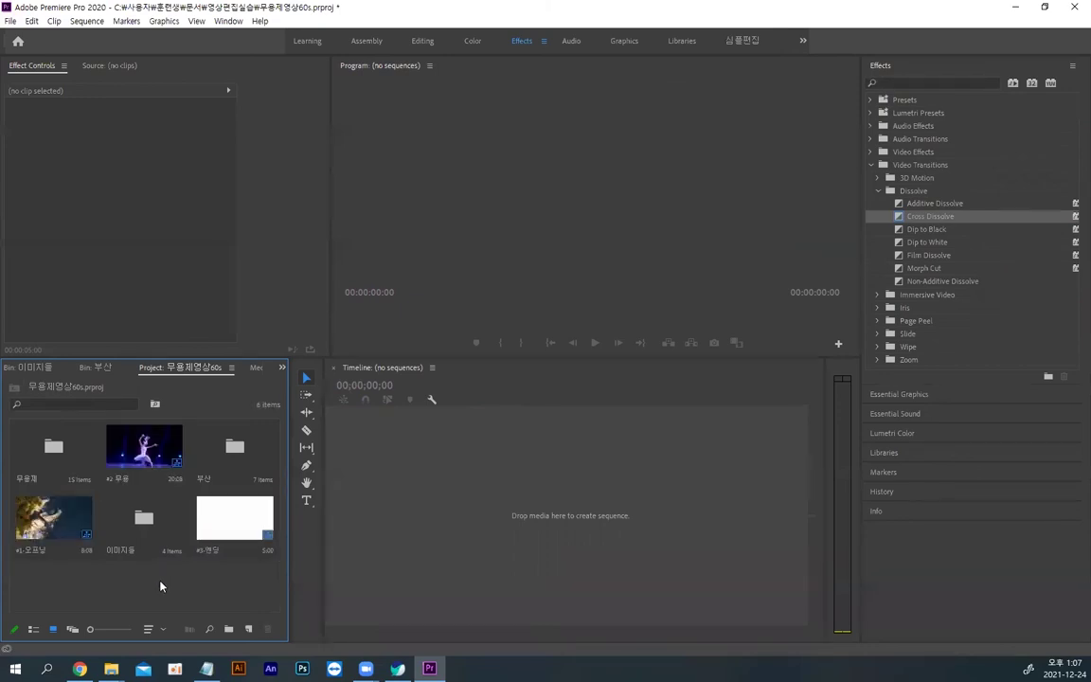
{"action": "key", "text": "ctrl+n"}
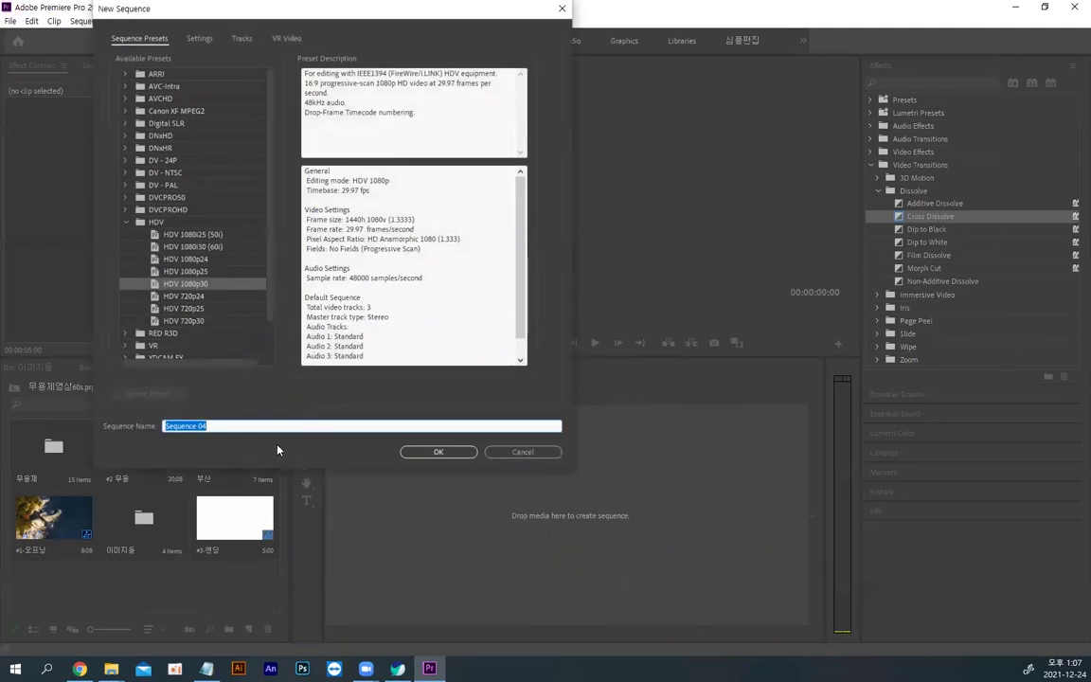
{"action": "key", "text": "BackSpace"}
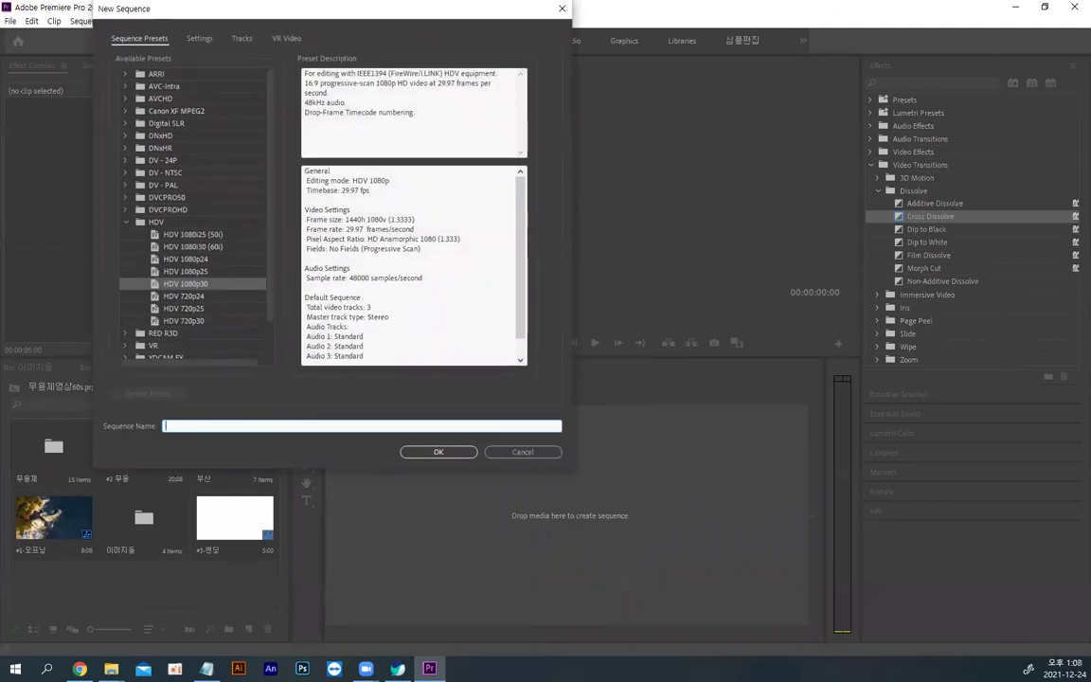
{"action": "type", "text": "무용제최종편집"}
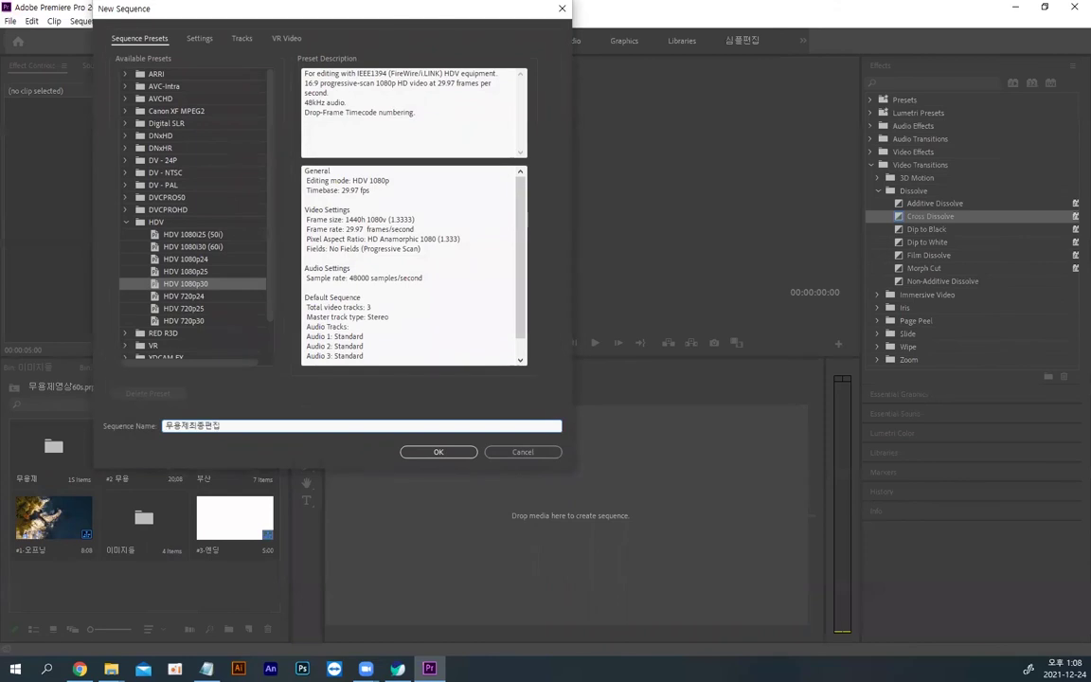
{"action": "type", "text": "_중"}
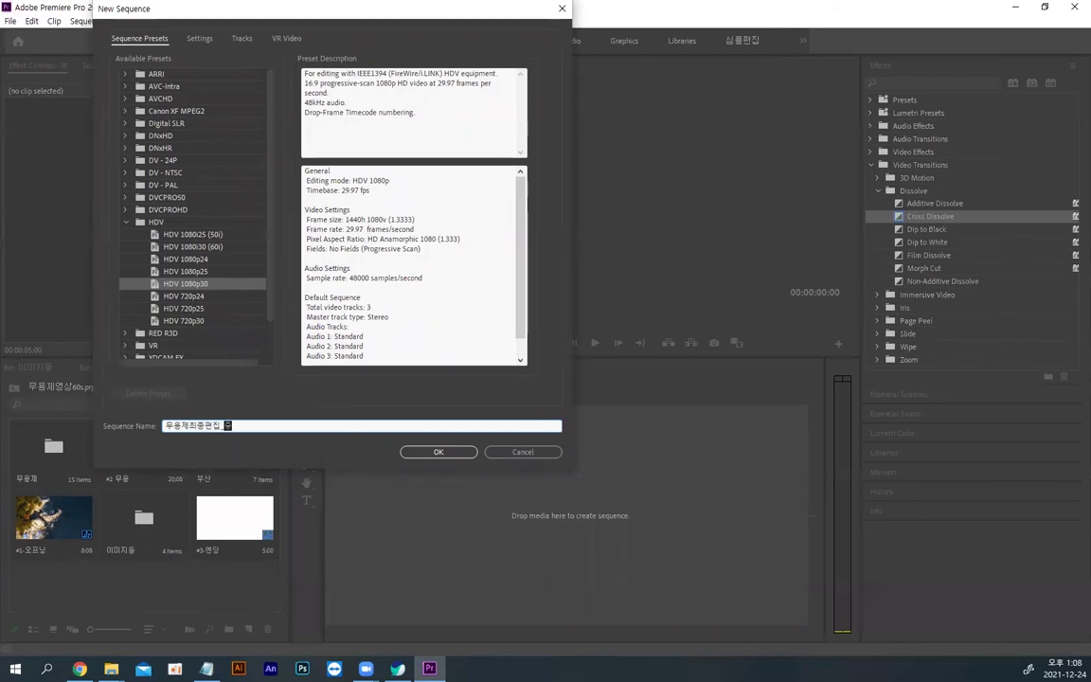
{"action": "key", "text": "Return"}
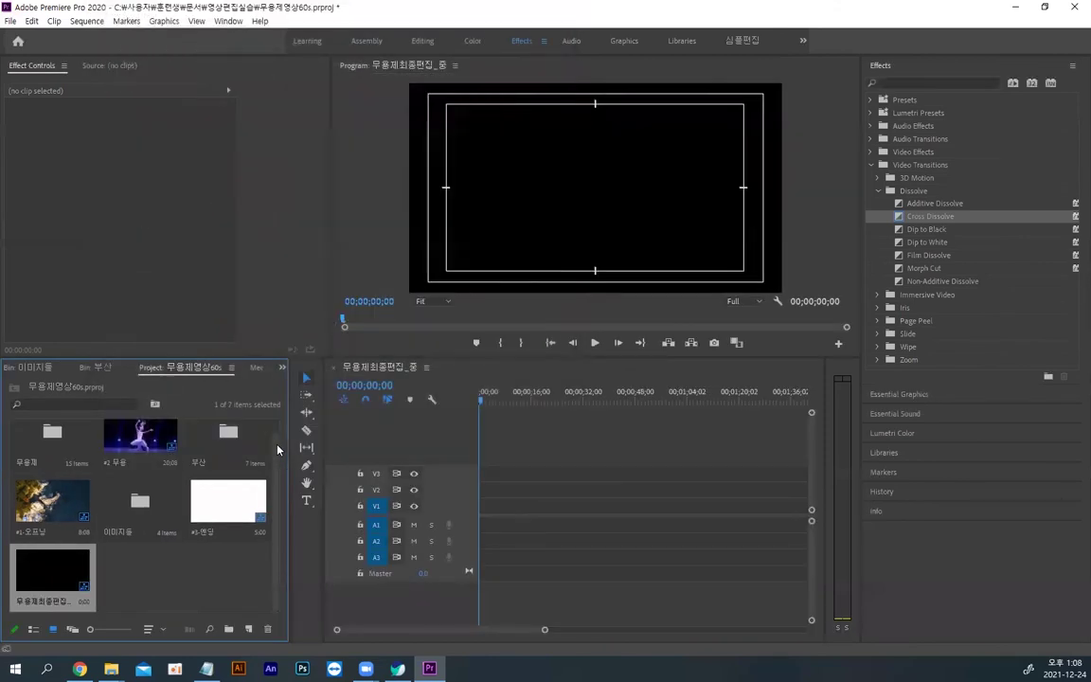
Step: Place the #1-오프닝 sequence at the start of V1 in 무용제최종편집_중, changing the sequence settings to match it
{"action": "left_click", "coordinate": [149, 593]}
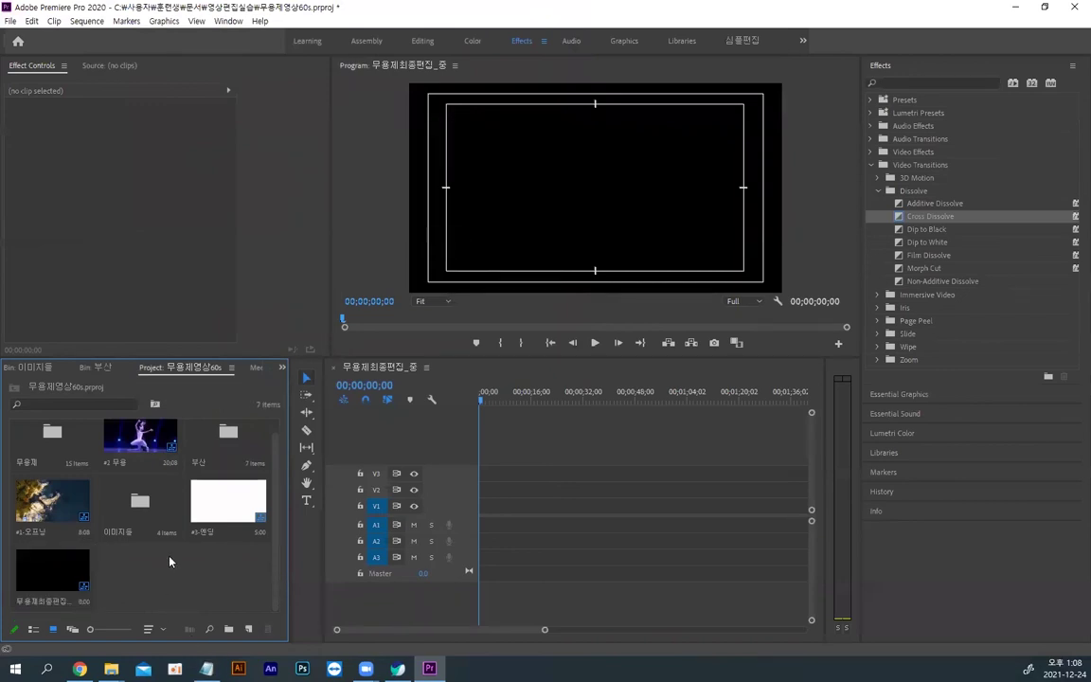
{"action": "scroll", "coordinate": [169, 561], "scroll_direction": "up", "scroll_amount": 1}
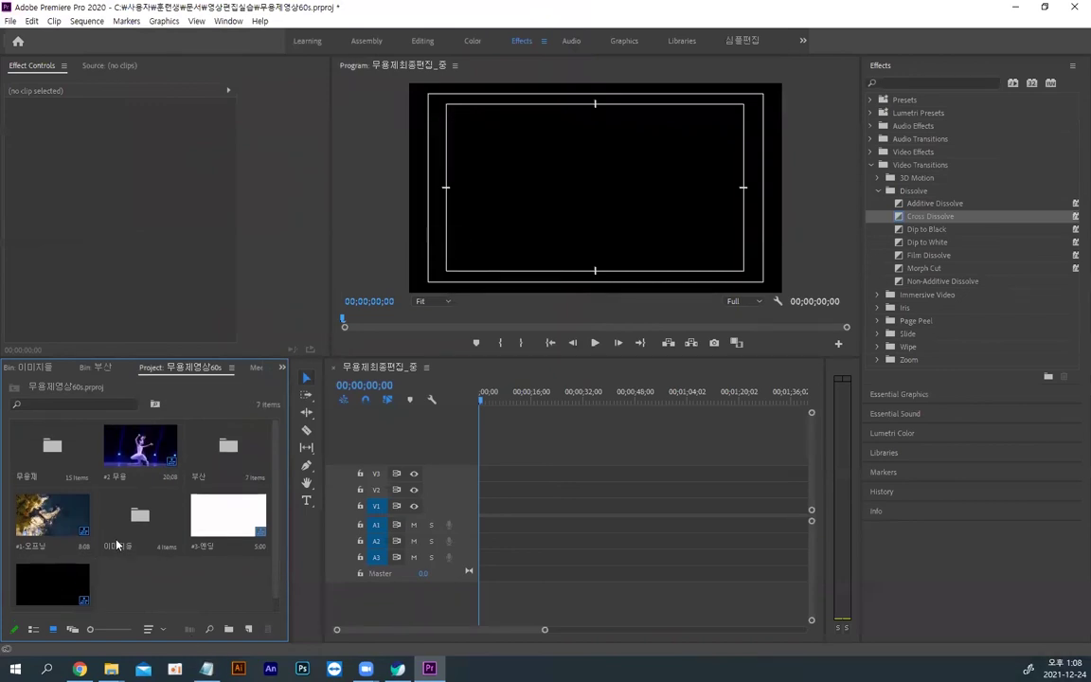
{"action": "left_click", "coordinate": [51, 514]}
{"action": "left_click_drag", "start_coordinate": [50, 515], "coordinate": [487, 498]}
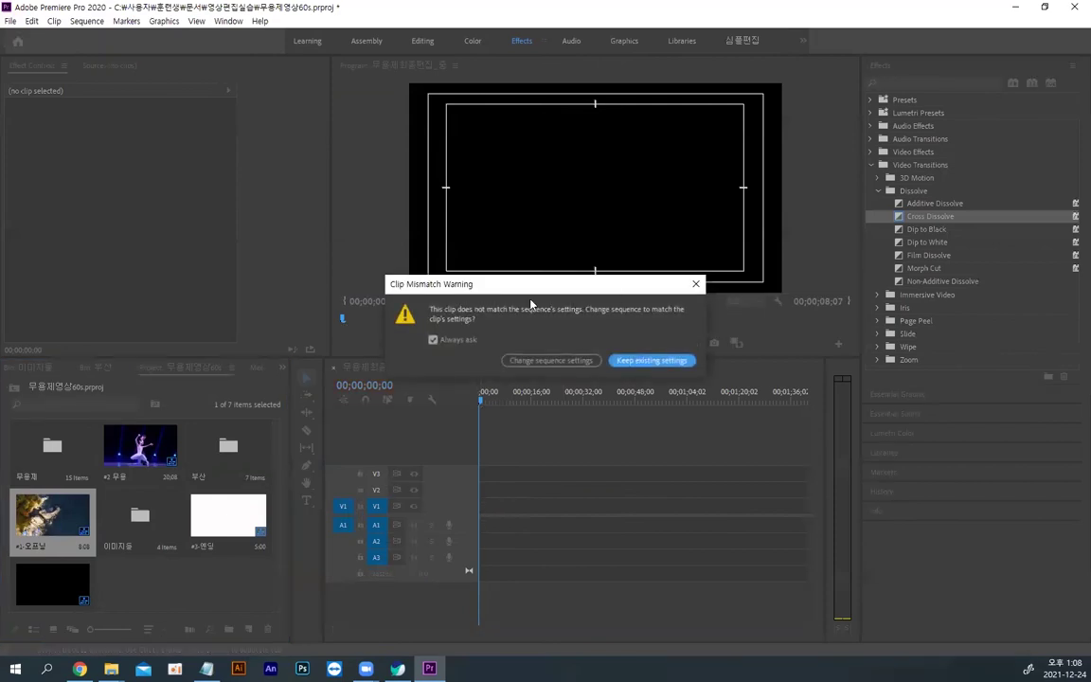
{"action": "left_click_drag", "start_coordinate": [462, 283], "coordinate": [360, 306]}
{"action": "left_click_drag", "start_coordinate": [360, 357], "coordinate": [308, 370]}
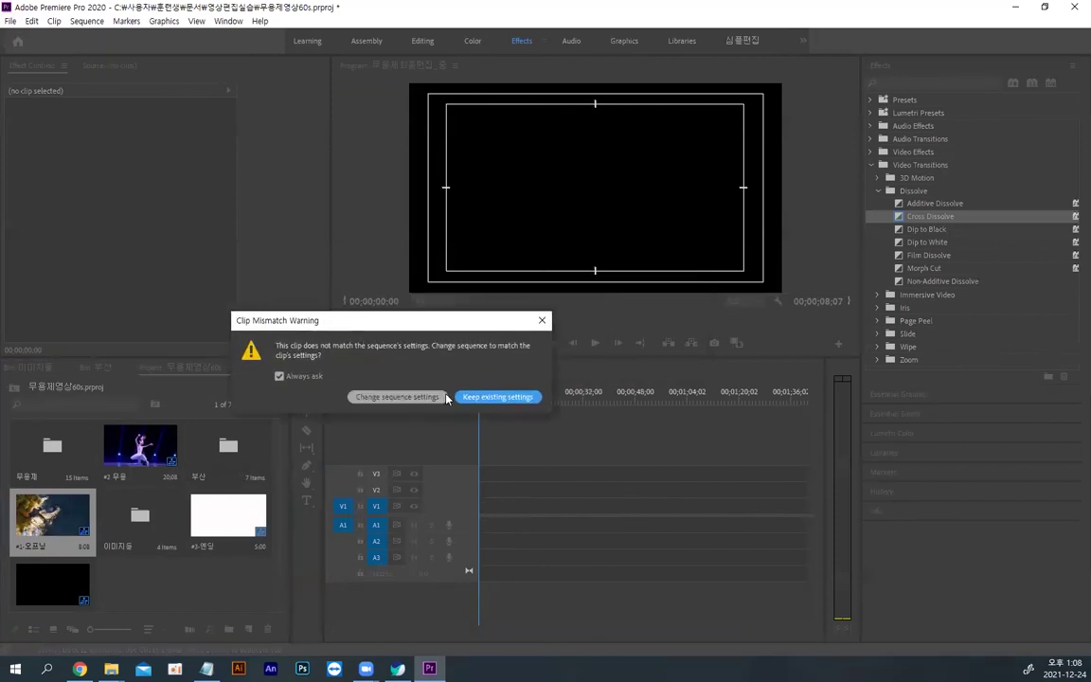
{"action": "left_click", "coordinate": [396, 398]}
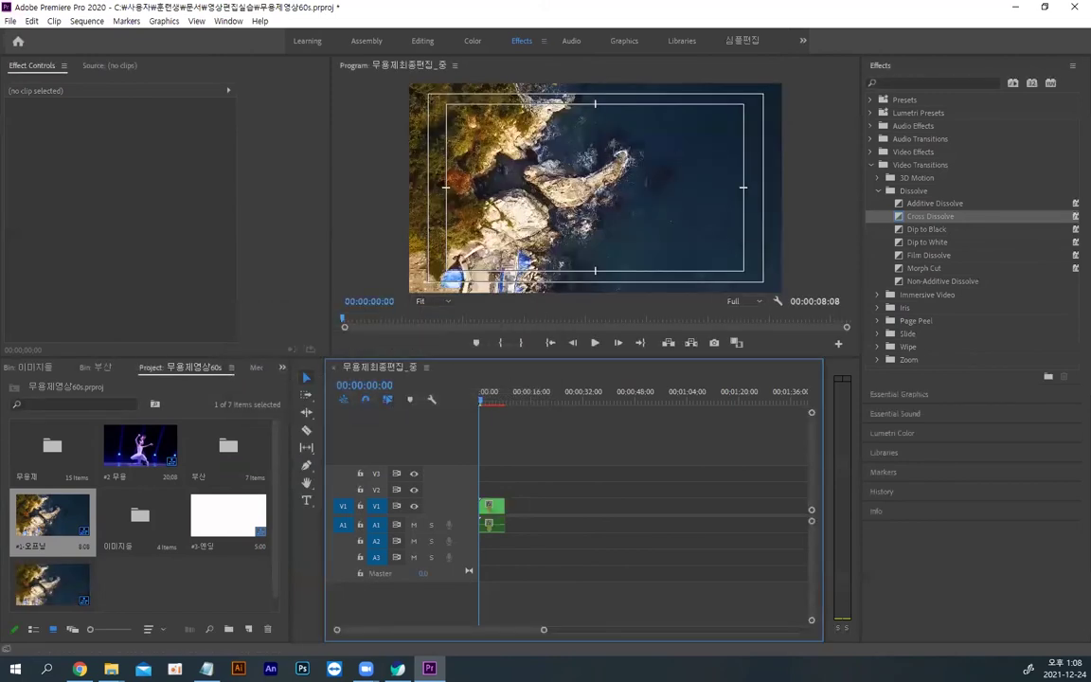
Step: Append the #2 무용 and #3-엔딩 sequences in order directly after #1-오프닝 on V1
{"action": "left_click", "coordinate": [156, 604]}
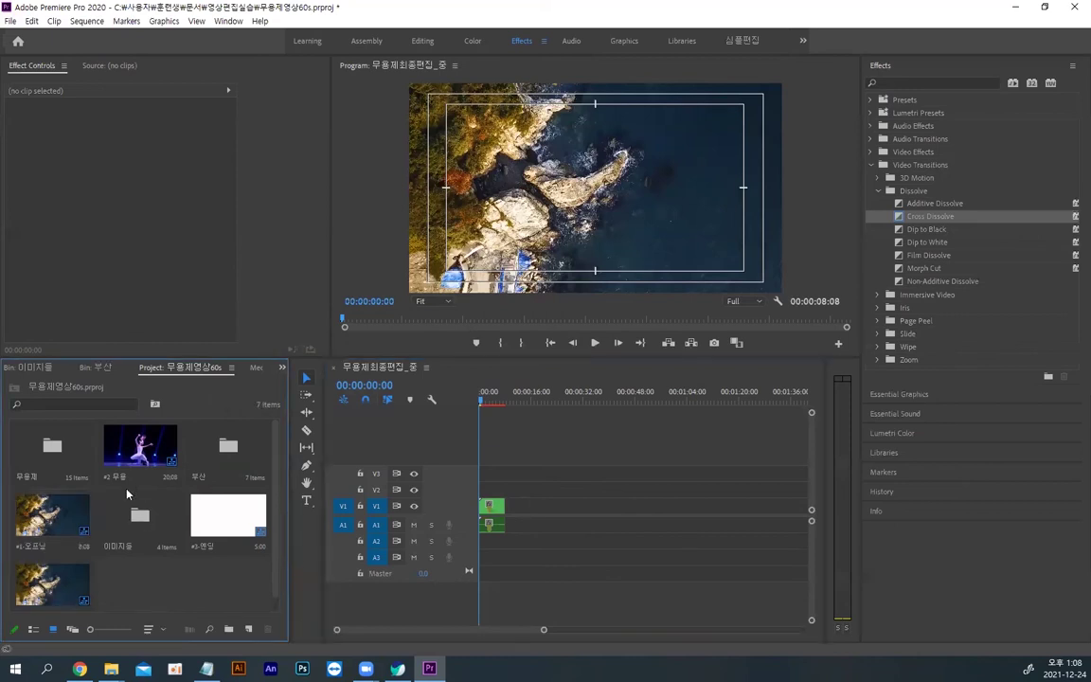
{"action": "left_click_drag", "start_coordinate": [140, 443], "coordinate": [511, 520]}
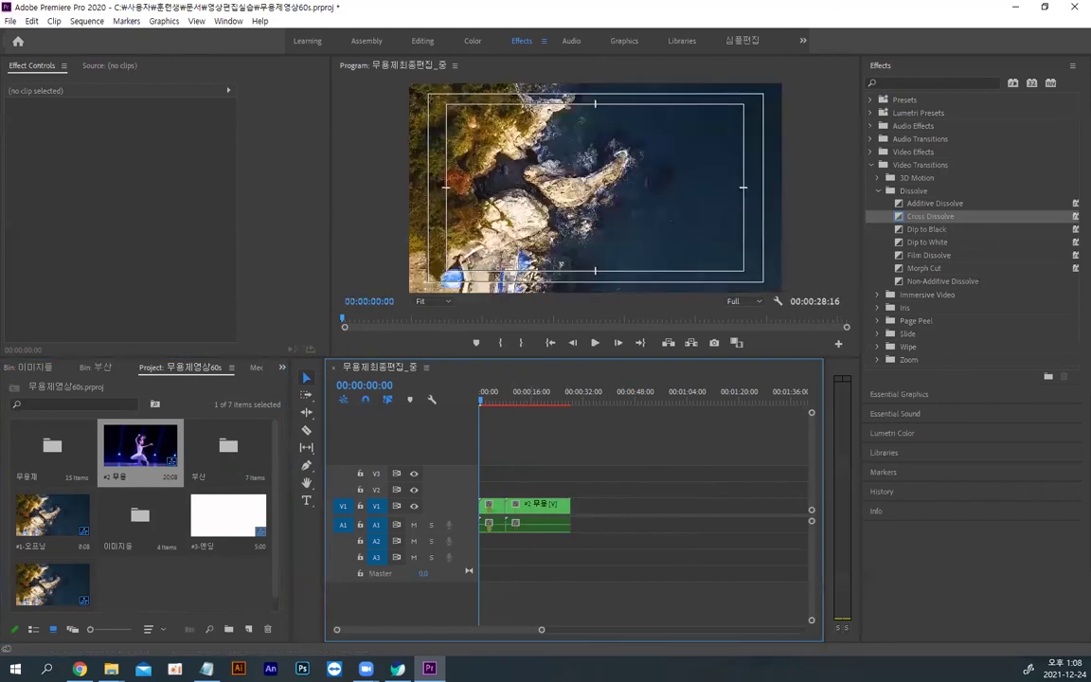
{"action": "left_click", "coordinate": [133, 578]}
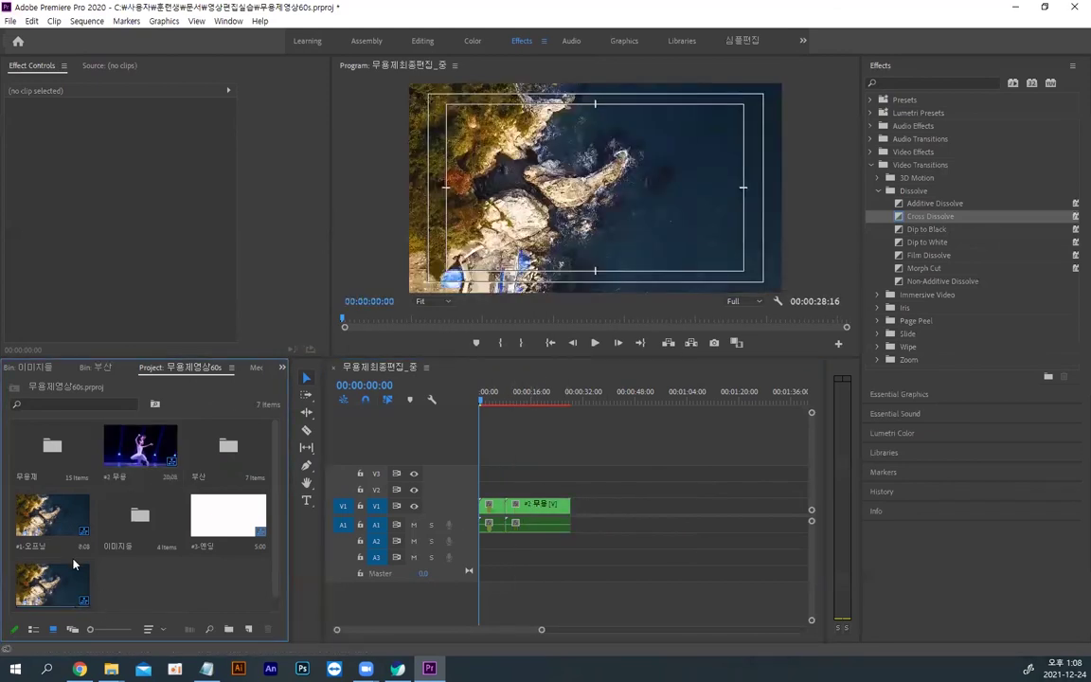
{"action": "scroll", "coordinate": [74, 564], "scroll_direction": "down", "scroll_amount": 1}
{"action": "left_click_drag", "start_coordinate": [228, 509], "coordinate": [575, 526]}
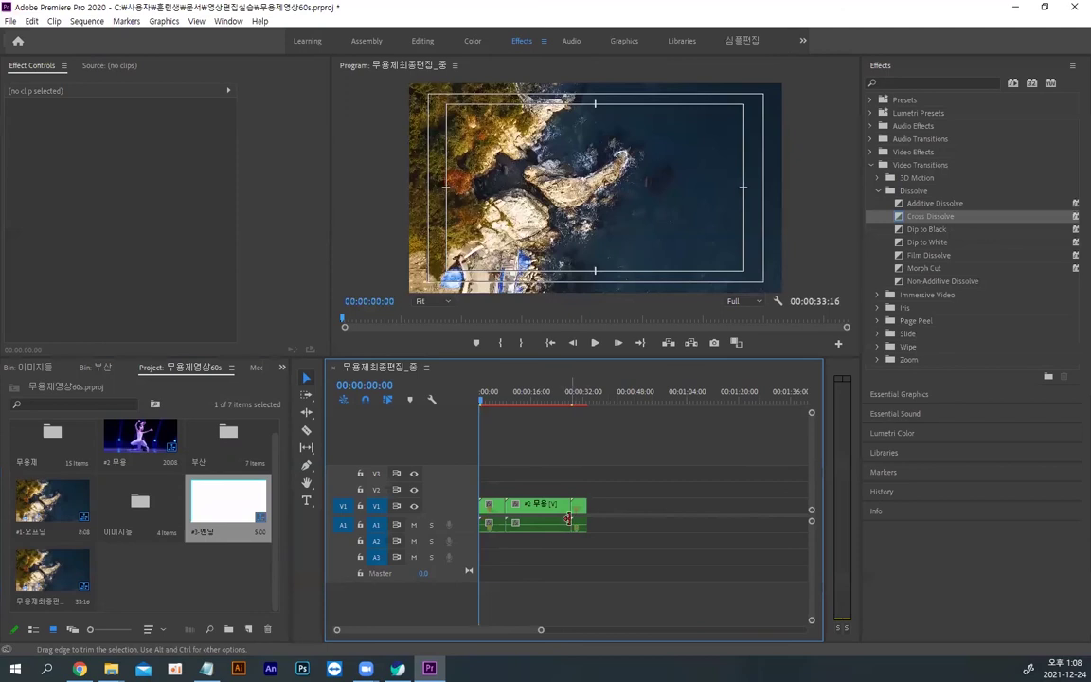
{"action": "left_click", "coordinate": [568, 519]}
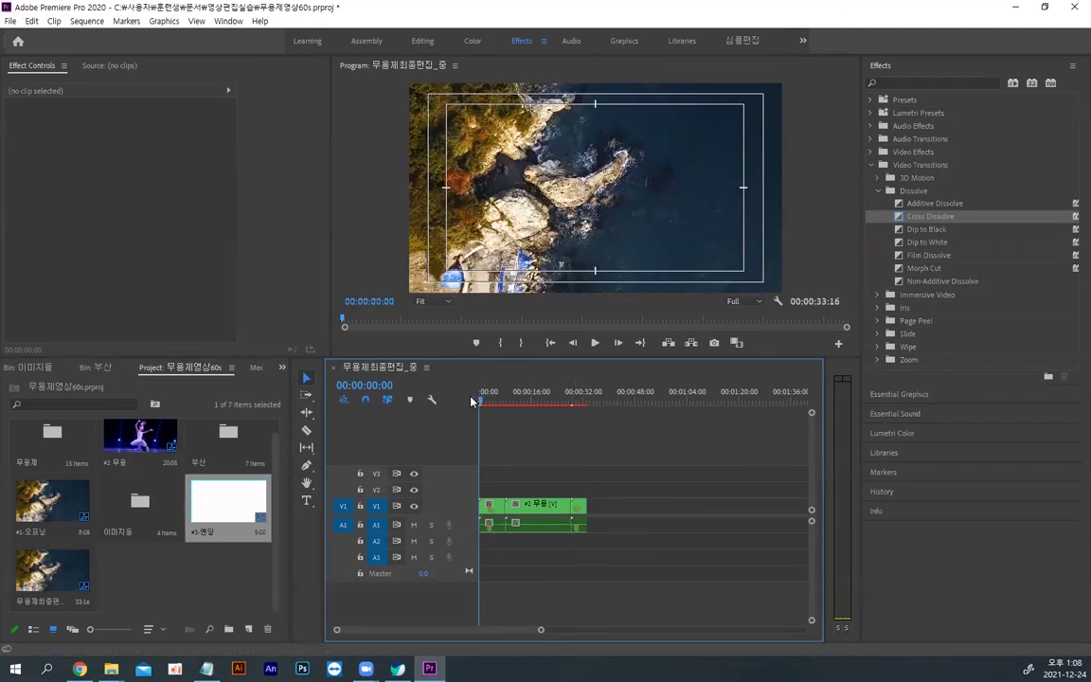
{"action": "left_click", "coordinate": [152, 569]}
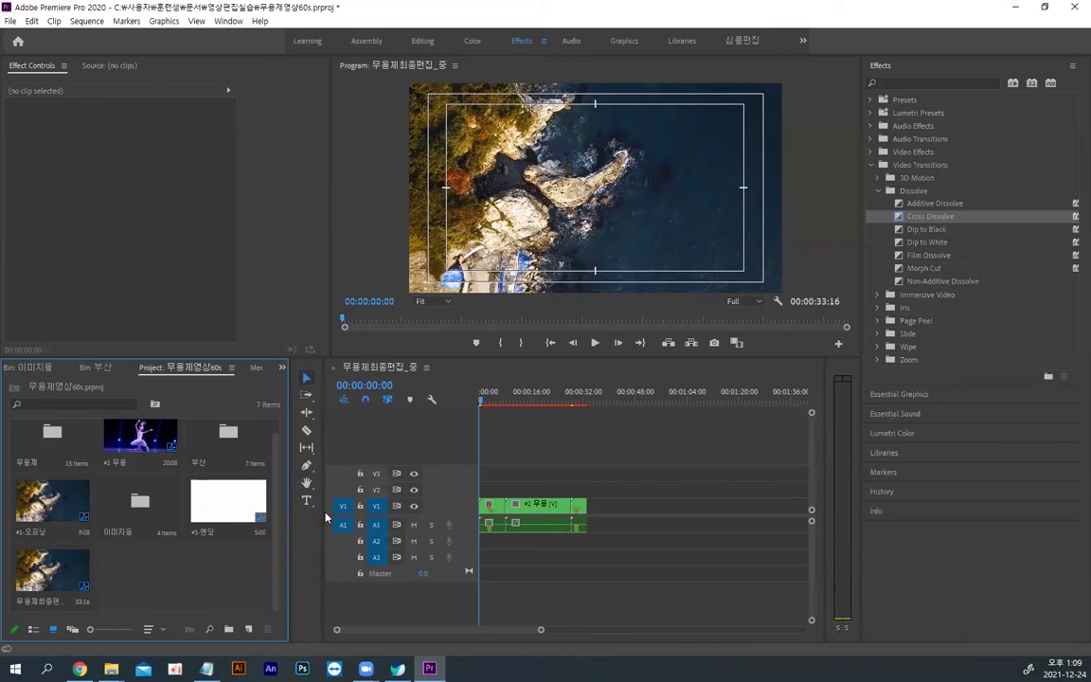
Step: Render 무용제최종편집_중 and preview it through the dance and ending parts in the maximized program monitor
{"action": "key", "text": "alt"}
{"action": "key", "text": "Return"}
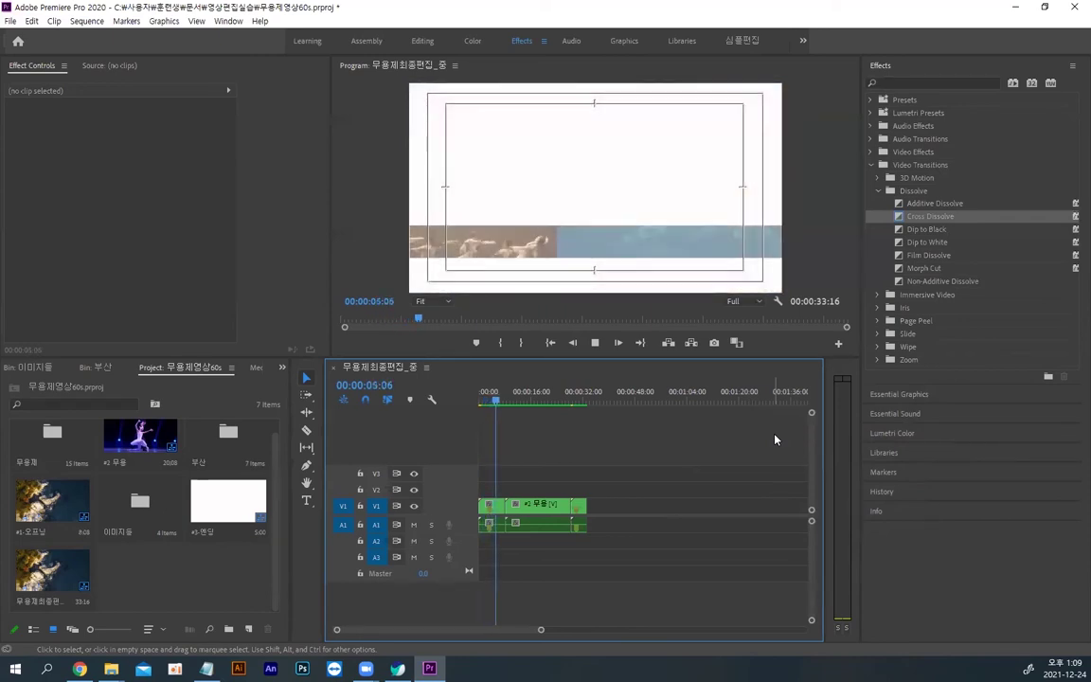
{"action": "left_click", "coordinate": [600, 258]}
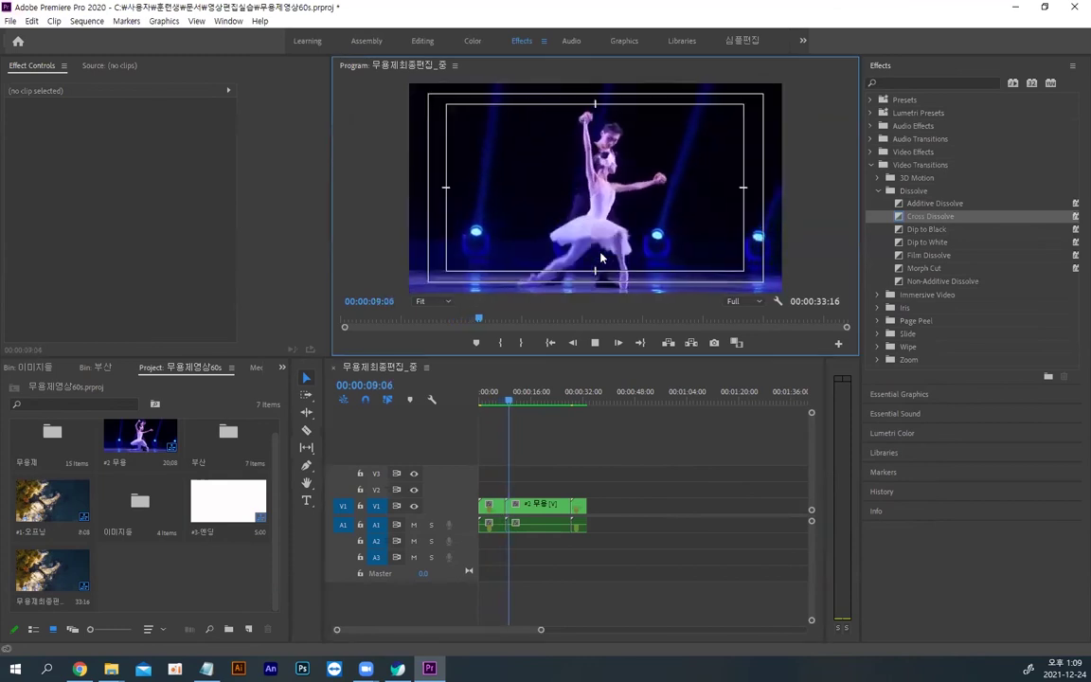
{"action": "key", "text": "grave"}
{"action": "left_click_drag", "start_coordinate": [329, 603], "coordinate": [629, 623]}
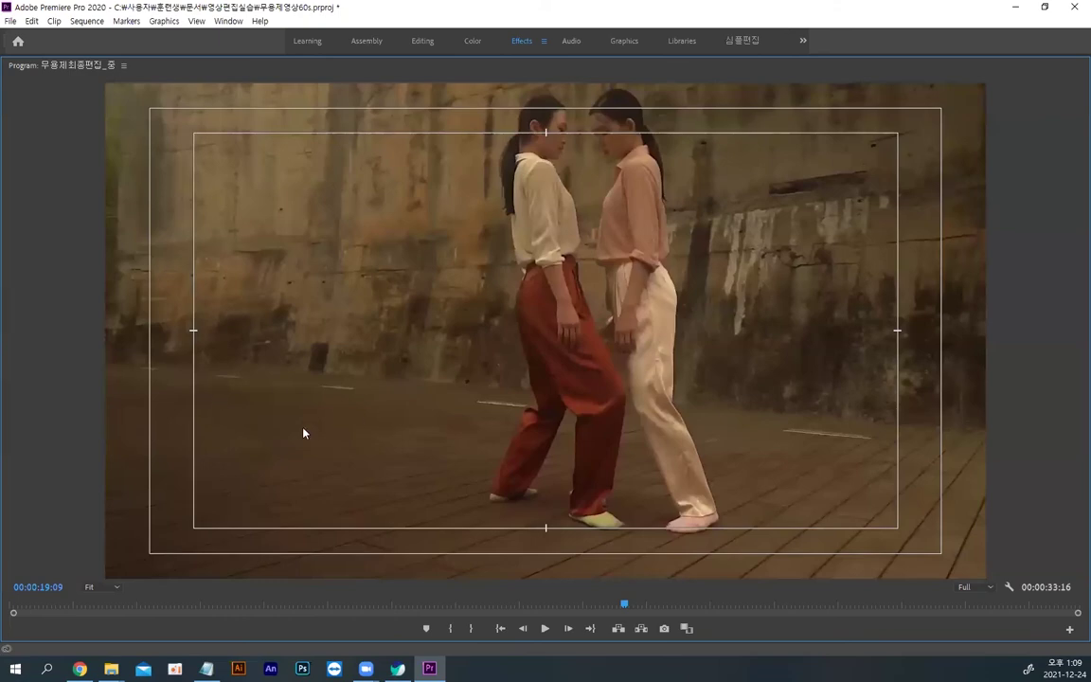
{"action": "left_click_drag", "start_coordinate": [623, 602], "coordinate": [911, 606]}
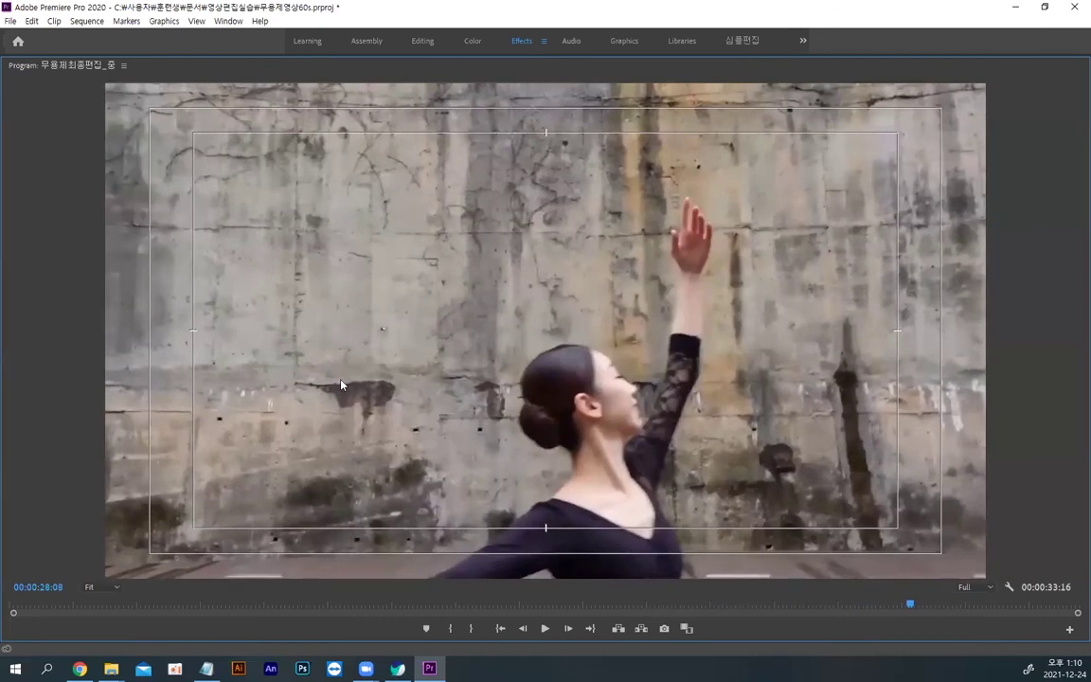
{"action": "key", "text": "grave"}
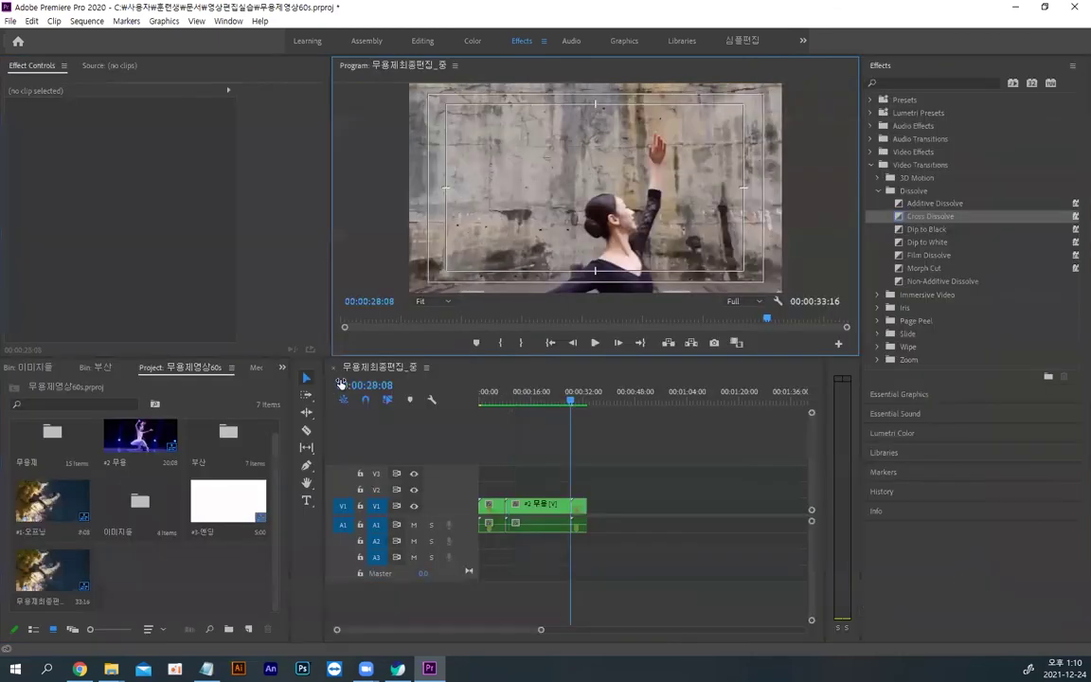
Step: Add a Cross Dissolve between the #1-오프닝 and #2 무용 clips and center it at the cut
{"action": "left_click", "coordinate": [495, 507]}
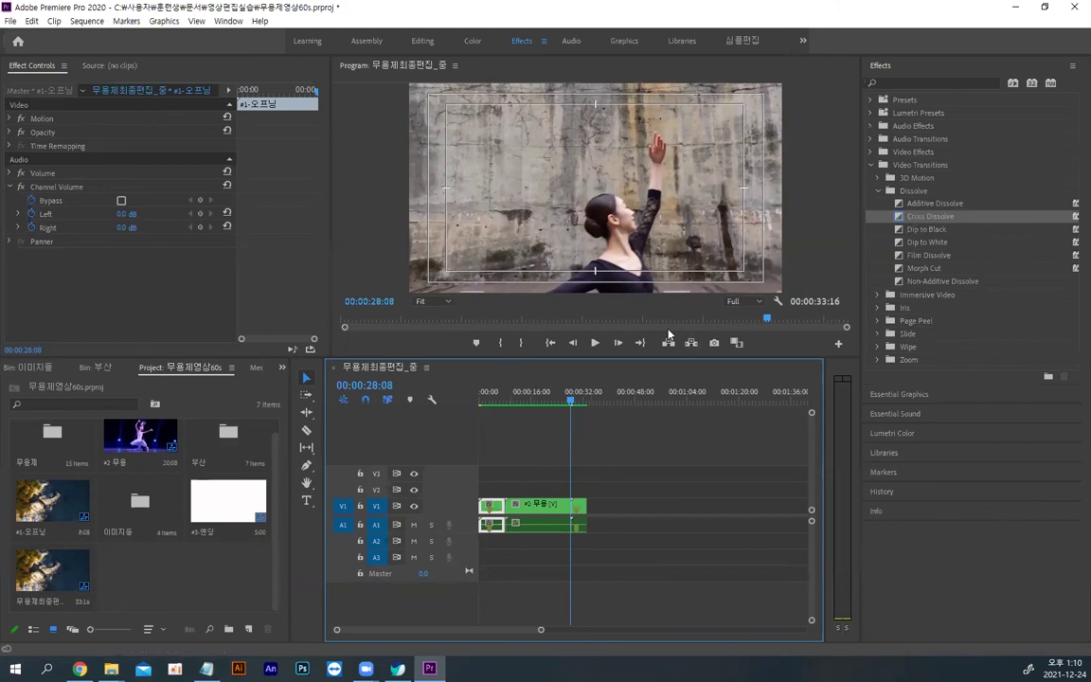
{"action": "left_click_drag", "start_coordinate": [571, 405], "coordinate": [512, 409]}
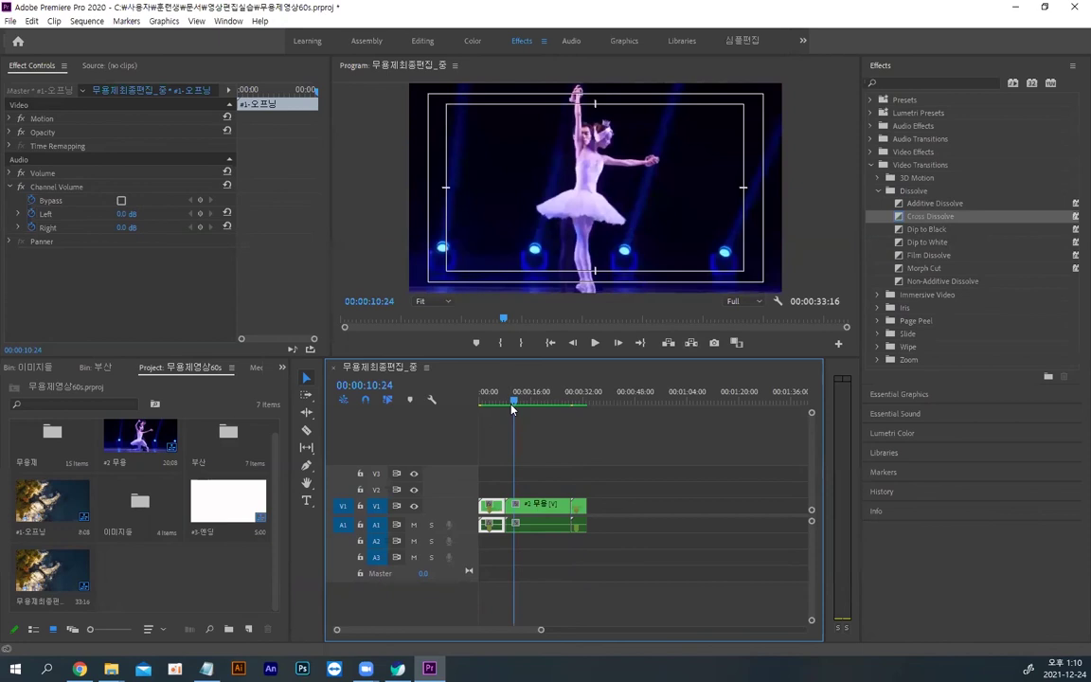
{"action": "key", "text": "="}
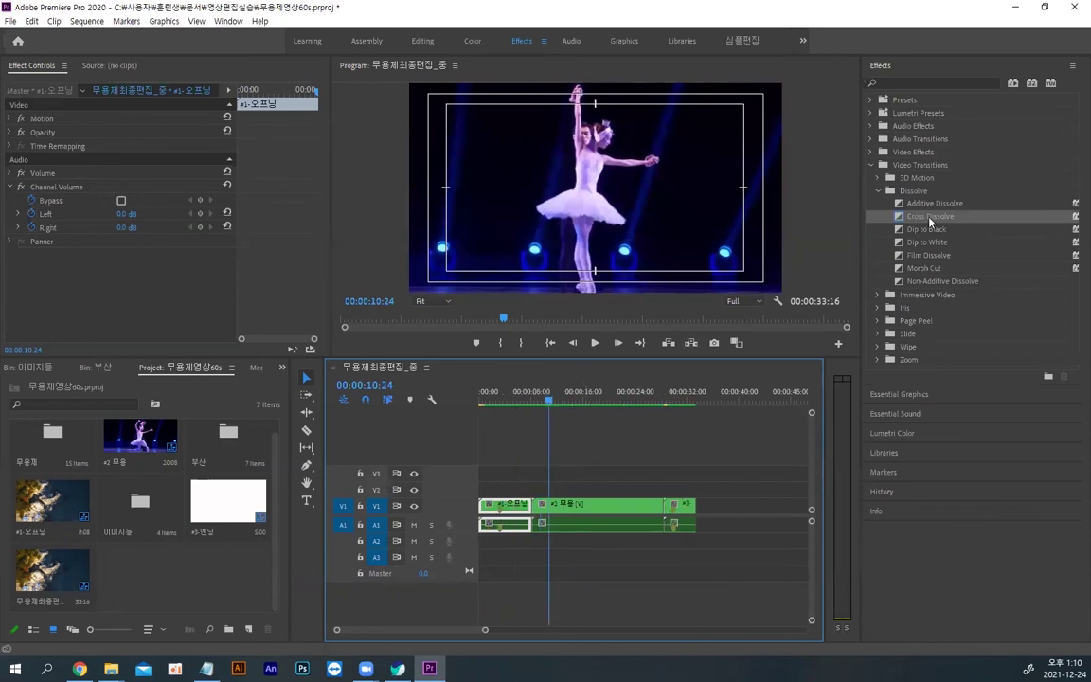
{"action": "mouse_move", "coordinate": [930, 221]}
{"action": "left_mouse_down"}
{"action": "mouse_move", "coordinate": [574, 360]}
{"action": "mouse_move", "coordinate": [536, 572]}
{"action": "mouse_move", "coordinate": [535, 521]}
{"action": "left_mouse_up"}
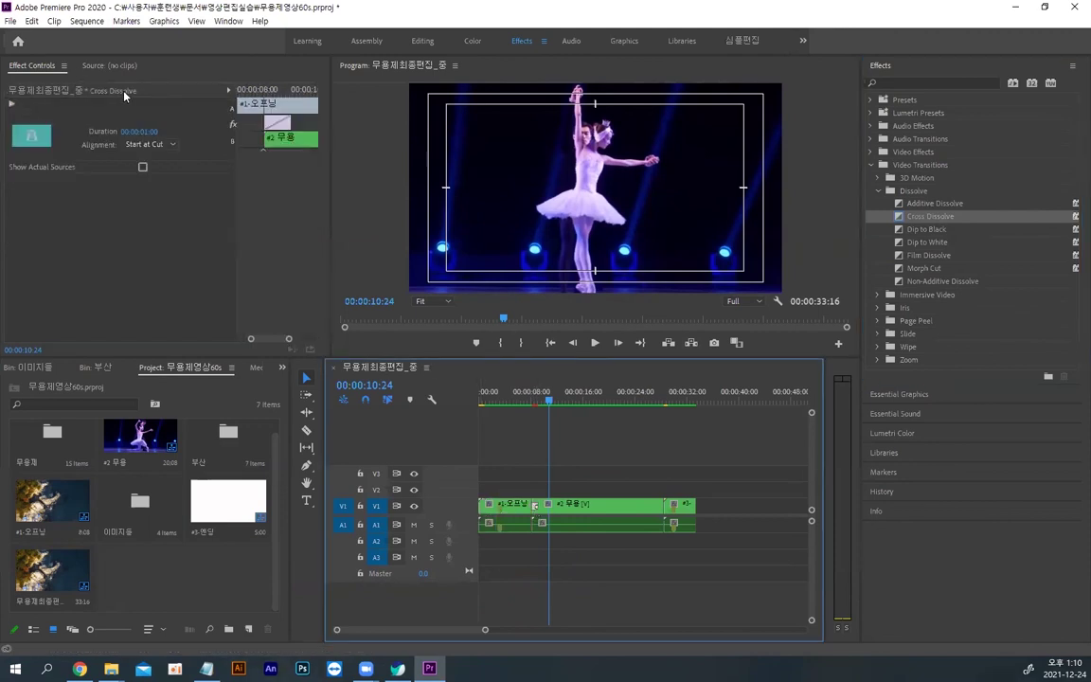
{"action": "left_click_drag", "start_coordinate": [251, 111], "coordinate": [272, 123]}
Step: Play the sequence from 00:00:07:03 to check the dissolve from the opening into the dance part
{"action": "left_click_drag", "start_coordinate": [549, 401], "coordinate": [527, 402]}
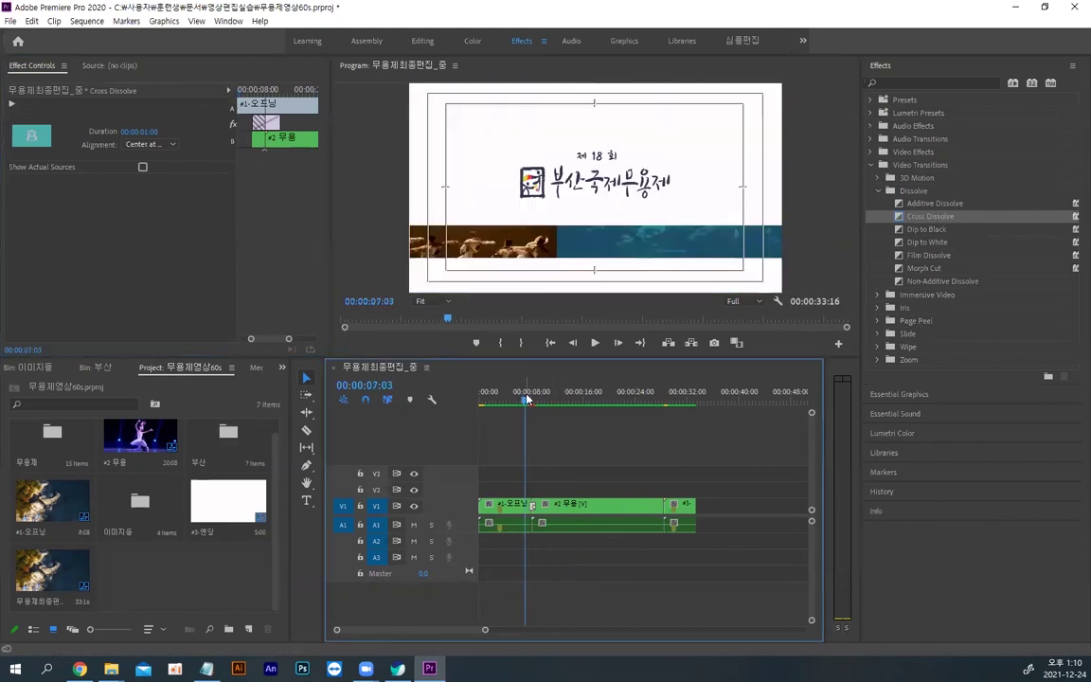
{"action": "key", "text": "alt"}
{"action": "key", "text": "alt+space"}
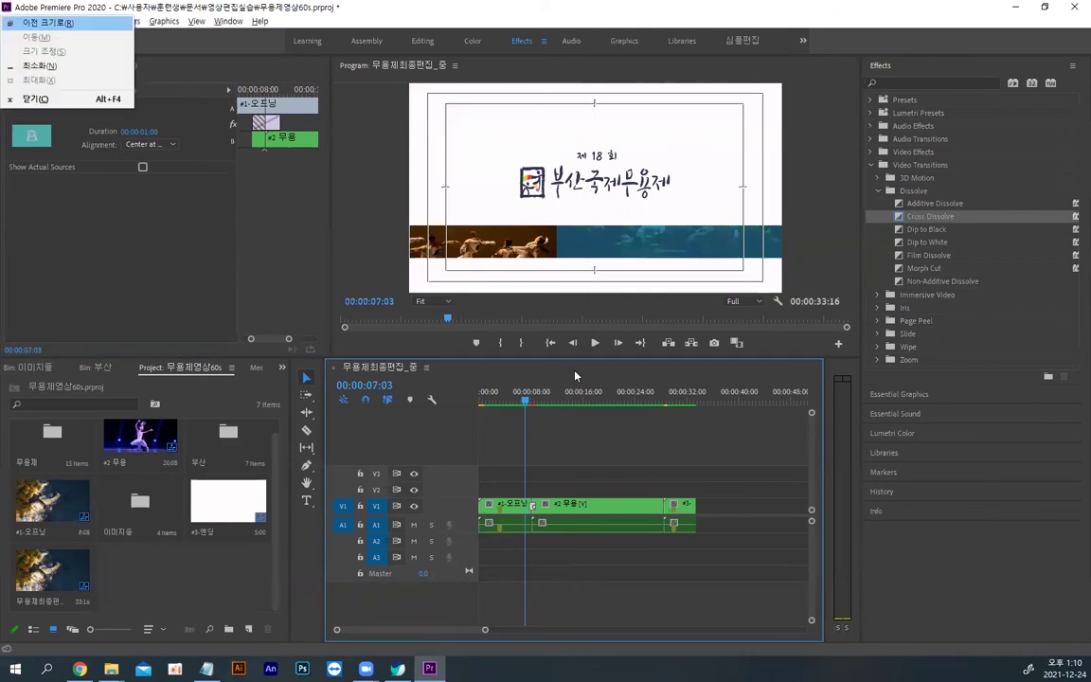
{"action": "left_click", "coordinate": [569, 445]}
{"action": "key", "text": "space"}
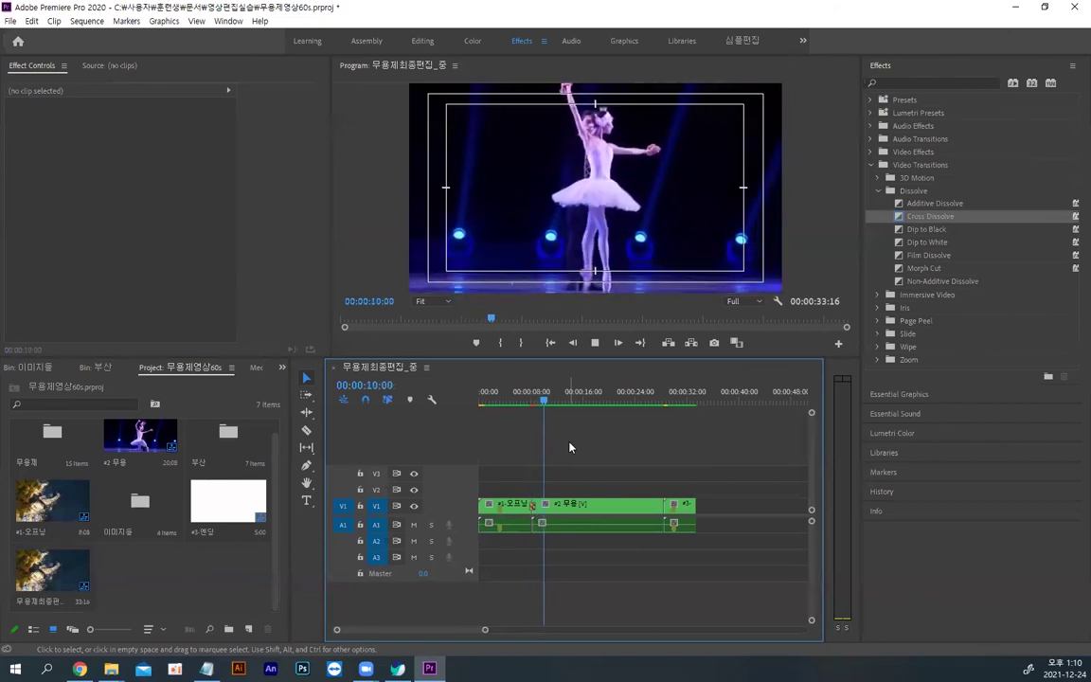
{"action": "key", "text": "space"}
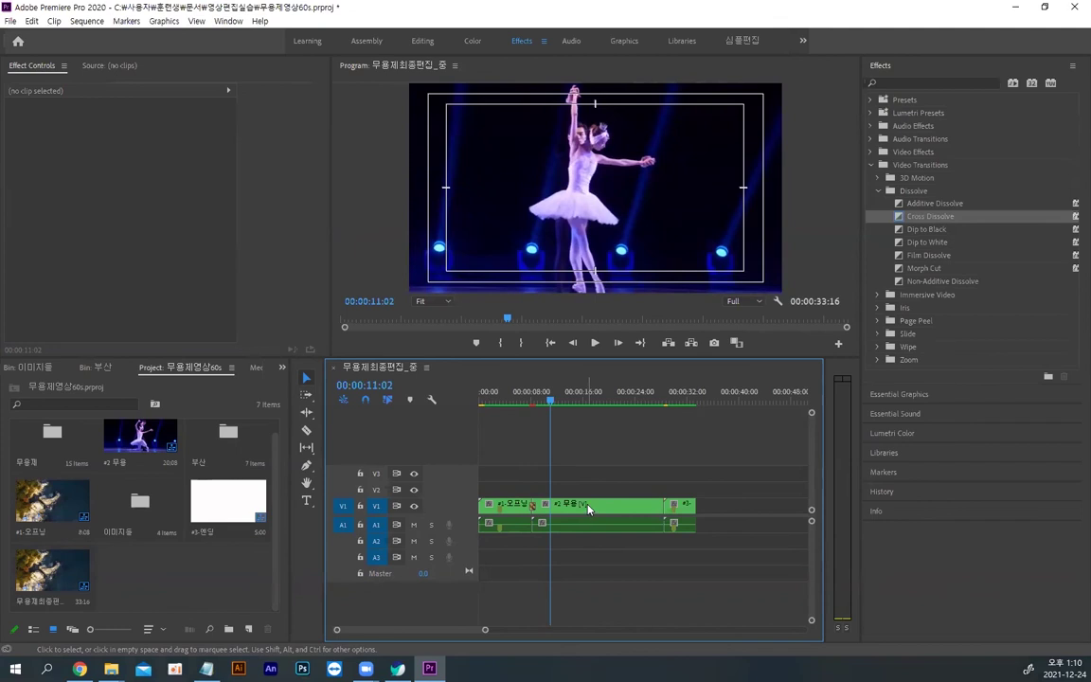
Step: Open the nested #2 무용 sequence and copy its first clips, from Suzhou Ballet Theatre through LDP, to the end of V1
{"action": "left_click", "coordinate": [587, 510]}
{"action": "double_click", "coordinate": [587, 508]}
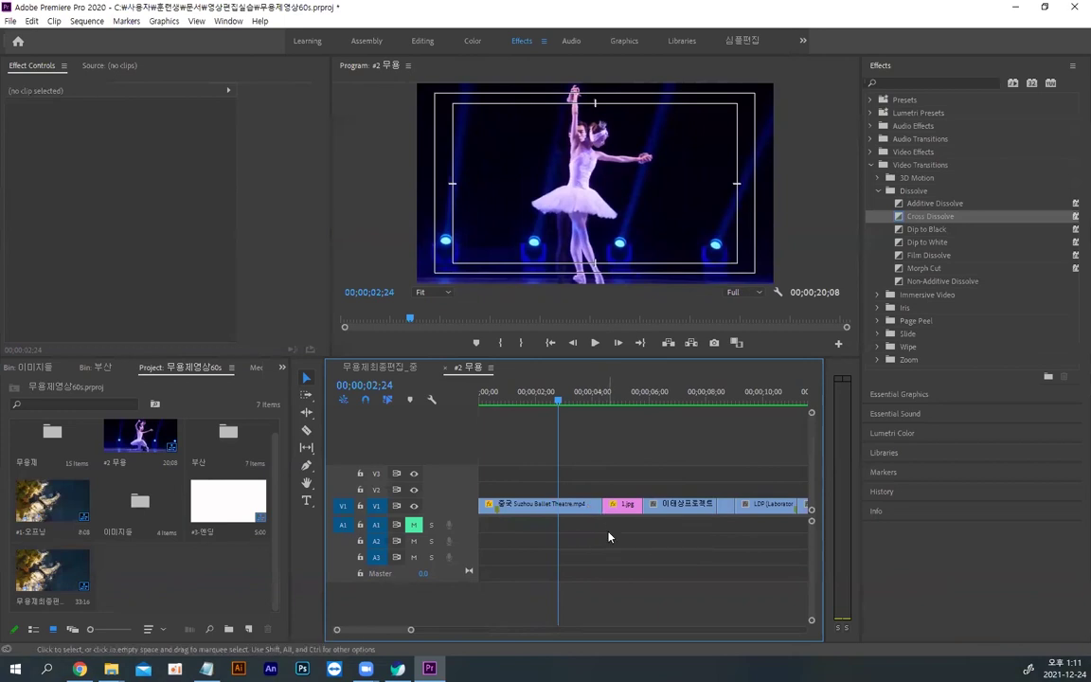
{"action": "key", "text": "minus"}
{"action": "key", "text": "minus"}
{"action": "key", "text": "minus"}
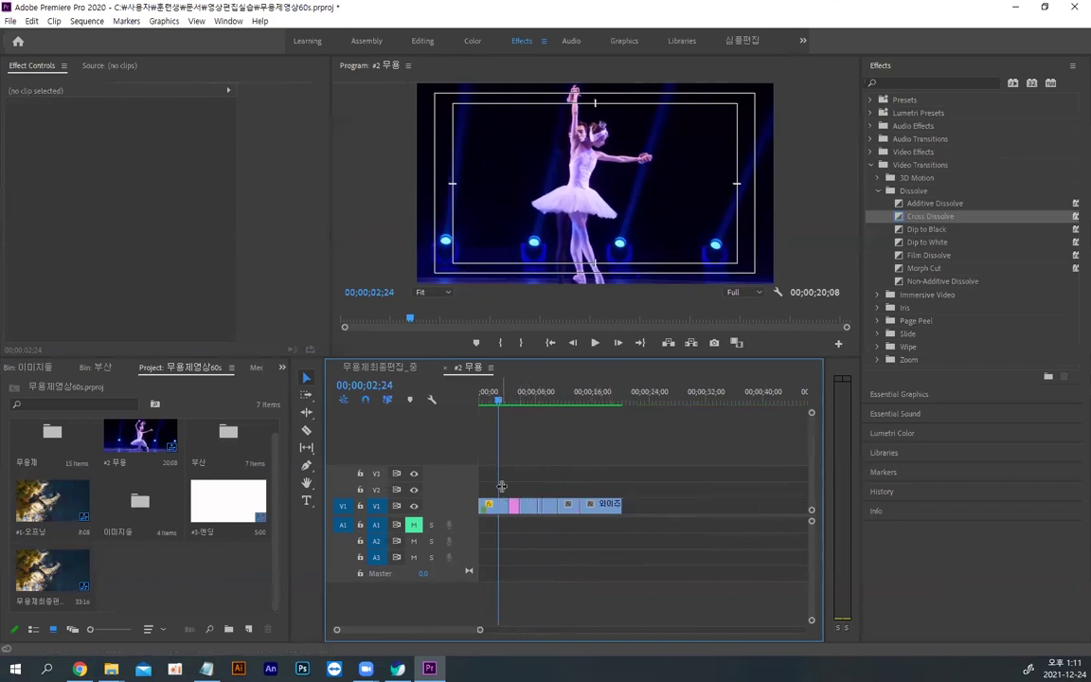
{"action": "left_click_drag", "start_coordinate": [502, 485], "coordinate": [651, 505]}
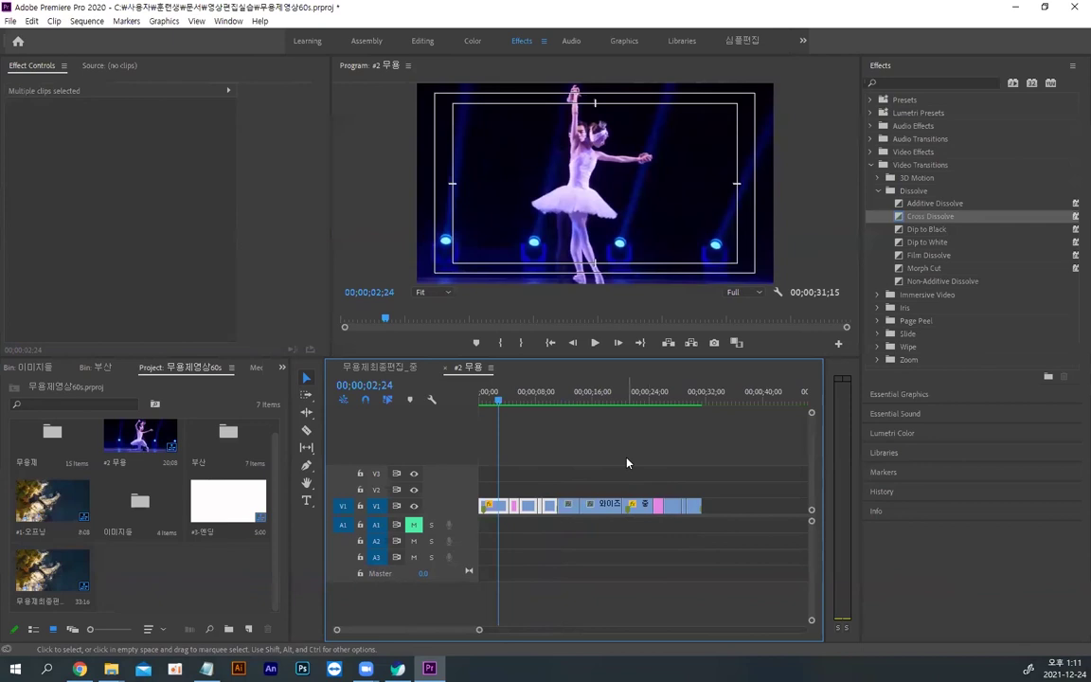
{"action": "left_click_drag", "start_coordinate": [505, 403], "coordinate": [576, 400]}
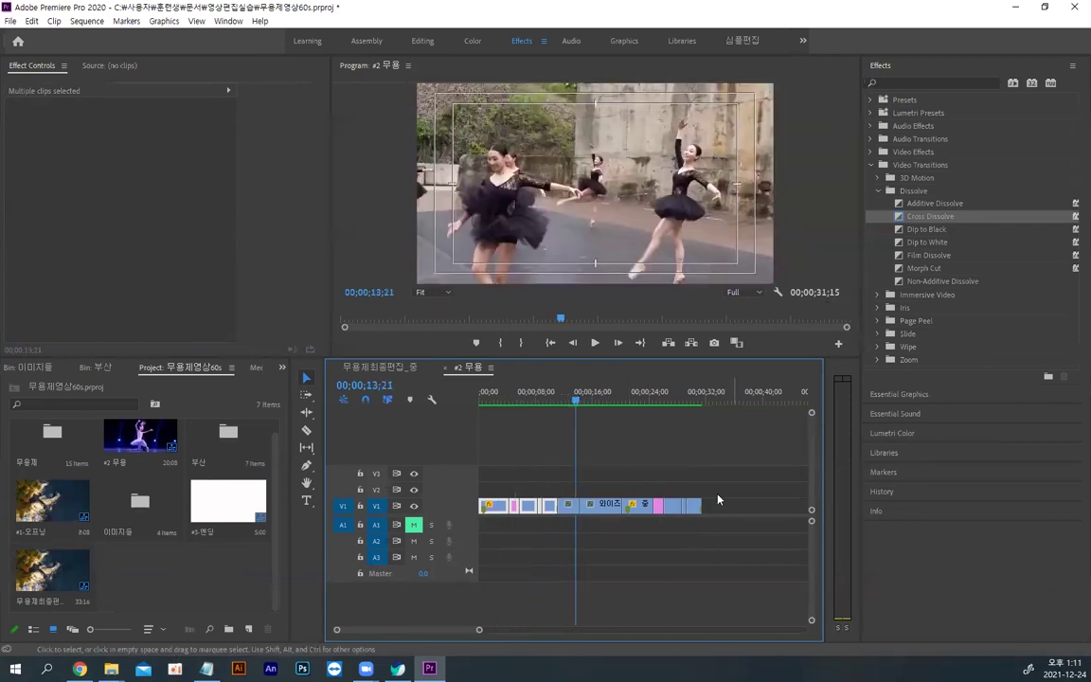
Step: Copy the #2 무용 clips lying between about 6 and 20 seconds to the end of V1
{"action": "left_click_drag", "start_coordinate": [530, 488], "coordinate": [620, 516]}
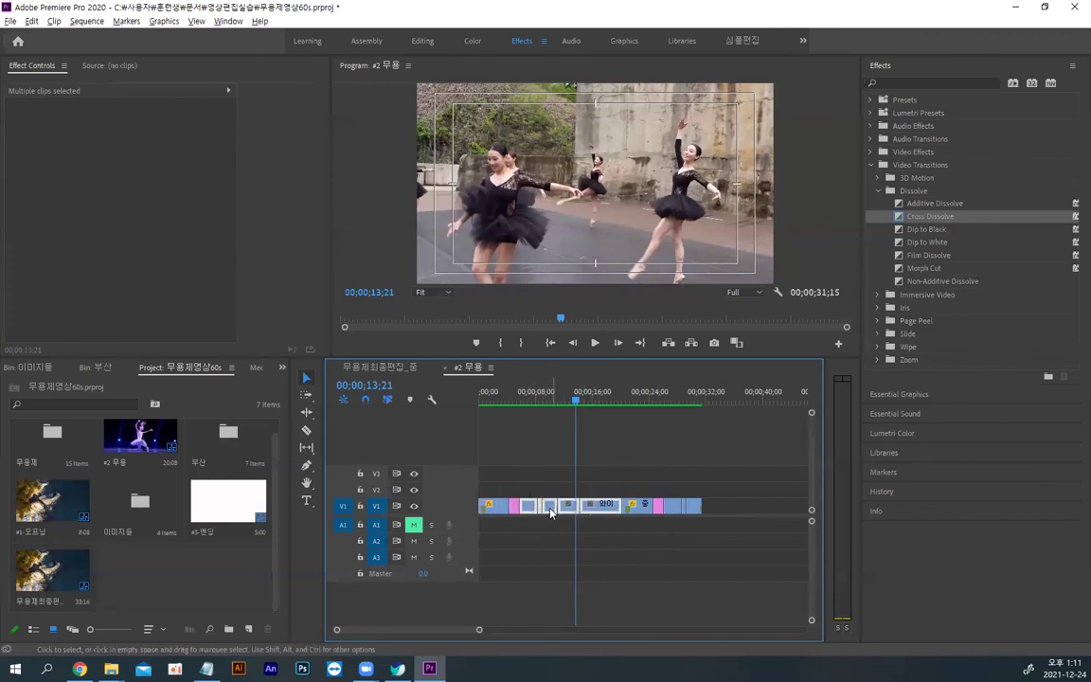
{"action": "left_click_drag", "start_coordinate": [554, 512], "coordinate": [741, 509]}
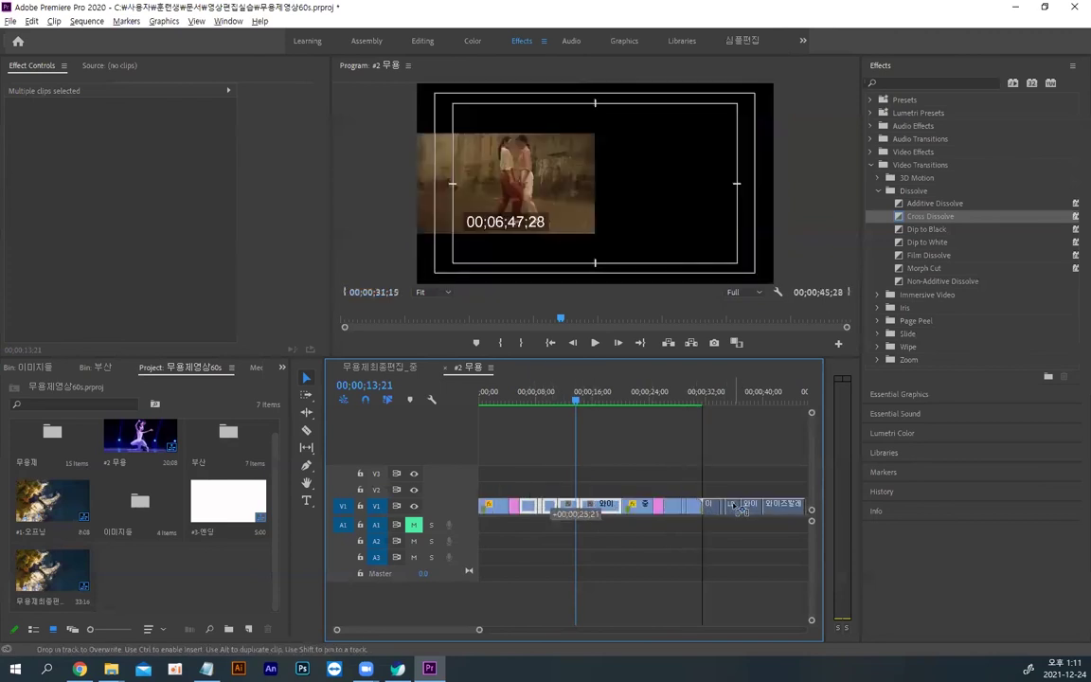
{"action": "left_click", "coordinate": [689, 522]}
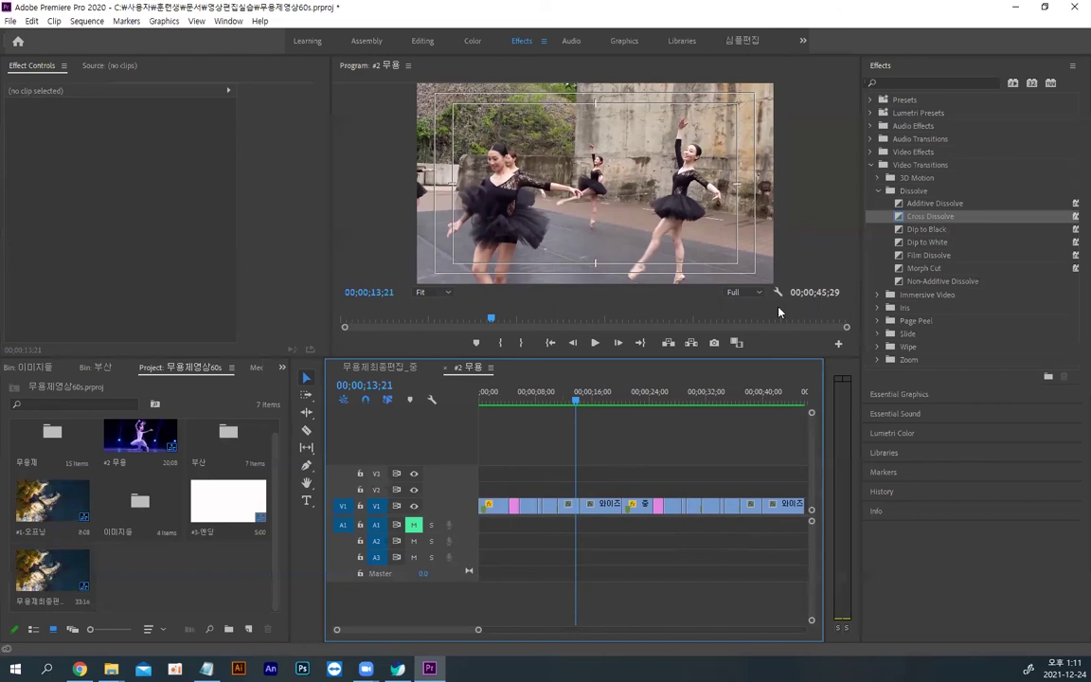
Step: In 무용제최종편집_중, move the #3-엔딩 clip further along and extend the #2 무용 clip to about 44 seconds
{"action": "left_click", "coordinate": [396, 371]}
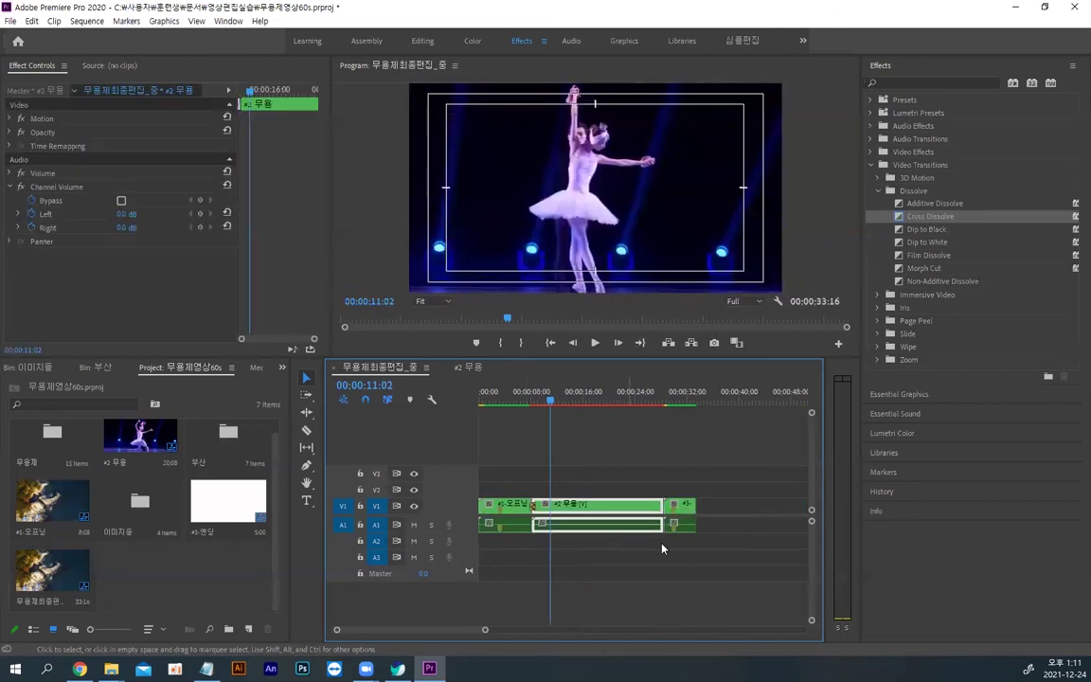
{"action": "left_click_drag", "start_coordinate": [680, 506], "coordinate": [756, 506]}
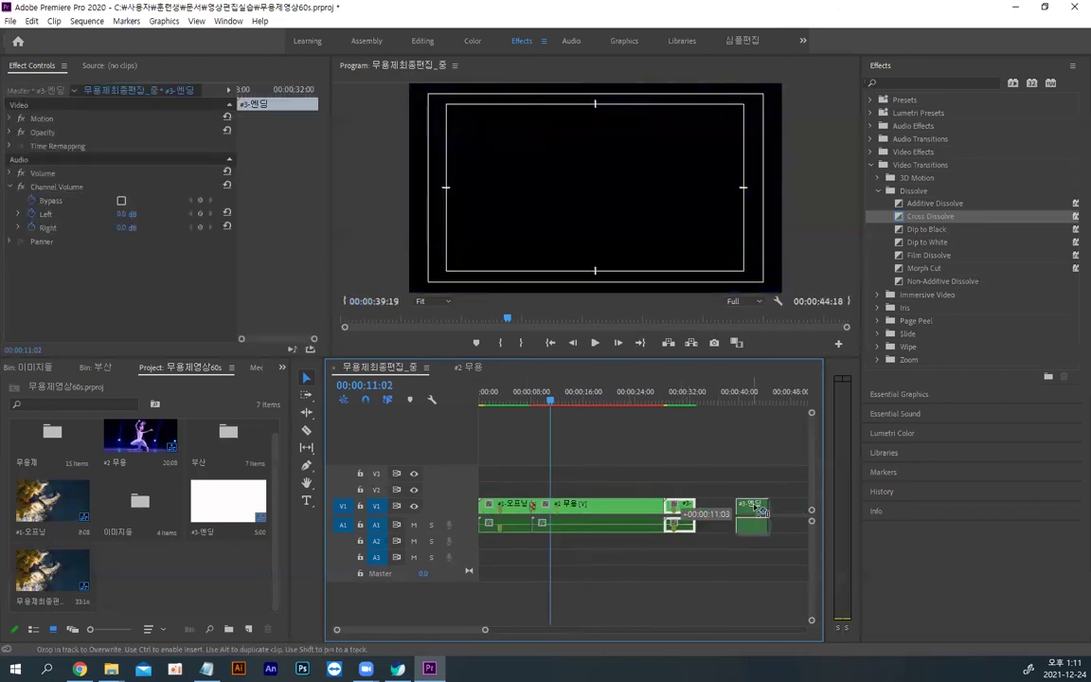
{"action": "left_click_drag", "start_coordinate": [656, 503], "coordinate": [804, 511]}
{"action": "left_click_drag", "start_coordinate": [720, 506], "coordinate": [765, 505]}
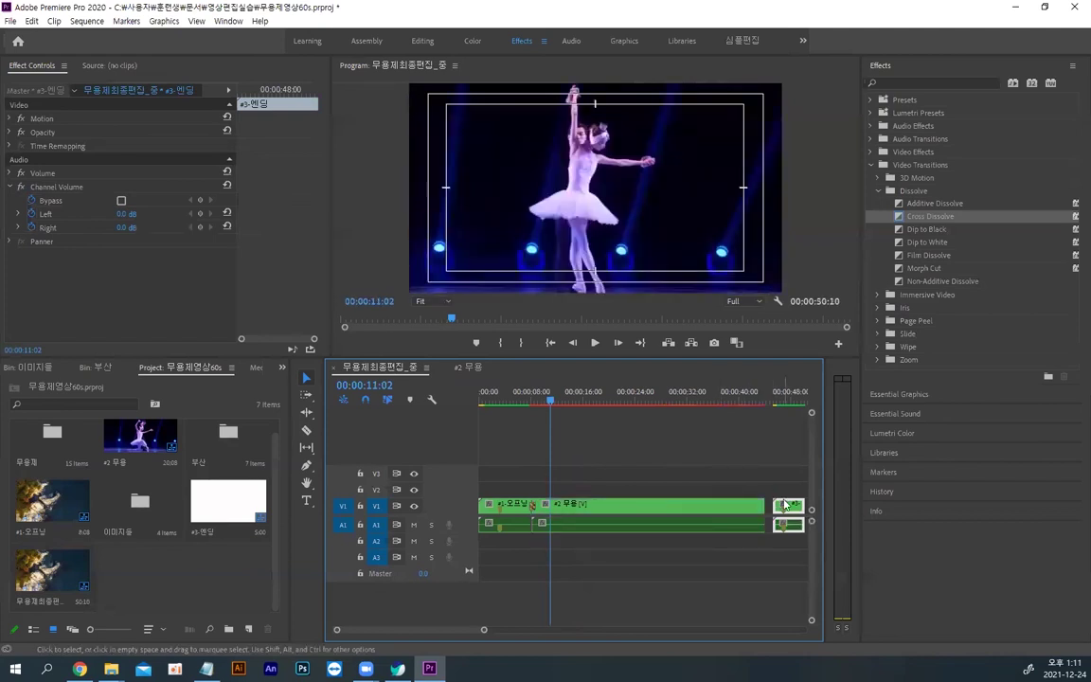
Step: Try to move the playhead to the 60-second point to check the length of the final sequence
{"action": "left_click_drag", "start_coordinate": [550, 403], "coordinate": [573, 402]}
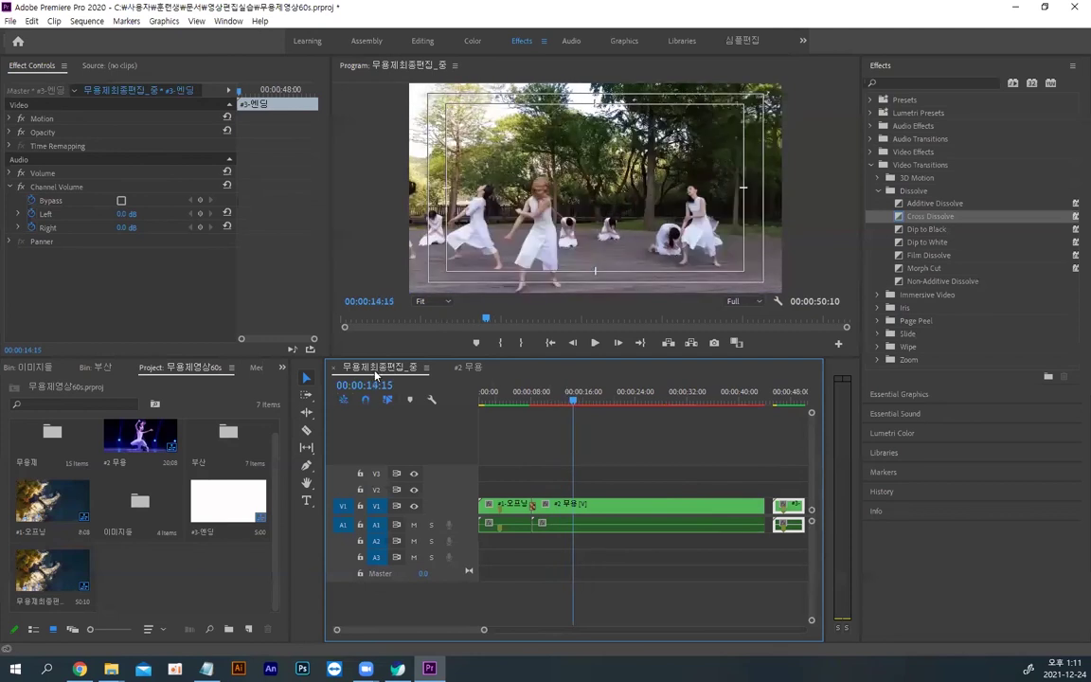
{"action": "left_click", "coordinate": [367, 300]}
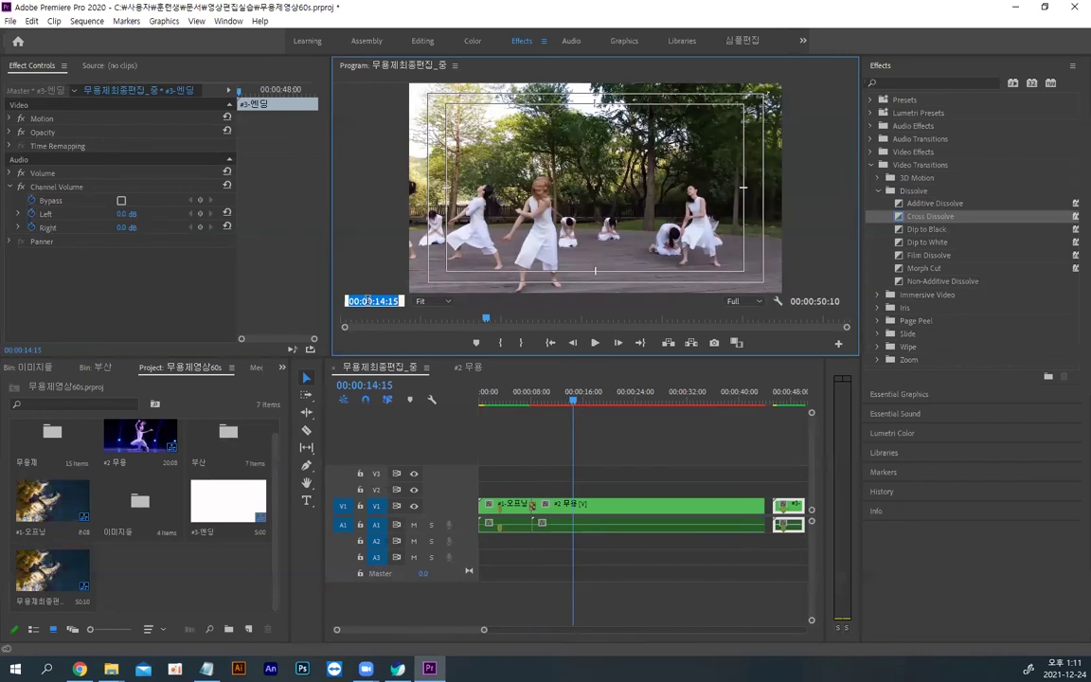
{"action": "type", "text": "60"}
{"action": "key", "text": "Return"}
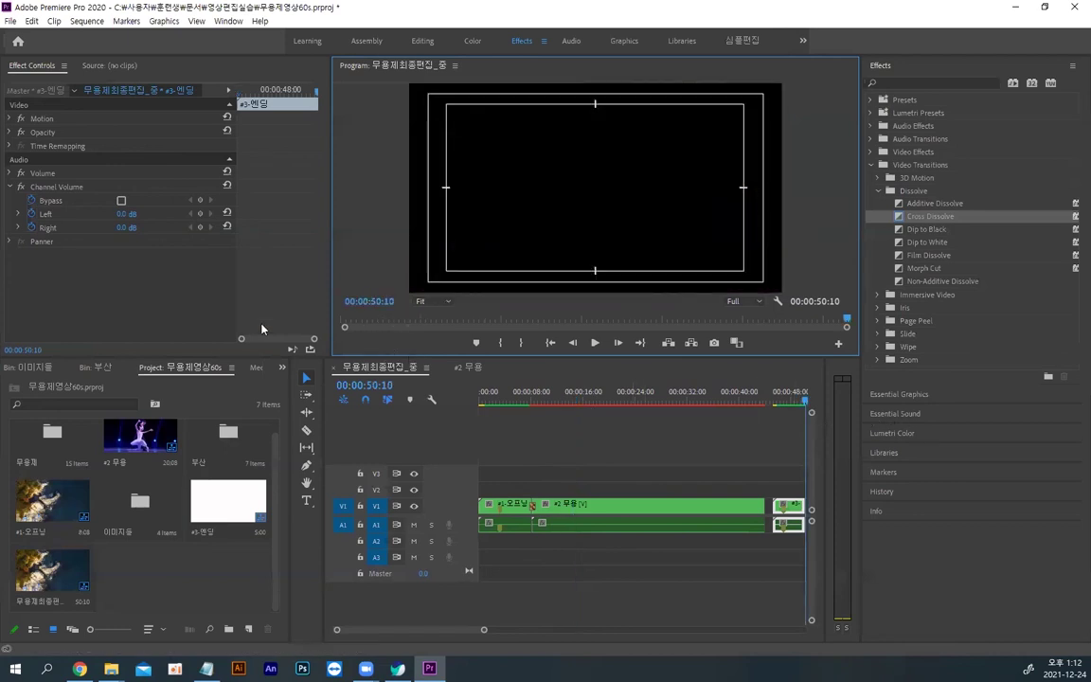
{"action": "key", "text": "Right"}
{"action": "left_click", "coordinate": [745, 456]}
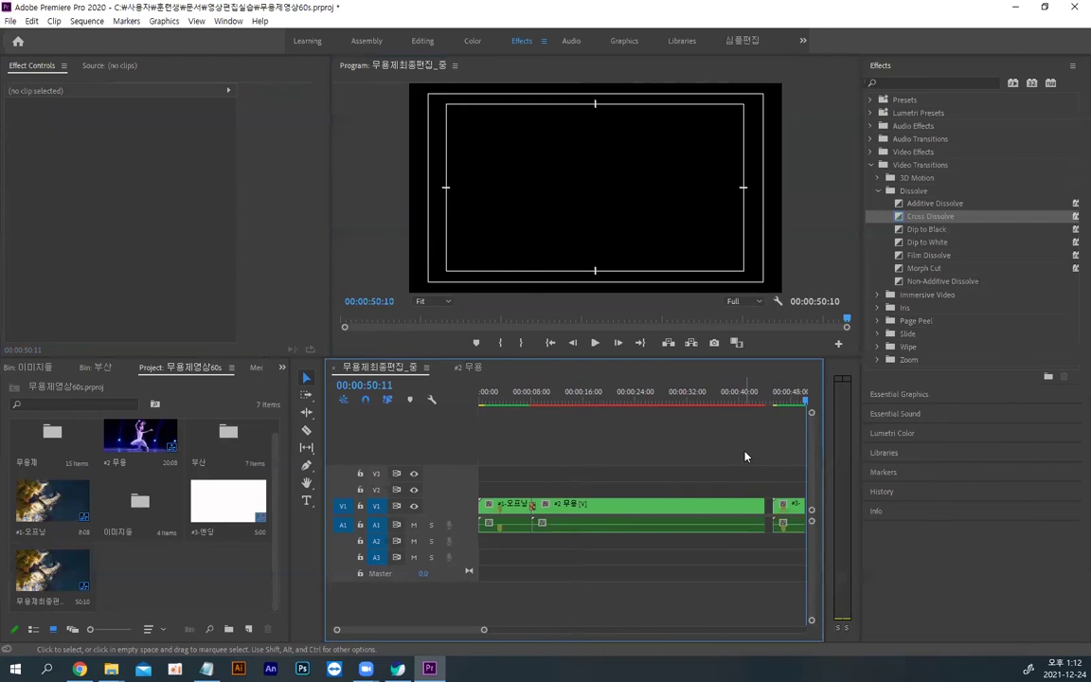
Step: Move #3-엔딩 further out, extend #2 무용 to its full nested length, and ripple delete the gap between them
{"action": "key", "text": "minus"}
{"action": "left_click_drag", "start_coordinate": [633, 505], "coordinate": [699, 507]}
{"action": "left_click_drag", "start_coordinate": [622, 505], "coordinate": [669, 506]}
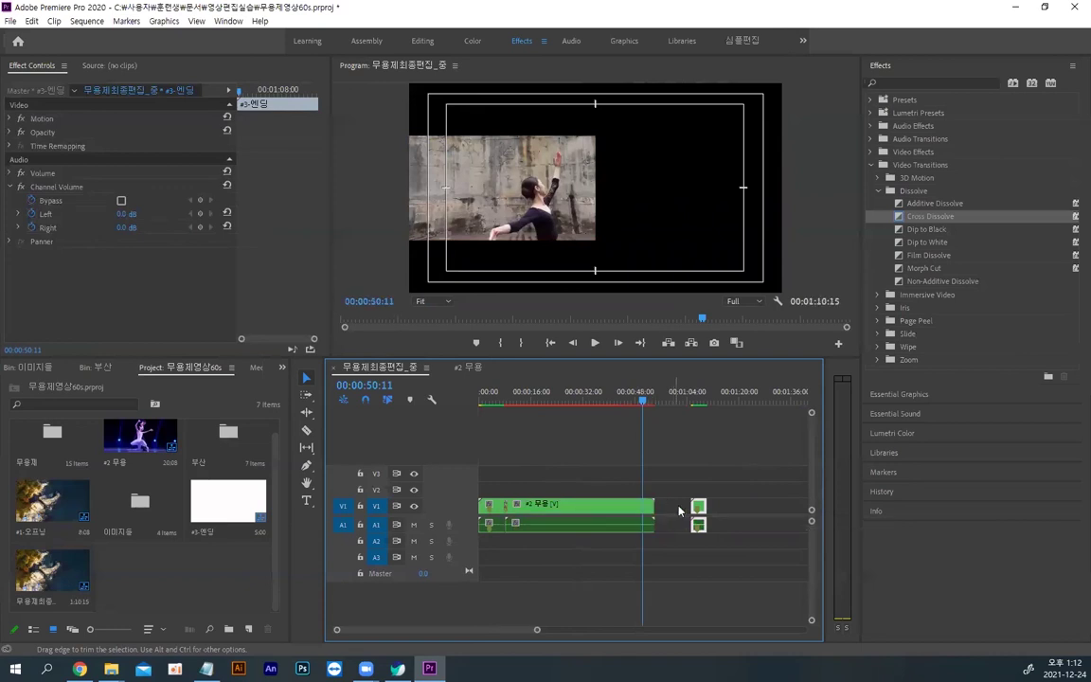
{"action": "right_click", "coordinate": [678, 509]}
{"action": "left_click", "coordinate": [683, 511]}
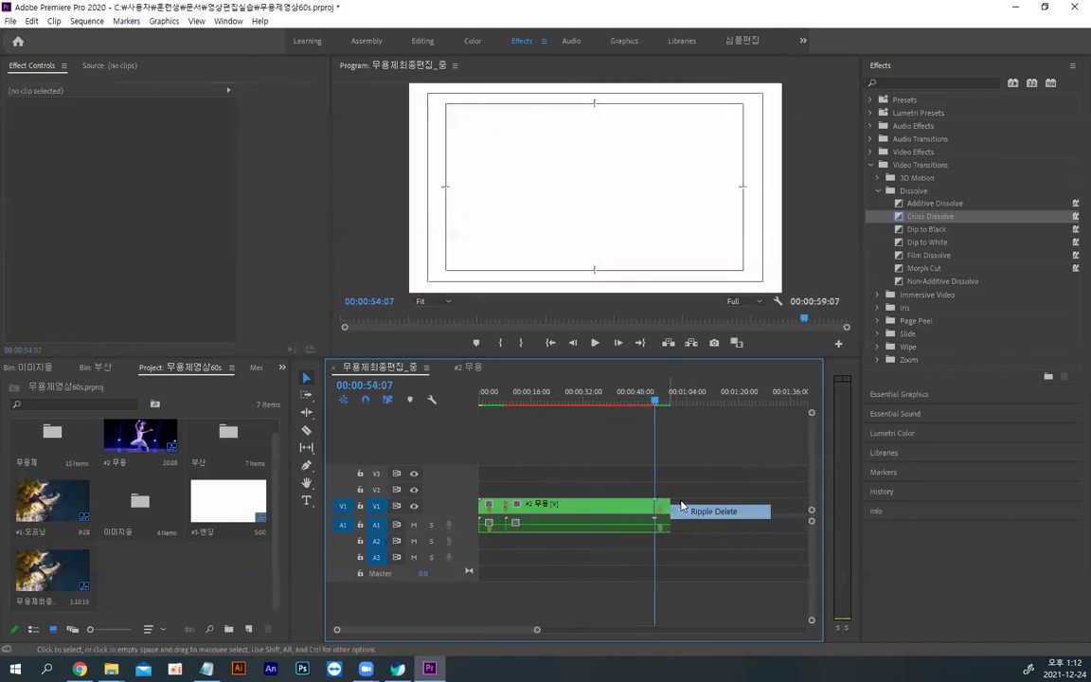
Step: Scrub through the ending part and place the playhead near the one-minute mark, beyond the last clip
{"action": "left_click_drag", "start_coordinate": [653, 402], "coordinate": [641, 402]}
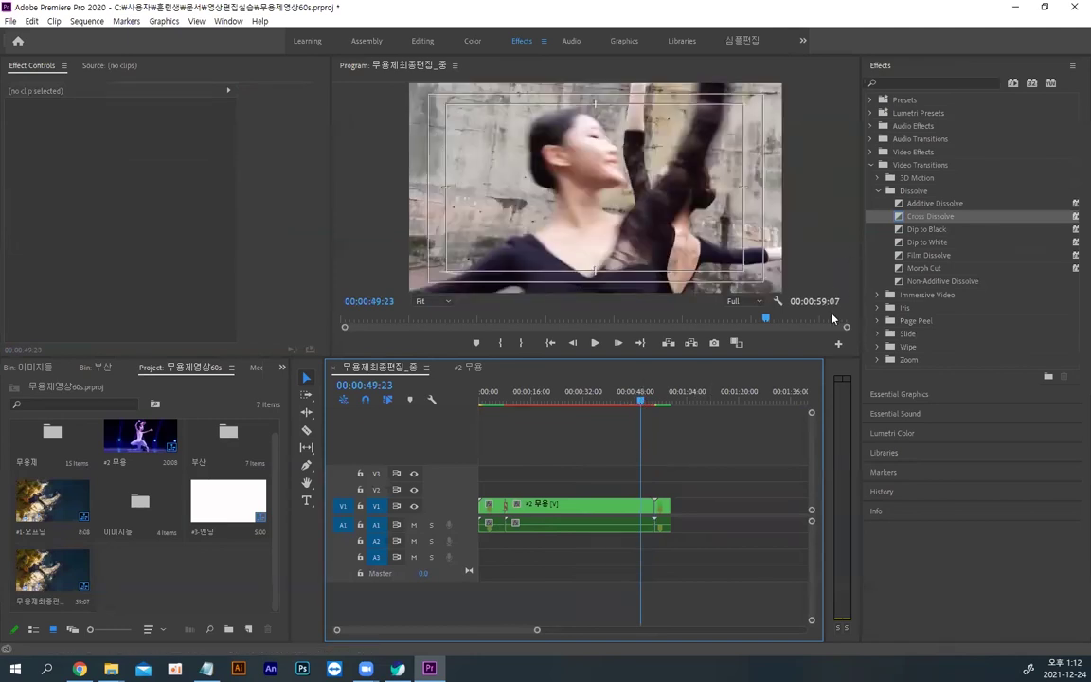
{"action": "left_click_drag", "start_coordinate": [644, 407], "coordinate": [666, 409]}
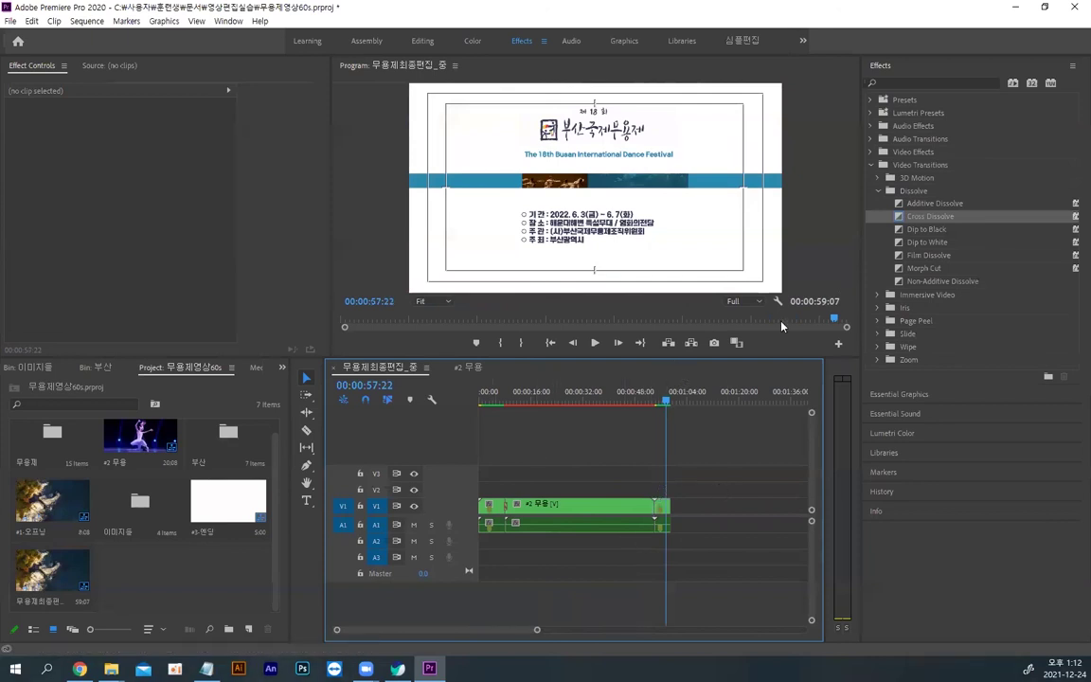
{"action": "left_click", "coordinate": [374, 303]}
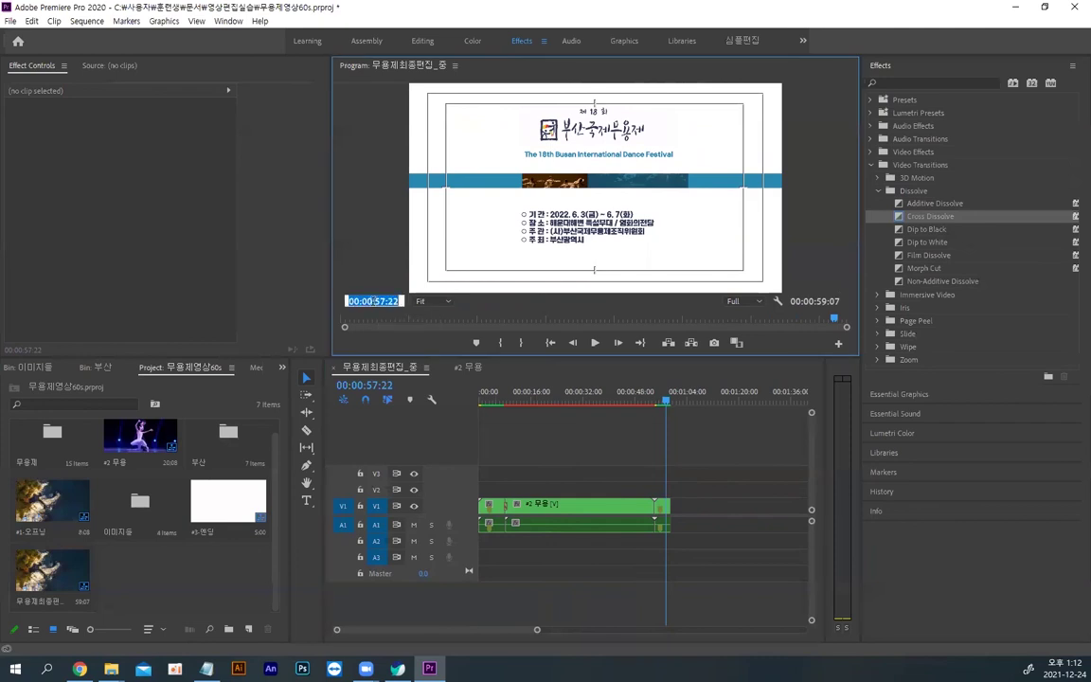
{"action": "type", "text": "0"}
{"action": "key", "text": "Return"}
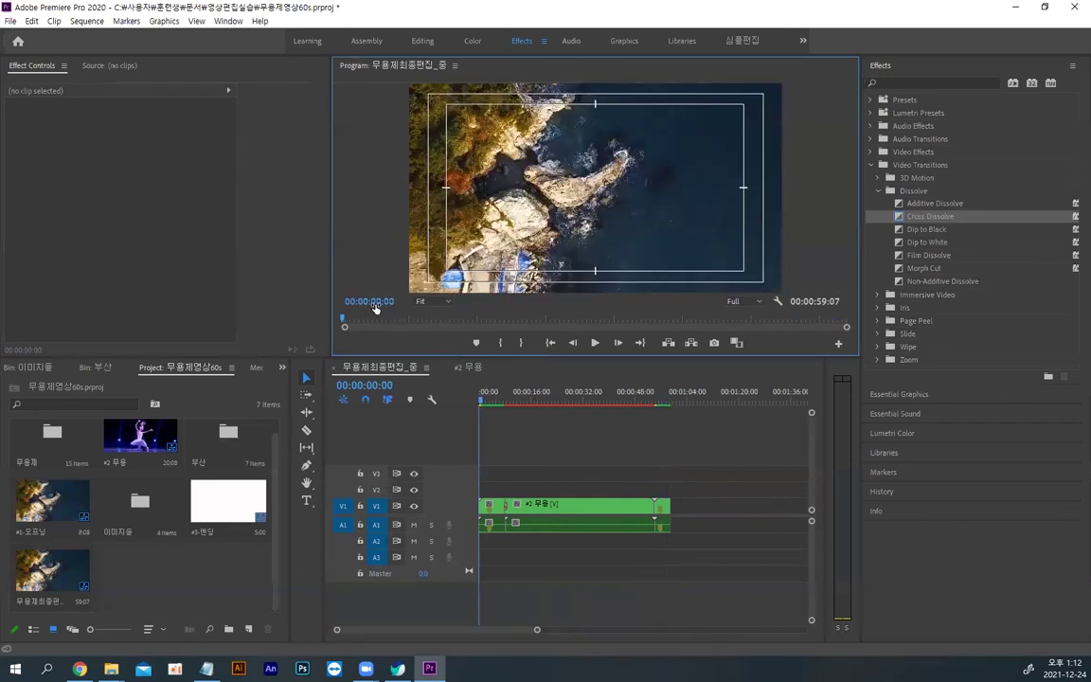
{"action": "left_click", "coordinate": [370, 300]}
{"action": "left_click", "coordinate": [375, 302]}
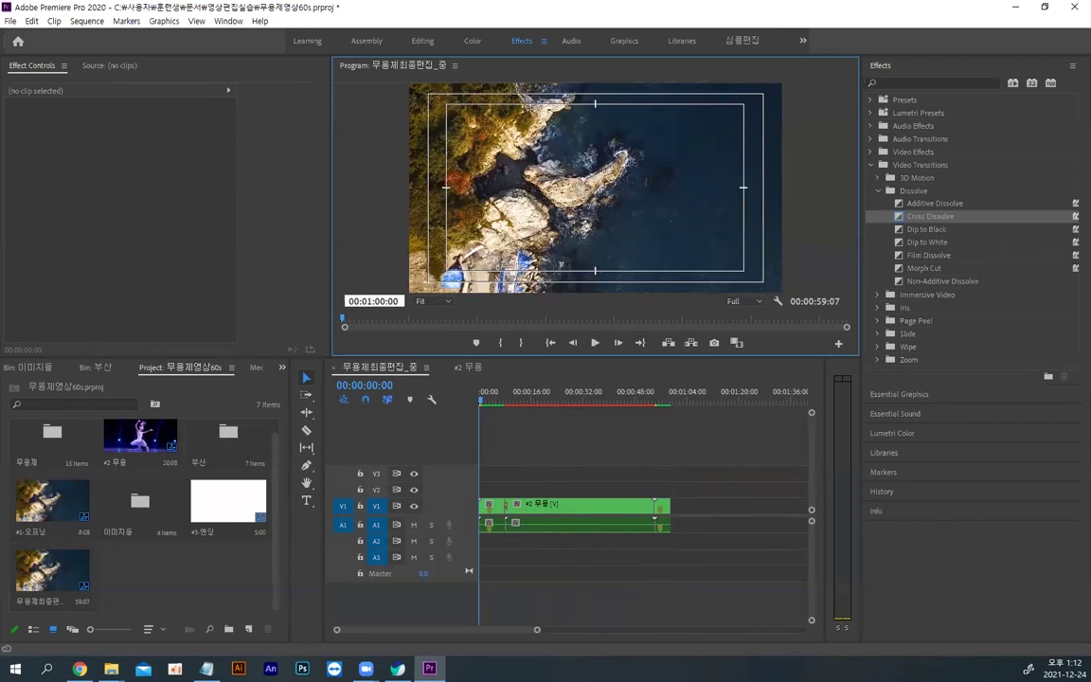
{"action": "key", "text": "Return"}
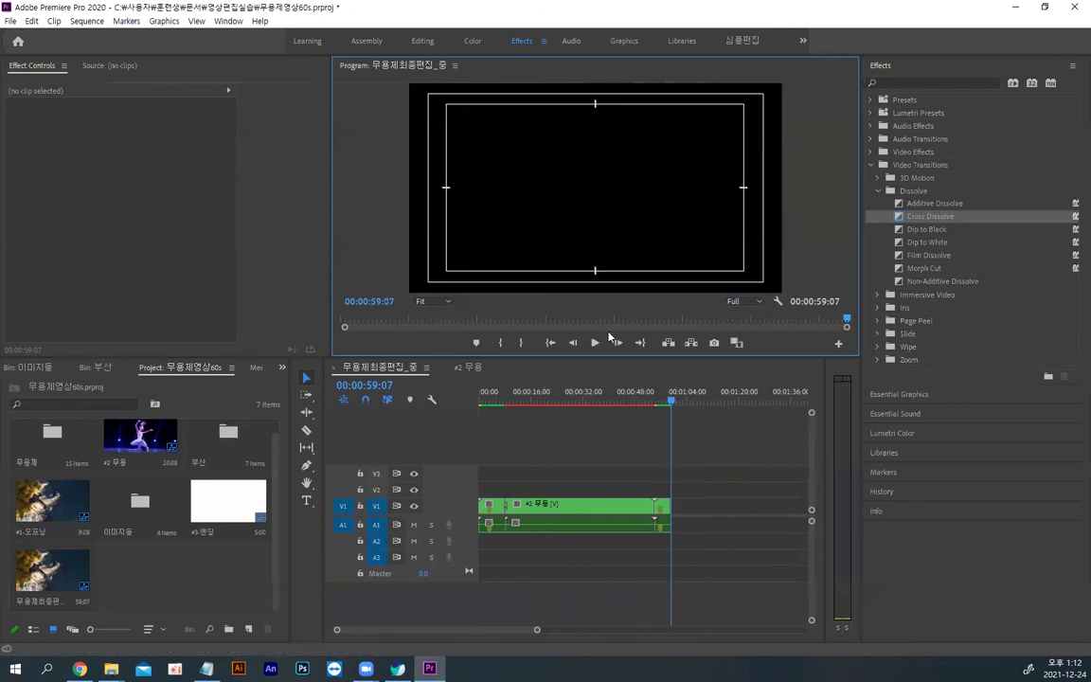
{"action": "left_click_drag", "start_coordinate": [673, 403], "coordinate": [676, 403]}
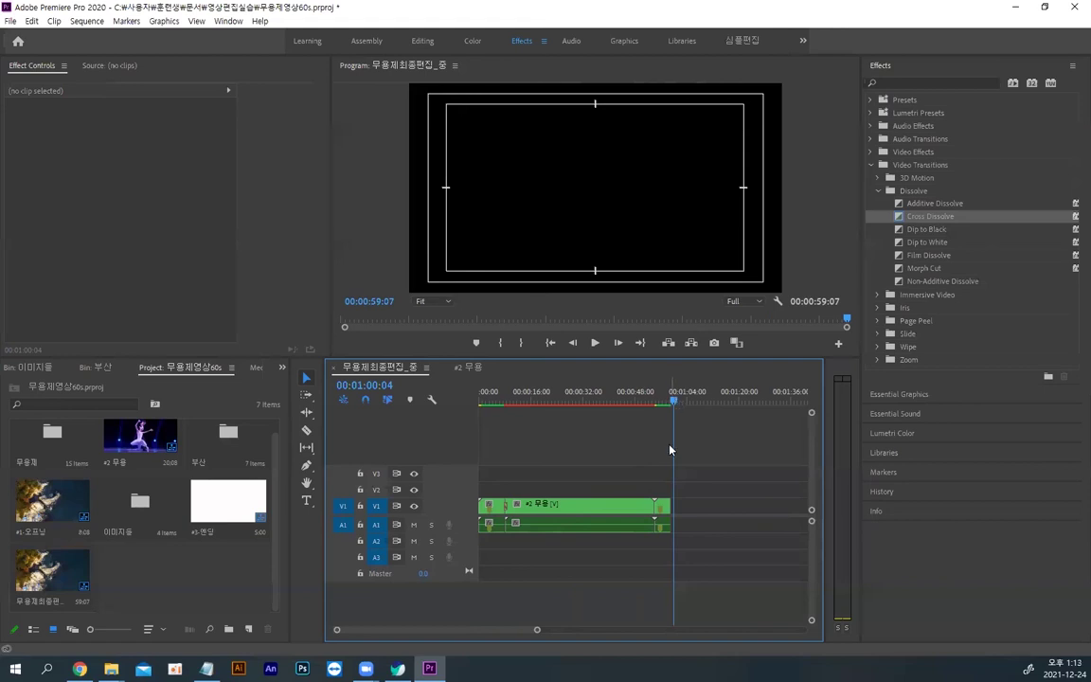
Step: Open the nested #3-엔딩 sequence and extend both the title and Color Matte-1 clips to 00:00:08:25
{"action": "left_click", "coordinate": [665, 509]}
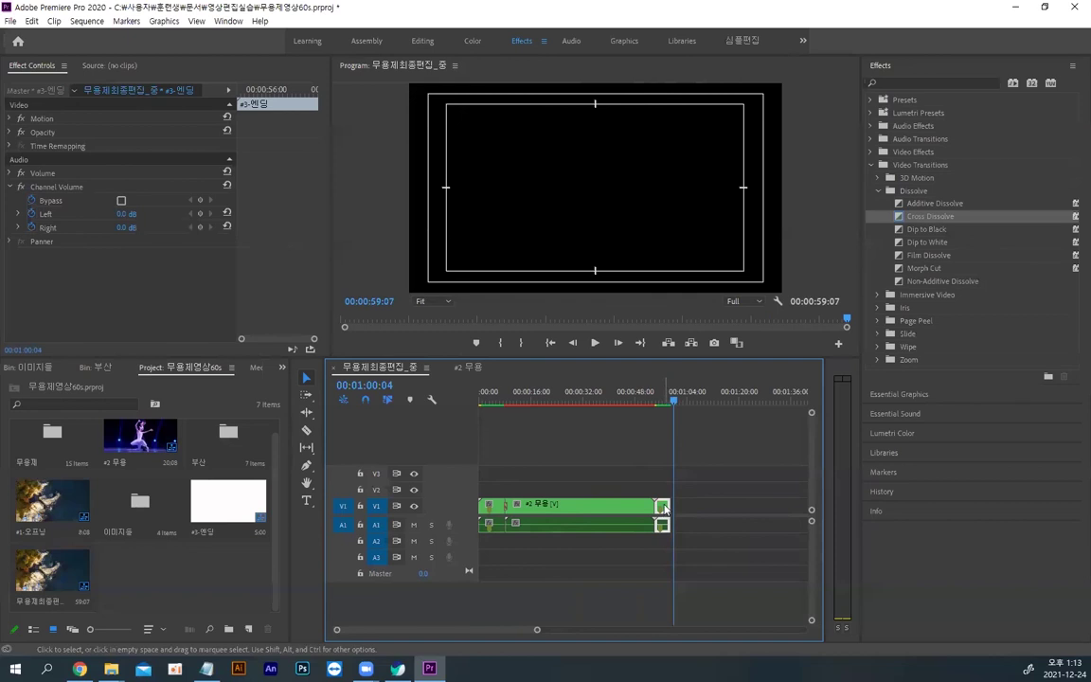
{"action": "double_click", "coordinate": [666, 509]}
{"action": "left_click_drag", "start_coordinate": [633, 531], "coordinate": [487, 480]}
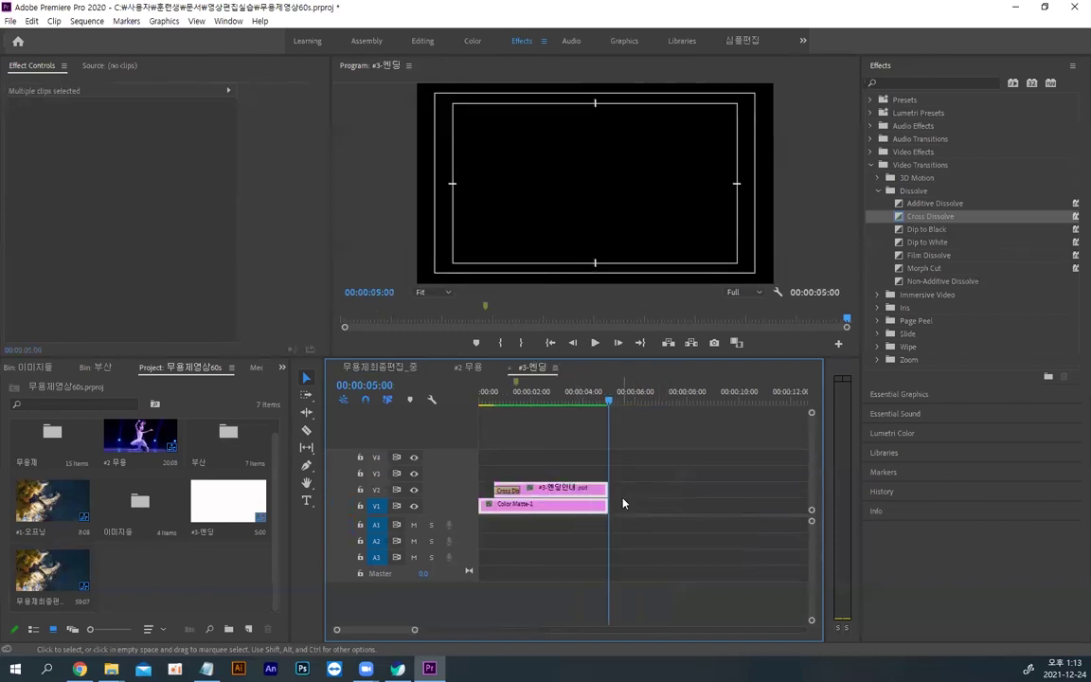
{"action": "left_click_drag", "start_coordinate": [604, 491], "coordinate": [706, 491]}
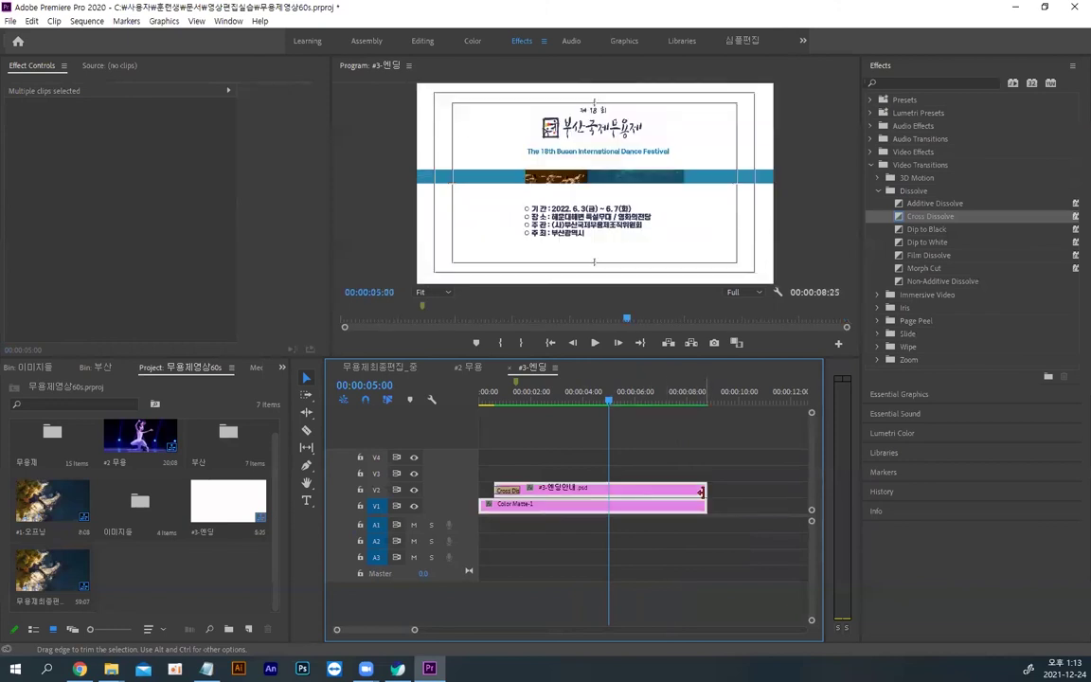
Step: Extend the #3-엔딩 clip in 무용제최종편집_중 to its new length and cut off everything beyond 00:01:00:00
{"action": "left_click", "coordinate": [398, 371]}
{"action": "left_click", "coordinate": [644, 459]}
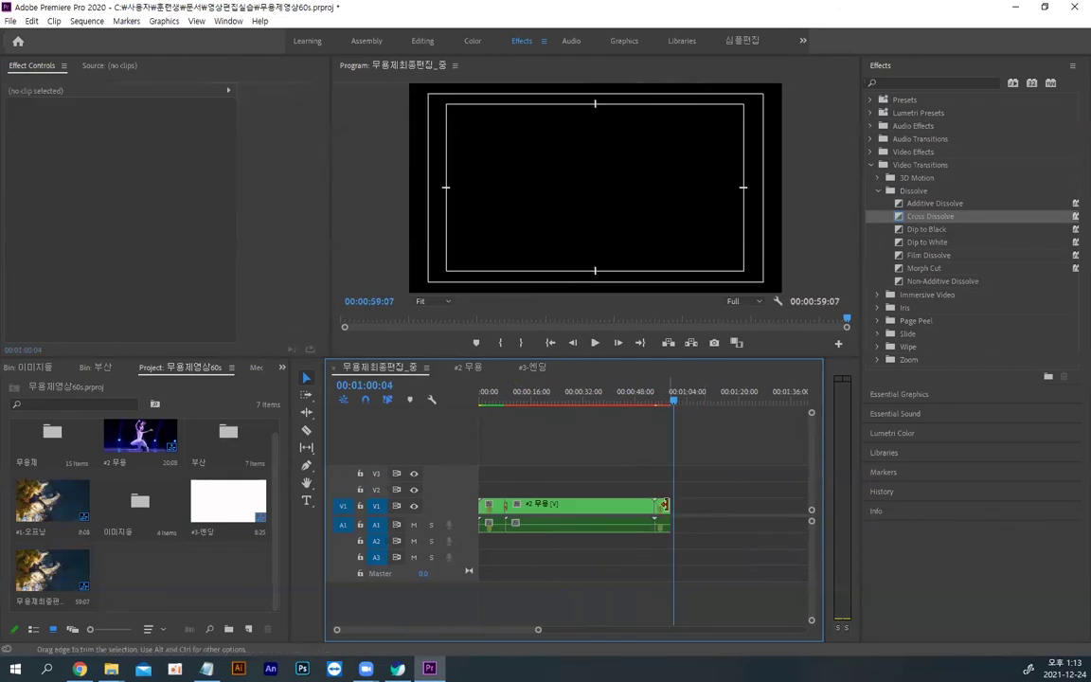
{"action": "left_click_drag", "start_coordinate": [666, 509], "coordinate": [711, 509]}
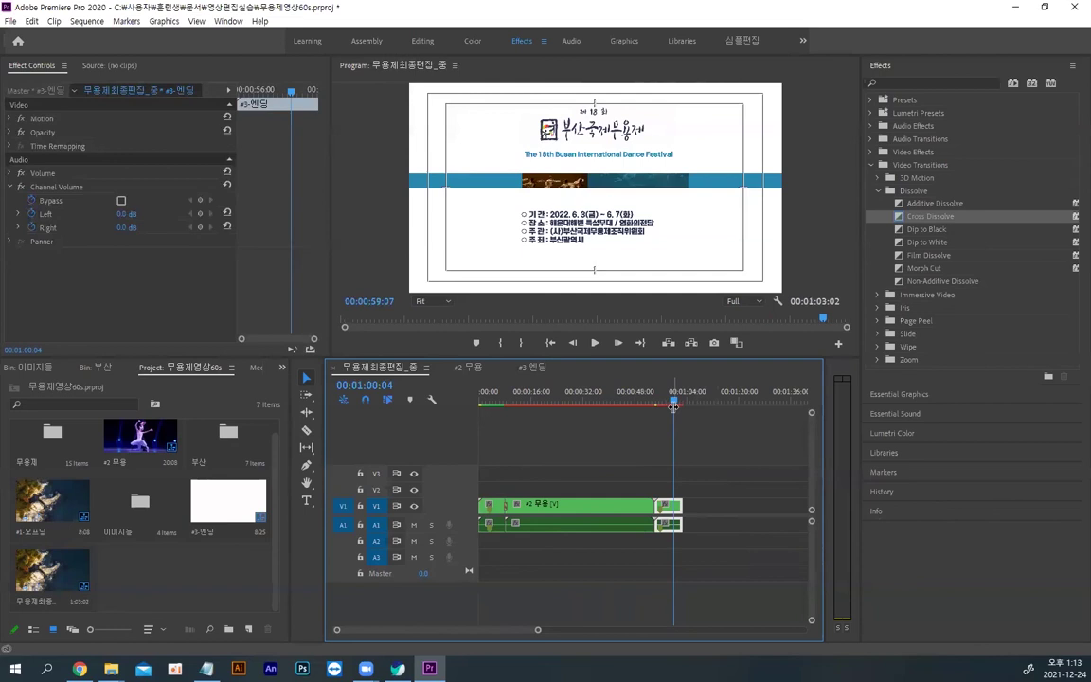
{"action": "left_click_drag", "start_coordinate": [675, 404], "coordinate": [672, 401]}
{"action": "left_click_drag", "start_coordinate": [694, 556], "coordinate": [678, 516]}
{"action": "key", "text": "Delete"}
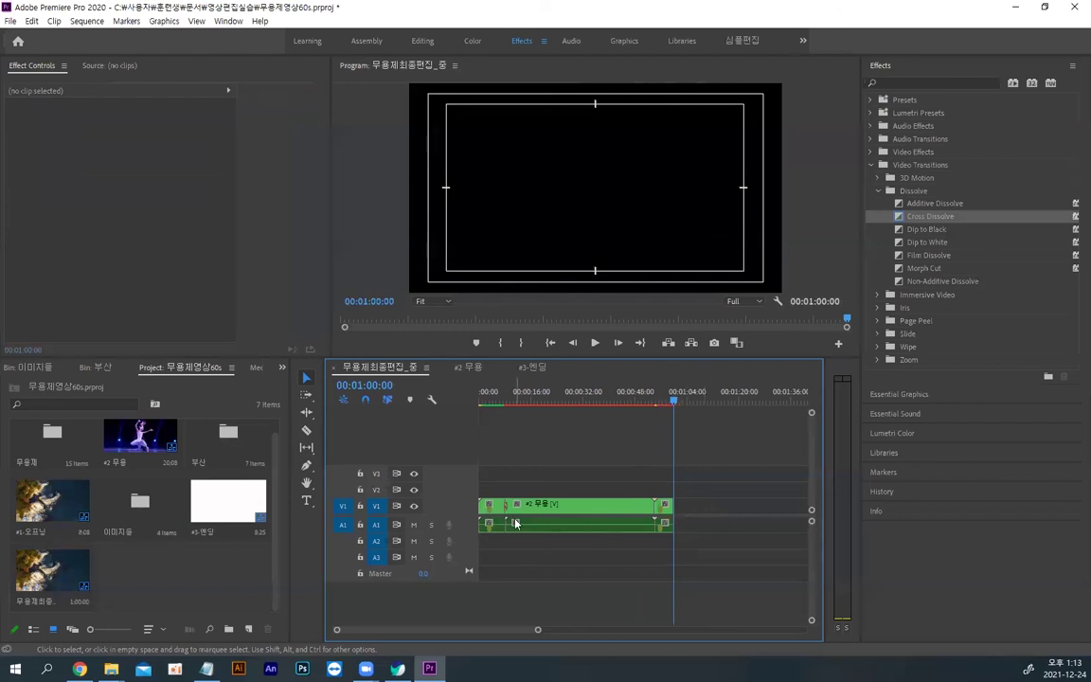
Step: Unlink the audio of the three nested clips from their video and delete all audio from A1
{"action": "left_click", "coordinate": [572, 513]}
{"action": "key", "text": "ctrl+l"}
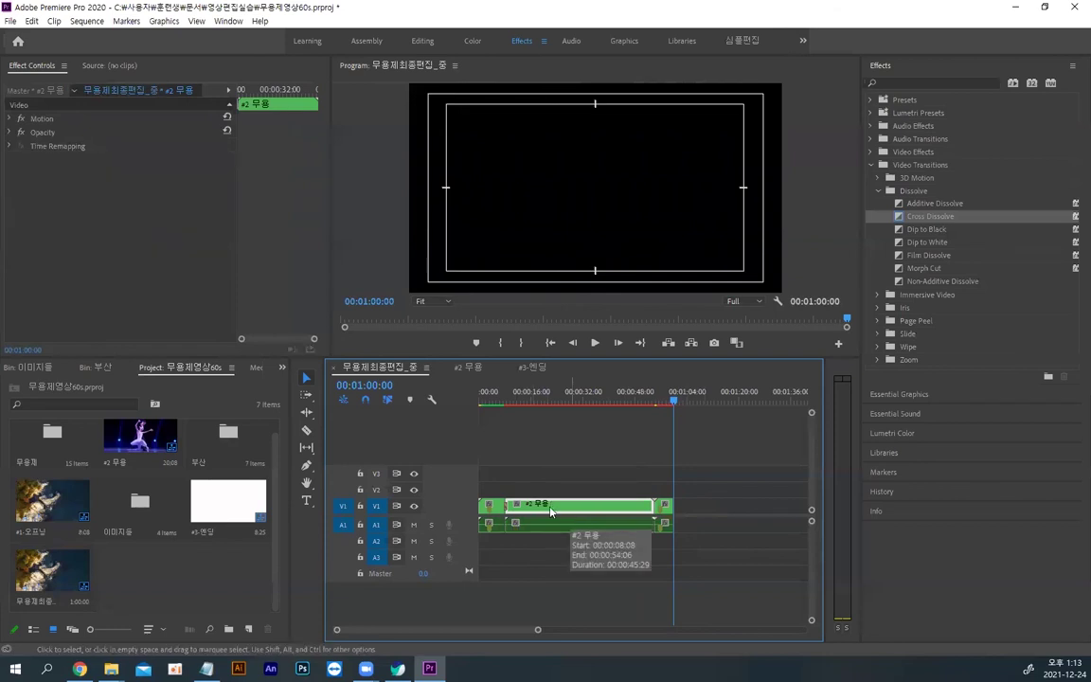
{"action": "left_click", "coordinate": [530, 527]}
{"action": "key", "text": "Delete"}
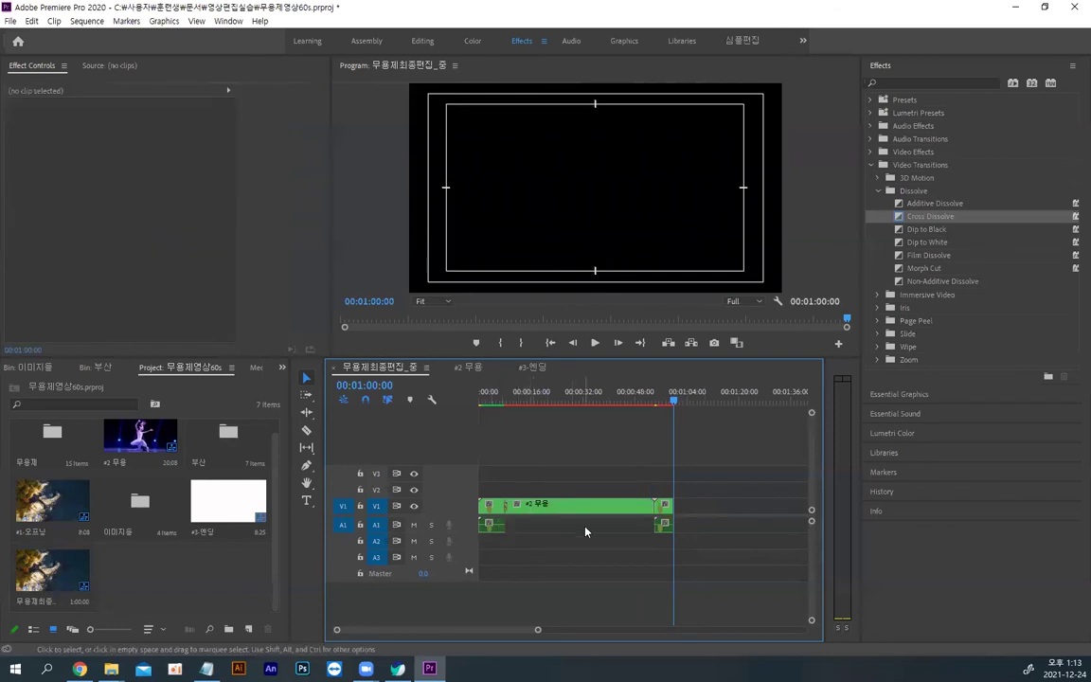
{"action": "left_click_drag", "start_coordinate": [682, 537], "coordinate": [477, 495]}
{"action": "left_click_drag", "start_coordinate": [708, 540], "coordinate": [480, 528]}
{"action": "key", "text": "Delete"}
Step: Render the final sequence's previews, play it from the beginning, and jump to the ending title at 00:00:55:28
{"action": "left_click_drag", "start_coordinate": [671, 408], "coordinate": [439, 407]}
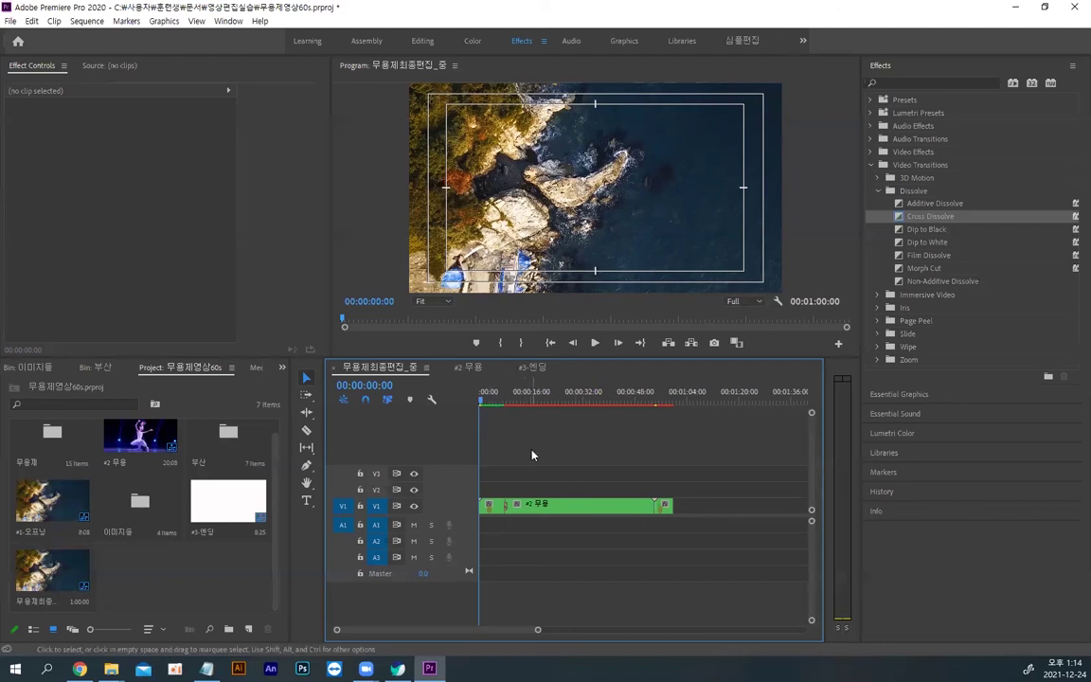
{"action": "key", "text": "Return"}
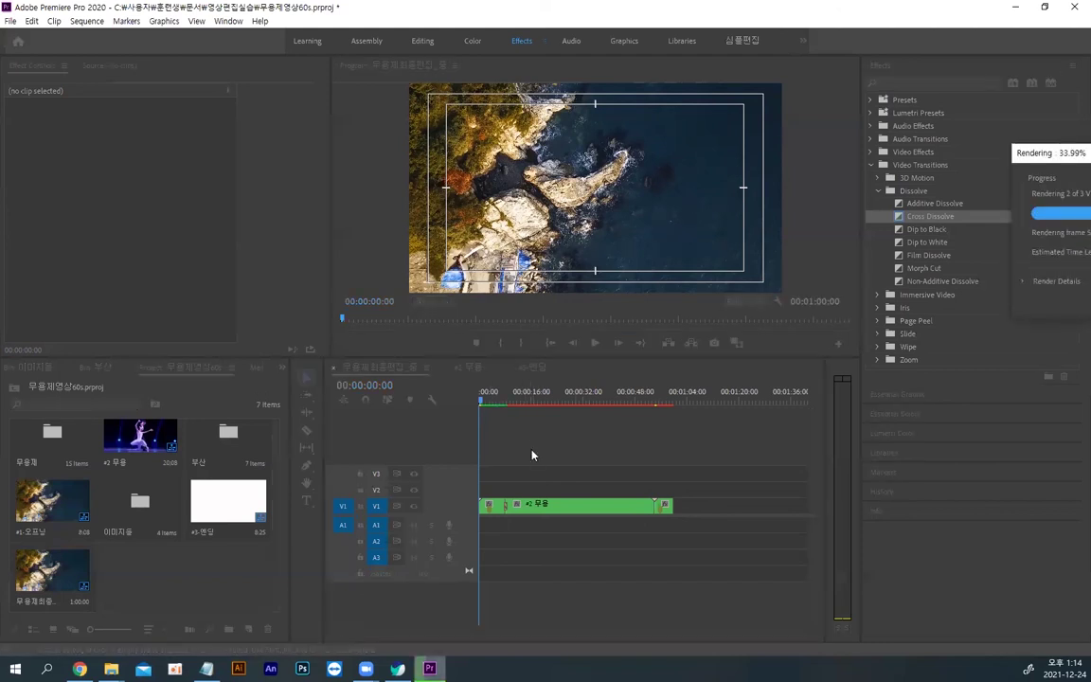
{"action": "left_click_drag", "start_coordinate": [1032, 161], "coordinate": [618, 210]}
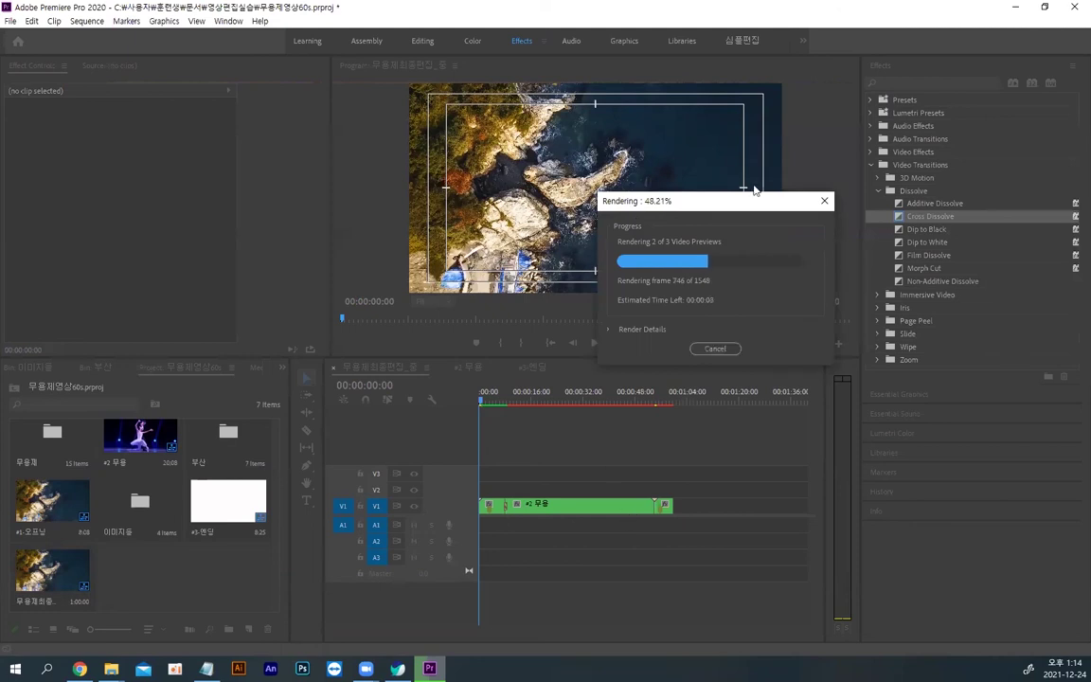
{"action": "left_click_drag", "start_coordinate": [696, 204], "coordinate": [599, 215]}
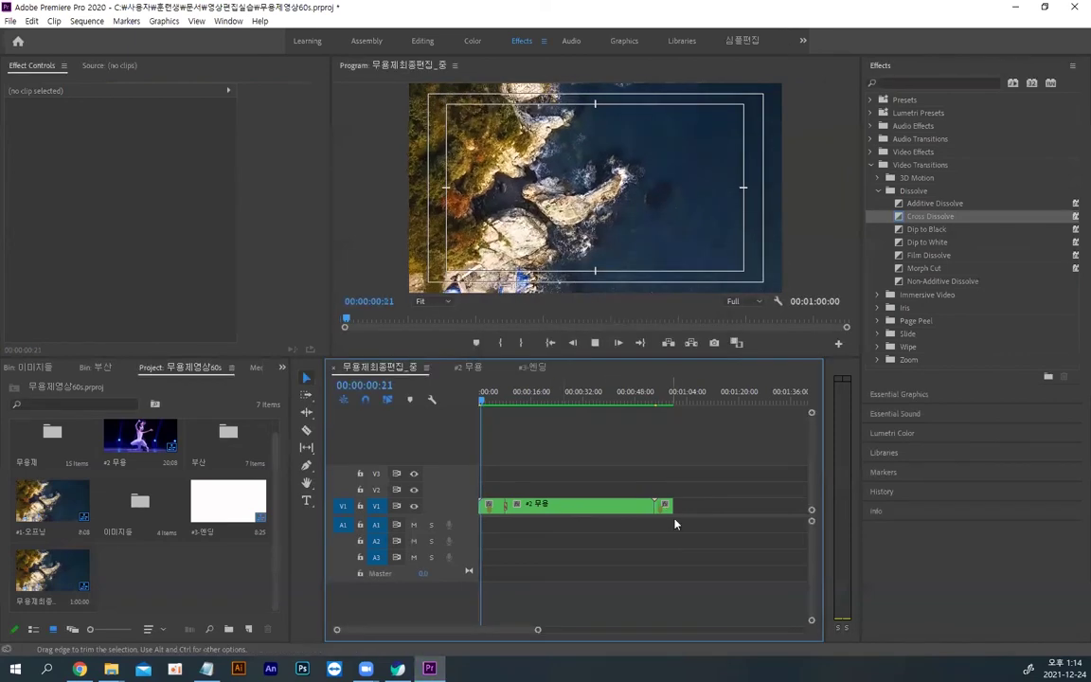
{"action": "left_click", "coordinate": [660, 395]}
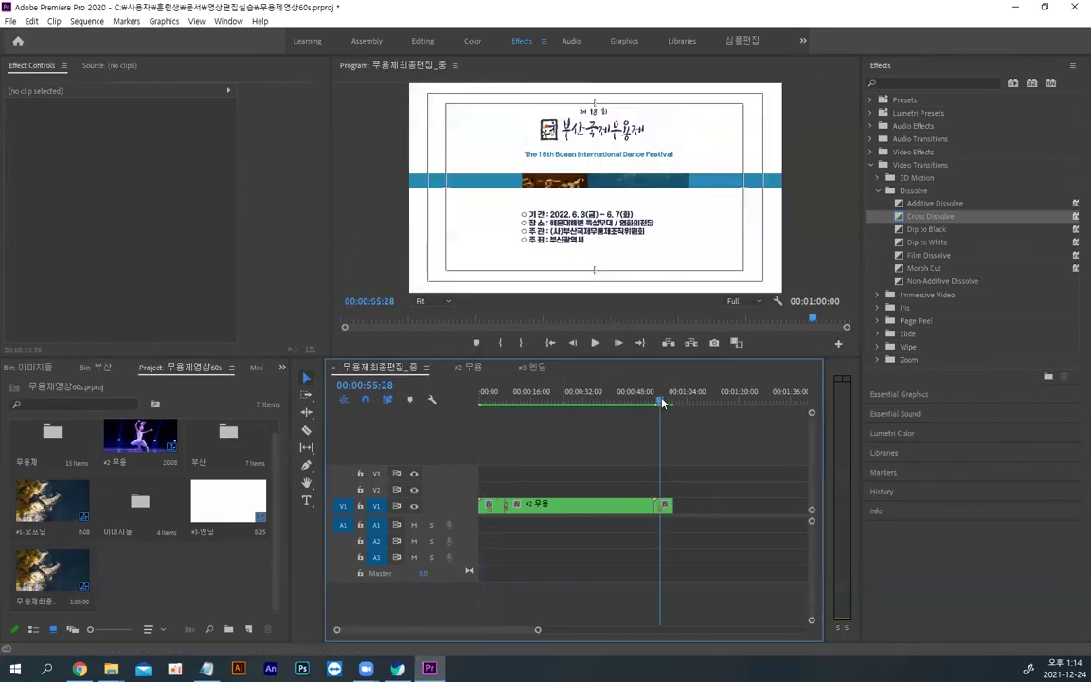
Step: Look into the nested #3-엔딩 sequence, and close #2 무용 and #3-엔딩 so only 무용제최종편집_중 stays open
{"action": "double_click", "coordinate": [662, 502]}
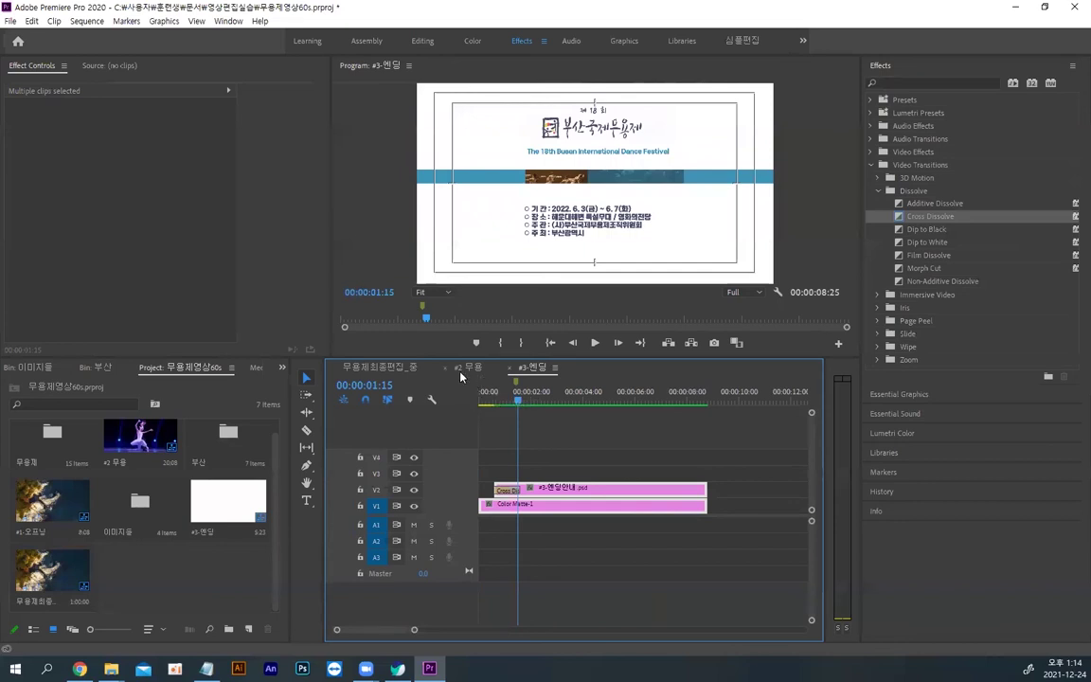
{"action": "left_click", "coordinate": [398, 369]}
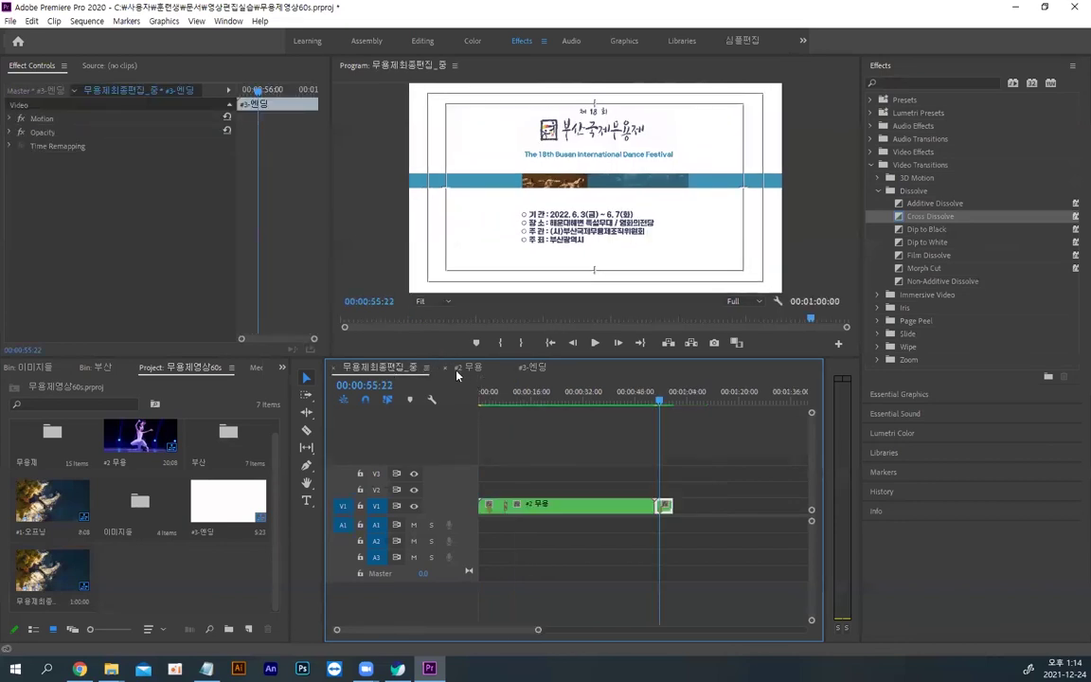
{"action": "left_click", "coordinate": [445, 369]}
{"action": "left_click", "coordinate": [445, 369]}
{"action": "left_click", "coordinate": [573, 445]}
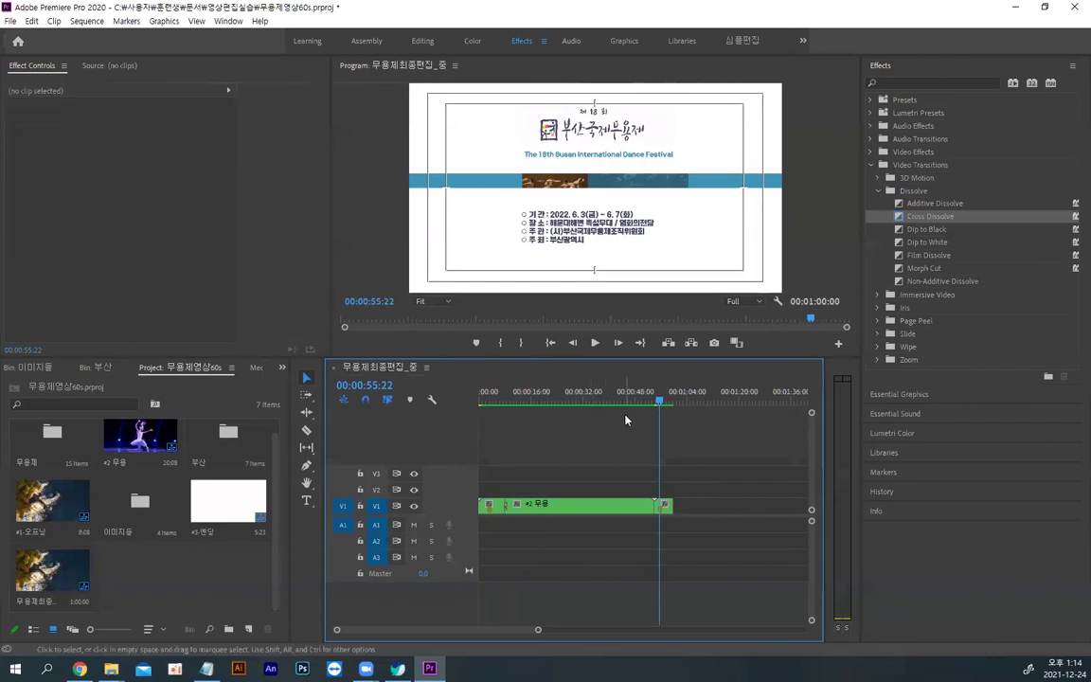
Step: Look into the nested #2 무용 sequence from 무용제최종편집_중, check its early clips, and return to the final sequence
{"action": "left_click", "coordinate": [582, 393]}
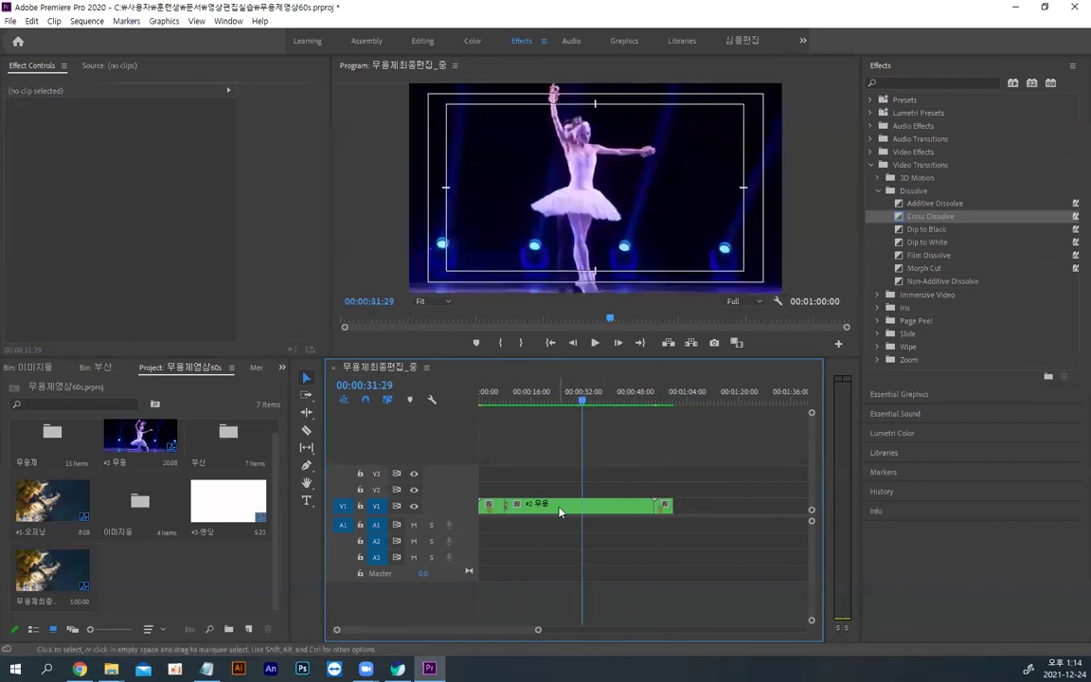
{"action": "double_click", "coordinate": [563, 505]}
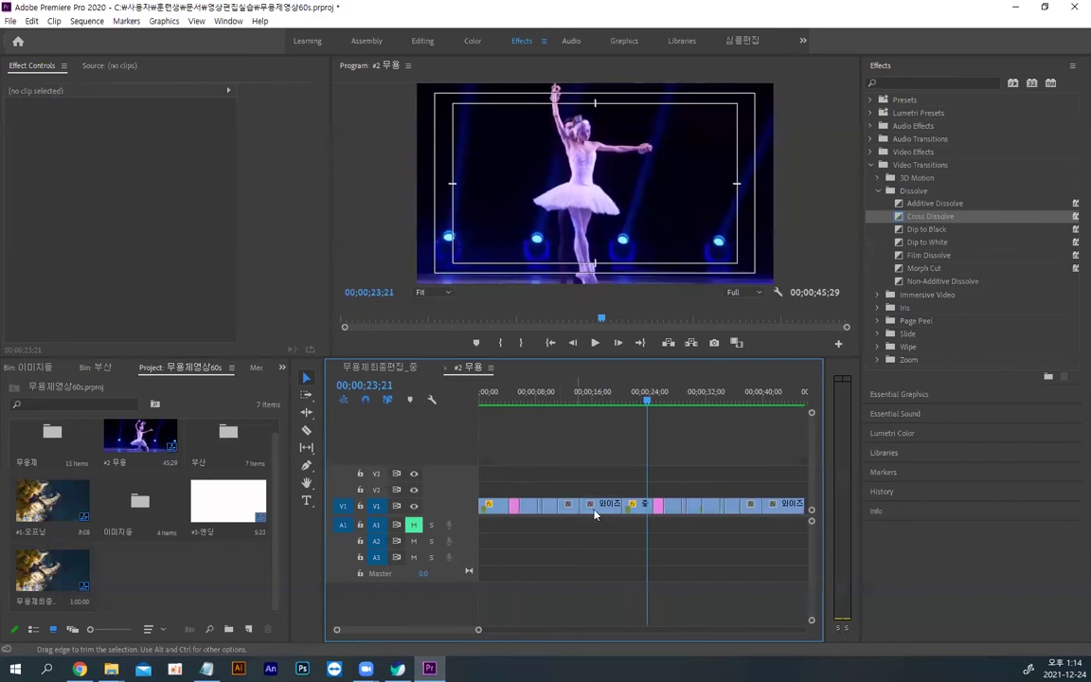
{"action": "mouse_move", "coordinate": [651, 388]}
{"action": "left_mouse_down"}
{"action": "mouse_move", "coordinate": [631, 394]}
{"action": "mouse_move", "coordinate": [699, 407]}
{"action": "mouse_move", "coordinate": [606, 406]}
{"action": "mouse_move", "coordinate": [648, 405]}
{"action": "left_mouse_up"}
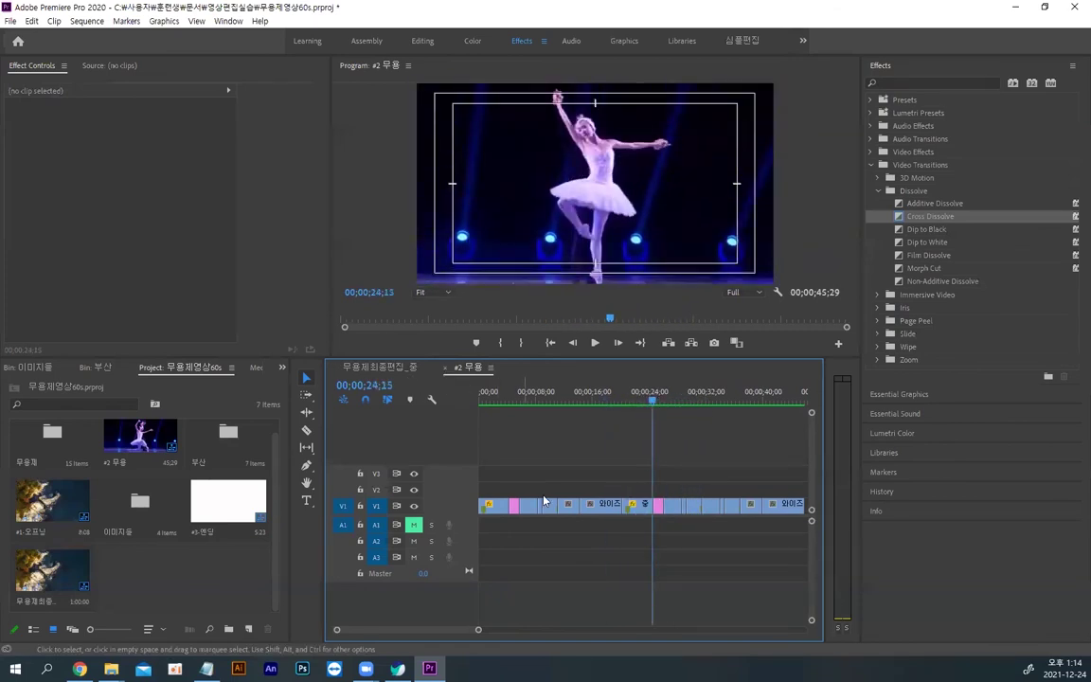
{"action": "left_click", "coordinate": [608, 505]}
{"action": "left_click_drag", "start_coordinate": [653, 406], "coordinate": [508, 403]}
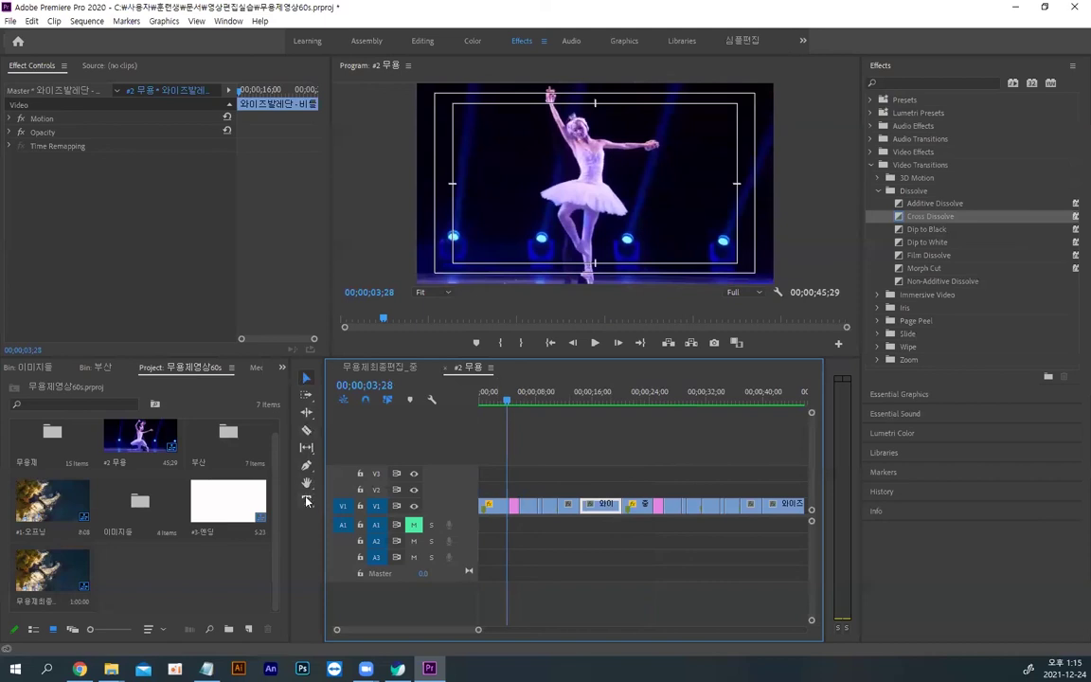
{"action": "left_click", "coordinate": [378, 366]}
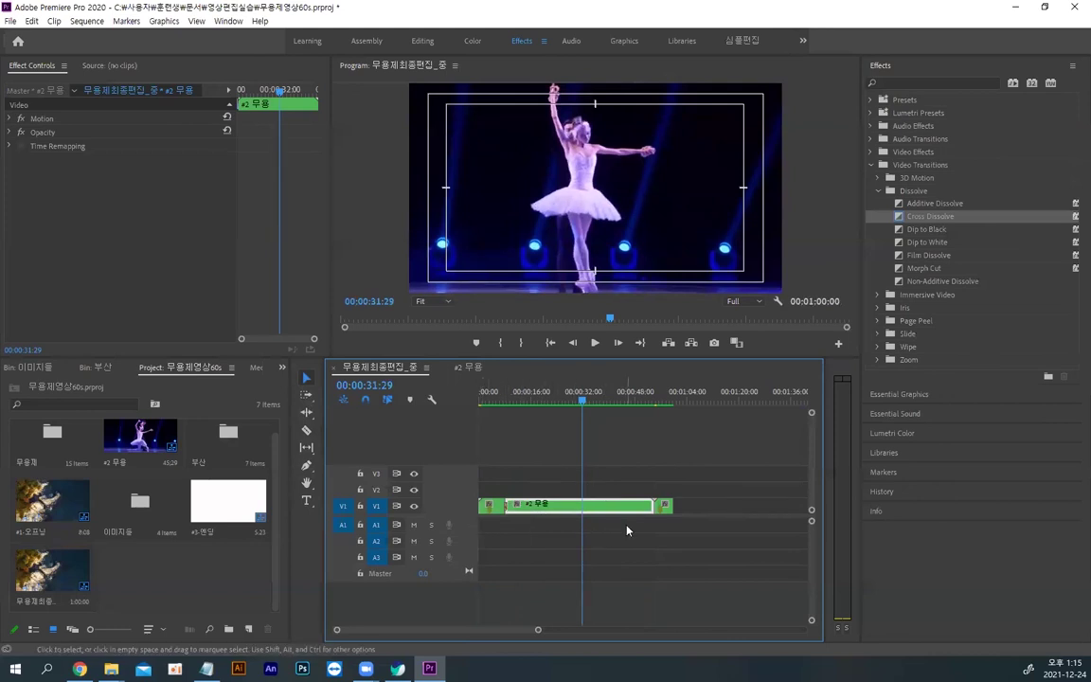
Step: Open #2 무용 from 00:00:13:00 of the final sequence and add the test text 020202 over the group dance clip at 00;00;04;12
{"action": "left_click", "coordinate": [554, 399]}
{"action": "left_click_drag", "start_coordinate": [544, 402], "coordinate": [522, 402]}
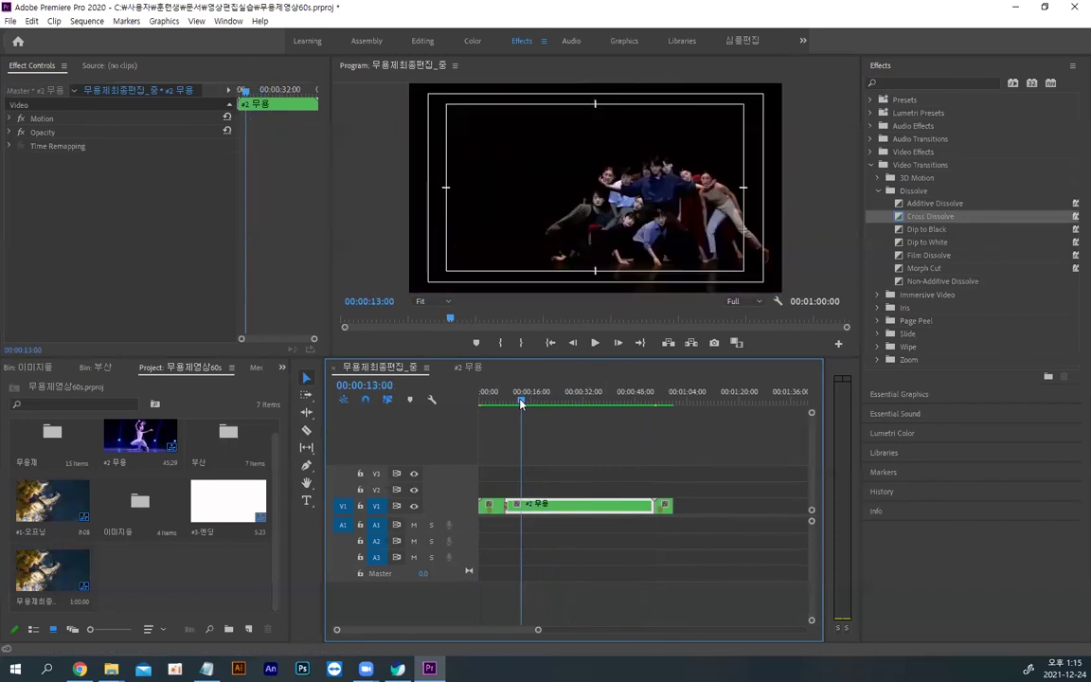
{"action": "double_click", "coordinate": [547, 506]}
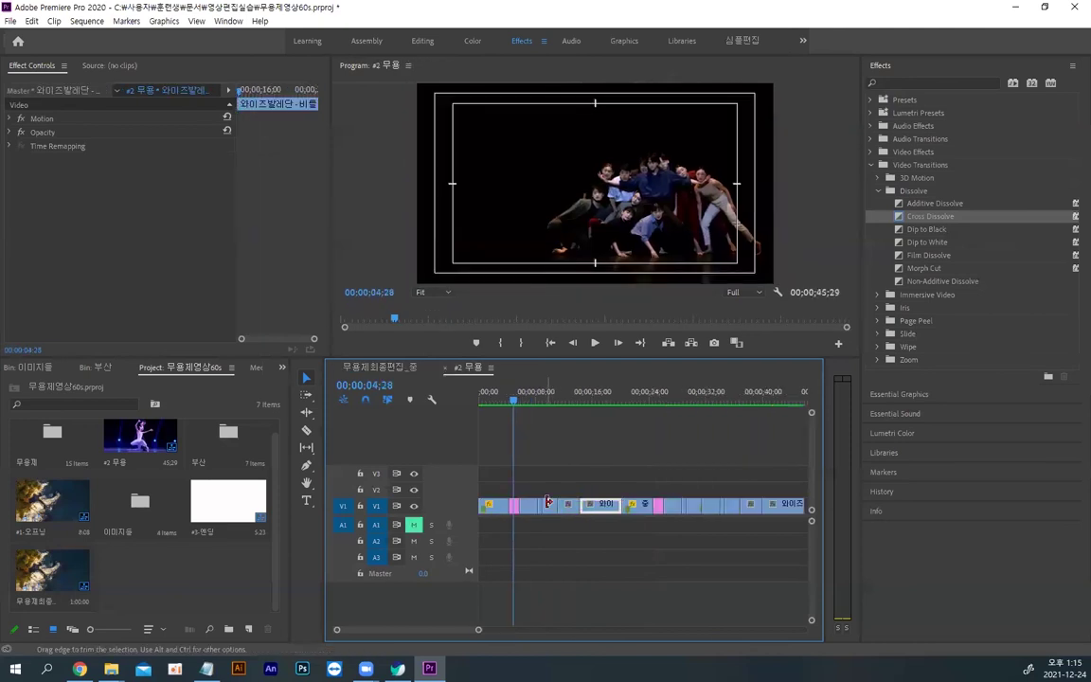
{"action": "left_click_drag", "start_coordinate": [516, 406], "coordinate": [512, 405]}
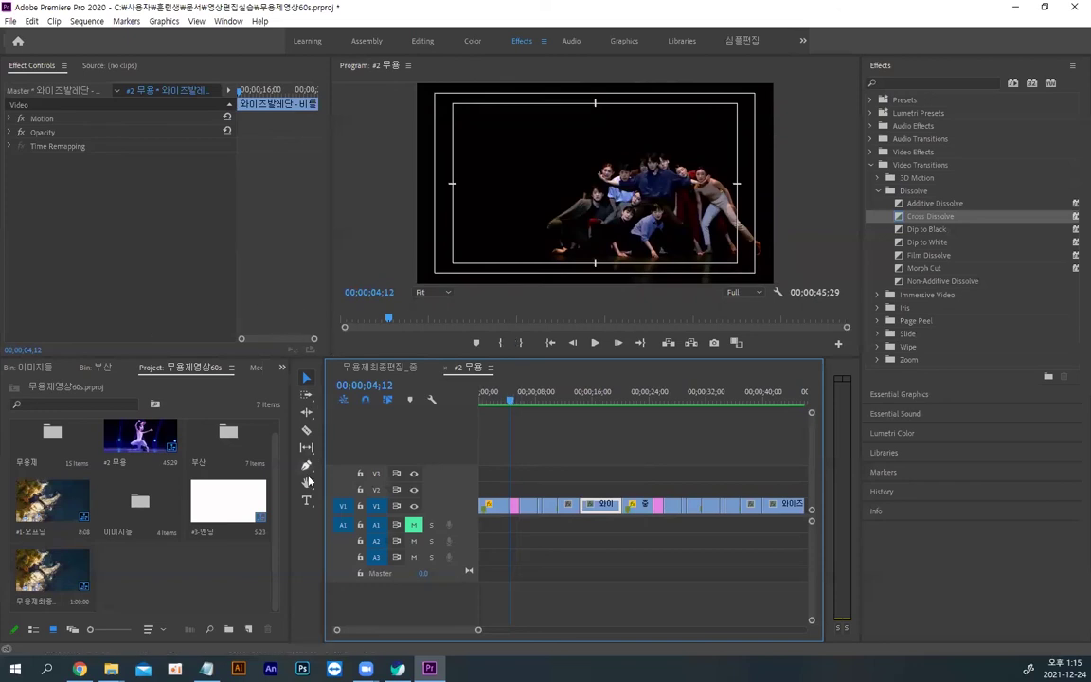
{"action": "left_click", "coordinate": [306, 500]}
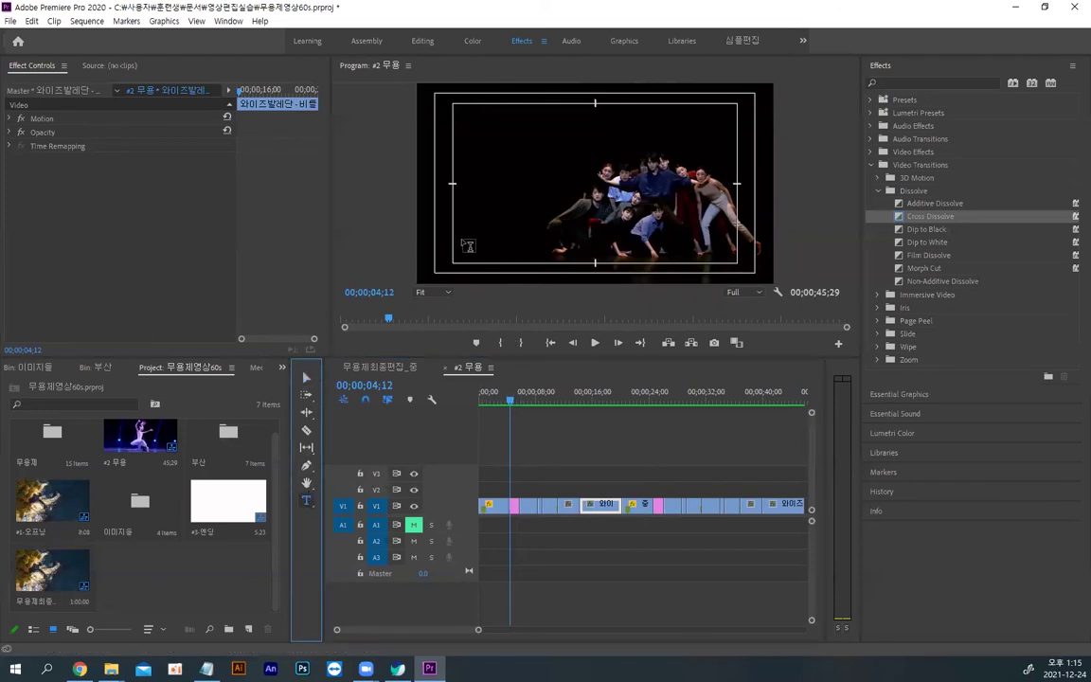
{"action": "left_click", "coordinate": [472, 248]}
{"action": "type", "text": "02020"}
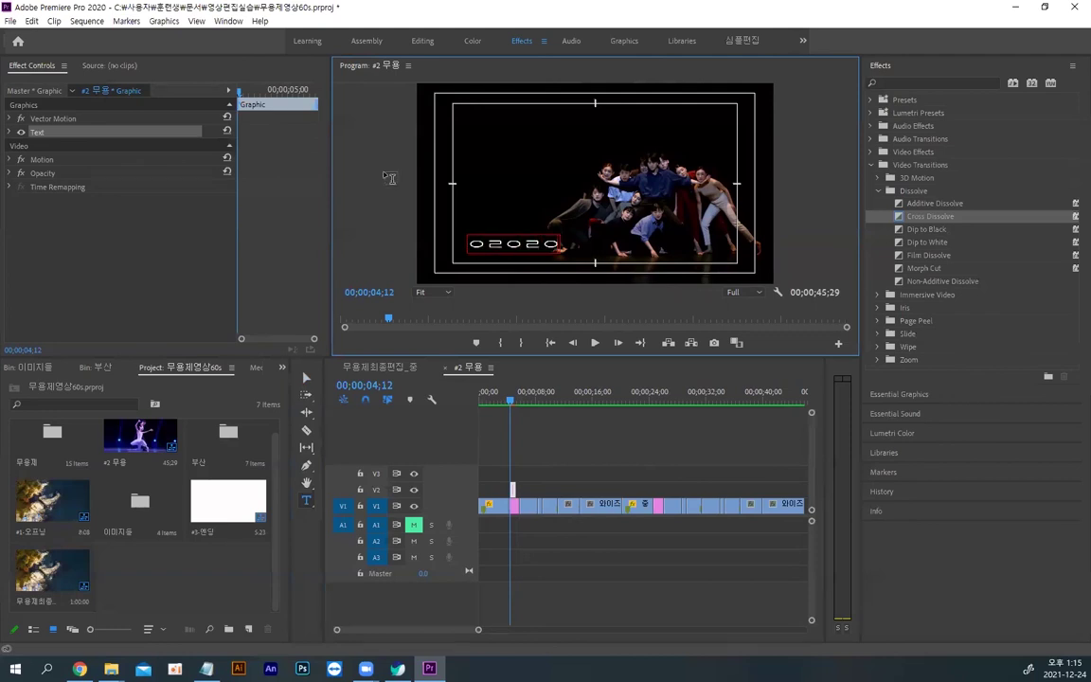
{"action": "left_click", "coordinate": [306, 377]}
{"action": "left_click", "coordinate": [544, 468]}
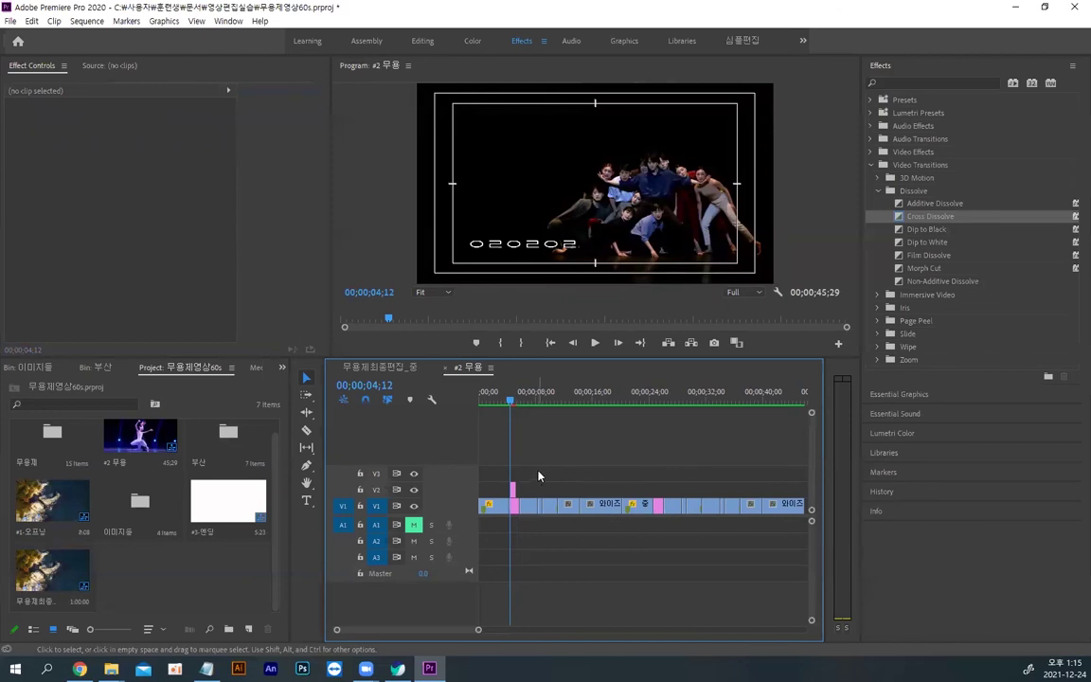
{"action": "left_click", "coordinate": [513, 402]}
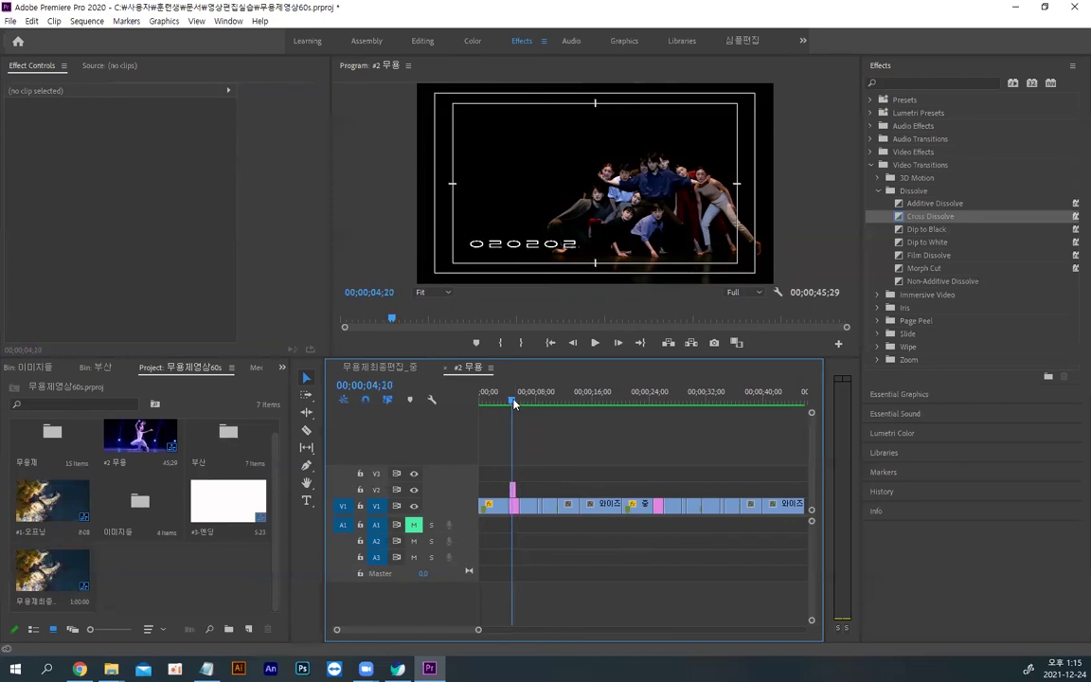
Step: Check the test text in 무용제최종편집_중, delete its graphic from #2 무용 and close that nested sequence
{"action": "left_click", "coordinate": [384, 368]}
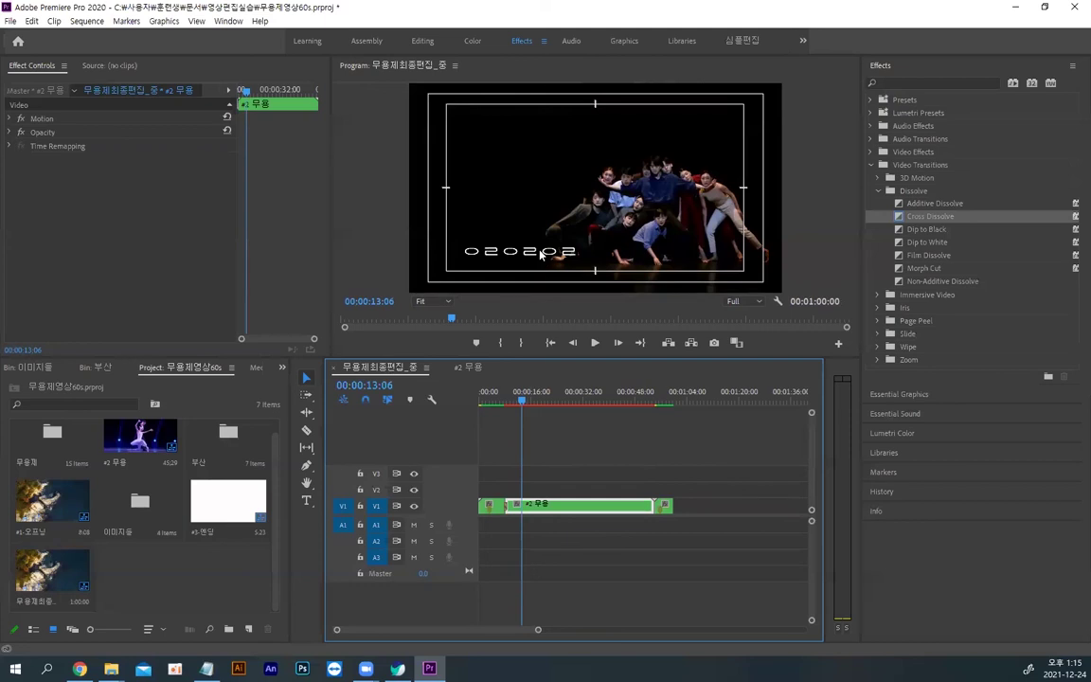
{"action": "double_click", "coordinate": [529, 513]}
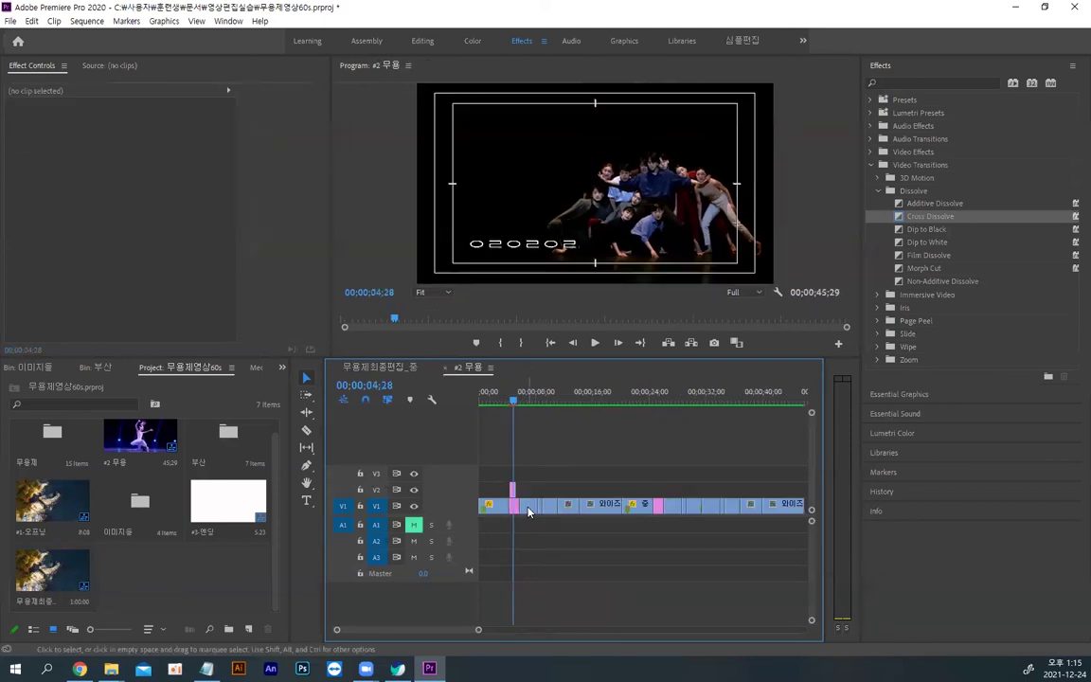
{"action": "left_click", "coordinate": [512, 497]}
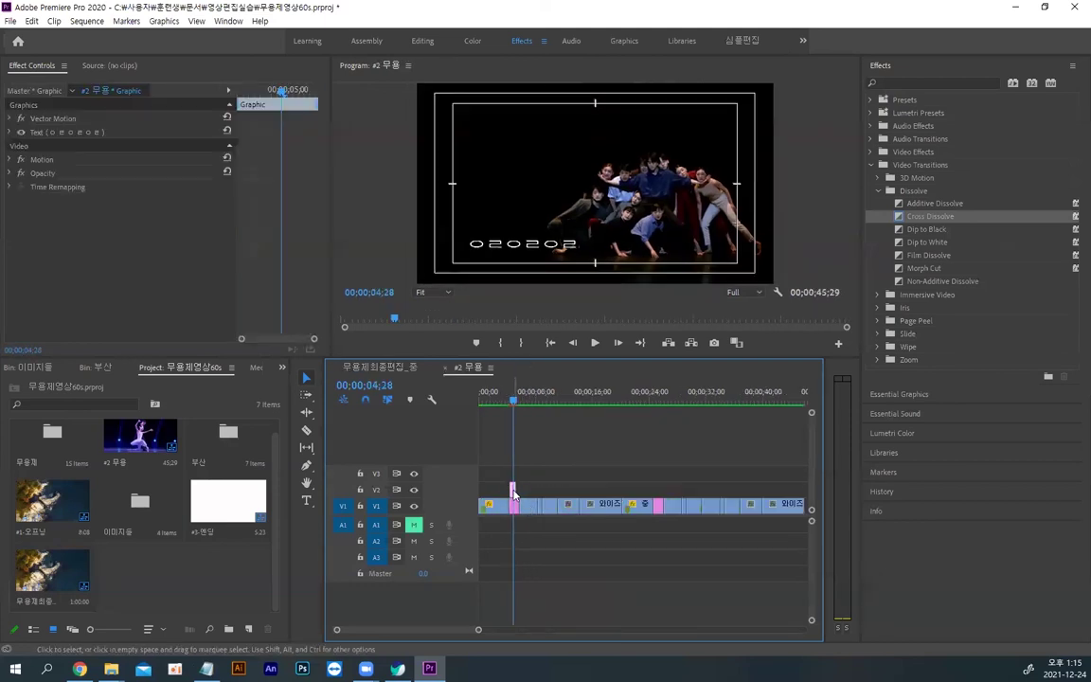
{"action": "left_click", "coordinate": [445, 367]}
Step: Add the text 중국무용단 directly in 무용제최종편집_중 at 00:00:09:12
{"action": "left_click_drag", "start_coordinate": [523, 406], "coordinate": [510, 404]}
{"action": "left_click", "coordinate": [306, 500]}
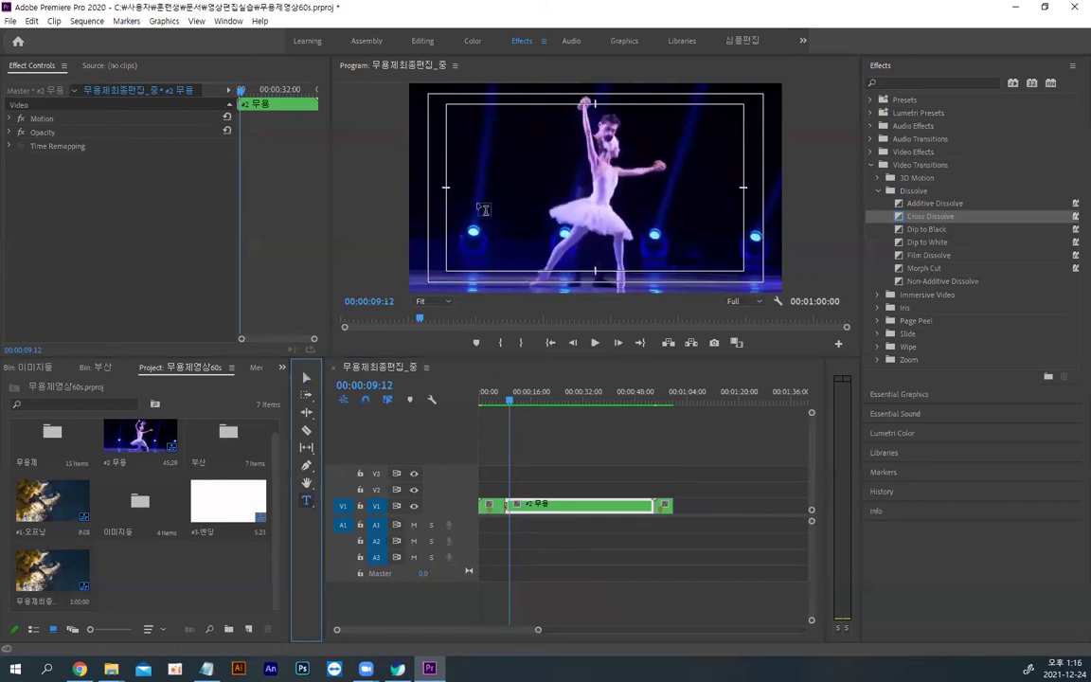
{"action": "left_click", "coordinate": [477, 210]}
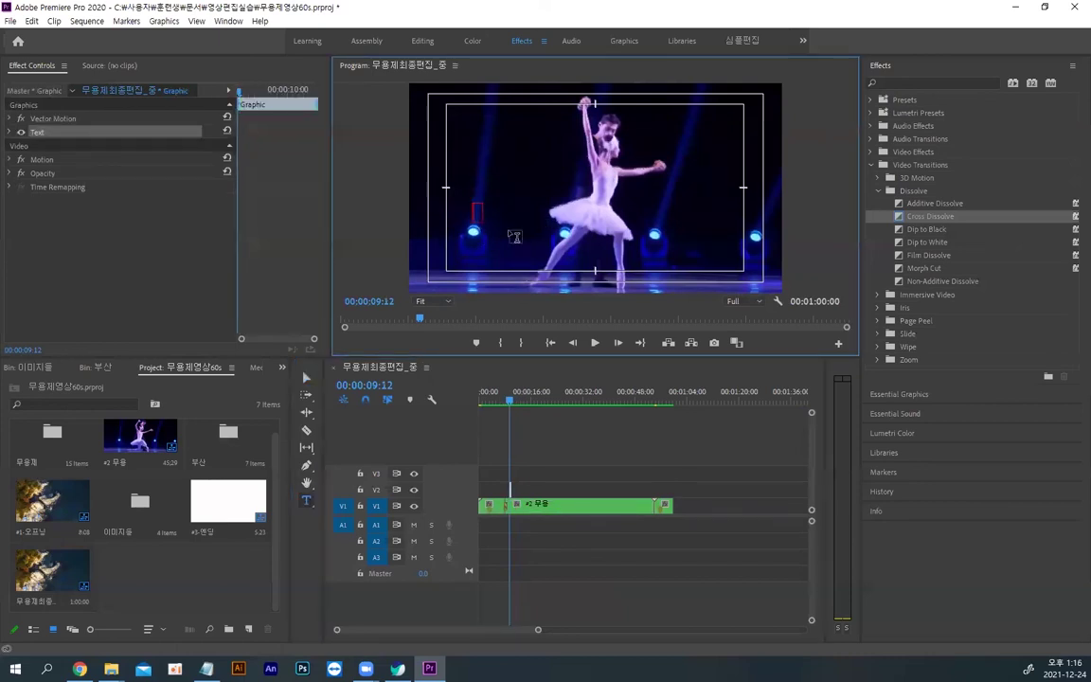
{"action": "type", "text": "중국무용단"}
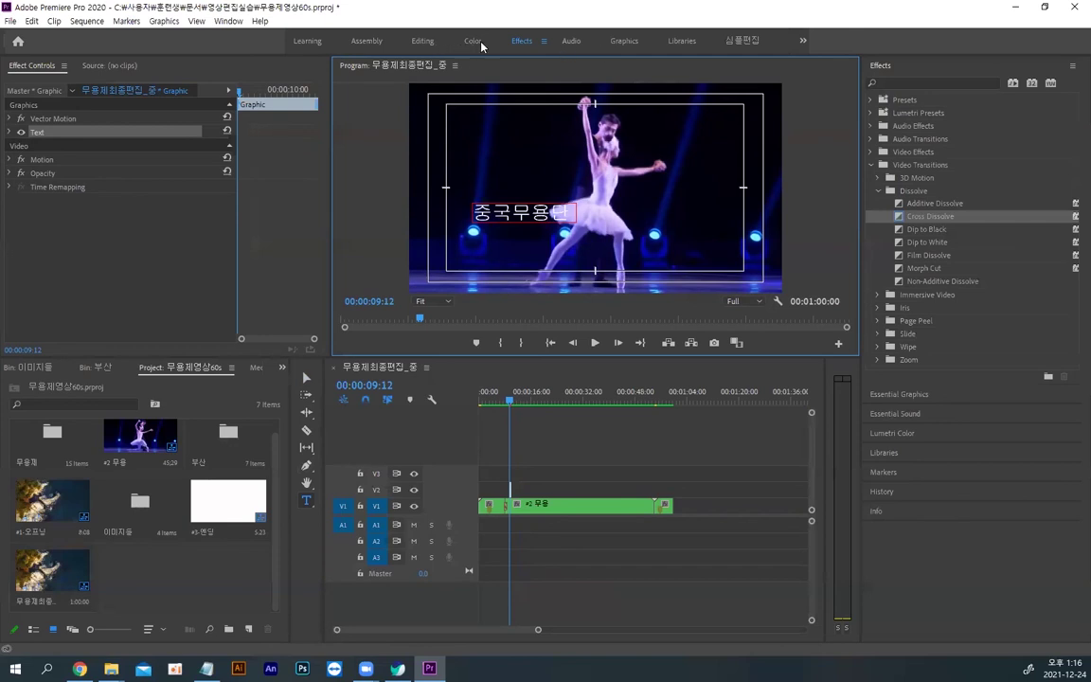
Step: Switch to the Graphics workspace, then scale 중국무용단 to 170% and place it at 201.8, 927.2 in the frame's lower left
{"action": "left_click", "coordinate": [623, 41]}
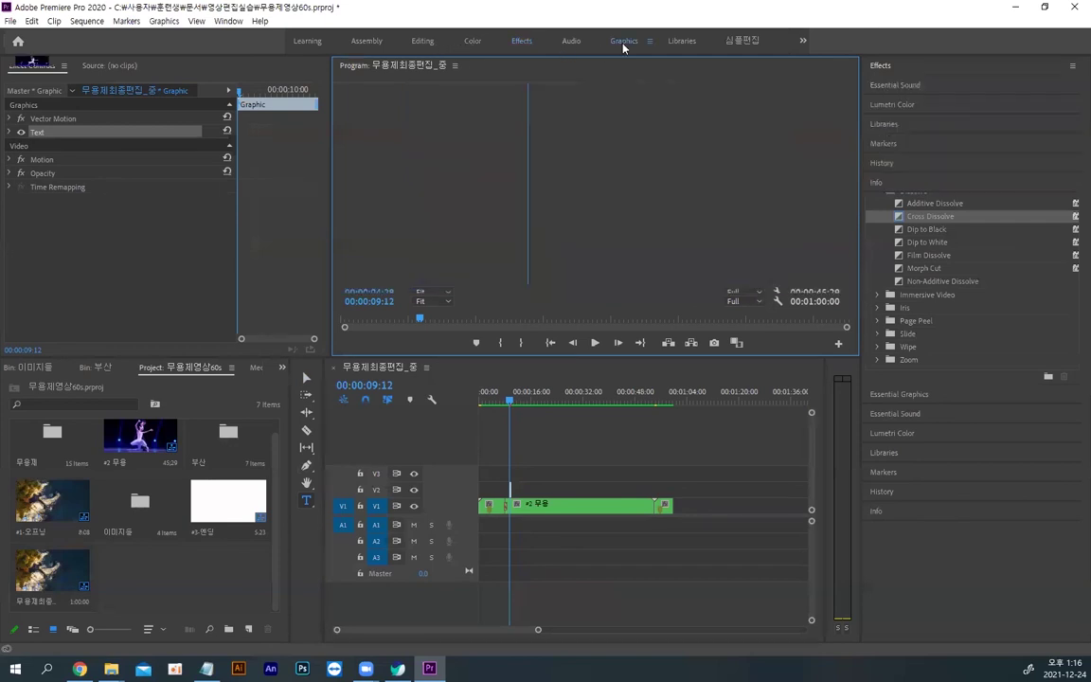
{"action": "left_click", "coordinate": [443, 77]}
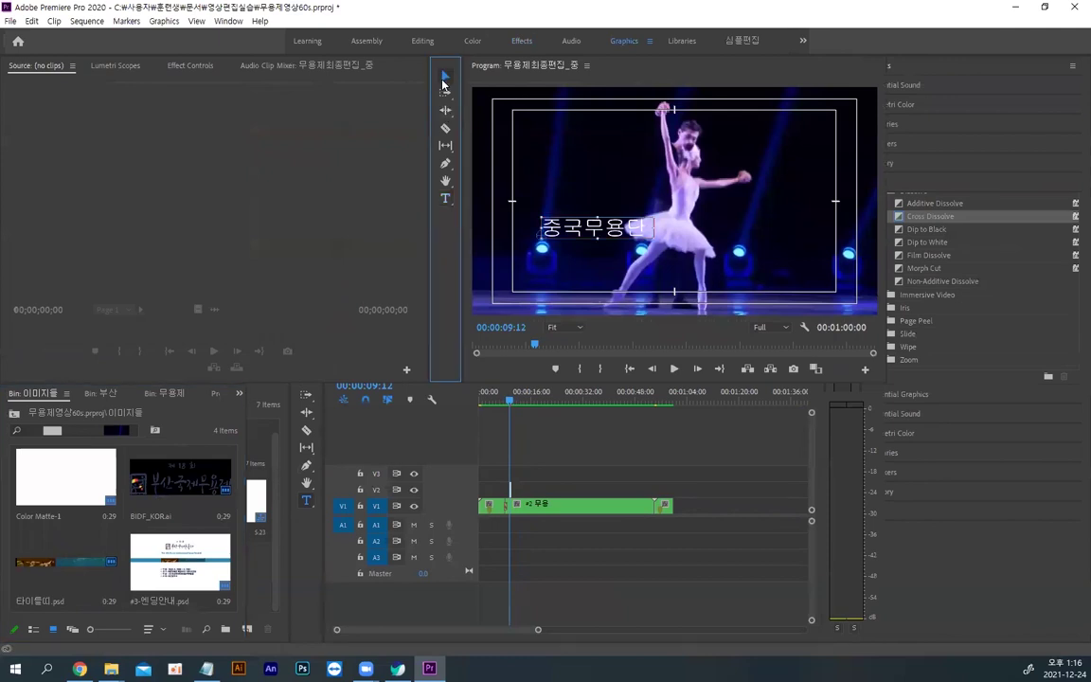
{"action": "left_click_drag", "start_coordinate": [517, 225], "coordinate": [588, 278]}
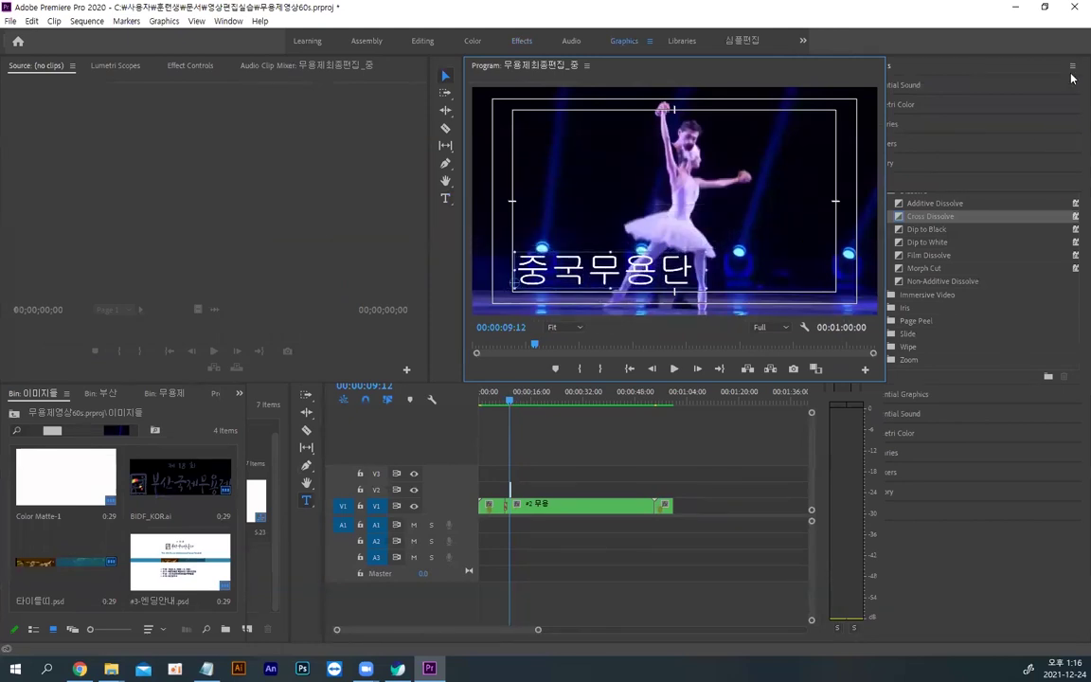
{"action": "left_click_drag", "start_coordinate": [886, 132], "coordinate": [841, 131]}
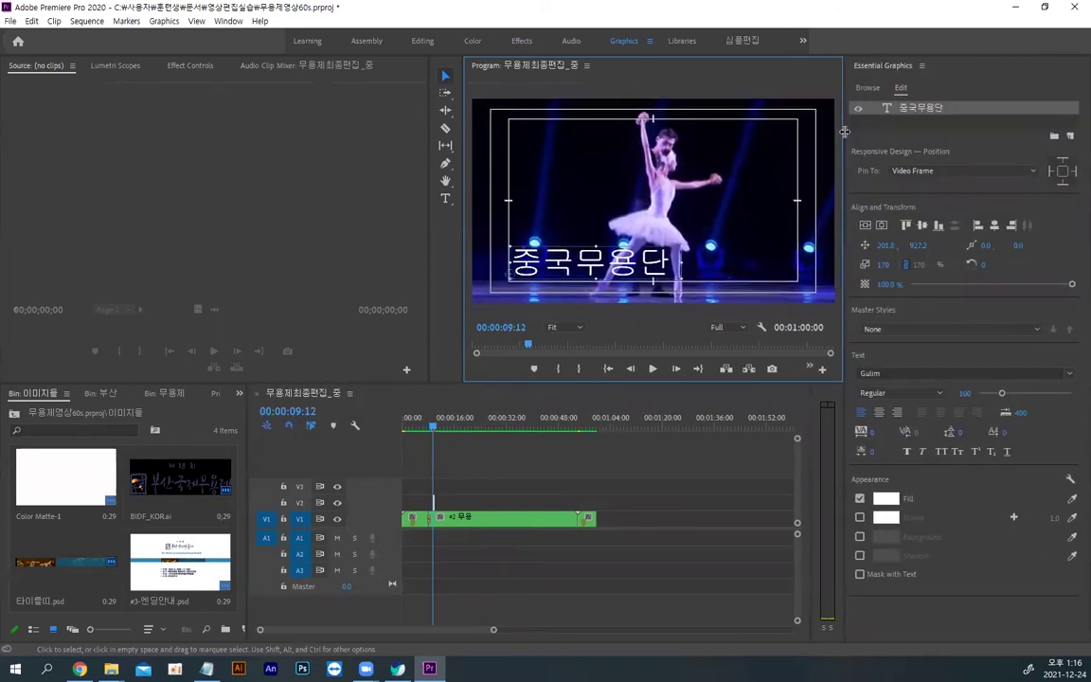
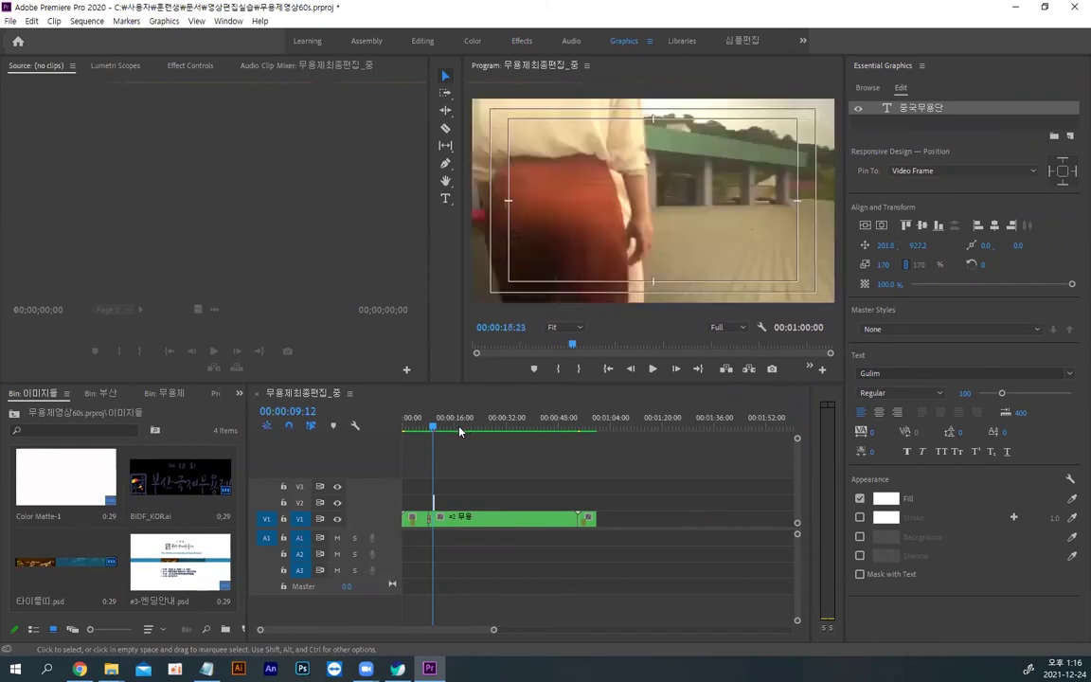
Step: Go to 00:00:20:17 in the final sequence and reset the Graphics workspace to its saved layout
{"action": "key", "text": "alt"}
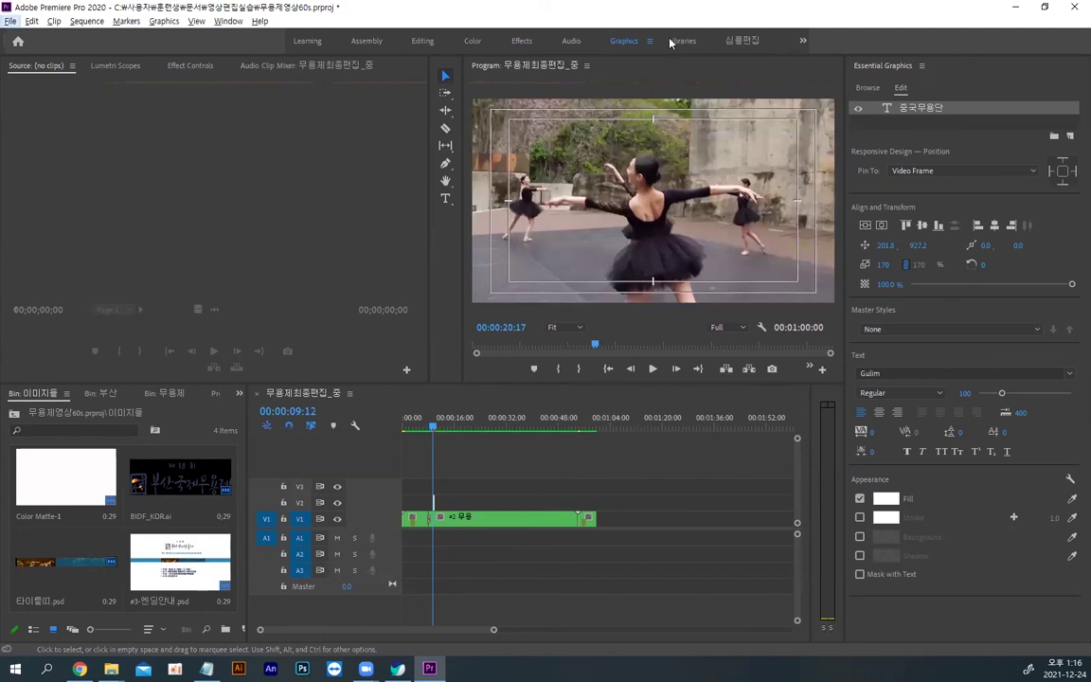
{"action": "left_click", "coordinate": [650, 43]}
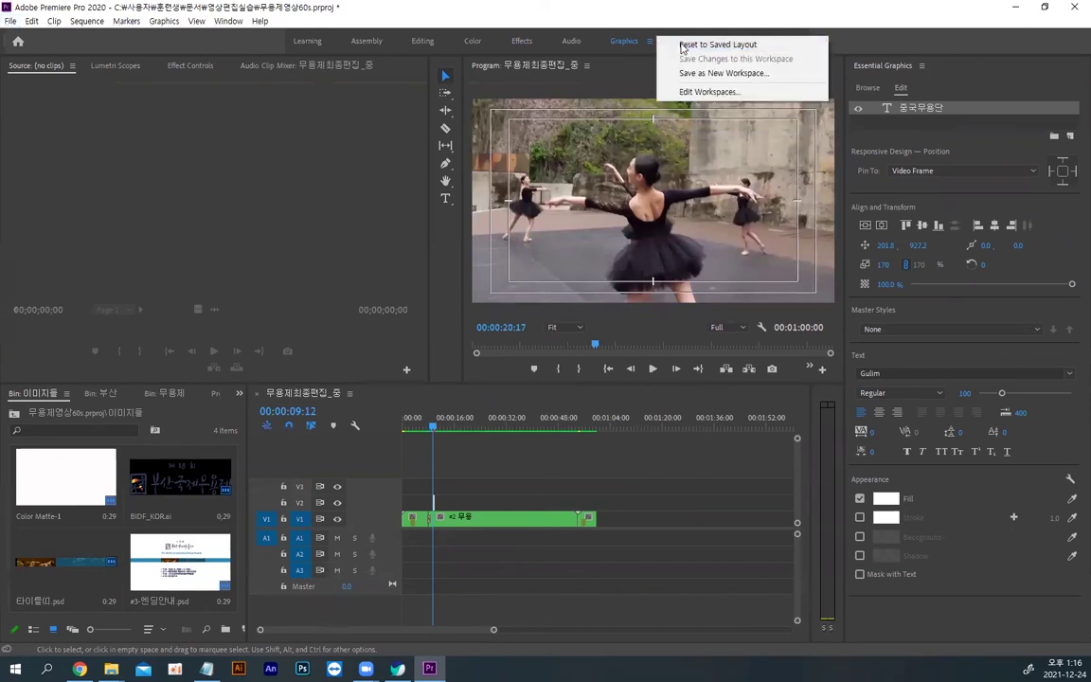
{"action": "left_click", "coordinate": [617, 44]}
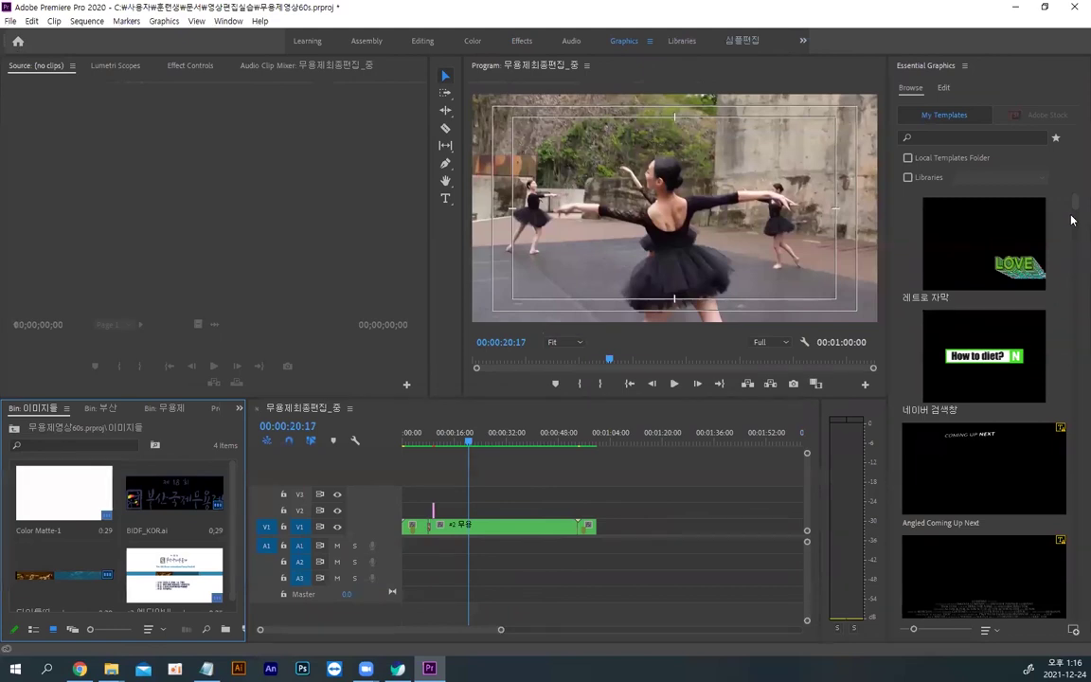
Step: Browse the Essential Graphics title templates down to the end of the list
{"action": "left_click", "coordinate": [944, 88]}
{"action": "left_click", "coordinate": [910, 87]}
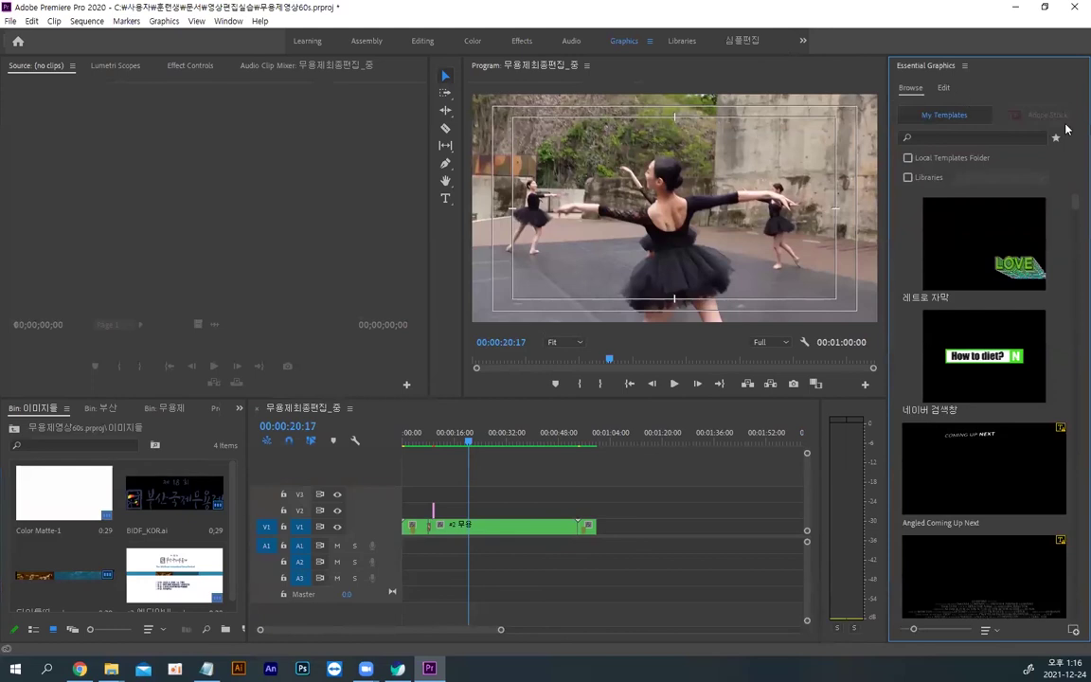
{"action": "left_click_drag", "start_coordinate": [1072, 207], "coordinate": [1060, 550]}
{"action": "scroll", "coordinate": [1054, 493], "scroll_direction": "down", "scroll_amount": 5}
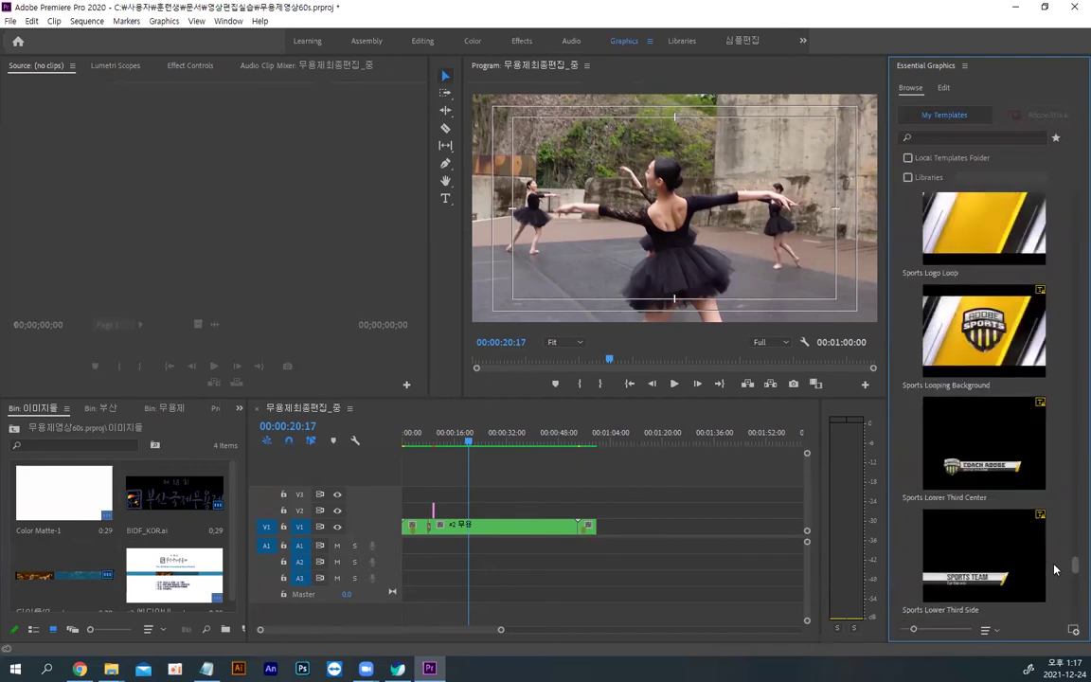
{"action": "key", "text": "alt"}
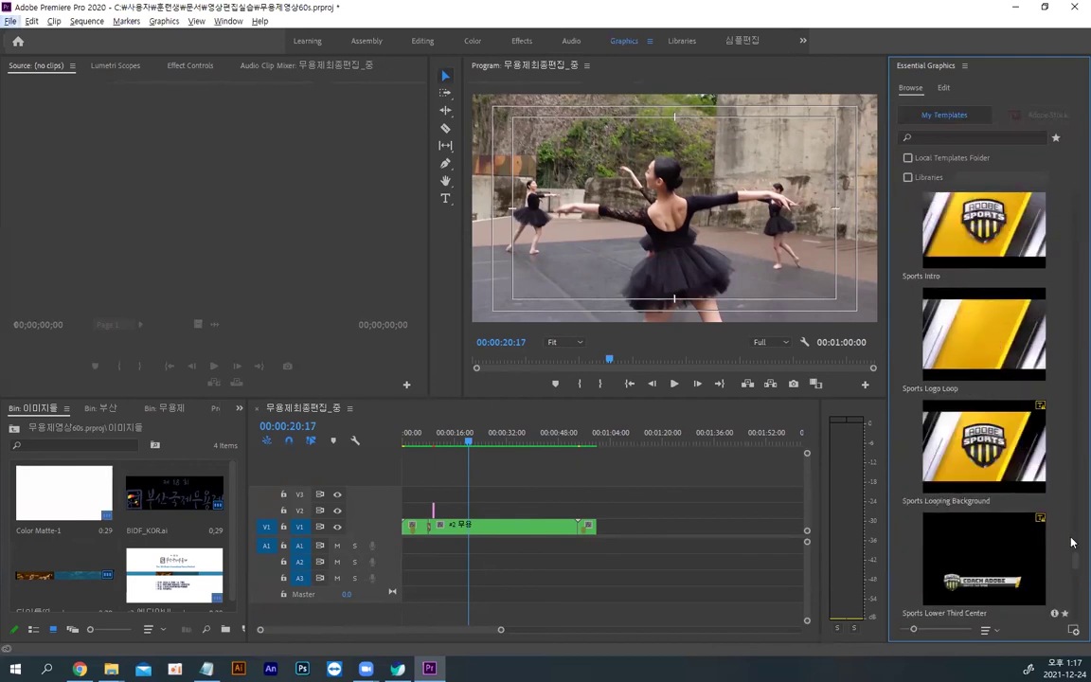
{"action": "left_click_drag", "start_coordinate": [1072, 562], "coordinate": [1073, 618]}
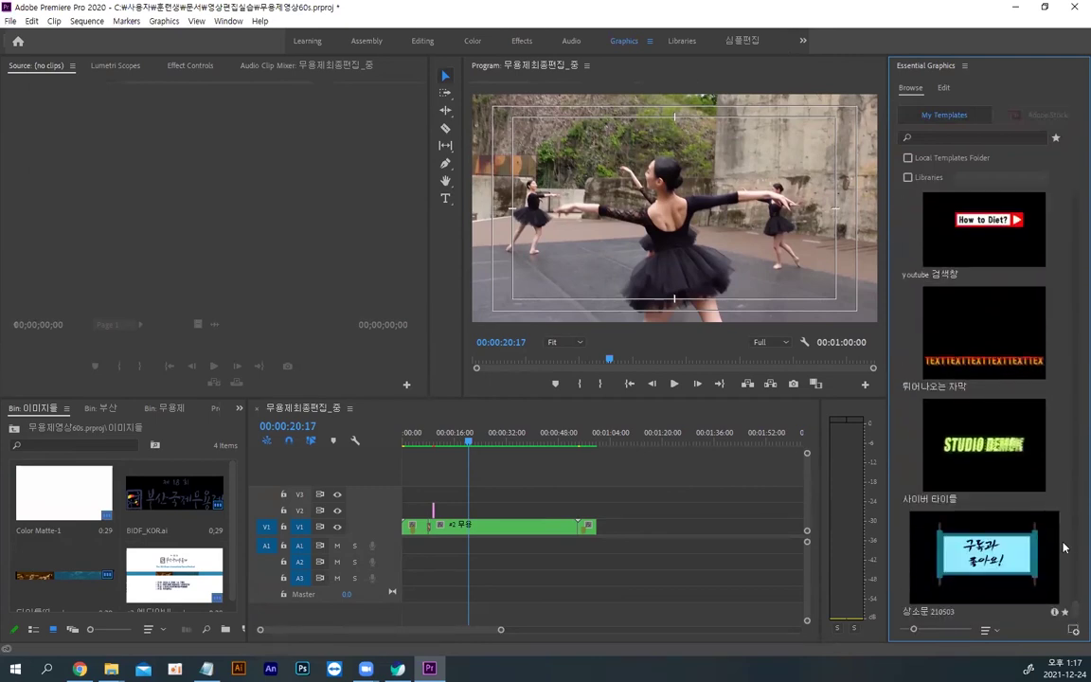
{"action": "mouse_move", "coordinate": [1066, 537]}
Step: Add the text 소타이틀 at 00:00:20:17 and move it inside the safe margin to about 230.5, 809.9
{"action": "left_click", "coordinate": [446, 199]}
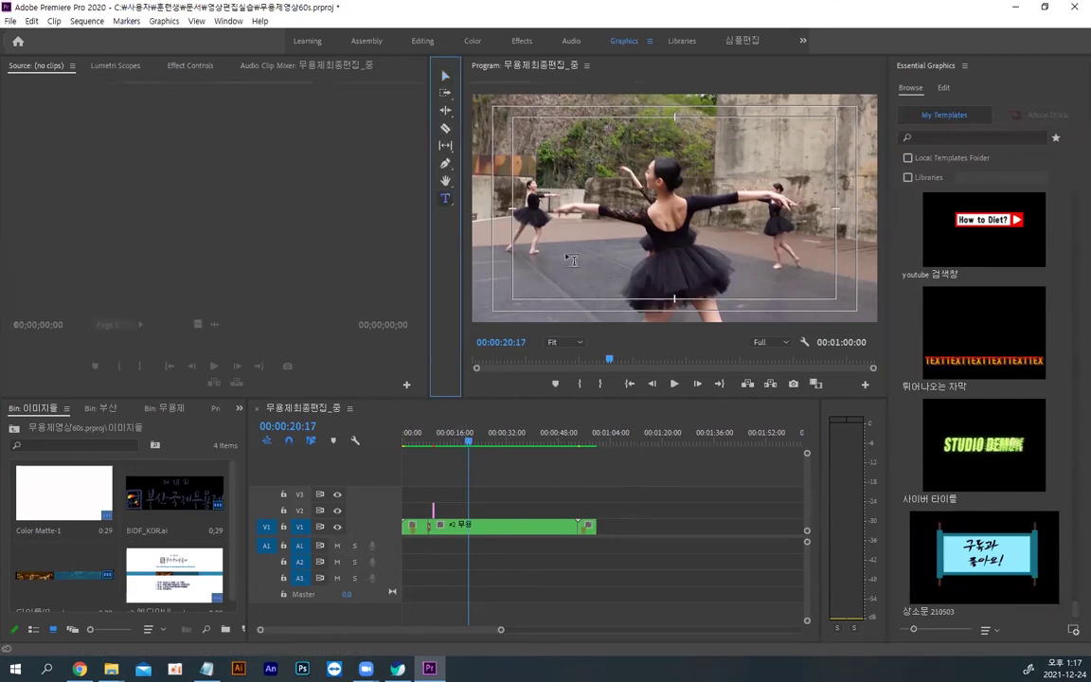
{"action": "left_click", "coordinate": [507, 263]}
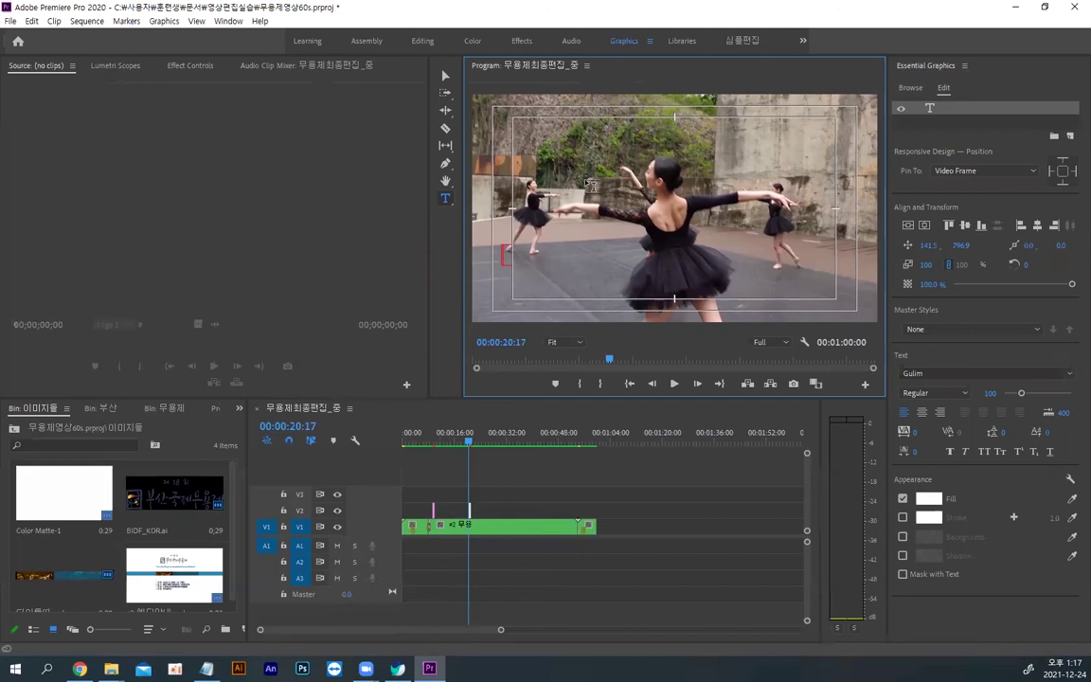
{"action": "type", "text": "스타이틀"}
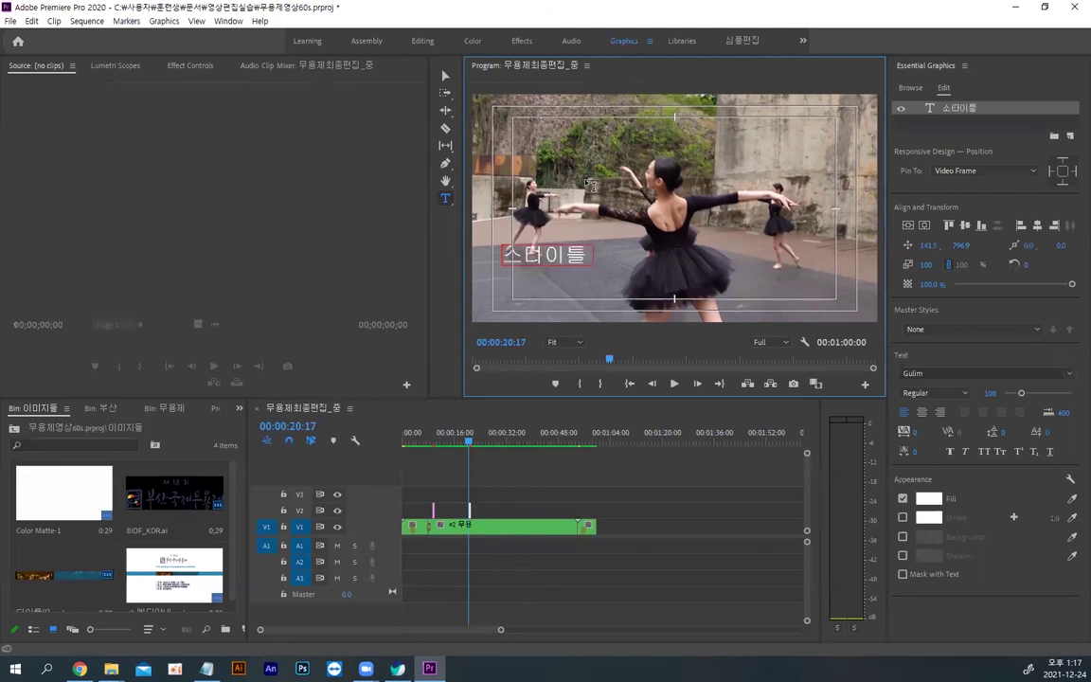
{"action": "left_click", "coordinate": [445, 76]}
{"action": "left_click_drag", "start_coordinate": [568, 256], "coordinate": [588, 259]}
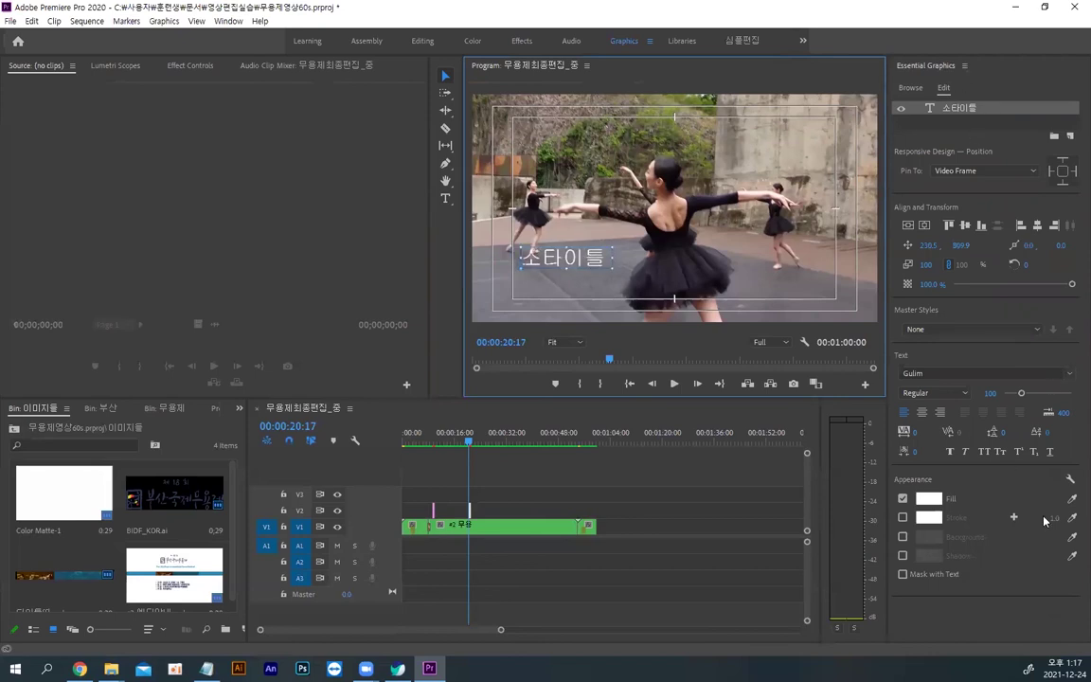
Step: Set 소타이틀 in the Cafe24 Danjunghae font at size 126 and move it to about 107.4, 882.9
{"action": "left_click", "coordinate": [1071, 376]}
{"action": "left_click", "coordinate": [909, 390]}
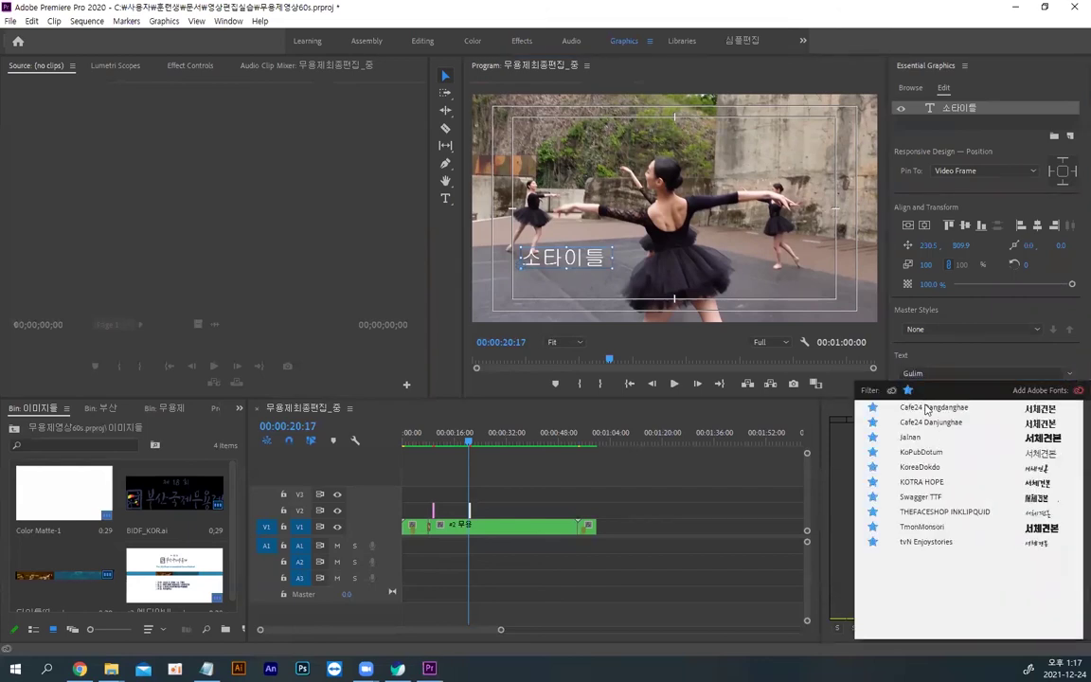
{"action": "left_click", "coordinate": [933, 423]}
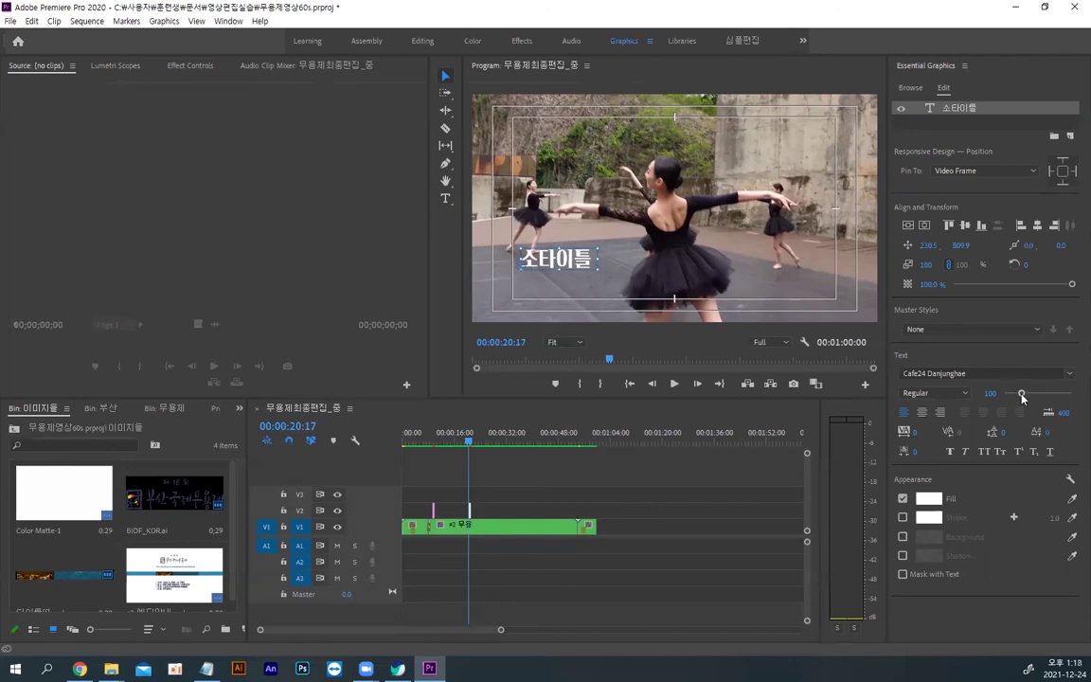
{"action": "mouse_move", "coordinate": [1021, 396]}
{"action": "left_mouse_down"}
{"action": "mouse_move", "coordinate": [1071, 388]}
{"action": "mouse_move", "coordinate": [1030, 393]}
{"action": "left_mouse_up"}
{"action": "left_click_drag", "start_coordinate": [614, 266], "coordinate": [709, 186]}
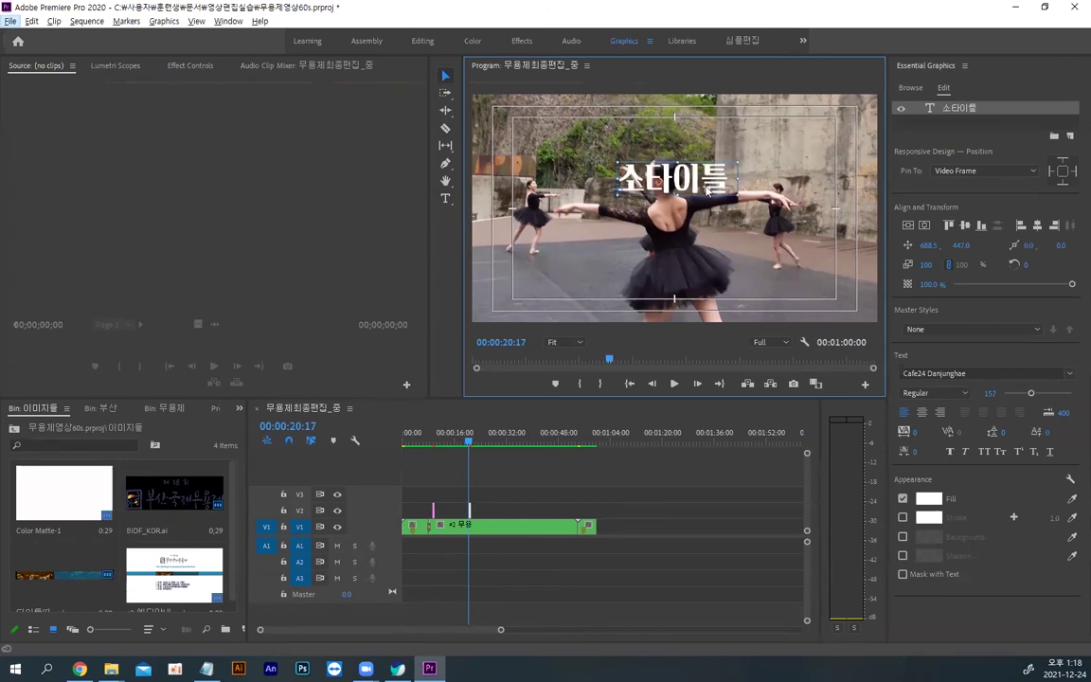
{"action": "left_click_drag", "start_coordinate": [705, 187], "coordinate": [577, 284]}
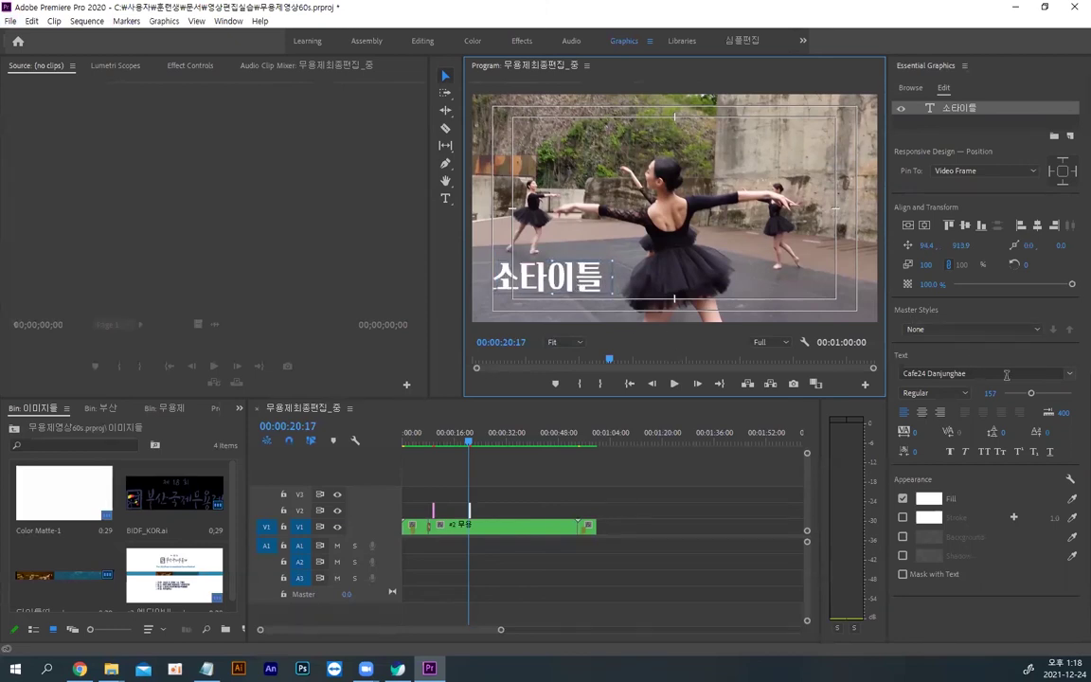
{"action": "left_click_drag", "start_coordinate": [1030, 394], "coordinate": [1026, 394]}
{"action": "left_click_drag", "start_coordinate": [502, 258], "coordinate": [505, 253]}
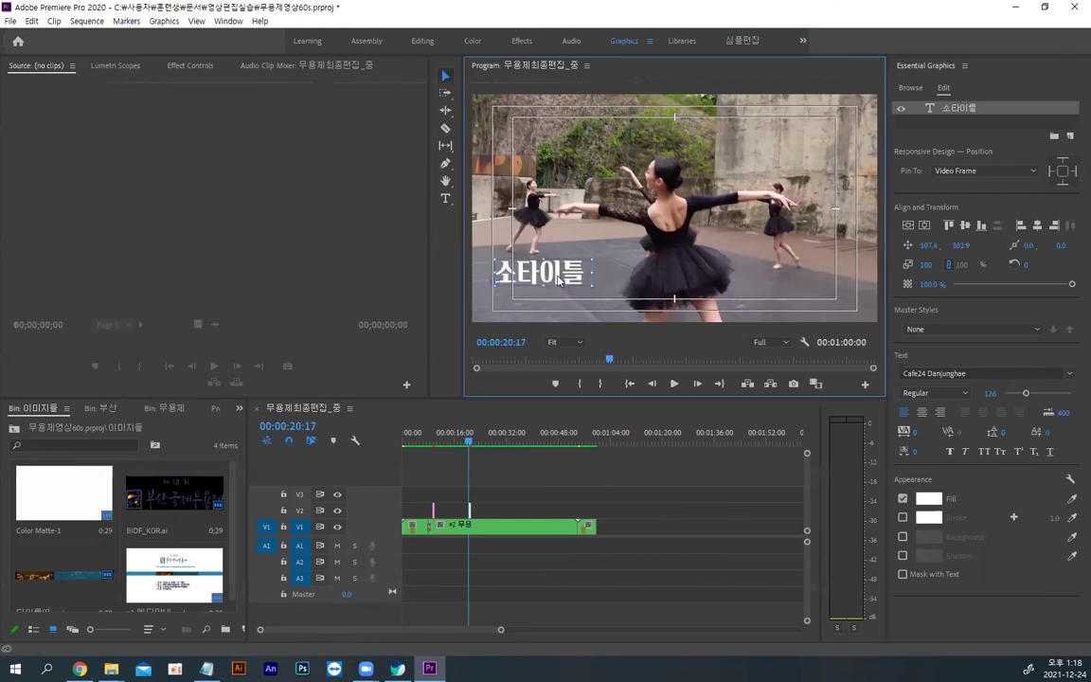
Step: Make 소타이틀 faux italic at size 107 and give it a stroke 25.0 wide
{"action": "left_click", "coordinate": [965, 453]}
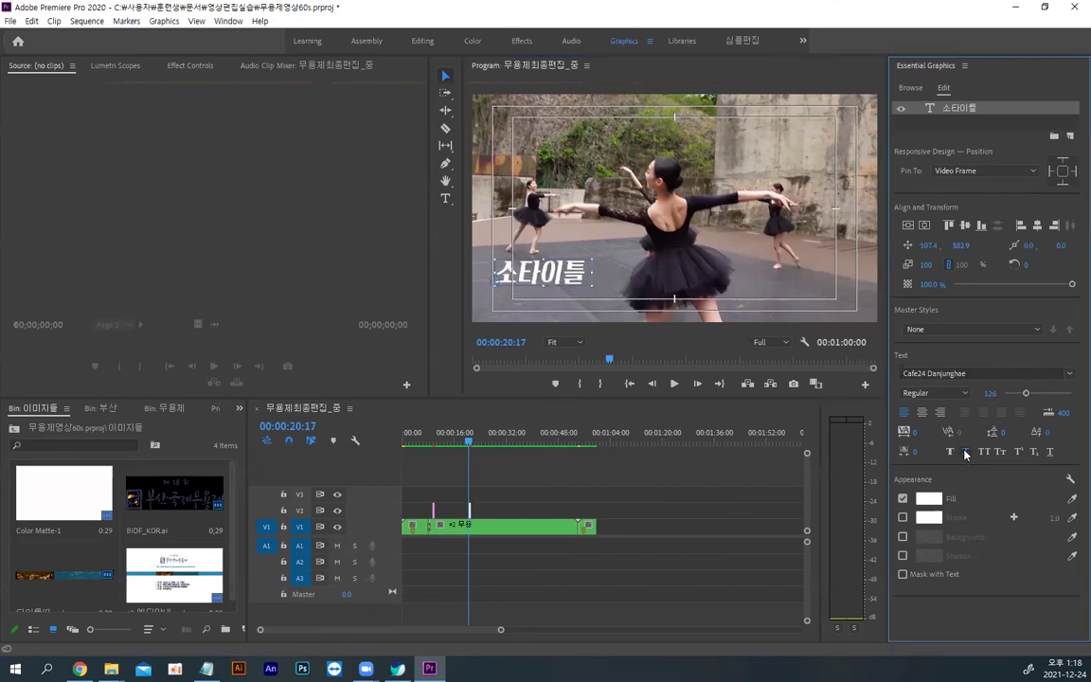
{"action": "left_click_drag", "start_coordinate": [550, 277], "coordinate": [551, 277]}
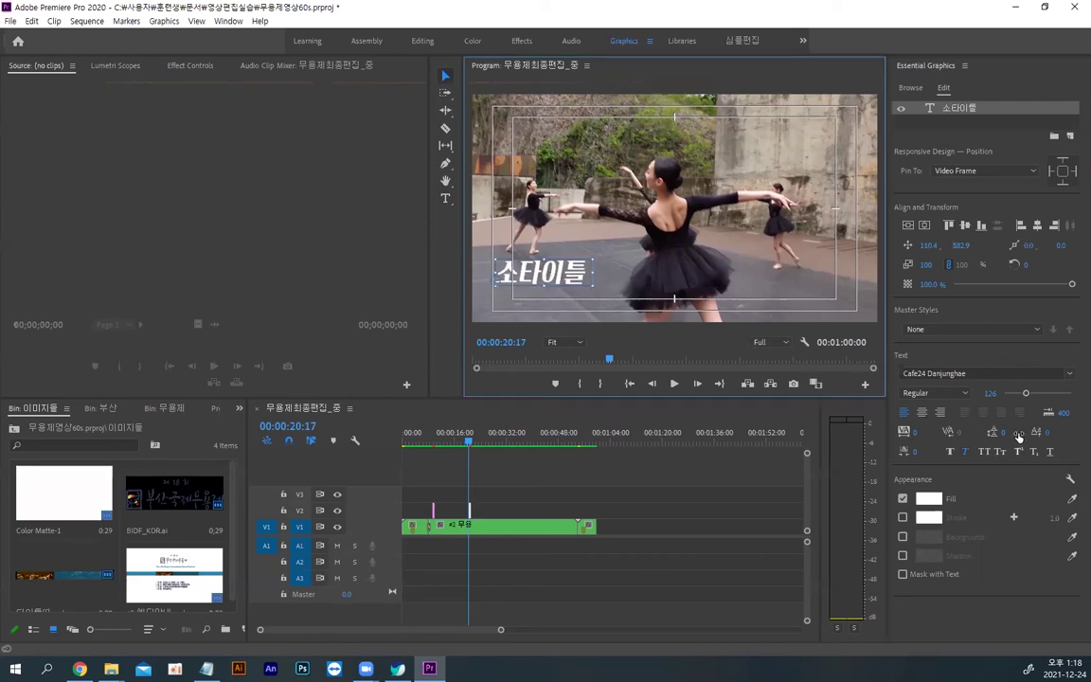
{"action": "left_click_drag", "start_coordinate": [1026, 393], "coordinate": [1019, 396]}
{"action": "left_click", "coordinate": [903, 517]}
{"action": "left_click_drag", "start_coordinate": [1053, 517], "coordinate": [1075, 517]}
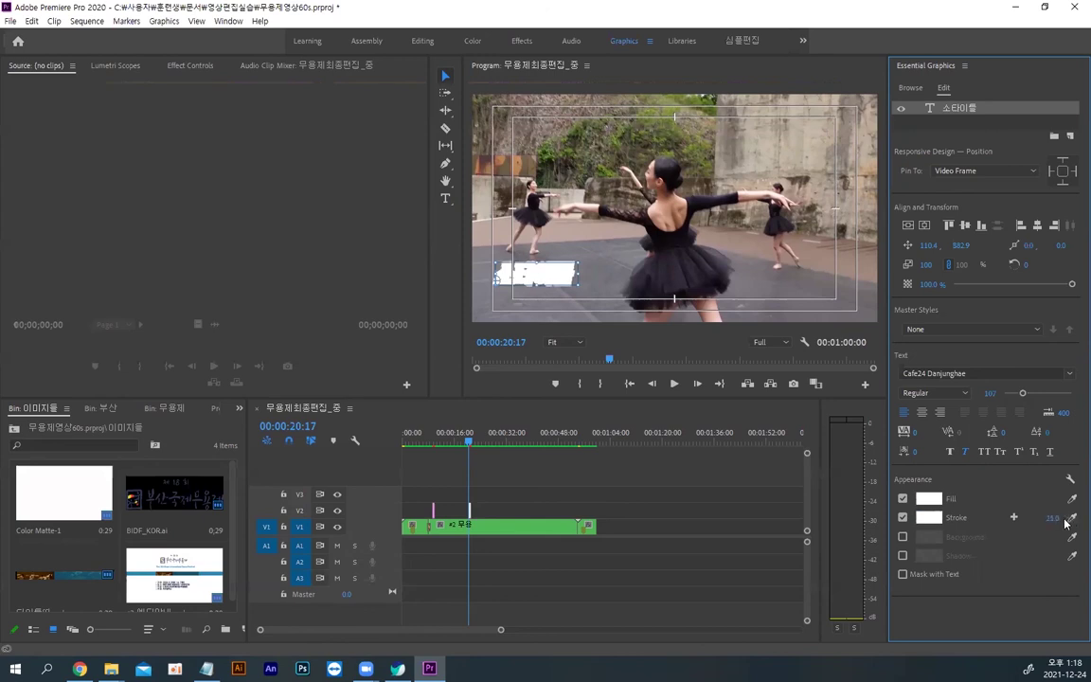
Step: Color the 소타이틀 stroke dark blue, 1C4769
{"action": "left_click", "coordinate": [936, 517]}
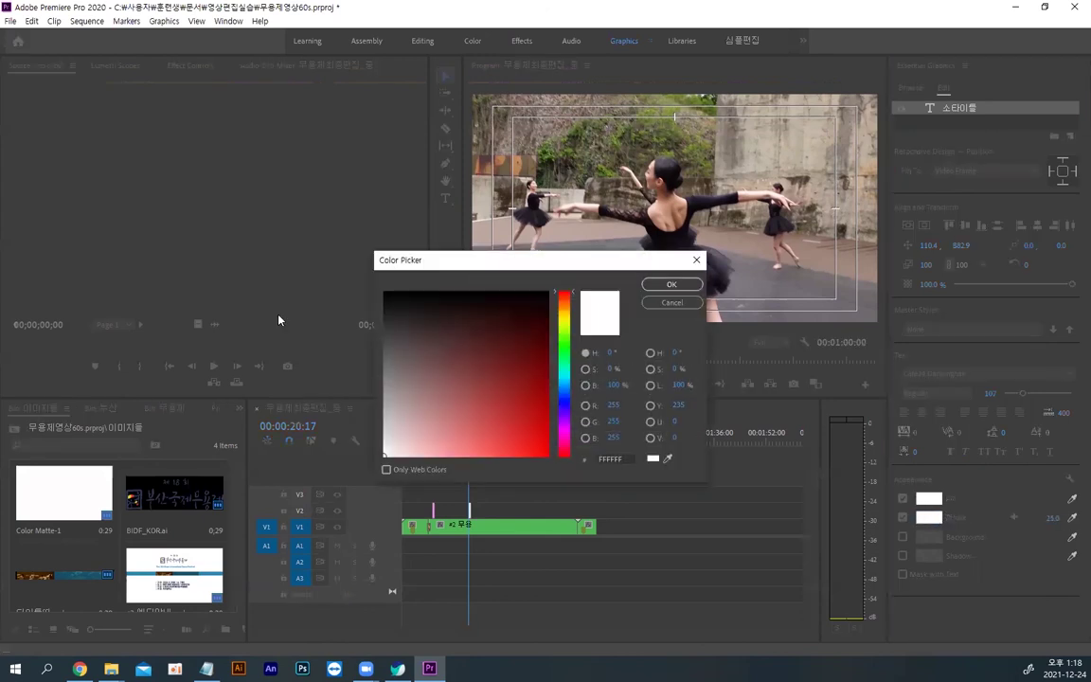
{"action": "left_click", "coordinate": [393, 316]}
{"action": "mouse_move", "coordinate": [393, 316]}
{"action": "left_mouse_down"}
{"action": "mouse_move", "coordinate": [383, 310]}
{"action": "mouse_move", "coordinate": [507, 310]}
{"action": "mouse_move", "coordinate": [460, 332]}
{"action": "left_mouse_up"}
{"action": "left_click", "coordinate": [556, 387]}
{"action": "left_click", "coordinate": [503, 359]}
{"action": "left_click_drag", "start_coordinate": [503, 359], "coordinate": [504, 359]}
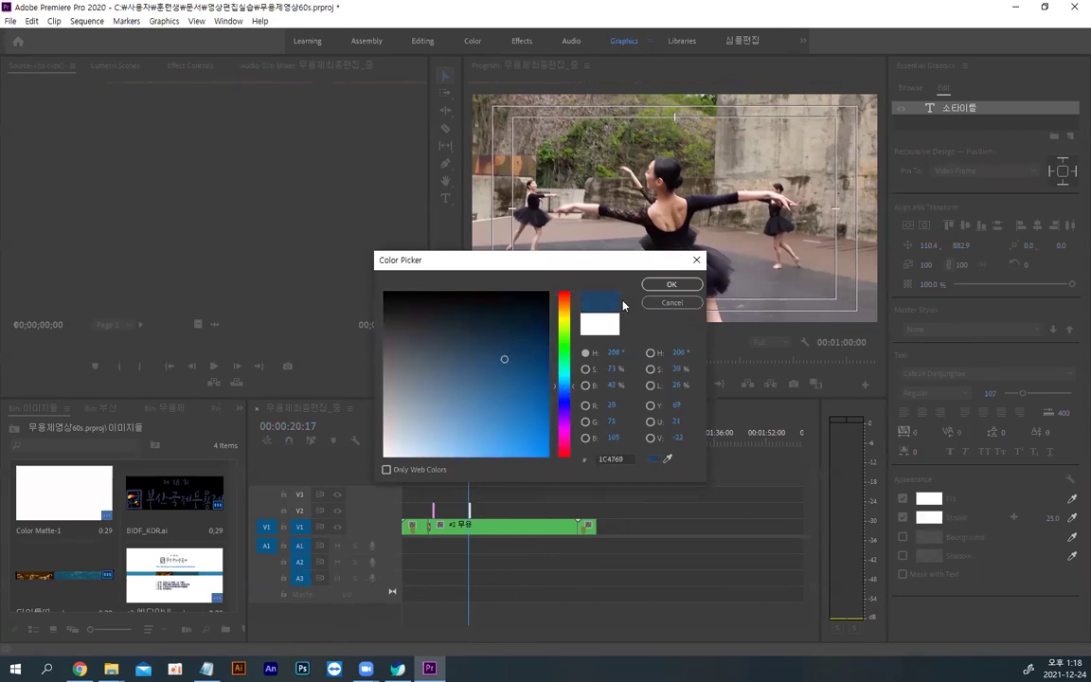
{"action": "left_click", "coordinate": [670, 285]}
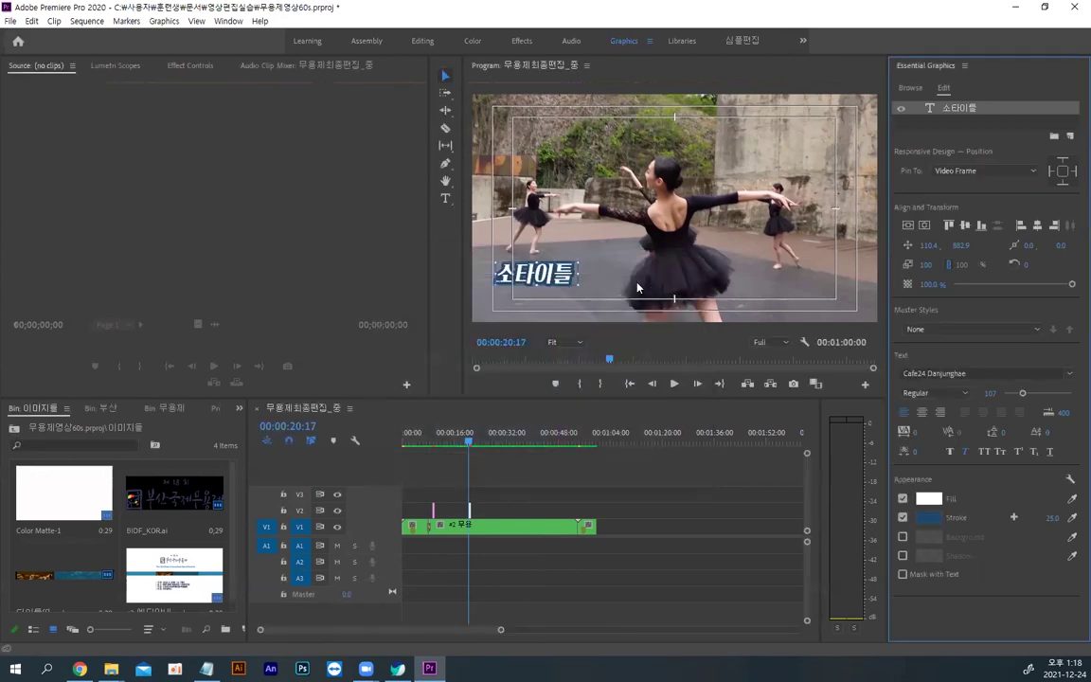
Step: Set the 소타이틀 stroke to near-black 1B1B1B and move the text to about 129.3, 873.9
{"action": "left_click", "coordinate": [929, 518]}
{"action": "left_click_drag", "start_coordinate": [414, 306], "coordinate": [382, 308]}
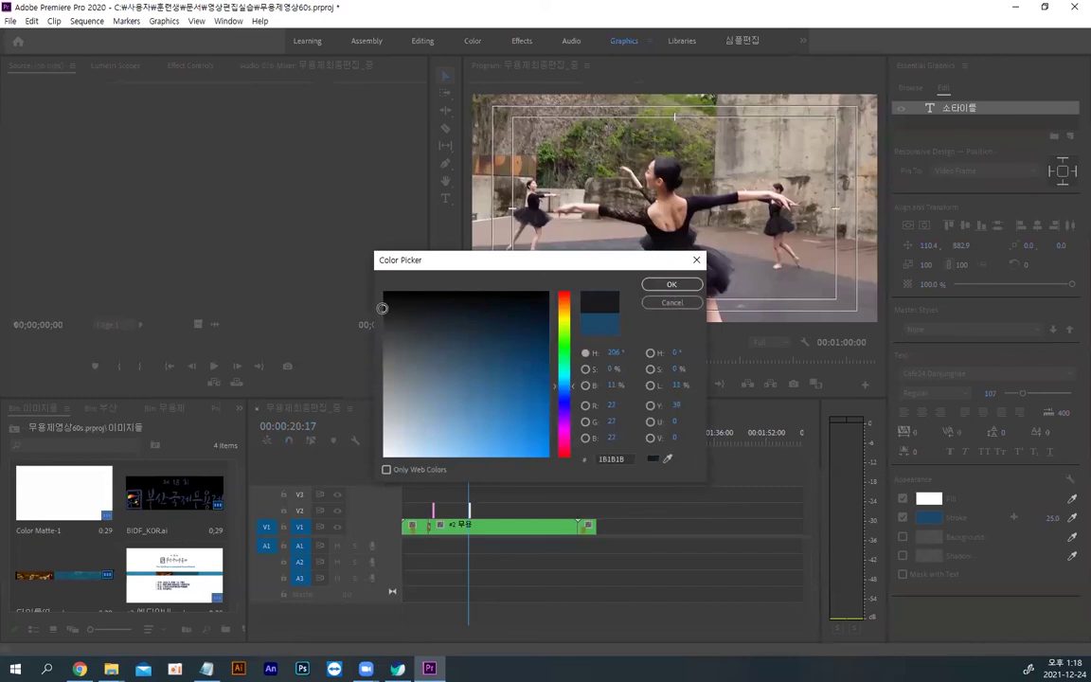
{"action": "left_click", "coordinate": [653, 284]}
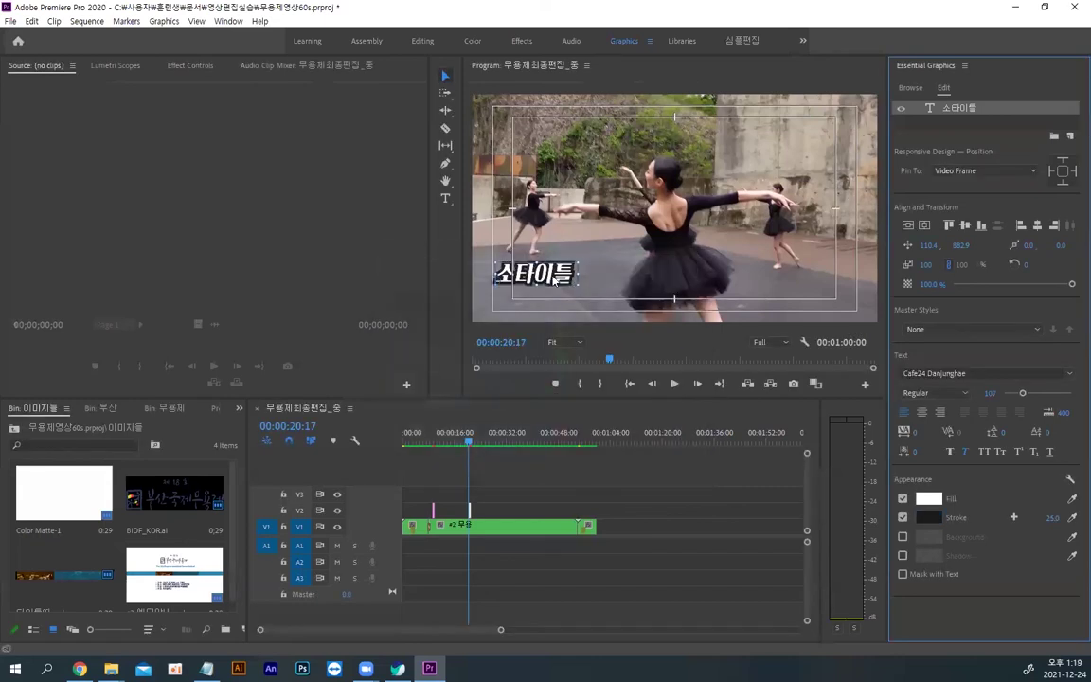
{"action": "left_click_drag", "start_coordinate": [555, 281], "coordinate": [559, 277]}
Step: Add the text 작은 설명 입력 below 소타이틀 at size 73 and place it at about 113.1, 987.0
{"action": "left_click", "coordinate": [448, 199]}
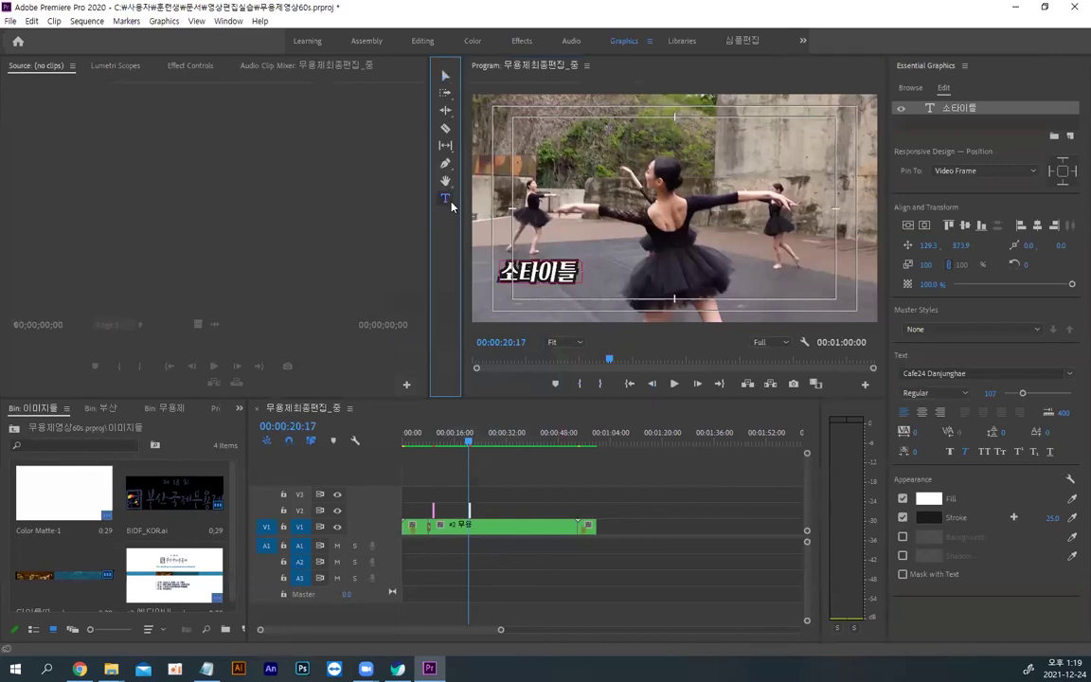
{"action": "left_click", "coordinate": [505, 301]}
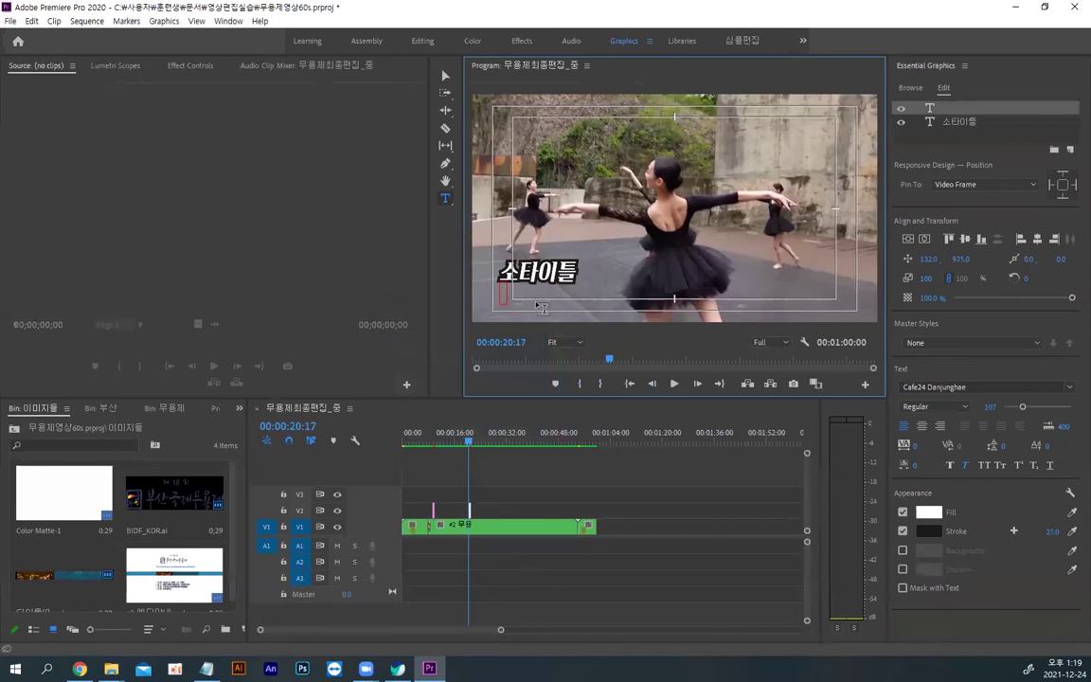
{"action": "type", "text": "작은"}
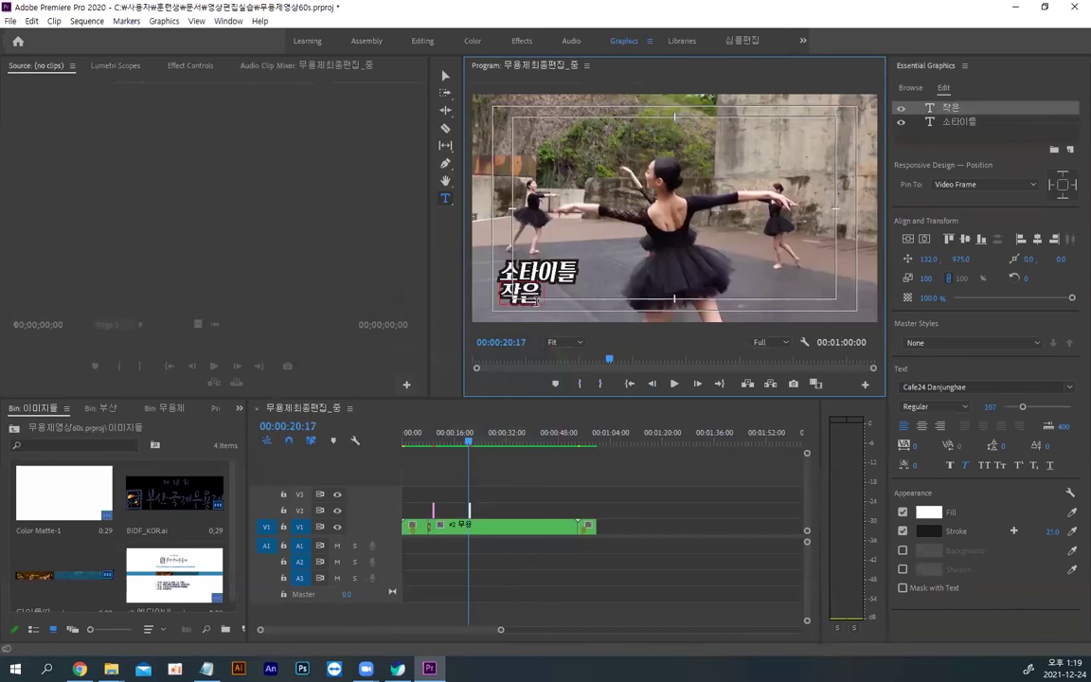
{"action": "type", "text": " 설명 입력"}
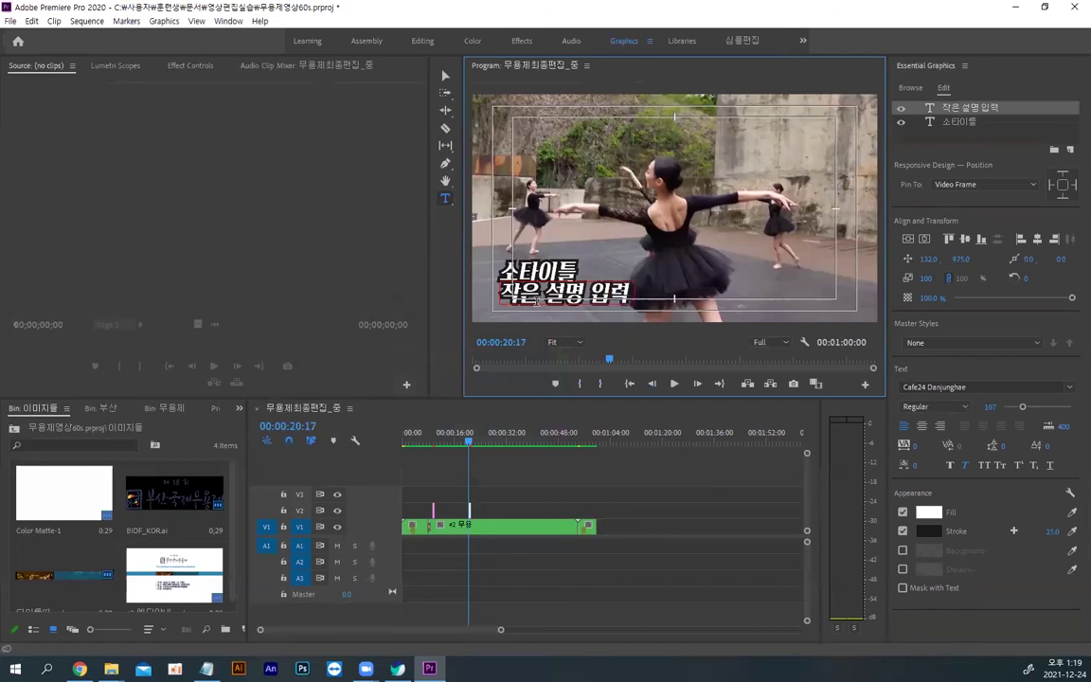
{"action": "left_click", "coordinate": [445, 75]}
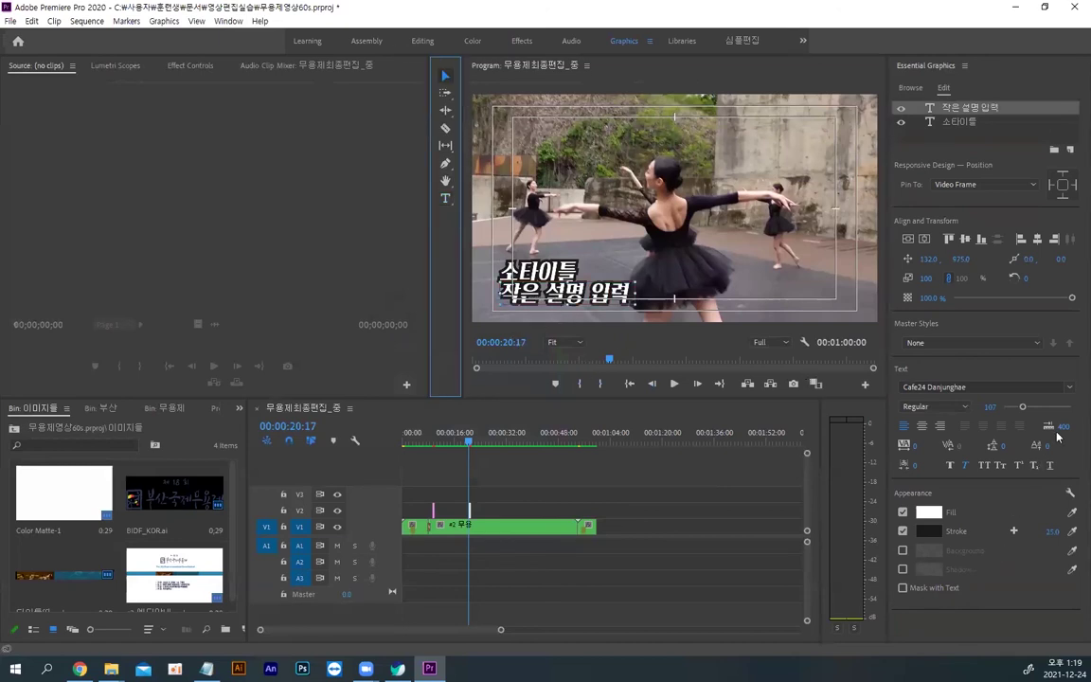
{"action": "left_click_drag", "start_coordinate": [1023, 408], "coordinate": [1016, 407]}
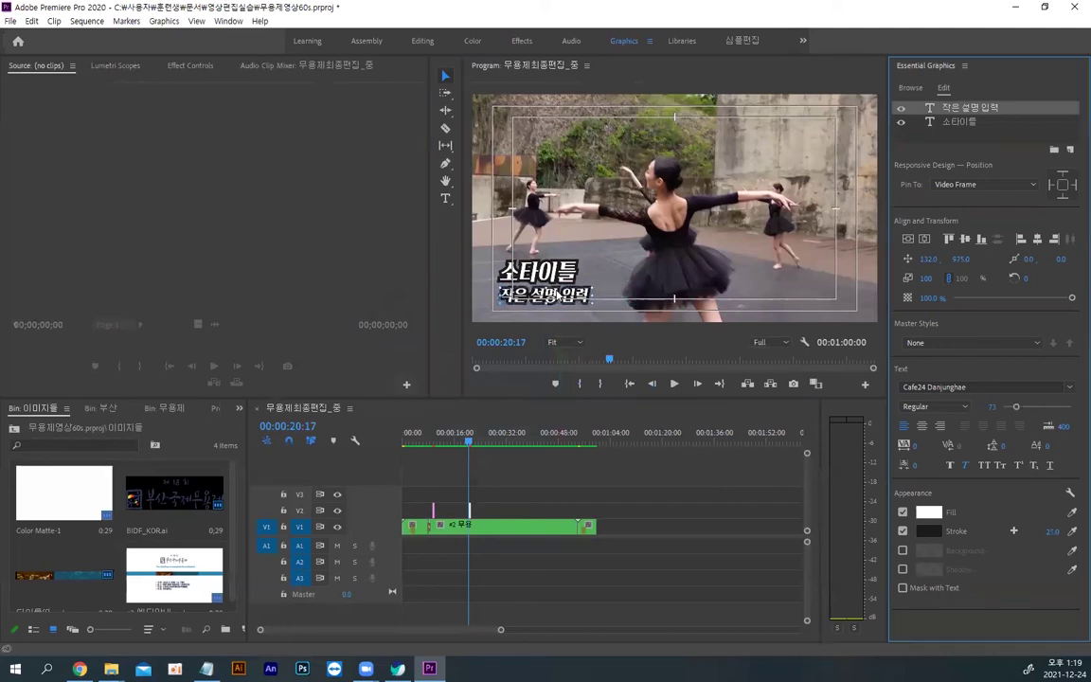
{"action": "left_click_drag", "start_coordinate": [566, 297], "coordinate": [562, 299]}
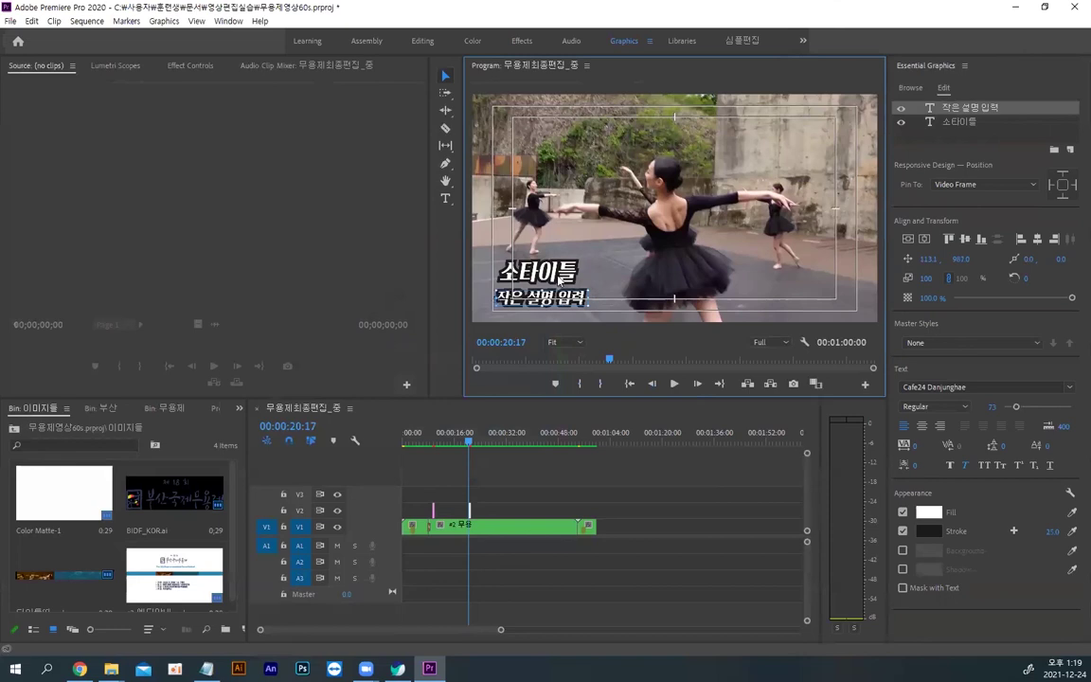
Step: Reduce 작은 설명 입력 to size 54 and set its font to KoPubDotum Bold
{"action": "left_click", "coordinate": [503, 249]}
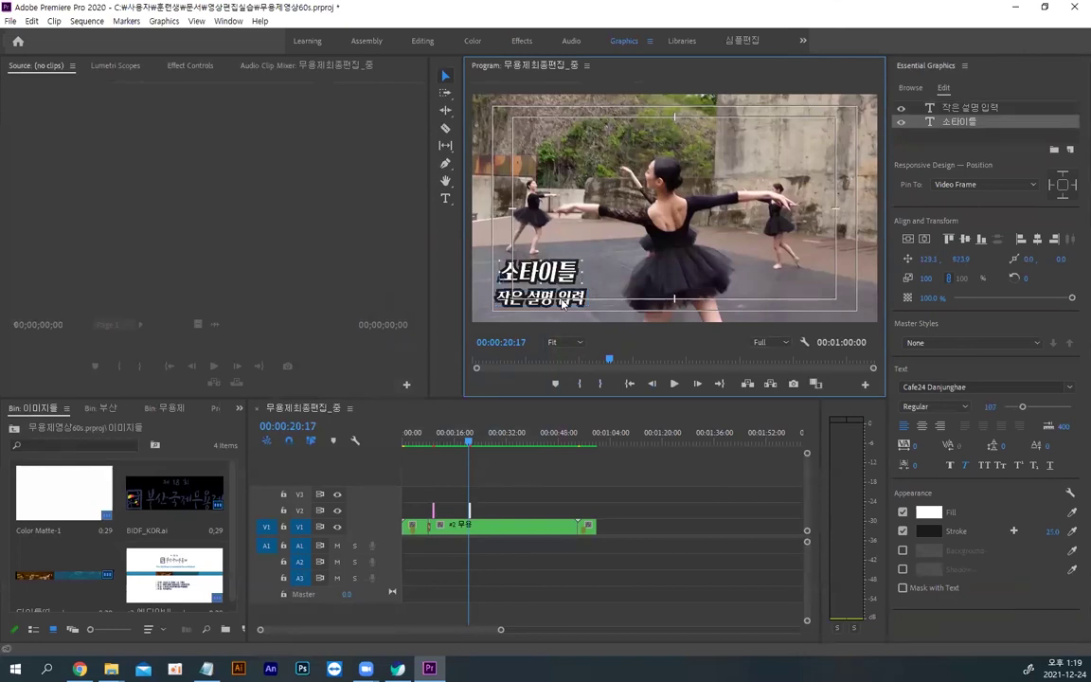
{"action": "left_click", "coordinate": [562, 304]}
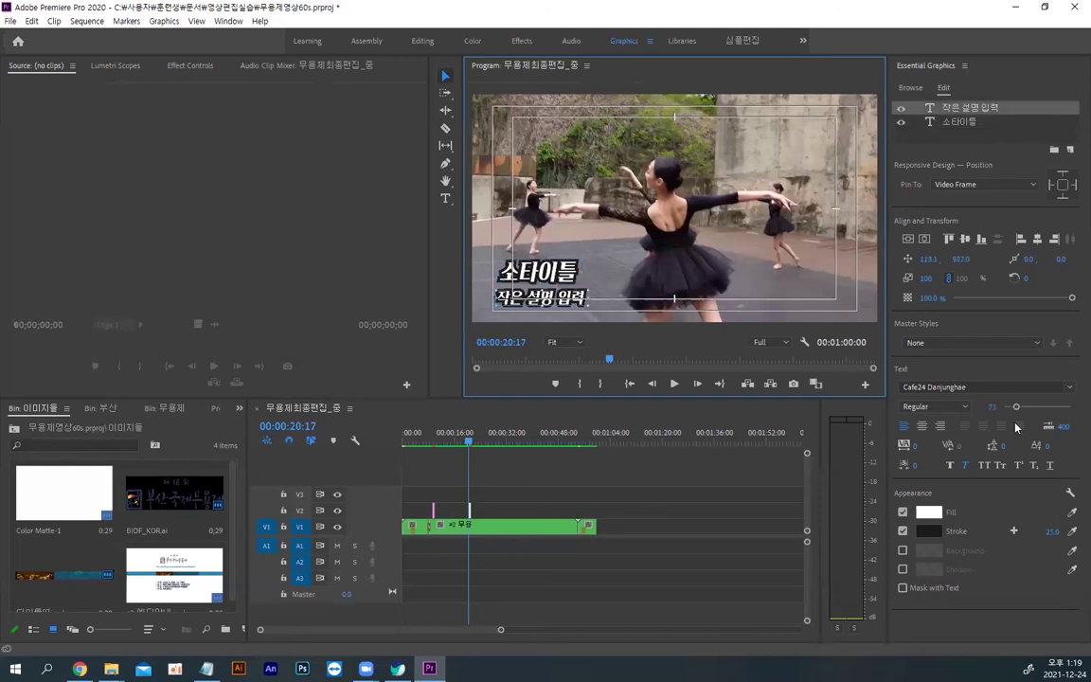
{"action": "left_click_drag", "start_coordinate": [1015, 406], "coordinate": [1012, 408]}
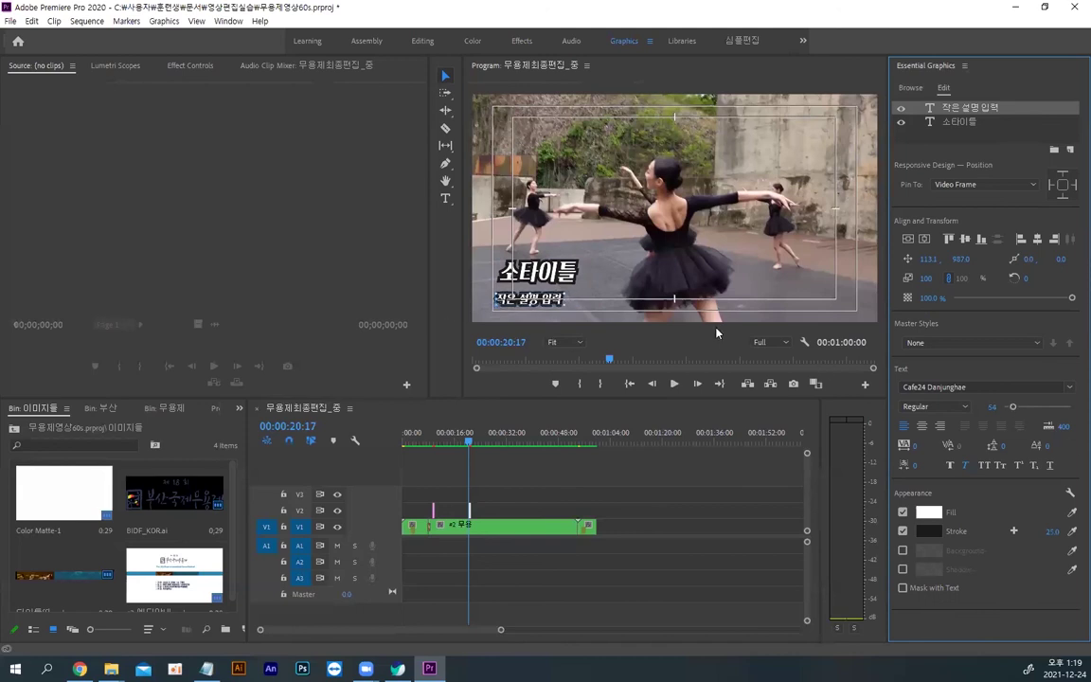
{"action": "left_click", "coordinate": [1069, 386]}
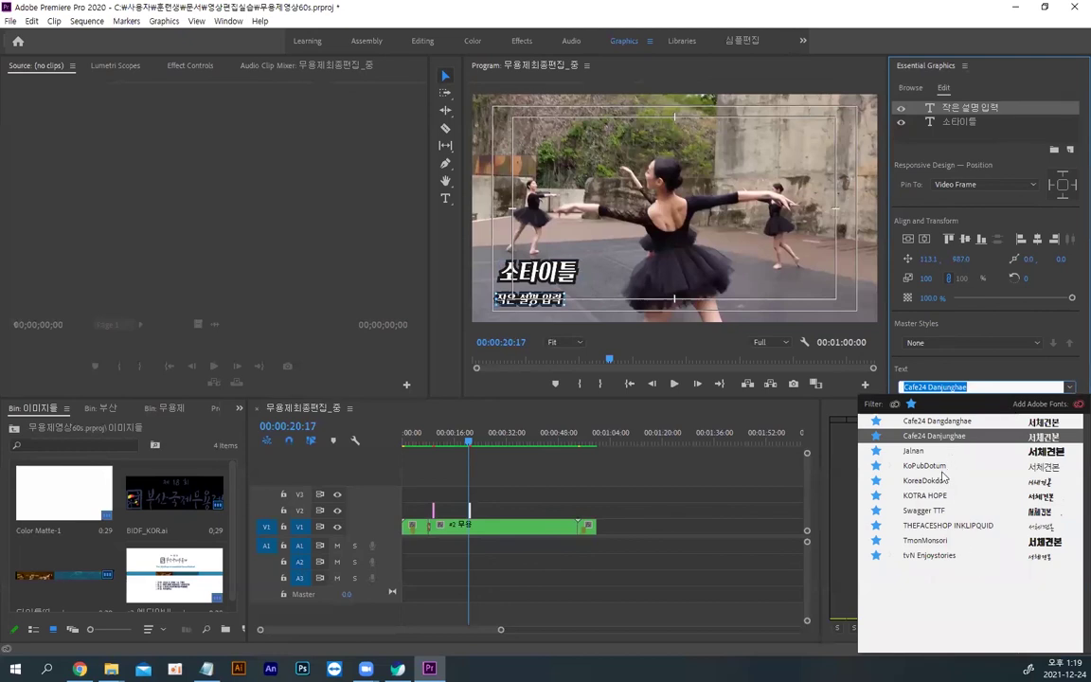
{"action": "left_click", "coordinate": [931, 466]}
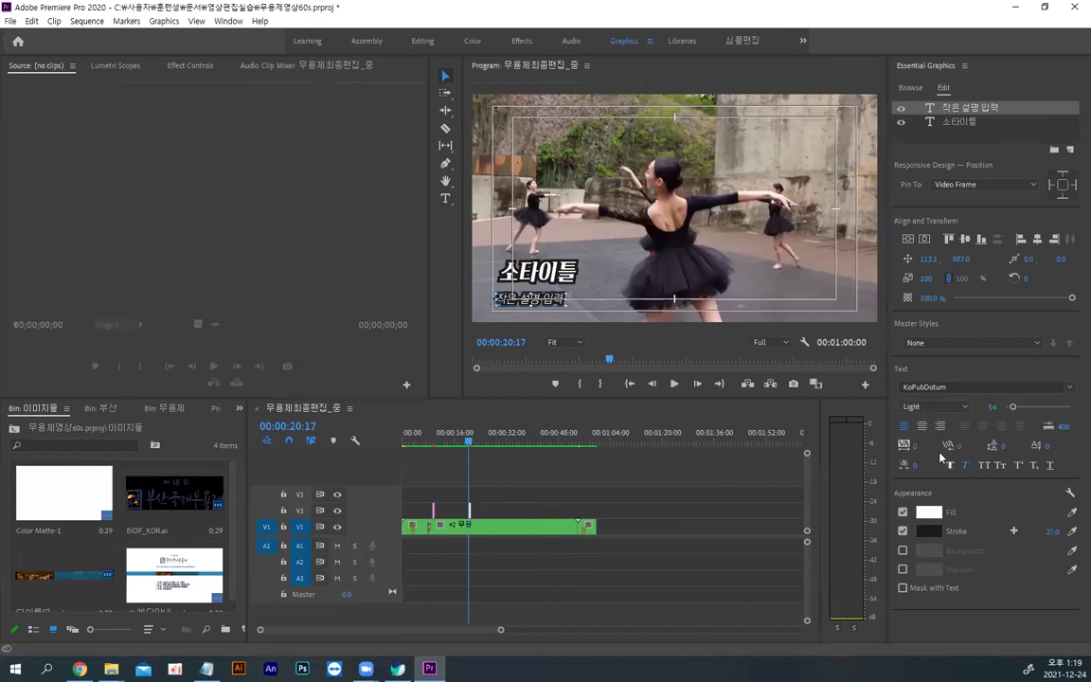
{"action": "left_click", "coordinate": [926, 407]}
{"action": "left_click", "coordinate": [922, 444]}
Step: Nudge 소타이틀 to about 111.4, 876.9 and 작은 설명 입력 to about 113.1, 990.0
{"action": "left_click", "coordinate": [609, 297]}
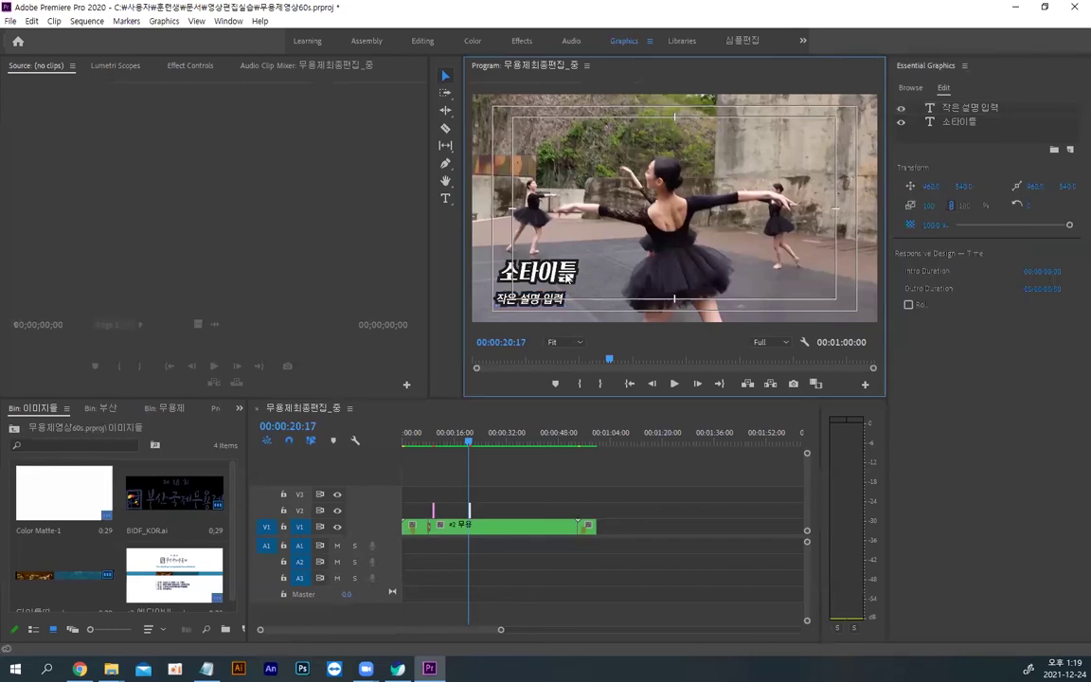
{"action": "left_click", "coordinate": [530, 271]}
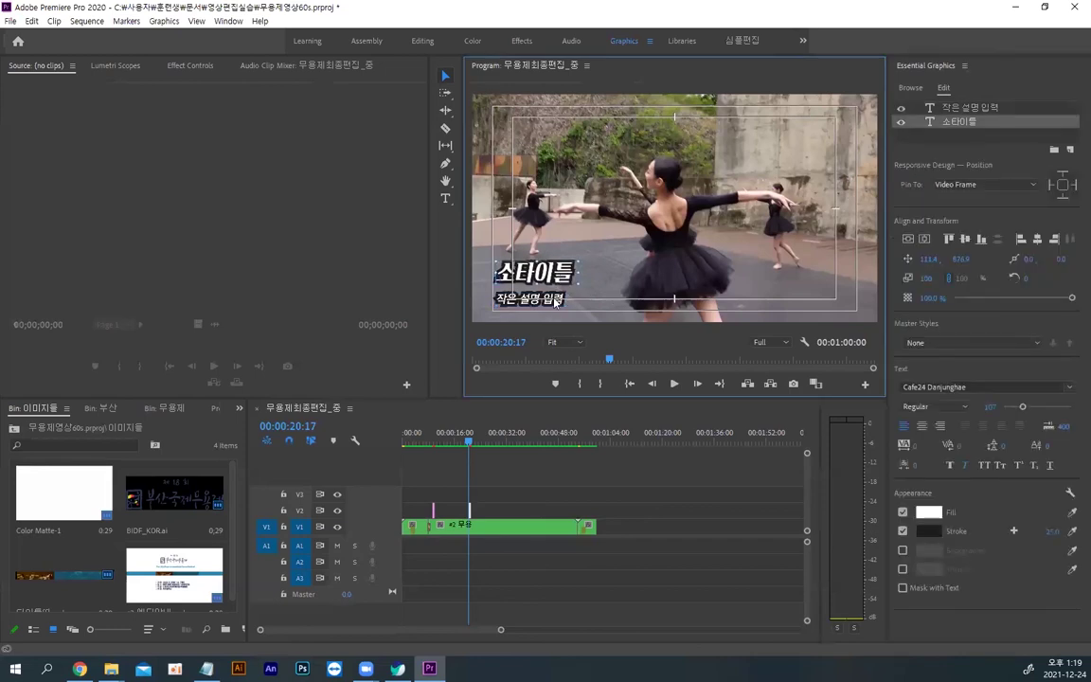
{"action": "left_click", "coordinate": [557, 299]}
Step: Replace the stroke on 작은 설명 입력 with a background, slightly increasing the background's opacity and size
{"action": "left_click", "coordinate": [904, 532]}
{"action": "left_click", "coordinate": [904, 551]}
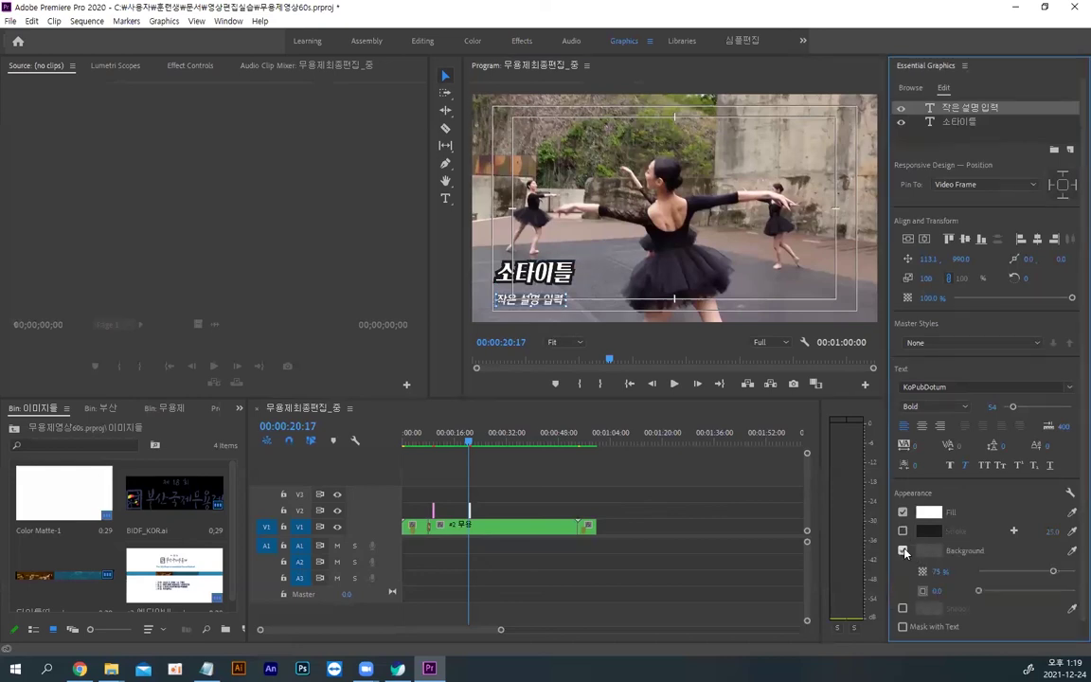
{"action": "left_click_drag", "start_coordinate": [1055, 572], "coordinate": [1064, 572]}
{"action": "left_click_drag", "start_coordinate": [981, 592], "coordinate": [986, 592]}
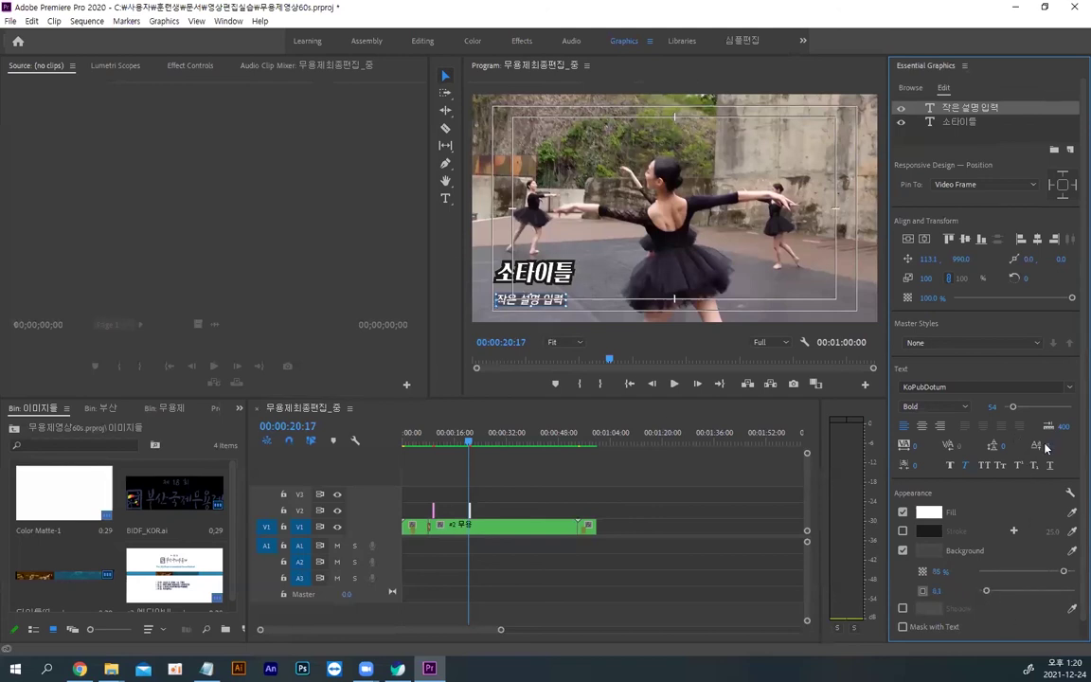
{"action": "left_click", "coordinate": [586, 281]}
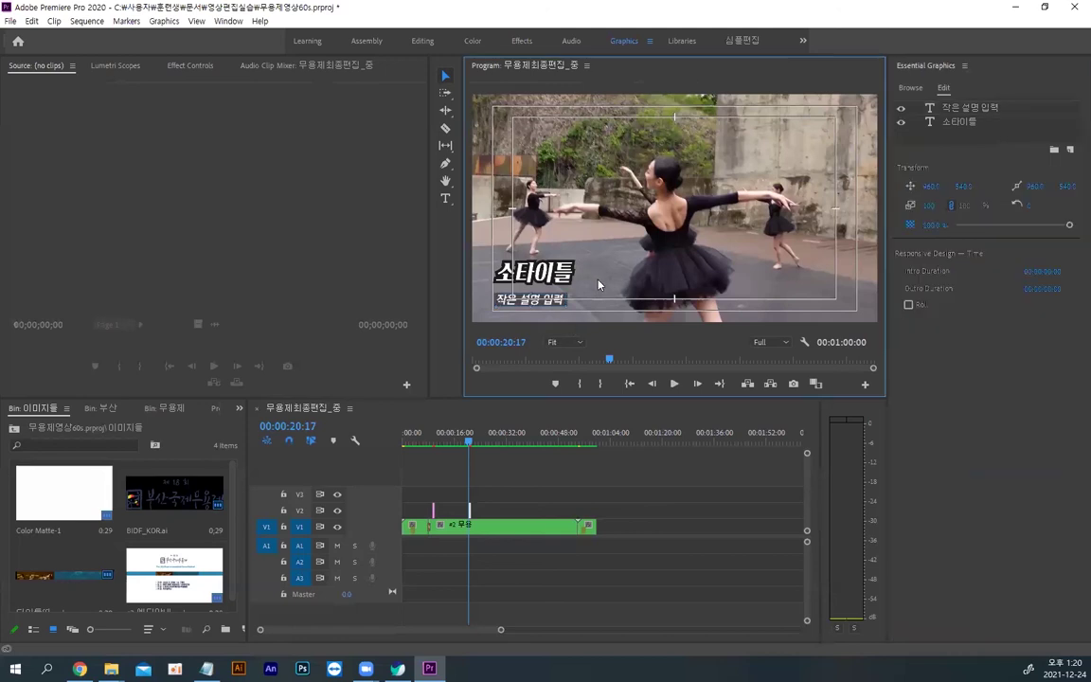
Step: Shift both texts slightly right together, lower 소타이틀 to about 129.3, 894.9, and select both layers
{"action": "left_click", "coordinate": [557, 303]}
{"action": "left_click", "coordinate": [535, 282], "text": "shift"}
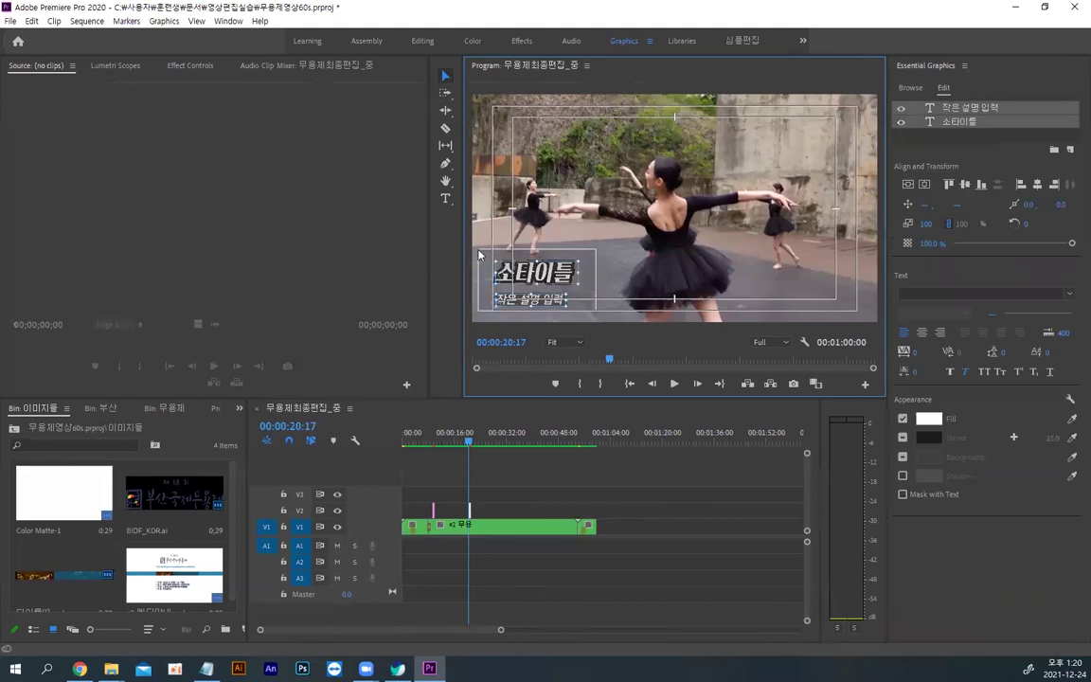
{"action": "left_click_drag", "start_coordinate": [548, 270], "coordinate": [552, 271]}
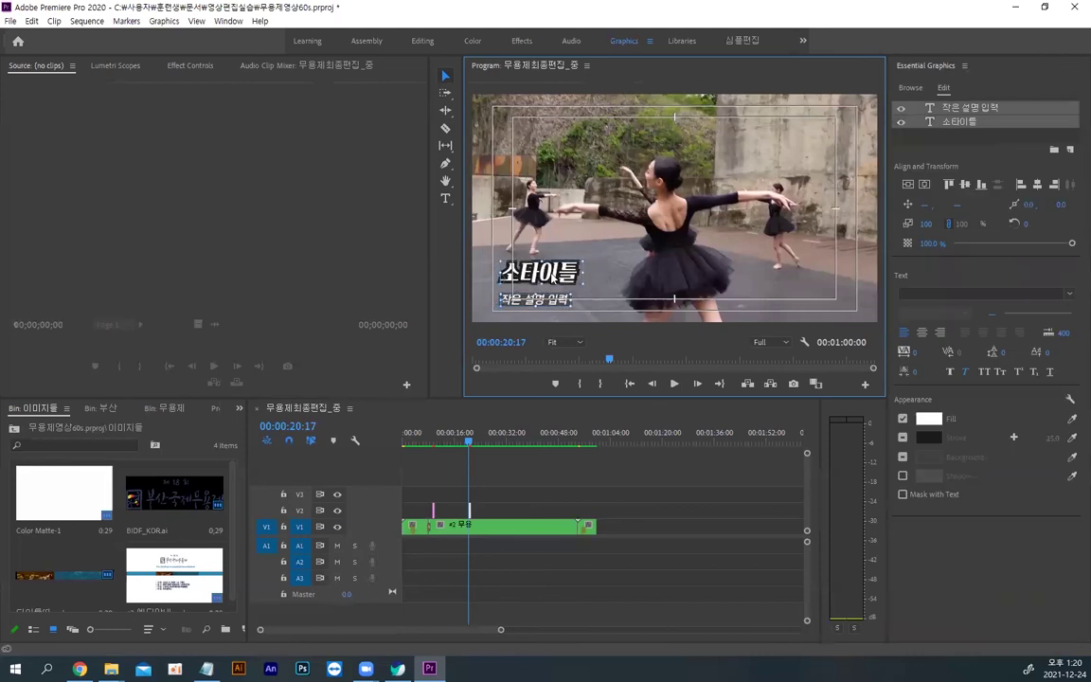
{"action": "left_click", "coordinate": [502, 248]}
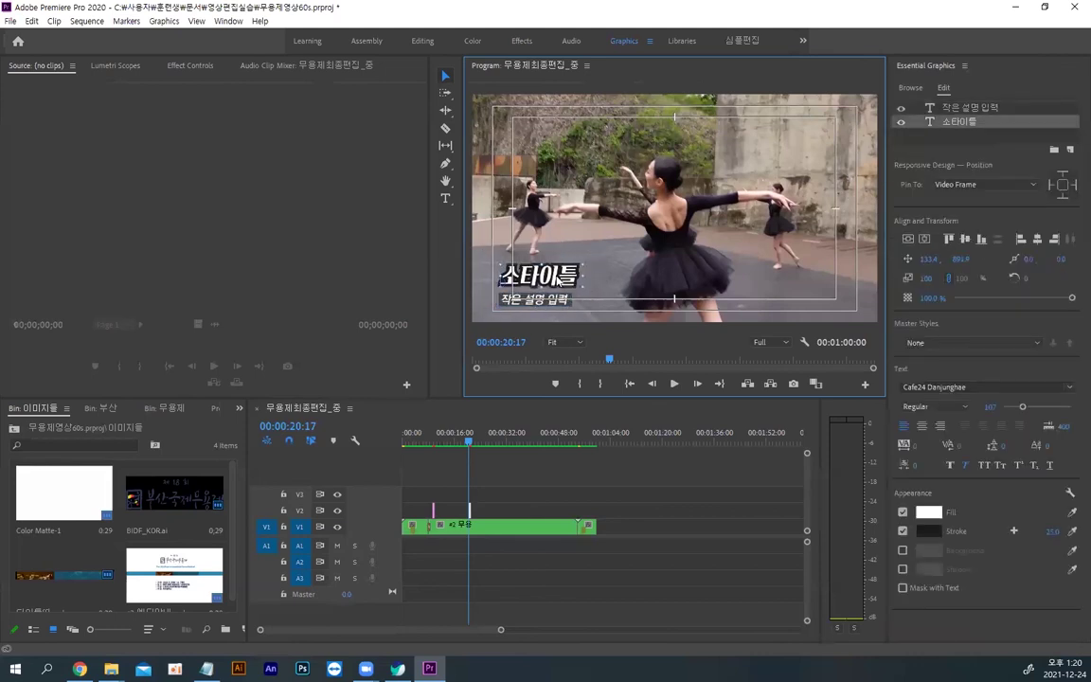
{"action": "left_click_drag", "start_coordinate": [510, 265], "coordinate": [509, 272]}
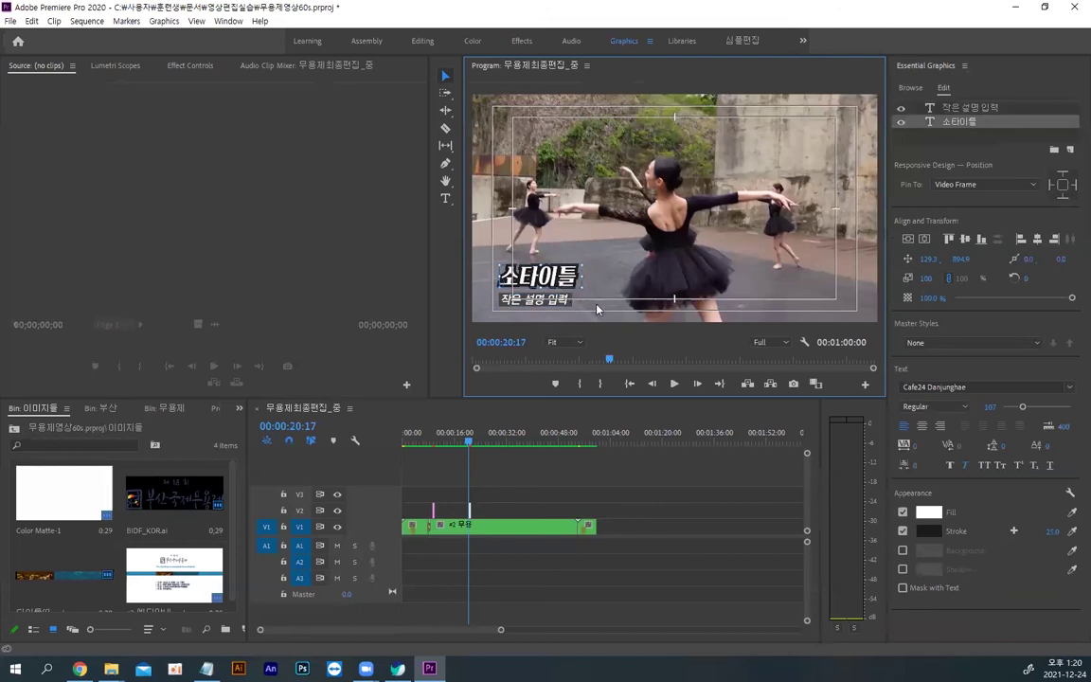
{"action": "left_click", "coordinate": [537, 299], "text": "shift"}
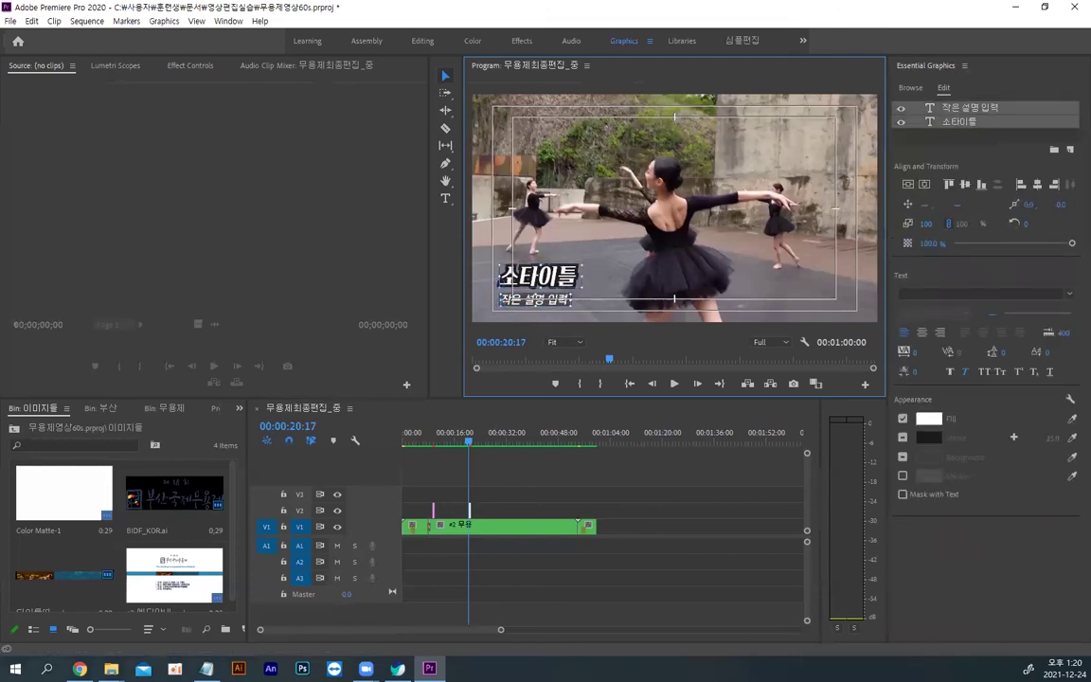
Step: Start exporting the subtitle graphic clip on V2 as a Motion Graphics template
{"action": "left_click", "coordinate": [484, 499]}
{"action": "key", "text": "="}
{"action": "key", "text": "="}
{"action": "key", "text": "="}
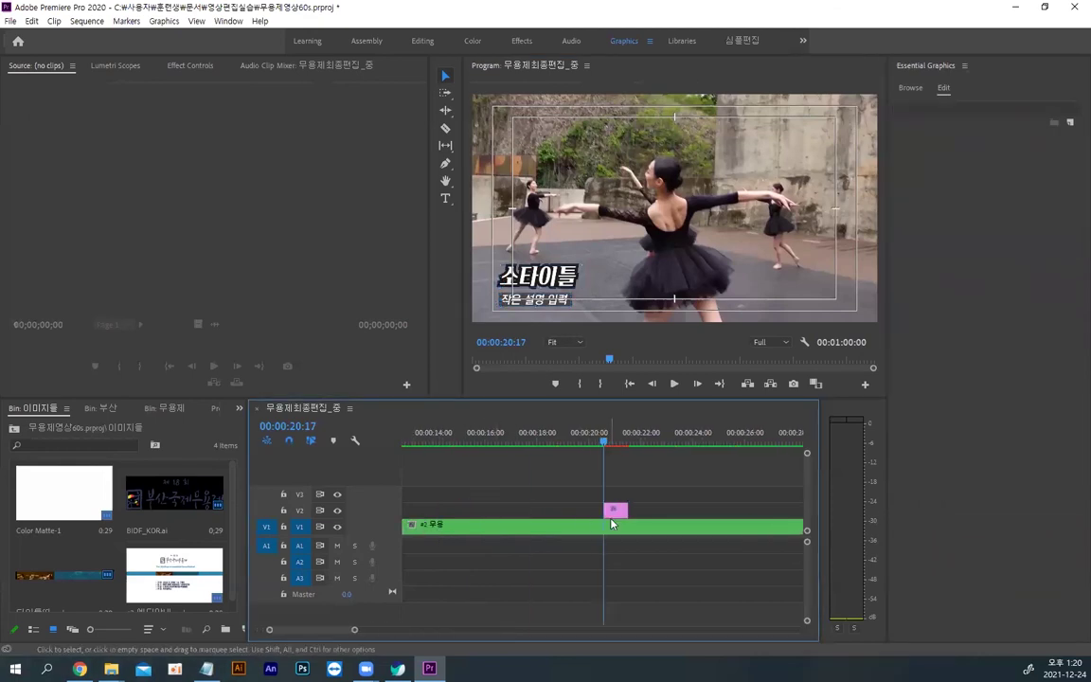
{"action": "left_click", "coordinate": [615, 511]}
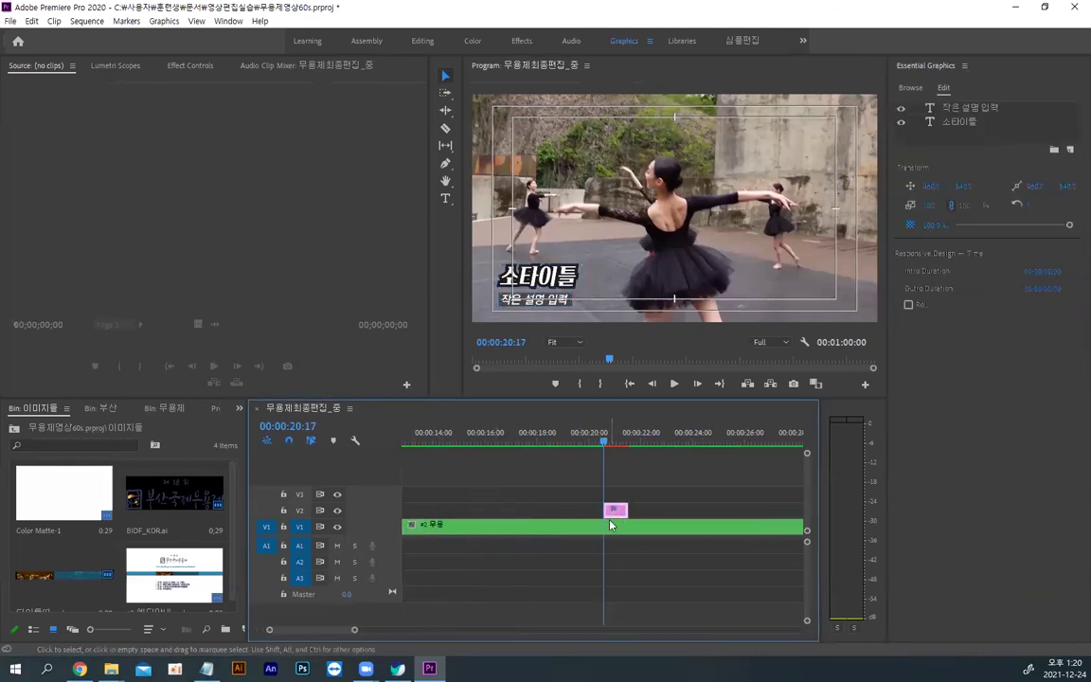
{"action": "left_click", "coordinate": [611, 442]}
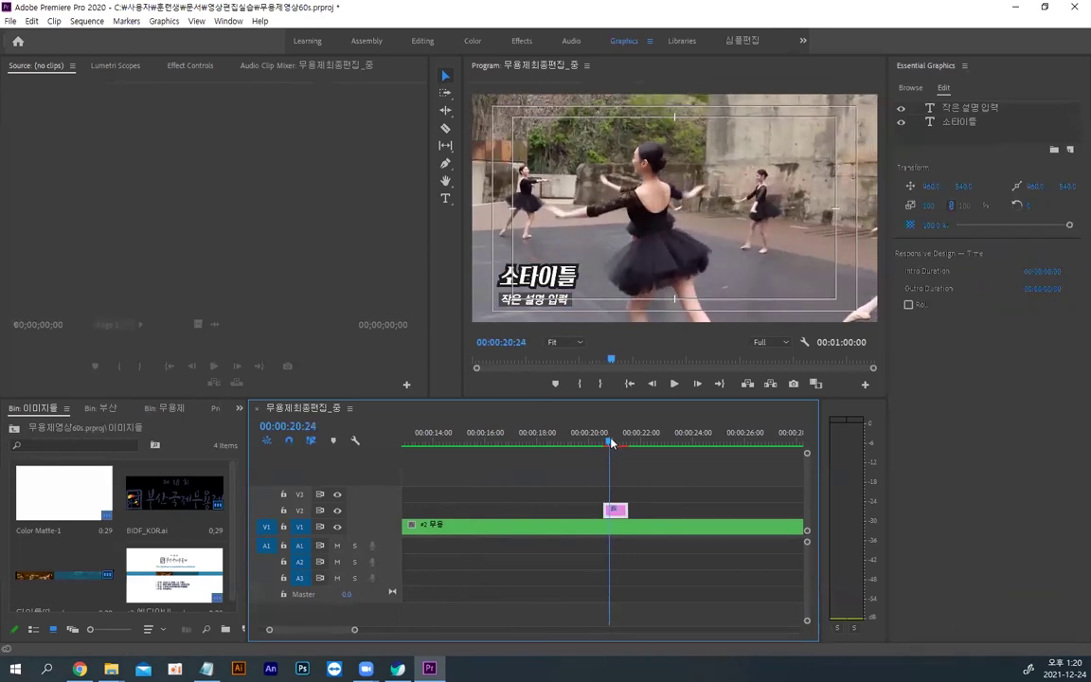
{"action": "right_click", "coordinate": [616, 514]}
{"action": "left_click", "coordinate": [620, 512]}
{"action": "key", "text": "equal"}
{"action": "key", "text": "equal"}
{"action": "key", "text": "equal"}
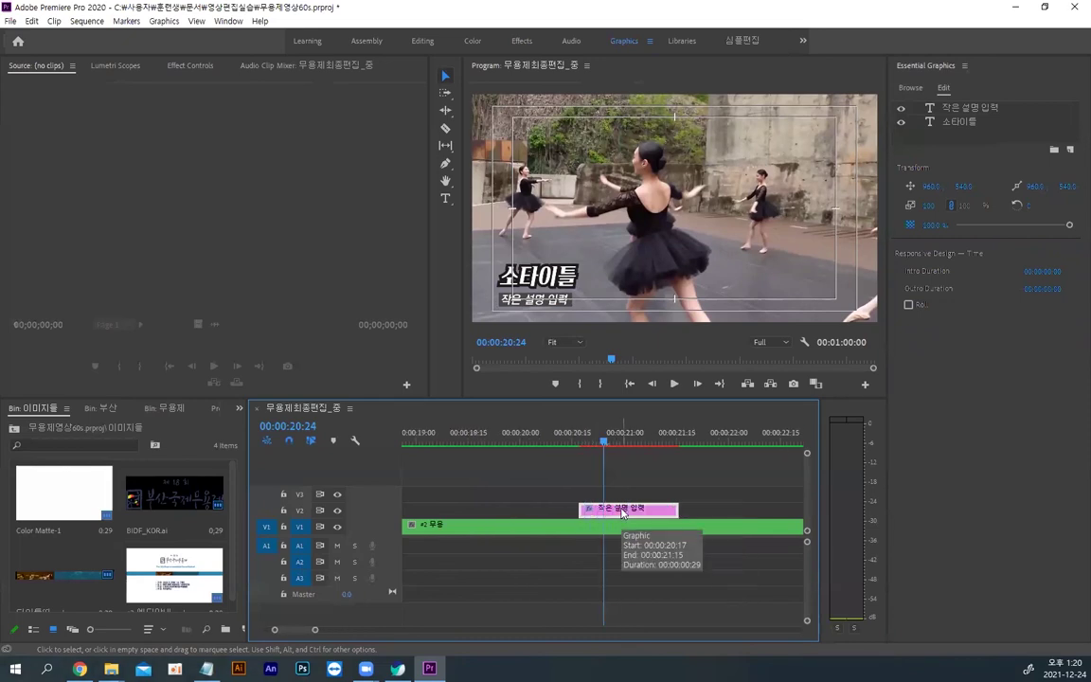
{"action": "left_click", "coordinate": [608, 444]}
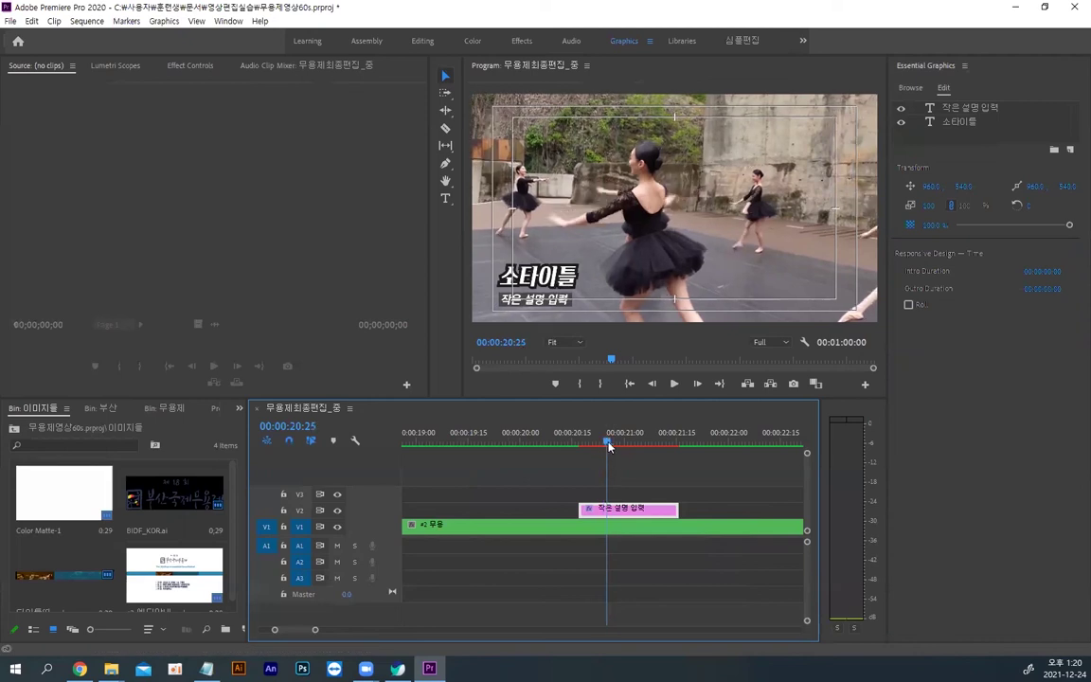
{"action": "right_click", "coordinate": [622, 511]}
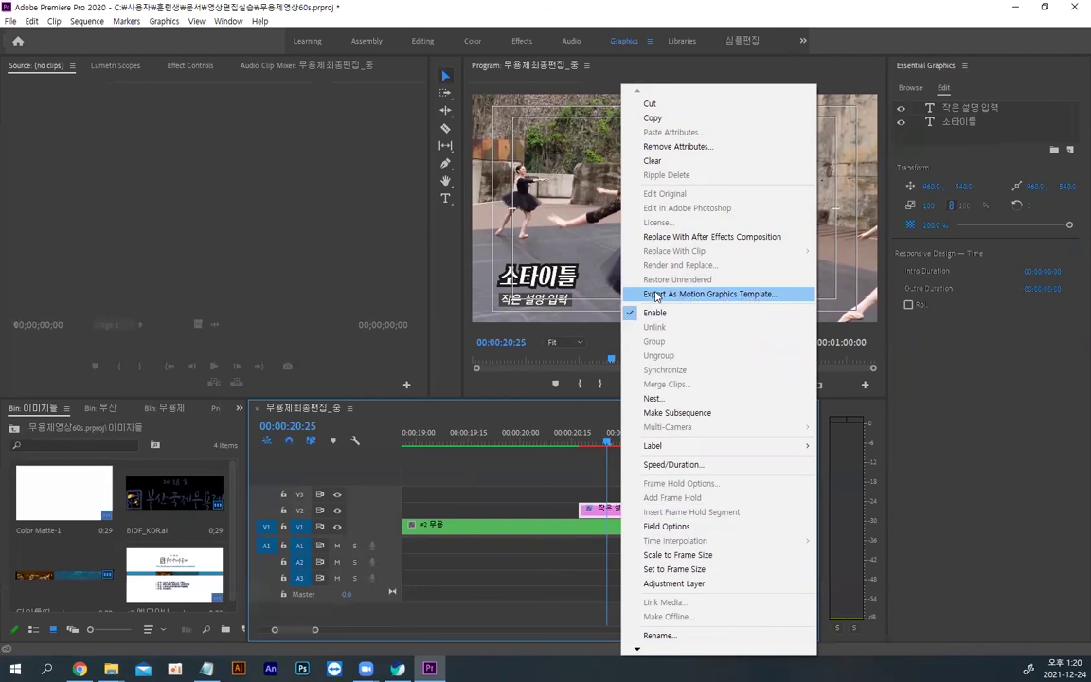
{"action": "left_click", "coordinate": [705, 297]}
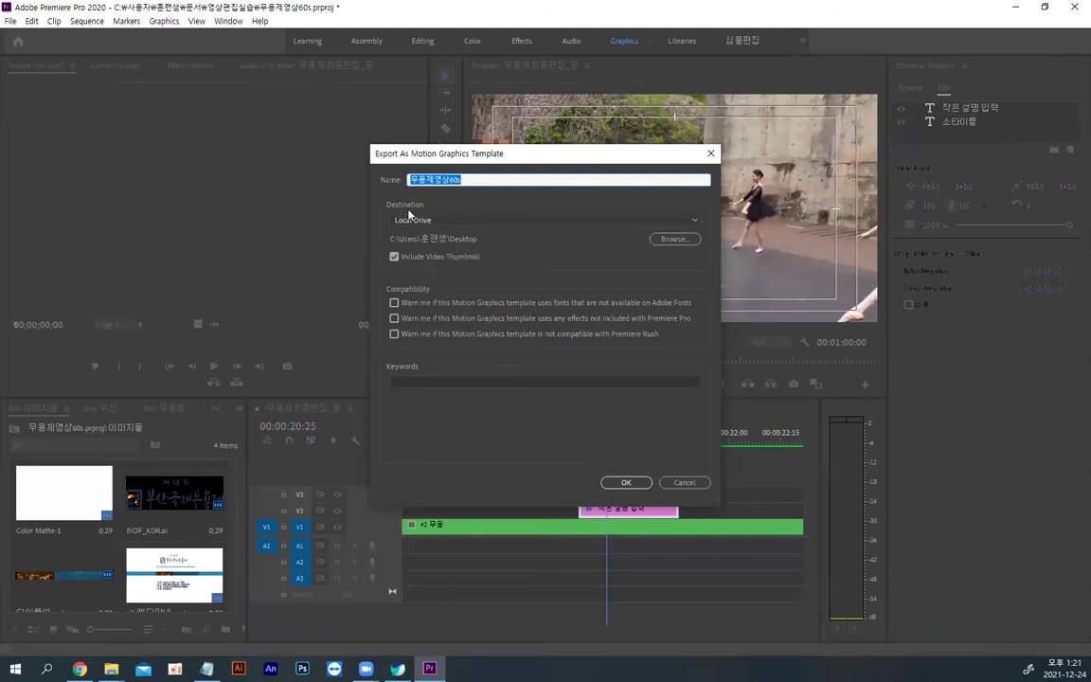
Step: Set the template's destination to Local Drive, in the 자료 folder inside 영상편집실습
{"action": "left_click", "coordinate": [484, 222]}
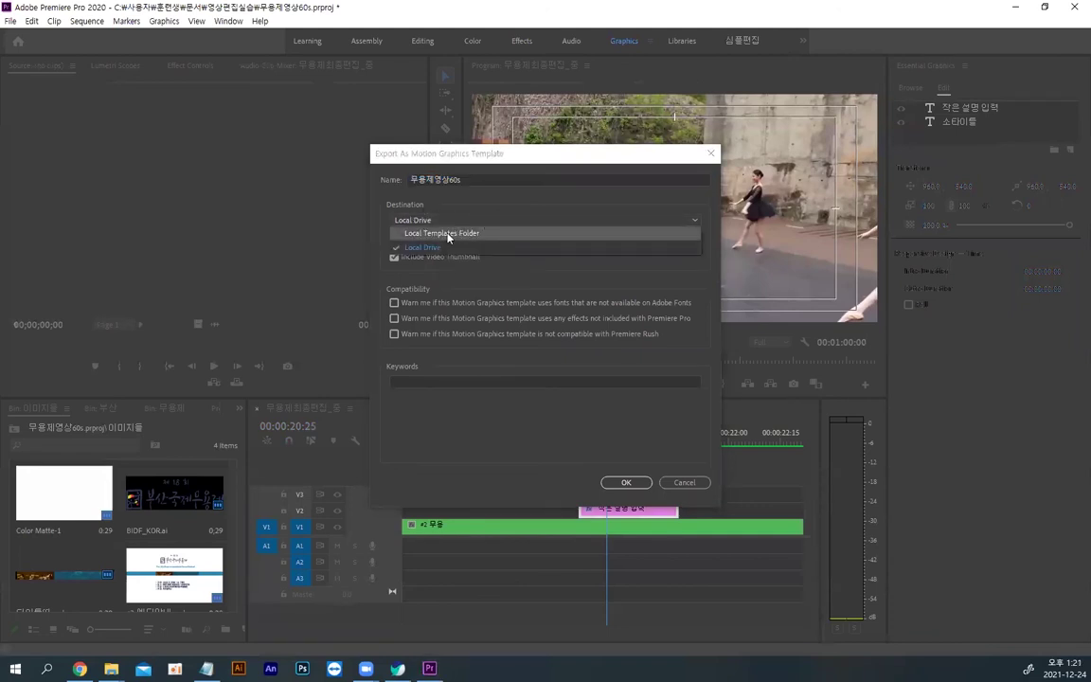
{"action": "left_click", "coordinate": [453, 233]}
{"action": "left_click", "coordinate": [454, 224]}
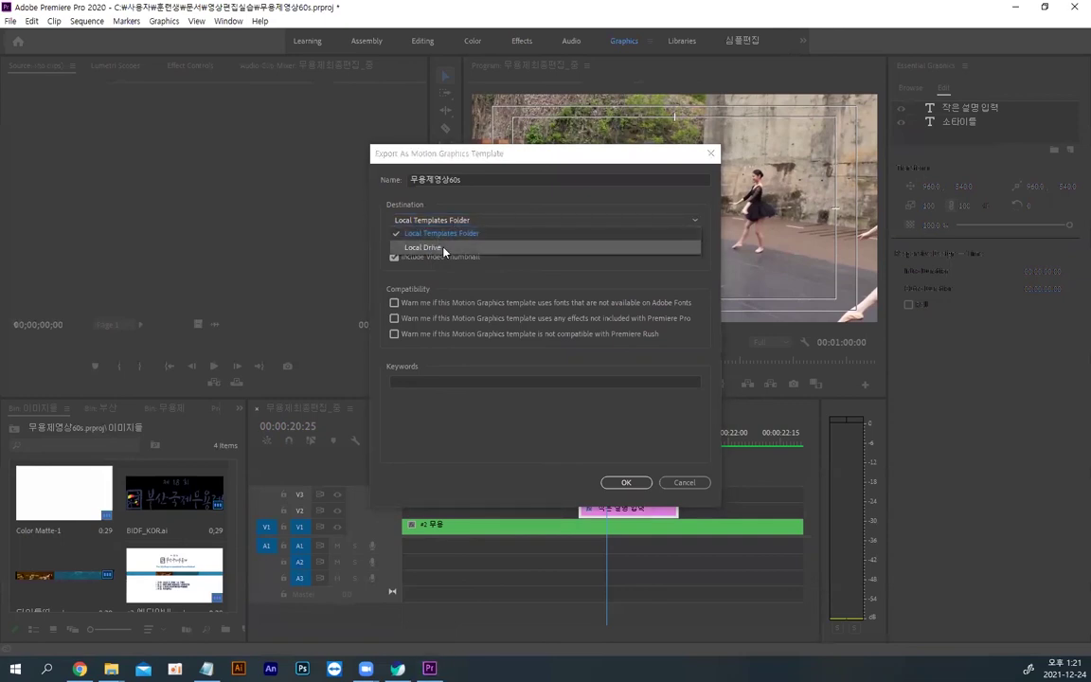
{"action": "left_click", "coordinate": [444, 247]}
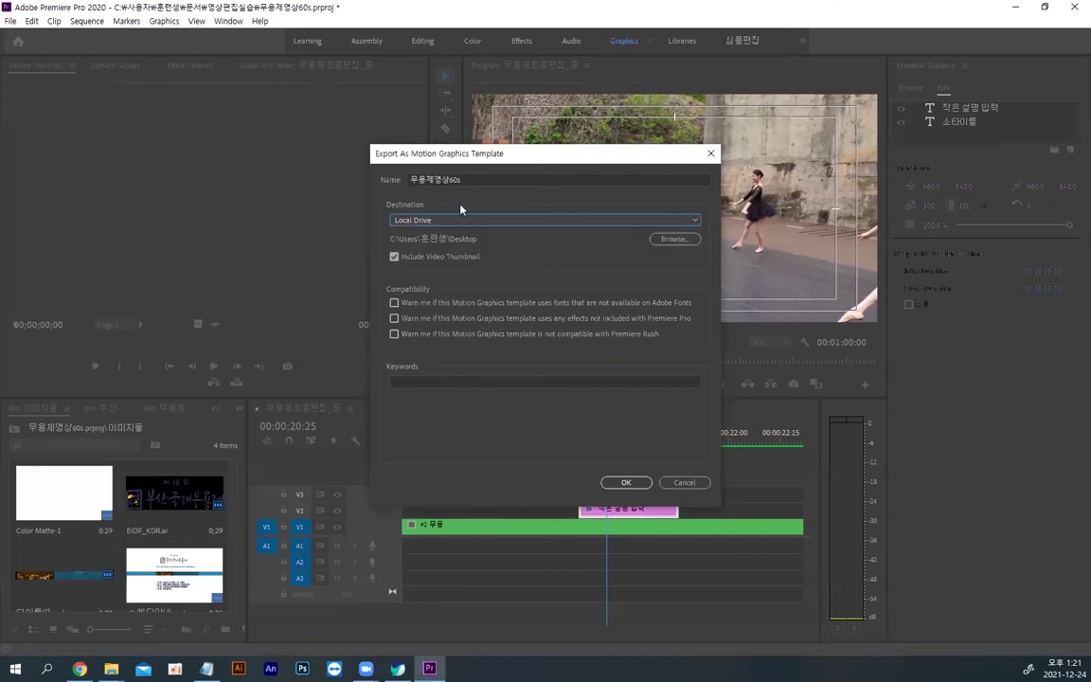
{"action": "left_click", "coordinate": [673, 239]}
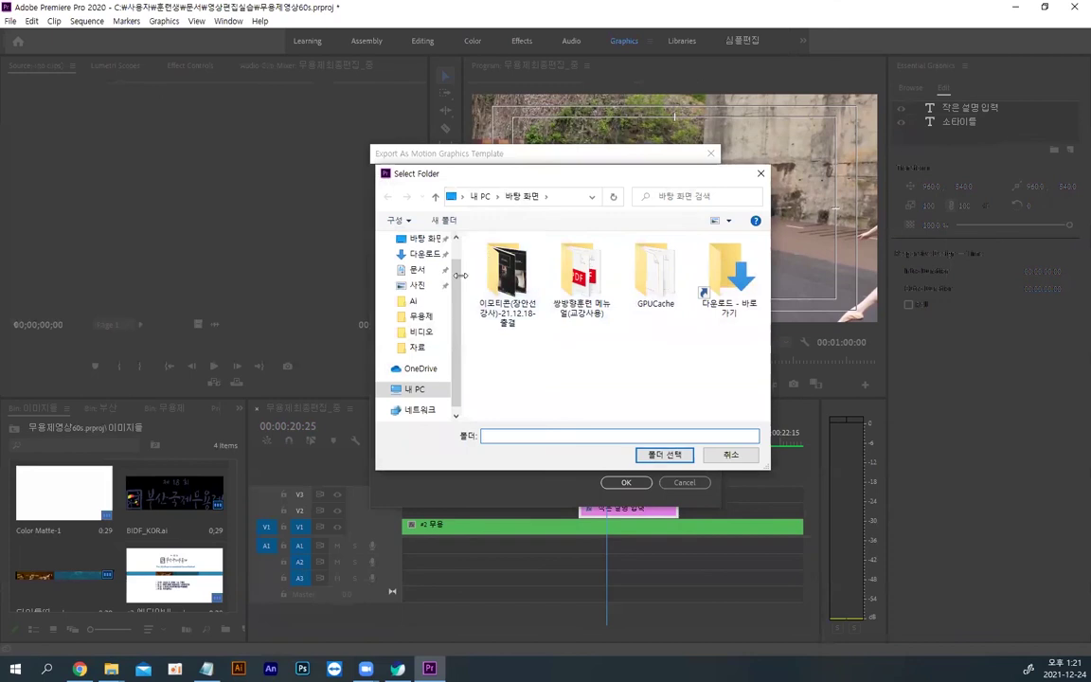
{"action": "left_click", "coordinate": [423, 318]}
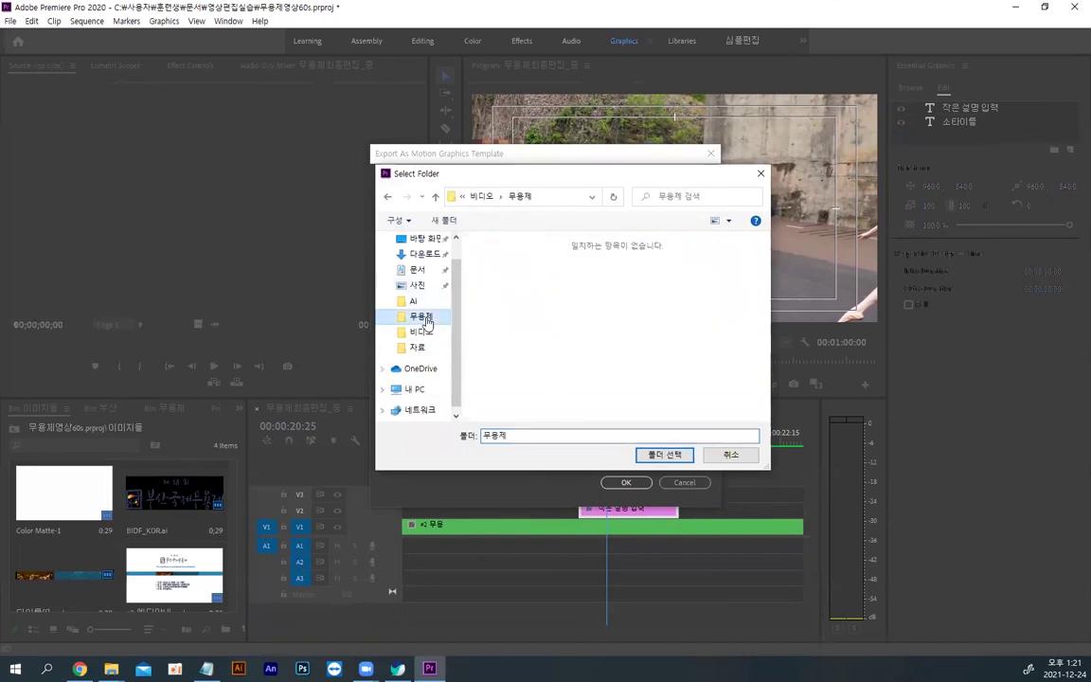
{"action": "left_click", "coordinate": [435, 196]}
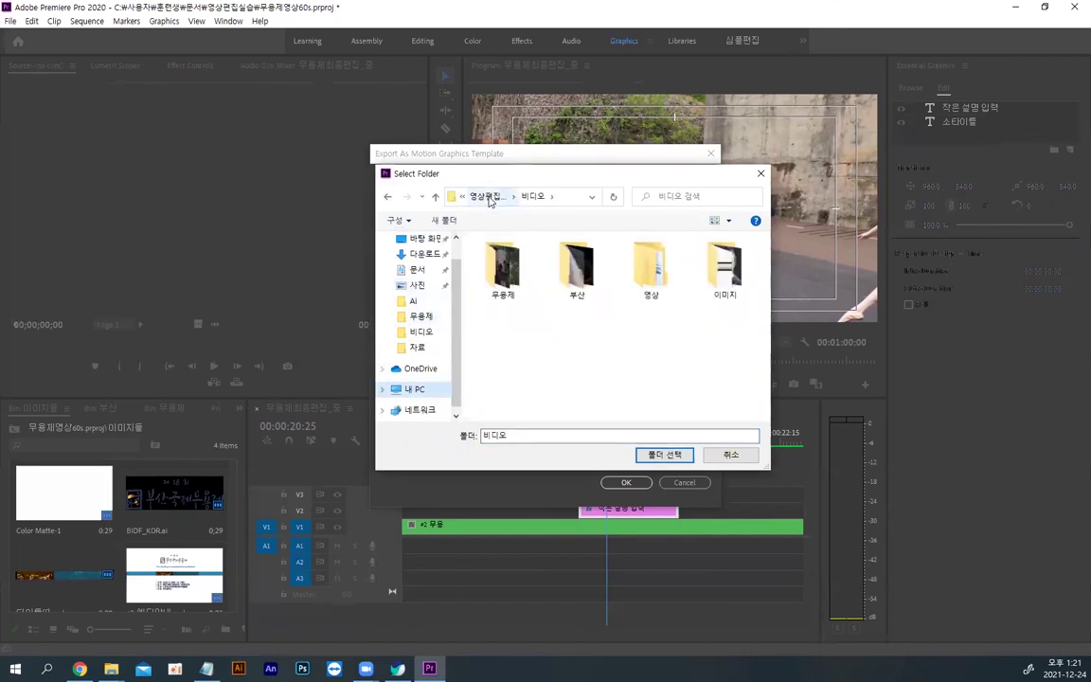
{"action": "left_click", "coordinate": [487, 197]}
{"action": "double_click", "coordinate": [496, 341]}
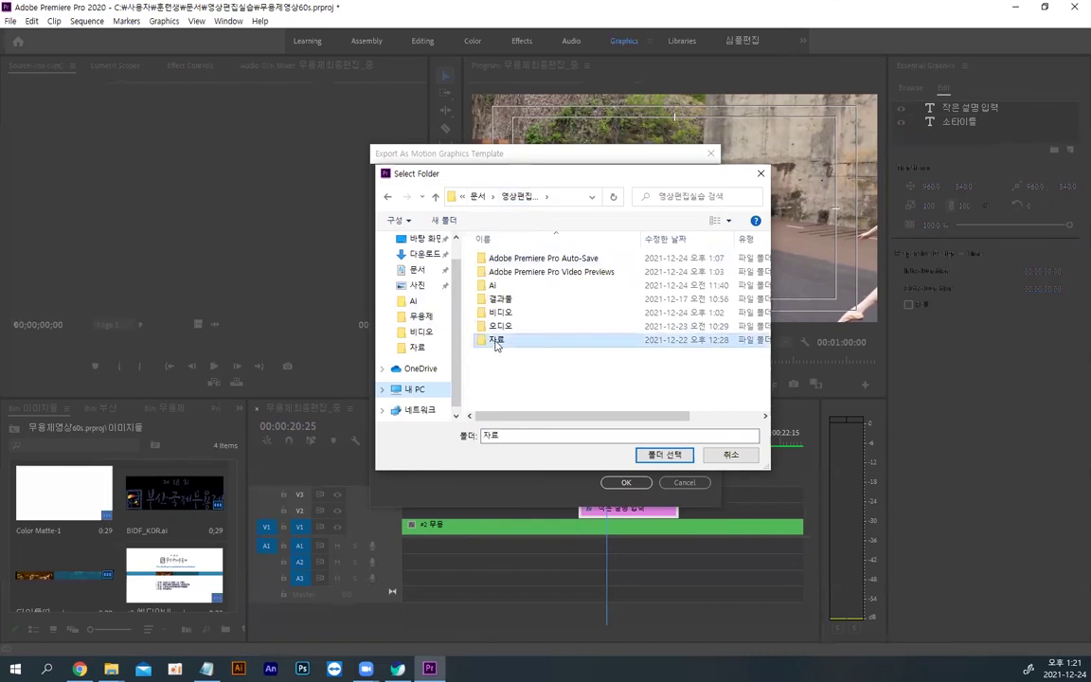
{"action": "left_click", "coordinate": [665, 456]}
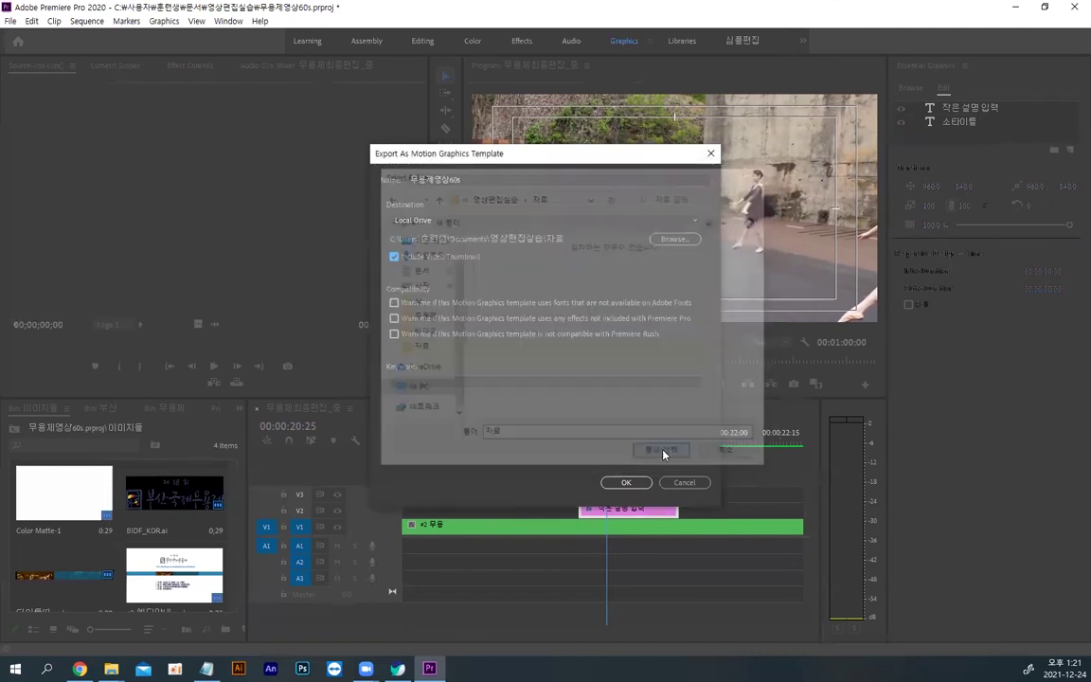
Step: Name the template 1-소타이틀 and export it
{"action": "left_click_drag", "start_coordinate": [465, 179], "coordinate": [374, 182]}
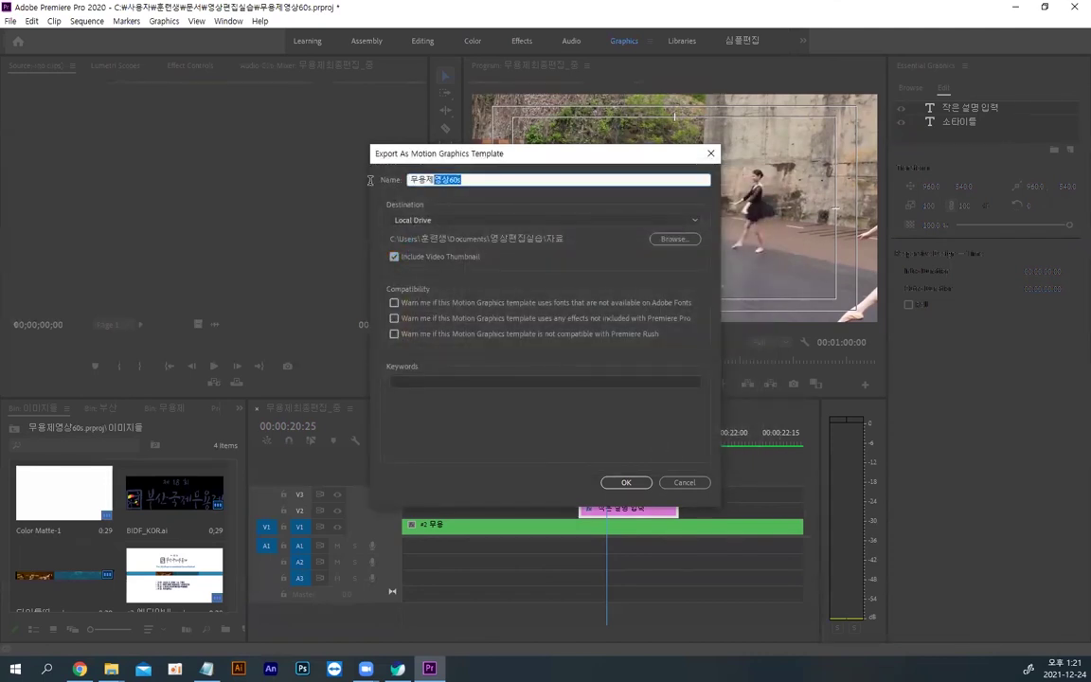
{"action": "type", "text": "소타이틀"}
{"action": "type", "text": "1"}
{"action": "left_click", "coordinate": [623, 483]}
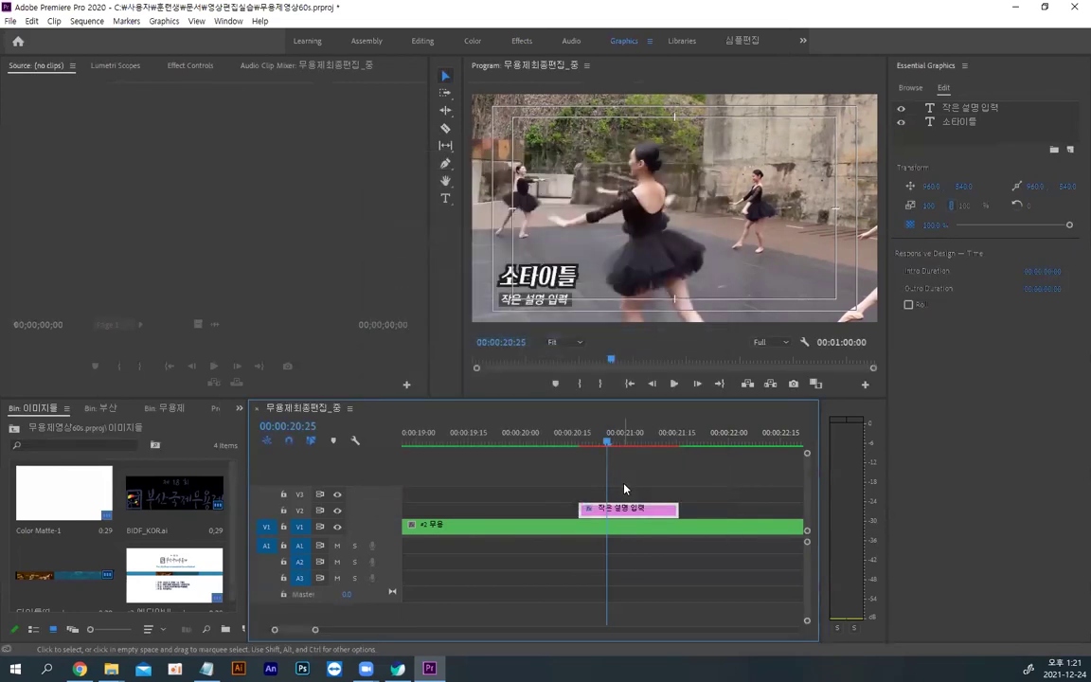
Step: Move the playhead past the subtitle graphic to 00:00:21:24 and close the audio meters
{"action": "left_click", "coordinate": [609, 443]}
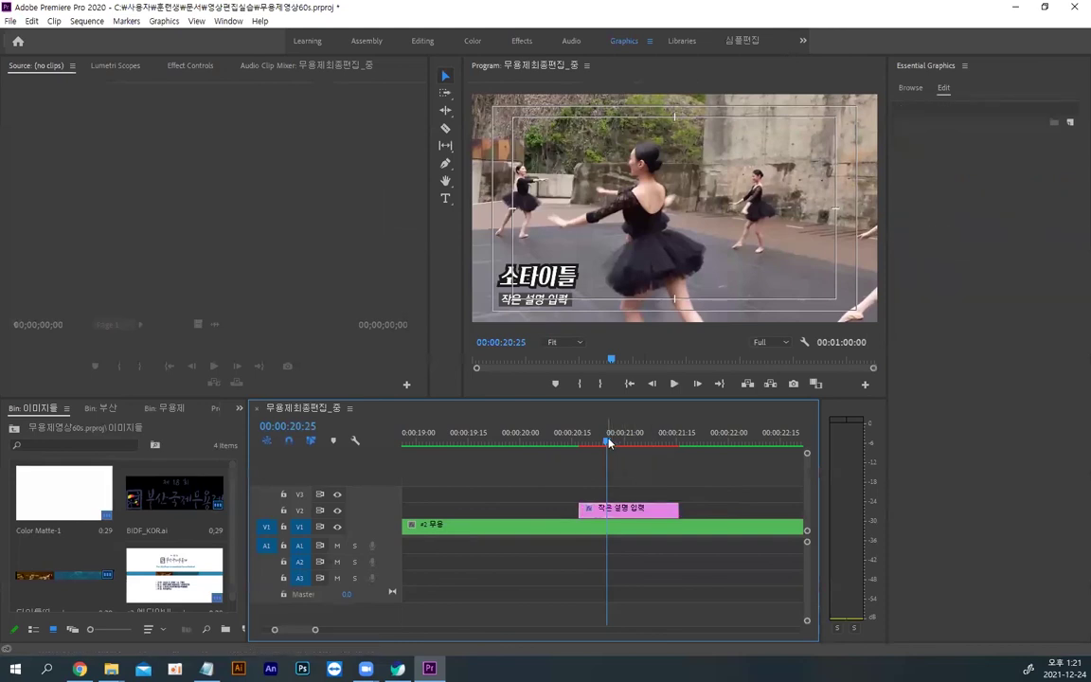
{"action": "left_click_drag", "start_coordinate": [609, 442], "coordinate": [706, 442]}
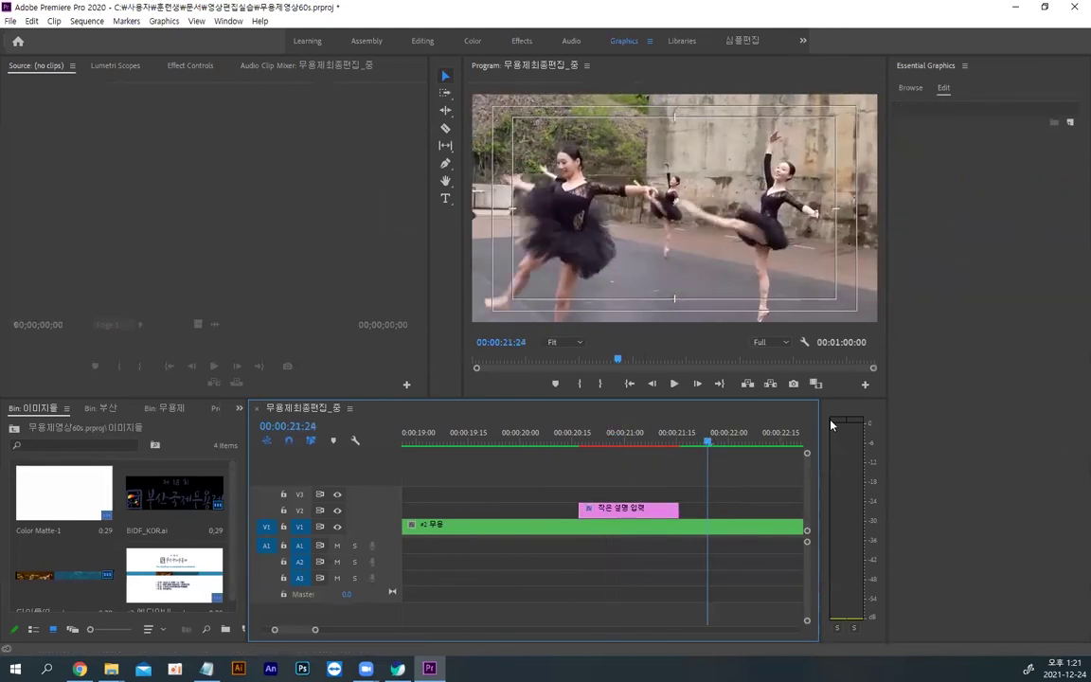
{"action": "left_click", "coordinate": [842, 447]}
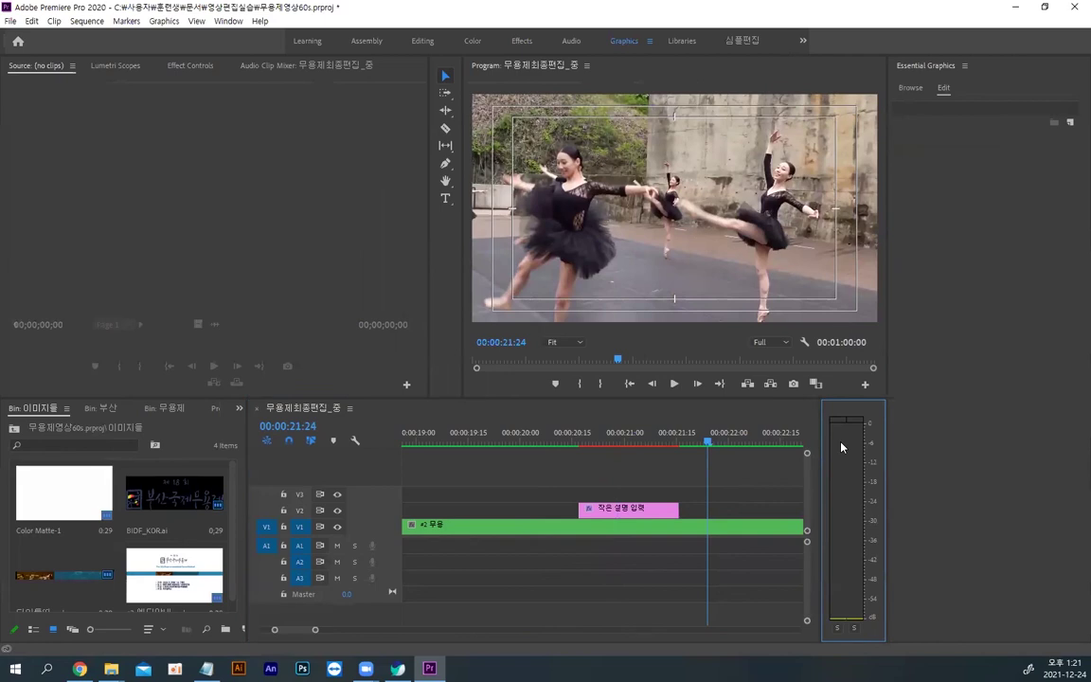
{"action": "key", "text": "ctrl+w"}
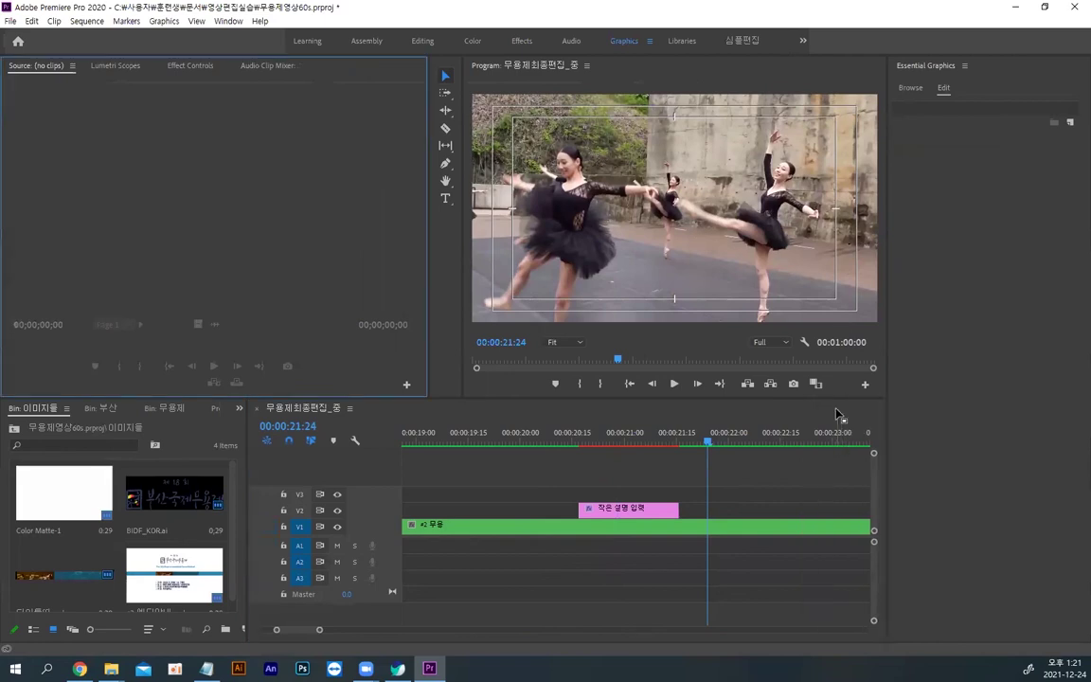
Step: Install the 1-소타이틀.mogrt file from the 자료 folder into the Essential Graphics templates
{"action": "left_click", "coordinate": [910, 87]}
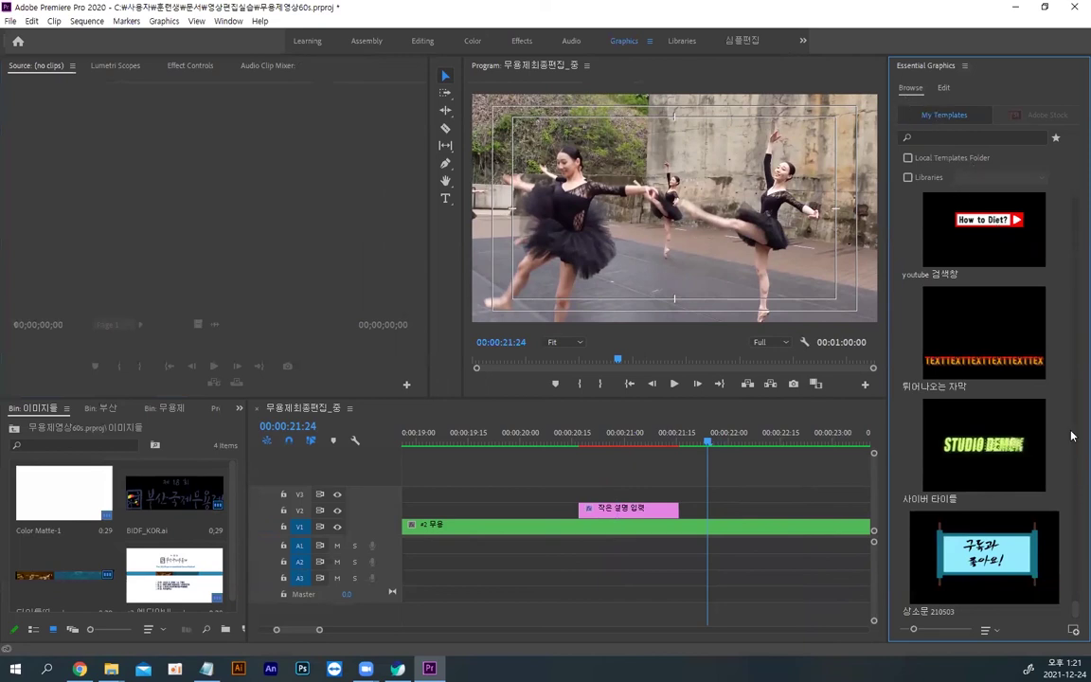
{"action": "key", "text": "ctrl+s"}
{"action": "left_click", "coordinate": [1073, 631]}
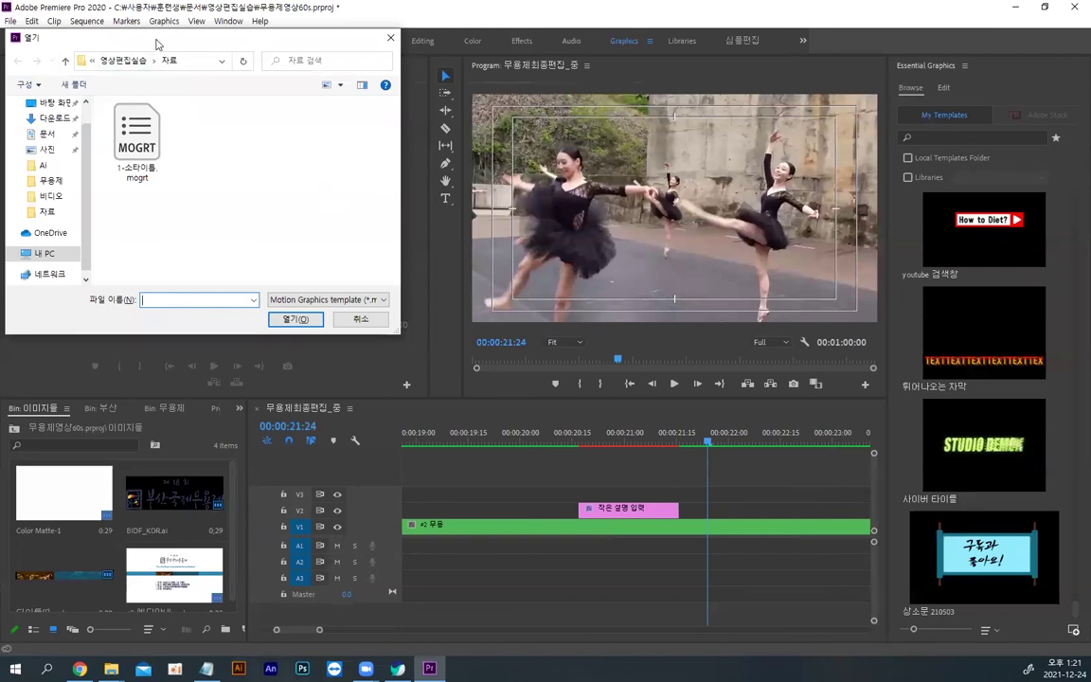
{"action": "left_click_drag", "start_coordinate": [156, 45], "coordinate": [327, 176]}
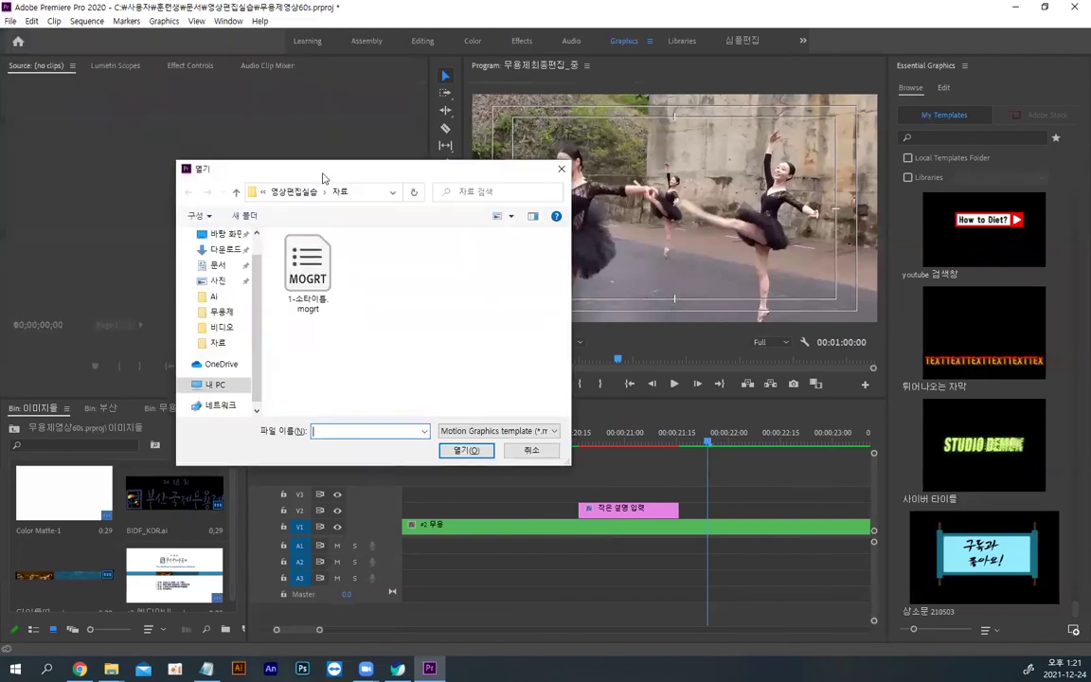
{"action": "double_click", "coordinate": [308, 272]}
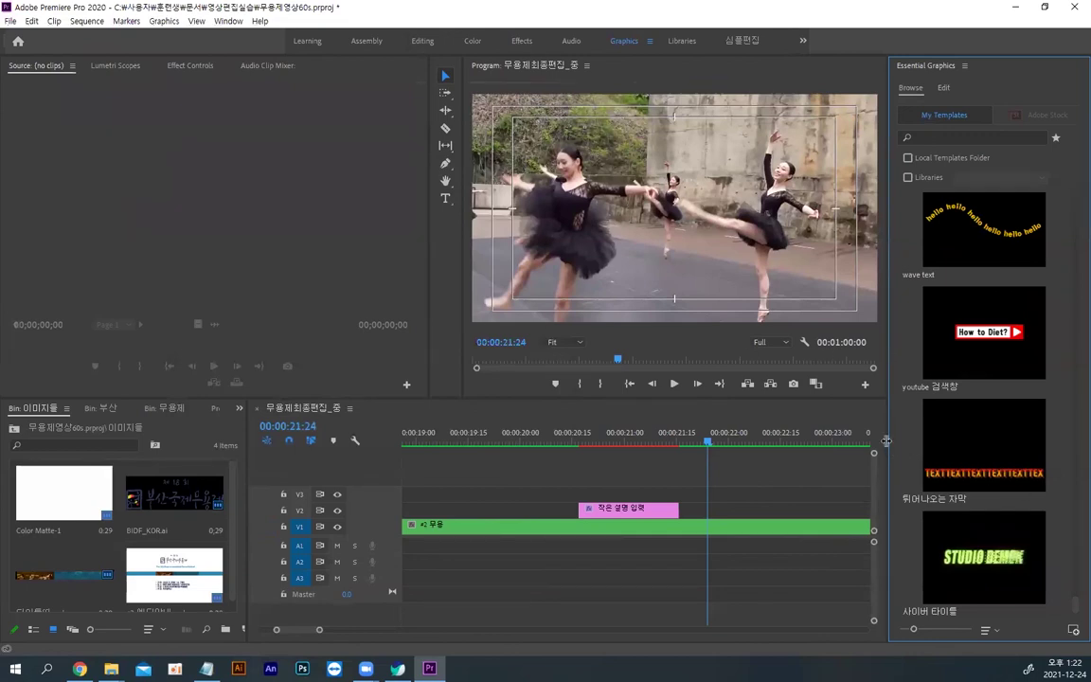
Step: Find the installed 1-소타이틀 template and place it on V2 at about 00:00:19:11, ahead of the original subtitle graphic
{"action": "left_click_drag", "start_coordinate": [885, 441], "coordinate": [597, 437]}
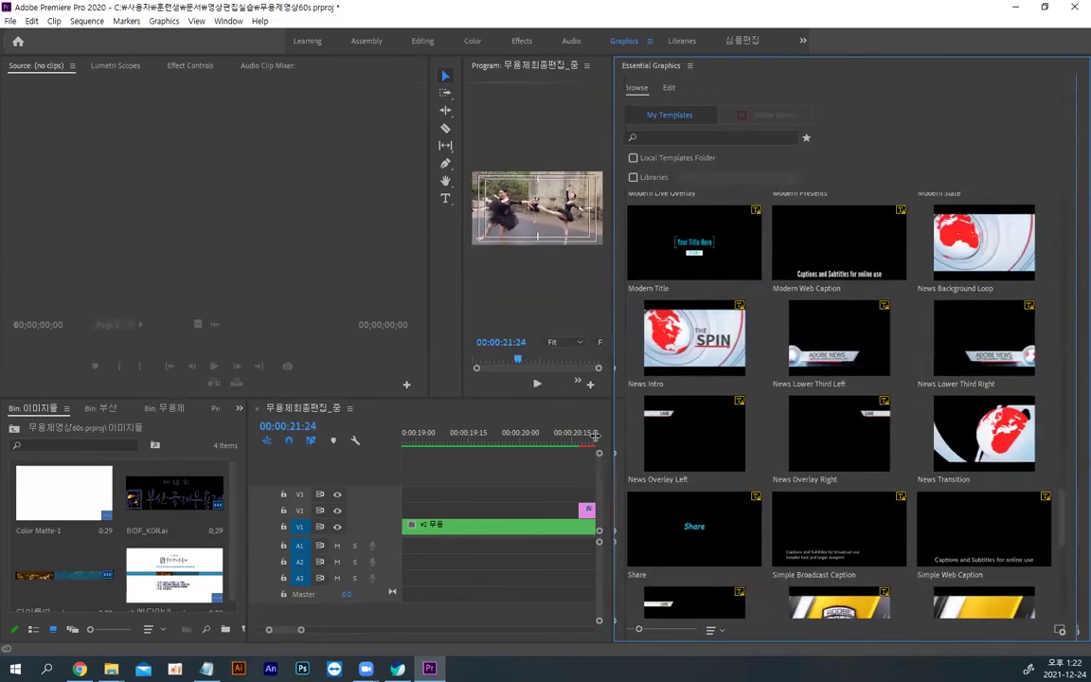
{"action": "scroll", "coordinate": [883, 484], "scroll_direction": "down", "scroll_amount": 1}
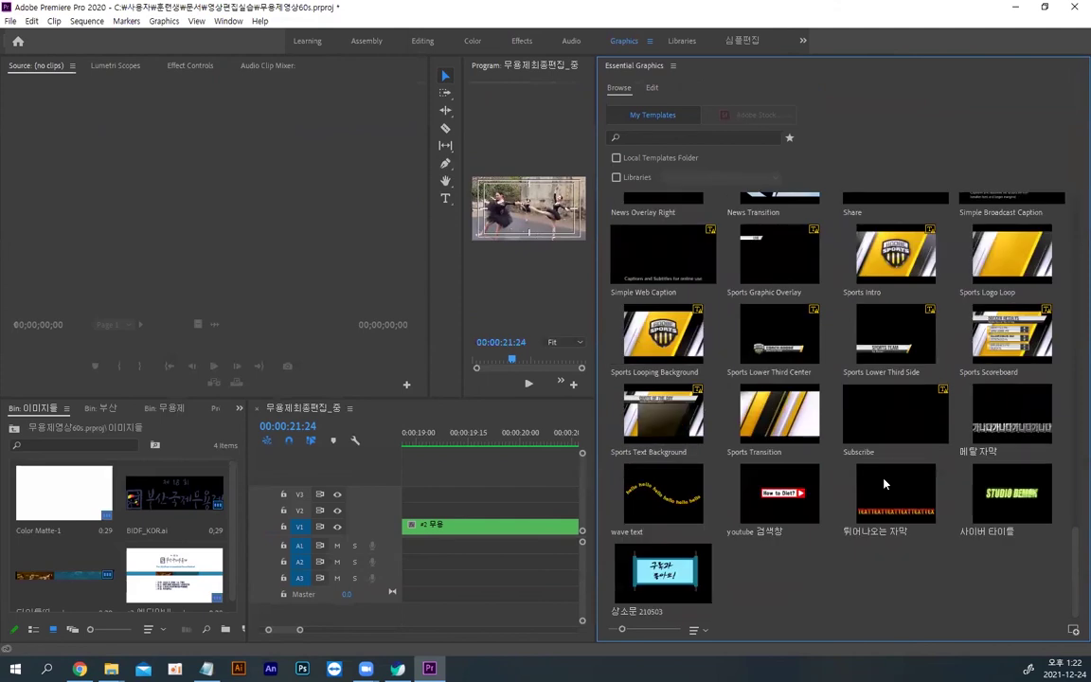
{"action": "scroll", "coordinate": [884, 484], "scroll_direction": "up", "scroll_amount": 5}
{"action": "scroll", "coordinate": [884, 484], "scroll_direction": "up", "scroll_amount": 4}
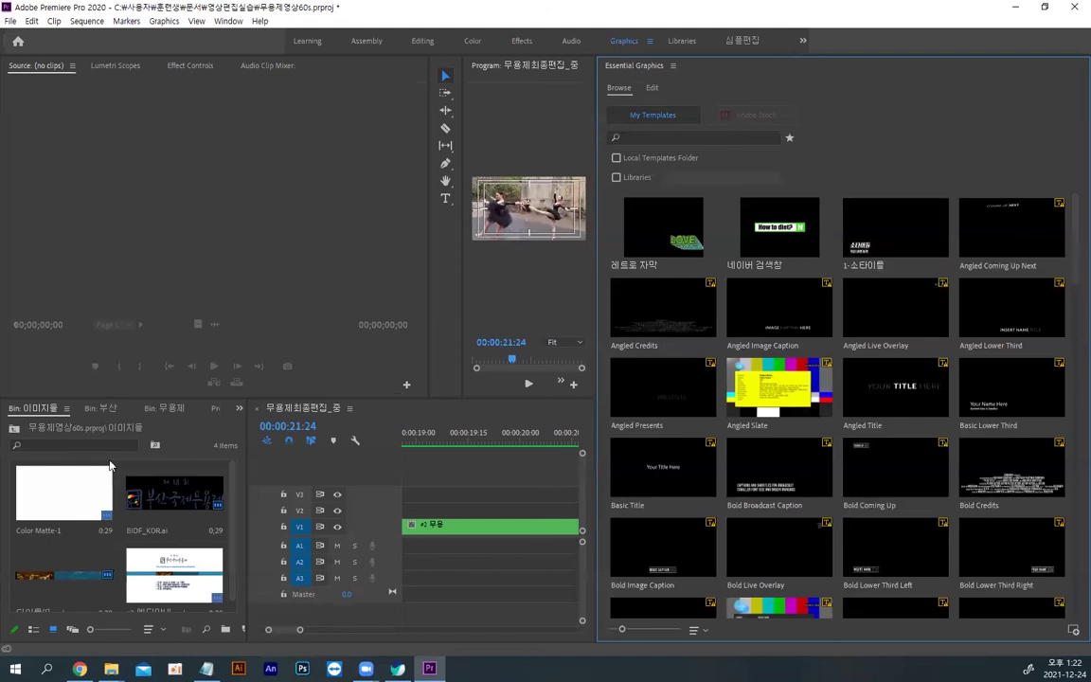
{"action": "left_click_drag", "start_coordinate": [876, 252], "coordinate": [599, 285]}
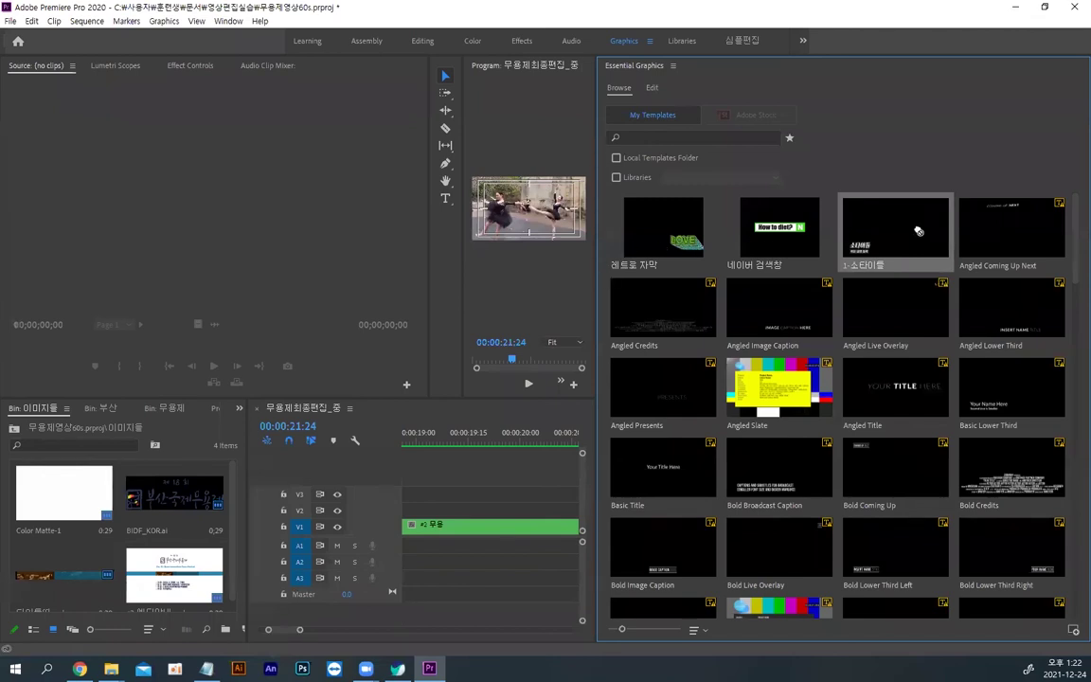
{"action": "left_click_drag", "start_coordinate": [495, 441], "coordinate": [456, 442]}
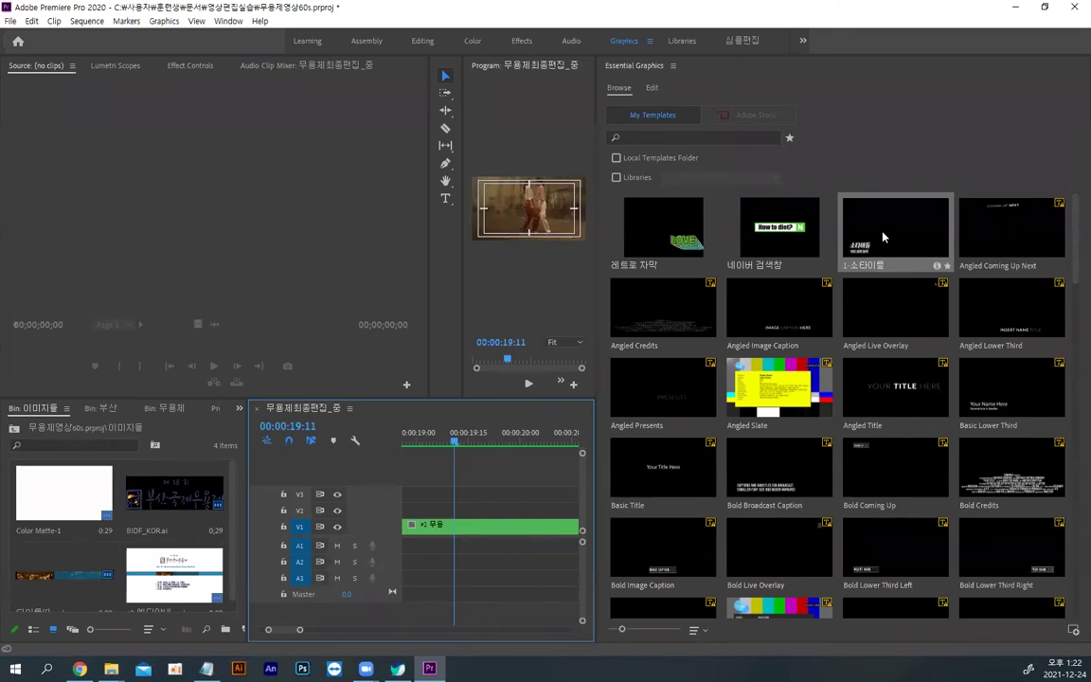
{"action": "left_click_drag", "start_coordinate": [893, 245], "coordinate": [463, 517]}
{"action": "left_click_drag", "start_coordinate": [456, 444], "coordinate": [462, 443]}
{"action": "left_click_drag", "start_coordinate": [599, 439], "coordinate": [756, 438]}
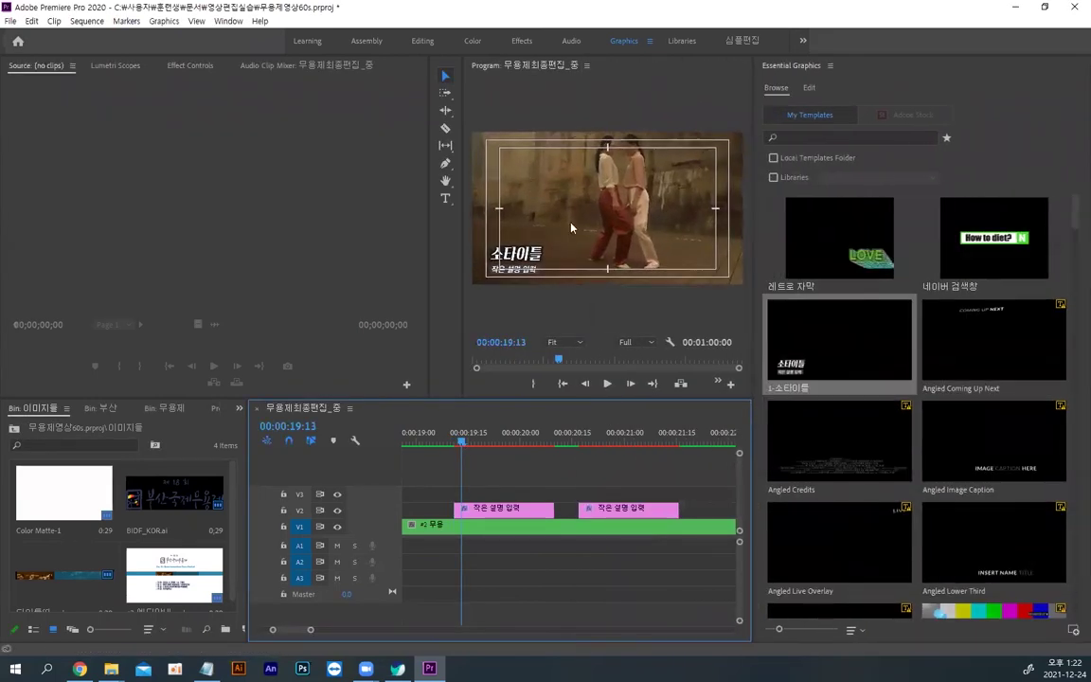
Step: Replace the 소타이틀 text in the newly placed graphic with 우리집에 와~ and enlarge the program monitor
{"action": "double_click", "coordinate": [523, 257]}
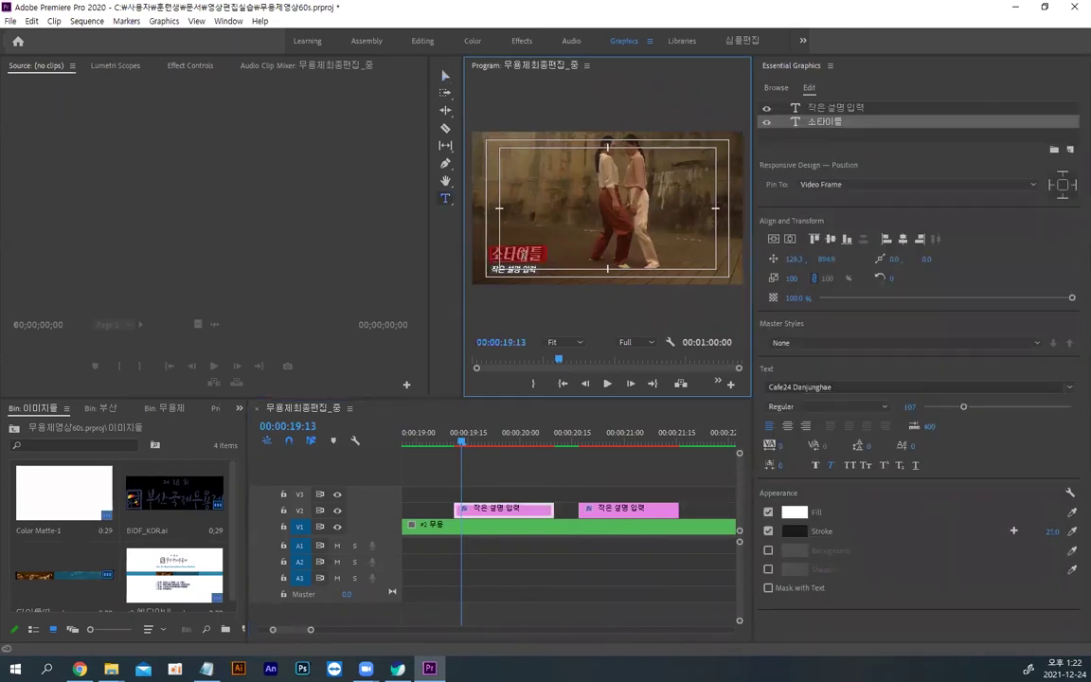
{"action": "type", "text": "우리집"}
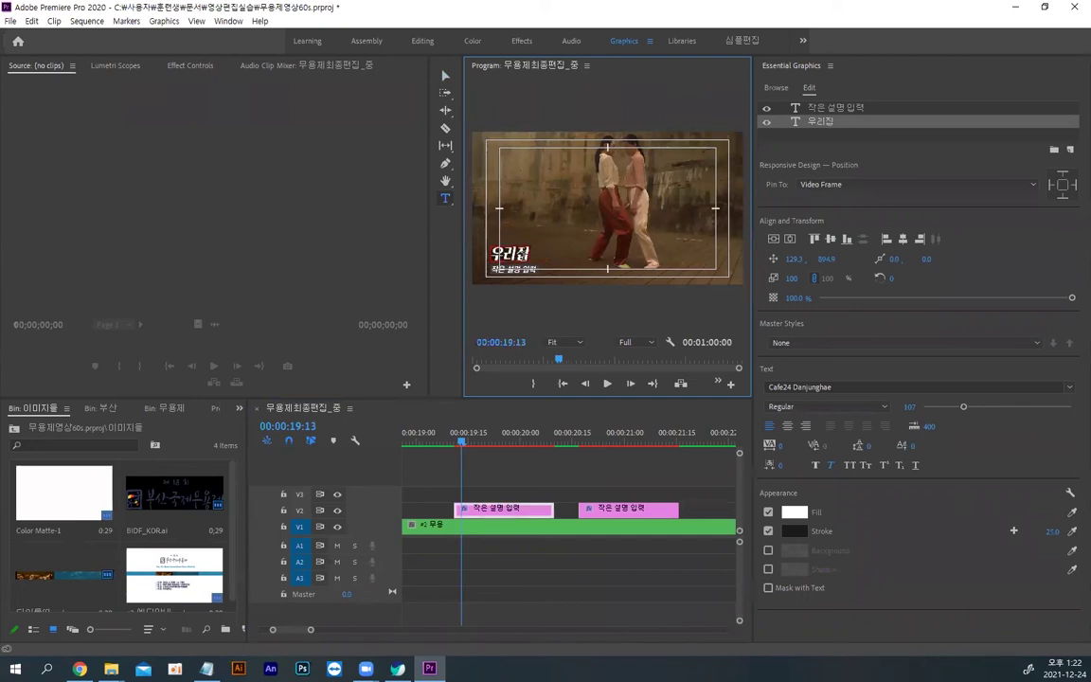
{"action": "type", "text": "에 와 니~"}
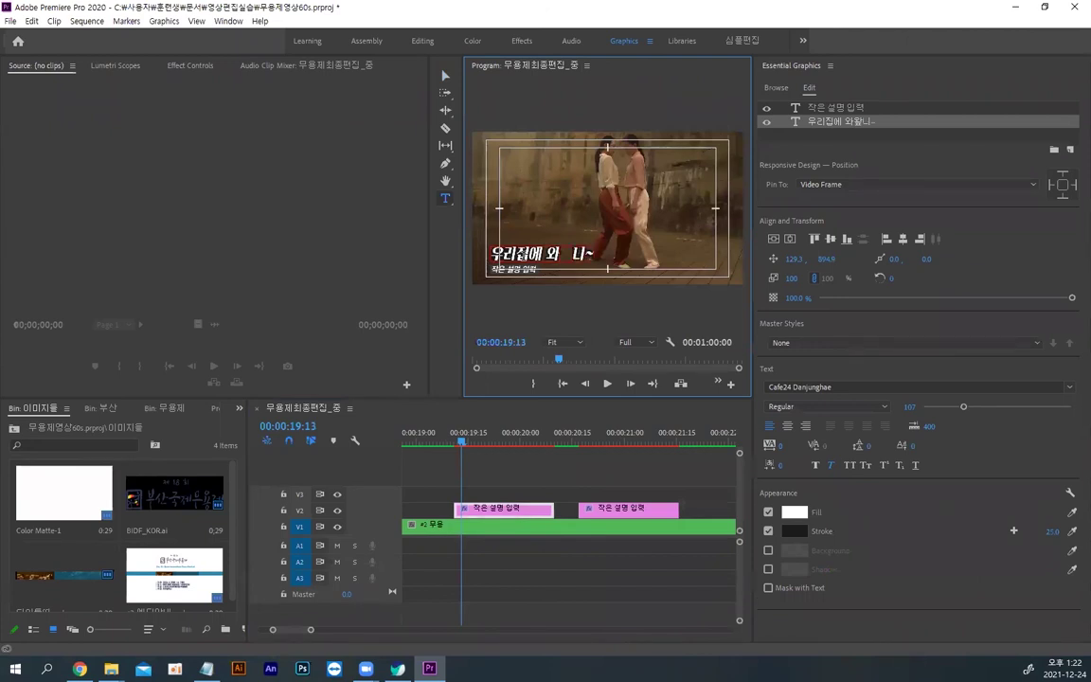
{"action": "key", "text": "BackSpace"}
{"action": "key", "text": "BackSpace"}
{"action": "key", "text": "alt"}
{"action": "left_click_drag", "start_coordinate": [463, 292], "coordinate": [387, 288]}
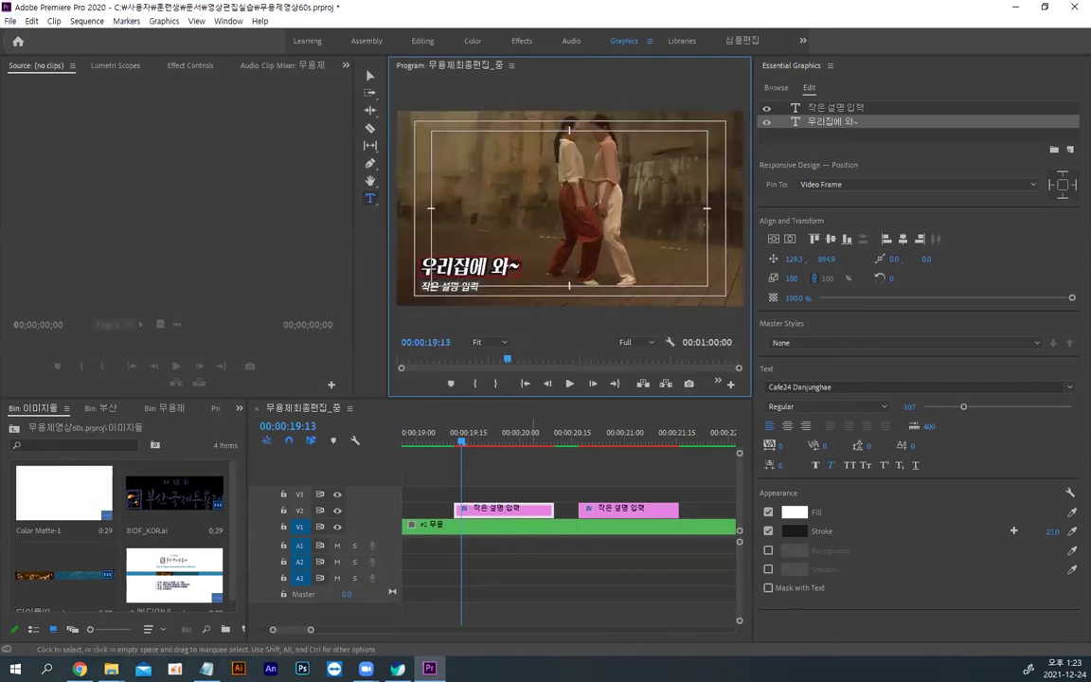
Step: Bring up the graphics template library, move the playhead to 00:00:01:13, and save the project
{"action": "left_click", "coordinate": [617, 508]}
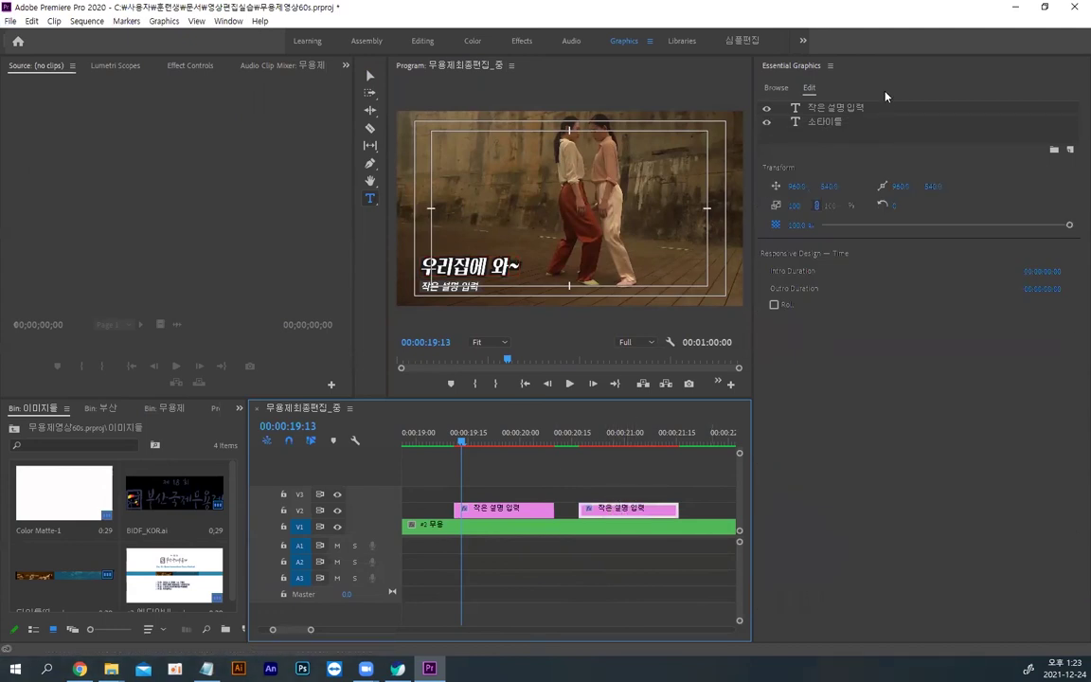
{"action": "left_click", "coordinate": [776, 88]}
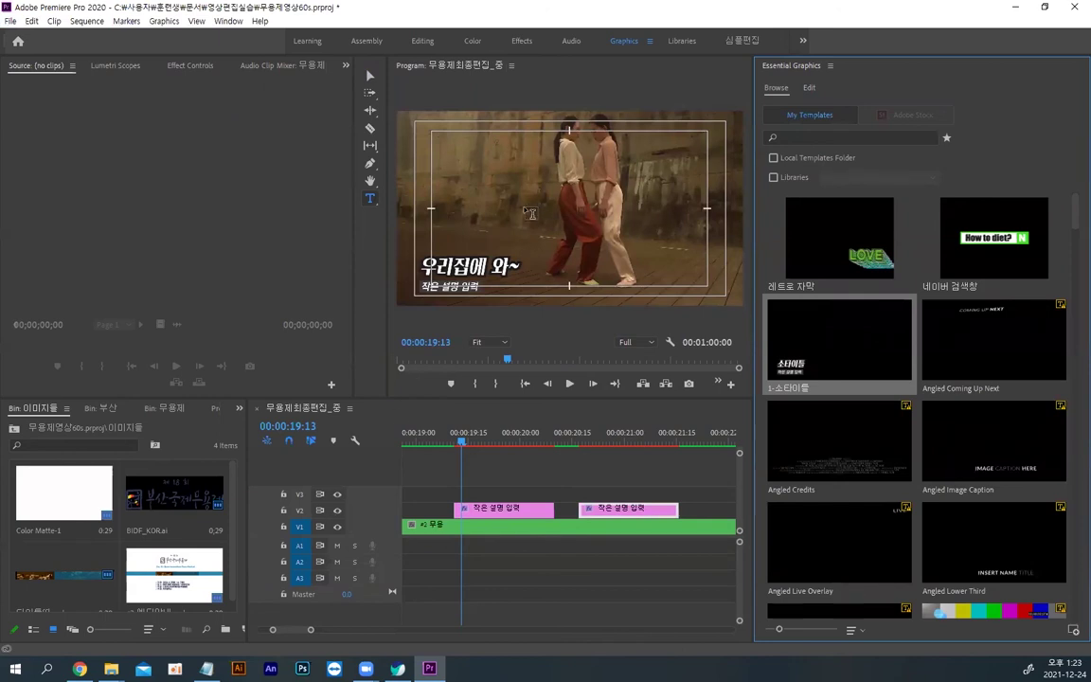
{"action": "left_click", "coordinate": [441, 441]}
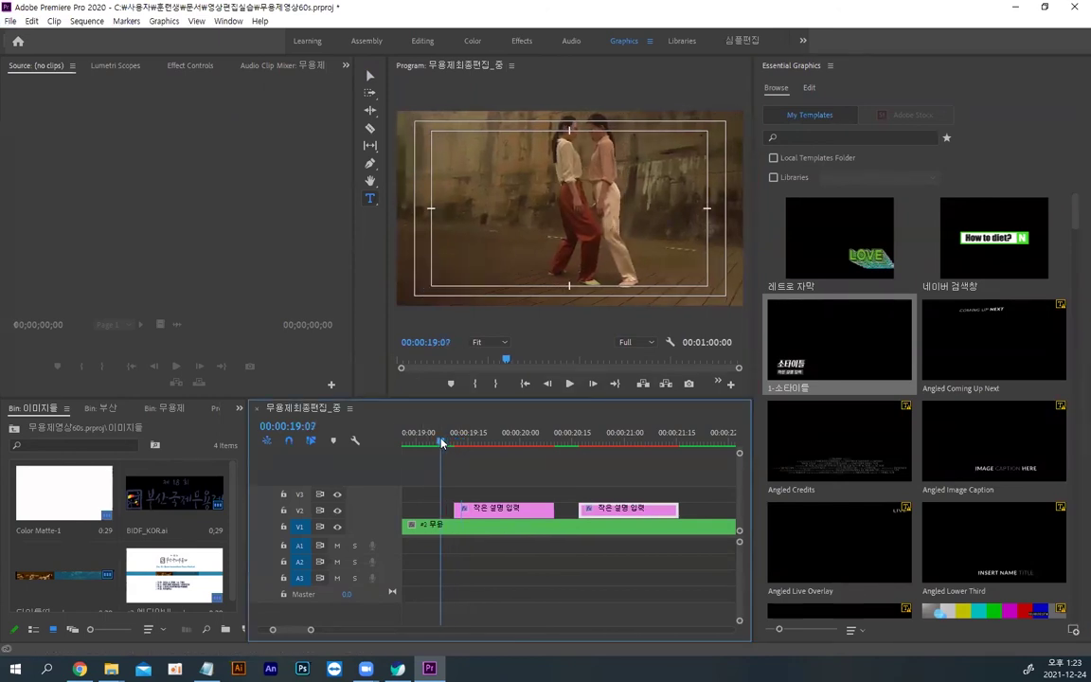
{"action": "left_click", "coordinate": [525, 384]}
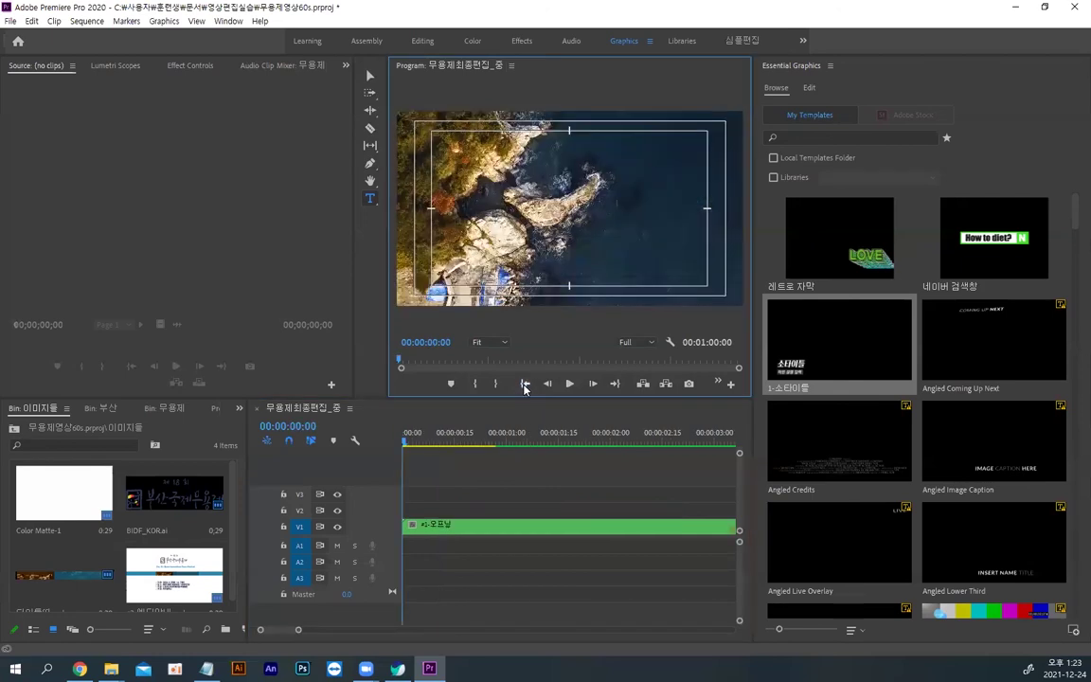
{"action": "left_click", "coordinate": [424, 442]}
{"action": "left_click_drag", "start_coordinate": [426, 445], "coordinate": [554, 447]}
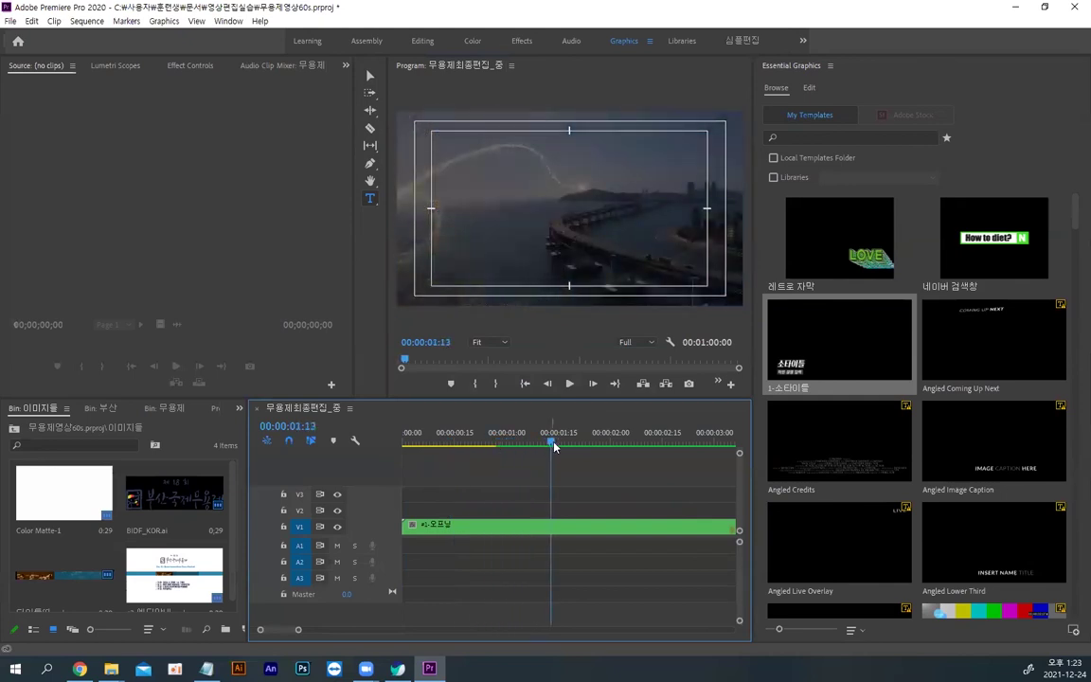
{"action": "key", "text": "ctrl+s"}
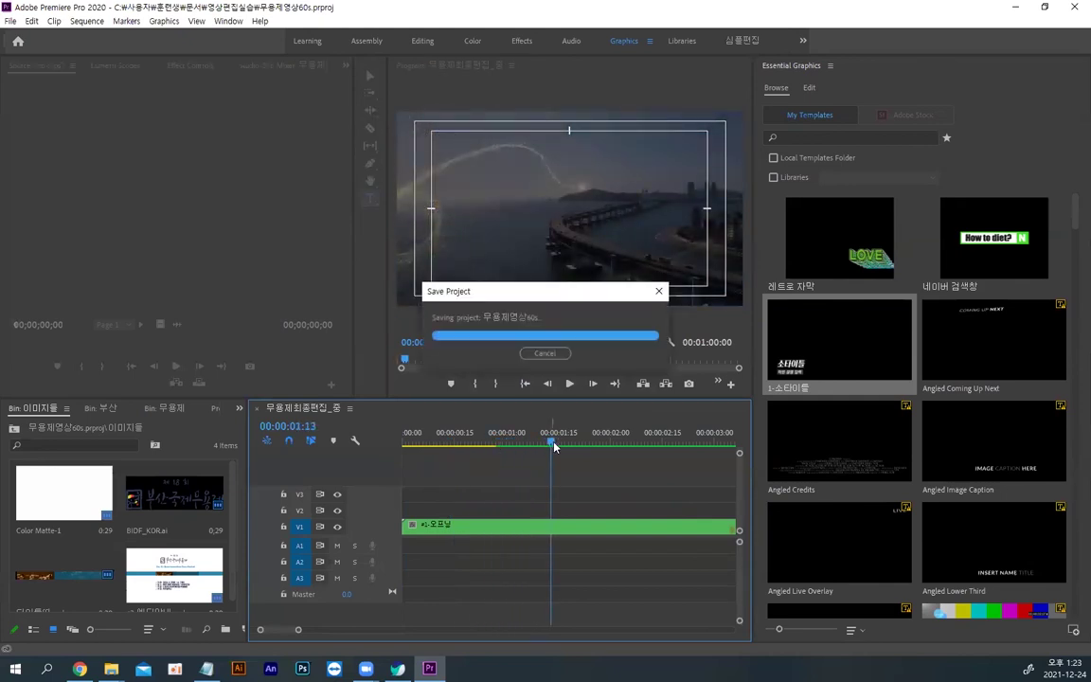
Step: Open the recent project 스케치본.prproj
{"action": "left_click", "coordinate": [10, 22]}
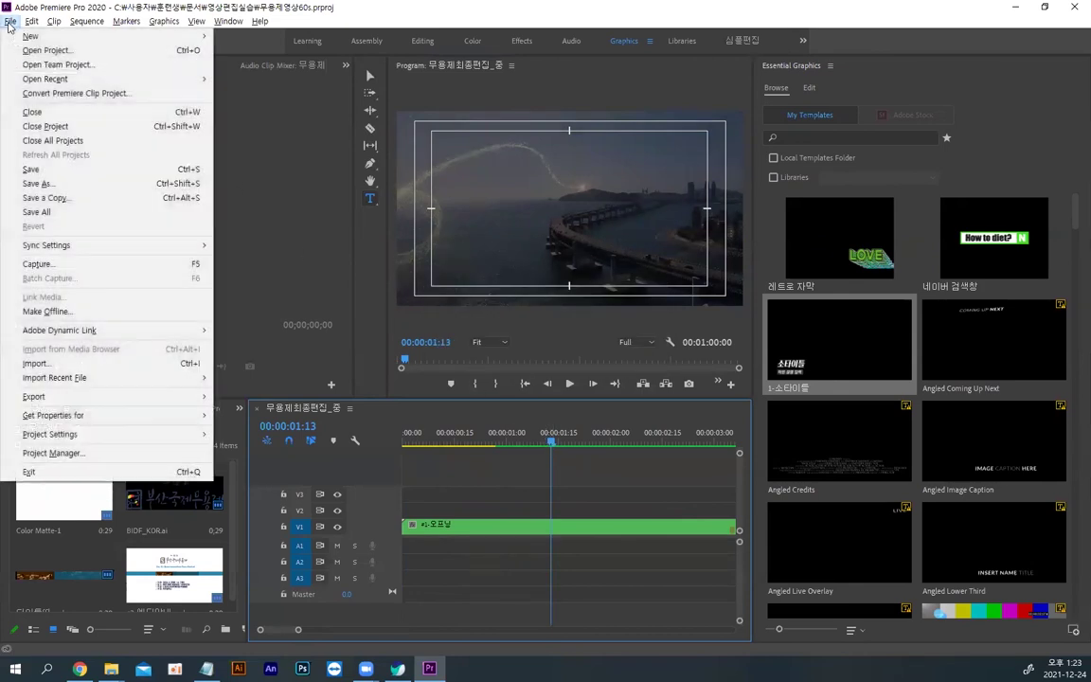
{"action": "mouse_move", "coordinate": [104, 78]}
{"action": "left_click", "coordinate": [254, 93]}
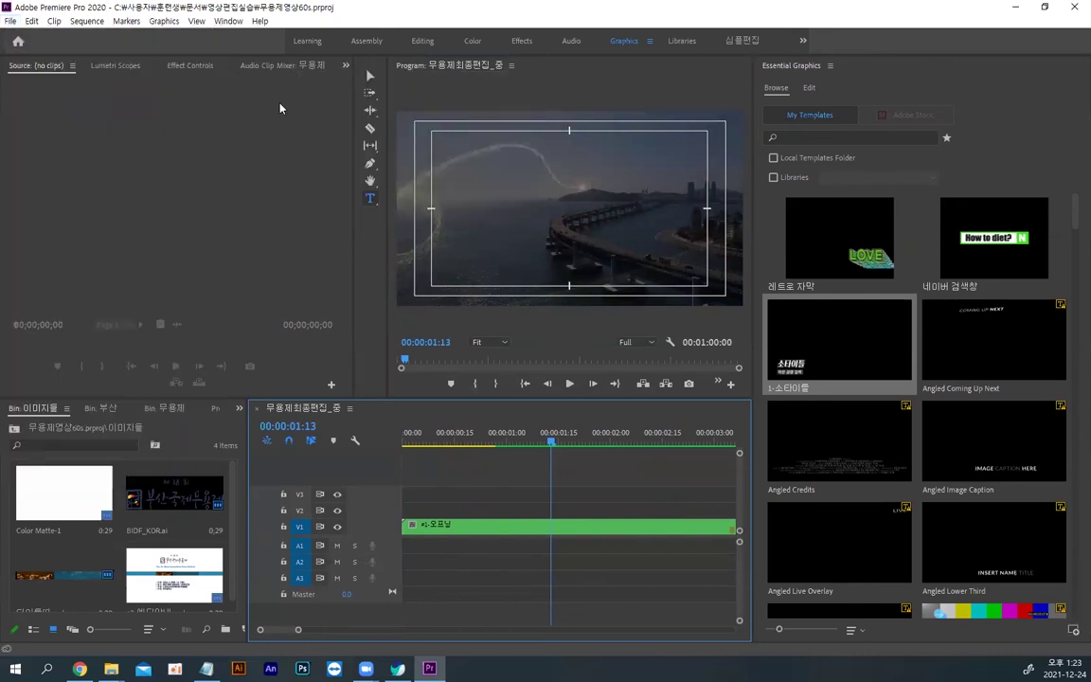
{"action": "left_click", "coordinate": [10, 22]}
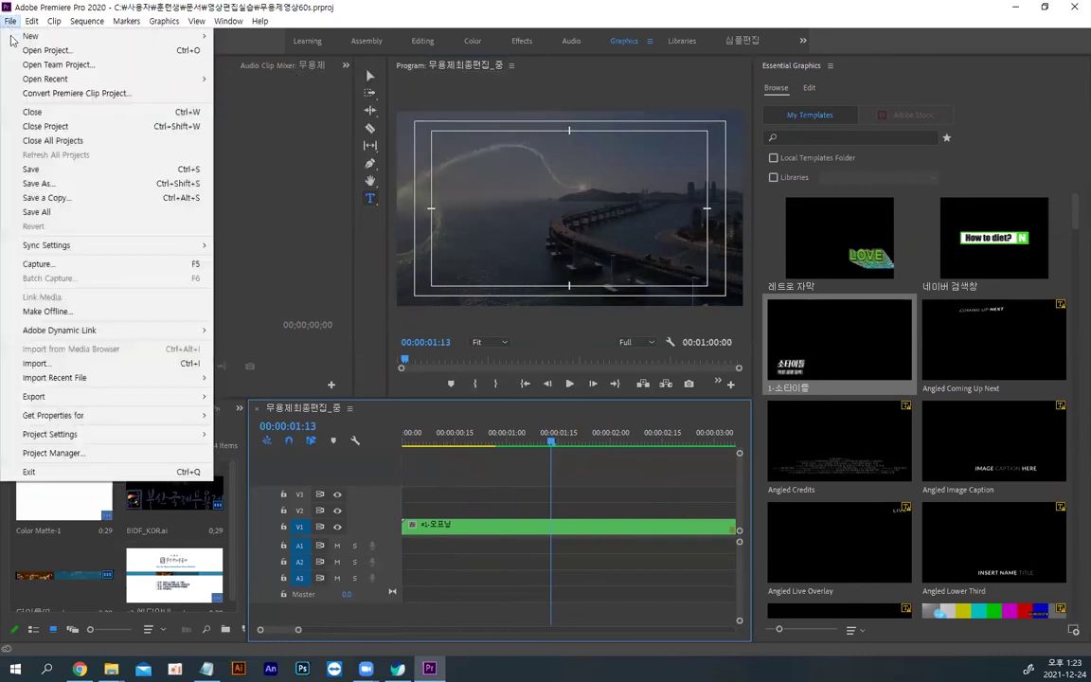
{"action": "mouse_move", "coordinate": [99, 78]}
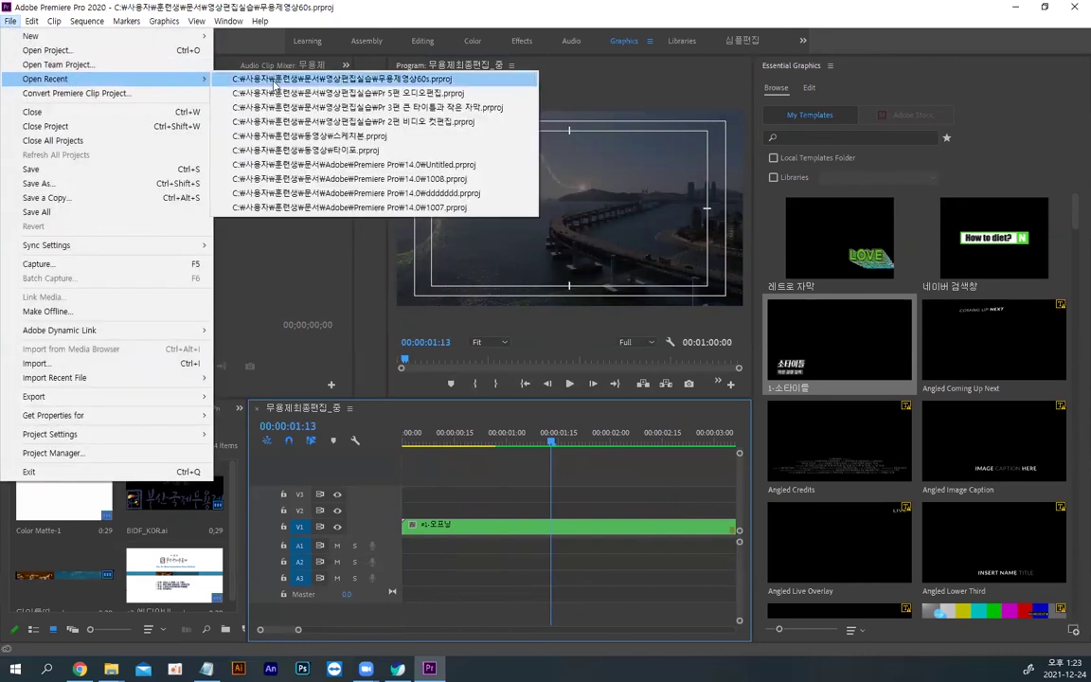
{"action": "left_click", "coordinate": [310, 138]}
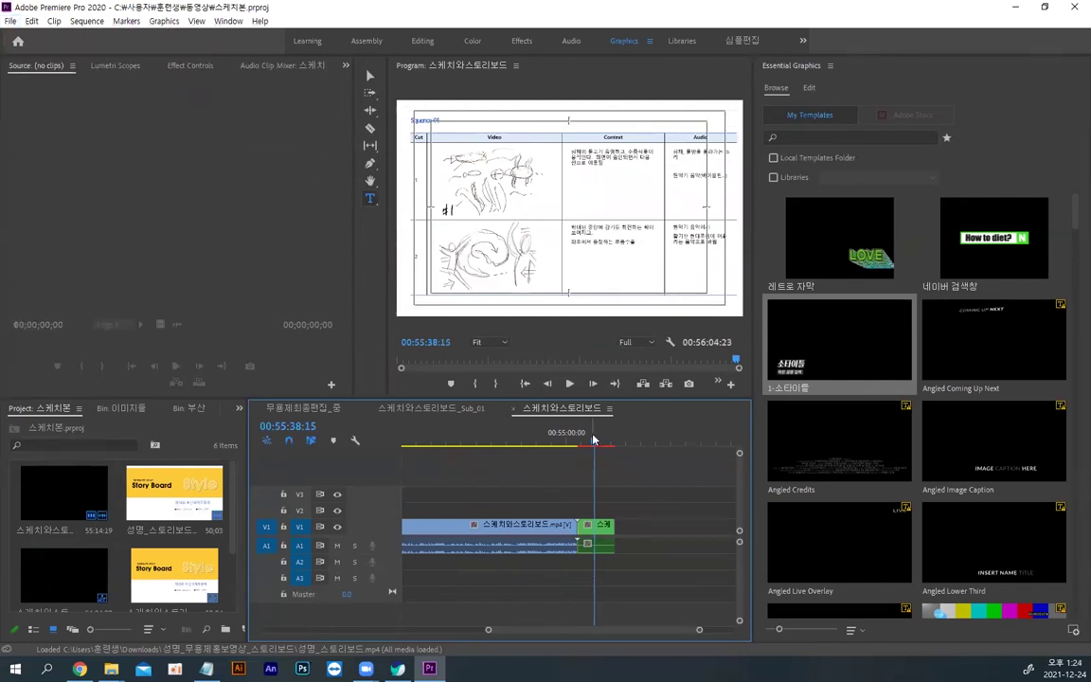
Step: Place the 1-소타이틀 template on V2 at about 00:53:02:23 and move both its text lines up over the sketch
{"action": "left_click_drag", "start_coordinate": [594, 437], "coordinate": [479, 434]}
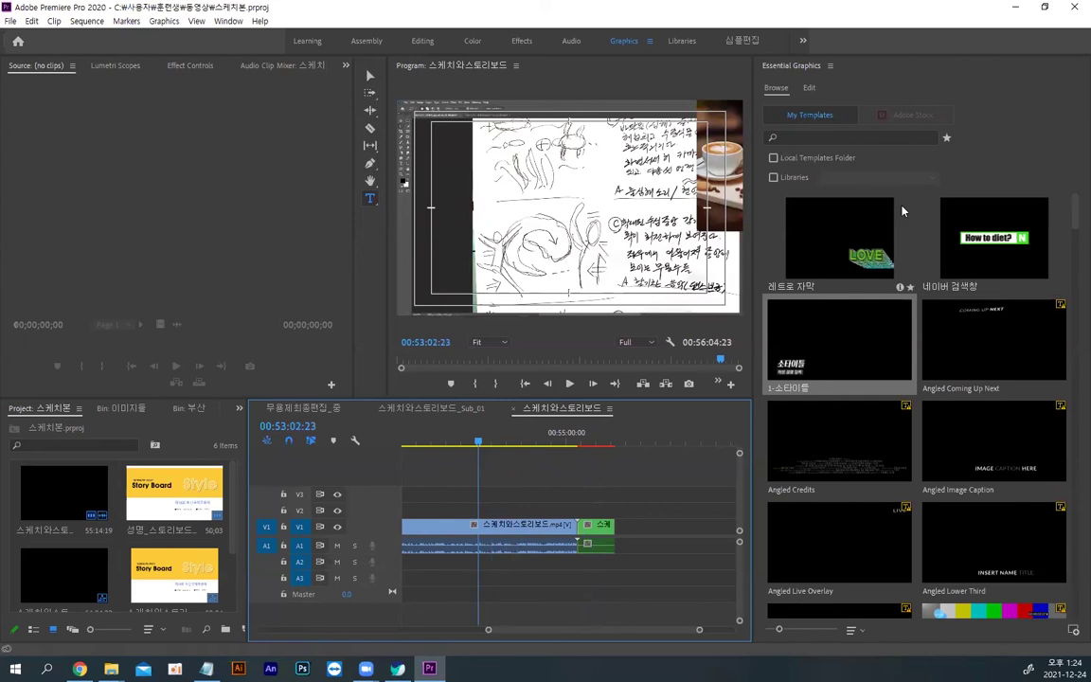
{"action": "left_click_drag", "start_coordinate": [800, 350], "coordinate": [487, 513]}
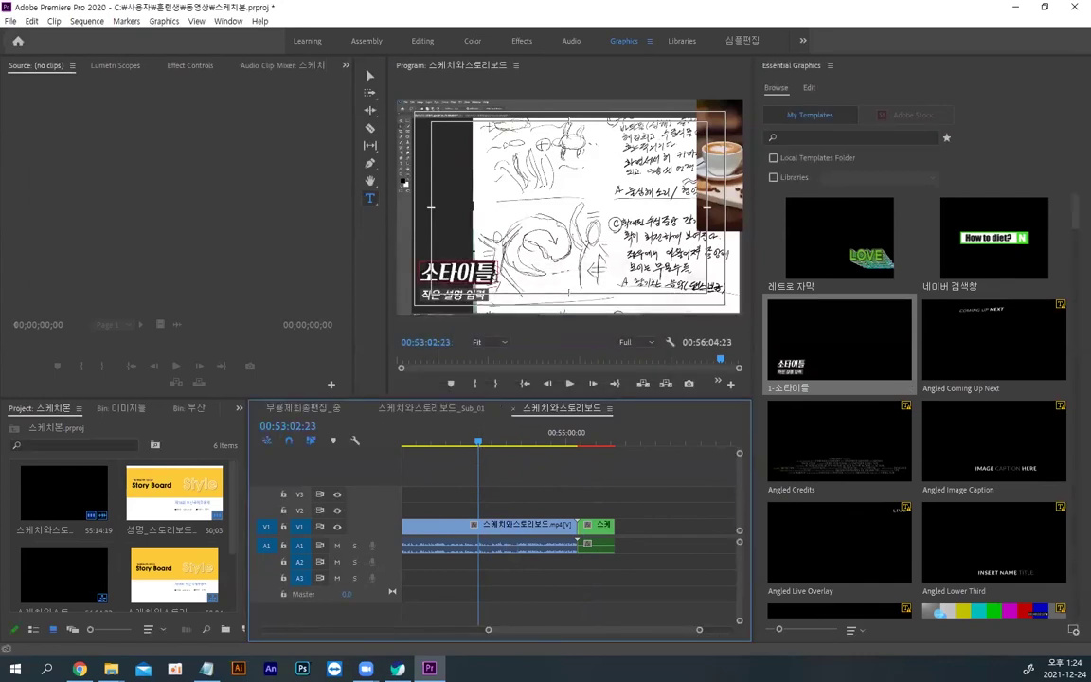
{"action": "left_click", "coordinate": [371, 76]}
{"action": "left_click", "coordinate": [467, 301]}
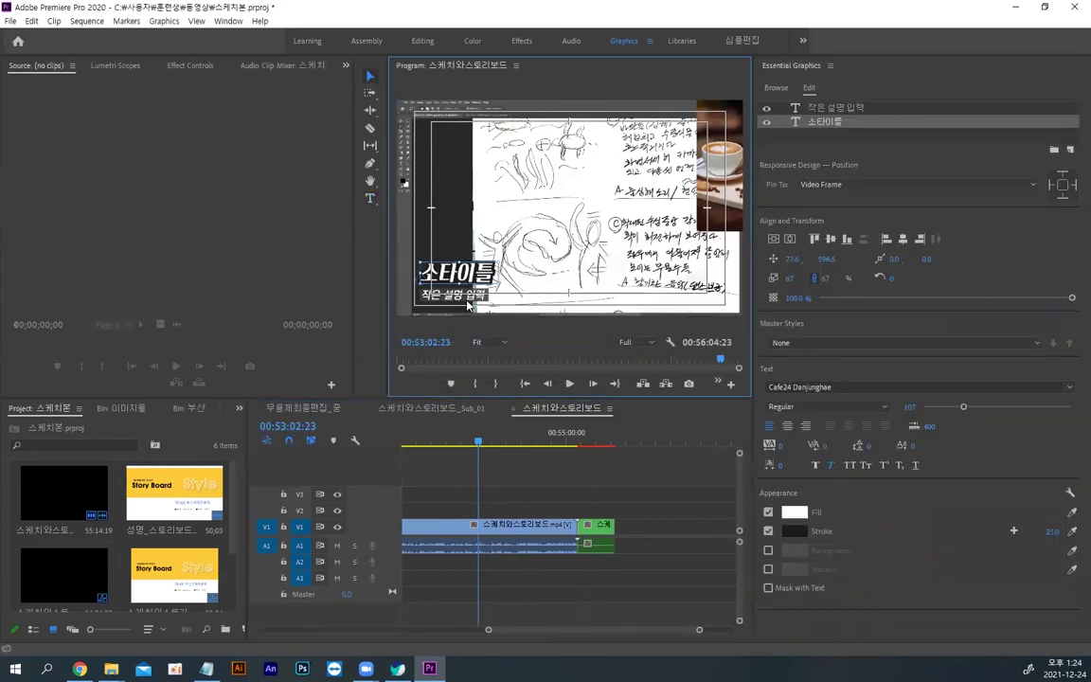
{"action": "left_click", "coordinate": [472, 281], "text": "shift"}
{"action": "left_click_drag", "start_coordinate": [474, 283], "coordinate": [537, 206]}
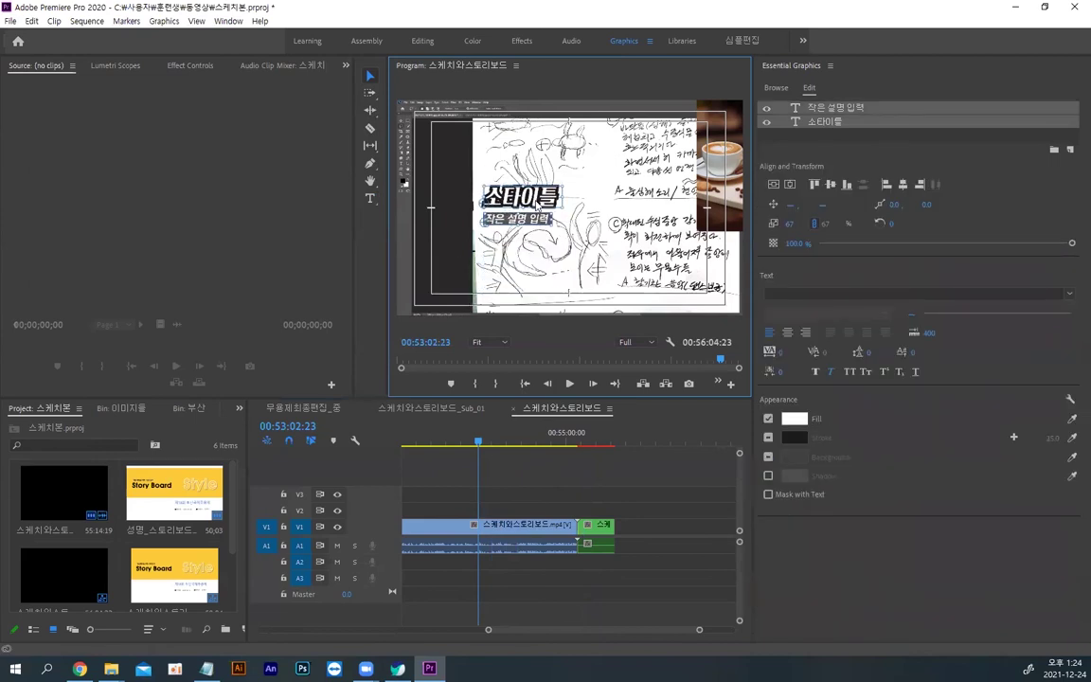
Step: Change the stroke color of the 소타이틀 text to red EF0000
{"action": "left_click", "coordinate": [488, 194]}
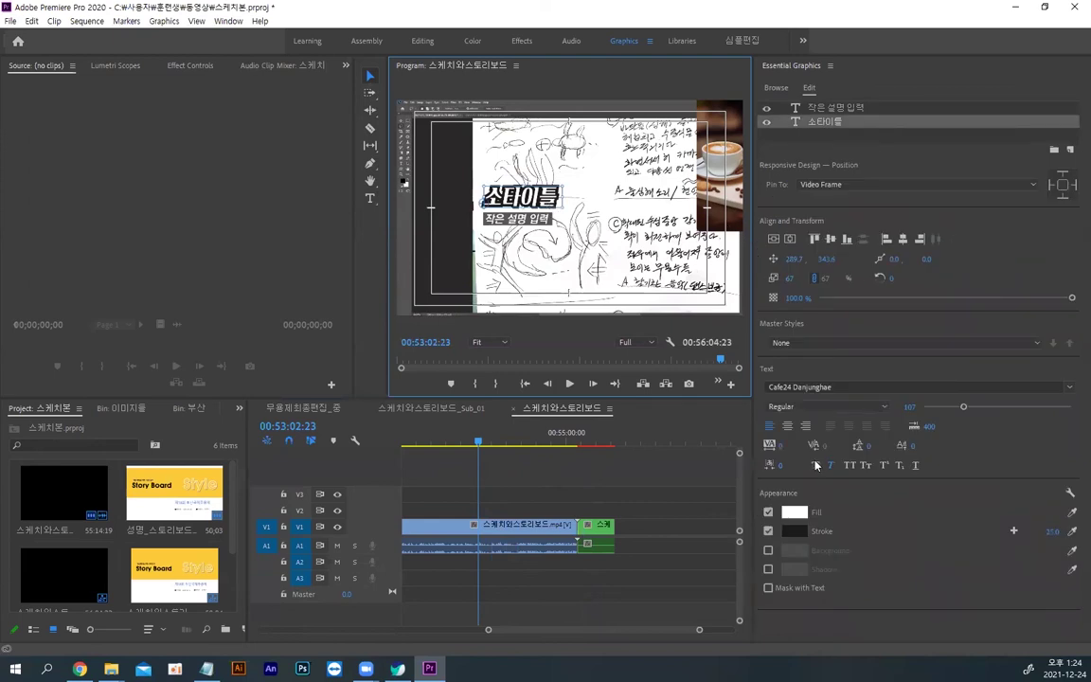
{"action": "left_click", "coordinate": [803, 535]}
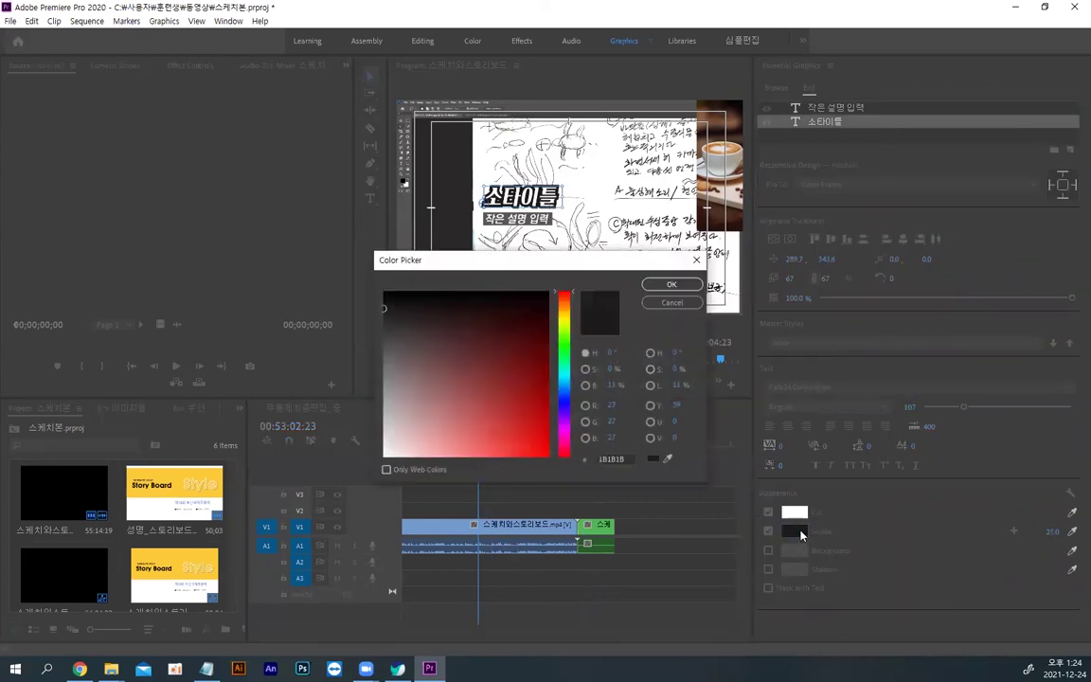
{"action": "left_click_drag", "start_coordinate": [500, 405], "coordinate": [550, 450]}
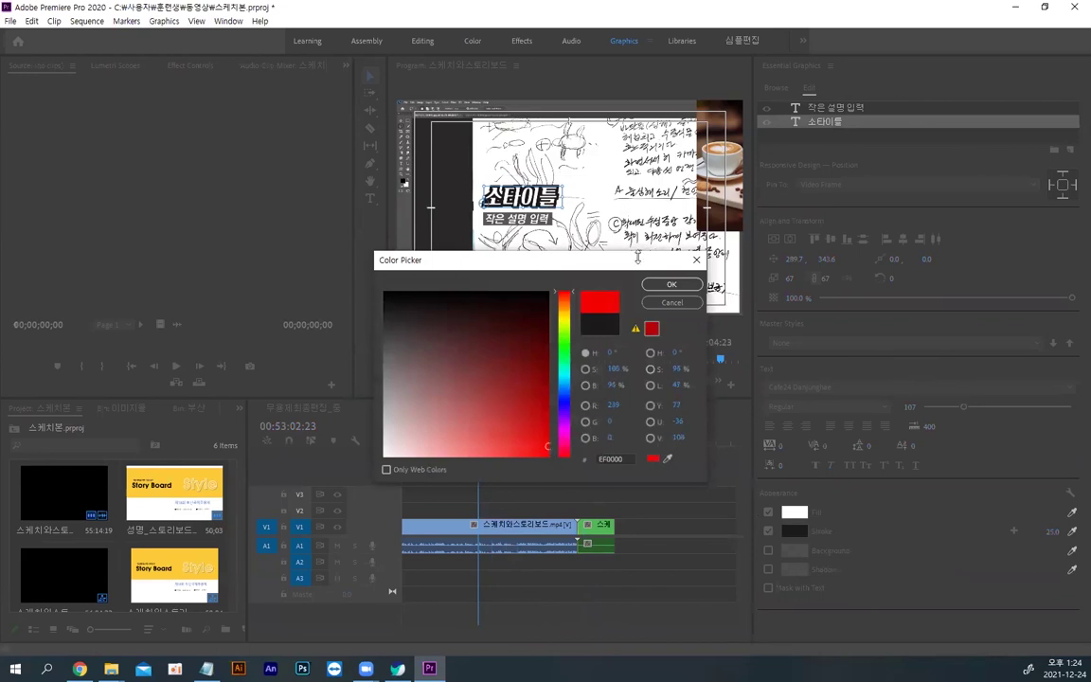
{"action": "left_click", "coordinate": [672, 284]}
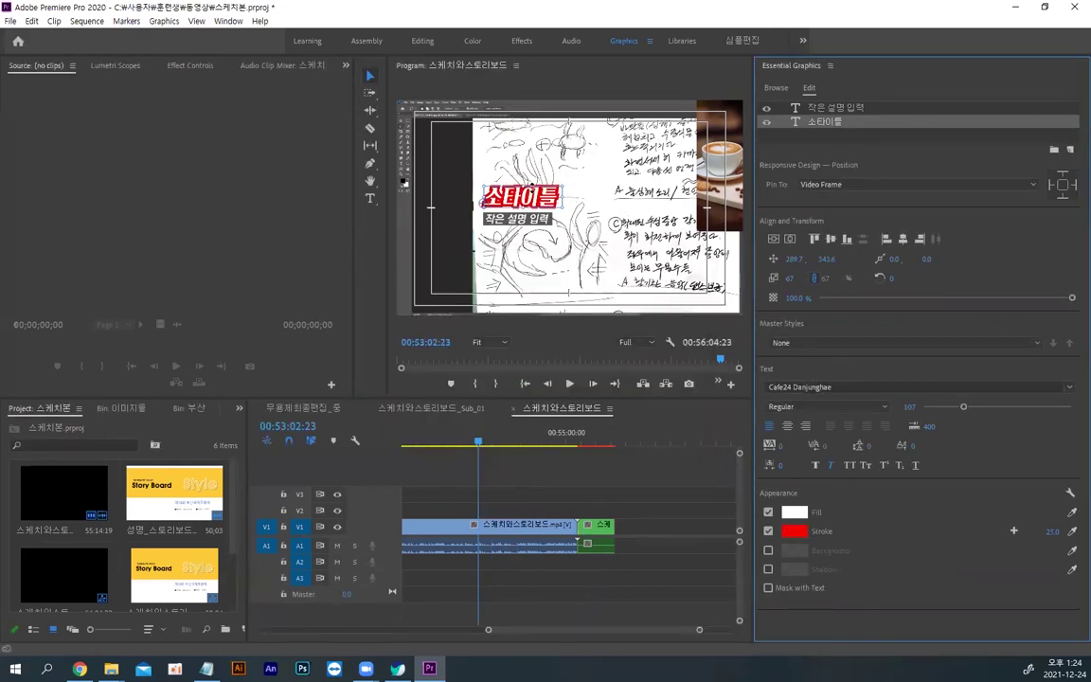
{"action": "left_click", "coordinate": [571, 237]}
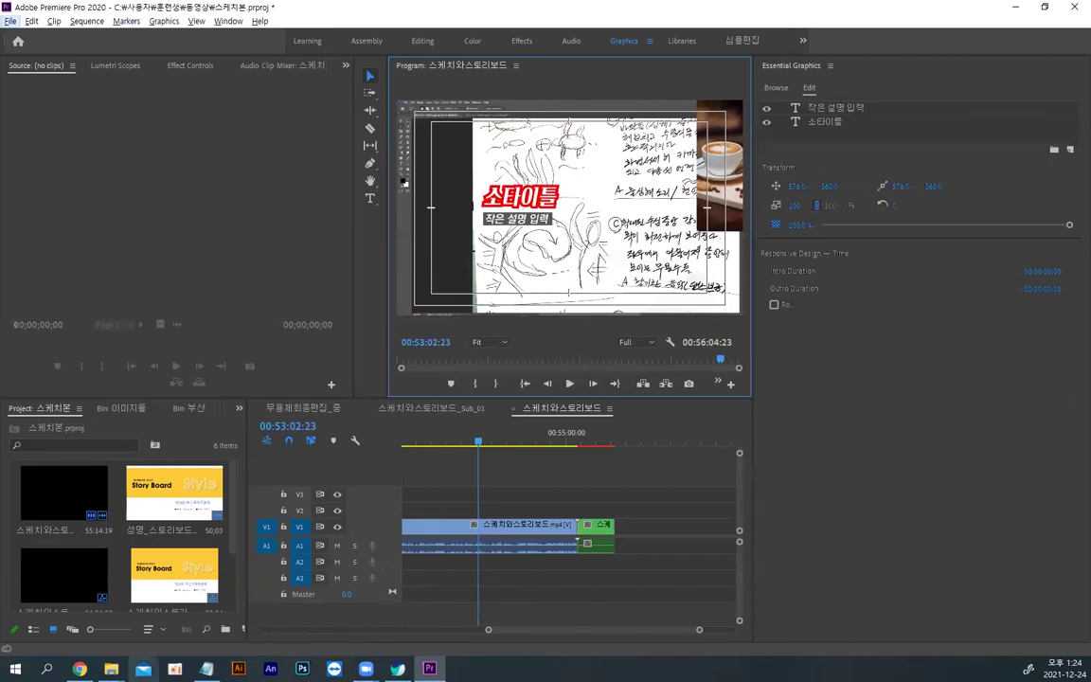
Step: Switch to File Explorer to examine the 1-소타이틀.mogrt file in the 자료 folder, leaving its name as is, and return to Premiere Pro
{"action": "left_click", "coordinate": [121, 665]}
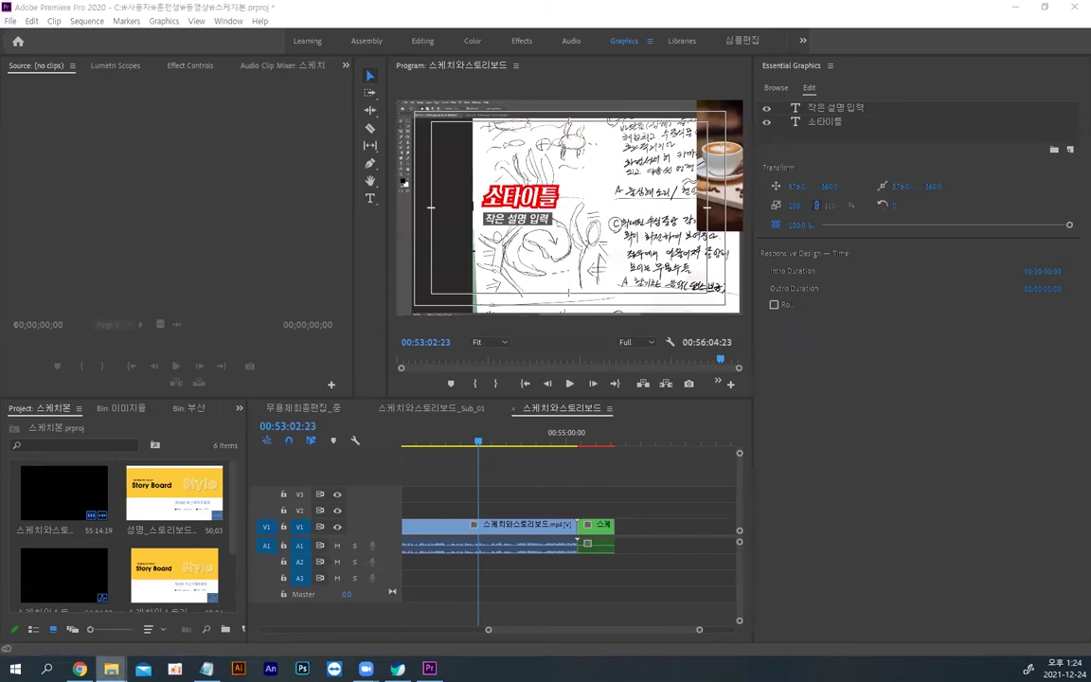
{"action": "left_click", "coordinate": [111, 667]}
{"action": "left_click", "coordinate": [111, 669]}
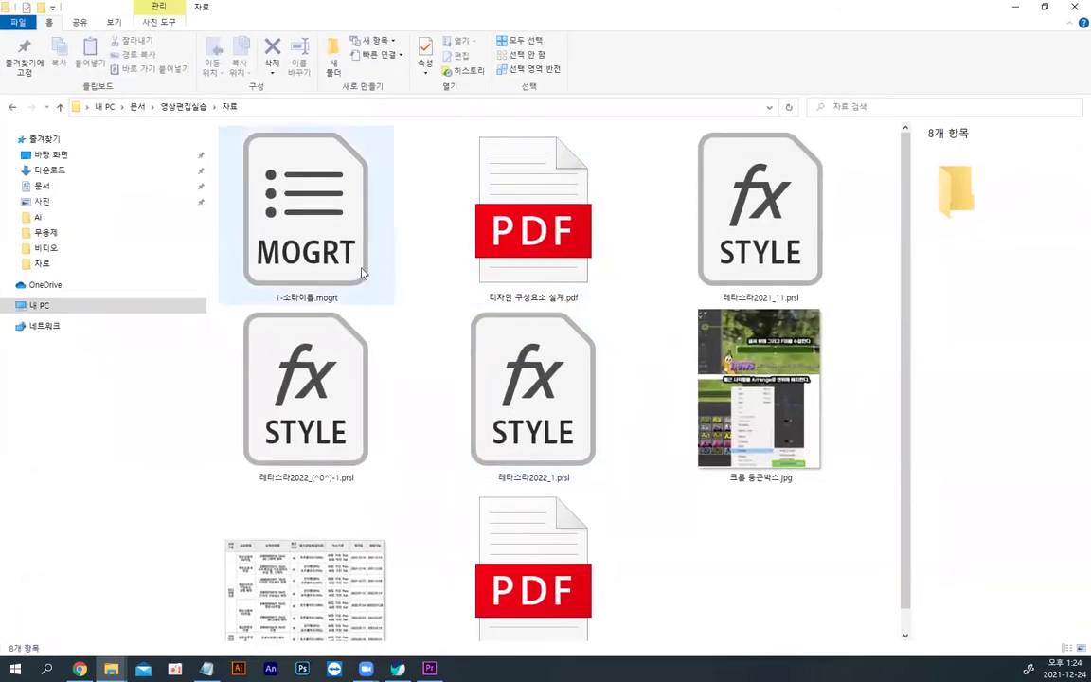
{"action": "left_click", "coordinate": [307, 301]}
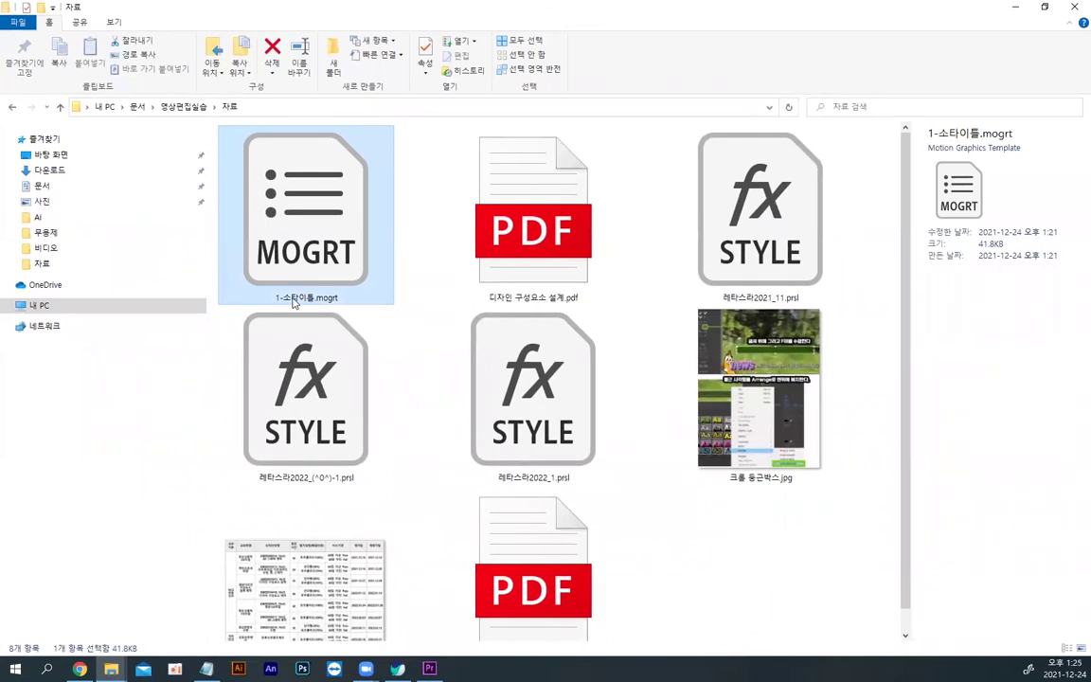
{"action": "left_click", "coordinate": [294, 299]}
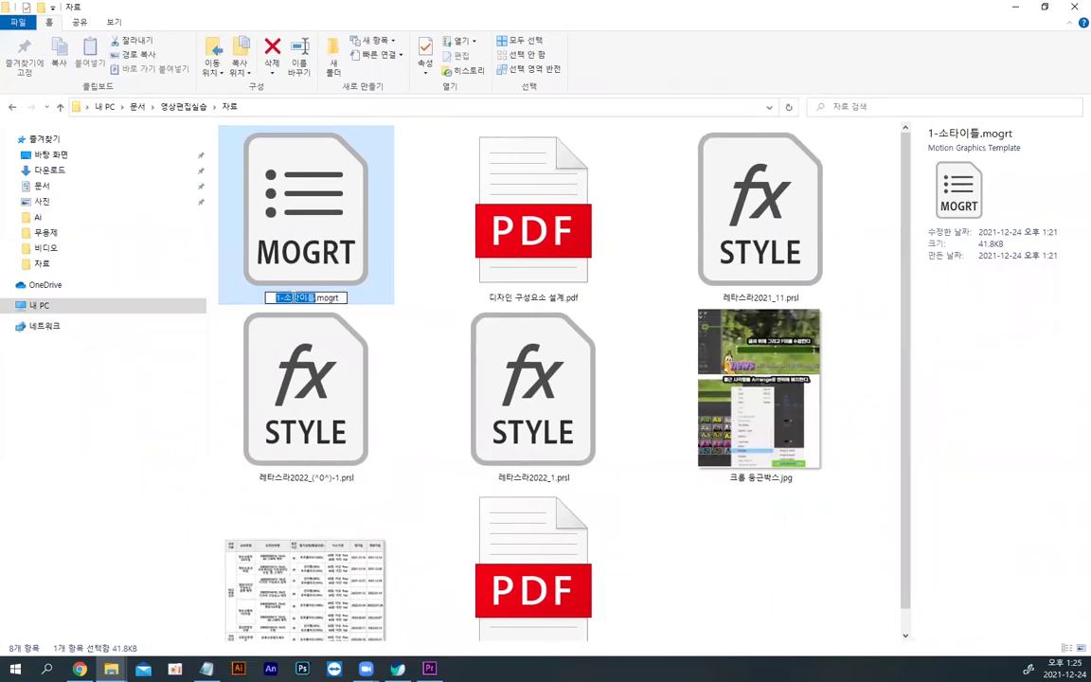
{"action": "key", "text": "Return"}
{"action": "left_click", "coordinate": [1002, 11]}
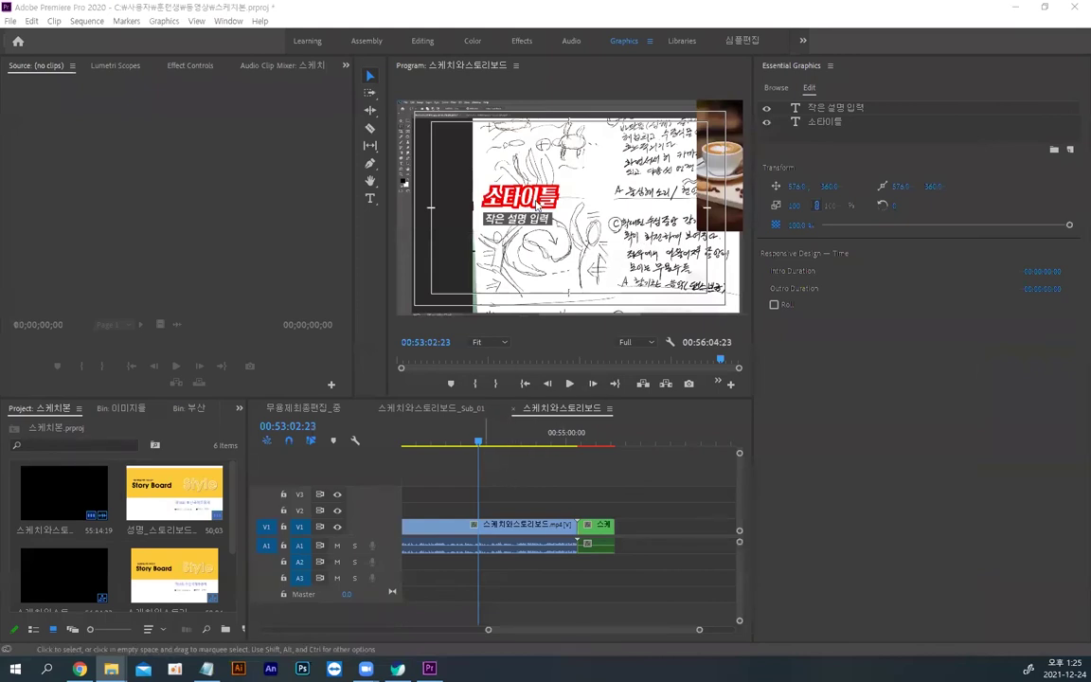
Step: Zoom the timeline in on the V2 subtitle graphic and place the playhead over it at 00:53:03:12
{"action": "left_click", "coordinate": [483, 185]}
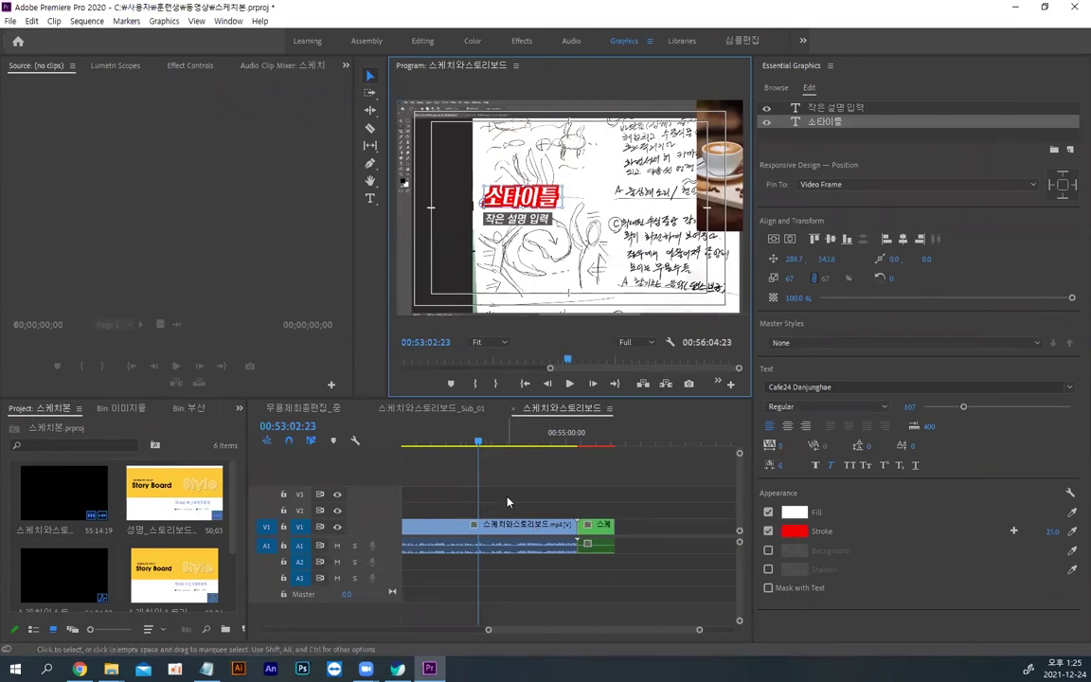
{"action": "left_click", "coordinate": [508, 502]}
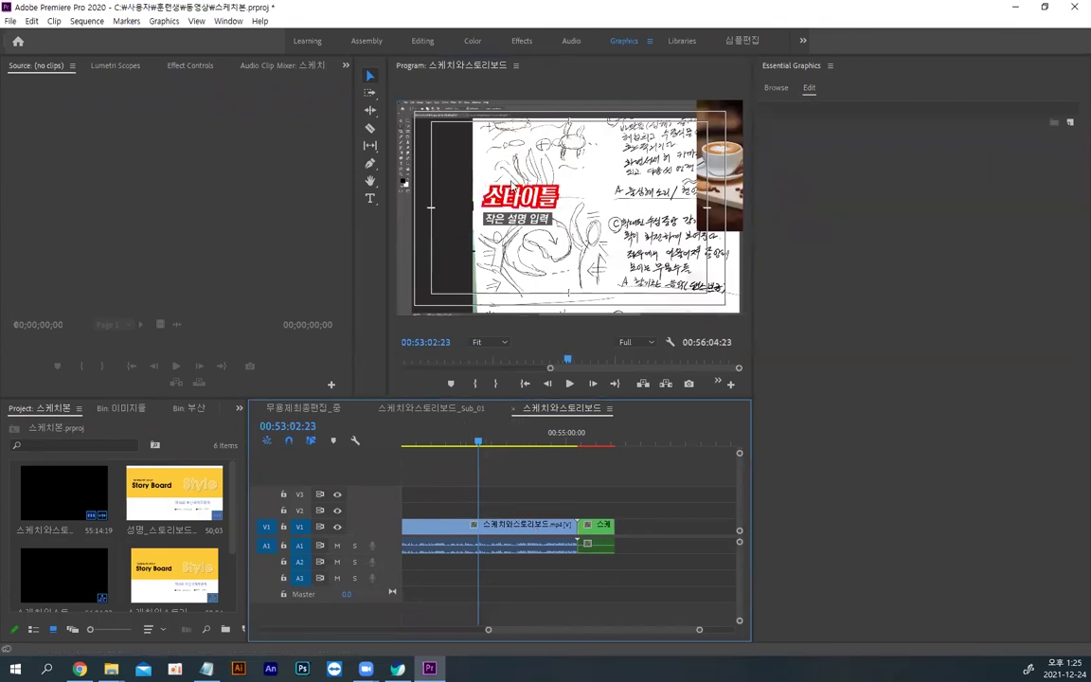
{"action": "left_click", "coordinate": [502, 196]}
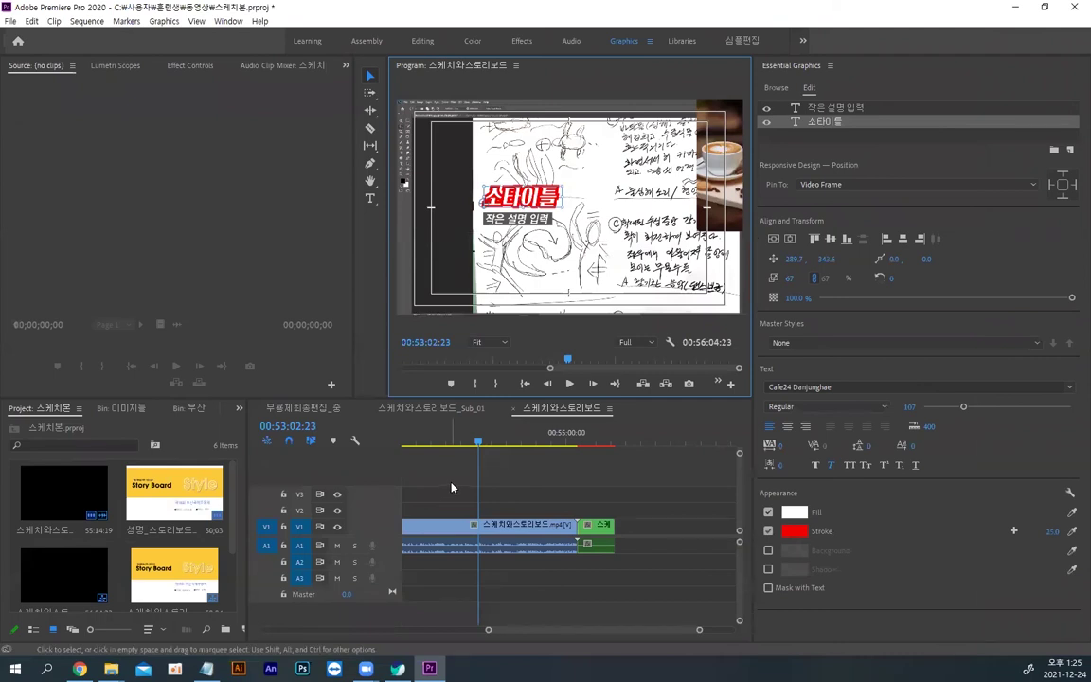
{"action": "mouse_move", "coordinate": [477, 443]}
{"action": "left_mouse_down"}
{"action": "mouse_move", "coordinate": [441, 443]}
{"action": "mouse_move", "coordinate": [473, 443]}
{"action": "mouse_move", "coordinate": [478, 454]}
{"action": "left_mouse_up"}
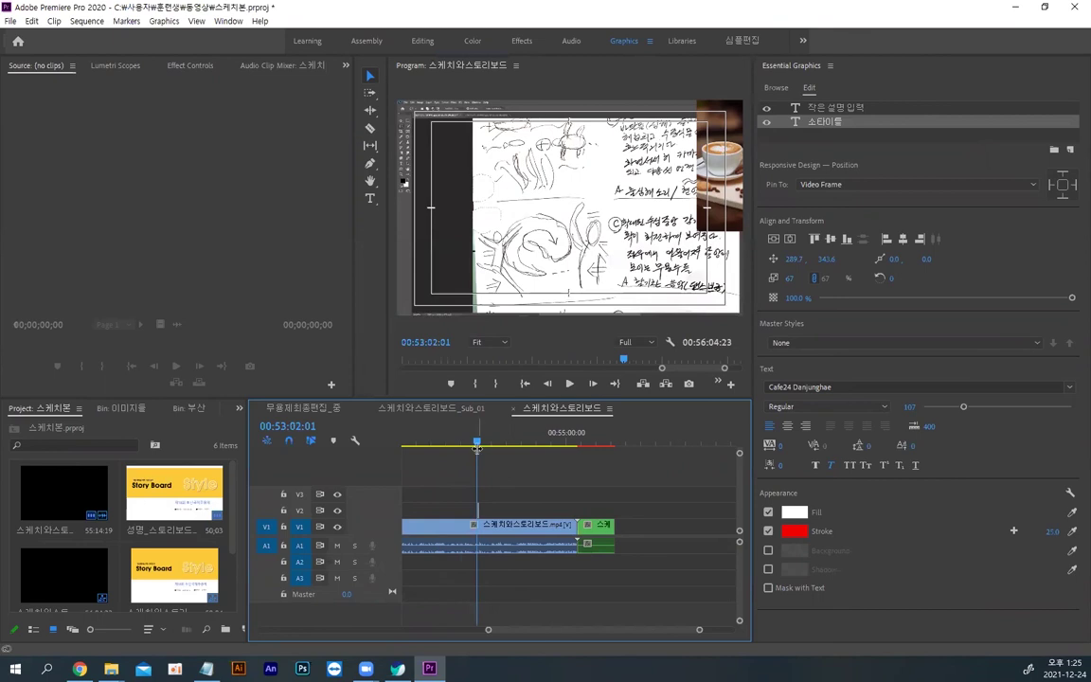
{"action": "key", "text": "equal"}
{"action": "key", "text": "equal"}
{"action": "key", "text": "equal"}
{"action": "key", "text": "equal"}
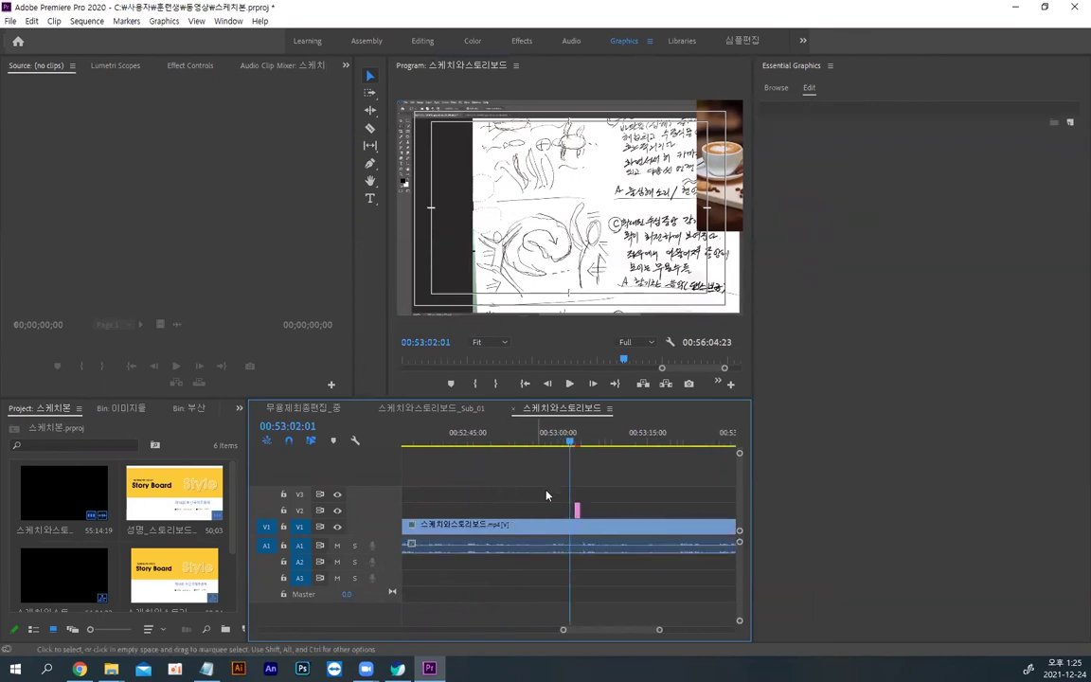
{"action": "key", "text": "equal"}
{"action": "key", "text": "equal"}
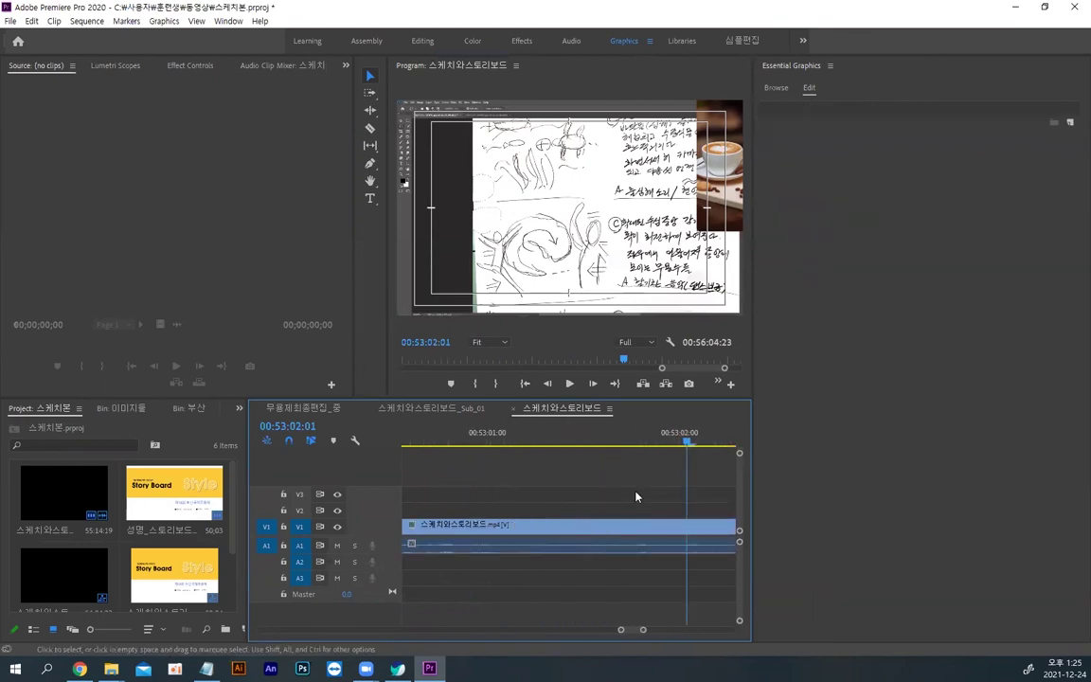
{"action": "scroll", "coordinate": [637, 499], "scroll_direction": "down", "scroll_amount": 5}
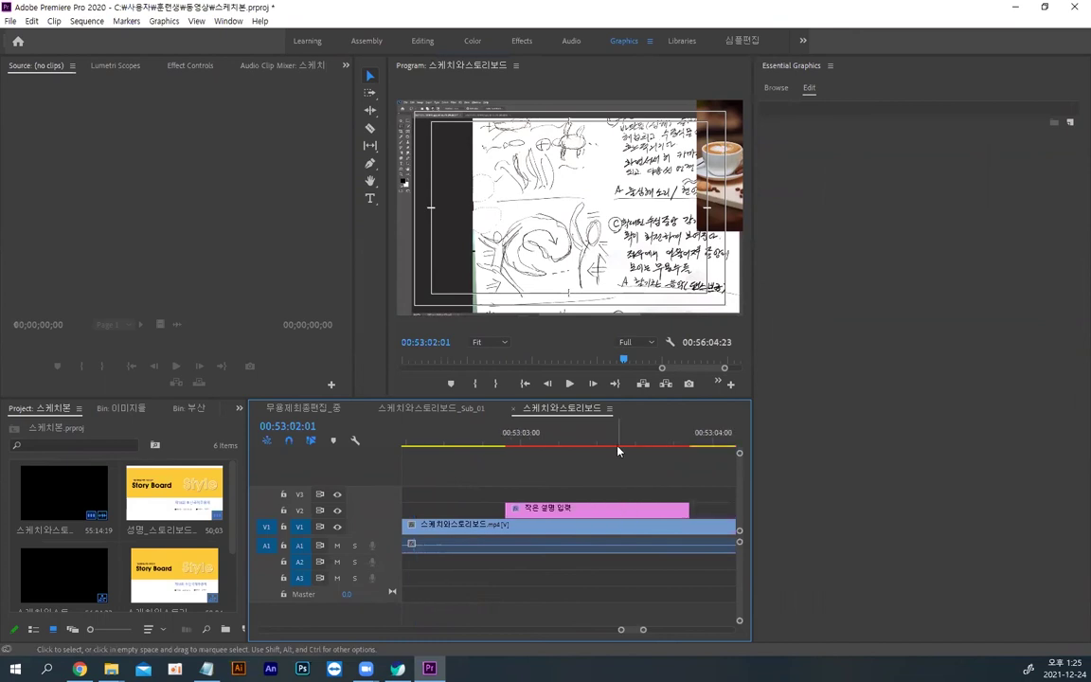
{"action": "left_click", "coordinate": [612, 441]}
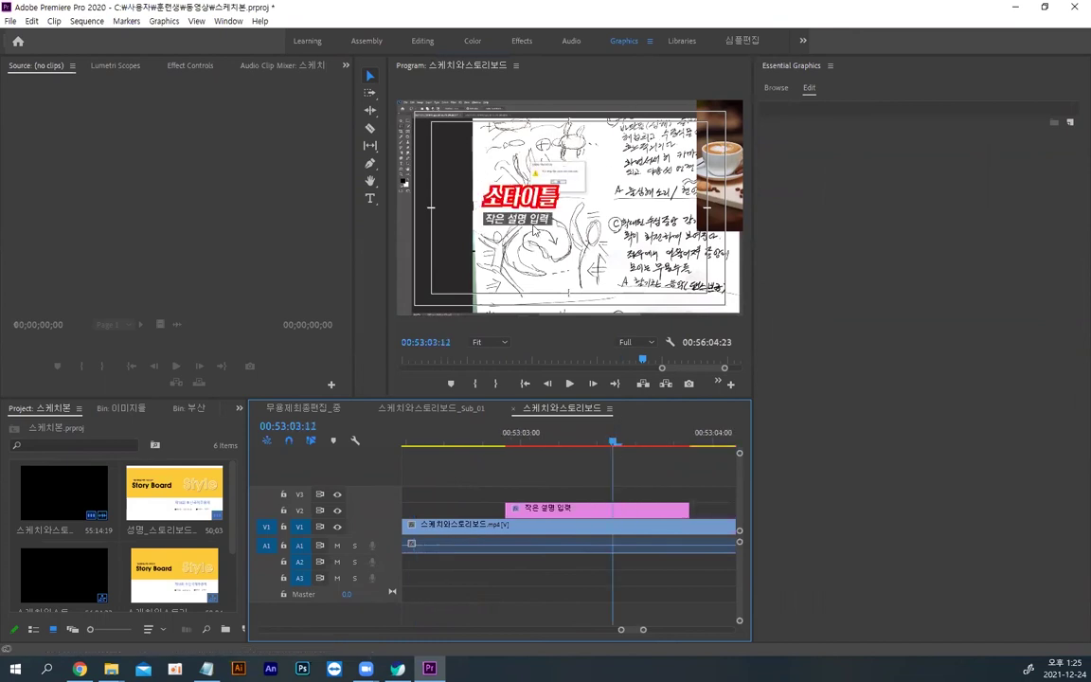
Step: Change the background color of the 작은 설명 입력 text to dark red and deselect the text layer
{"action": "left_click", "coordinate": [535, 223]}
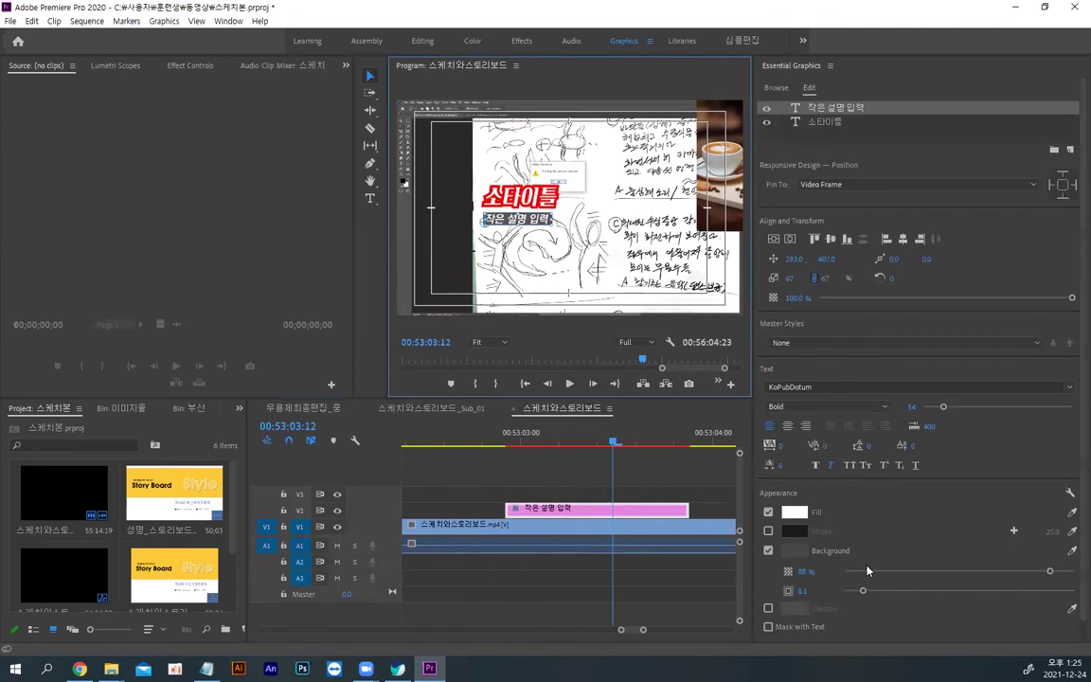
{"action": "left_click", "coordinate": [793, 551]}
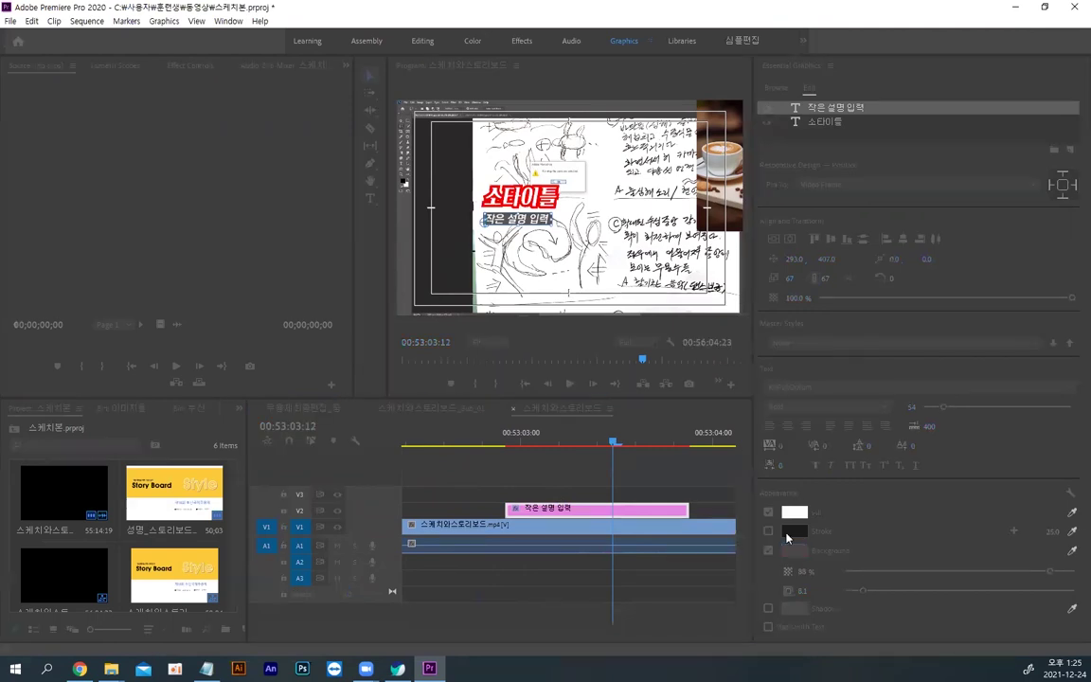
{"action": "left_click", "coordinate": [663, 284]}
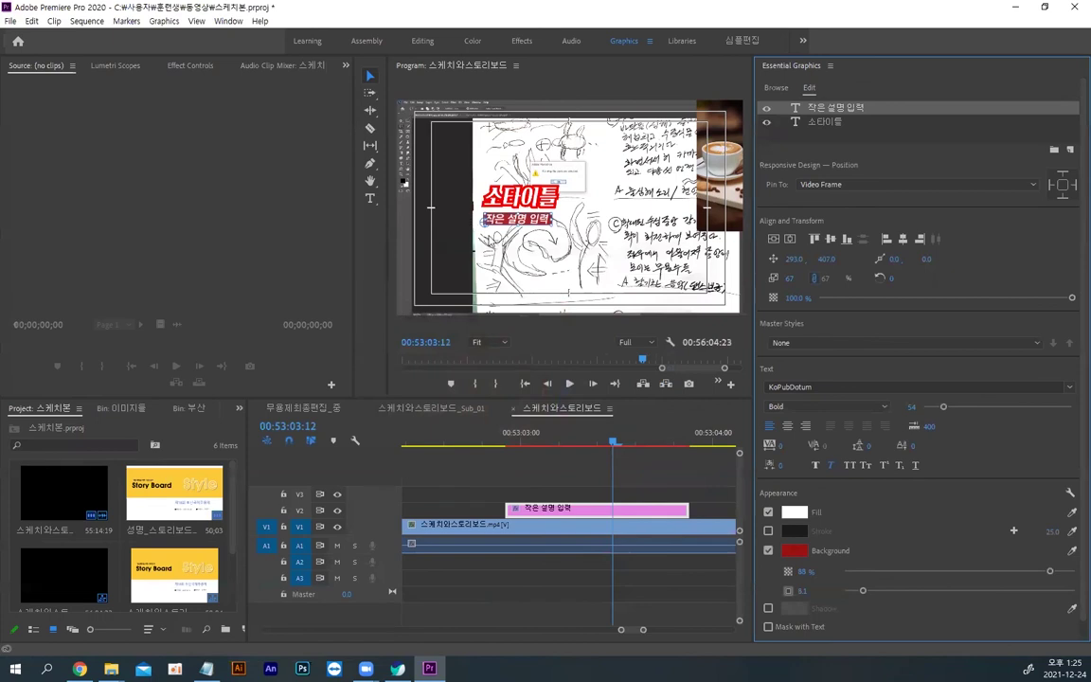
{"action": "left_click", "coordinate": [371, 91]}
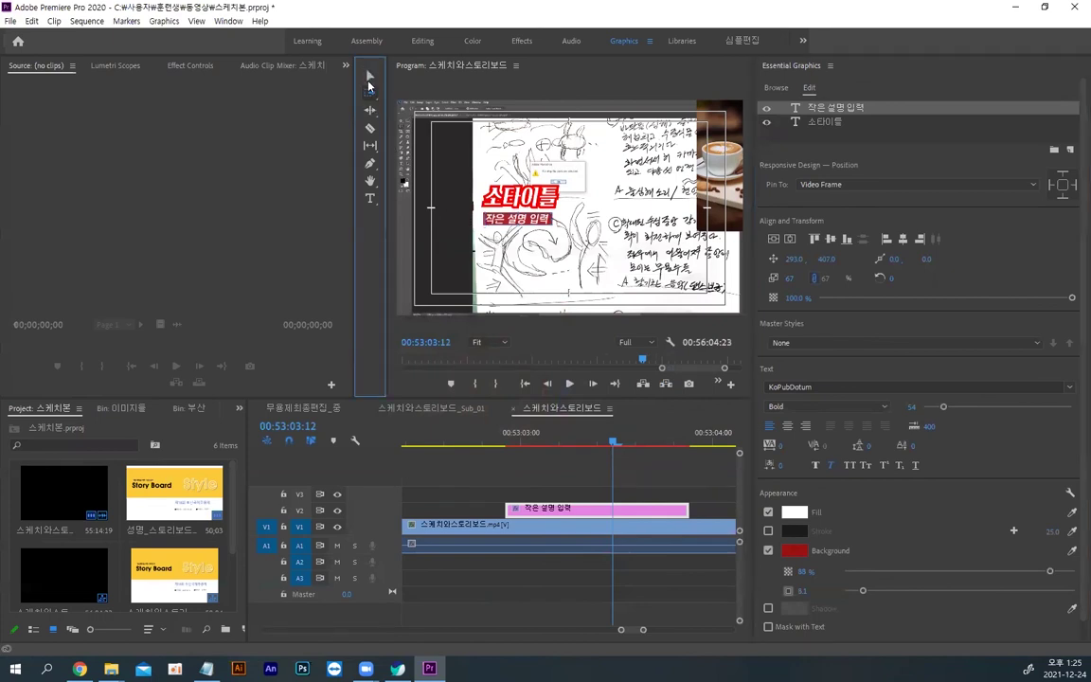
{"action": "left_click", "coordinate": [535, 331]}
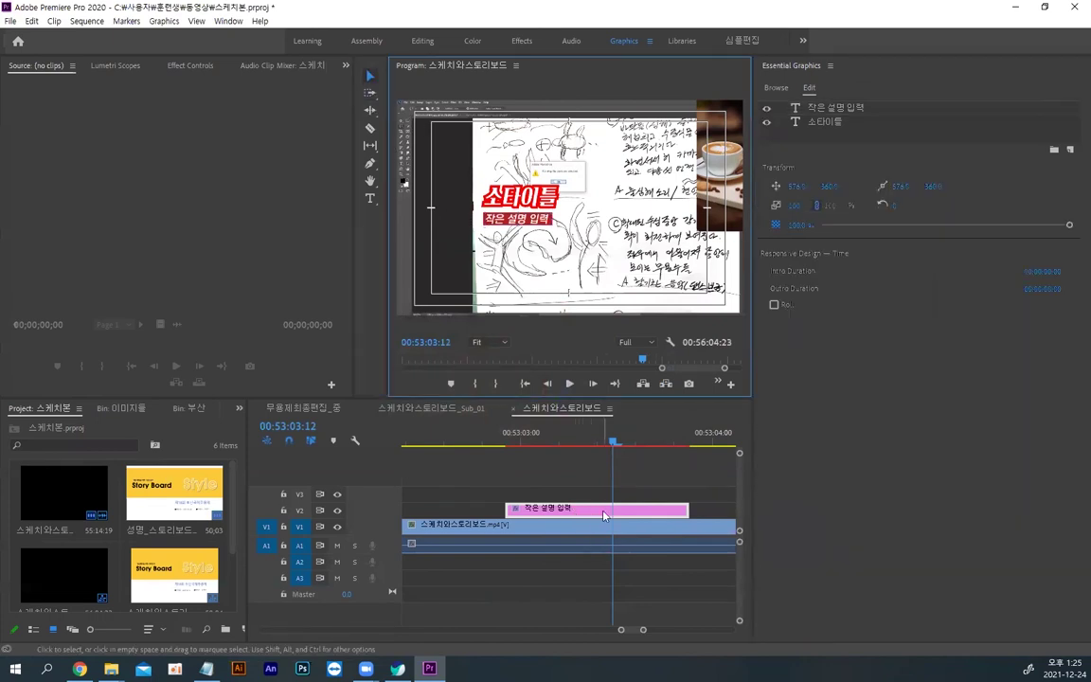
Step: Export the recolored V2 subtitle graphic as a motion graphics template named 1-소타이틀-RED to the 자료 folder on the local drive
{"action": "right_click", "coordinate": [601, 513]}
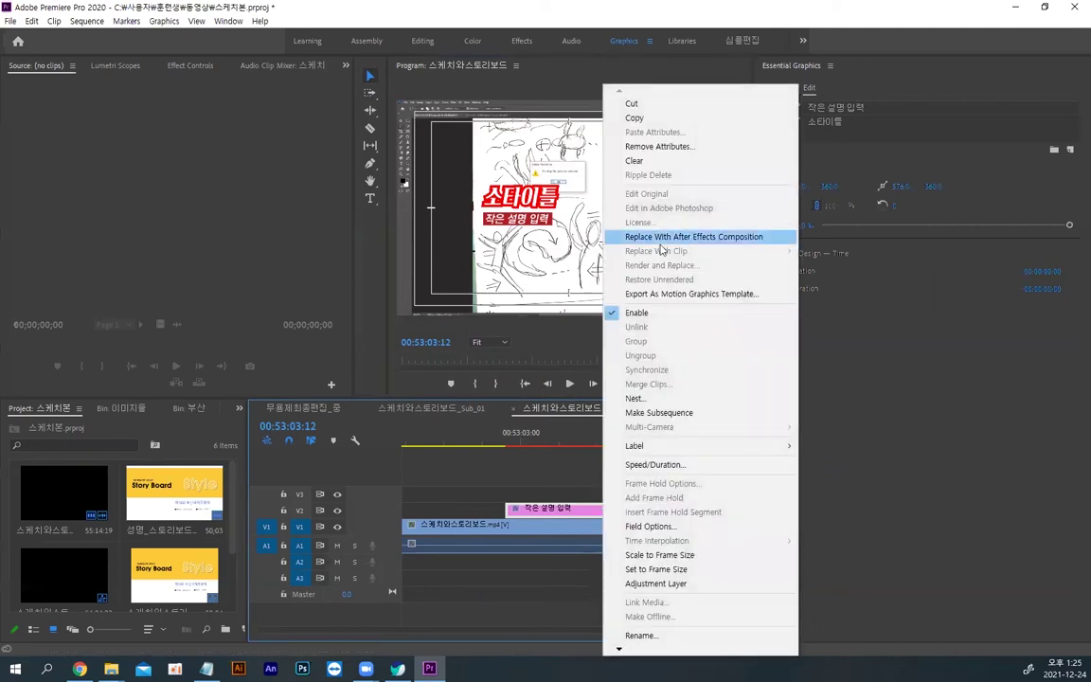
{"action": "left_click", "coordinate": [653, 294]}
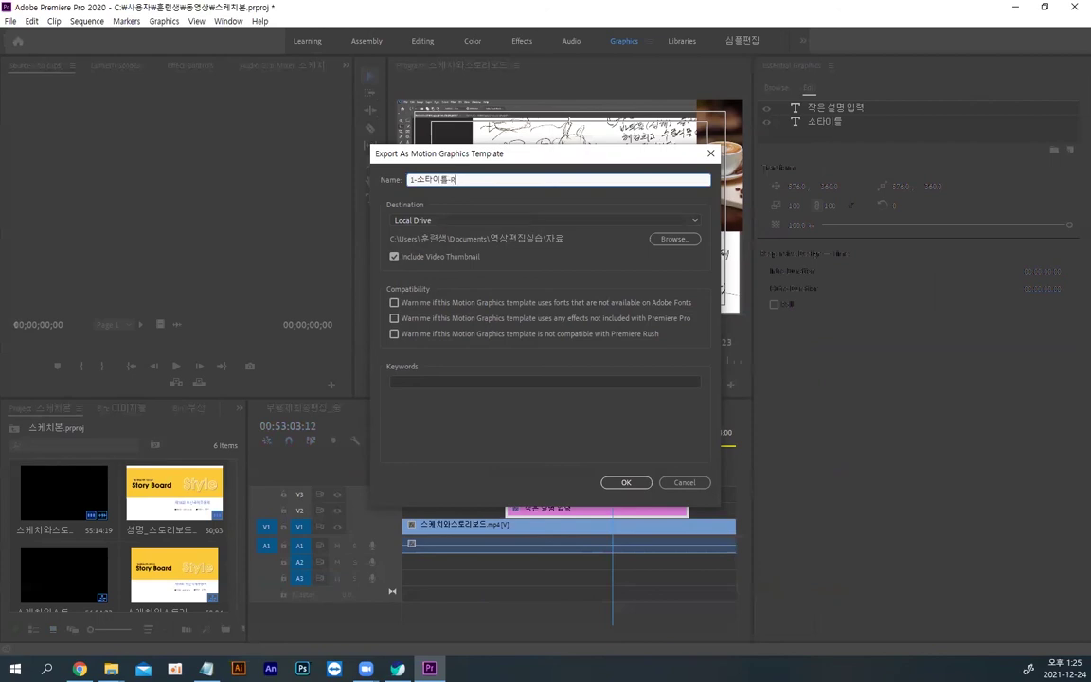
{"action": "left_click", "coordinate": [624, 483]}
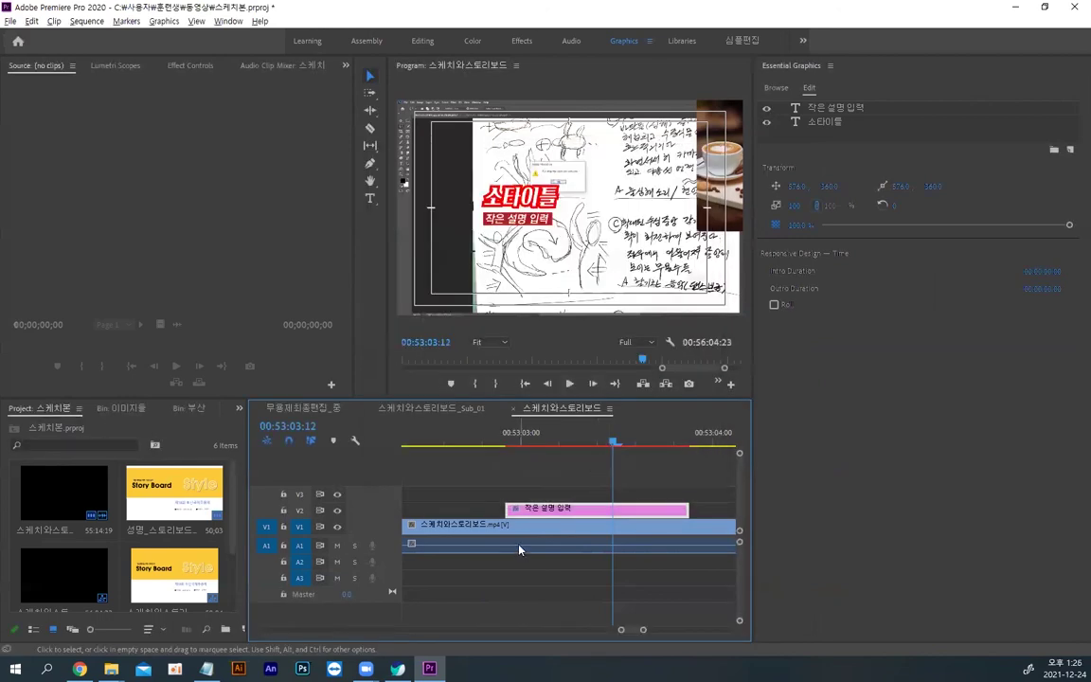
Step: Switch to File Explorer to examine the exported 1-소타이틀-RED.mogrt file in the 자료 folder, and return to Premiere Pro
{"action": "mouse_move", "coordinate": [111, 669]}
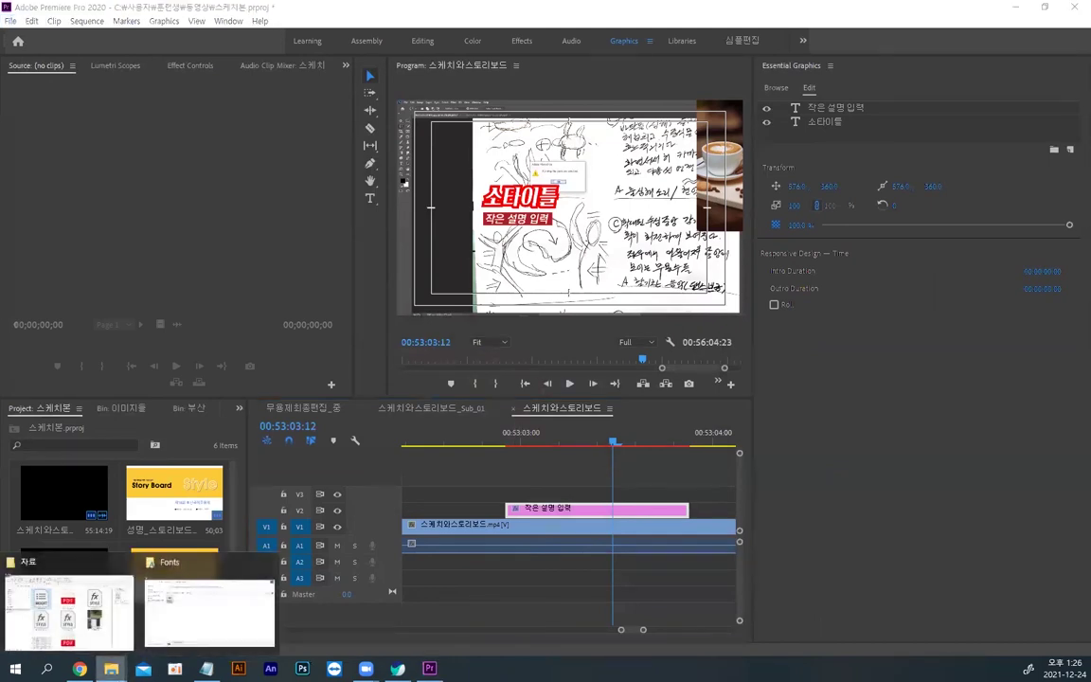
{"action": "left_click", "coordinate": [111, 669]}
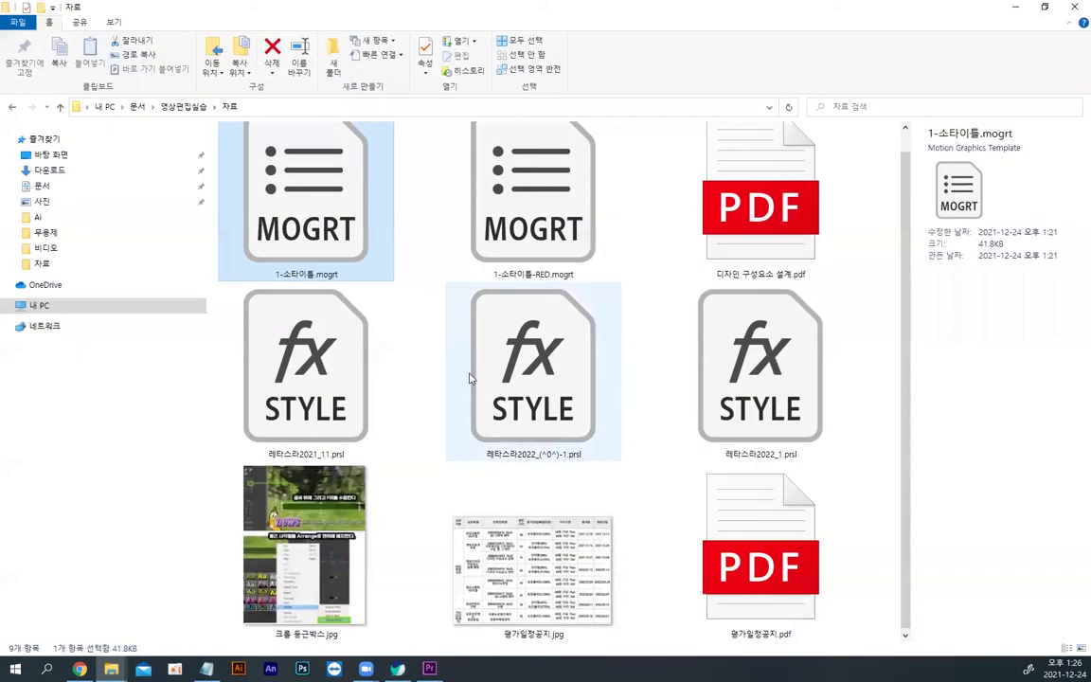
{"action": "left_click", "coordinate": [548, 254]}
{"action": "key", "text": "alt"}
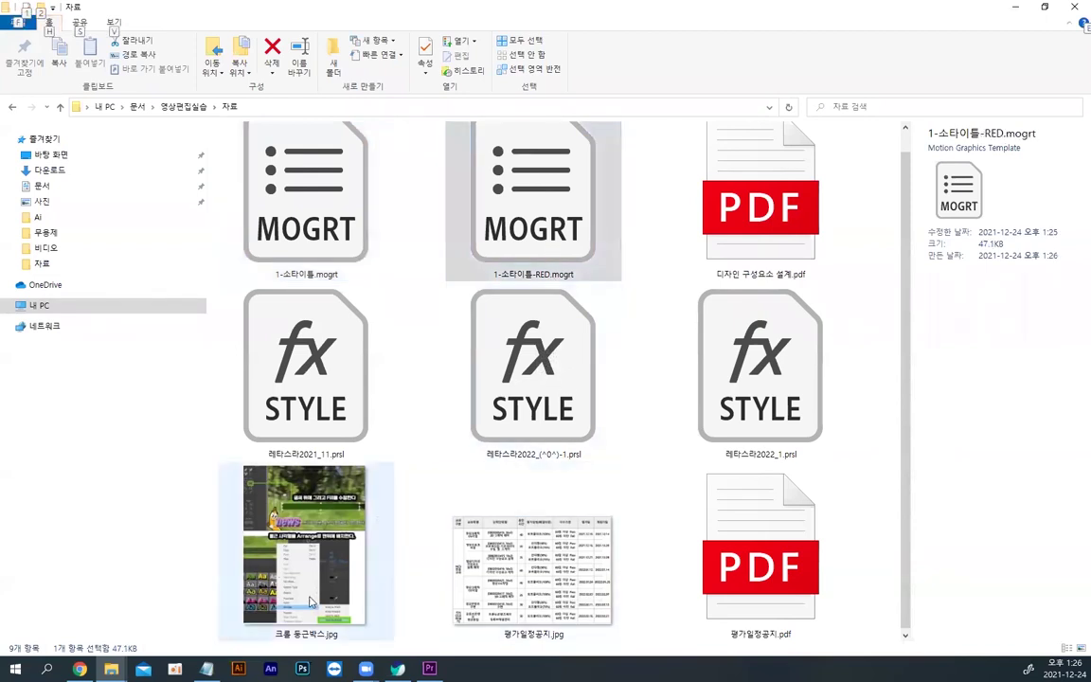
{"action": "key", "text": "alt+Tab"}
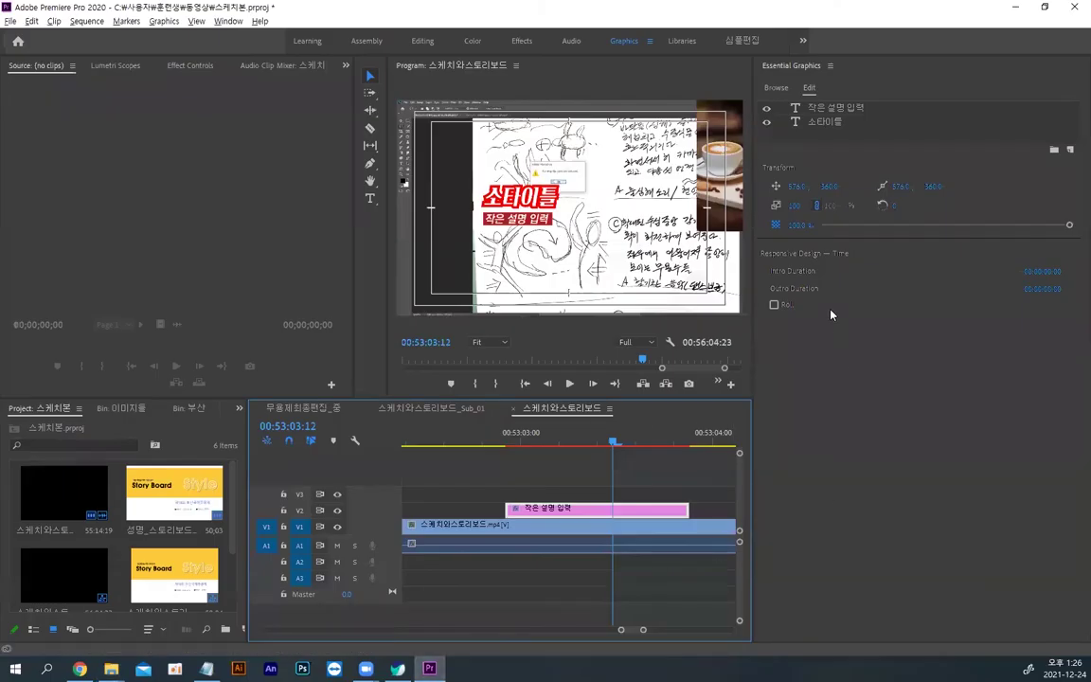
Step: Install the 1-소타이틀-RED template, place it on V2 at about 00:53:03:24 and move the playhead over it to 00:53:04:01
{"action": "left_click", "coordinate": [775, 88]}
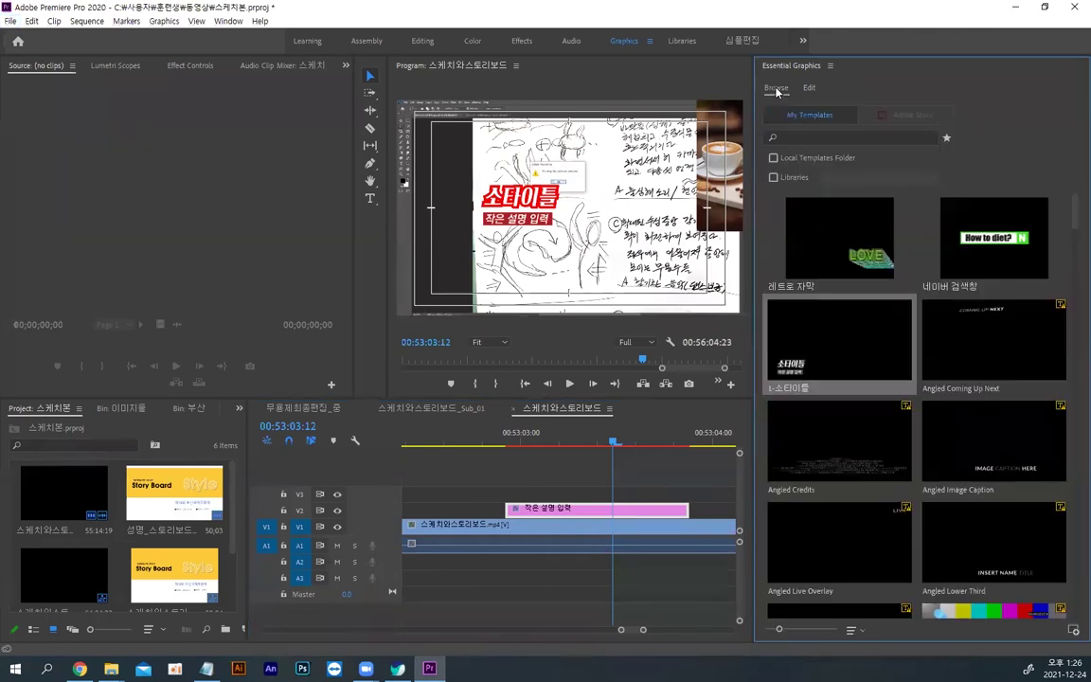
{"action": "left_click", "coordinate": [1073, 630]}
{"action": "double_click", "coordinate": [373, 269]}
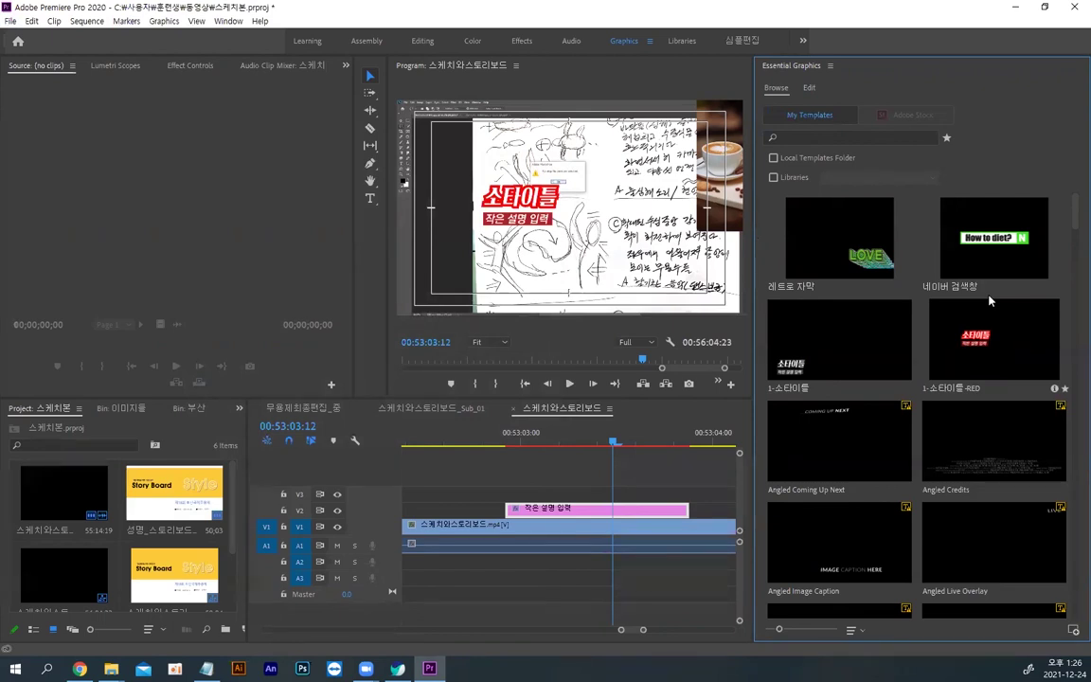
{"action": "left_click_drag", "start_coordinate": [964, 352], "coordinate": [720, 507]}
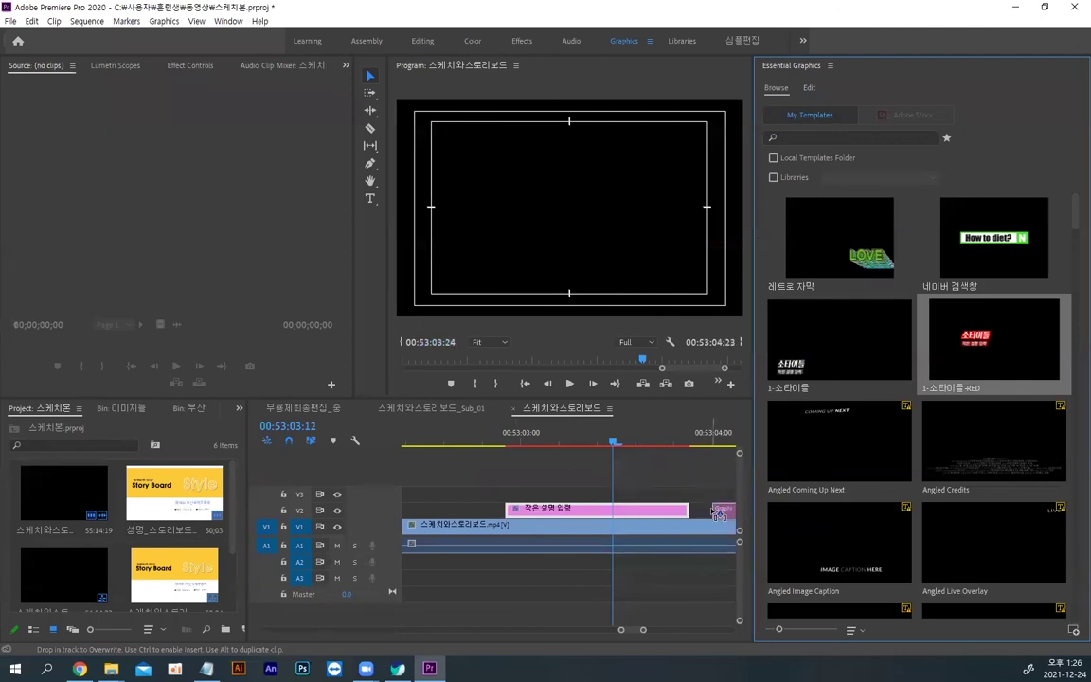
{"action": "left_click_drag", "start_coordinate": [631, 442], "coordinate": [720, 442]}
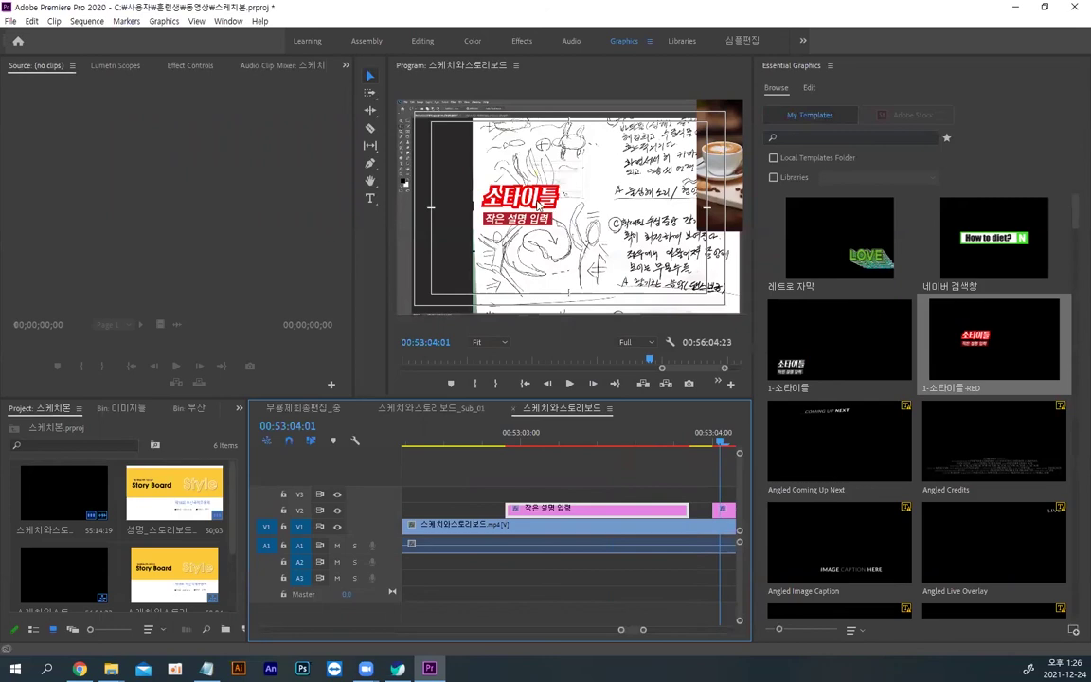
Step: Replace the new graphic's title with FDKGSLFKKGSLFDKG and the word 작은 in its description with SFGSFGSDFGSF
{"action": "double_click", "coordinate": [538, 182]}
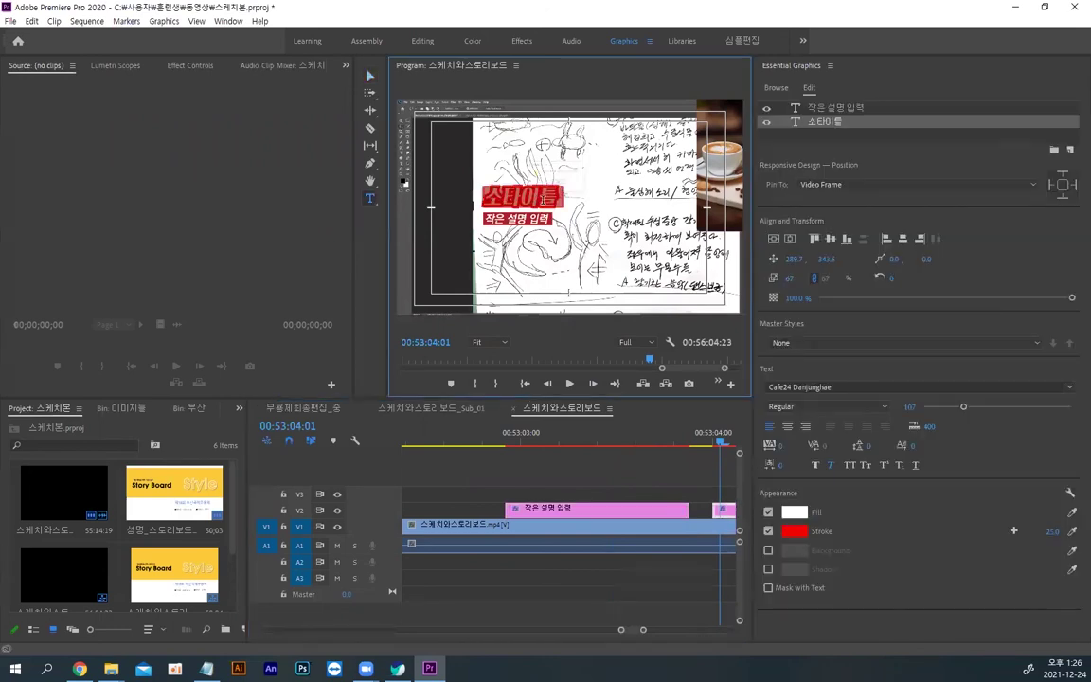
{"action": "type", "text": "FDKGSLFKKGSLFDKG"}
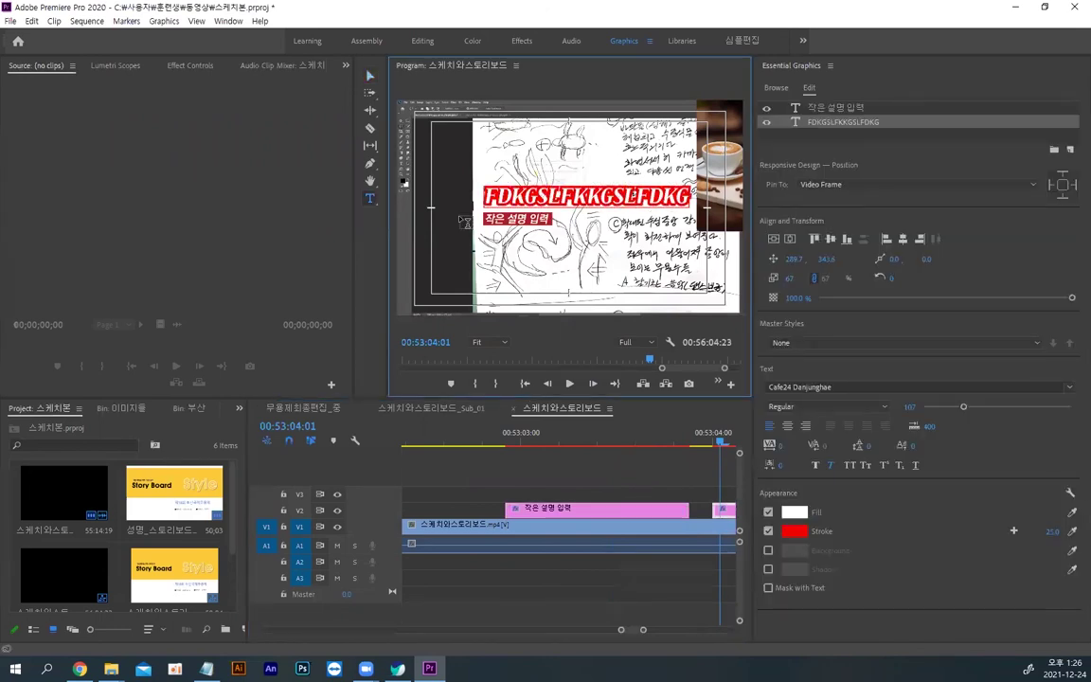
{"action": "double_click", "coordinate": [496, 219]}
{"action": "type", "text": "SFGSFG"}
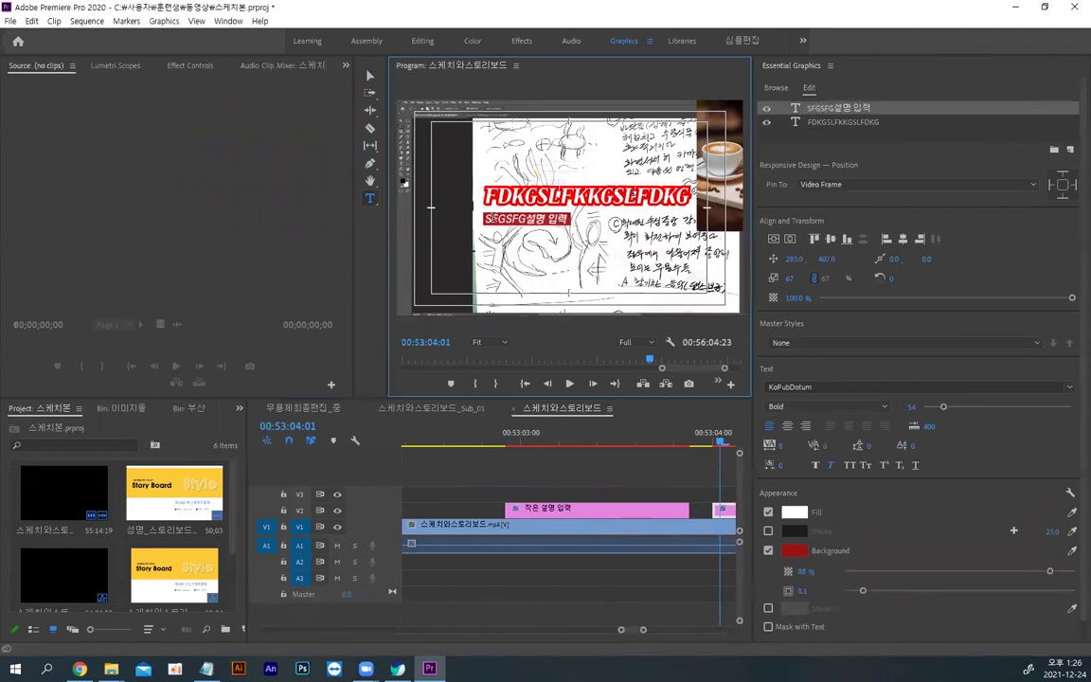
{"action": "type", "text": "SDFGSF"}
{"action": "left_click", "coordinate": [368, 77]}
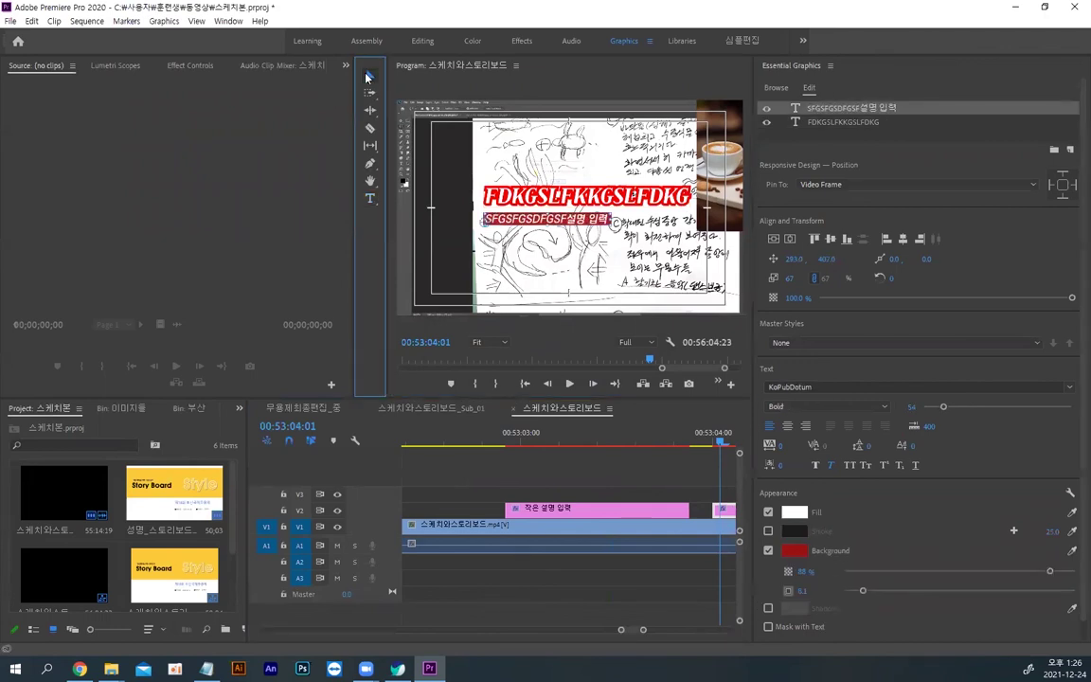
{"action": "key", "text": "alt"}
{"action": "key", "text": "alt"}
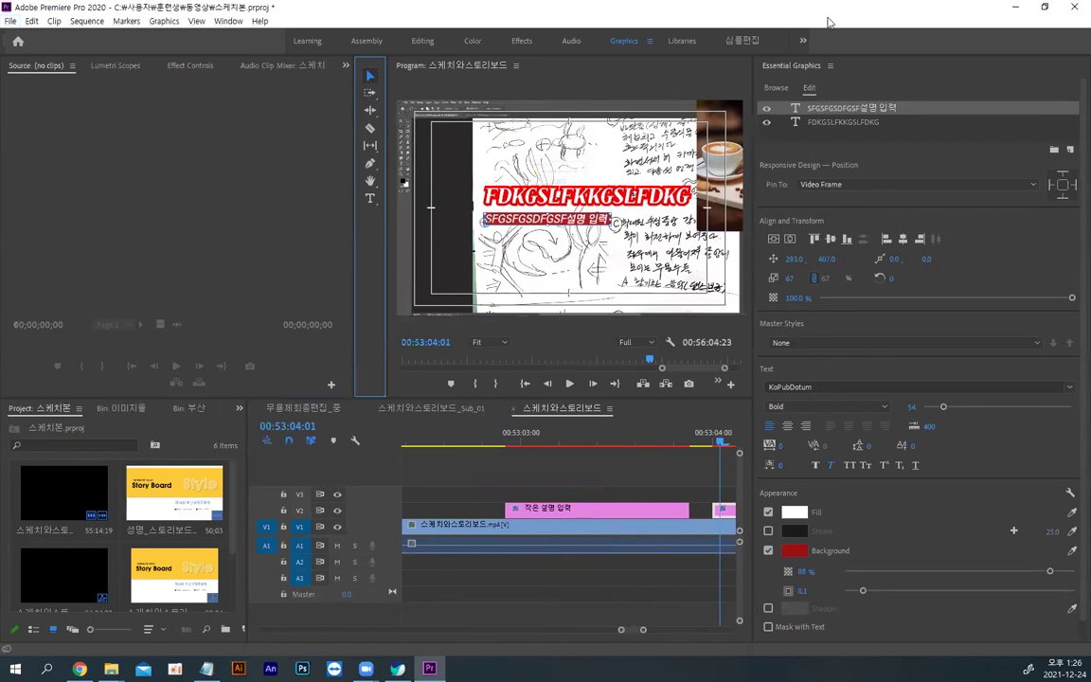